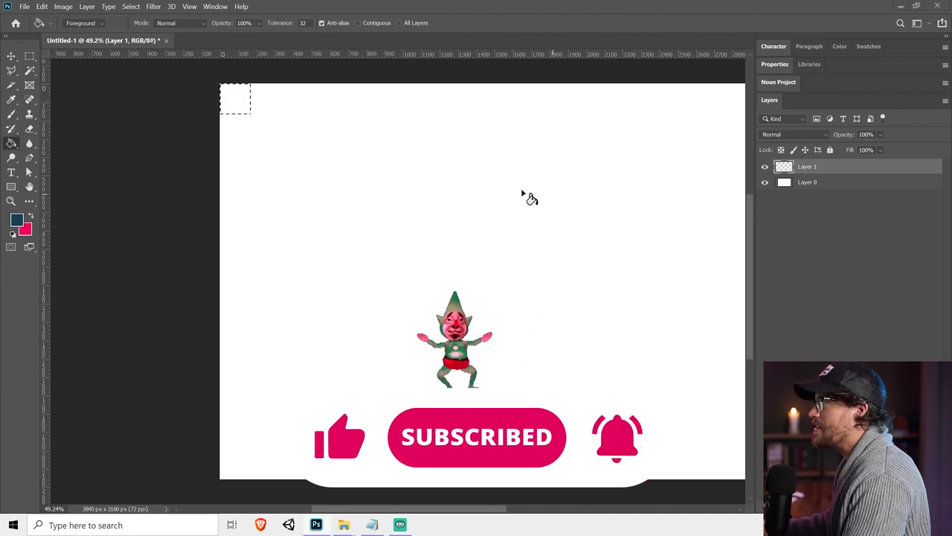
Build three stacked square swatches in grey-beige, lime green and orange at the canvas corner, using a Color Overlay for the green one
key(ctrl+minus)
key(ctrl+plus)
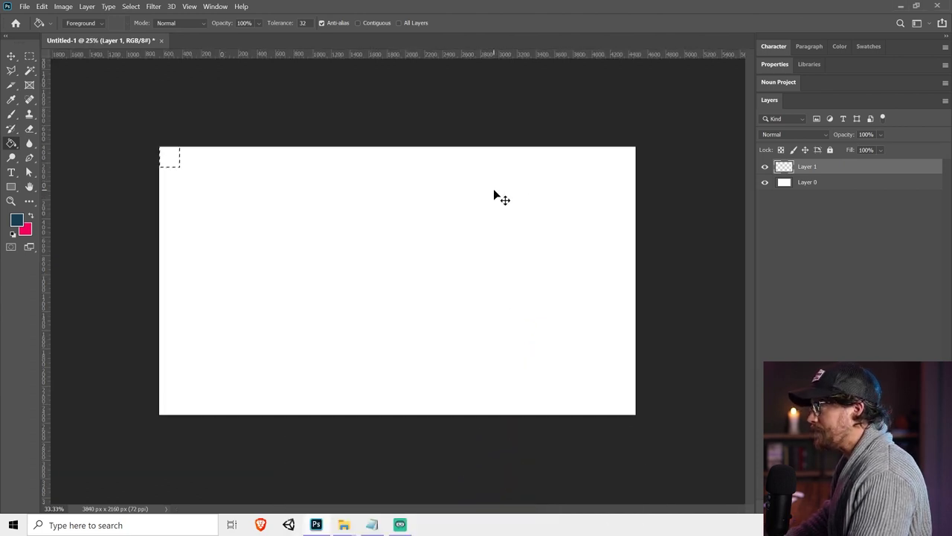
drag(197, 157, 272, 155)
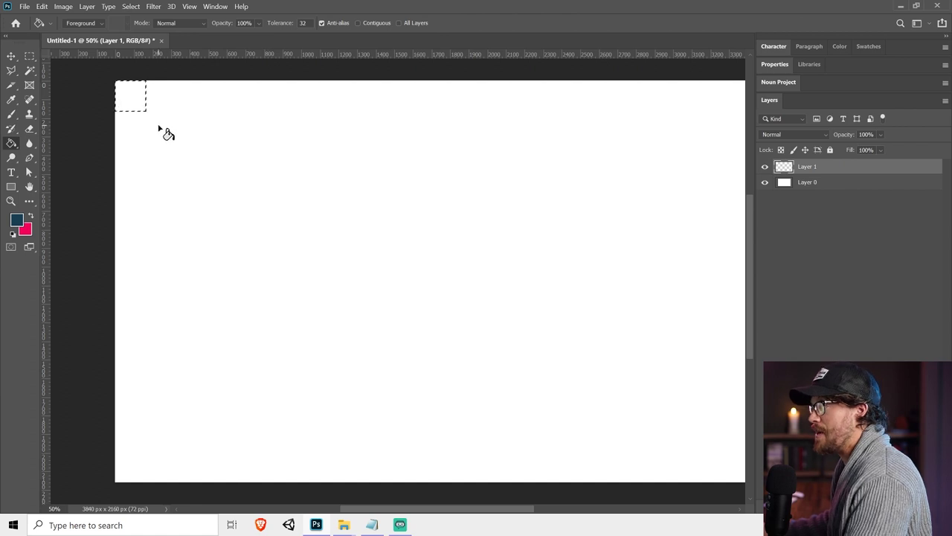
click(17, 220)
click(814, 180)
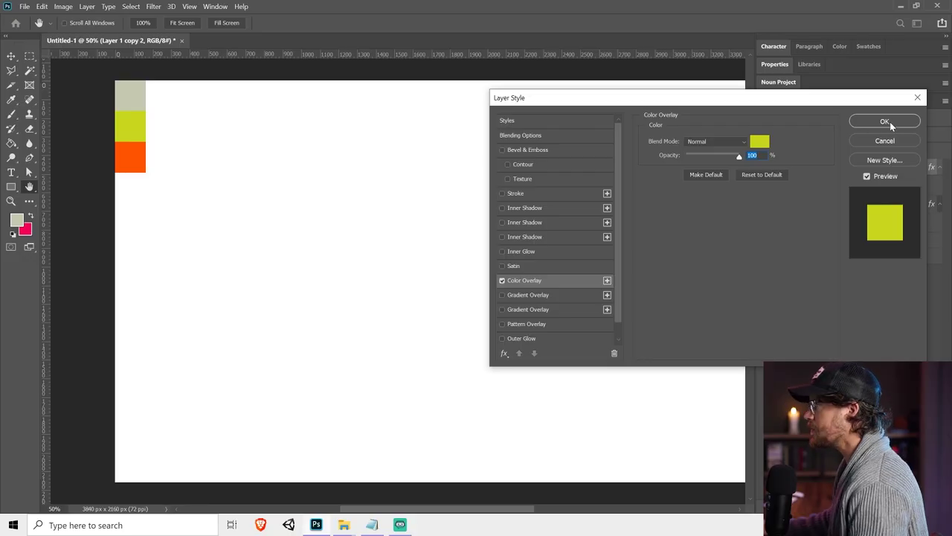
key(Return)
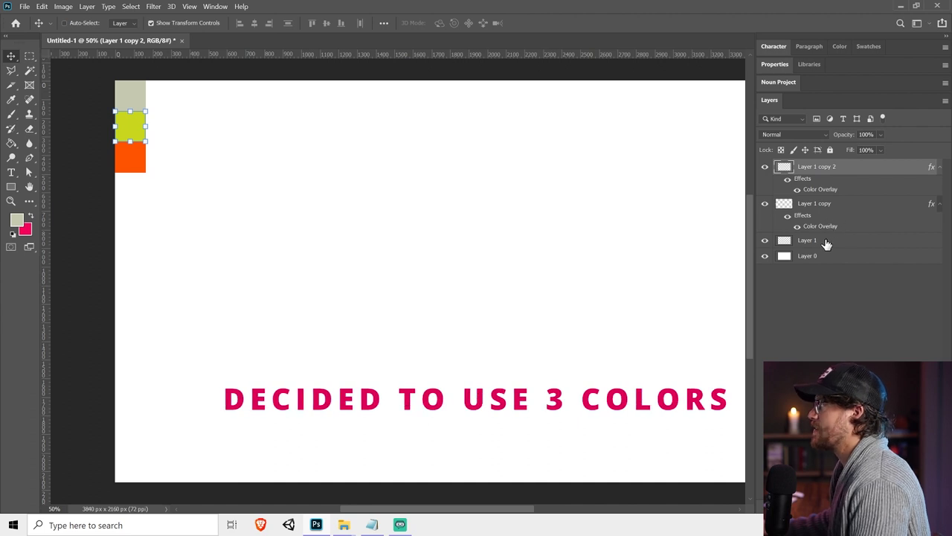
Merge the three swatch layers into one and place a duplicate of the swatch column directly beside it
shift+click(826, 243)
right_click(826, 242)
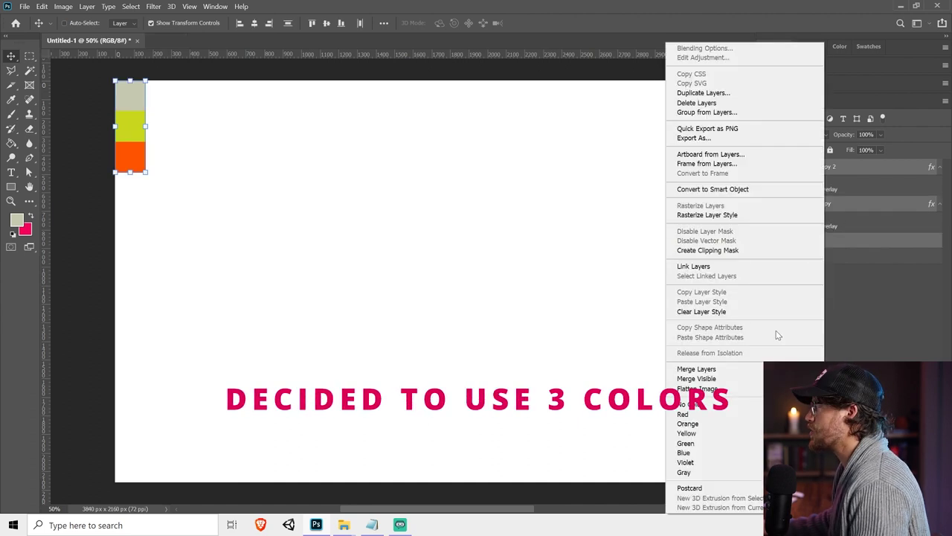
click(733, 371)
drag(151, 225, 182, 228)
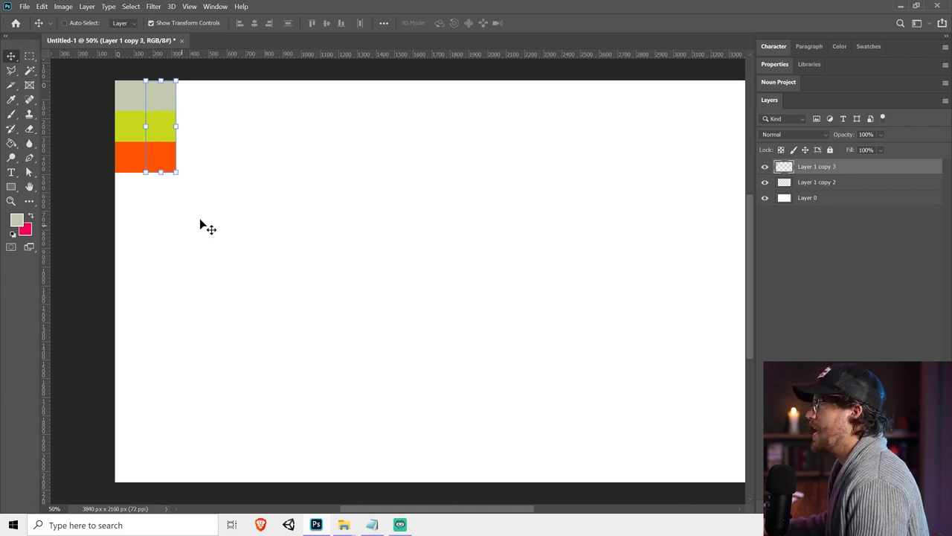
Add a new layer clipped to the duplicated swatch column and choose the Gradient tool
key(ctrl+shift+alt+n)
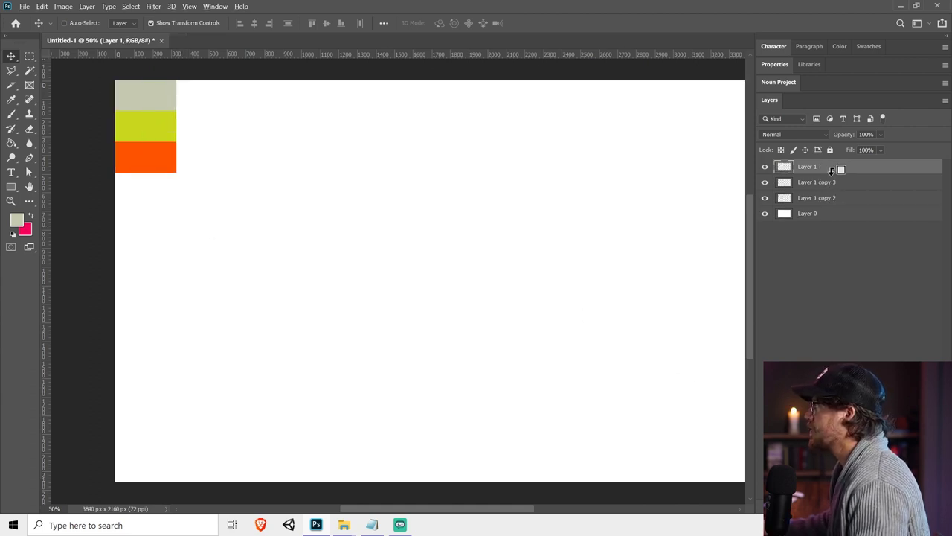
alt+click(831, 170)
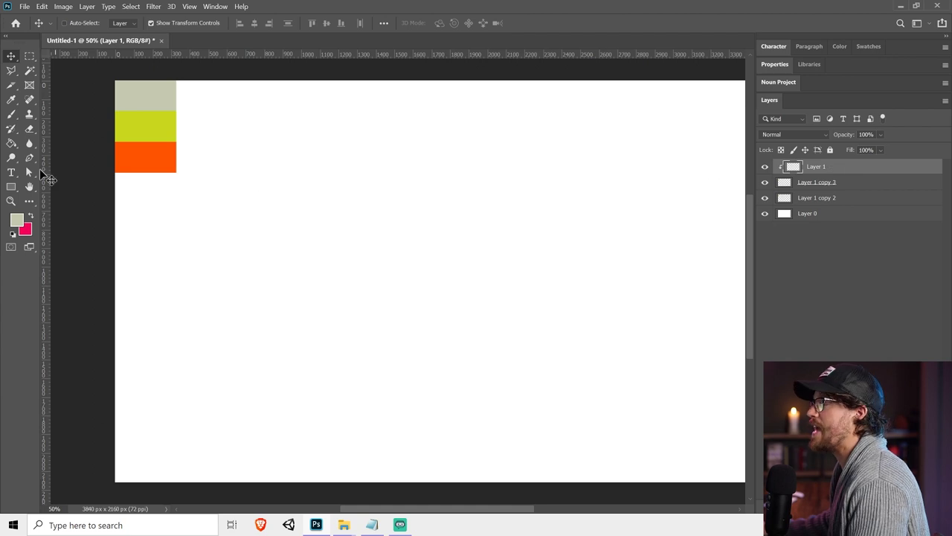
click(30, 130)
right_click(29, 130)
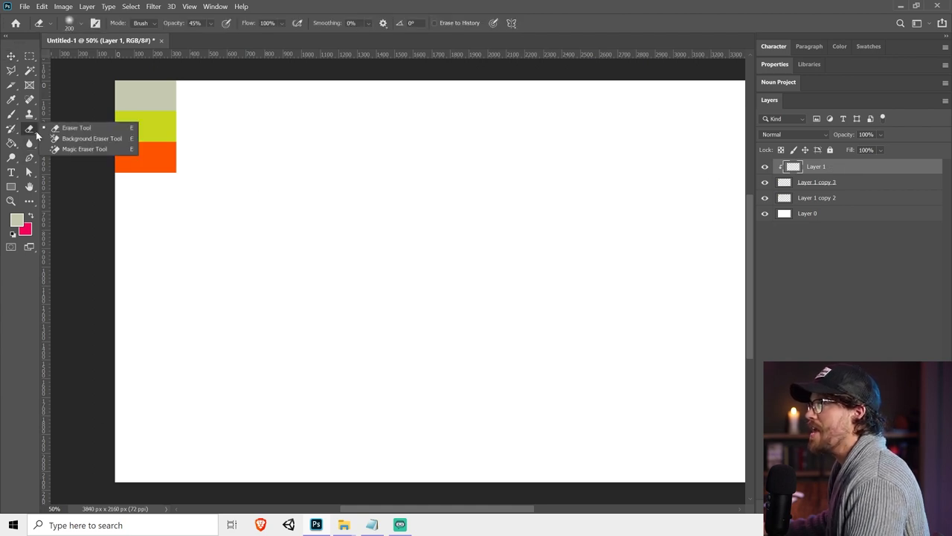
click(13, 145)
right_click(12, 144)
click(66, 144)
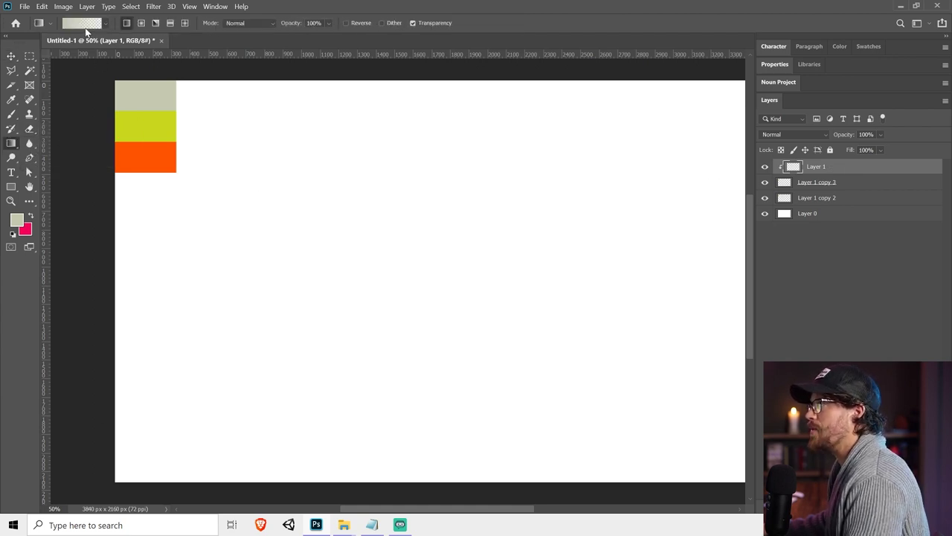
Set the gradient's starting color stop to the grey-beige and add a fully opaque opacity stop at 50%
click(82, 23)
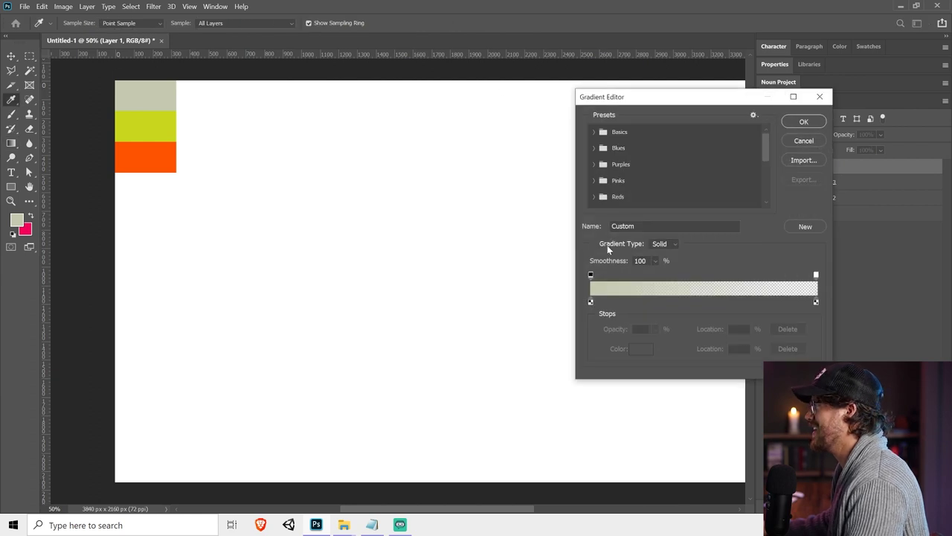
click(591, 301)
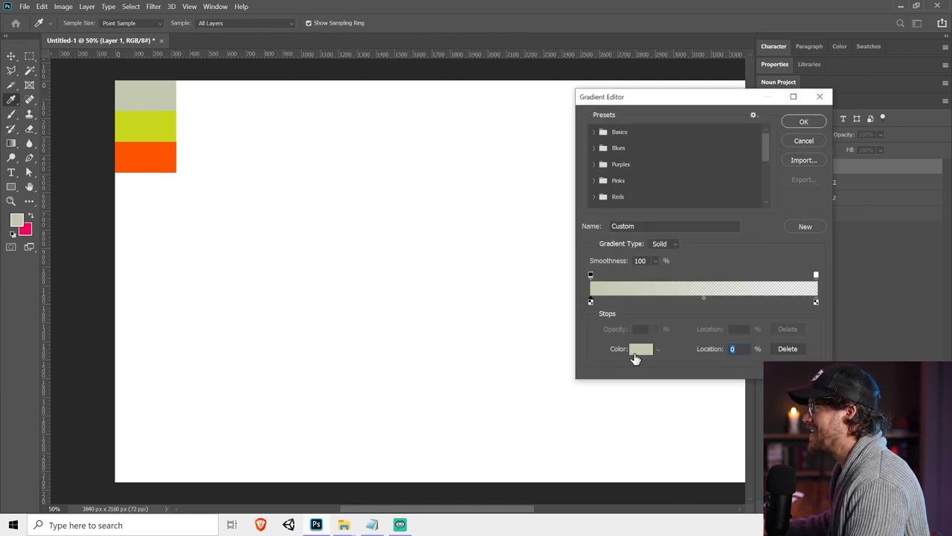
click(634, 354)
click(836, 158)
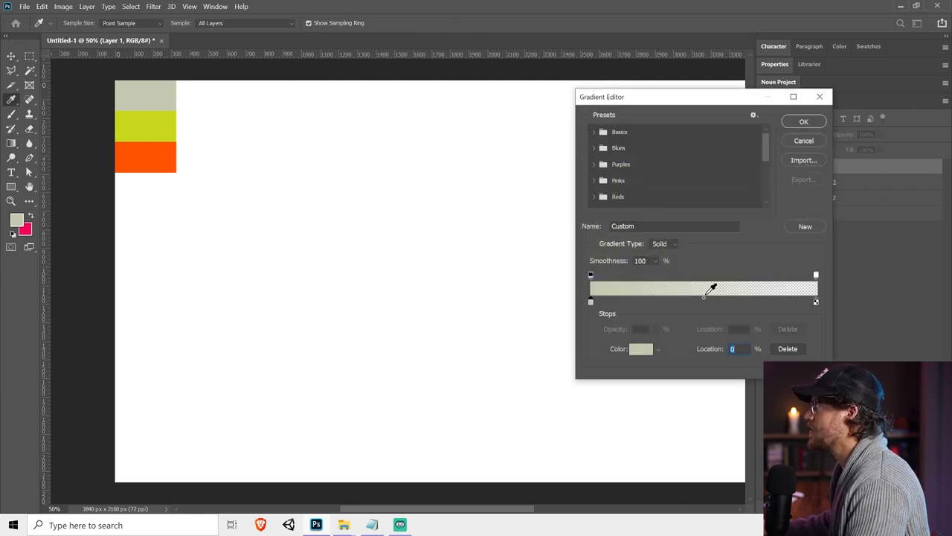
click(703, 275)
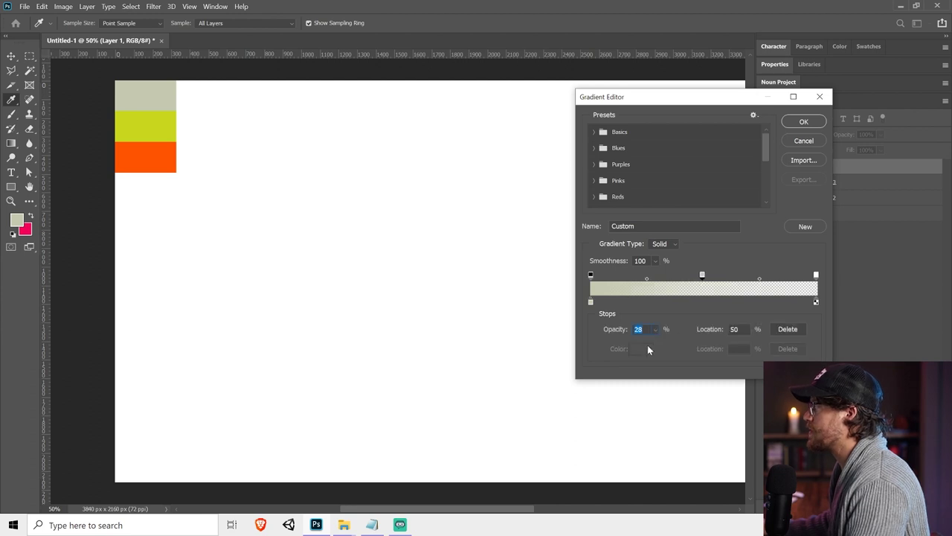
text(0)
key(Return)
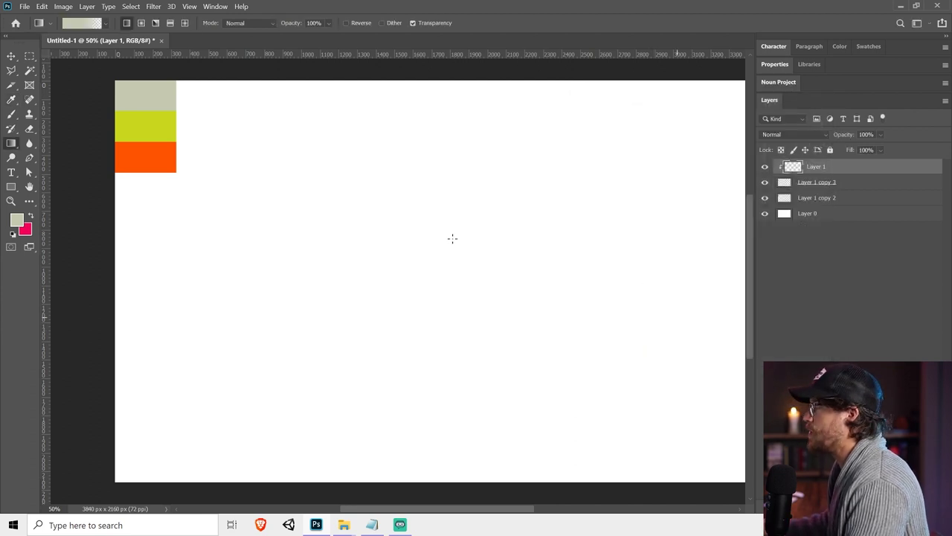
Add a gradient color stop at 50% in lime green c8d71e and set the end stop to orange, sampling both from the swatches
click(82, 23)
click(702, 302)
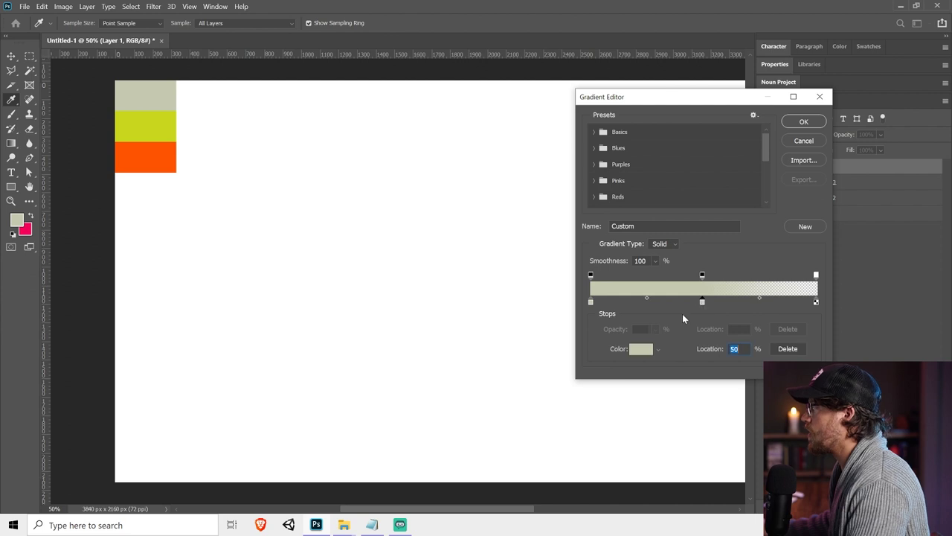
click(641, 349)
click(147, 120)
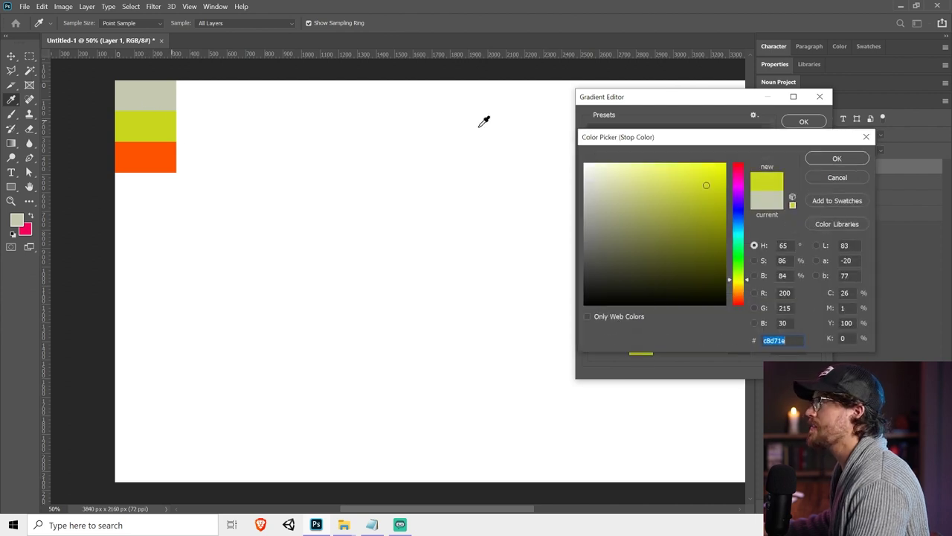
click(818, 159)
click(816, 302)
click(641, 349)
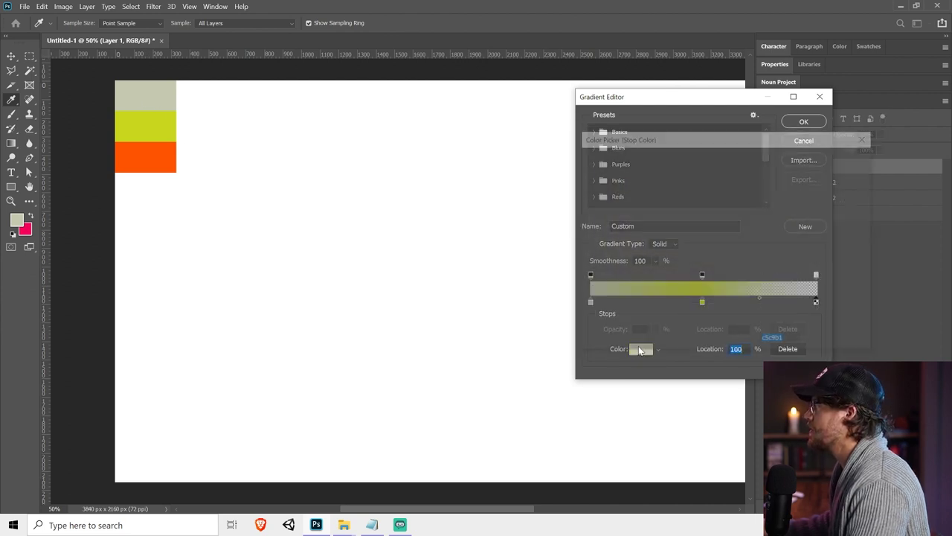
click(157, 152)
click(833, 158)
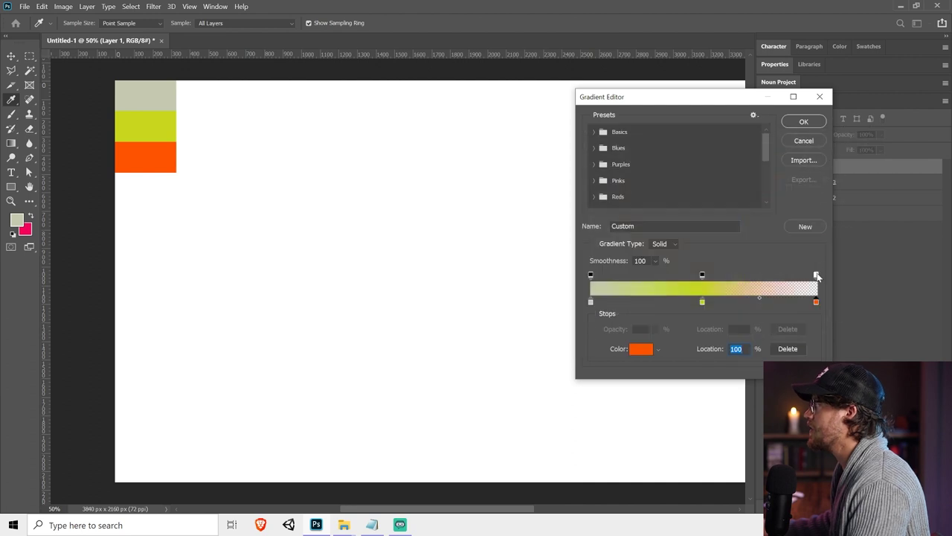
Set the gradient's end opacity to 100% and draw the gradient from top to bottom over the duplicated swatch column
click(816, 275)
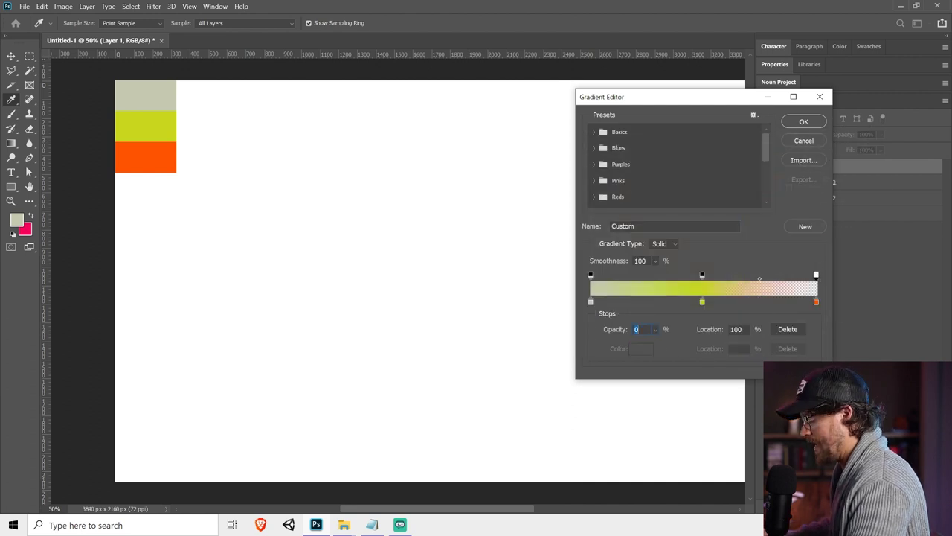
text(100)
key(Return)
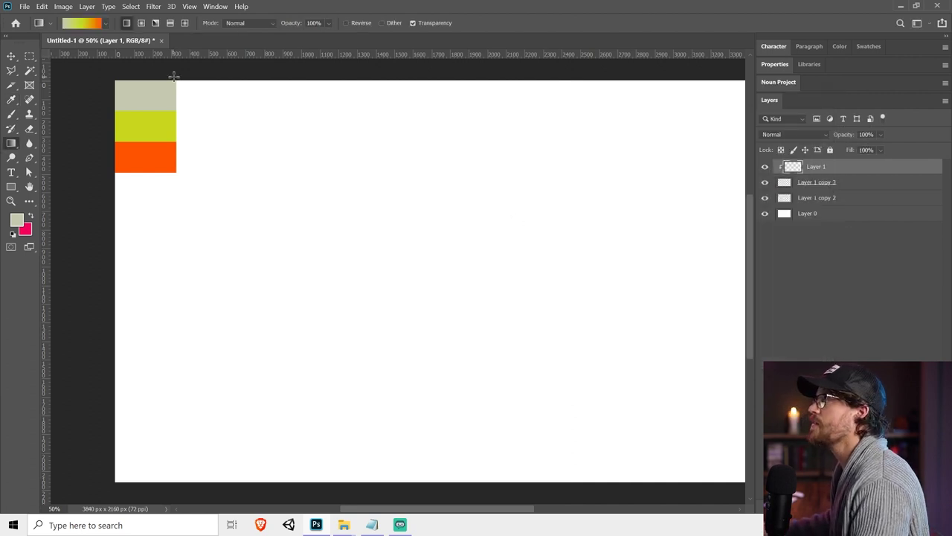
drag(165, 80, 176, 173)
key(v)
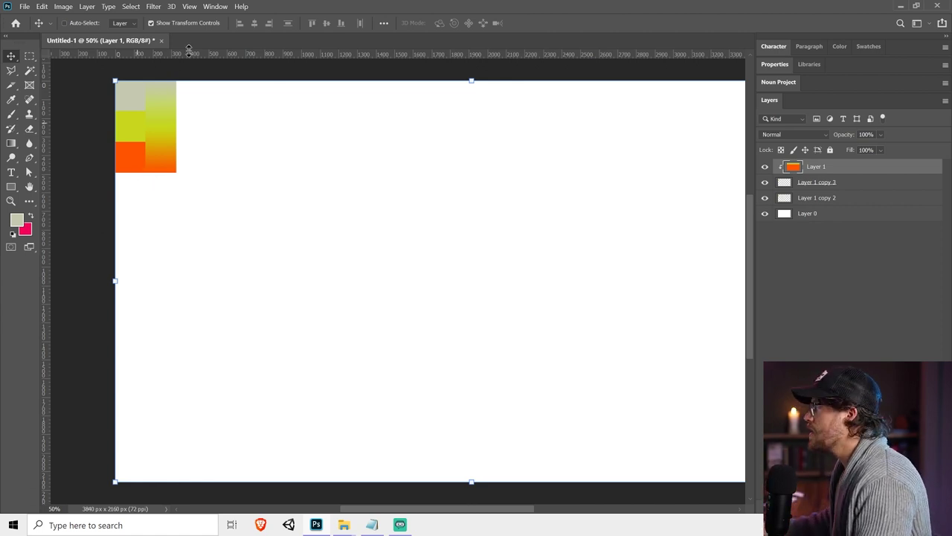
On a new layer, select a rectangle directly below both swatch columns, spanning their combined width
key(ctrl+shift+alt+n)
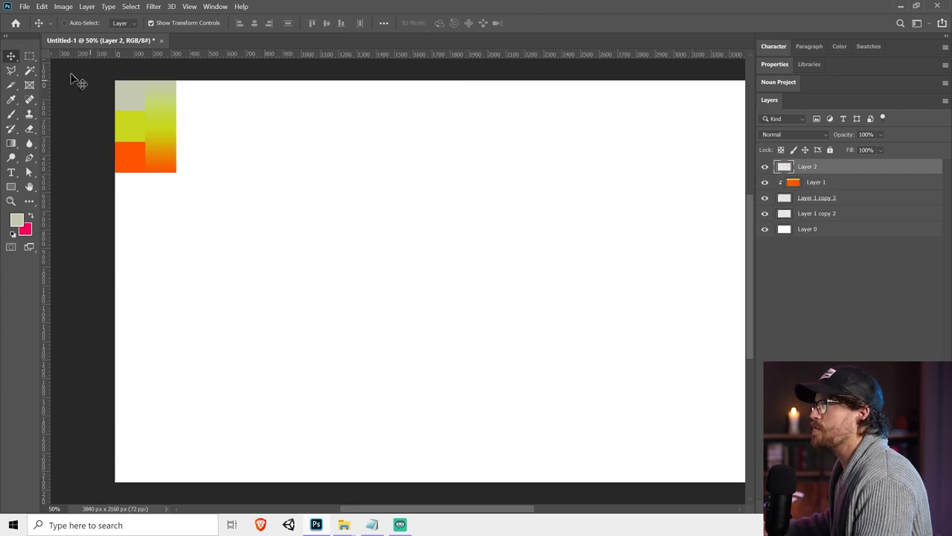
click(29, 56)
drag(176, 203, 78, 169)
Fill the selected rectangle with a dark brown shade of the orange swatch using the Paint Bucket, and deselect it
right_click(11, 143)
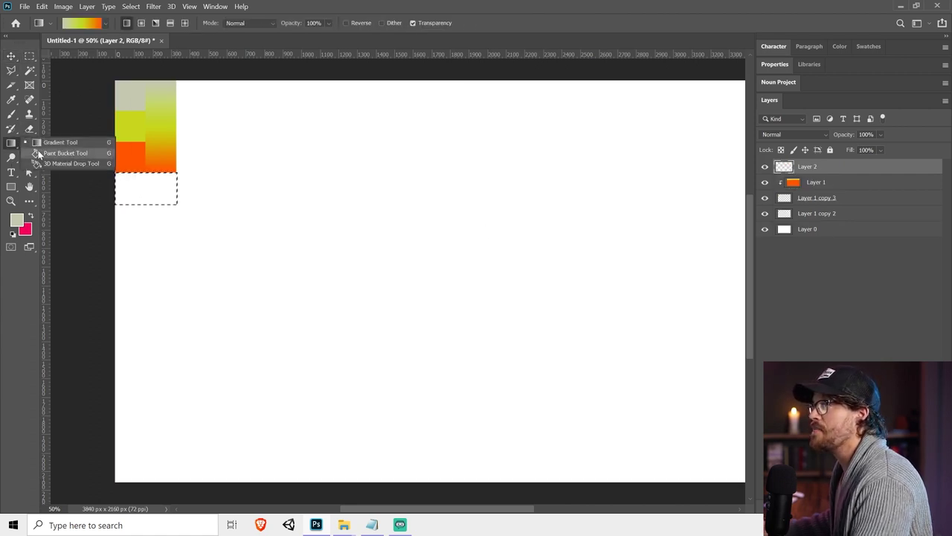
click(59, 153)
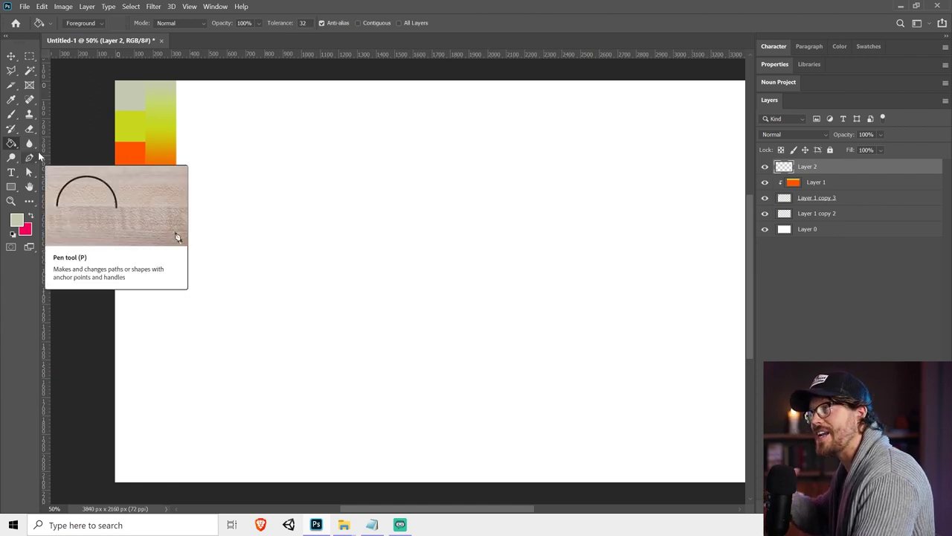
click(16, 220)
click(141, 149)
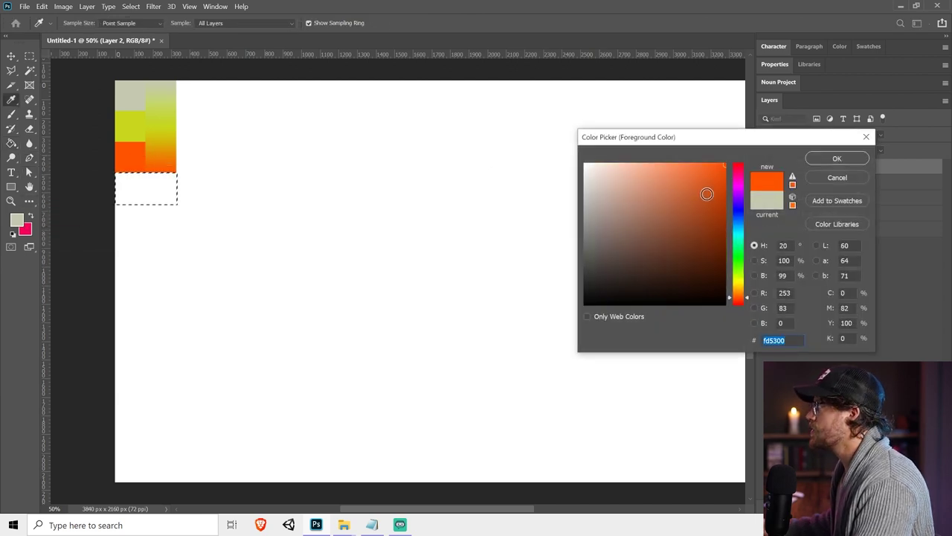
mouse_move(706, 194)
mouse_down()
mouse_move(749, 246)
mouse_move(751, 265)
mouse_up()
click(837, 159)
click(168, 183)
key(ctrl+d)
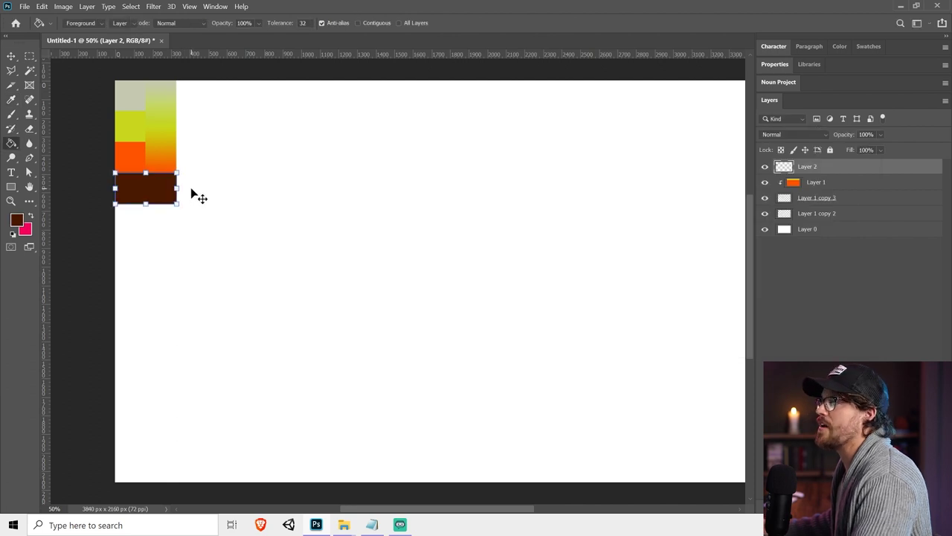
key(v)
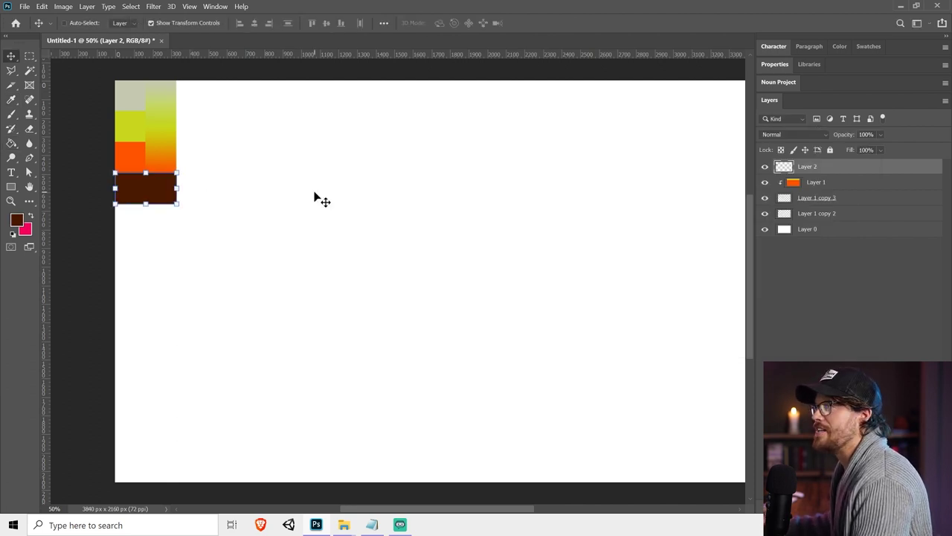
Merge the brown bar, gradient and swatch layers into a single palette layer, leaving the palette at the canvas corner
shift+click(823, 199)
shift+click(822, 214)
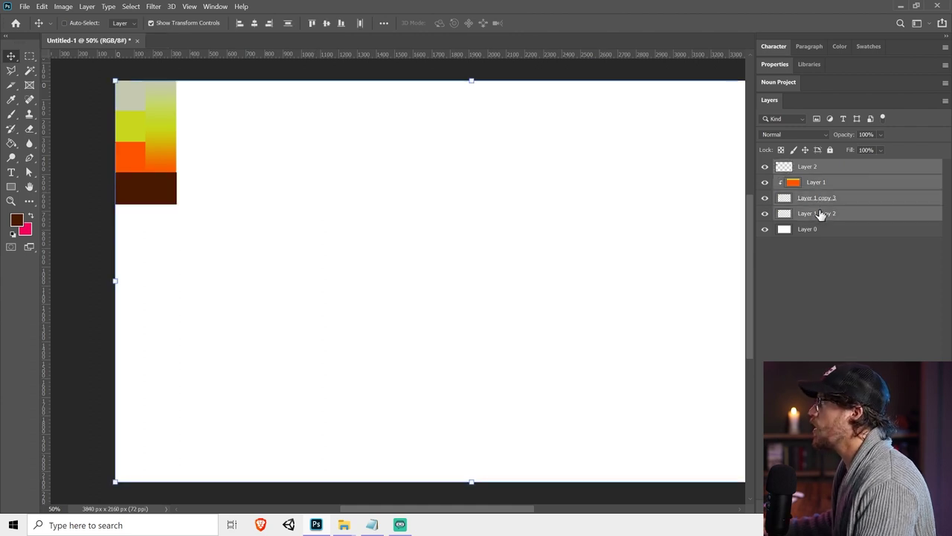
right_click(820, 215)
click(690, 368)
drag(260, 113, 293, 177)
key(ctrl+z)
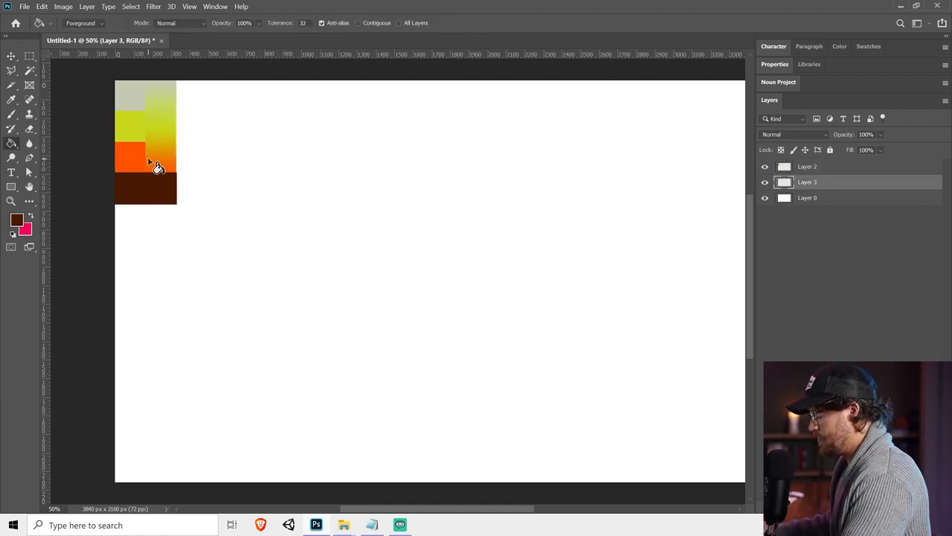
Fill the empty layer below the palette with the sampled grey-beige swatch color and add a new layer above that fill
key(alt)
key(i)
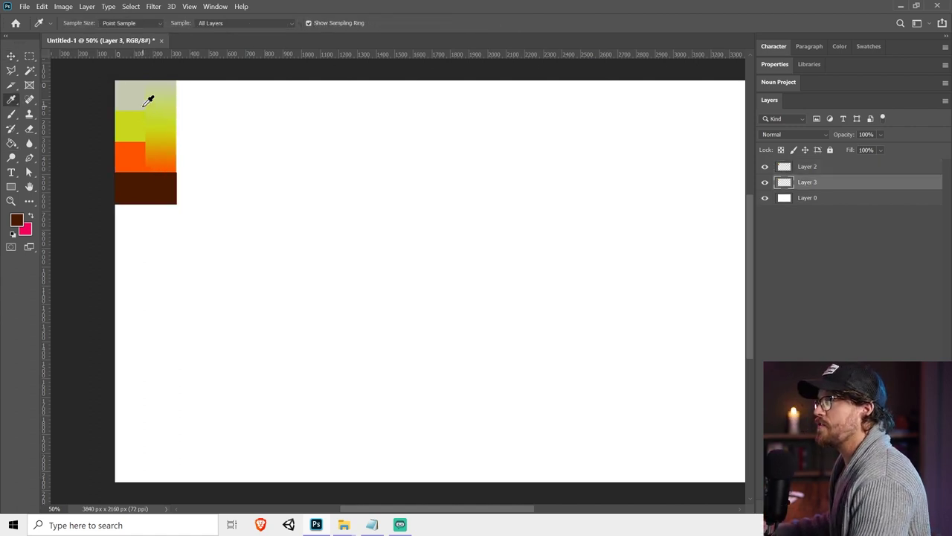
click(144, 93)
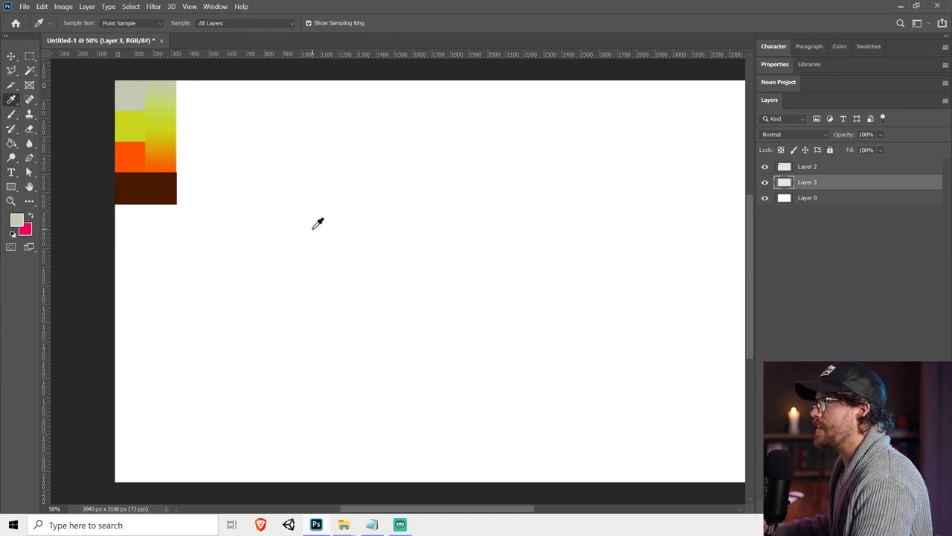
key(g)
click(411, 268)
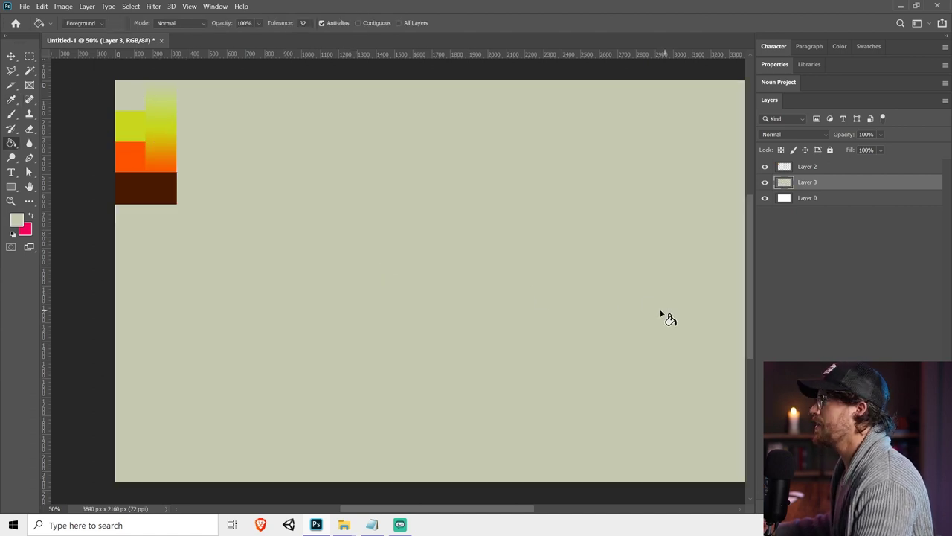
drag(584, 293, 536, 286)
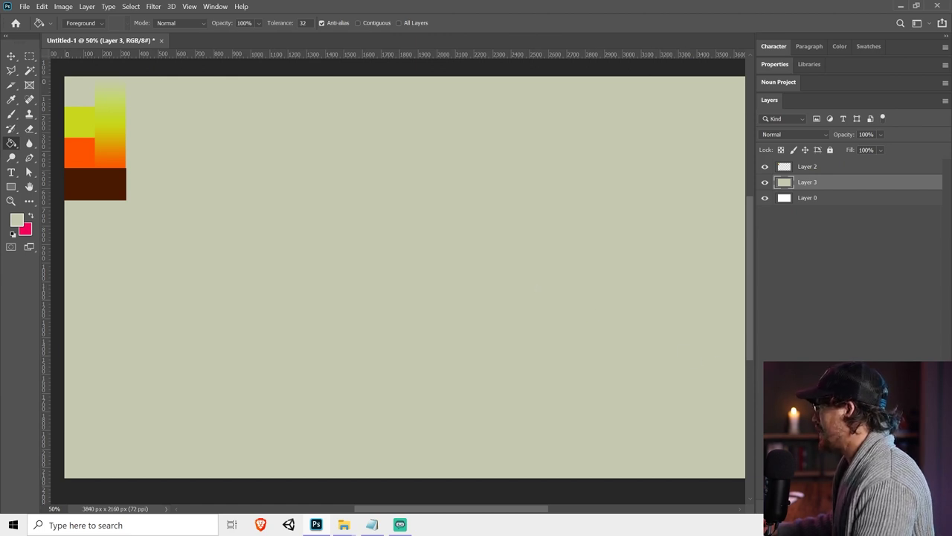
key(ctrl+shift+alt+n)
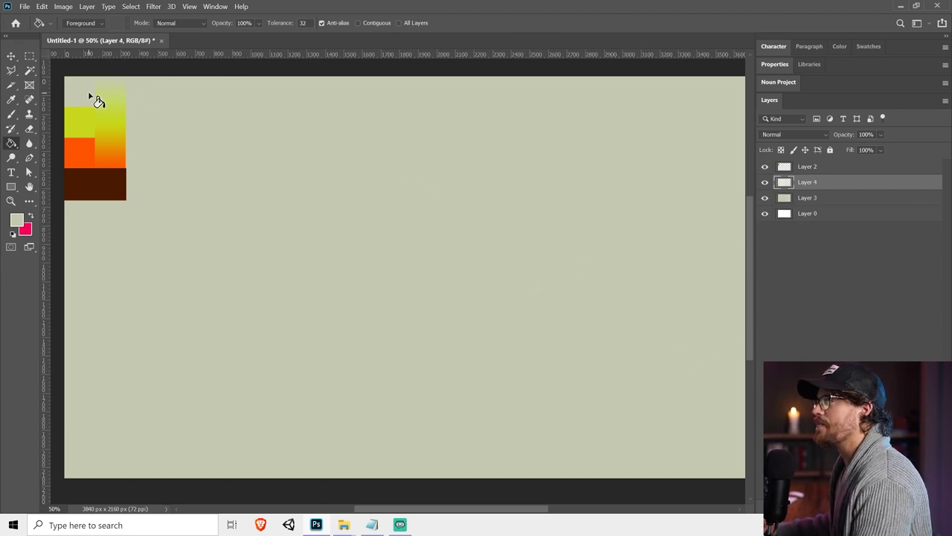
Lasso a wavy hill area across the full canvas, its ridge starting just below the palette and rising toward the opposite side
click(11, 70)
right_click(11, 70)
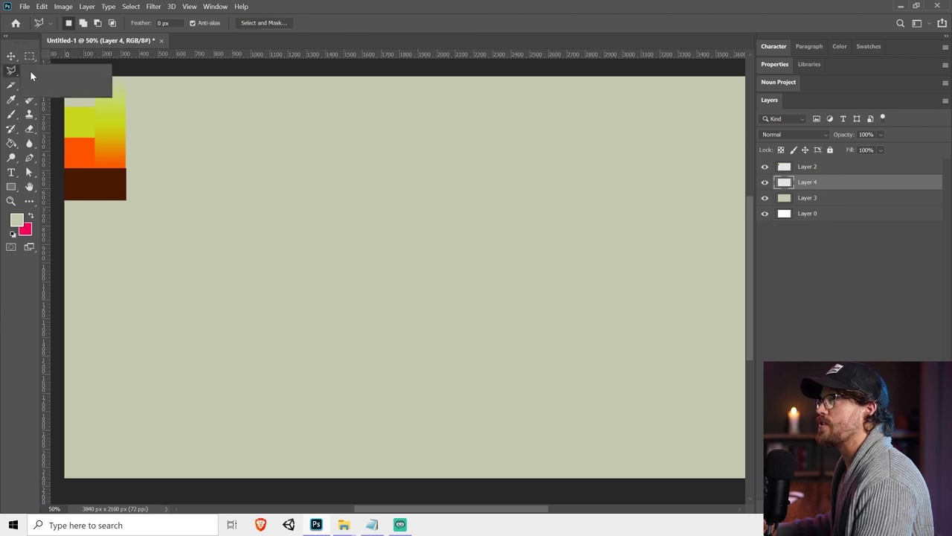
click(37, 70)
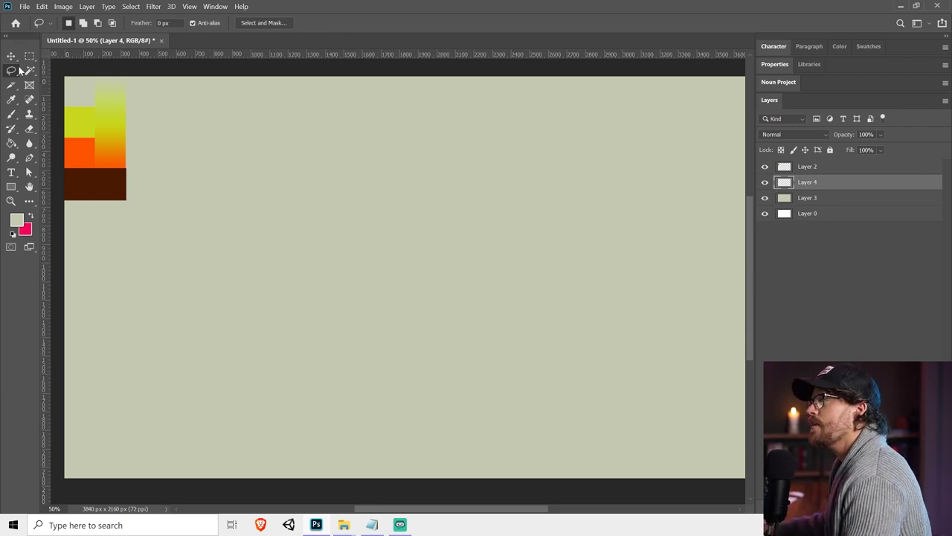
right_click(12, 74)
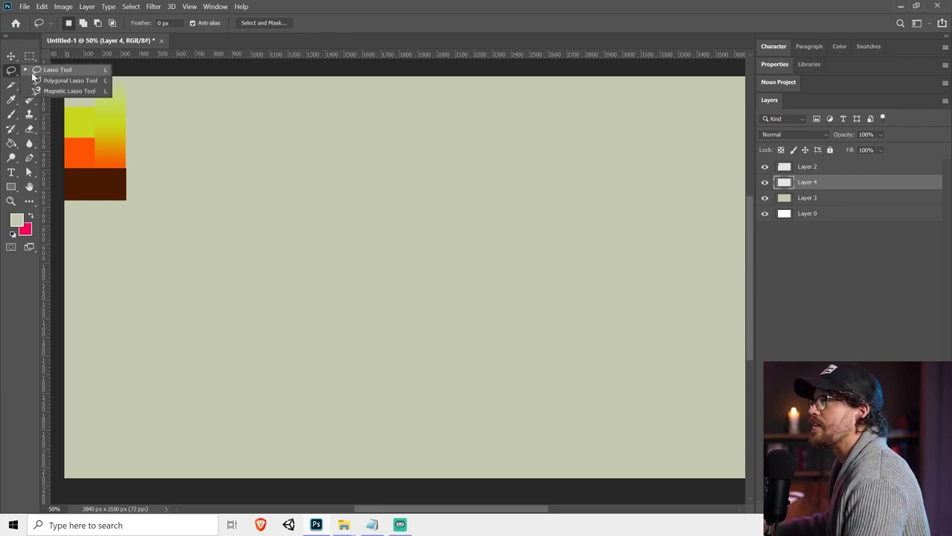
click(32, 72)
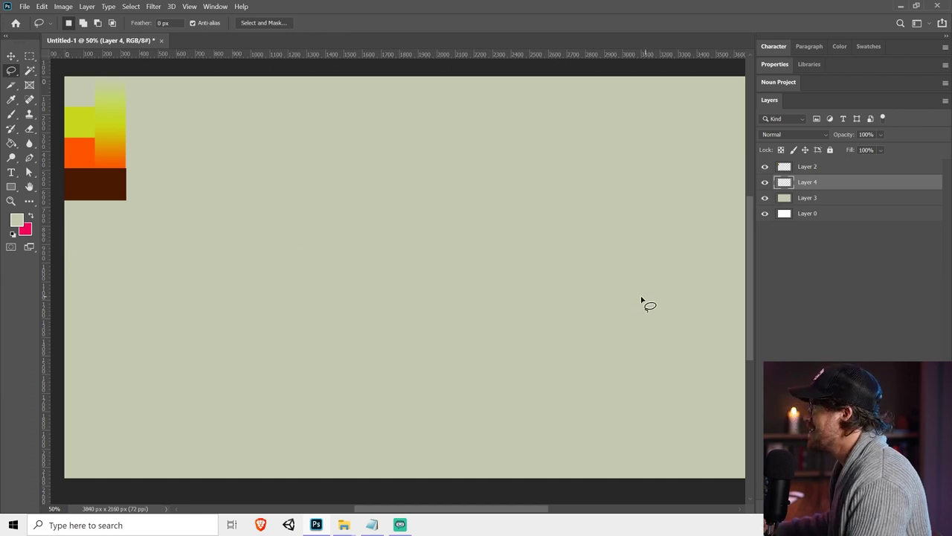
mouse_move(61, 220)
mouse_down()
mouse_move(203, 251)
mouse_move(774, 143)
mouse_move(41, 483)
mouse_up()
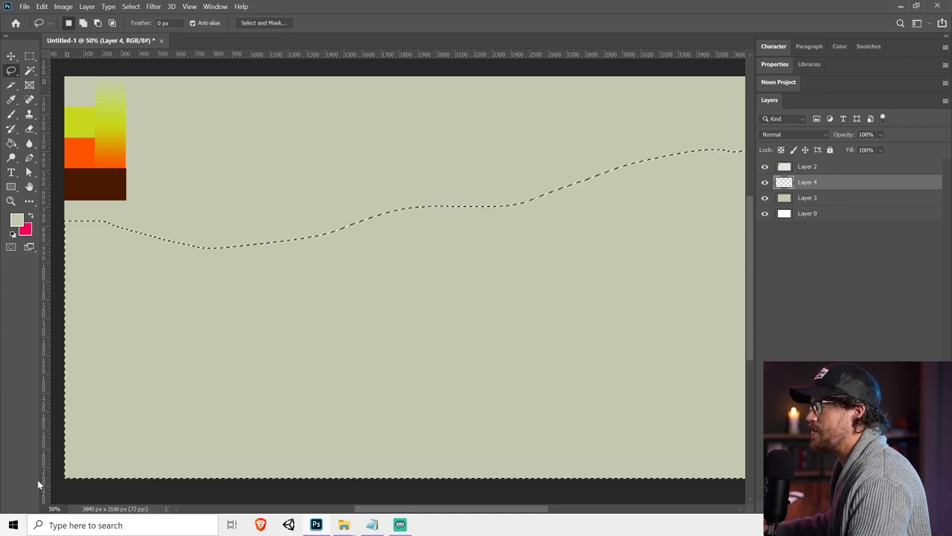
Fill the first hill selection with the lime green sampled from the palette using the Paint Bucket, and deselect it
click(12, 144)
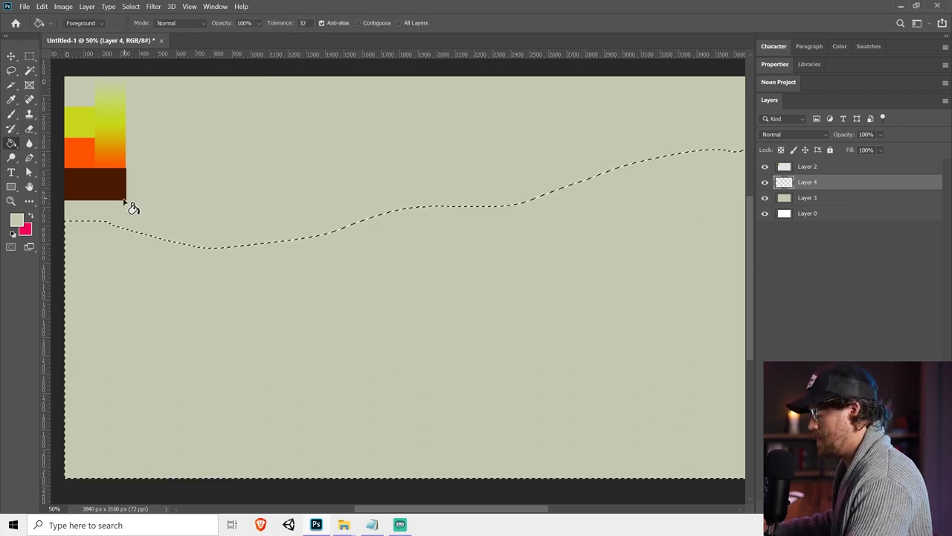
key(i)
click(282, 237)
click(17, 220)
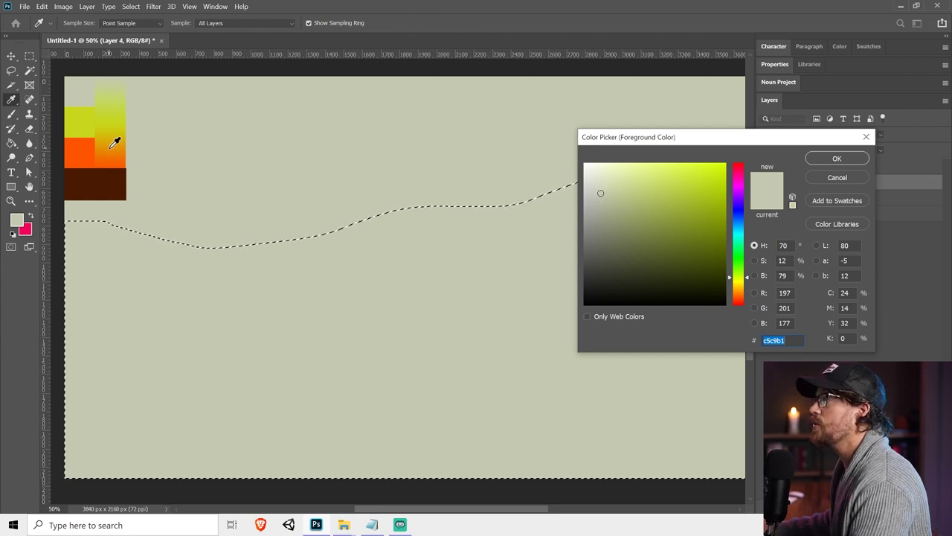
key(Return)
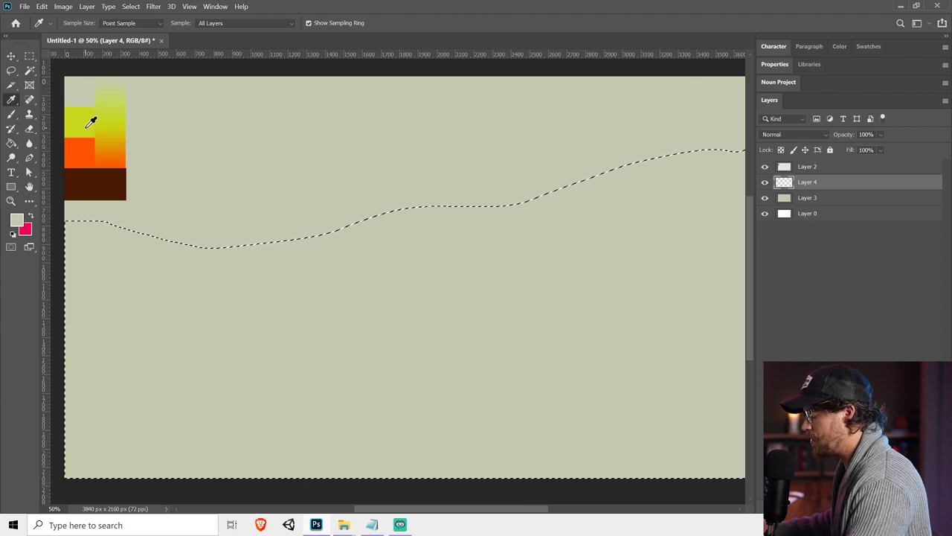
click(89, 121)
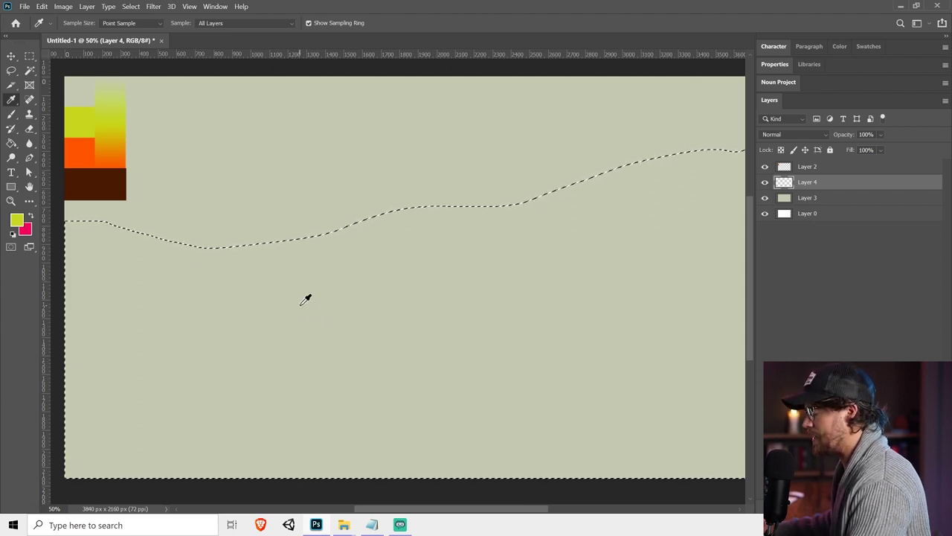
key(g)
click(402, 329)
key(ctrl+d)
key(v)
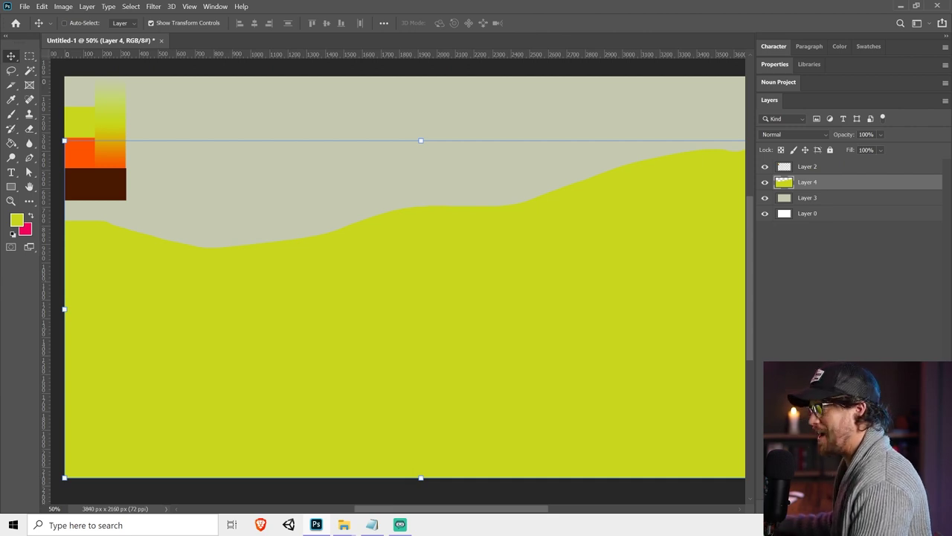
Give the hill layer a Color Overlay in the grey-beige background color at 83% opacity
double_click(796, 180)
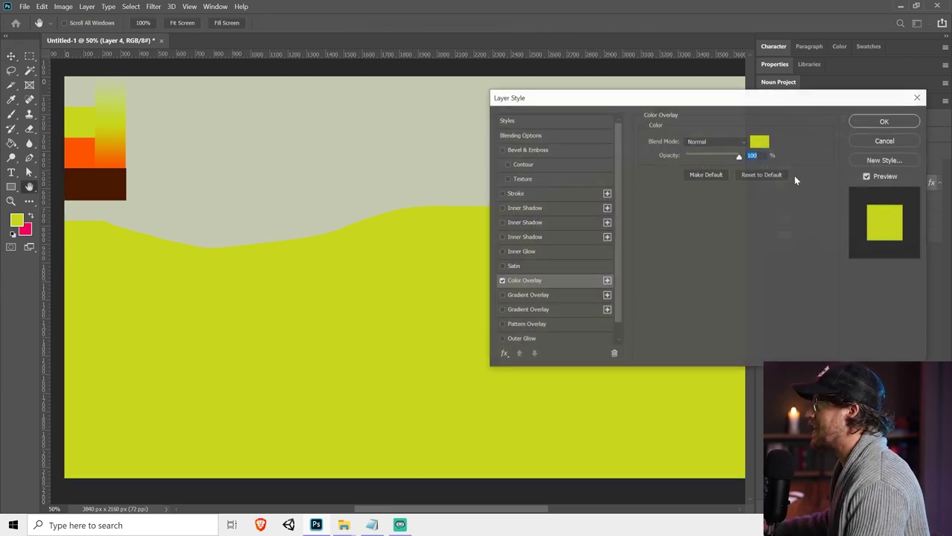
click(756, 144)
click(476, 139)
click(835, 160)
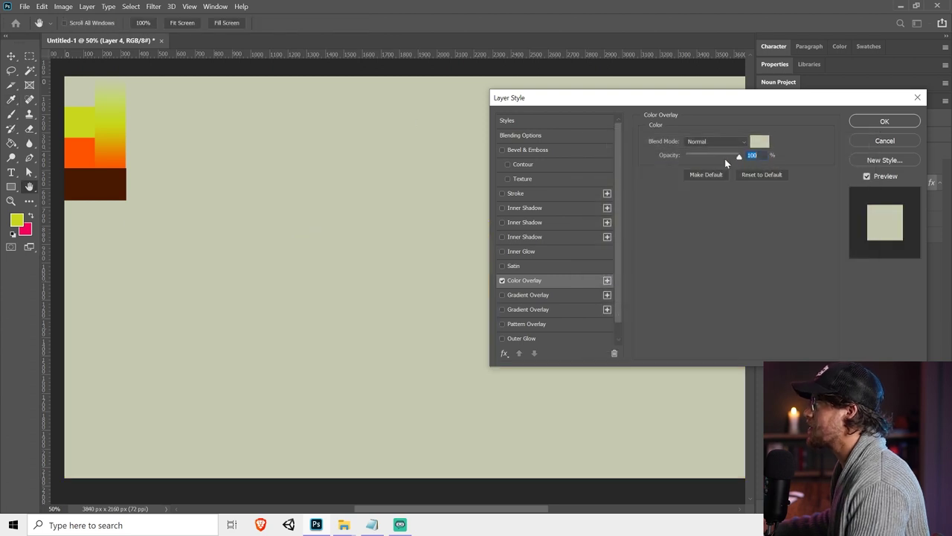
mouse_move(725, 159)
mouse_down()
mouse_move(717, 158)
mouse_move(731, 158)
mouse_up()
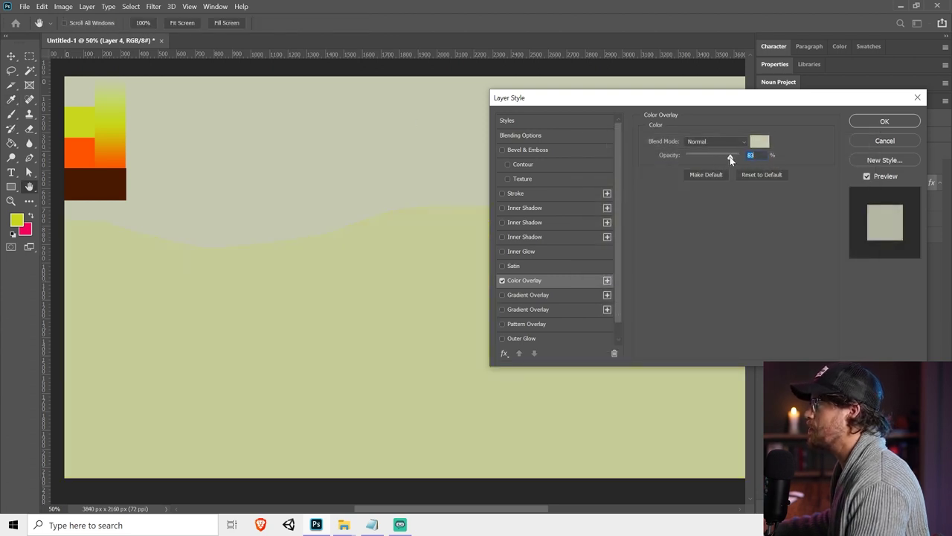
click(904, 123)
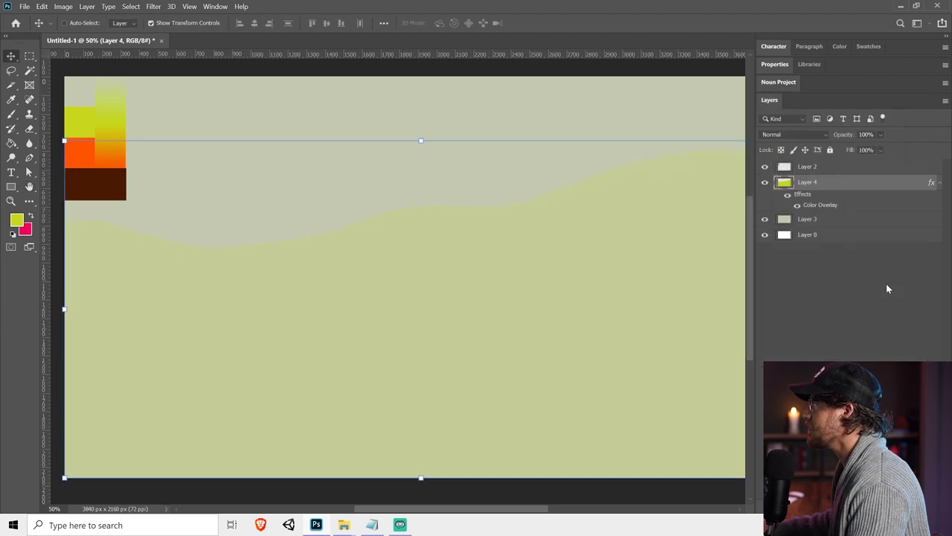
On a new layer above the first hill, lasso a second wavy hill area with a mostly lower ridge, down to the canvas bottom
key(ctrl+shift+alt+n)
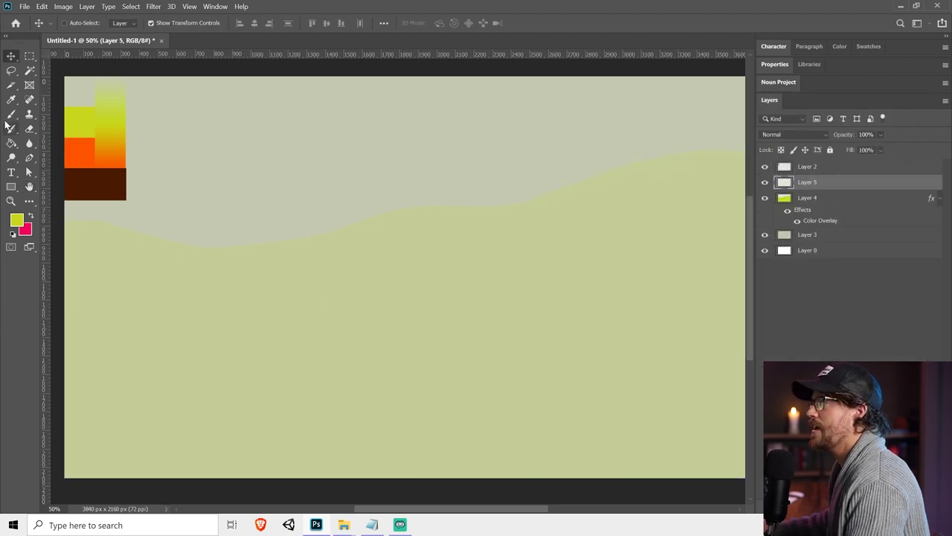
click(11, 73)
mouse_move(80, 233)
mouse_down()
mouse_move(254, 257)
mouse_move(493, 244)
mouse_up()
key(ctrl+d)
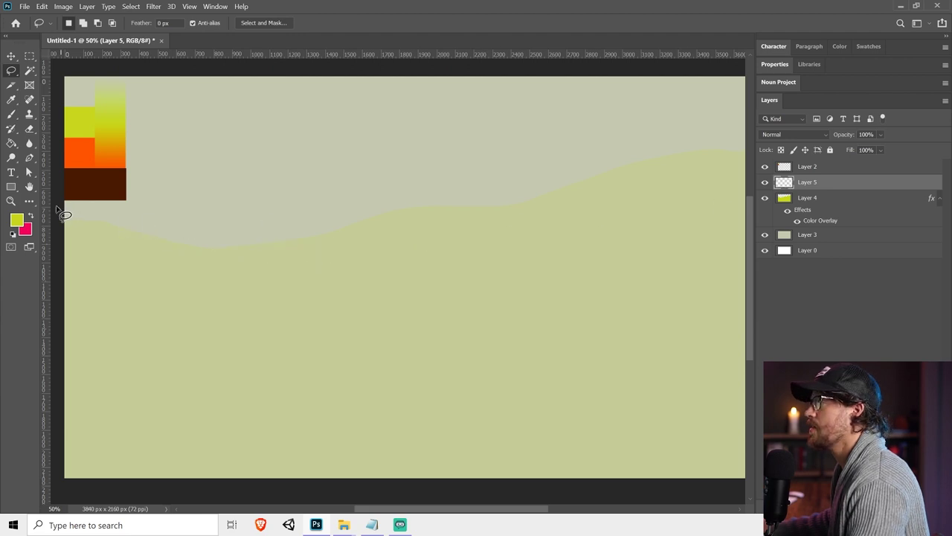
mouse_move(64, 202)
mouse_down()
mouse_move(226, 232)
mouse_move(449, 240)
mouse_move(876, 220)
mouse_move(149, 513)
mouse_move(4, 513)
mouse_up()
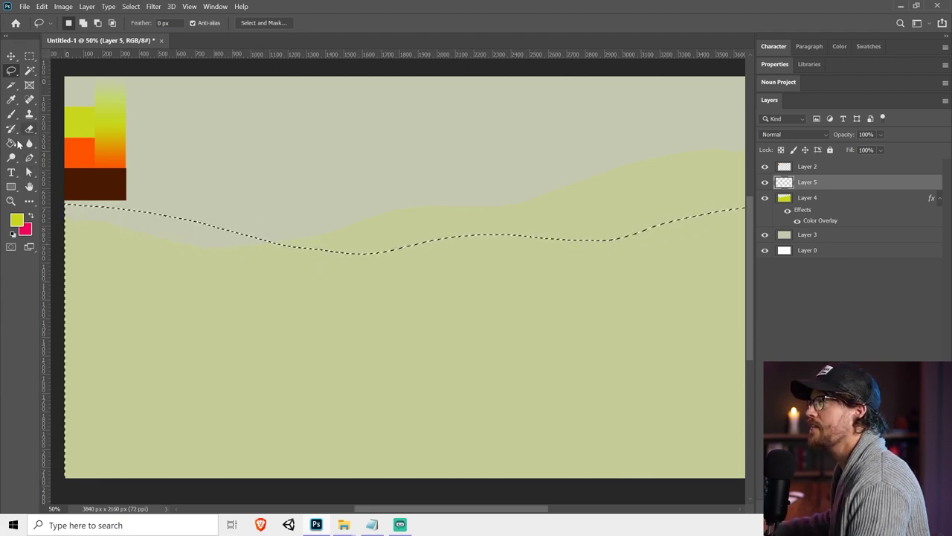
Fill the second hill selection with the lime green foreground color using the Paint Bucket, and deselect it
click(11, 143)
click(472, 301)
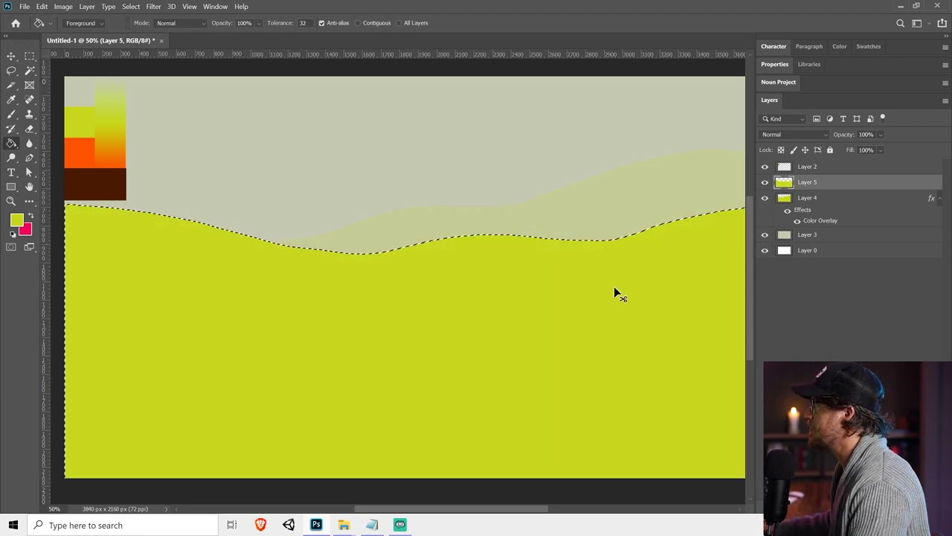
key(ctrl+d)
Copy the first hill's Color Overlay to the second hill layer and set its opacity to 64%
drag(803, 211, 812, 191)
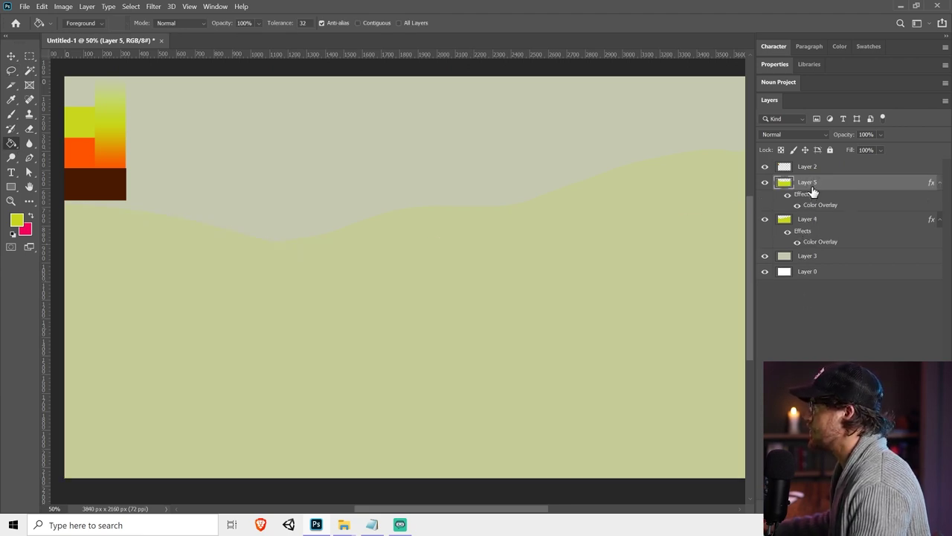
double_click(816, 206)
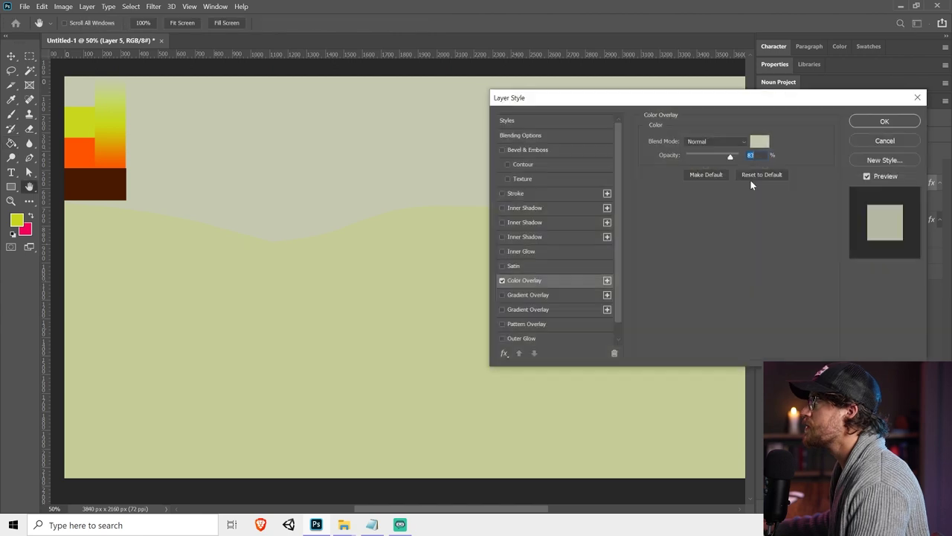
drag(738, 158, 720, 158)
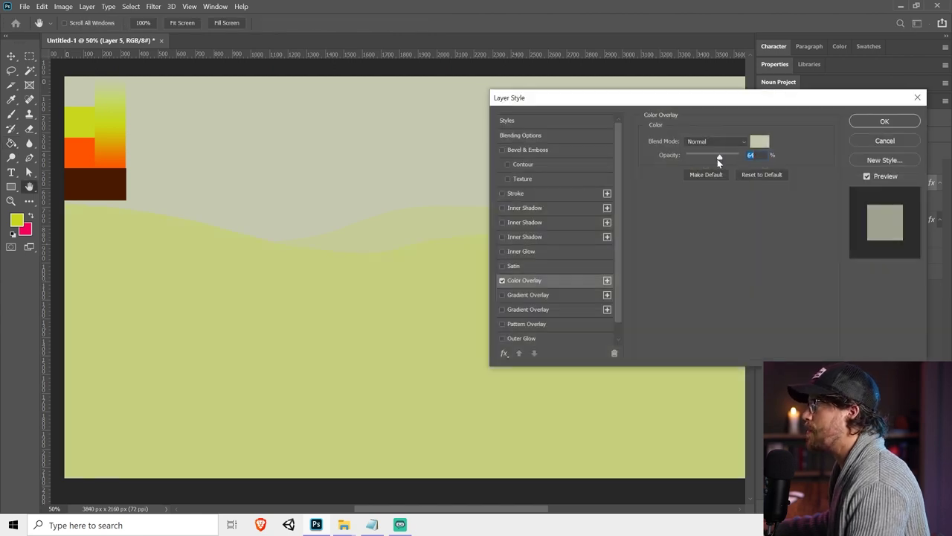
click(857, 122)
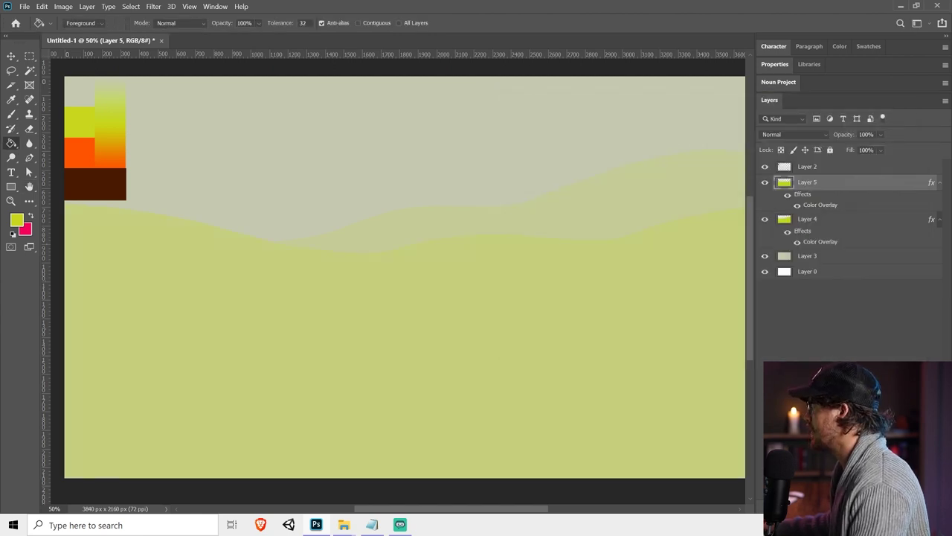
On a new layer above the second hill, lasso a third wavy hill area below the second ridge, down to the canvas bottom
key(ctrl+shift+alt+n)
key(ctrl+z)
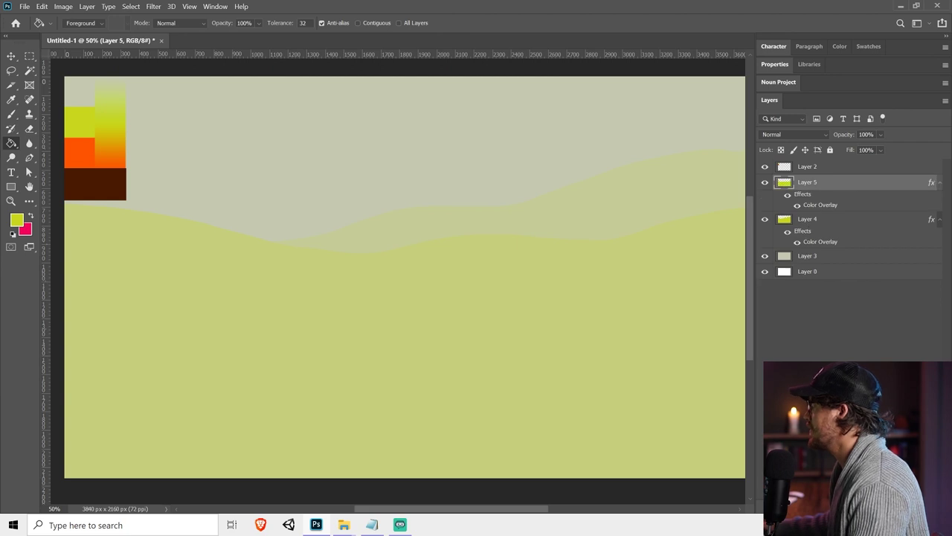
key(ctrl+shift+alt+n)
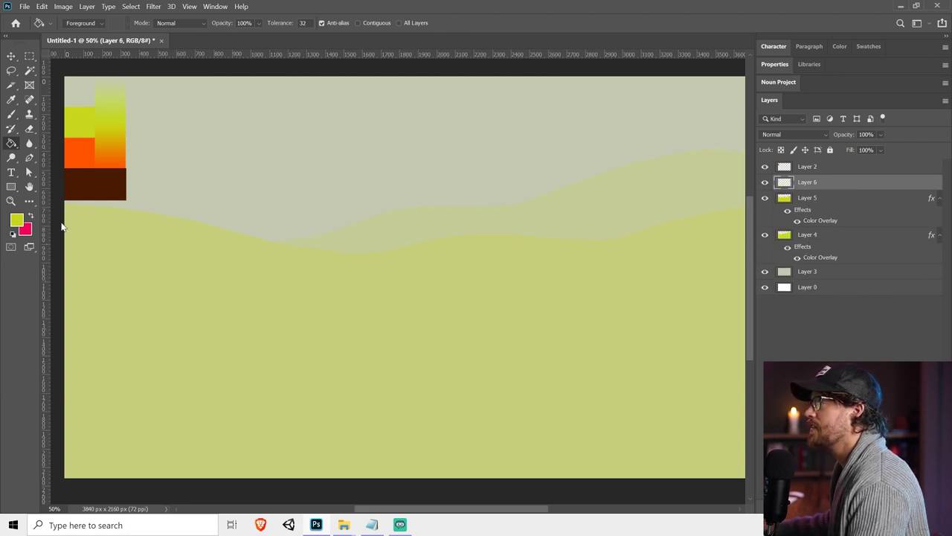
click(11, 70)
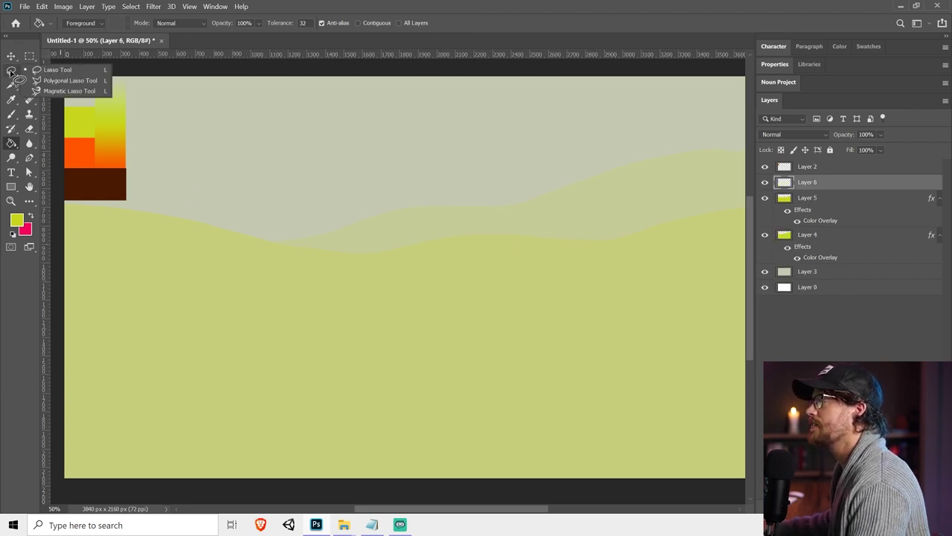
click(12, 70)
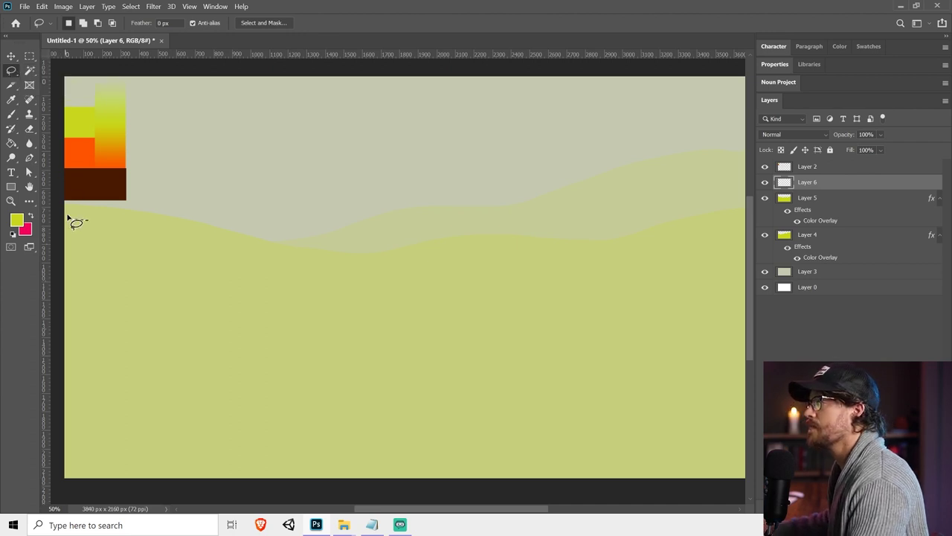
mouse_move(64, 212)
mouse_down()
mouse_move(194, 255)
mouse_move(293, 267)
mouse_move(509, 279)
mouse_move(611, 261)
mouse_move(785, 259)
mouse_move(4, 530)
mouse_up()
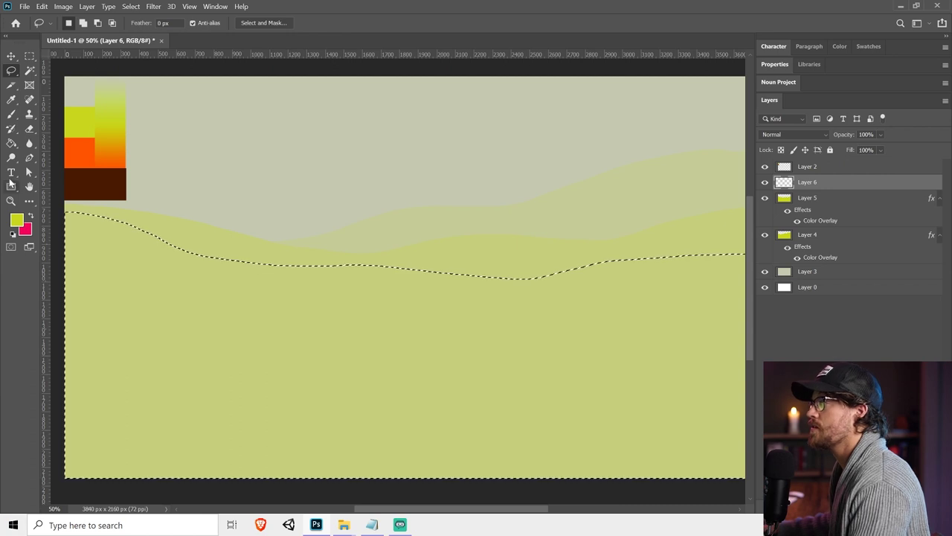
Fill the third hill selection with the lime green foreground color using the Paint Bucket, and deselect it
click(11, 146)
click(159, 283)
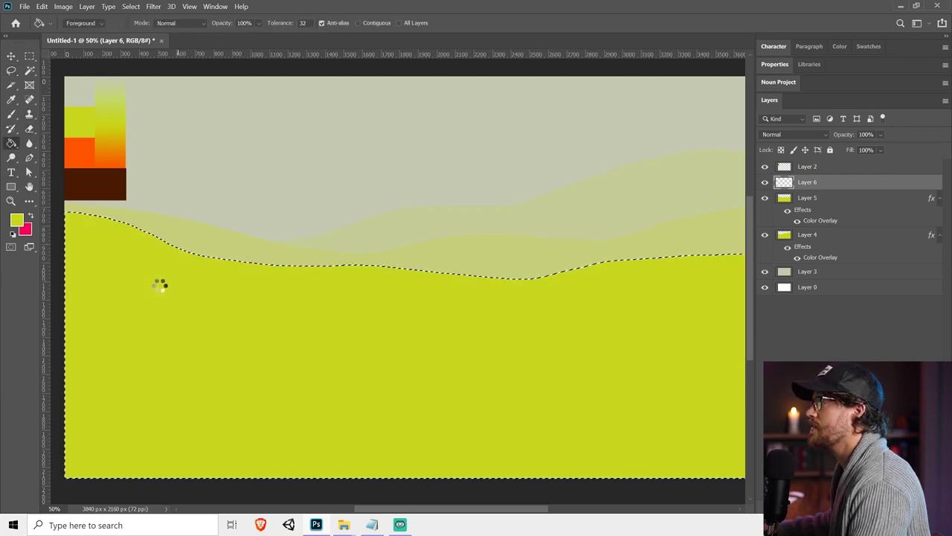
key(ctrl+d)
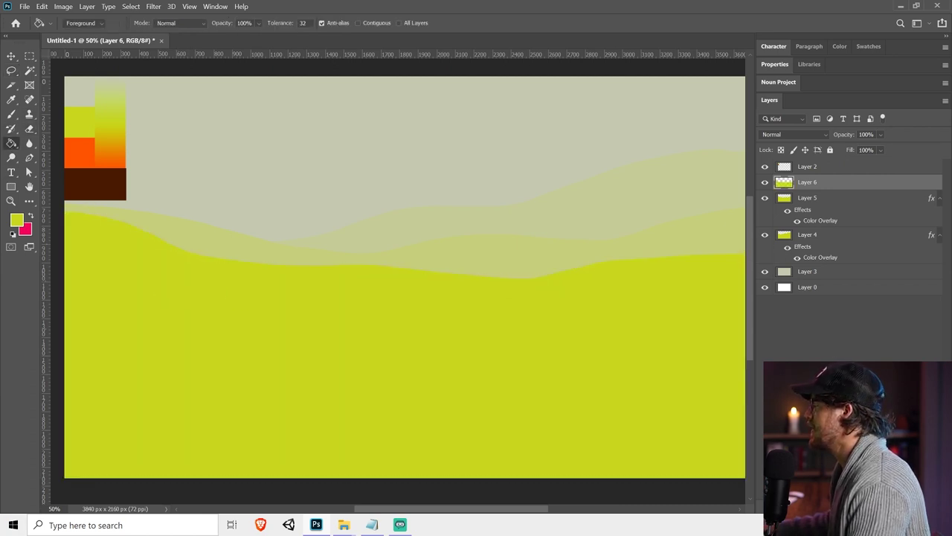
Copy the grey-beige Color Overlay to the third hill layer and set its opacity to 42%
click(841, 450)
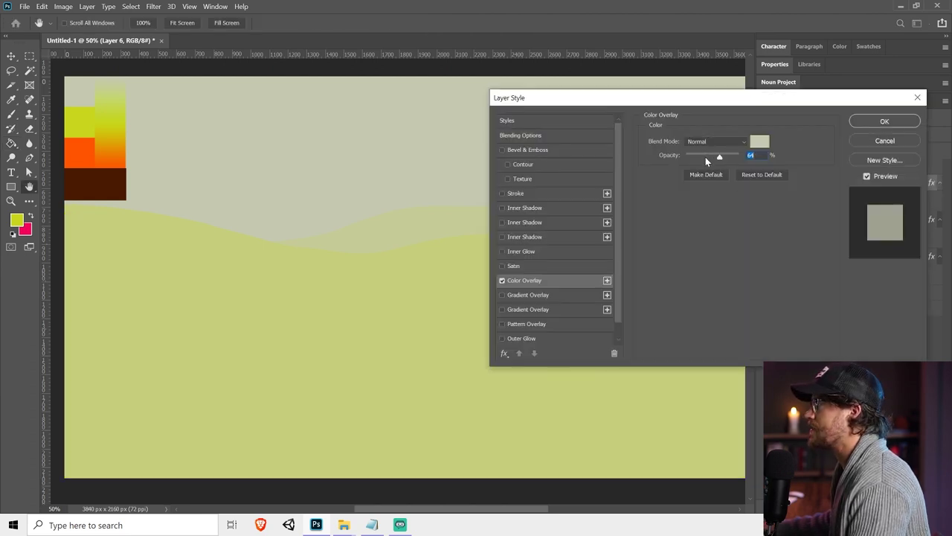
click(704, 155)
click(704, 156)
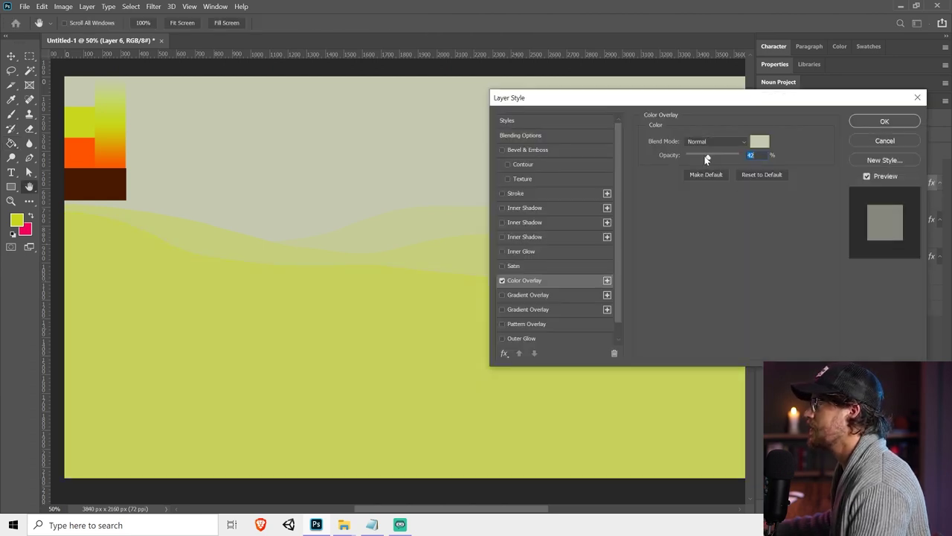
click(885, 121)
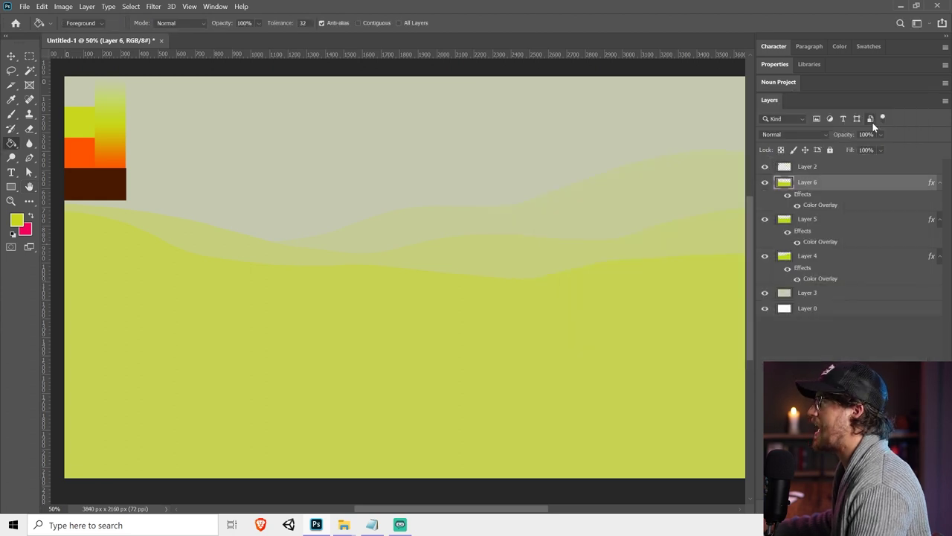
On a new layer above the third hill, lasso a fourth wavy hill area below the third ridge, down to the canvas bottom
key(v)
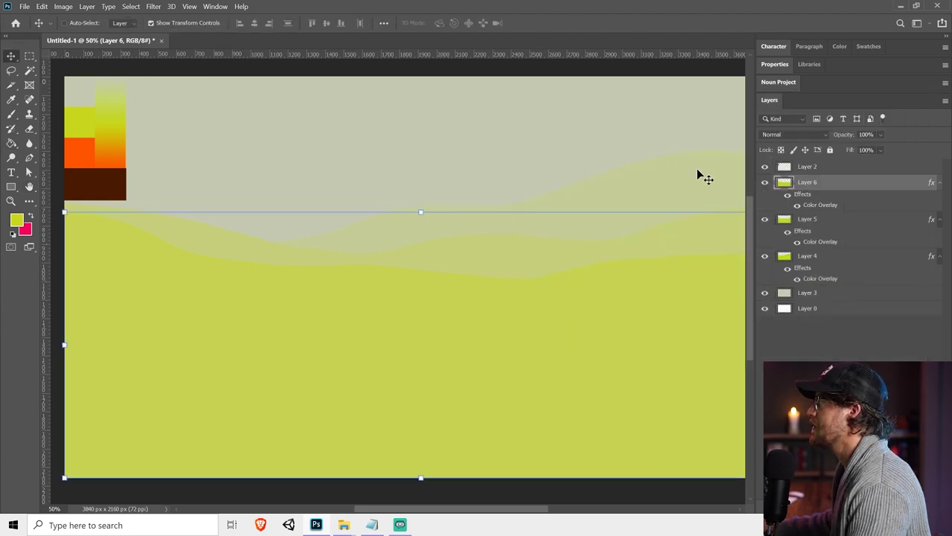
click(11, 70)
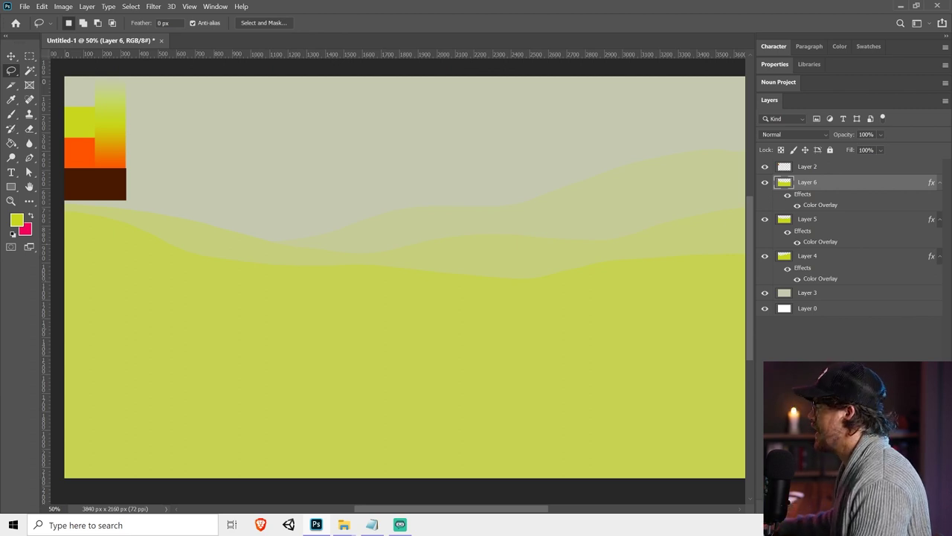
key(ctrl+shift+alt+n)
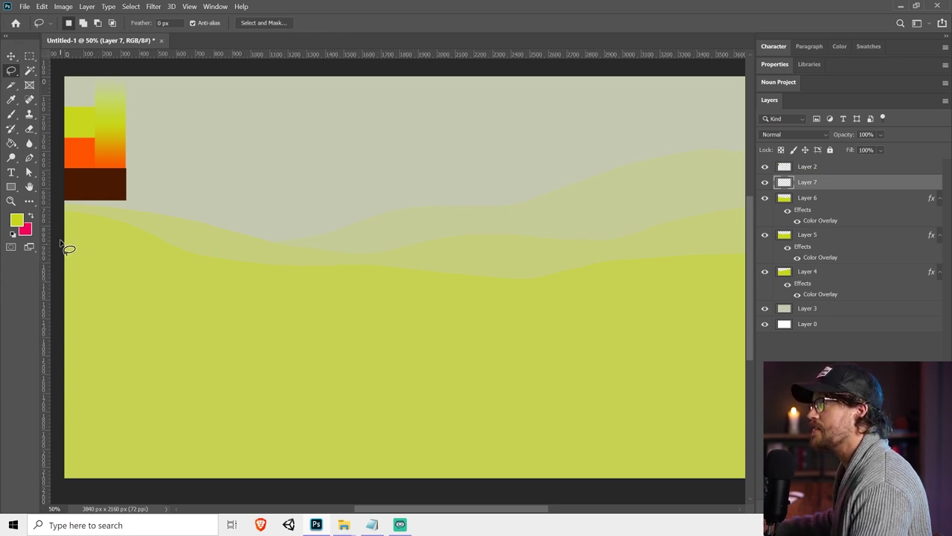
mouse_move(71, 241)
mouse_down()
mouse_move(227, 290)
mouse_move(667, 287)
mouse_move(64, 238)
mouse_move(281, 255)
mouse_move(451, 291)
mouse_move(796, 275)
mouse_move(30, 491)
mouse_up()
Fill the fourth hill selection with the orange sampled from the palette using the Paint Bucket, and deselect it
click(11, 143)
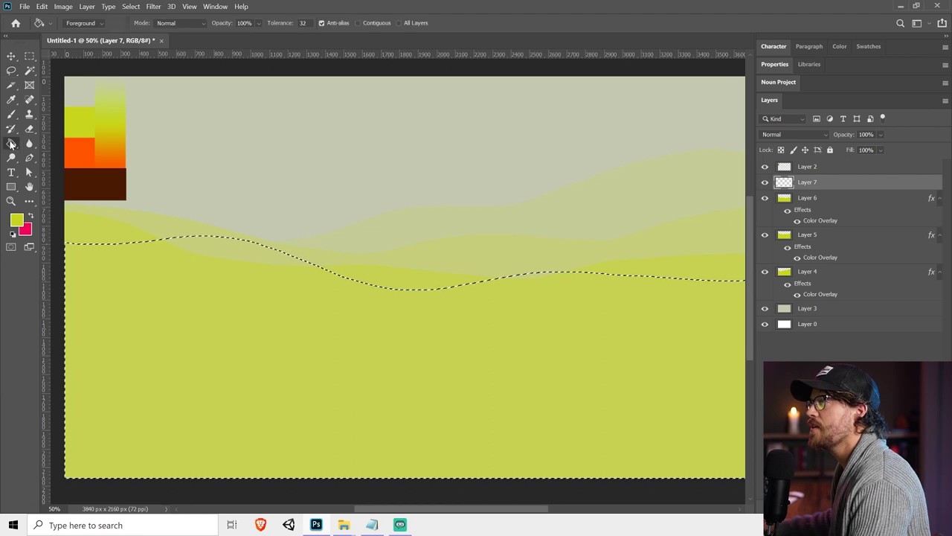
alt+click(82, 142)
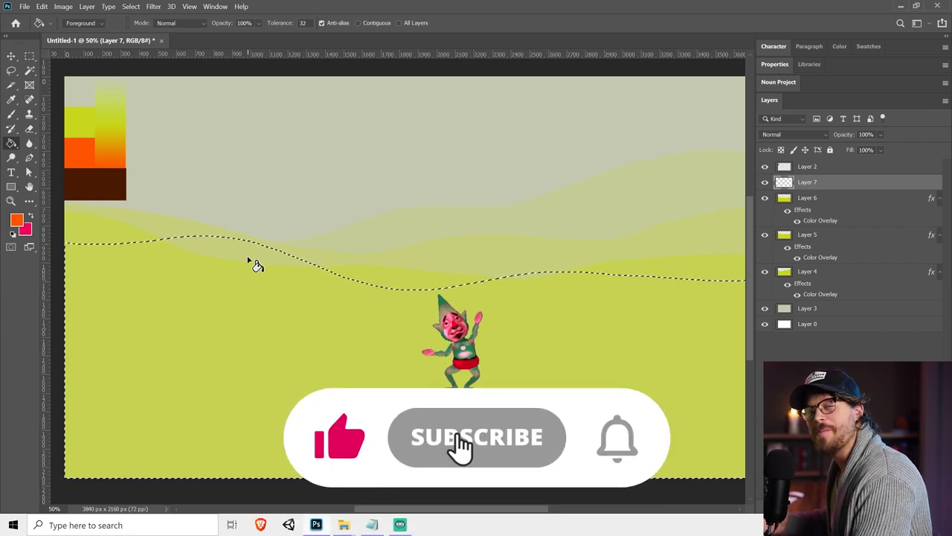
click(250, 261)
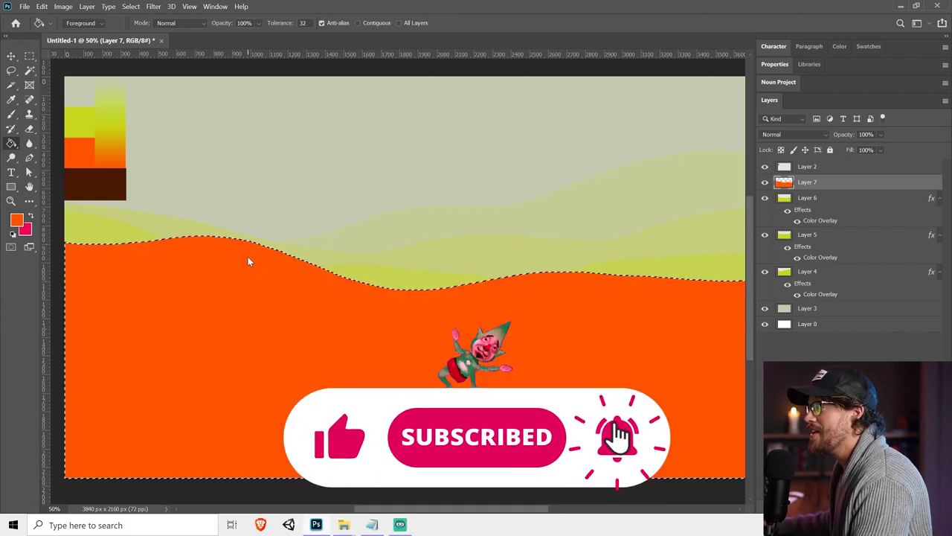
key(ctrl+d)
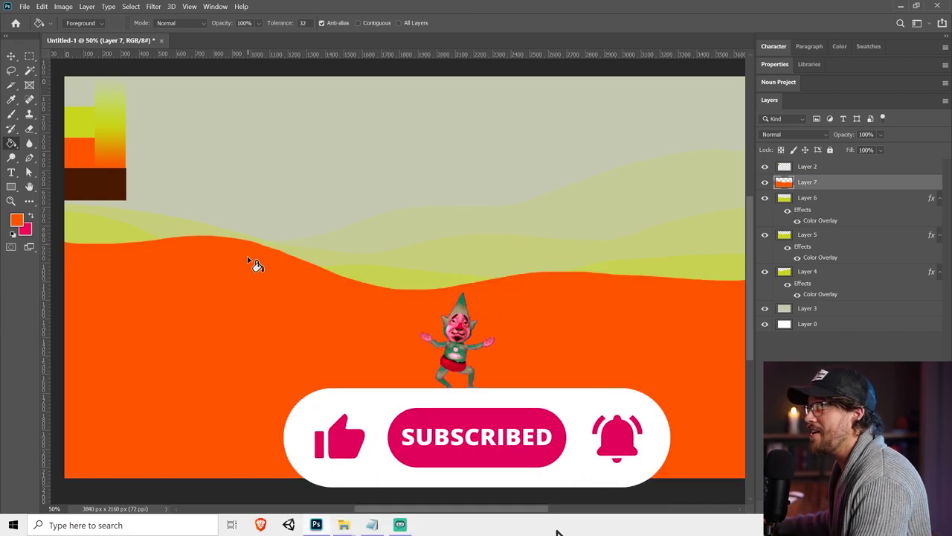
click(15, 72)
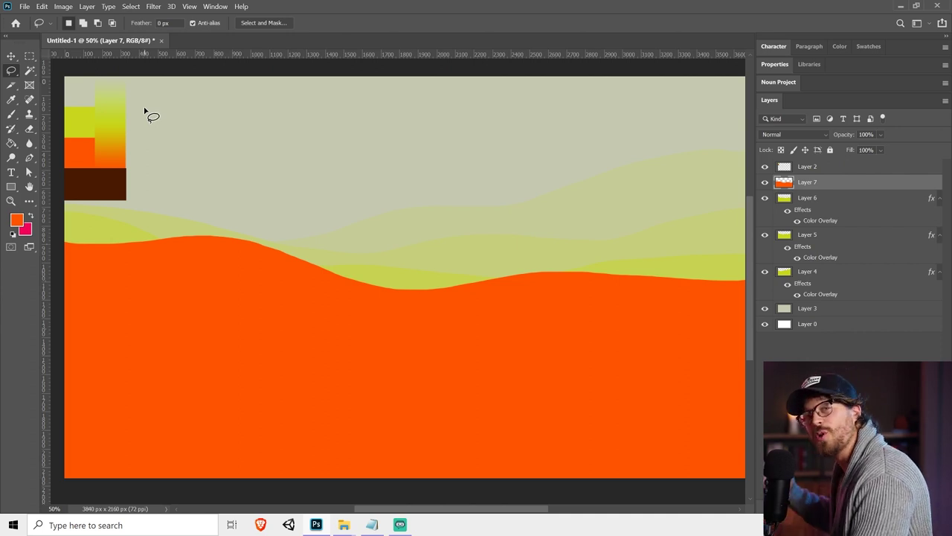
Copy the Color Overlay to the fourth hill layer, changing its color to the third hill's lime green and its opacity to 84%
key(v)
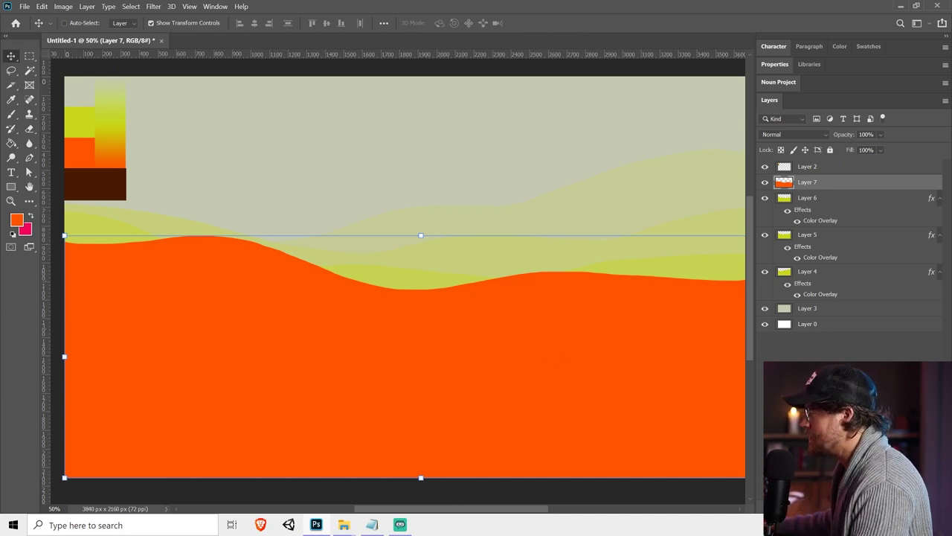
click(845, 444)
click(758, 145)
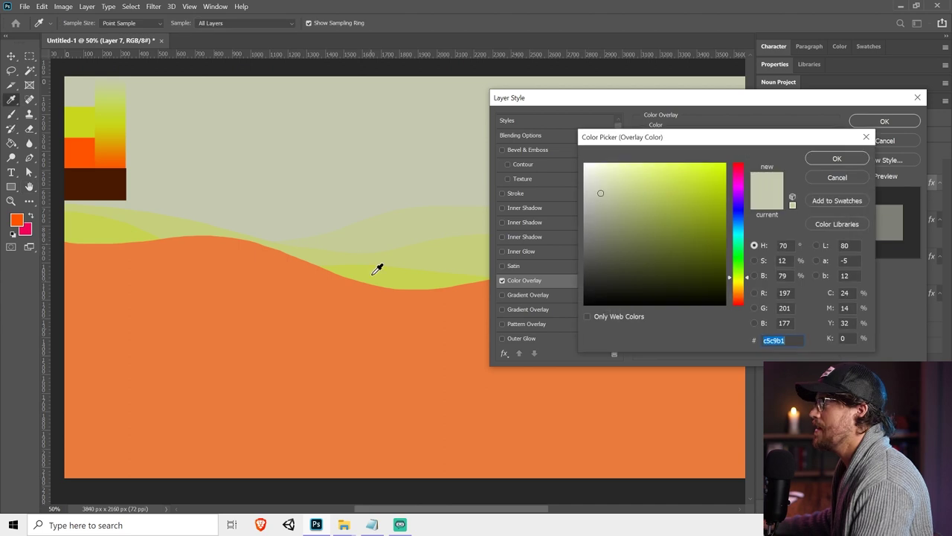
click(377, 267)
click(825, 163)
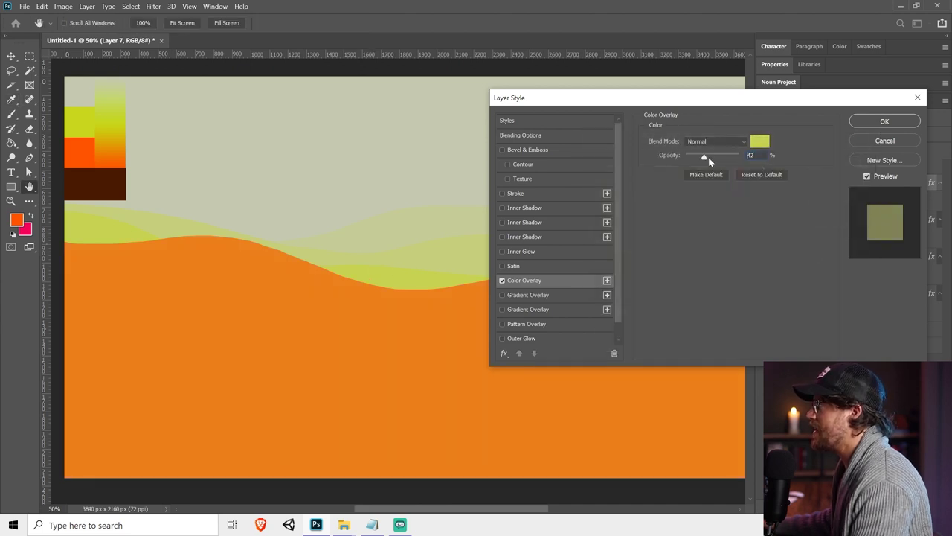
drag(708, 157, 731, 160)
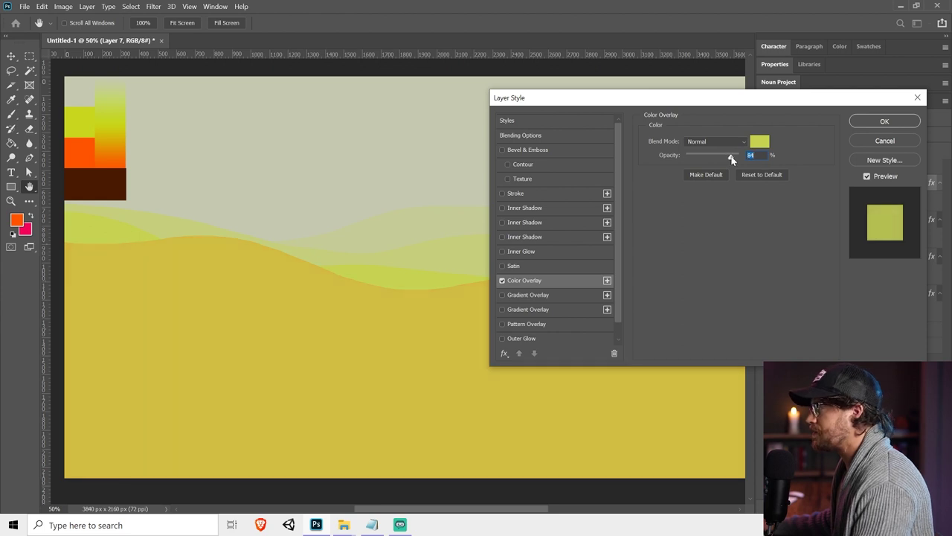
click(902, 124)
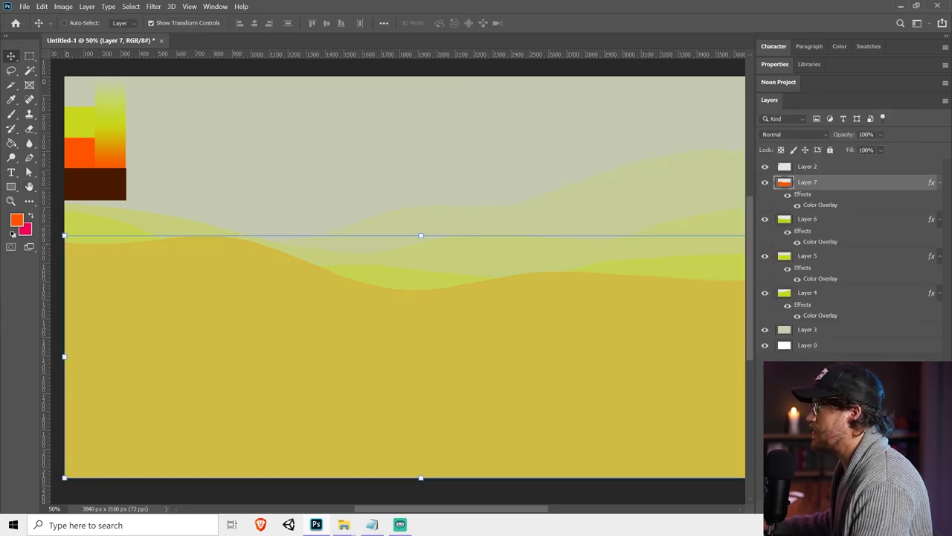
On a new layer above the fourth hill, lasso a fifth hill area sloping down toward the right, reaching the canvas bottom
key(ctrl+shift+alt+n)
click(11, 70)
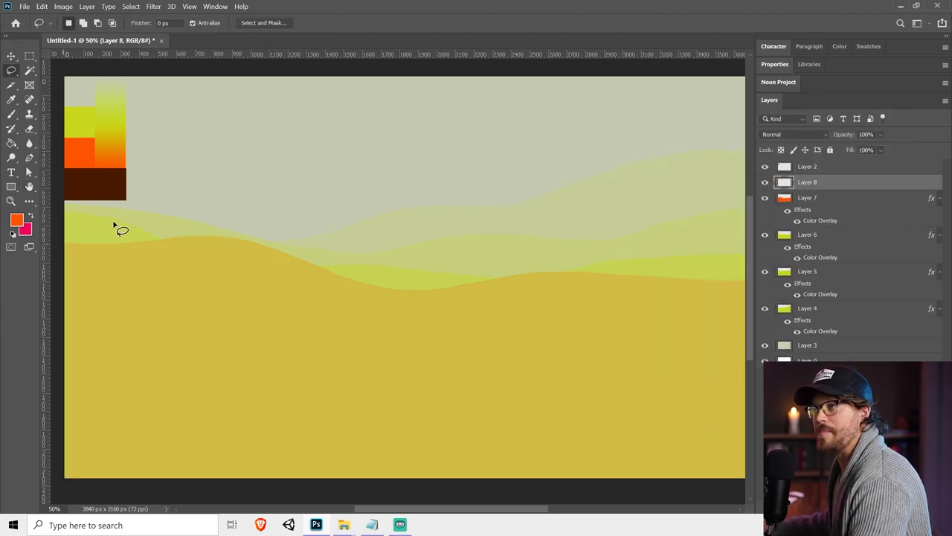
key(ctrl+minus)
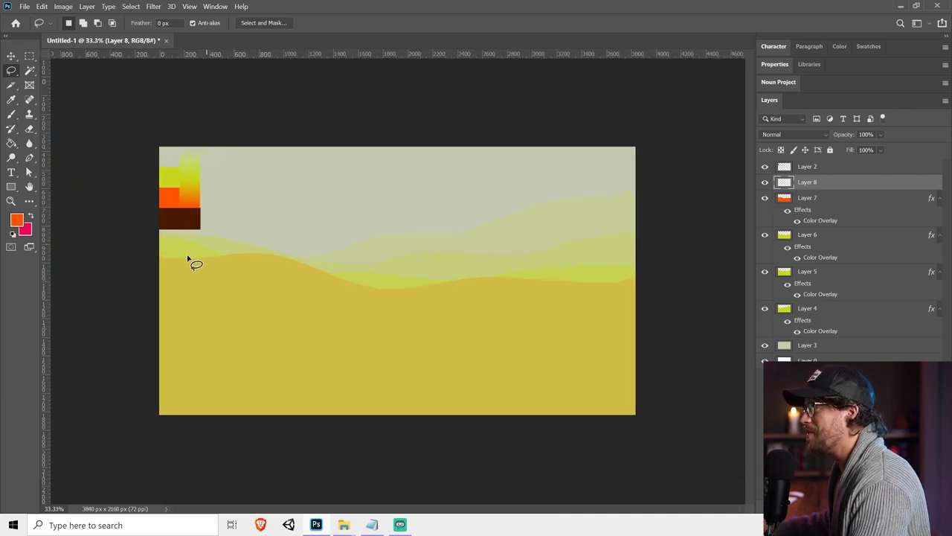
mouse_move(153, 258)
mouse_down()
mouse_move(180, 282)
mouse_move(391, 326)
mouse_move(660, 342)
mouse_up()
key(ctrl+d)
mouse_move(139, 249)
mouse_down()
mouse_move(196, 274)
mouse_move(353, 313)
mouse_move(706, 347)
mouse_move(27, 274)
mouse_up()
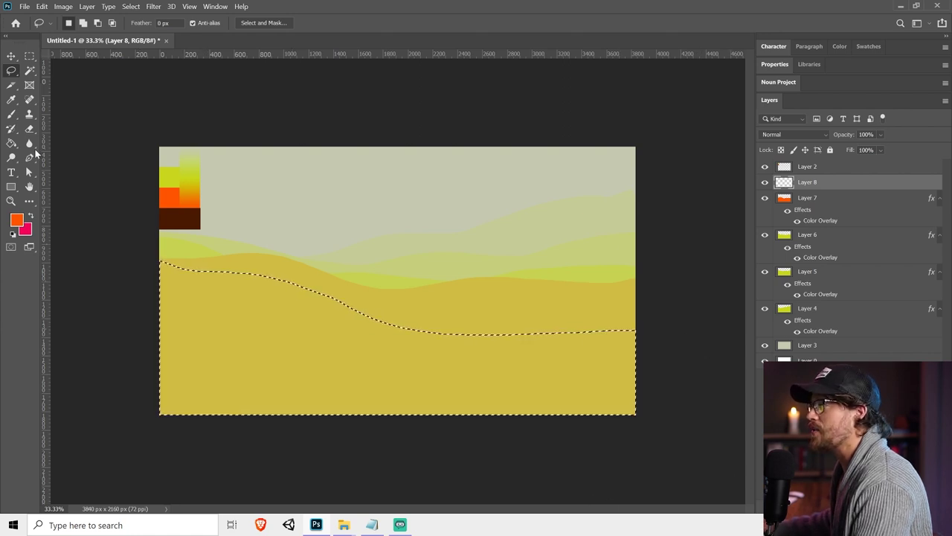
Fill the fifth hill selection with the orange foreground color using the Paint Bucket, and deselect it
key(g)
click(268, 351)
key(ctrl+d)
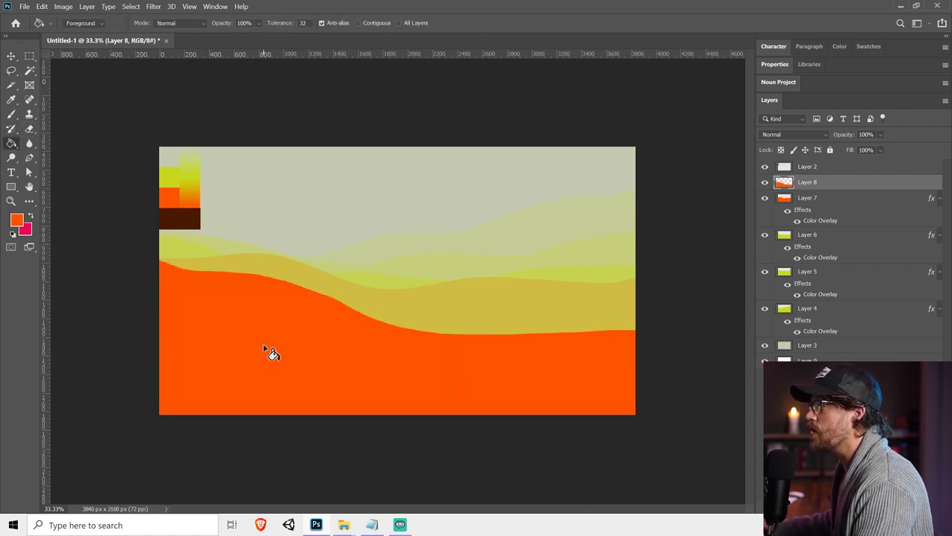
Copy the lime green Color Overlay to the fifth hill layer and set its opacity to 64%
key(v)
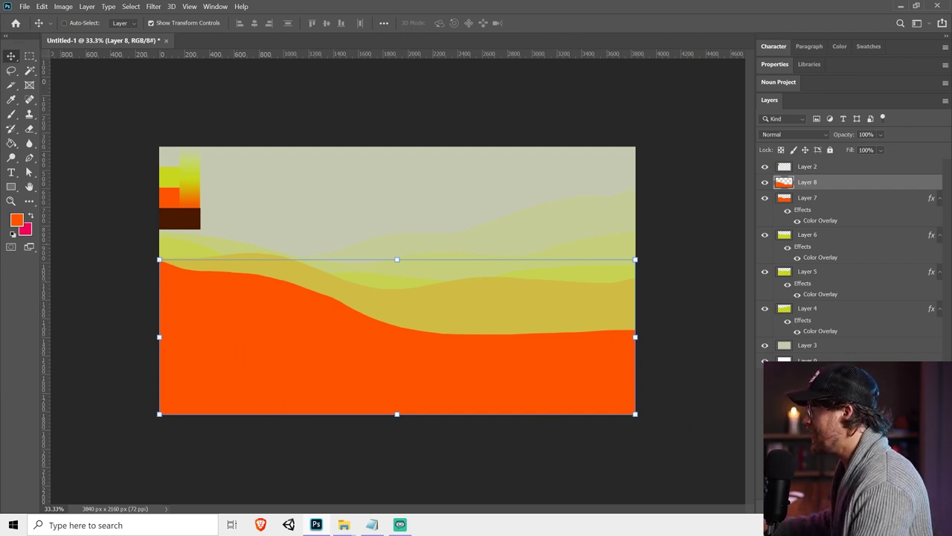
click(863, 454)
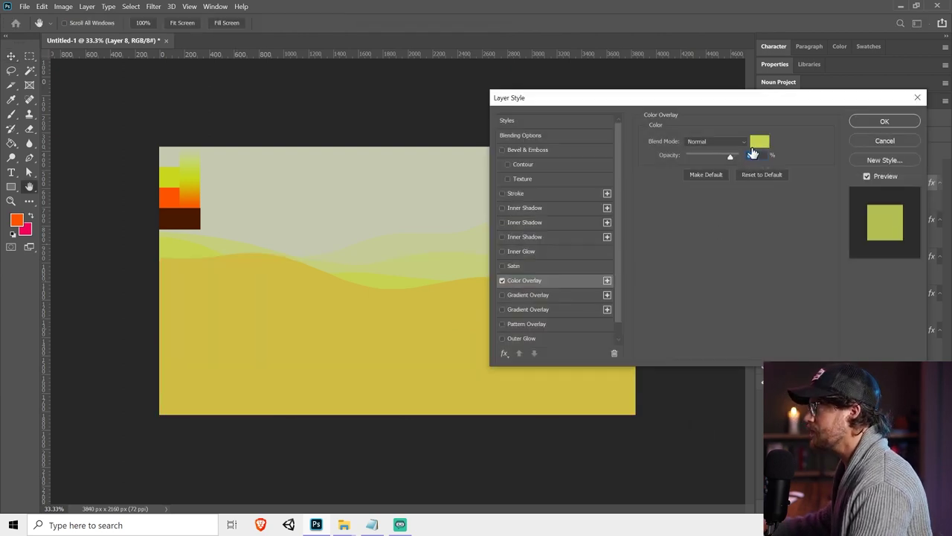
drag(724, 160, 781, 143)
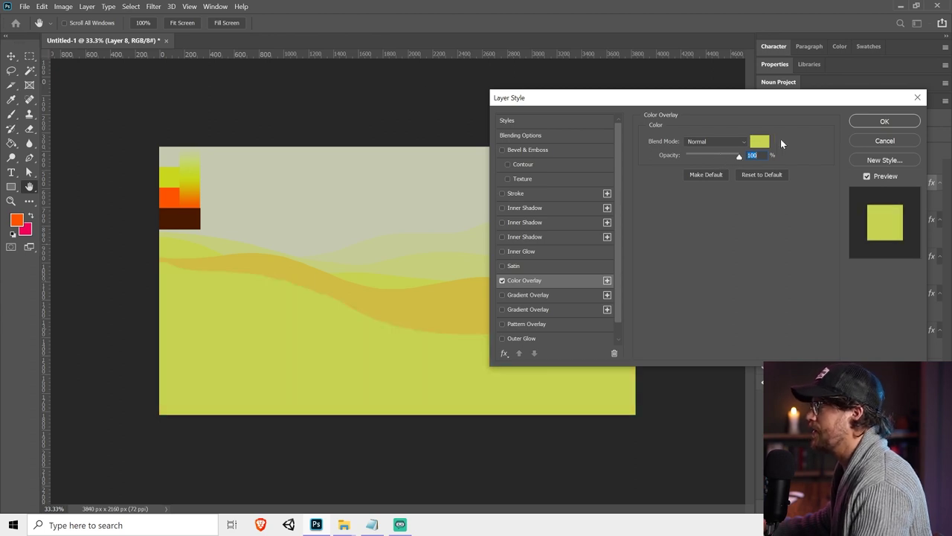
drag(718, 154, 720, 157)
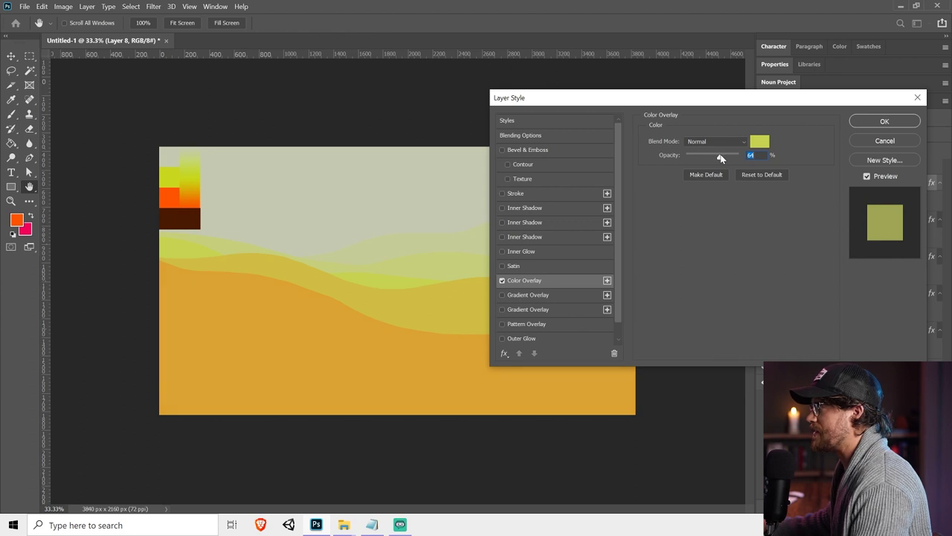
click(884, 121)
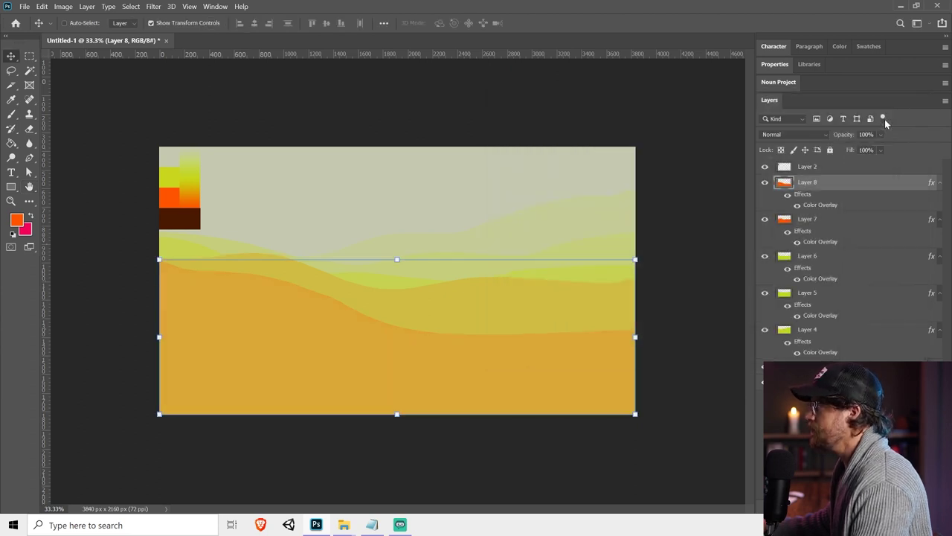
Add a new layer above the fifth hill for the next lassoed hill shape
key(l)
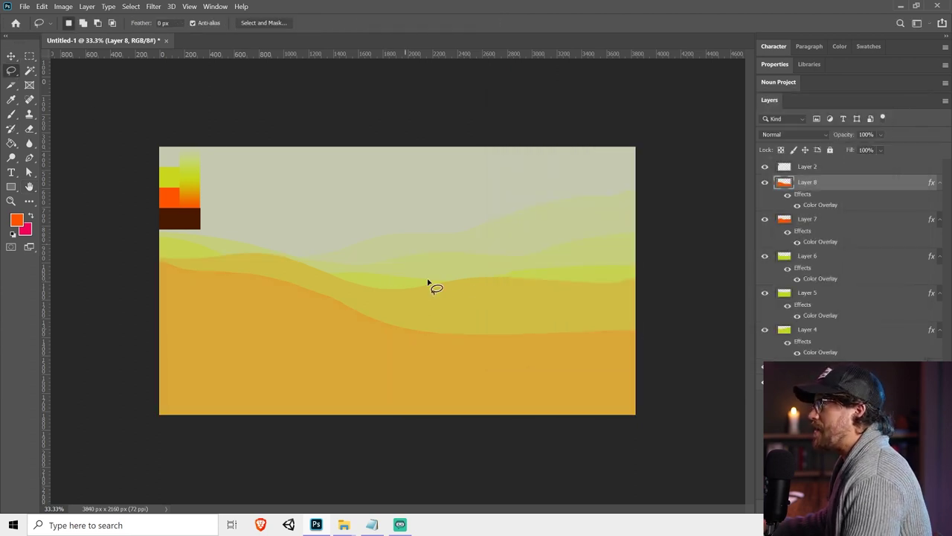
key(ctrl+shift+alt+n)
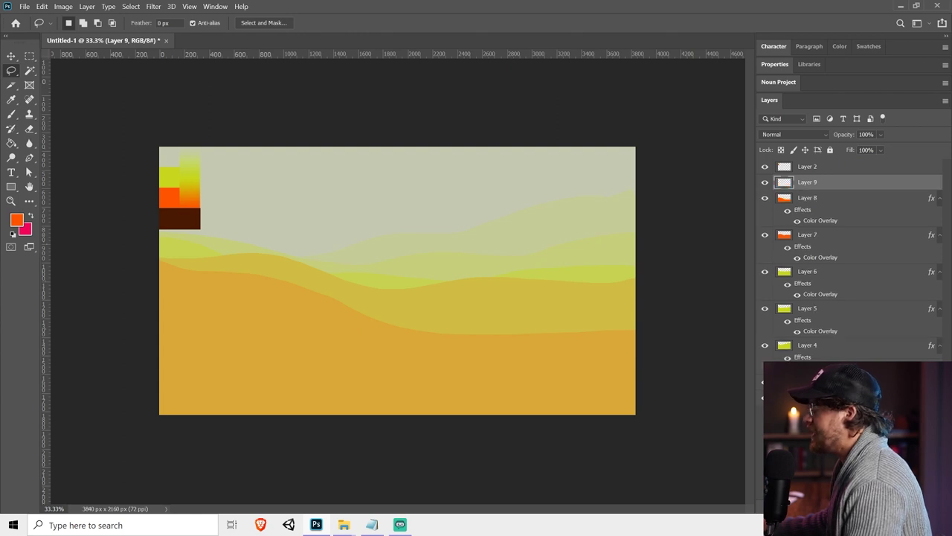
mouse_move(153, 270)
mouse_down()
mouse_move(264, 323)
mouse_move(622, 364)
mouse_move(684, 481)
mouse_move(88, 521)
mouse_move(115, 392)
mouse_up()
click(153, 287)
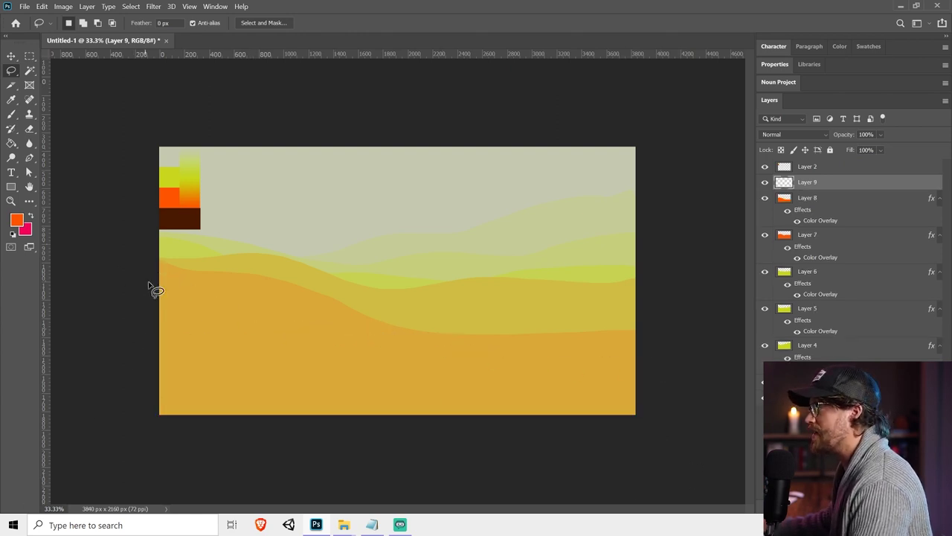
mouse_move(153, 287)
mouse_down()
mouse_move(368, 295)
mouse_move(474, 326)
mouse_move(689, 319)
mouse_up()
click(149, 291)
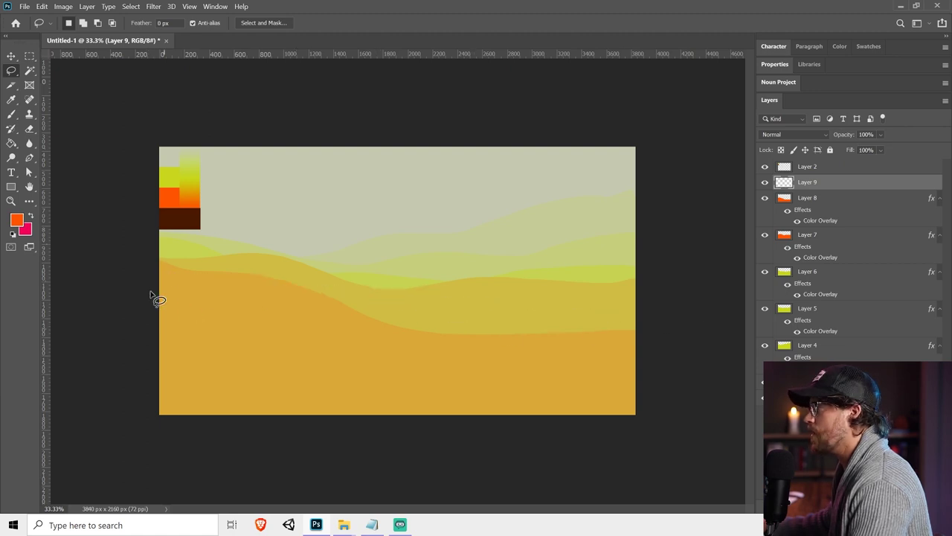
Lasso a sixth wavy hill area across the lower canvas, fill it with the orange foreground color, and deselect it
mouse_move(150, 280)
mouse_down()
mouse_move(327, 313)
mouse_move(686, 345)
mouse_move(766, 513)
mouse_move(4, 245)
mouse_up()
key(g)
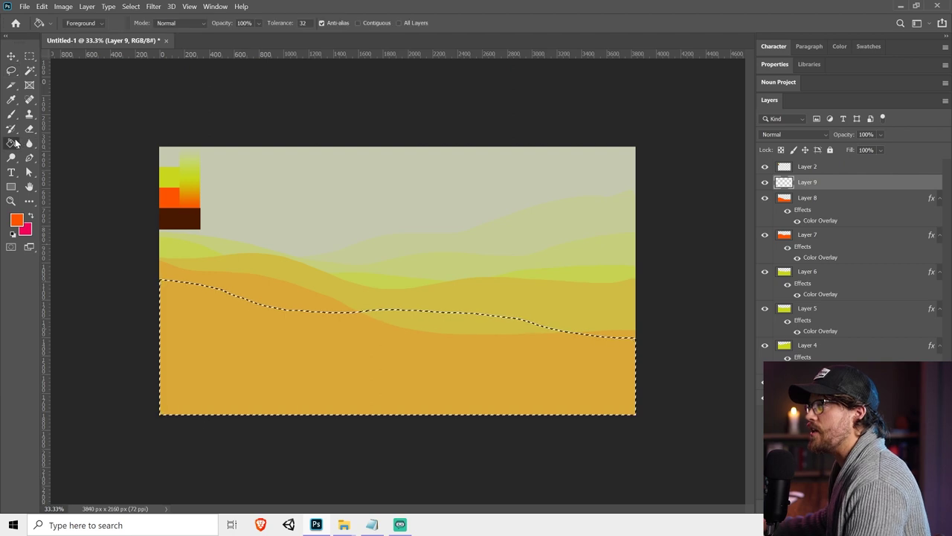
click(351, 336)
key(ctrl+d)
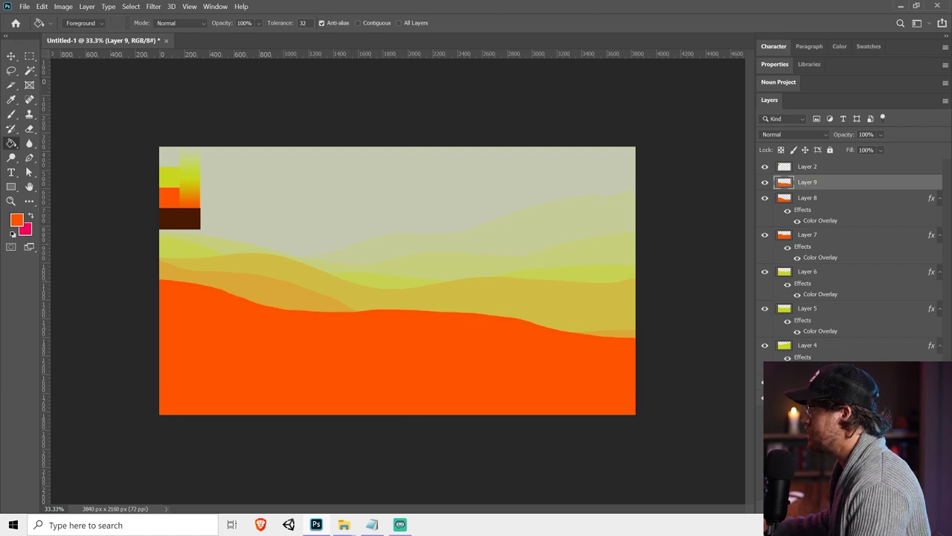
Copy the lime green Color Overlay to the sixth hill layer and set its opacity to 56%
key(alt+l)
key(y)
key(v)
click(708, 158)
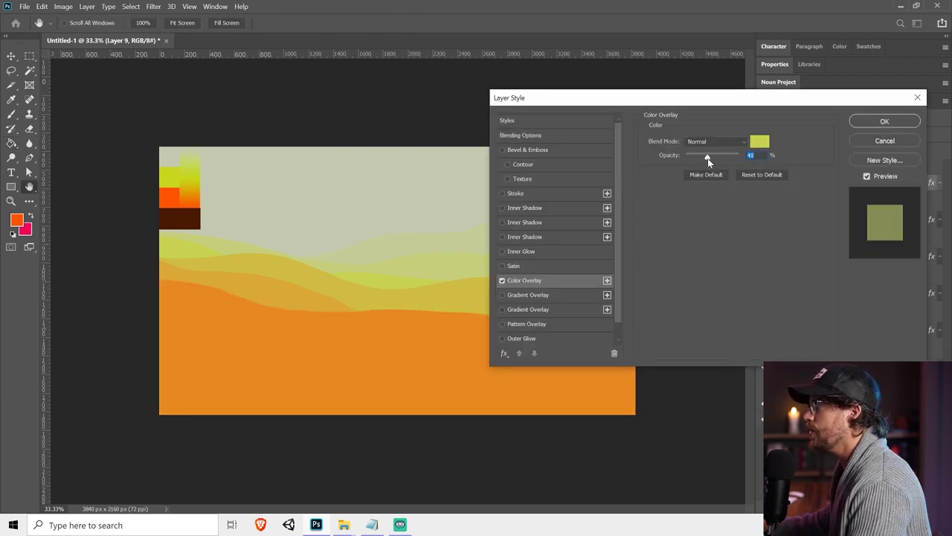
drag(709, 159, 716, 159)
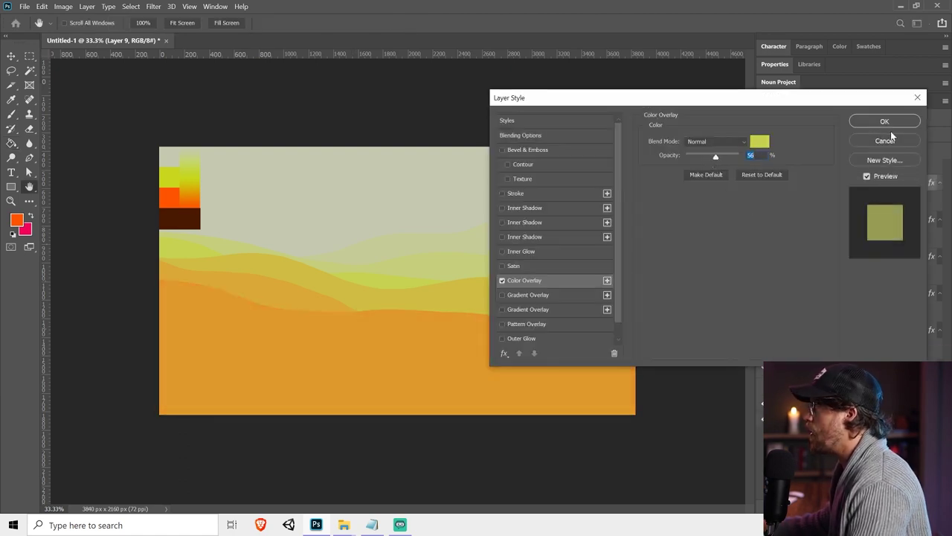
click(887, 123)
Examine the whole landscape at thumbnail size to judge how the hill colors read together from a distance
key(ctrl+minus)
key(ctrl+minus)
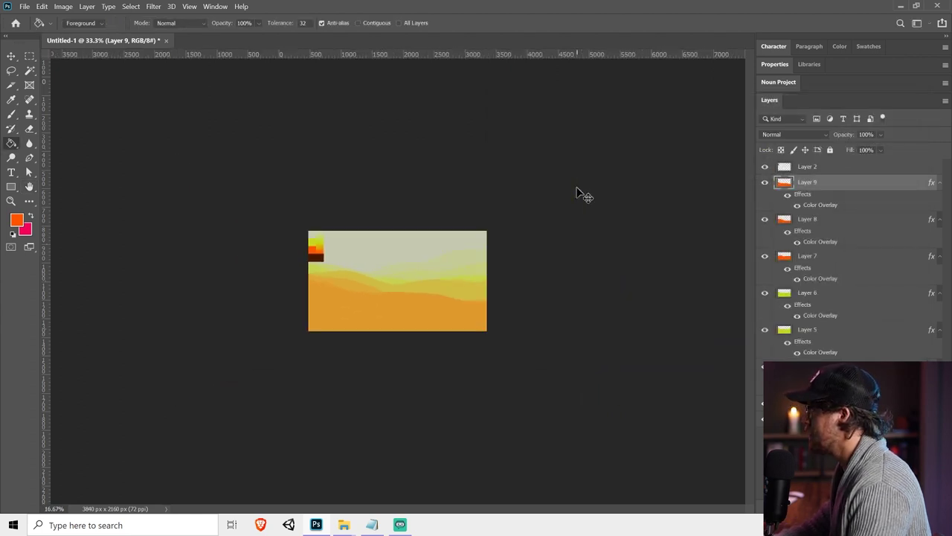
key(ctrl+minus)
key(ctrl+minus)
key(ctrl+minus)
key(ctrl+minus)
key(ctrl+minus)
key(ctrl+minus)
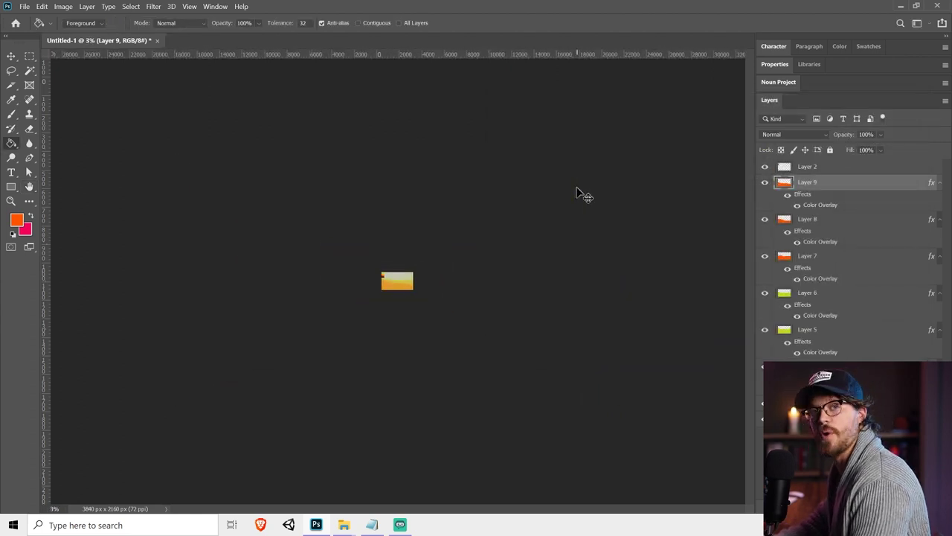
key(ctrl+minus)
key(ctrl+minus)
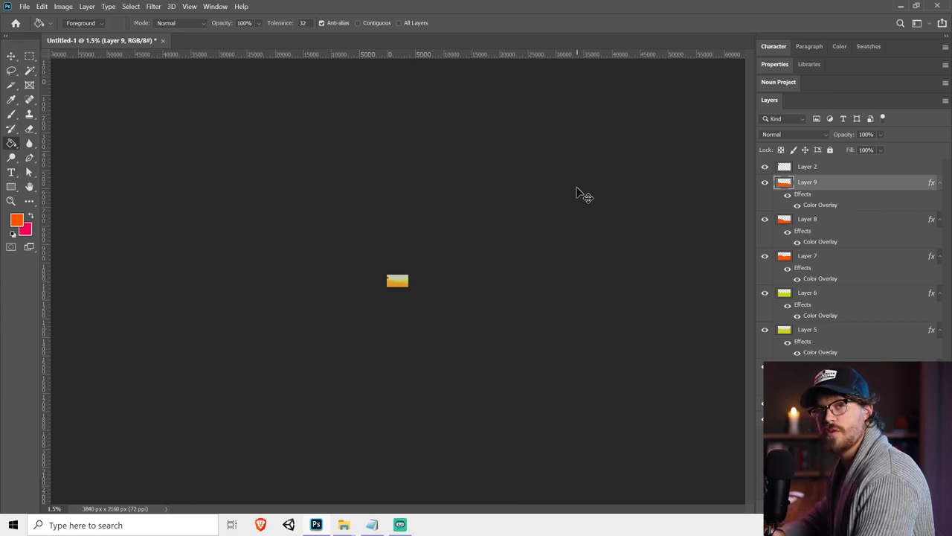
key(ctrl+equal)
key(ctrl+equal)
key(ctrl+equal)
key(ctrl+equal)
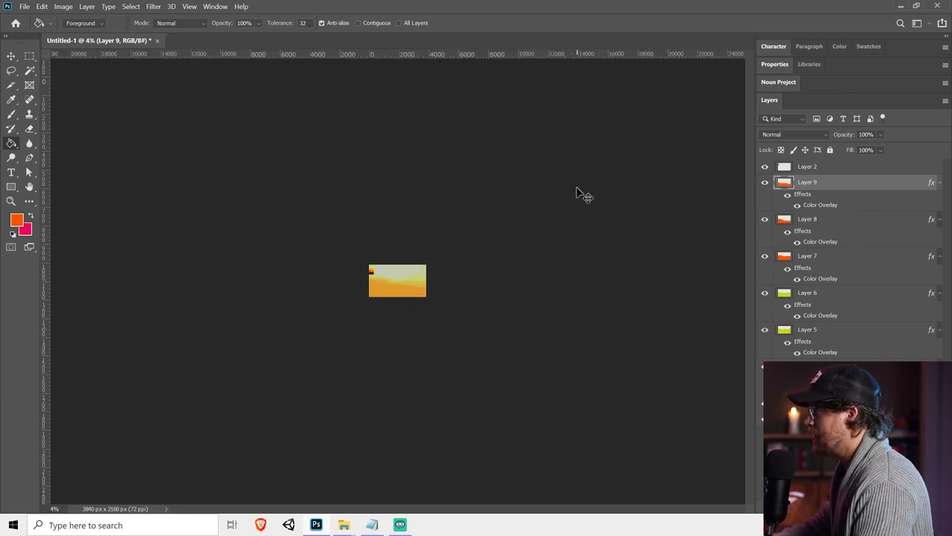
key(ctrl+equal)
key(ctrl+equal)
key(ctrl+equal)
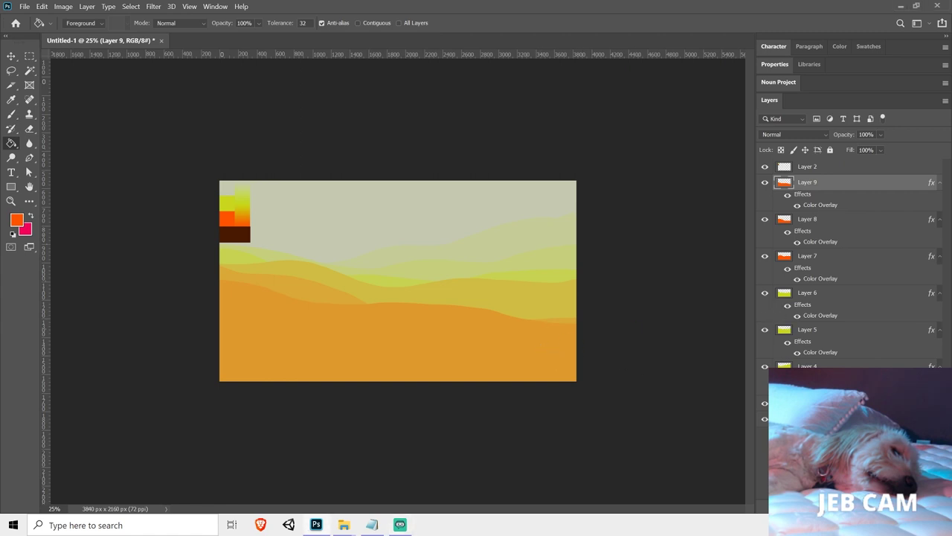
On a new layer, lasso a seventh wavy hill below the sixth, fill it with the palette's orange, and deselect it
key(ctrl+shift+alt+n)
click(11, 70)
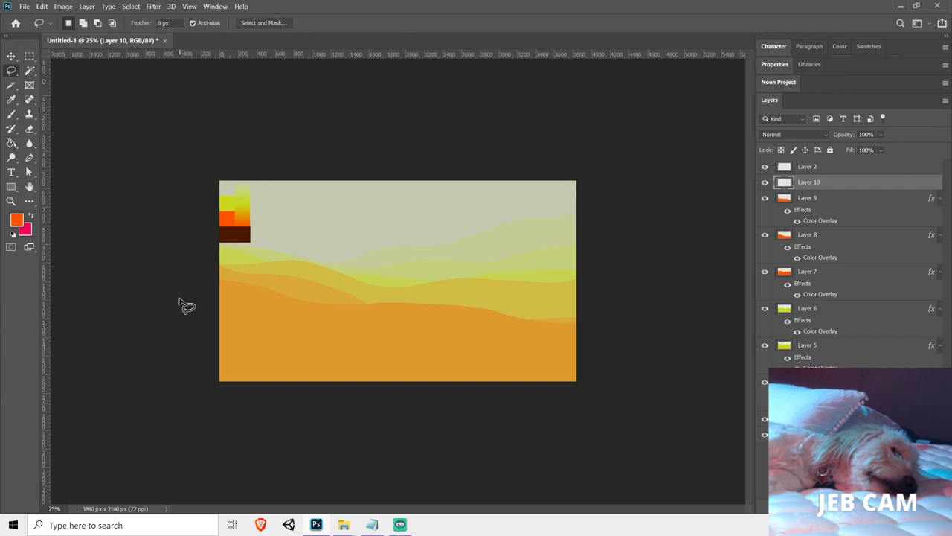
mouse_move(197, 301)
mouse_down()
mouse_move(348, 324)
mouse_move(588, 339)
mouse_move(604, 361)
mouse_move(486, 456)
mouse_move(159, 463)
mouse_up()
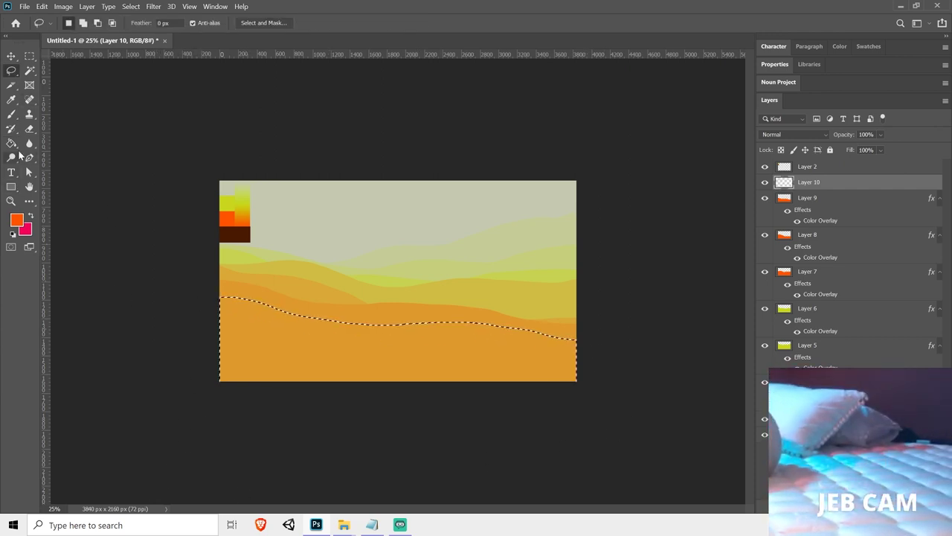
click(13, 143)
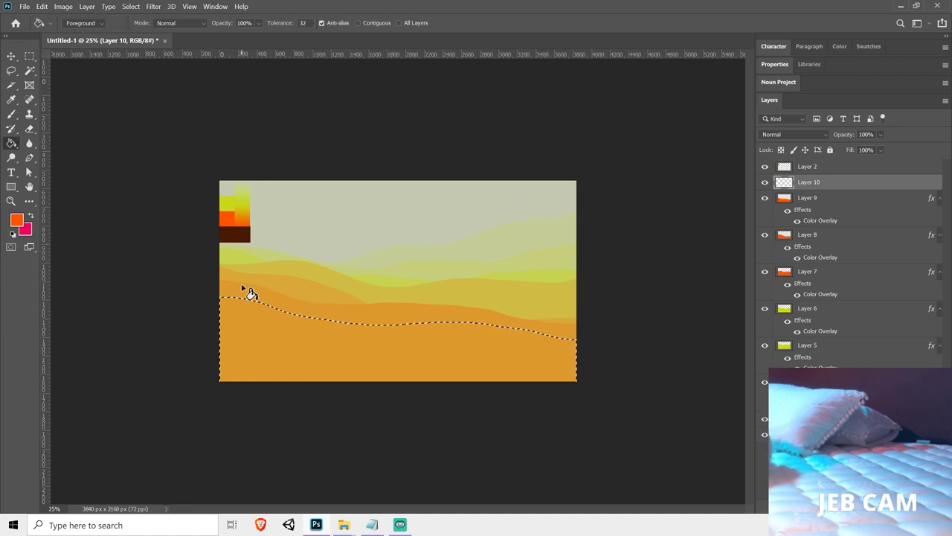
click(229, 213)
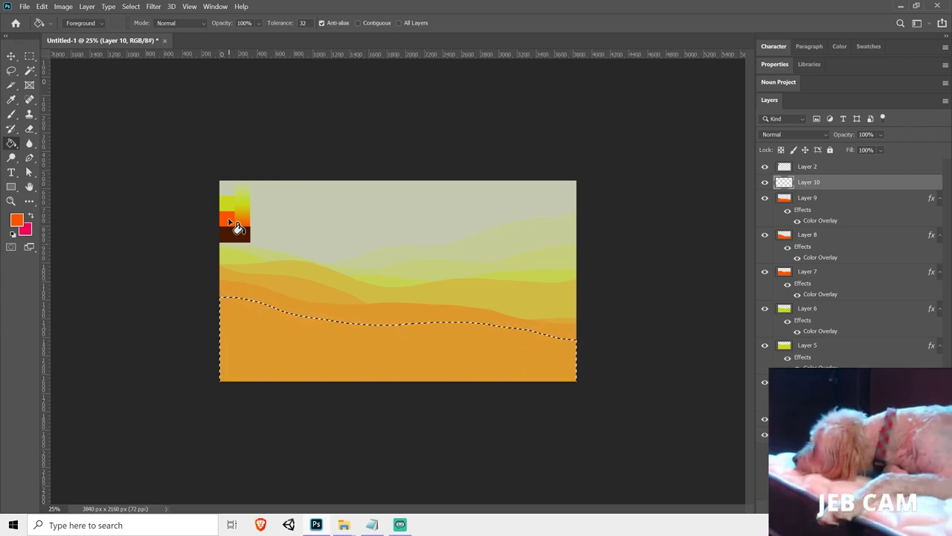
click(372, 347)
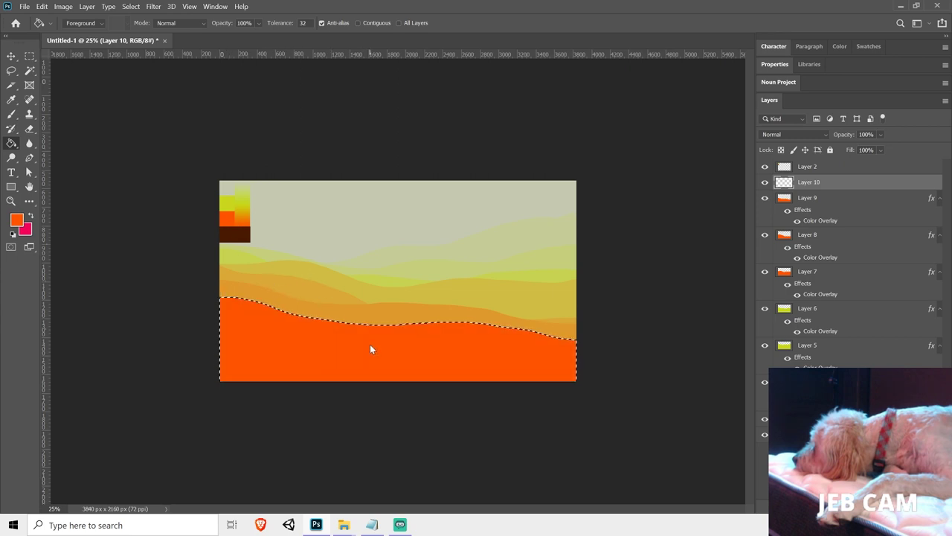
key(ctrl+d)
key(v)
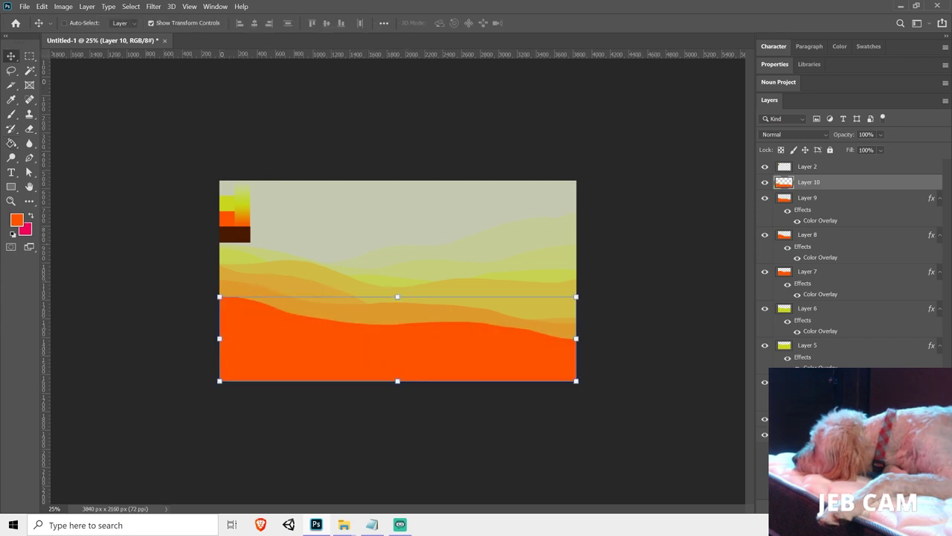
Copy the lime green Color Overlay to the seventh hill layer and set its opacity to 41%
click(841, 513)
click(840, 447)
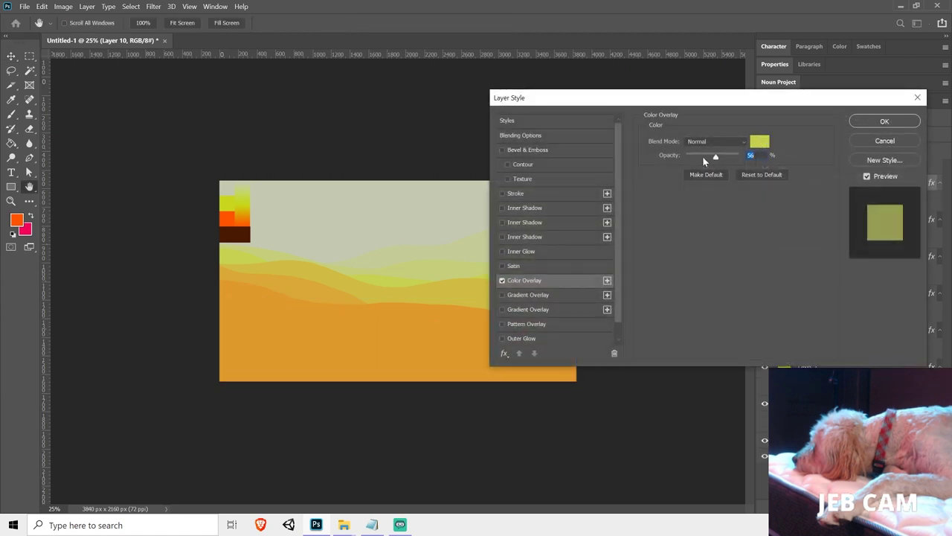
drag(704, 157, 707, 155)
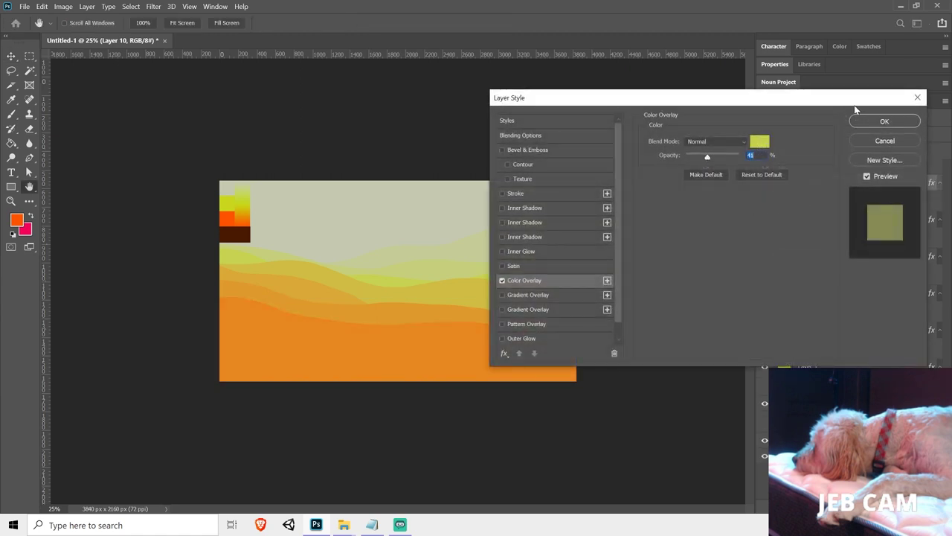
click(864, 123)
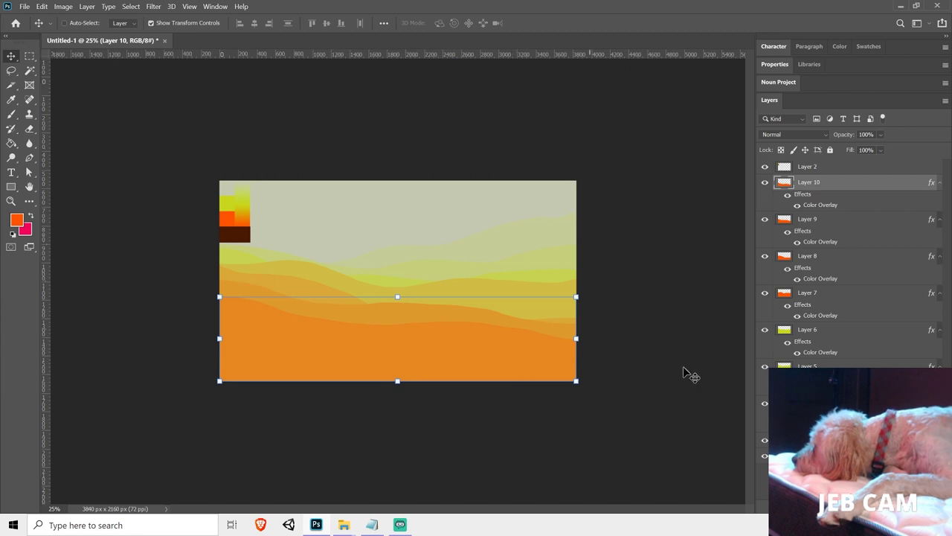
On a new layer, lasso an eighth hill sloping down across the lower canvas and fill it with orange
key(ctrl+shift+alt+n)
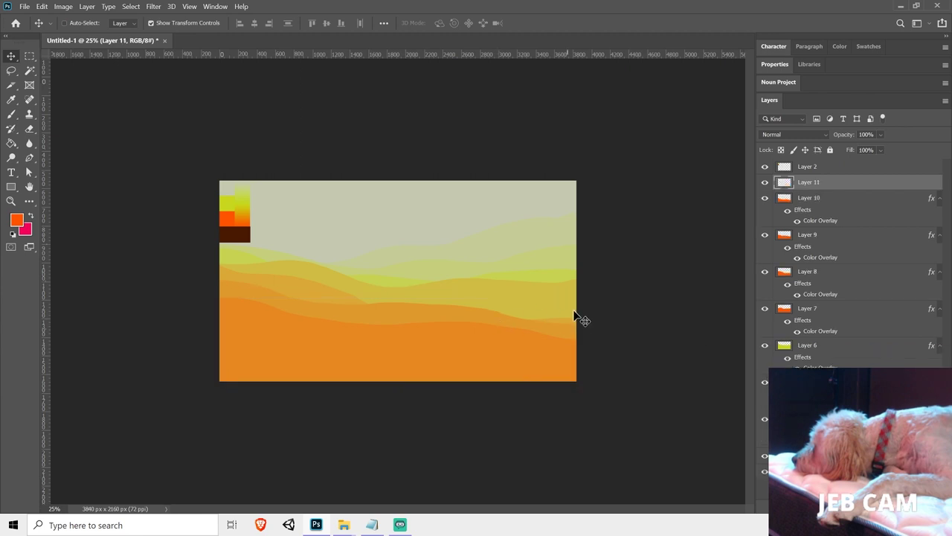
click(11, 71)
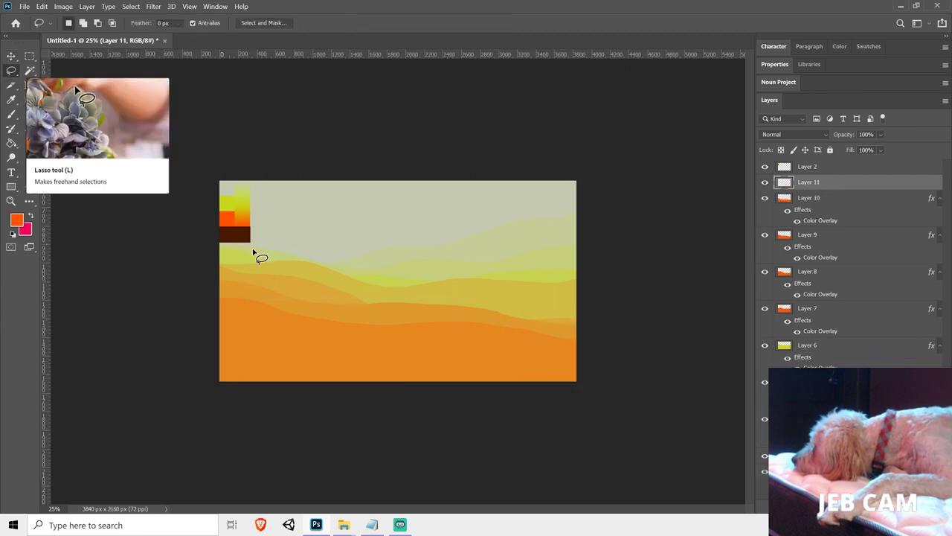
mouse_move(220, 316)
mouse_down()
mouse_move(325, 340)
mouse_move(504, 350)
mouse_move(610, 372)
mouse_up()
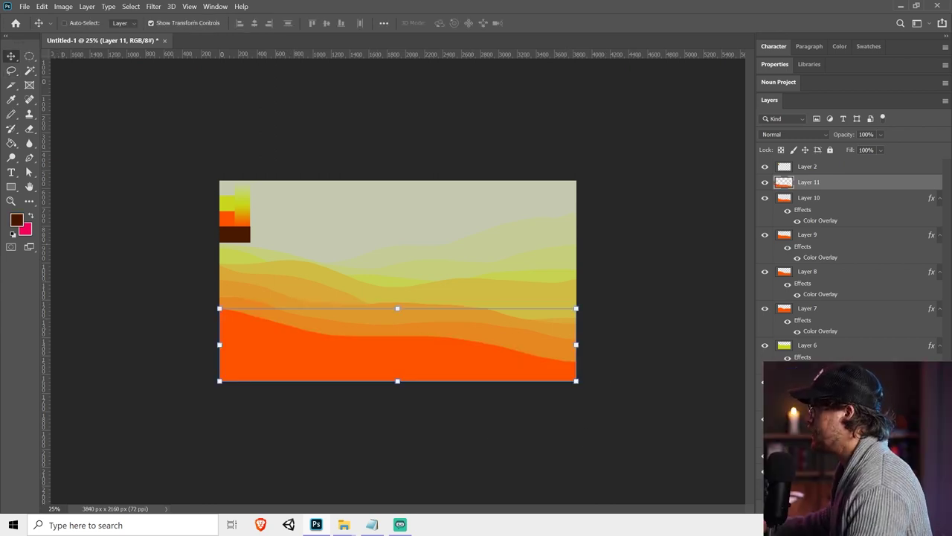
Apply a Color Overlay to the eighth hill using the lighter orange sampled from the seventh hill
click(811, 454)
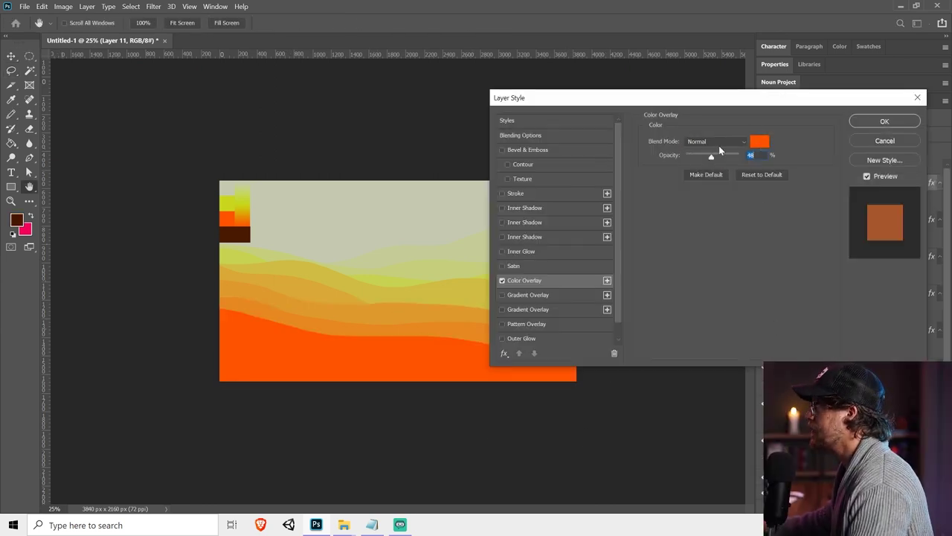
click(756, 143)
click(453, 325)
click(824, 163)
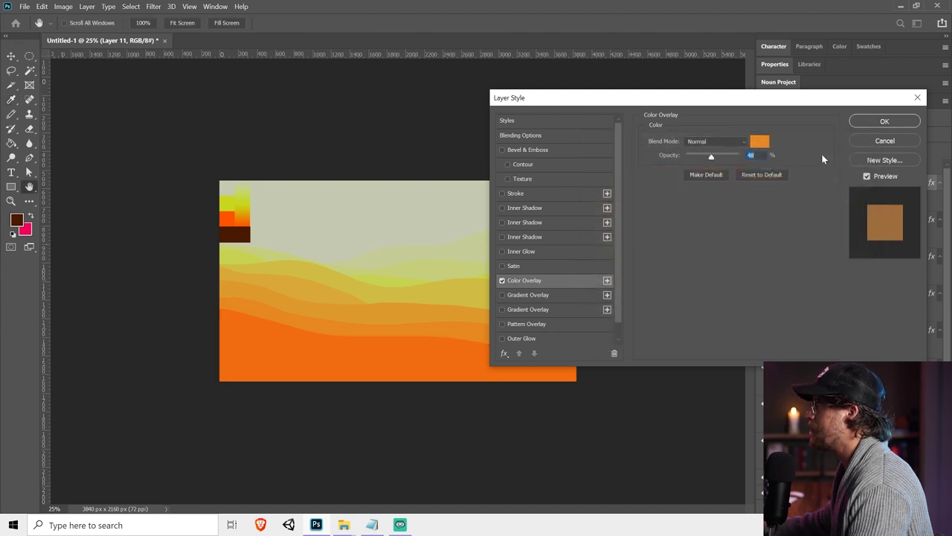
click(884, 121)
Add a new layer above the eighth hill and ready the Lasso tool for the next hill shape
key(ctrl+shift+alt+n)
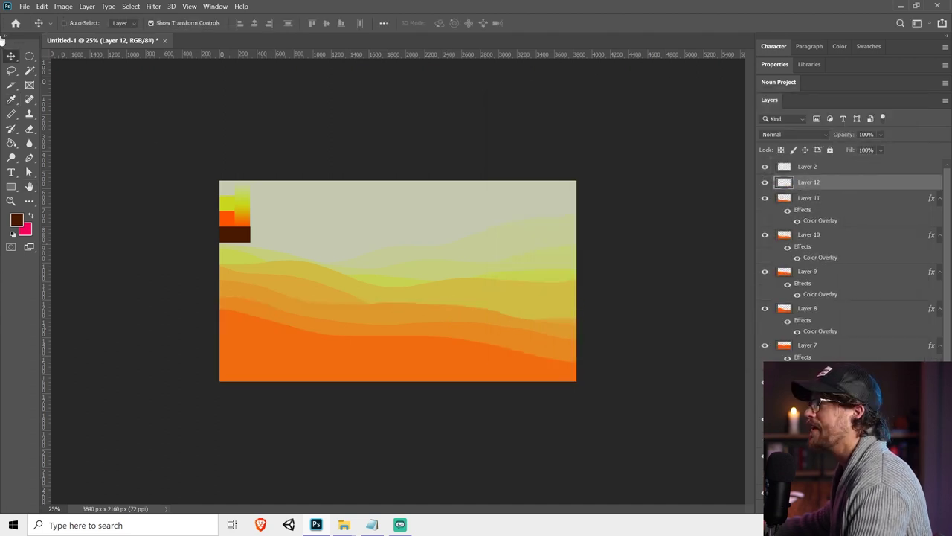
click(12, 70)
key(ctrl+plus)
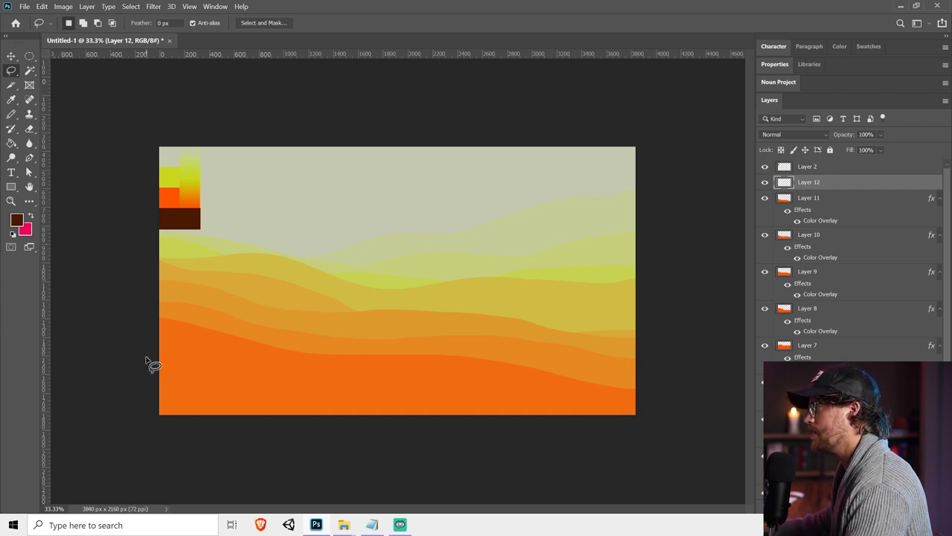
mouse_move(185, 357)
mouse_down()
mouse_move(304, 380)
mouse_move(463, 370)
mouse_move(642, 379)
mouse_move(673, 368)
mouse_up()
key(ctrl+d)
mouse_move(153, 340)
mouse_down()
mouse_move(337, 379)
mouse_move(500, 382)
mouse_move(675, 411)
mouse_up()
key(ctrl+d)
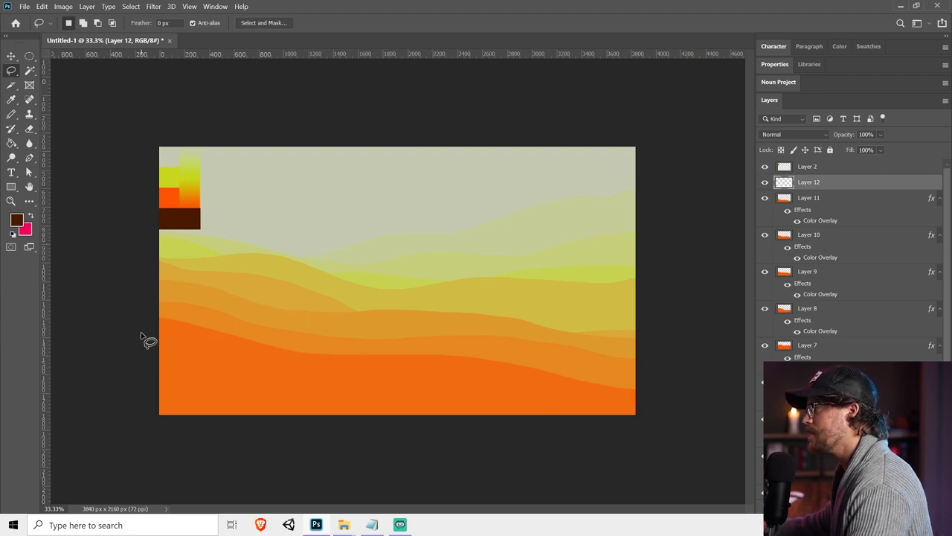
Lasso a ninth wavy hill across the lower canvas, fill it with the orange sampled from the palette, and deselect it
mouse_move(141, 336)
mouse_down()
mouse_move(327, 374)
mouse_move(544, 385)
mouse_move(666, 422)
mouse_move(545, 530)
mouse_move(141, 421)
mouse_up()
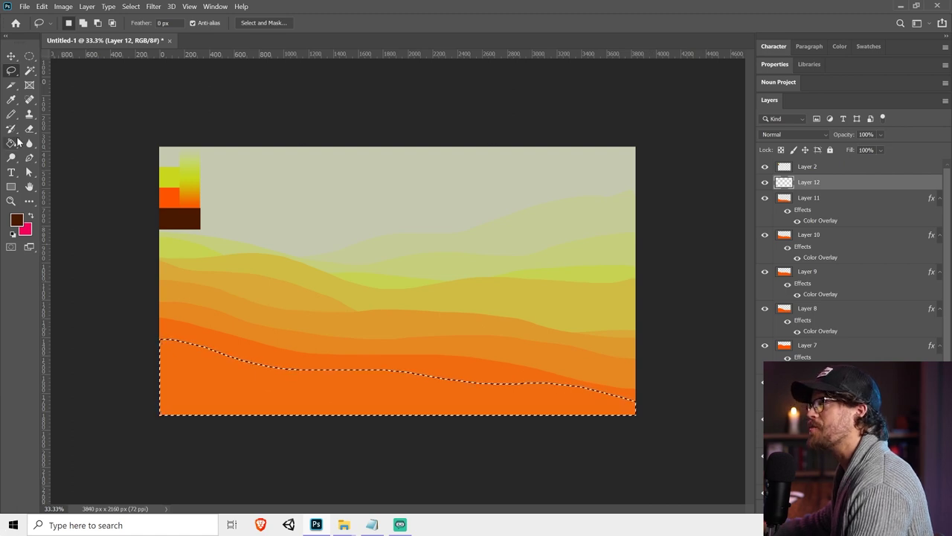
key(i)
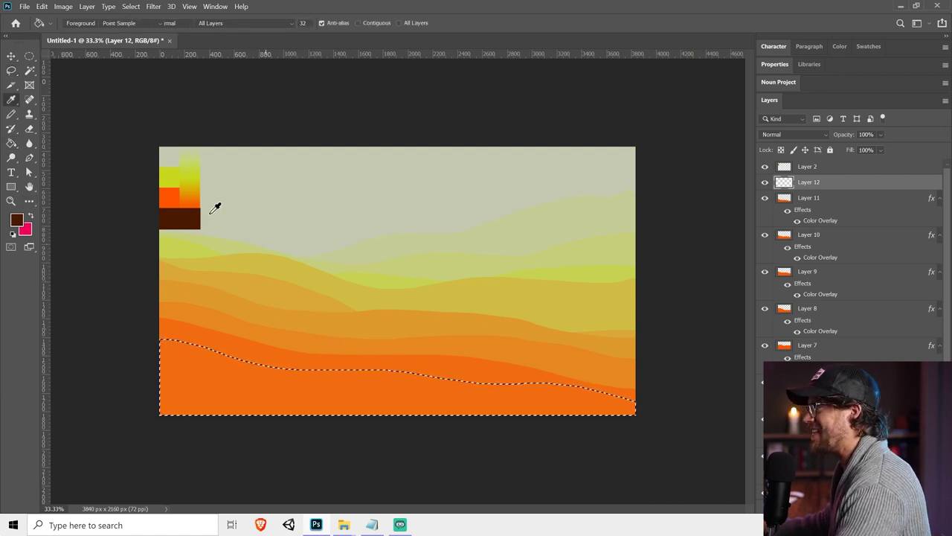
click(173, 193)
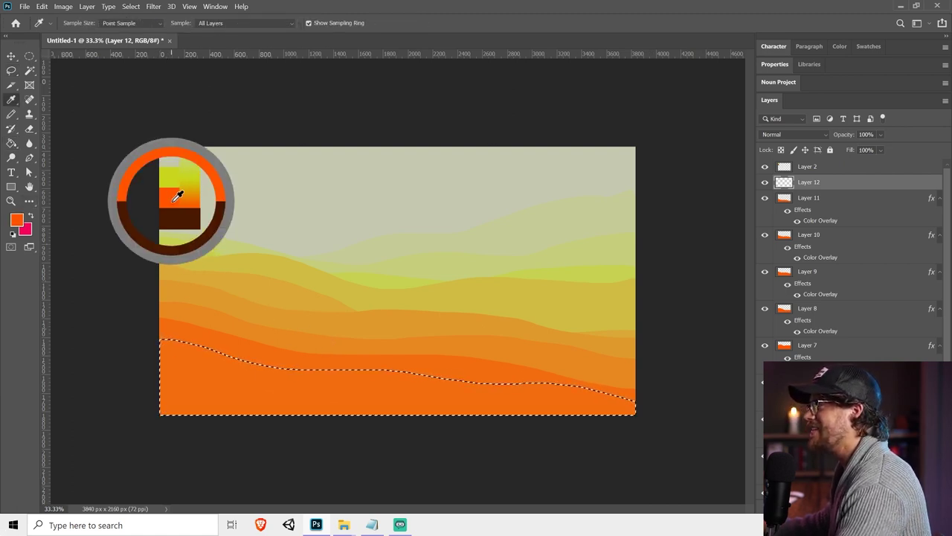
key(g)
click(287, 384)
key(ctrl+d)
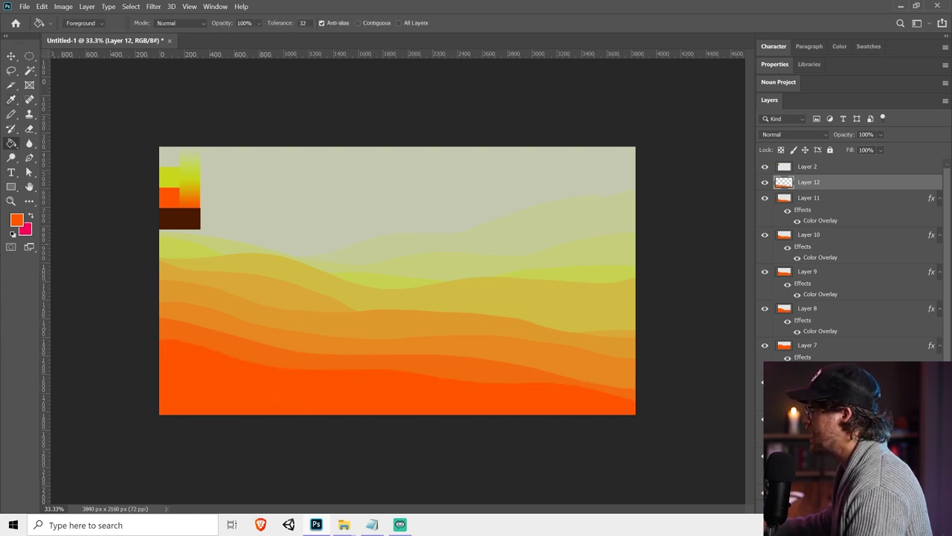
On a new layer, lasso a tenth hill near the canvas bottom, fill it with the palette's dark brown, and deselect it
key(ctrl+shift+alt+n)
click(11, 71)
mouse_move(144, 369)
mouse_down()
mouse_move(352, 393)
mouse_move(665, 382)
mouse_move(531, 499)
mouse_move(148, 446)
mouse_up()
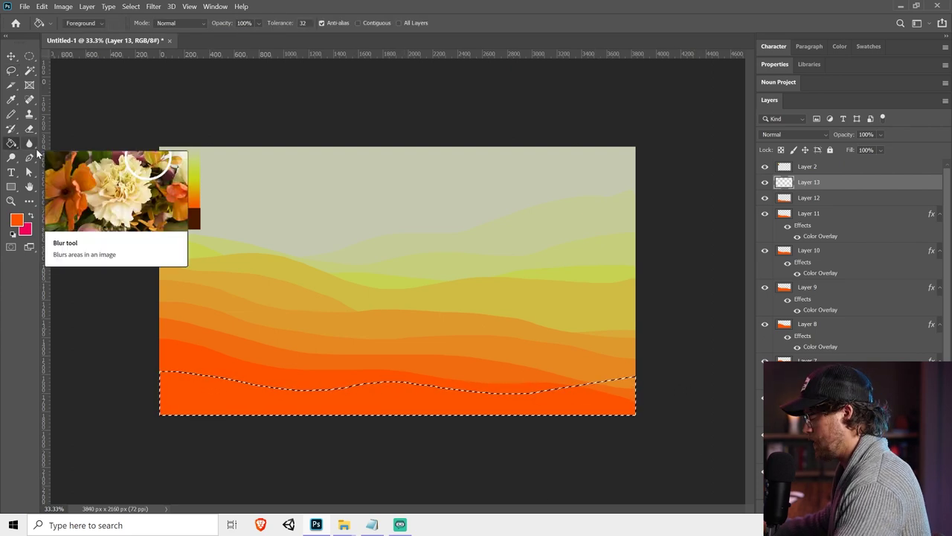
key(i)
click(194, 218)
key(g)
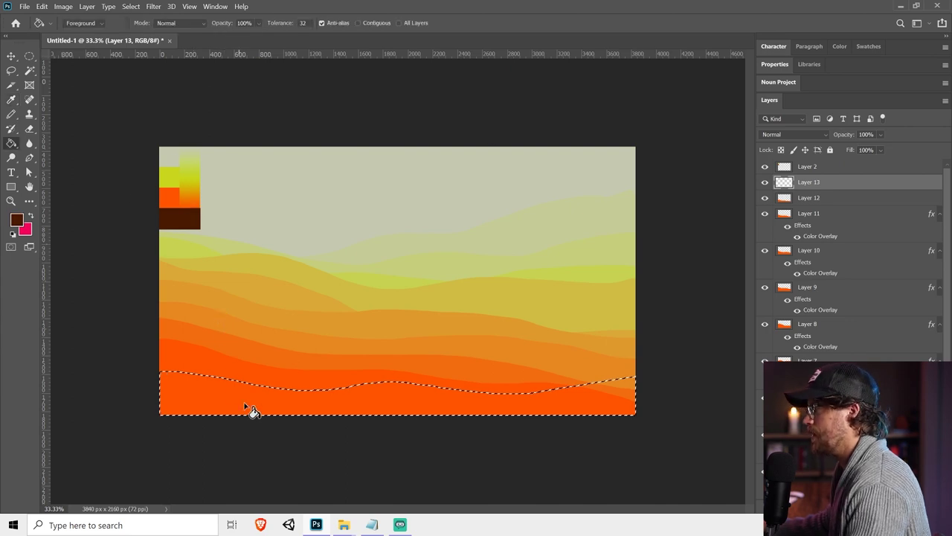
click(247, 408)
key(ctrl+d)
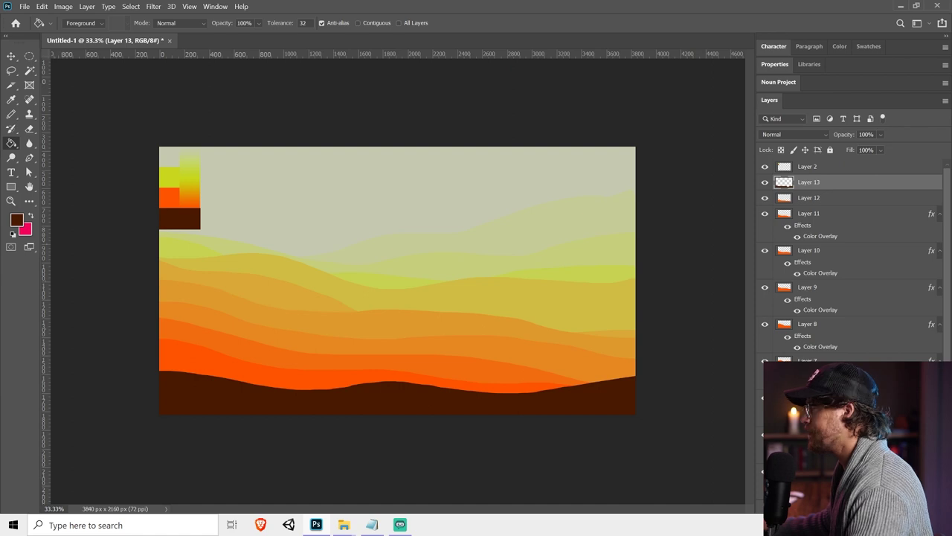
Give the dark brown hill a Color Overlay in the ninth hill's bright orange at about 70% opacity
click(833, 447)
click(754, 142)
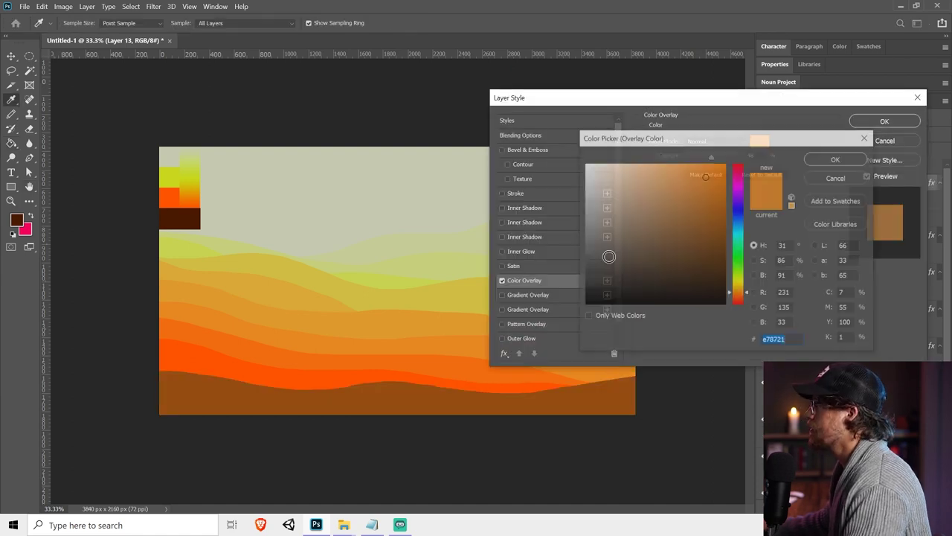
click(330, 377)
click(820, 160)
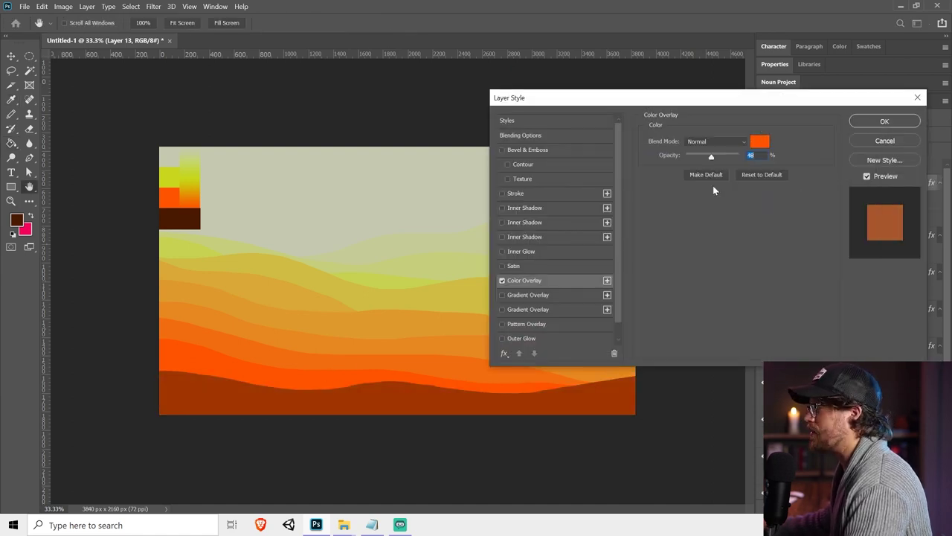
drag(693, 160, 720, 157)
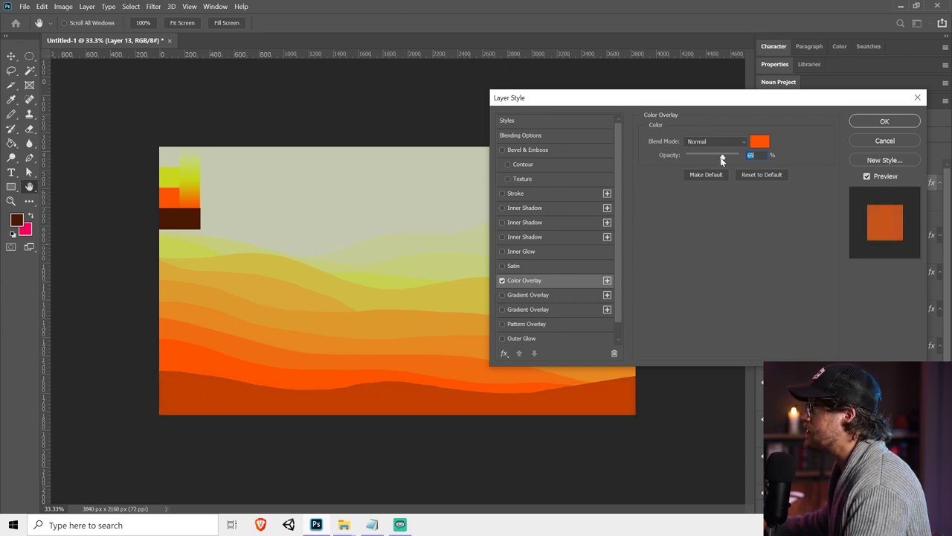
click(724, 156)
click(884, 121)
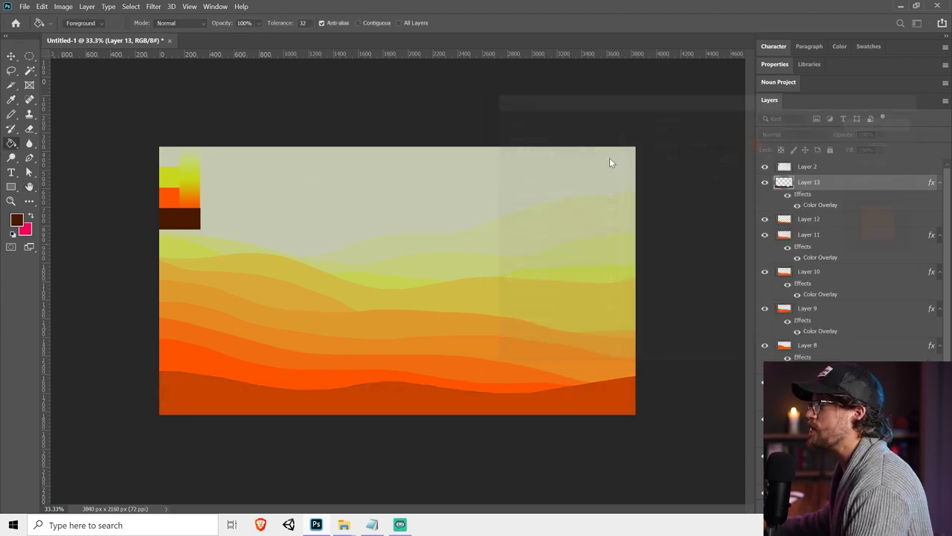
Add a new layer above the tenth hill and lasso a thin wavy foreground strip along the canvas bottom
click(11, 70)
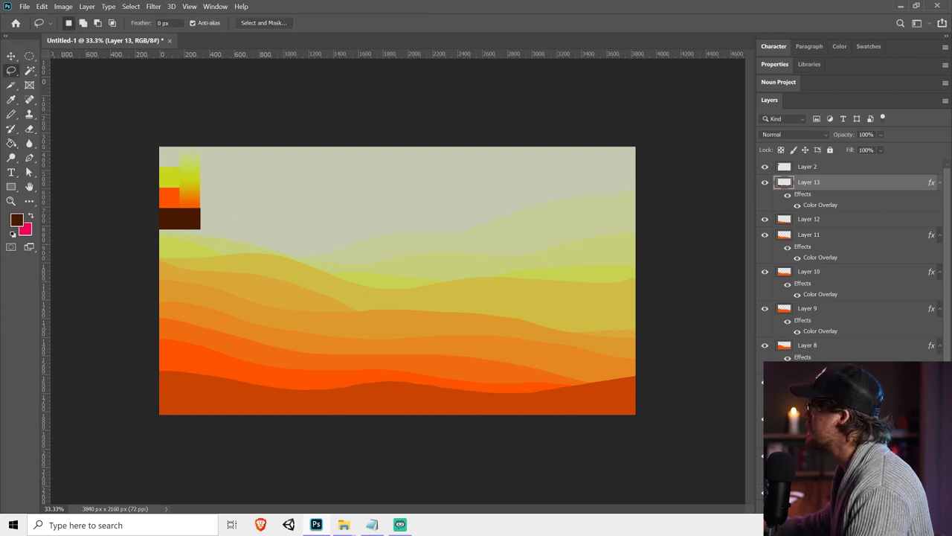
key(ctrl+shift+alt+n)
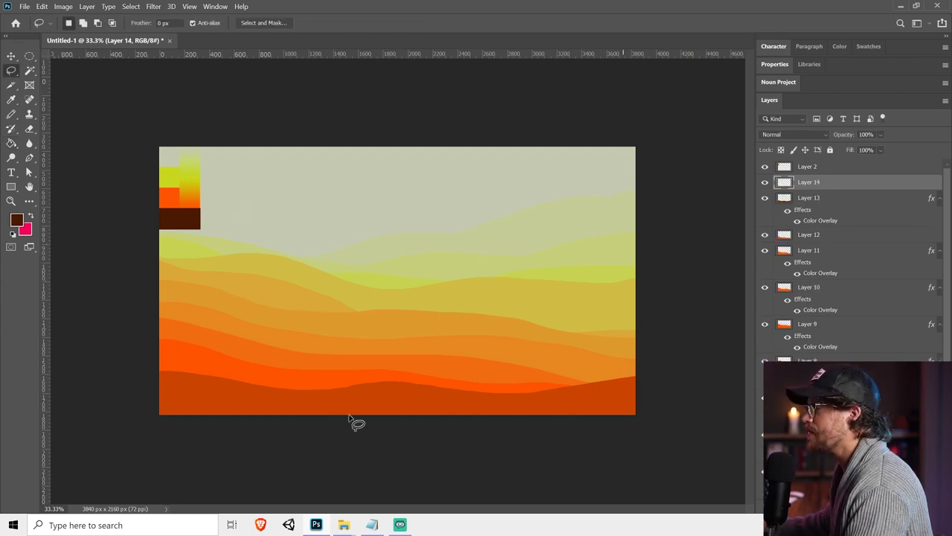
drag(159, 401, 359, 409)
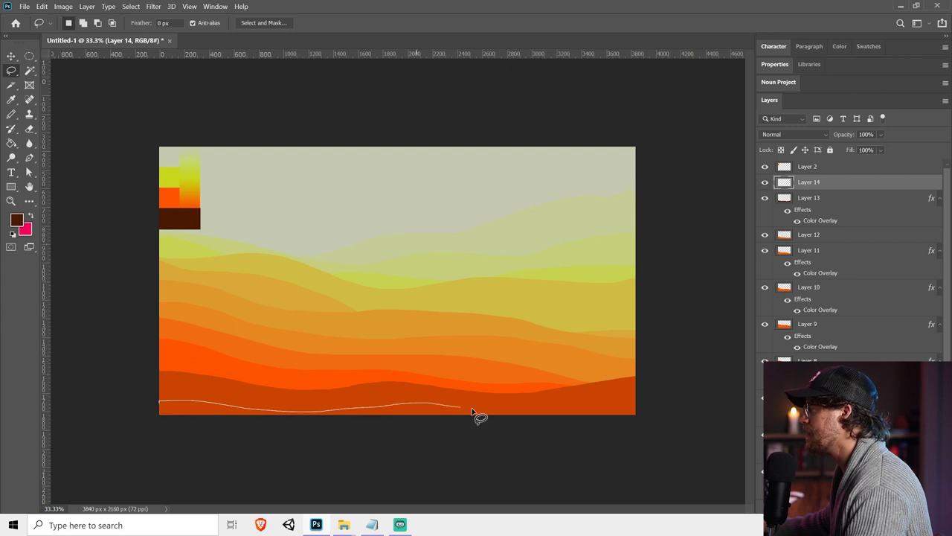
mouse_move(471, 411)
mouse_down()
mouse_move(648, 395)
mouse_move(662, 427)
mouse_move(304, 517)
mouse_move(197, 401)
mouse_move(471, 406)
mouse_move(651, 390)
mouse_move(671, 427)
mouse_move(411, 502)
mouse_move(164, 521)
mouse_move(156, 495)
mouse_up()
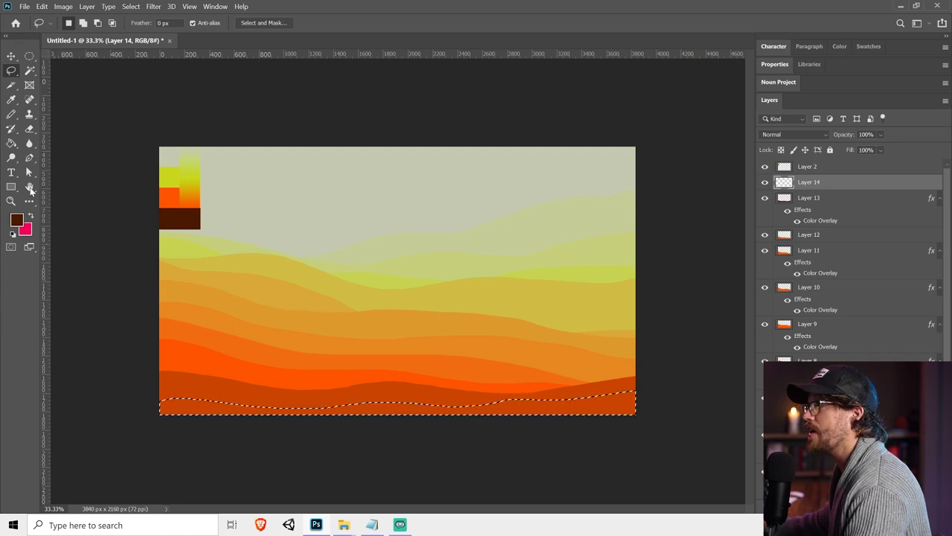
Fill the lassoed foreground strip with the palette's dark brown, #491800, and deselect it
click(11, 142)
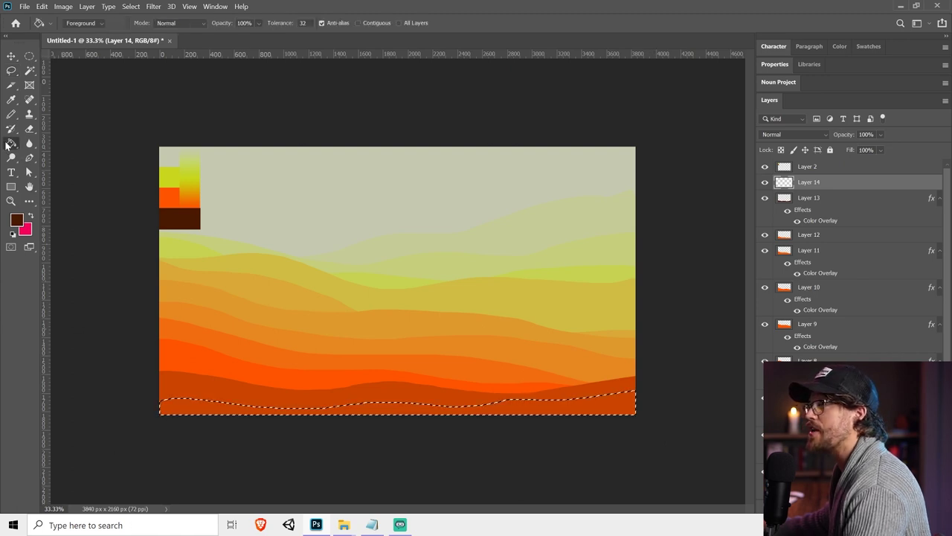
alt+click(409, 381)
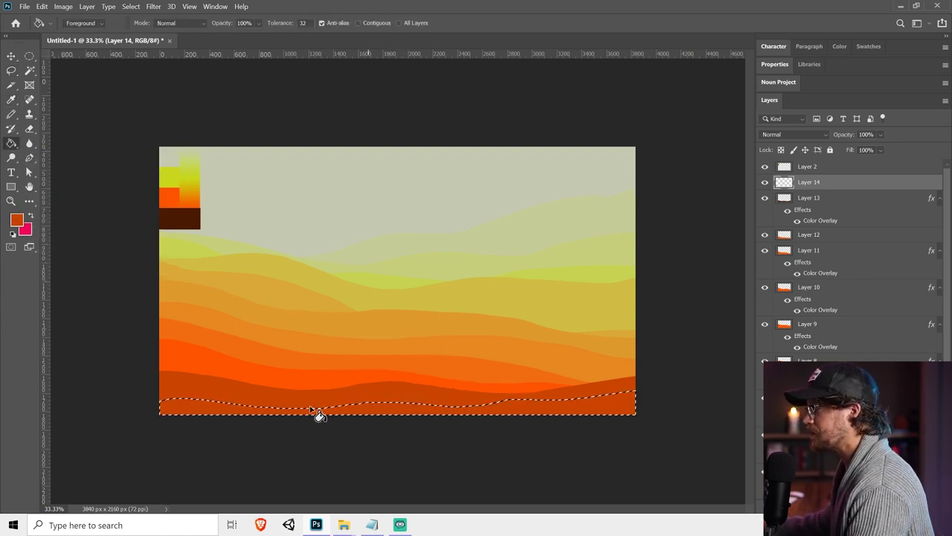
click(16, 220)
click(173, 216)
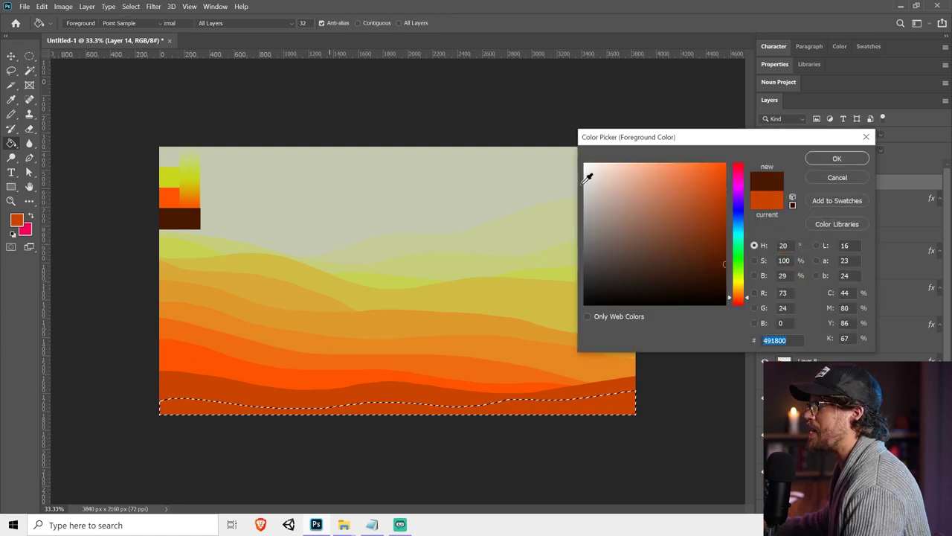
click(820, 157)
click(587, 406)
key(ctrl+d)
key(v)
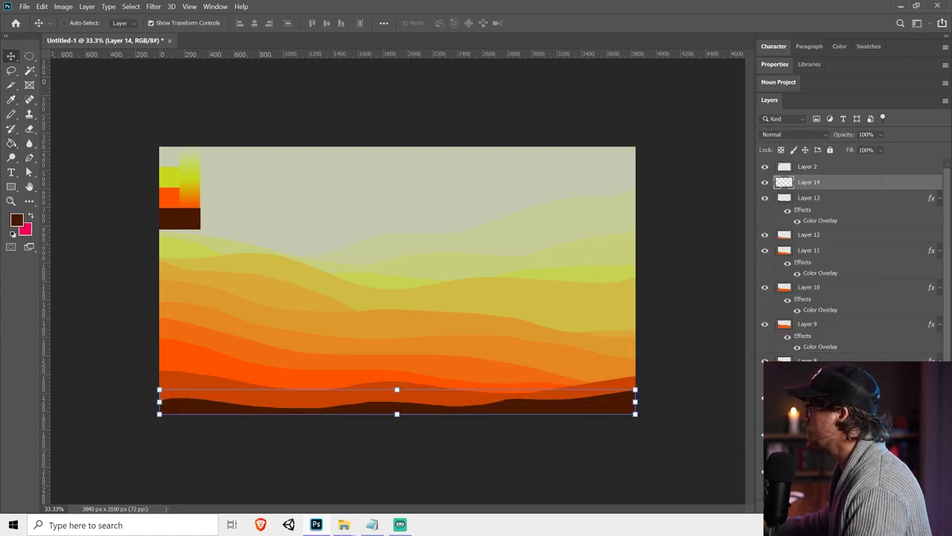
Give the dark brown foreground strip a bright orange Color Overlay at 34% opacity
click(833, 439)
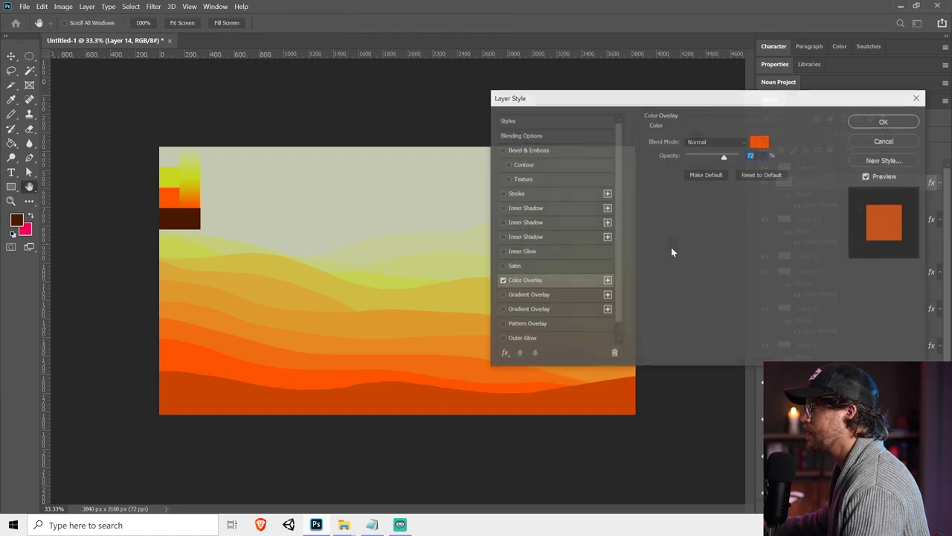
drag(725, 157, 704, 159)
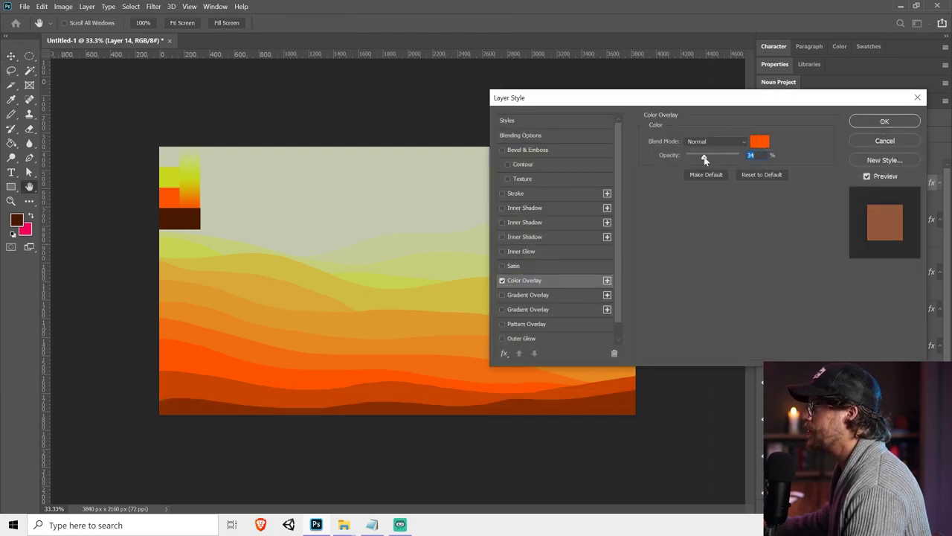
click(884, 121)
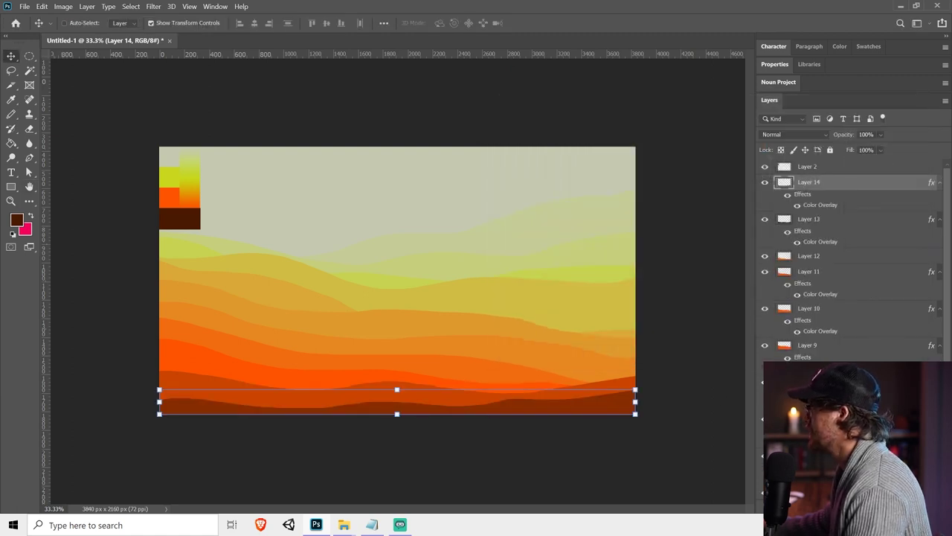
On a new layer, lasso a low foreground hill rising at the canvas's right edge, fill it with dark brown #491800, and deselect it
key(ctrl+shift+alt+n)
key(l)
mouse_move(143, 413)
mouse_down()
mouse_move(387, 415)
mouse_move(647, 387)
mouse_move(659, 457)
mouse_up()
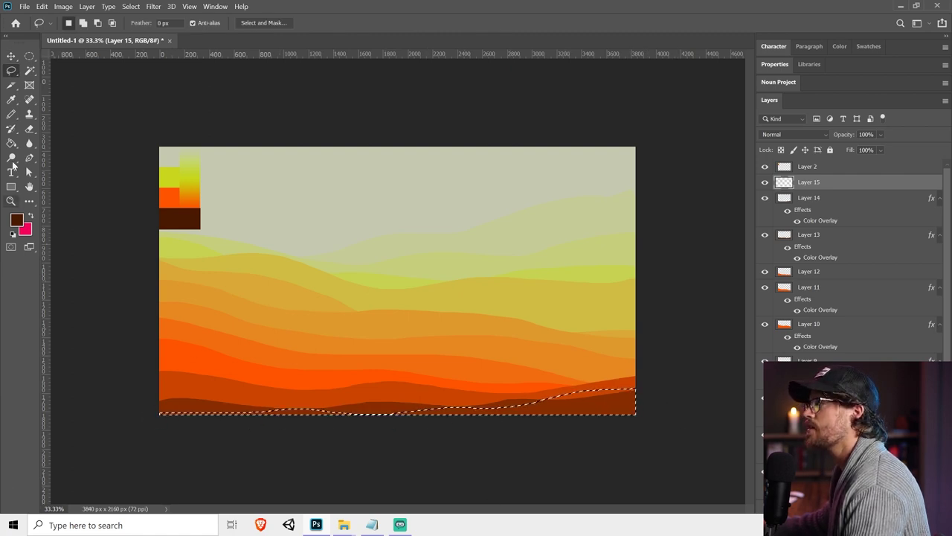
click(11, 99)
click(16, 220)
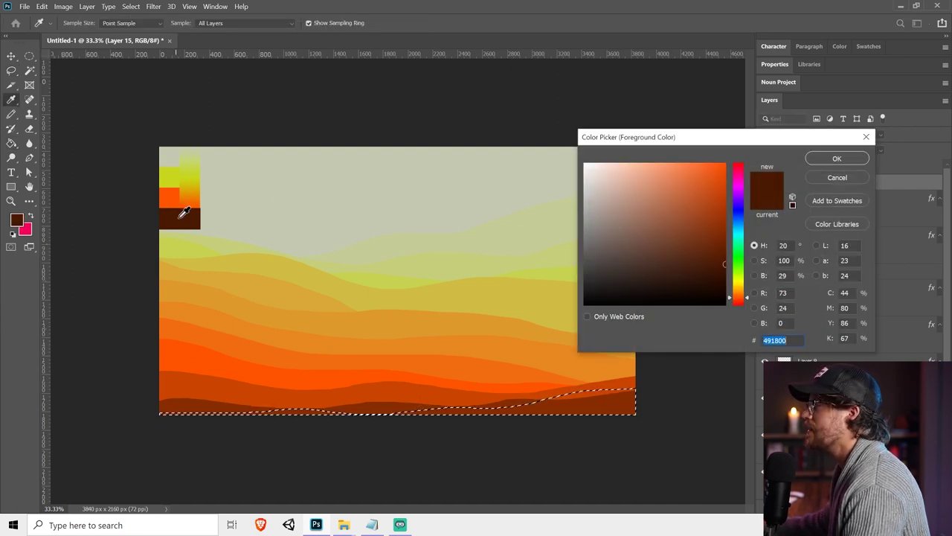
click(837, 158)
key(v)
key(alt+BackSpace)
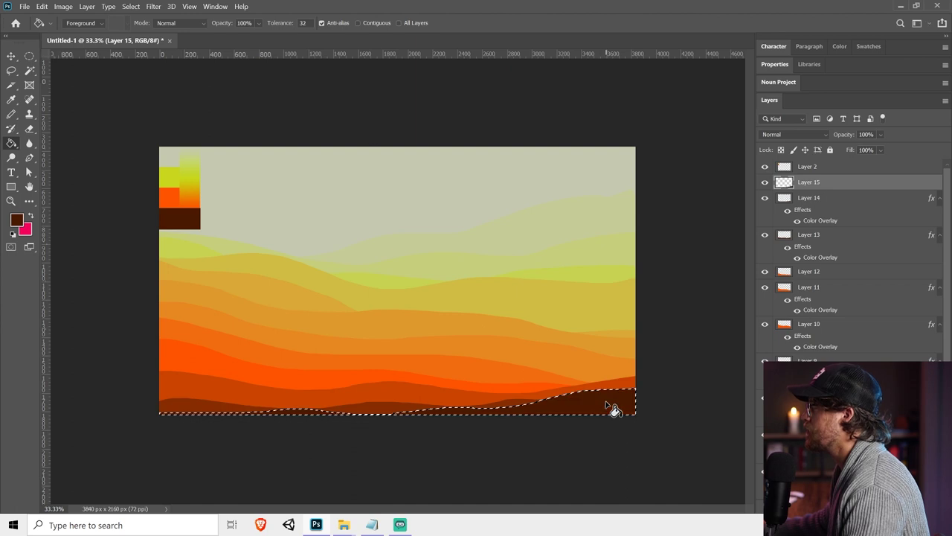
key(ctrl+d)
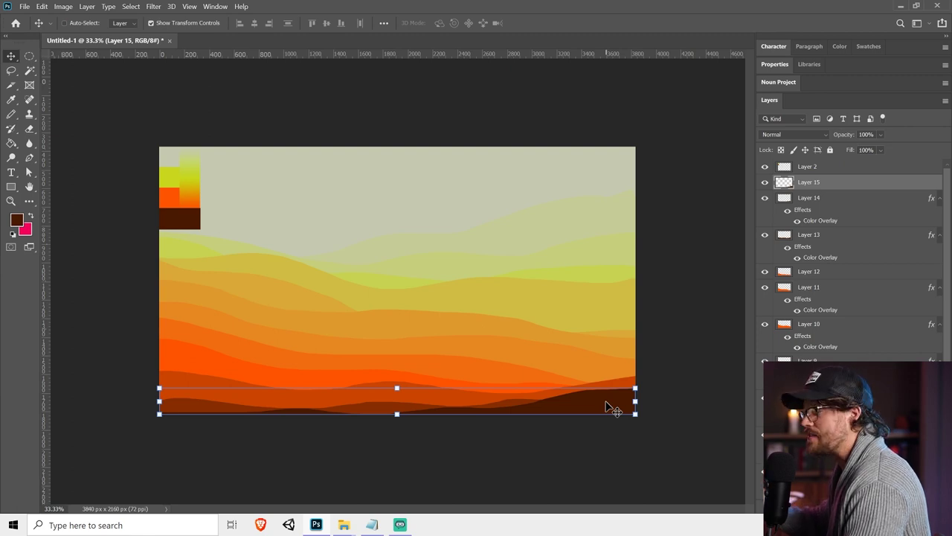
Select the full-canvas sky background, Layer 3, and add a new layer directly above it, behind the hills
key(ctrl)
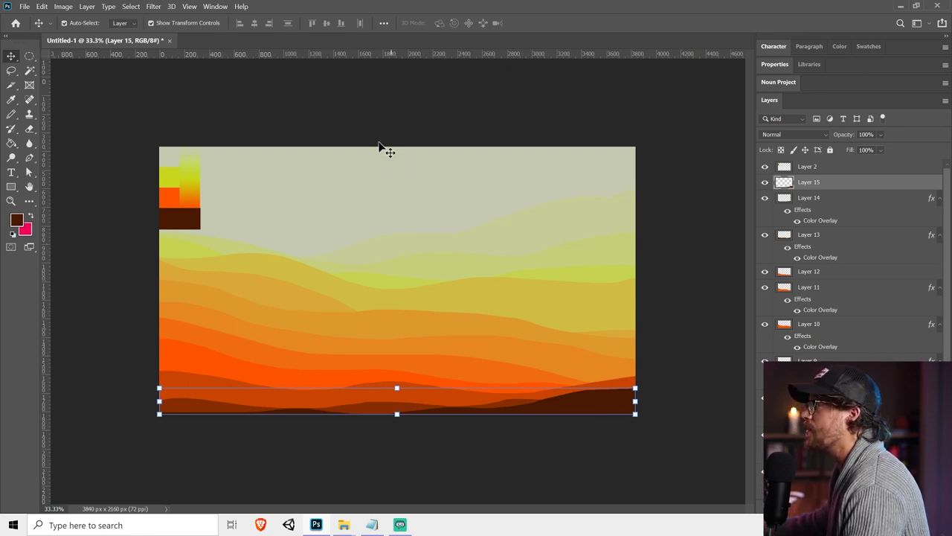
ctrl+click(646, 226)
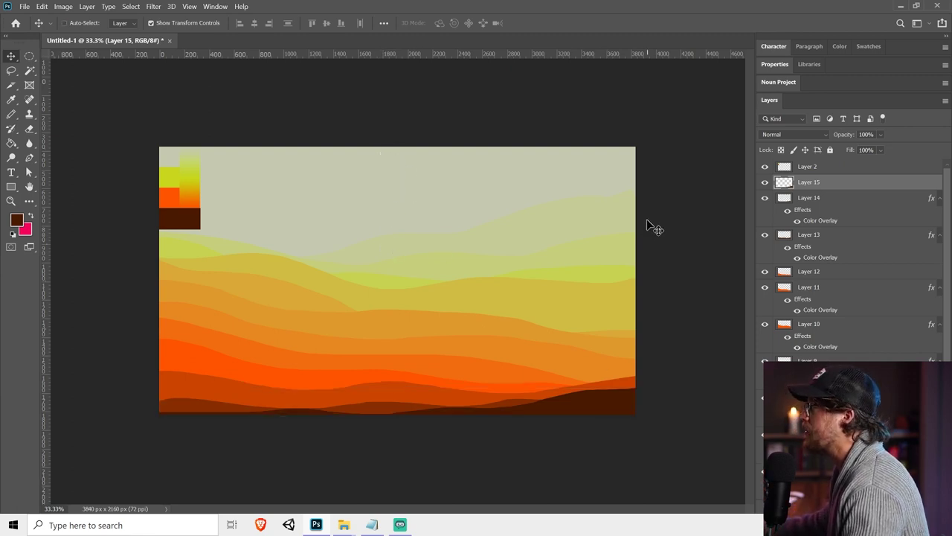
ctrl+click(574, 176)
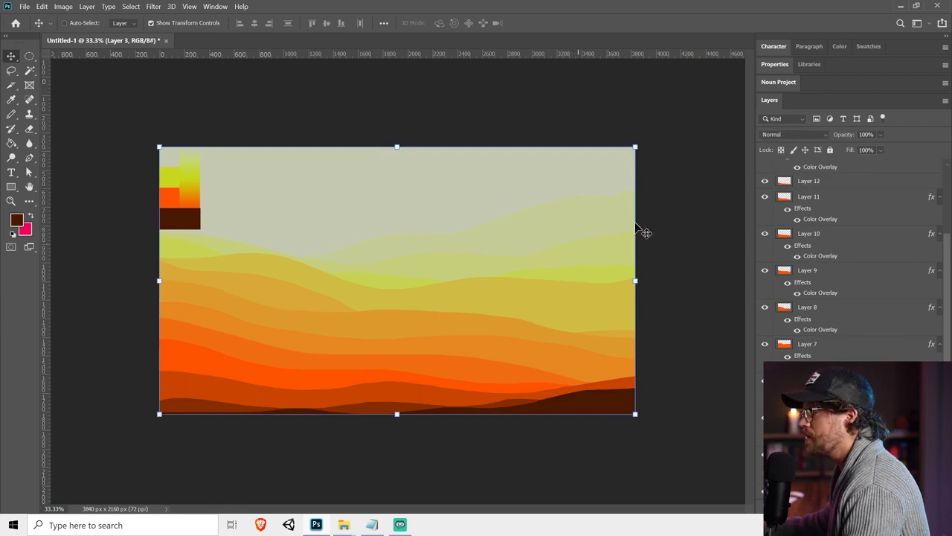
scroll(848, 260, down, 1)
key(ctrl+shift+alt+n)
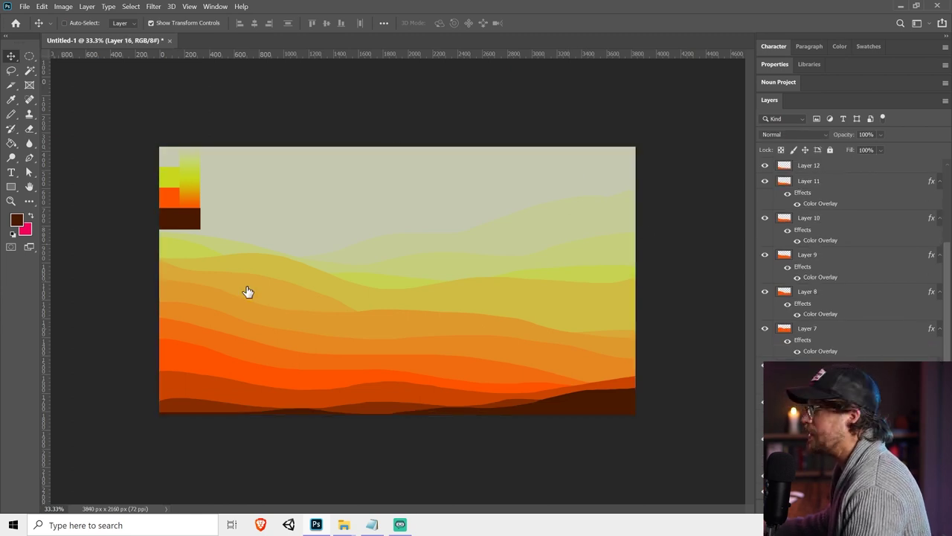
Draw a linear Foreground to Transparent gradient in the palette's dark brown from the upper sky down to the hills
click(9, 143)
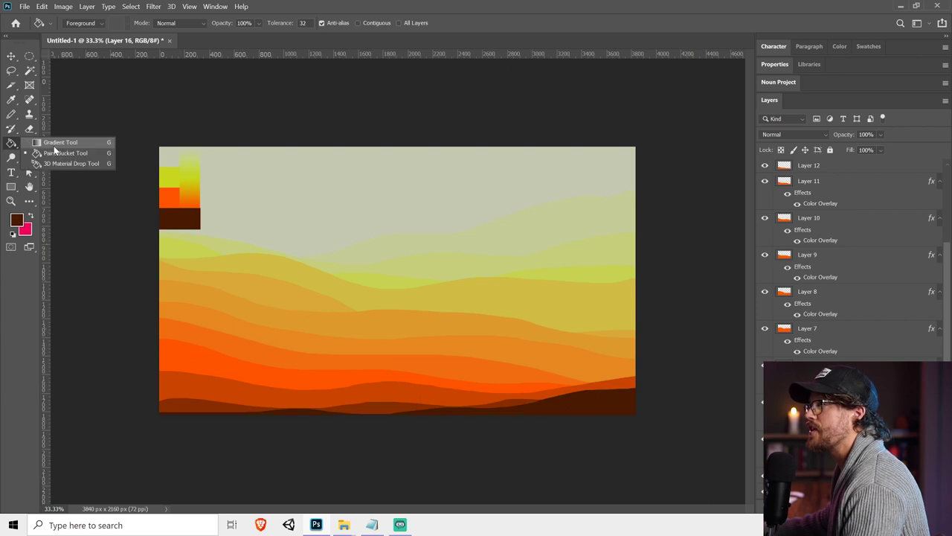
click(53, 144)
alt+click(178, 211)
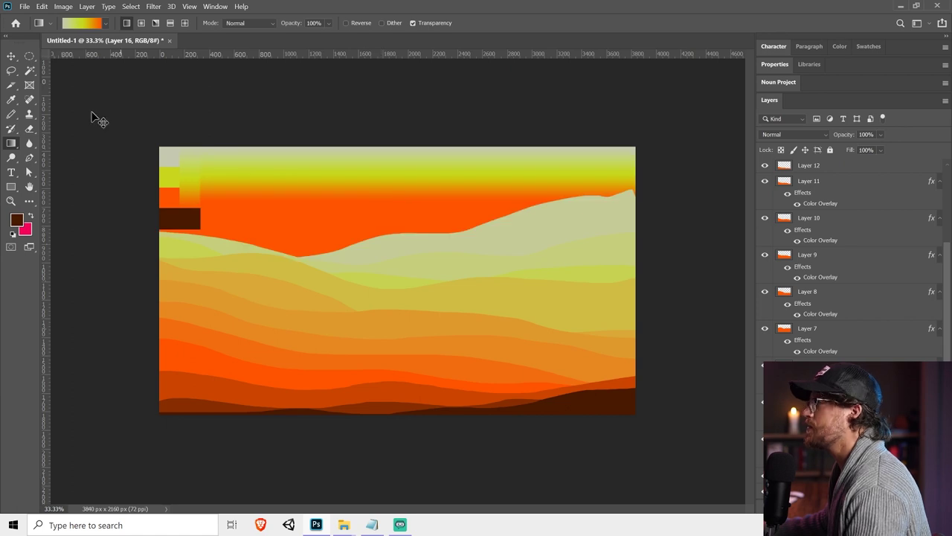
click(88, 23)
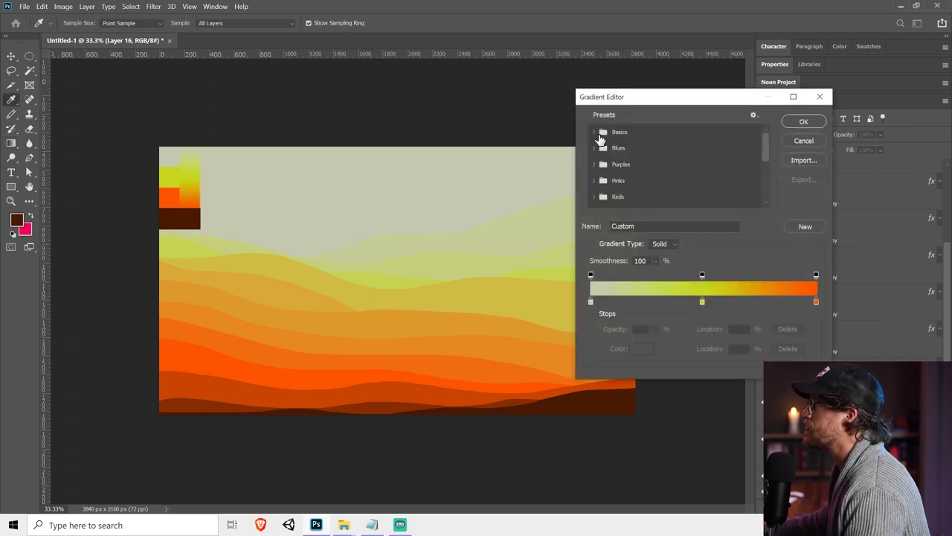
click(595, 134)
click(630, 148)
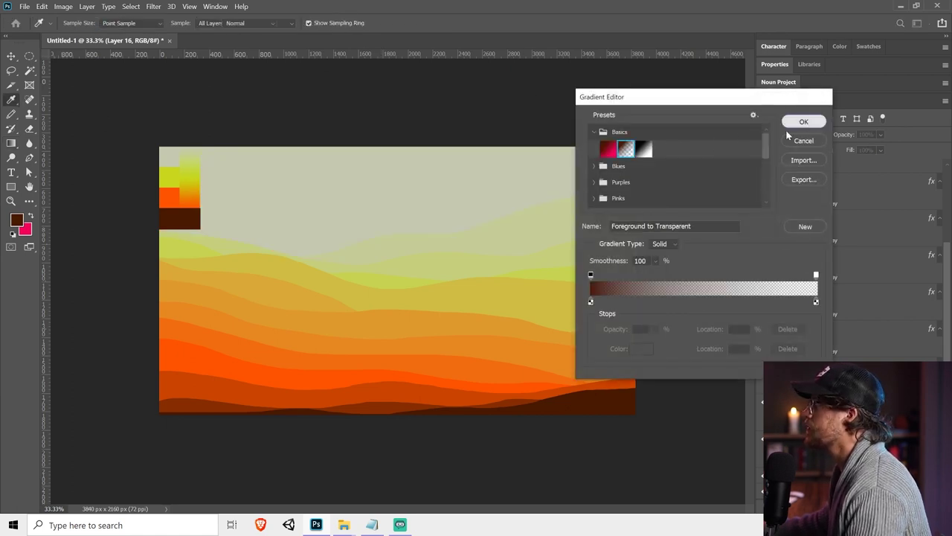
click(802, 122)
drag(414, 195, 422, 263)
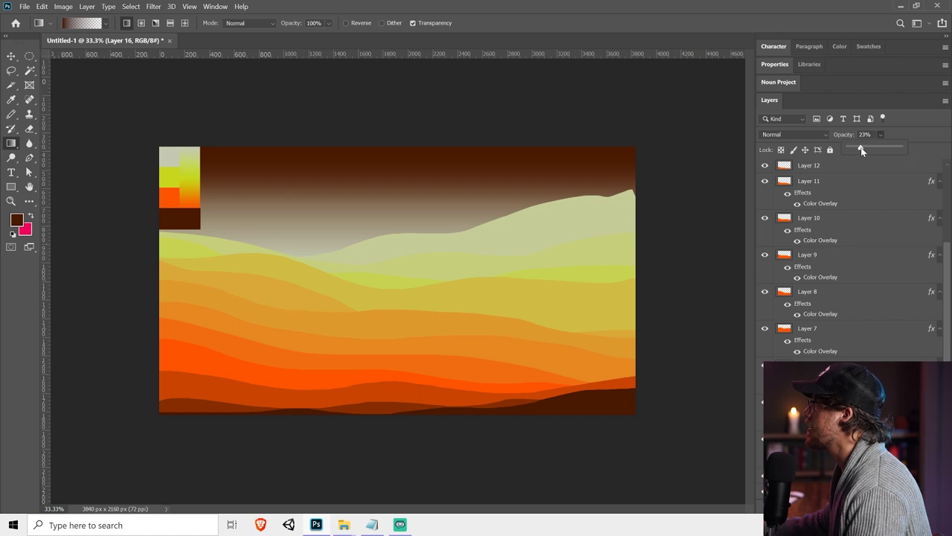
Lower the sky gradient layer's opacity to 23% and squash the gradient to about 60% height, keeping its top edge in place
drag(861, 151, 861, 151)
key(ctrl+t)
drag(397, 264, 410, 216)
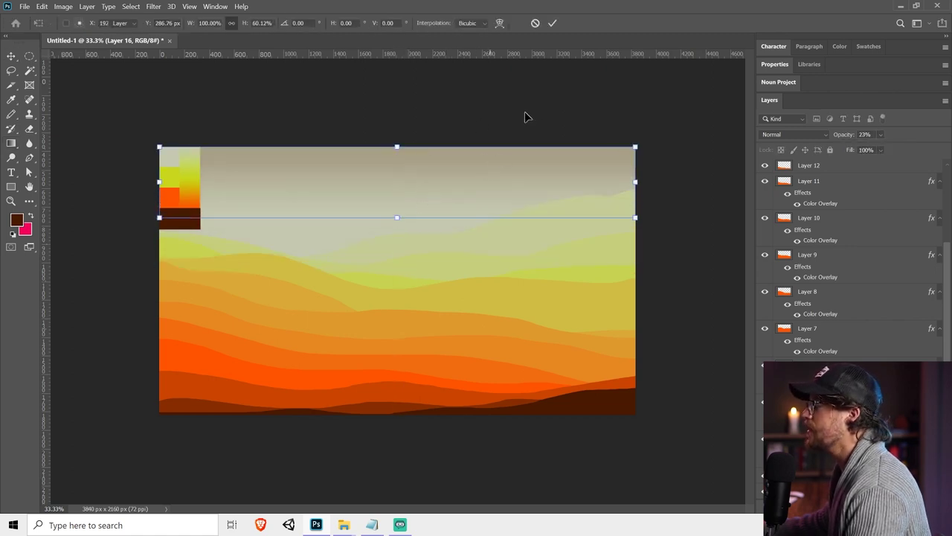
key(Return)
Rasterize the layer styles of the three rearmost hills, Layers 4, 5 and 6
click(591, 208)
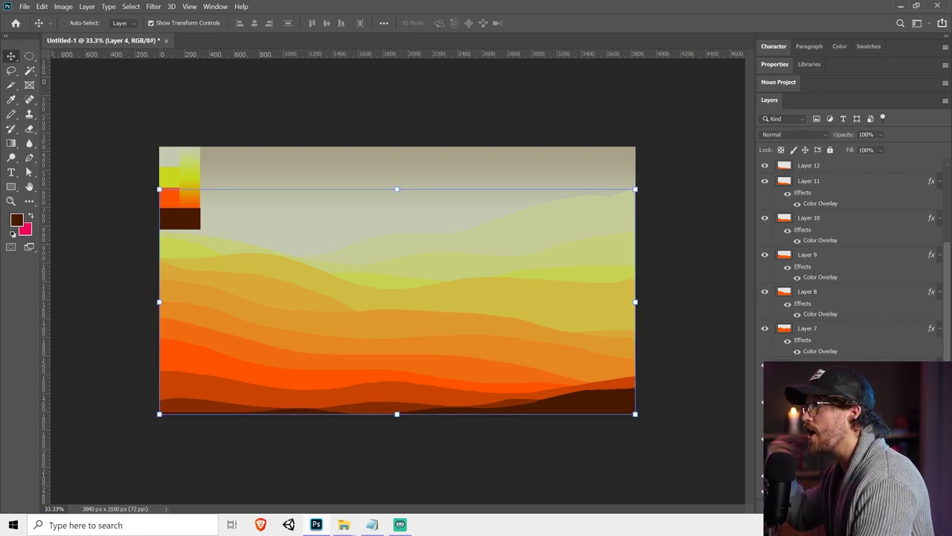
right_click(831, 439)
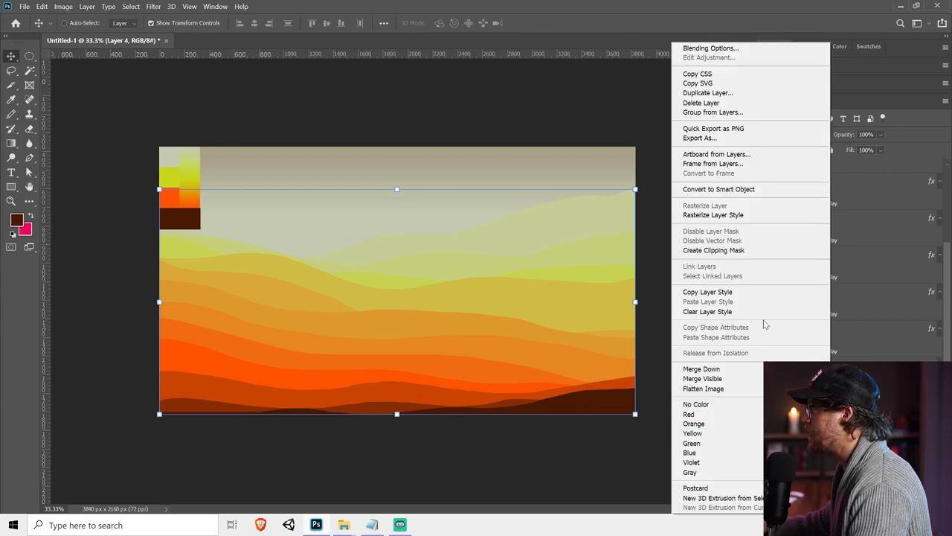
click(726, 215)
right_click(820, 407)
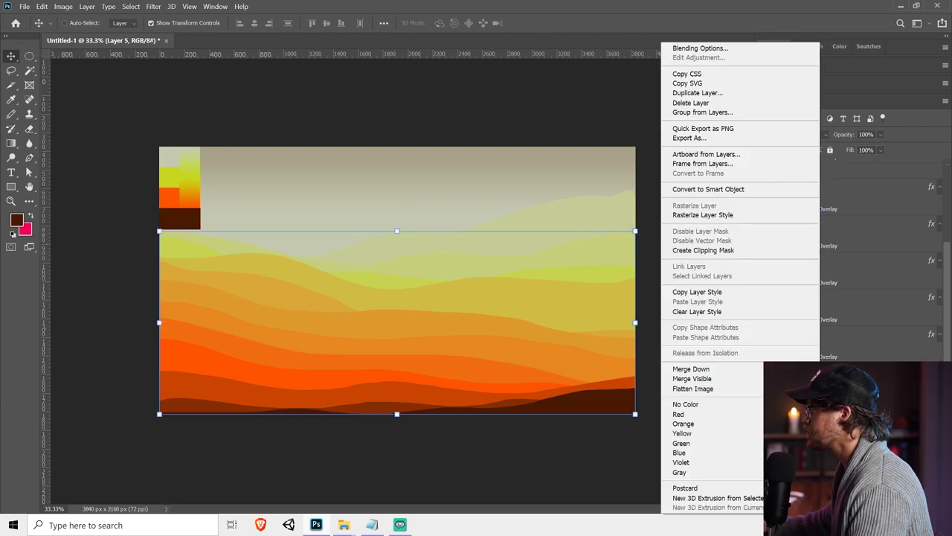
click(726, 215)
right_click(813, 342)
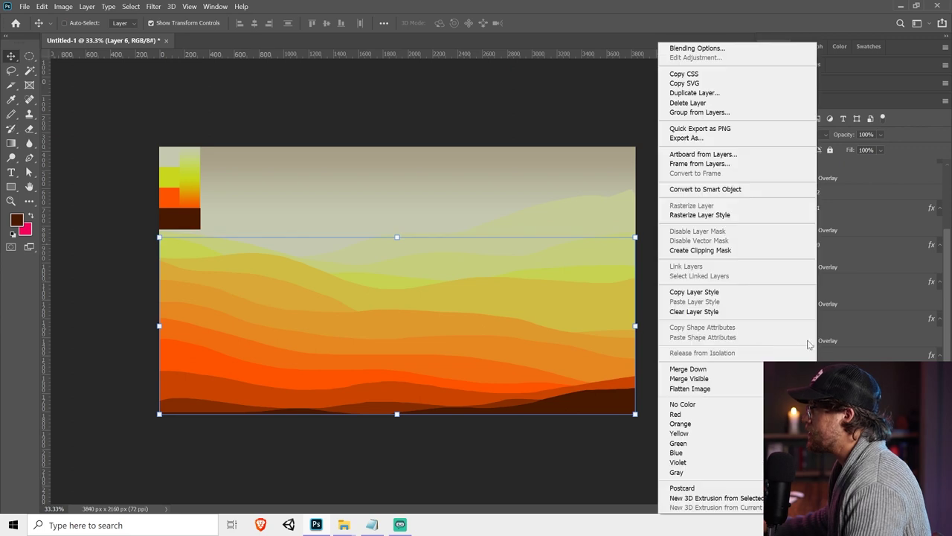
click(721, 215)
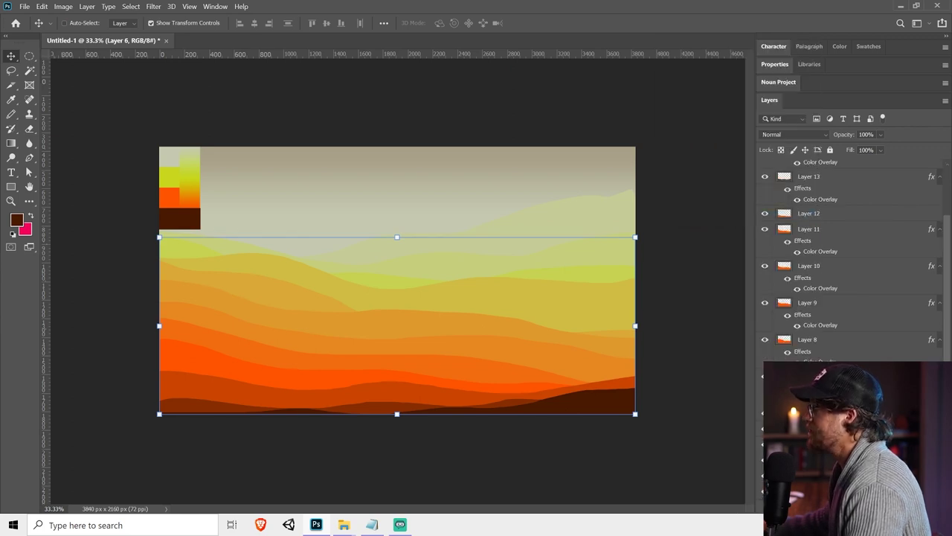
Rasterize the layer styles of the middle hills, Layers 7, 8, 9 and 10
right_click(827, 339)
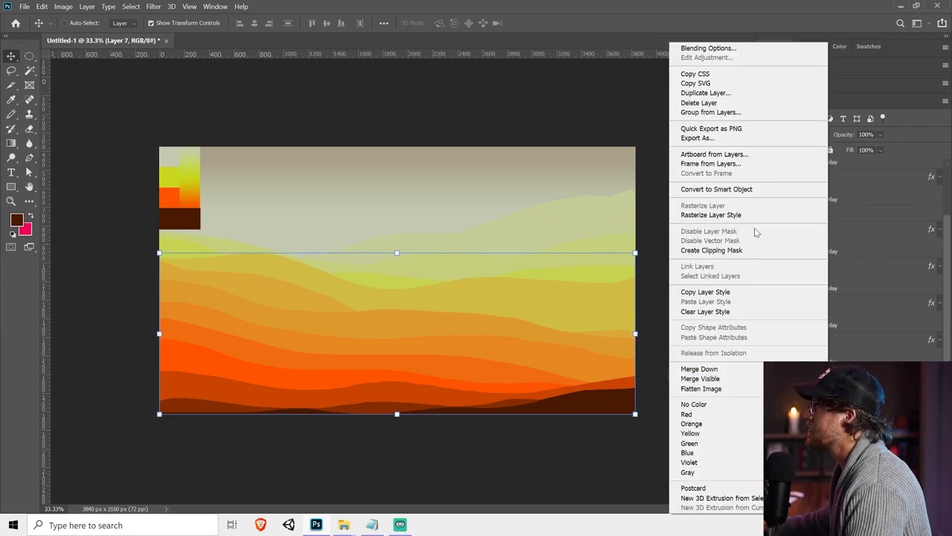
click(736, 215)
right_click(815, 346)
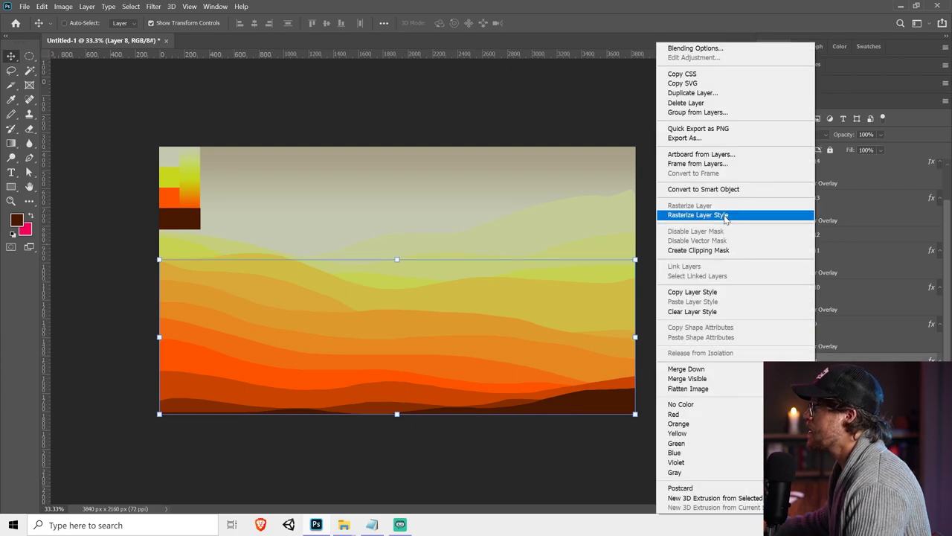
click(725, 215)
right_click(809, 346)
click(729, 215)
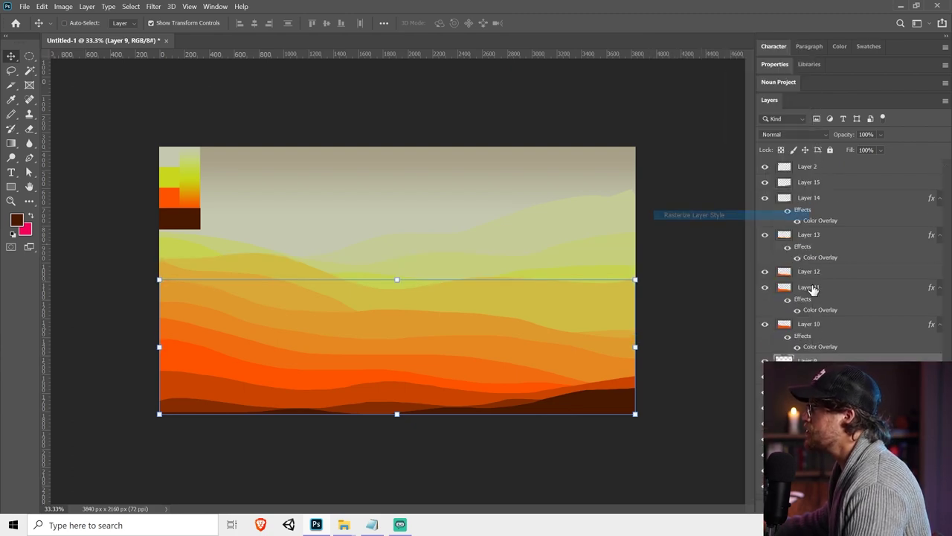
right_click(818, 325)
click(726, 215)
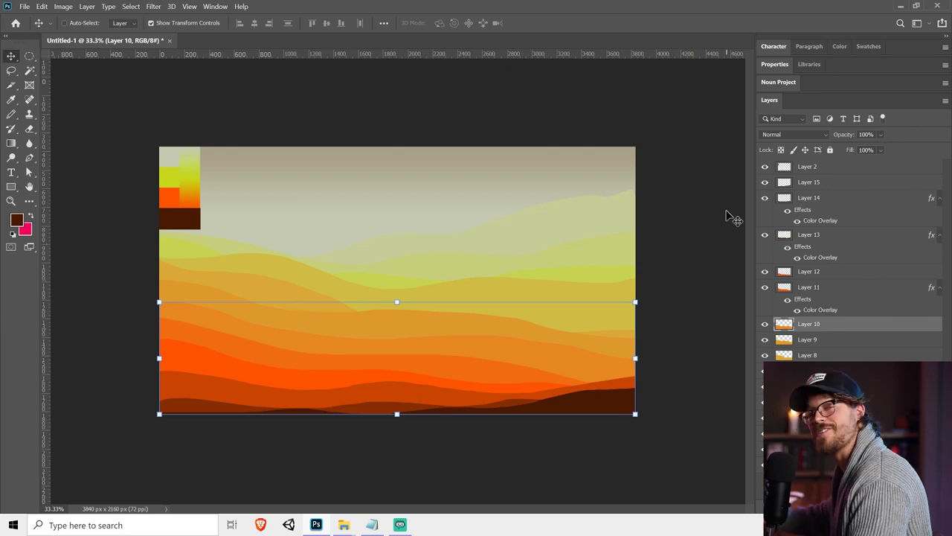
Rasterize the layer styles of Layers 11, 13 and 14, and select the color palette's Layer 2
right_click(826, 289)
click(773, 215)
click(814, 273)
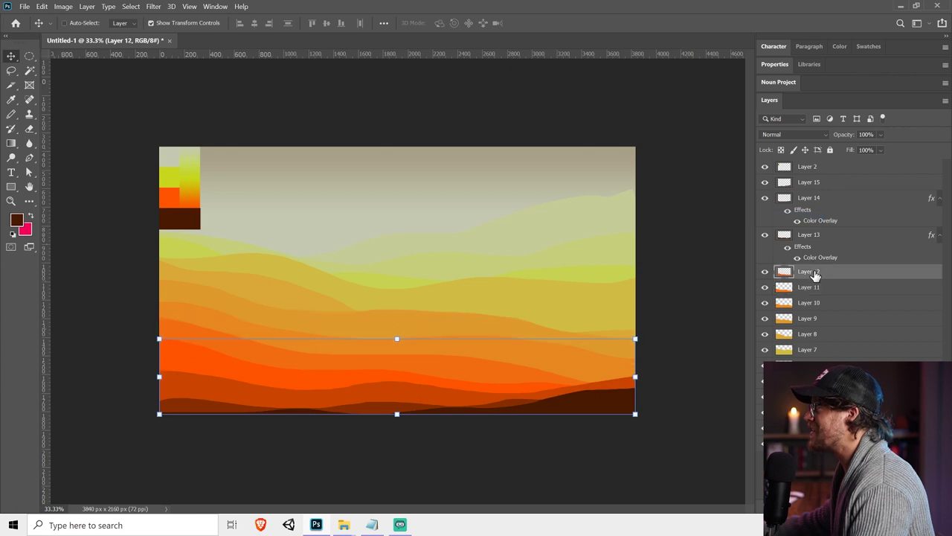
click(813, 234)
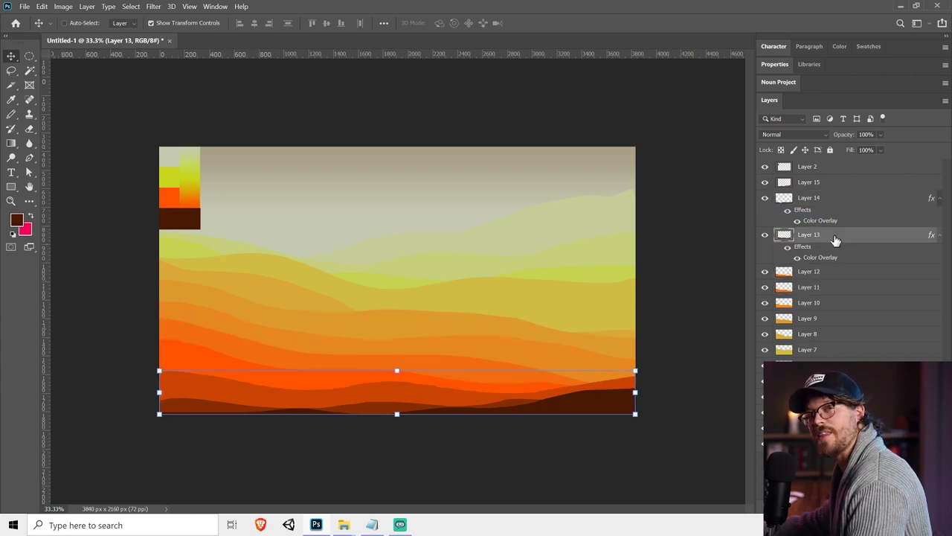
right_click(836, 239)
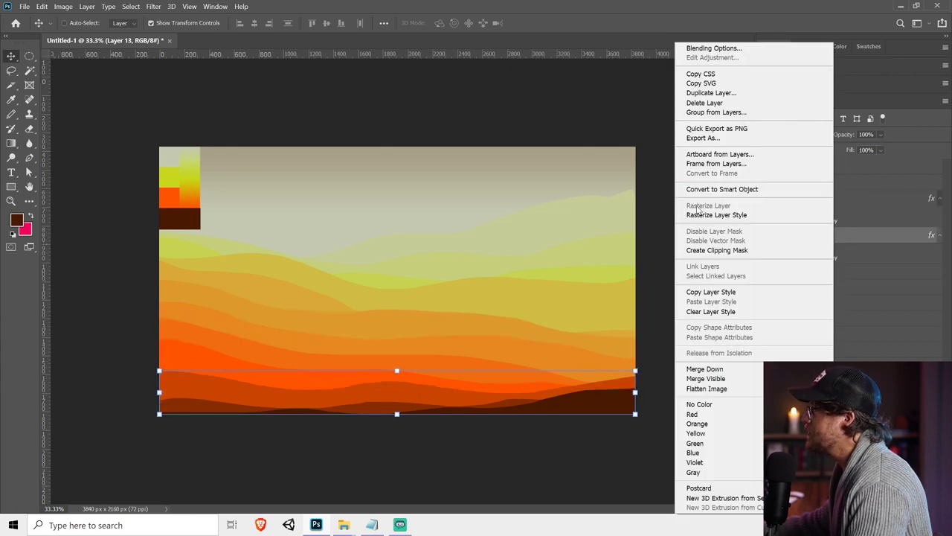
click(814, 215)
click(824, 199)
right_click(824, 201)
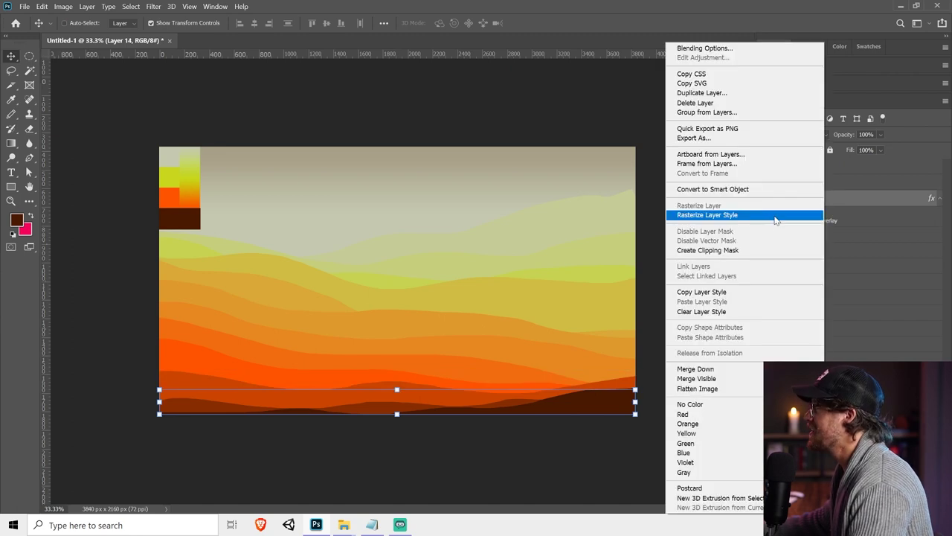
click(814, 214)
click(809, 186)
click(811, 168)
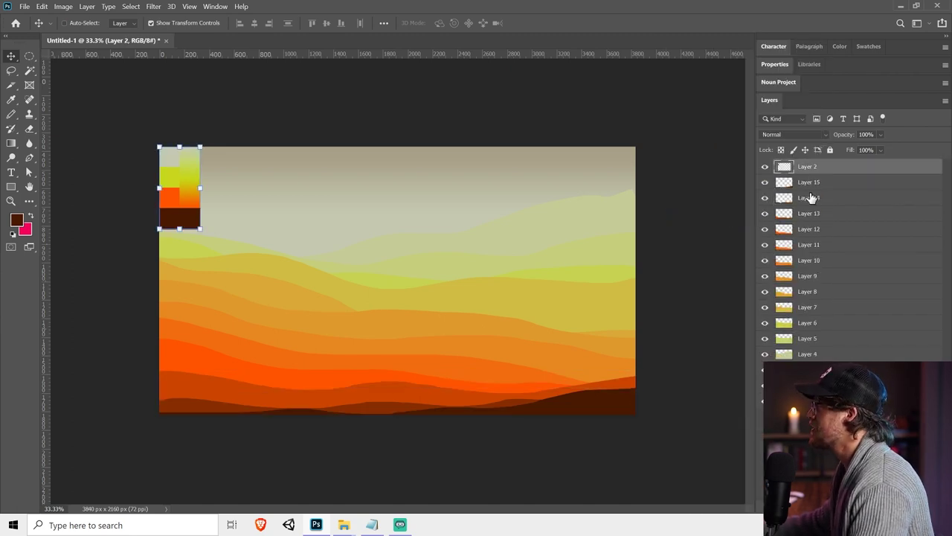
Add a Color Balance adjustment with midtones at +66 red, +16 green and -76 yellow, and set its opacity to 58%
click(854, 508)
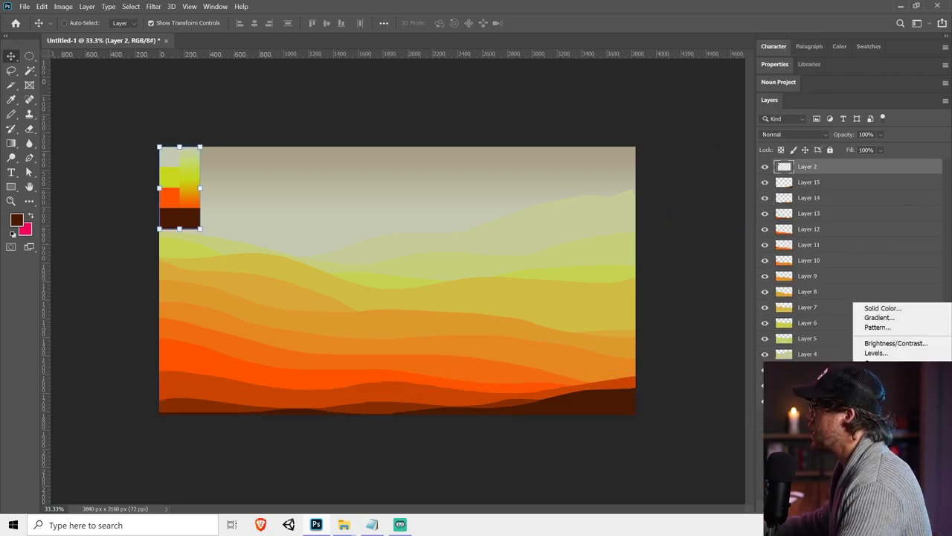
click(882, 407)
drag(839, 127, 782, 156)
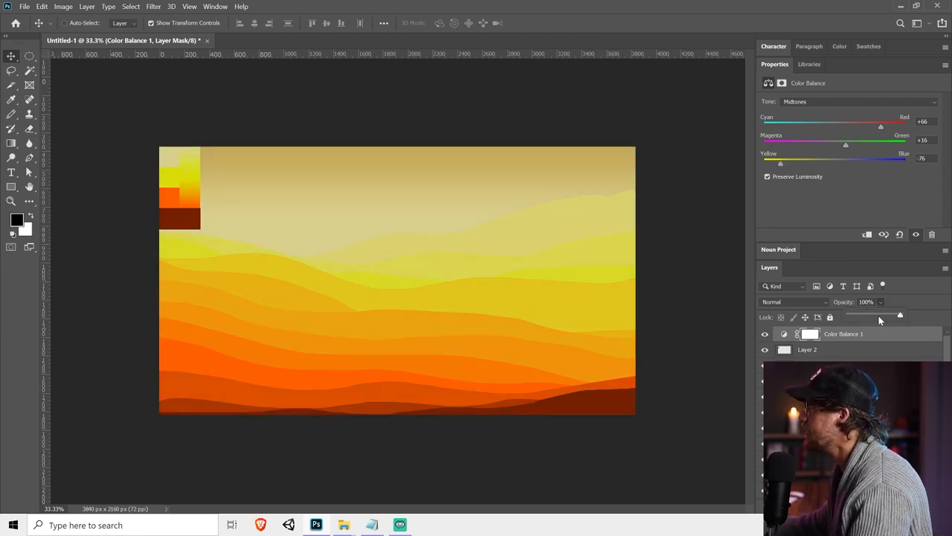
click(878, 316)
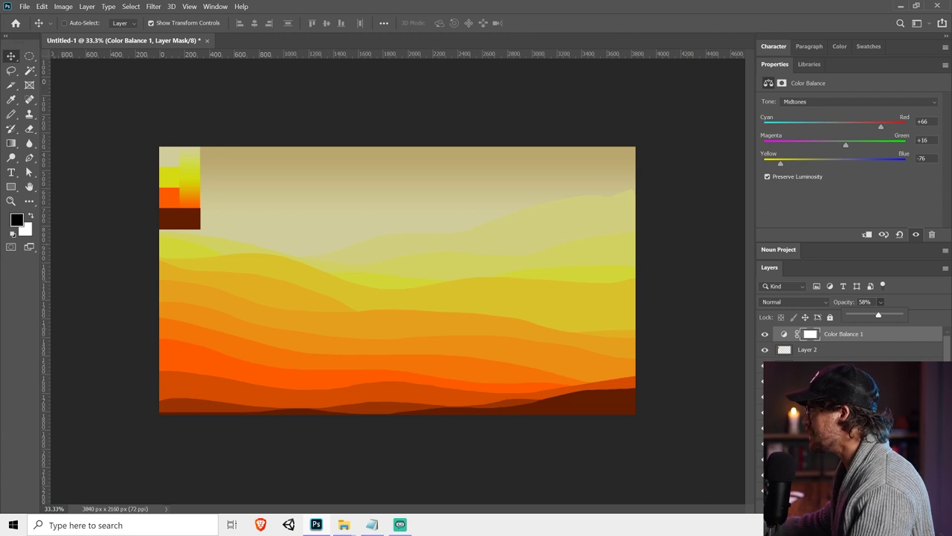
Add a Hue/Saturation adjustment with hue -11 and saturation -14, and compare the artwork with both adjustments off and on
click(854, 506)
click(885, 396)
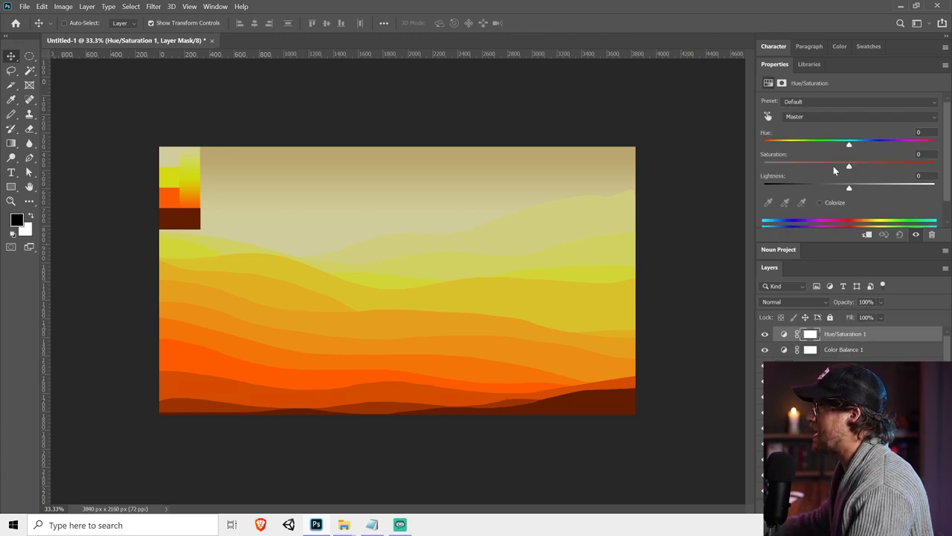
drag(834, 167, 838, 147)
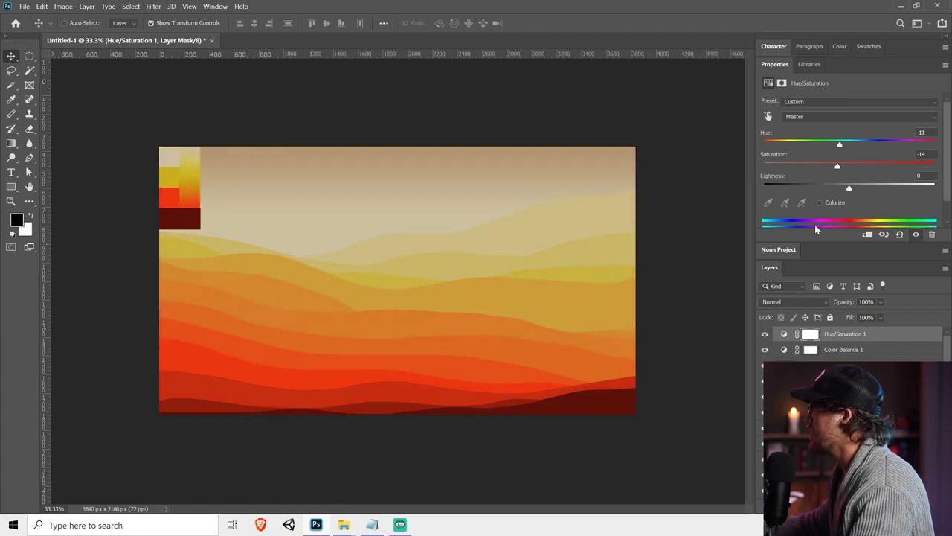
click(765, 334)
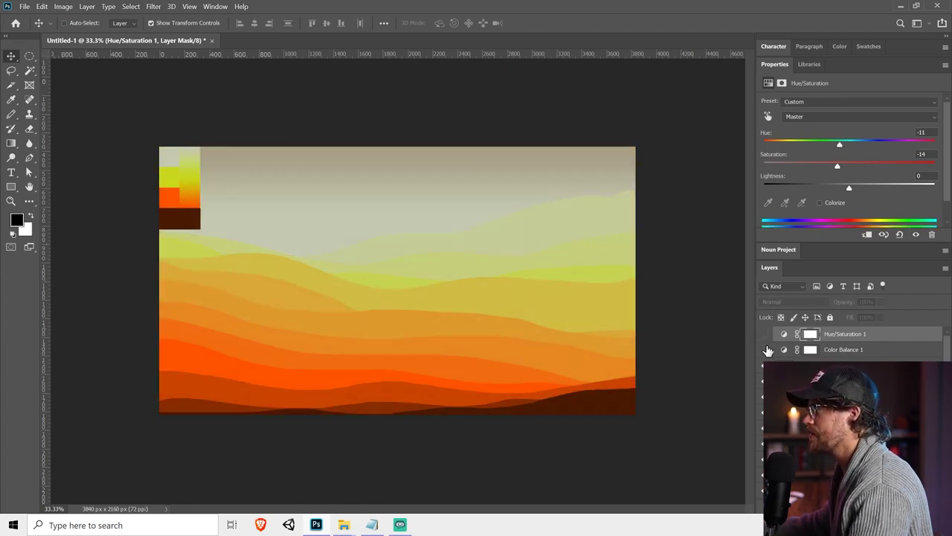
click(765, 335)
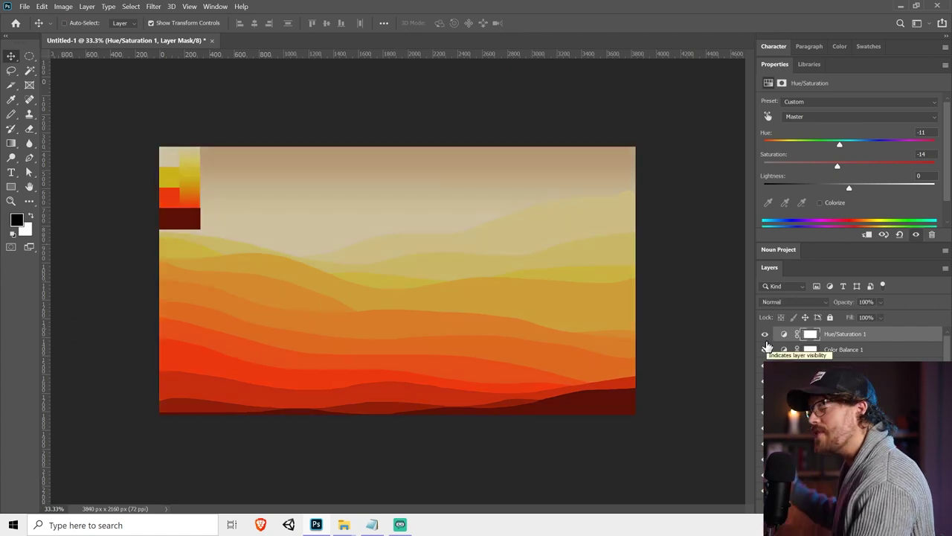
Clip both color adjustments to the palette's Layer 2 and place a clipped copy of the pair above Layer 15
ctrl+click(874, 349)
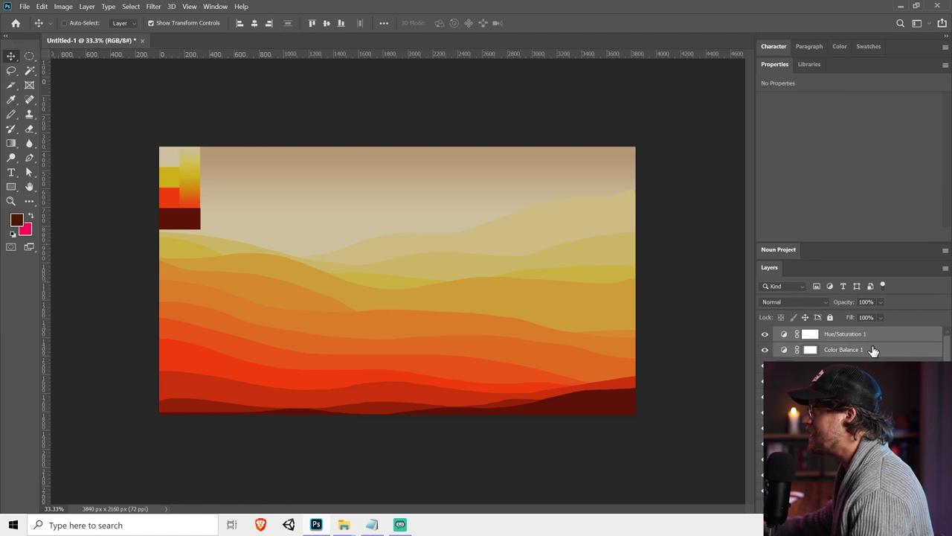
key(ctrl+alt+g)
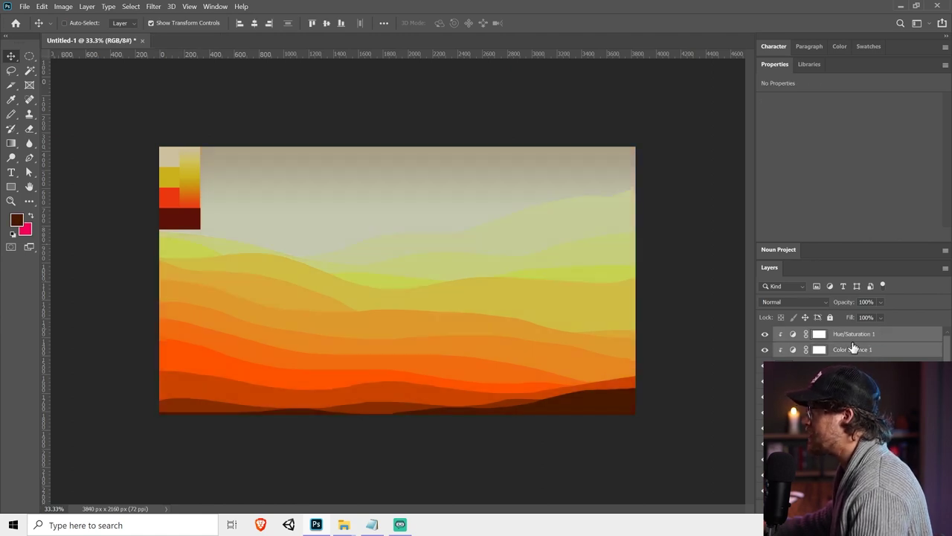
drag(849, 351, 849, 383)
click(849, 383)
key(ctrl+alt+g)
scroll(848, 350, down, 3)
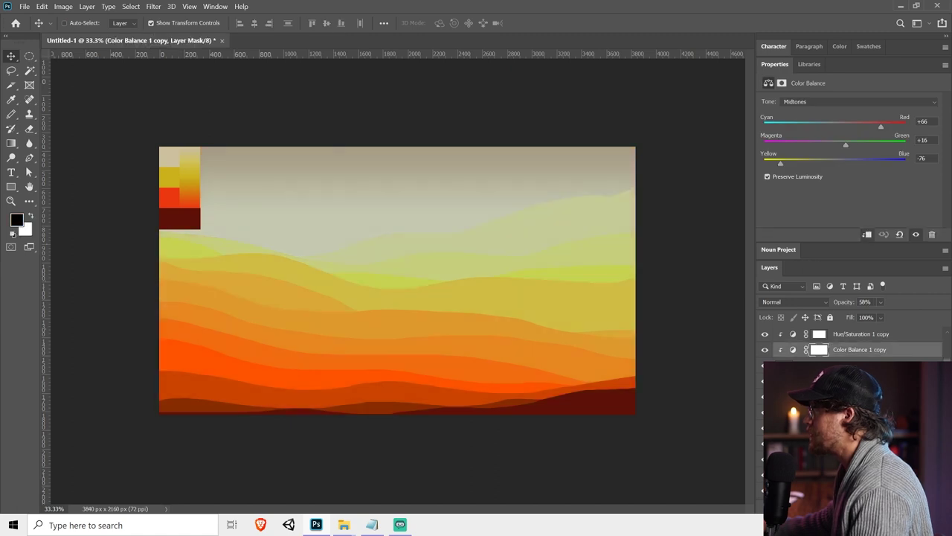
Copy the Color Balance and Hue/Saturation pair above Layers 14, 13 and 12, clipping each copy to its hill
scroll(848, 350, up, 1)
shift+click(861, 352)
drag(861, 352, 862, 383)
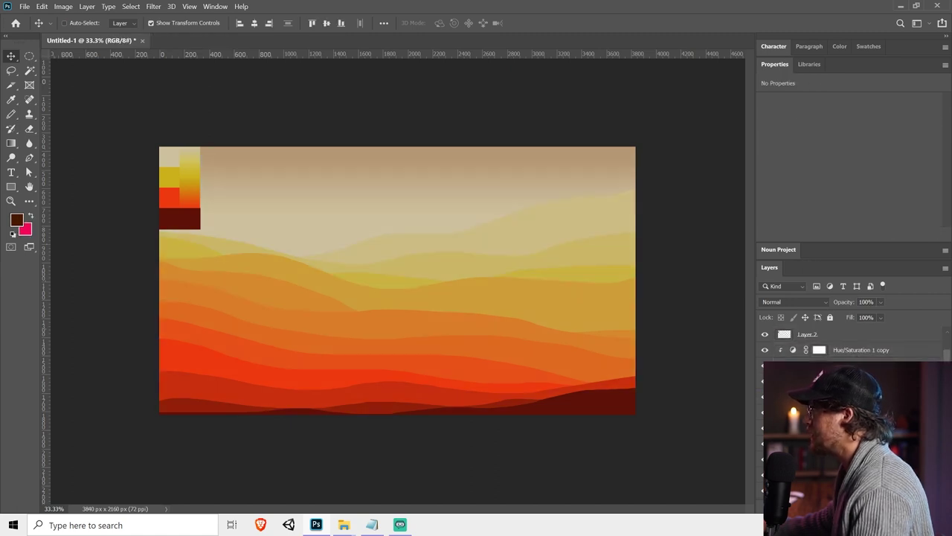
scroll(848, 349, down, 2)
drag(861, 350, 861, 383)
key(ctrl+alt+g)
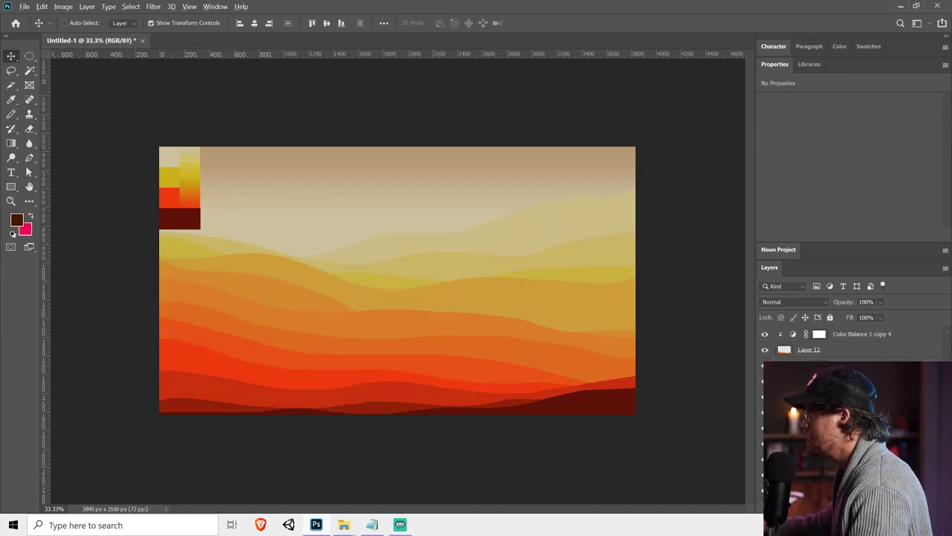
Copy the adjustment pair above every remaining layer from Layer 11 down to the sky background, clipping each copy to its layer
drag(861, 350, 862, 383)
key(ctrl+j)
key(ctrl+[)
key(ctrl+alt+g)
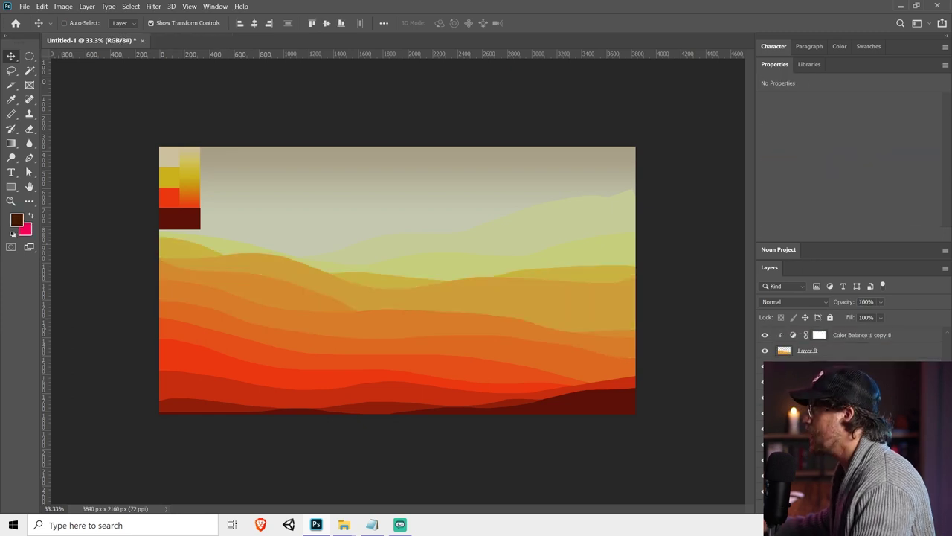
key(ctrl+j)
key(ctrl+0)
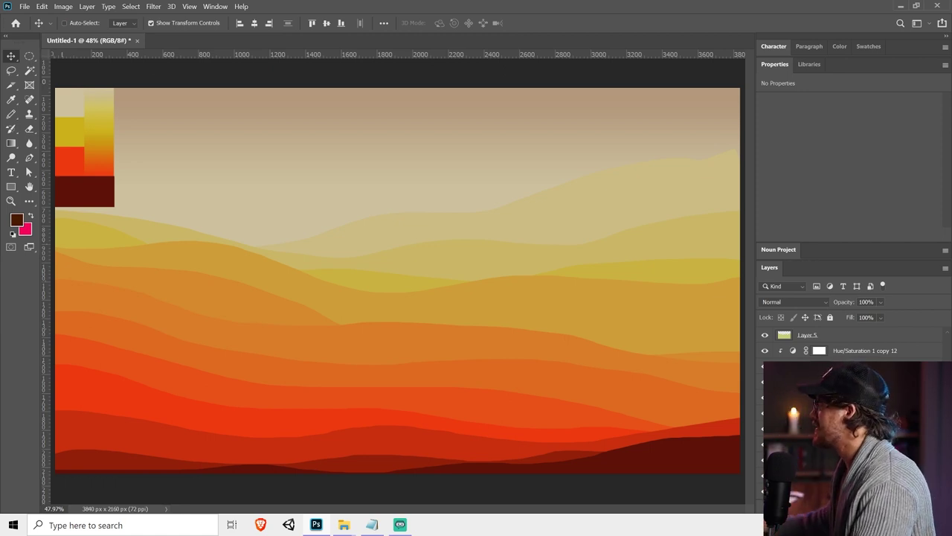
Make more room for the layer list and merge the sky background with its two clipped color adjustments
drag(812, 250, 816, 203)
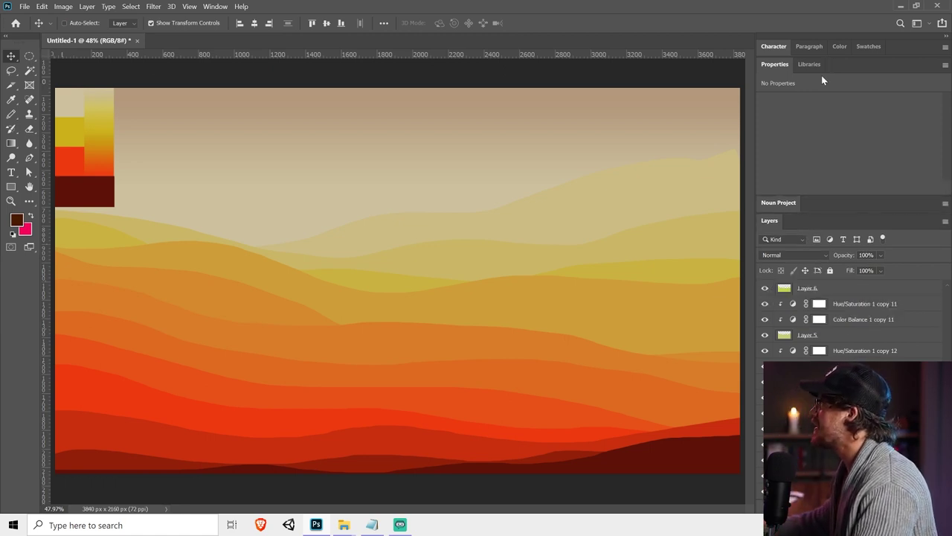
double_click(780, 65)
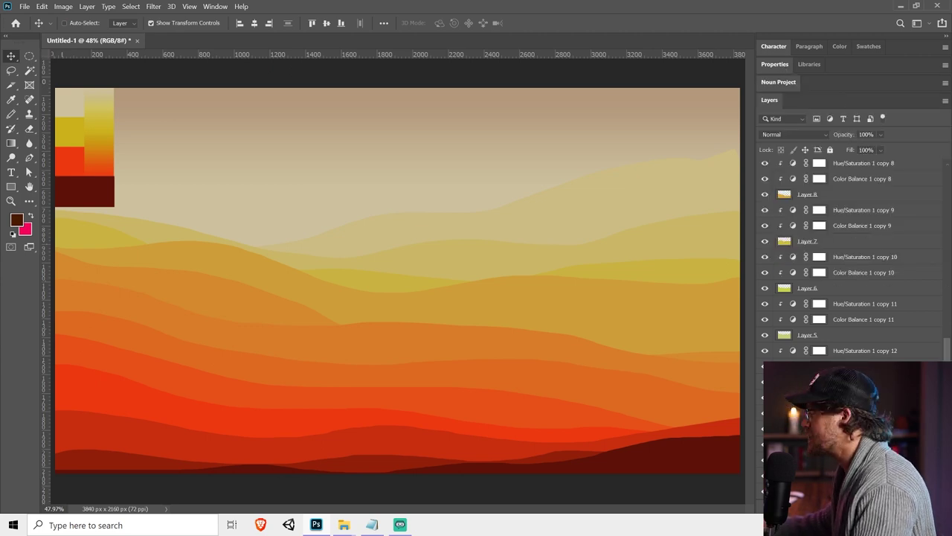
click(850, 475)
shift+click(850, 444)
right_click(850, 444)
click(736, 369)
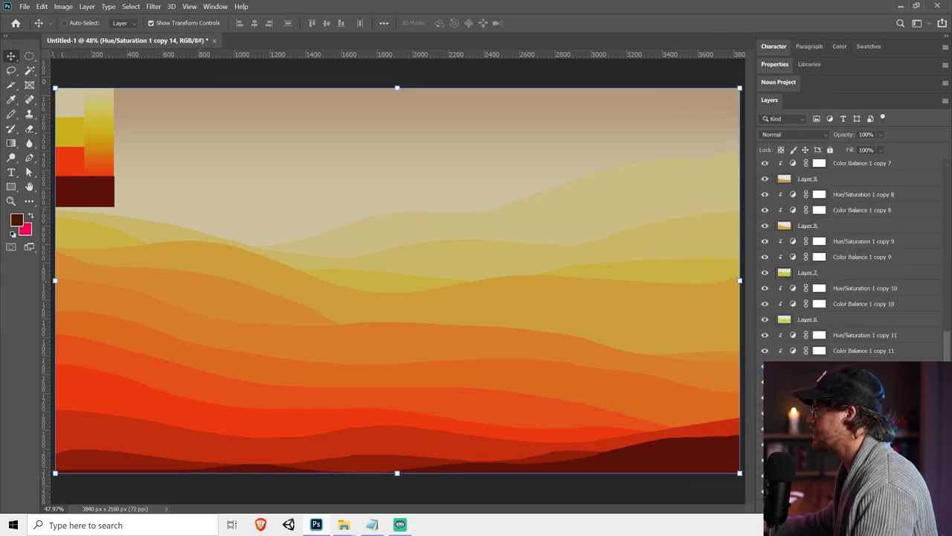
Merge the sky gradient layer with its clipped Hue/Saturation and Color Balance adjustments
click(850, 460)
shift+click(851, 428)
right_click(849, 428)
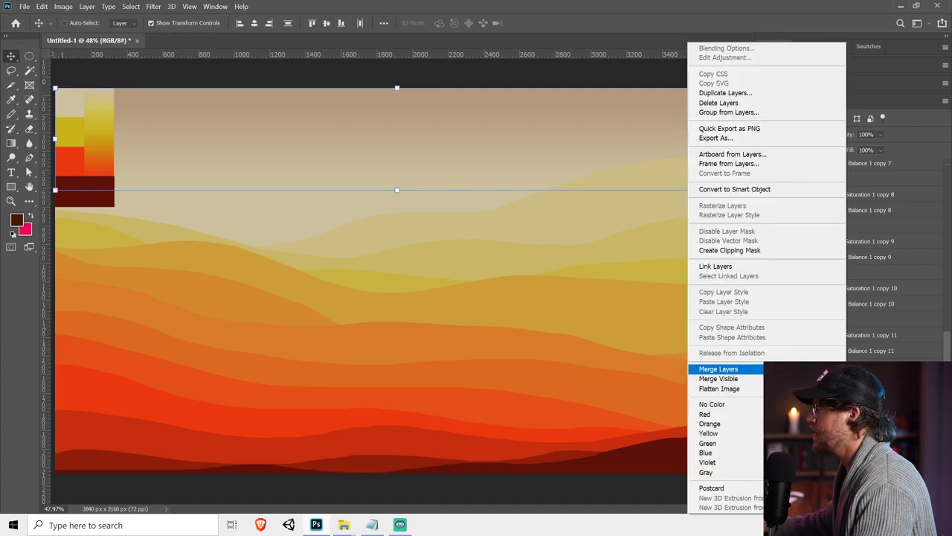
click(735, 369)
click(851, 444)
key(ctrl+alt+g)
click(850, 413)
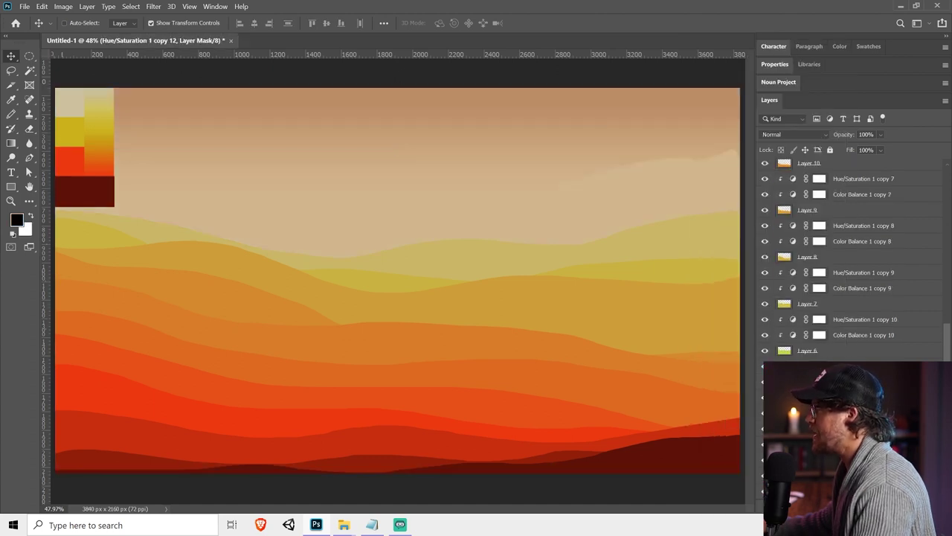
key(ctrl+z)
Merge the two rearmost hills, Layers 4 and 5, each with its own clipped color adjustments
shift+click(850, 413)
right_click(854, 413)
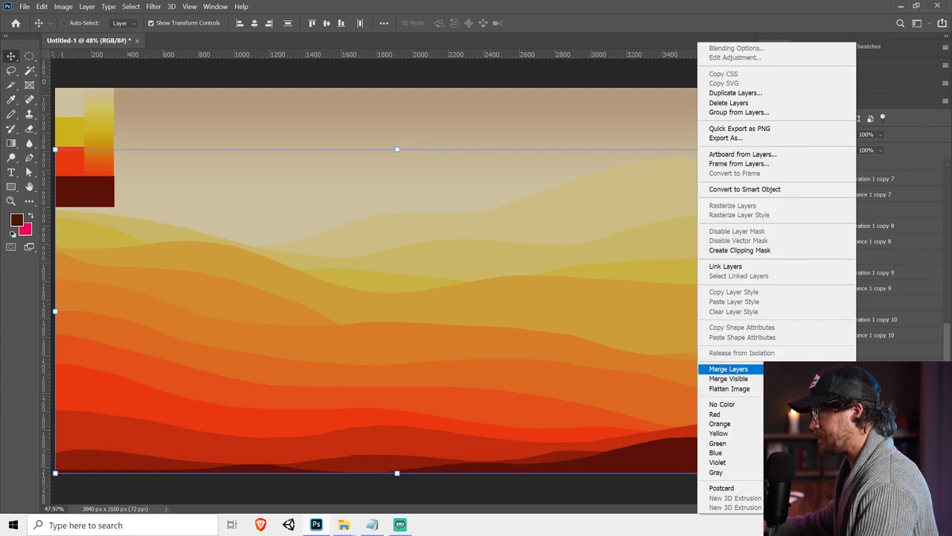
click(730, 369)
shift+click(850, 397)
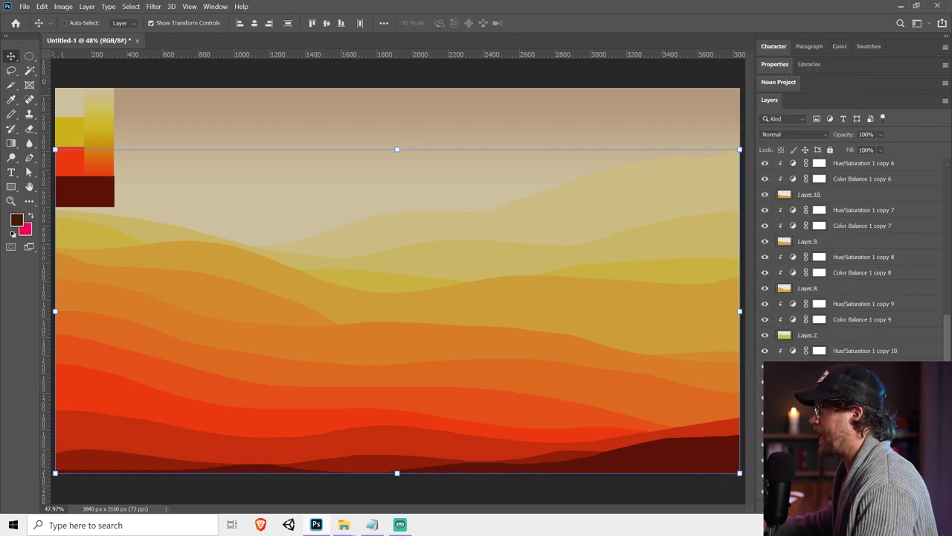
click(851, 398)
shift+click(850, 428)
right_click(849, 427)
click(754, 369)
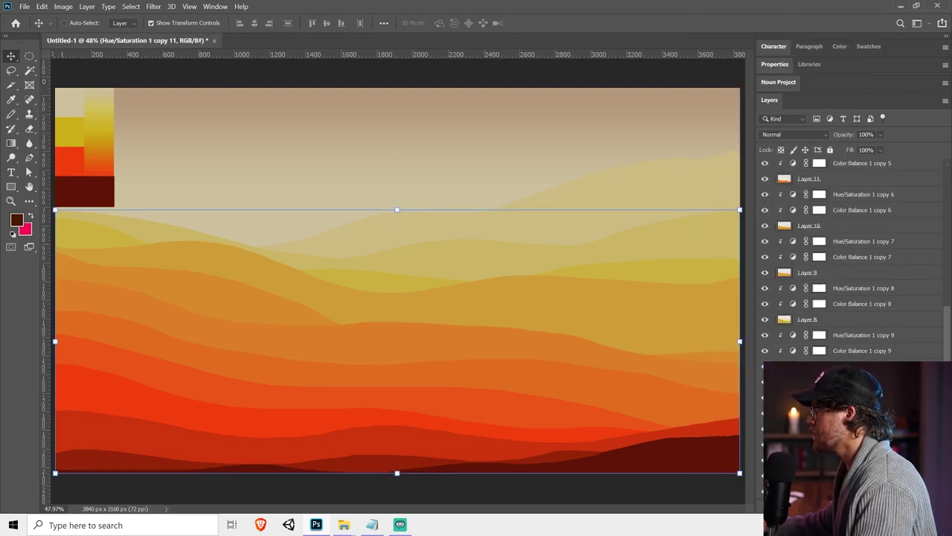
Merge hill Layer 6 with its clipped Hue/Saturation and Color Balance adjustments
click(851, 413)
shift+click(850, 381)
right_click(847, 382)
click(746, 369)
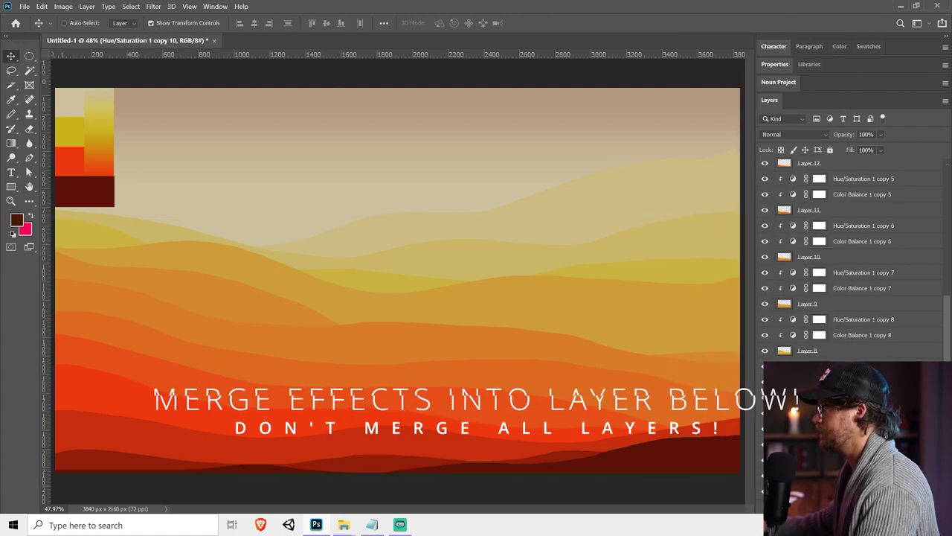
Try to merge the color adjustments into Layer 7, and undo the merge
click(850, 366)
shift+click(850, 397)
right_click(850, 396)
click(755, 369)
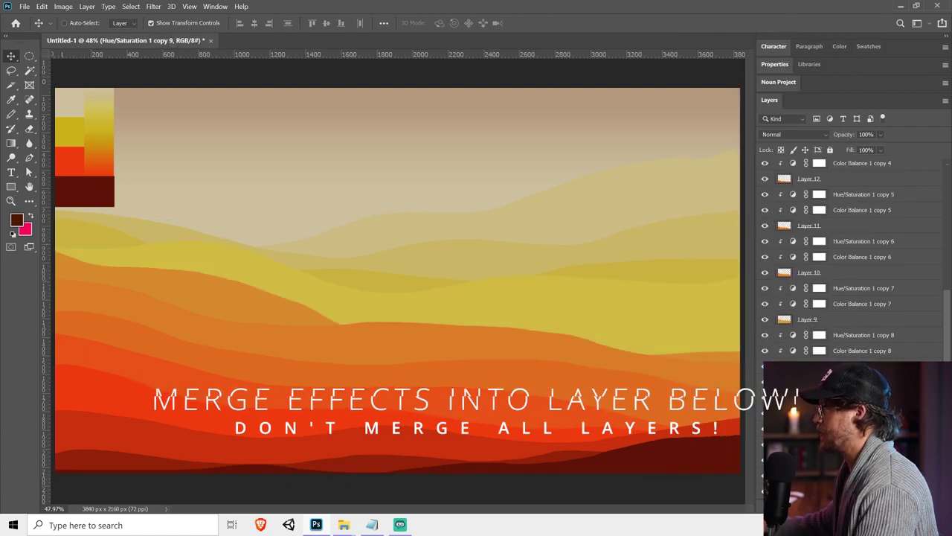
click(845, 366)
shift+click(845, 336)
key(ctrl+z)
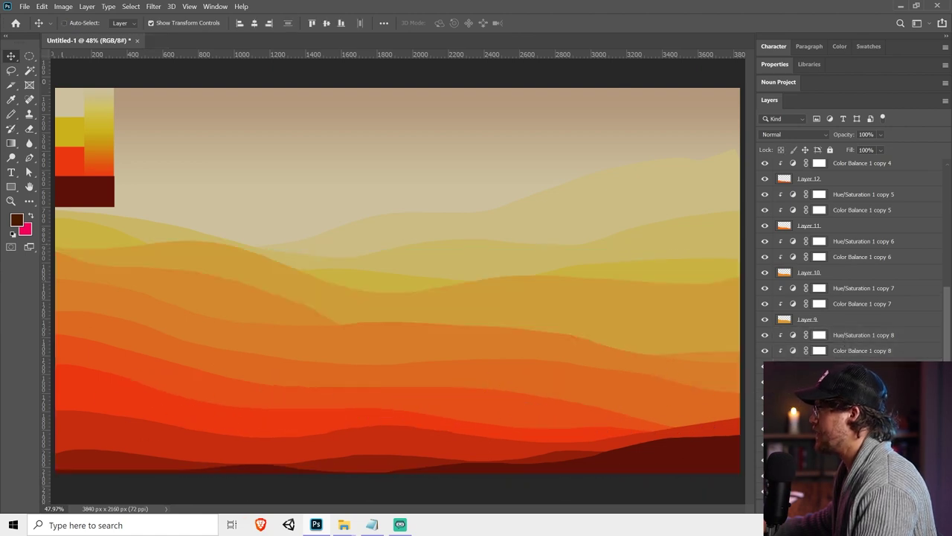
Merge Layers 7 and 8, each with its own clipped Hue/Saturation and Color Balance adjustments
right_click(852, 446)
click(725, 370)
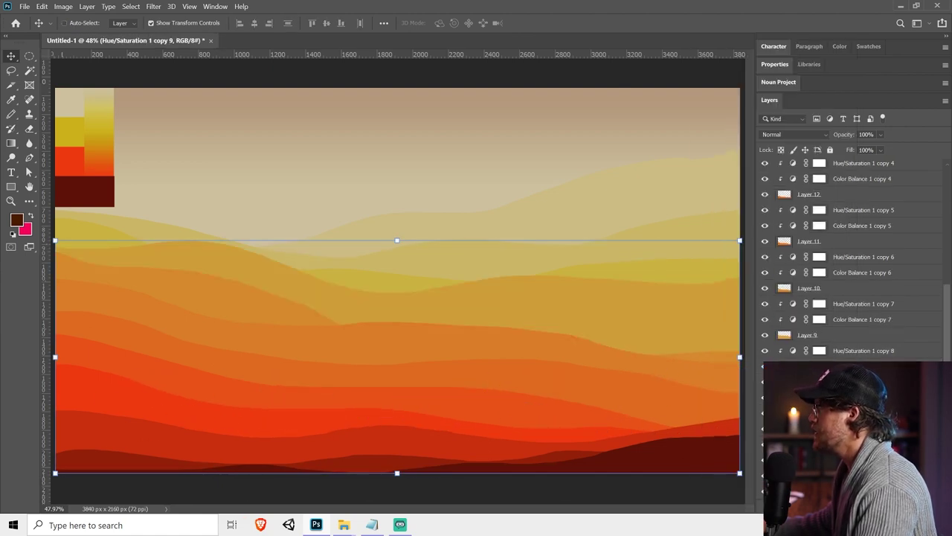
click(842, 382)
shift+click(842, 352)
right_click(843, 352)
click(748, 369)
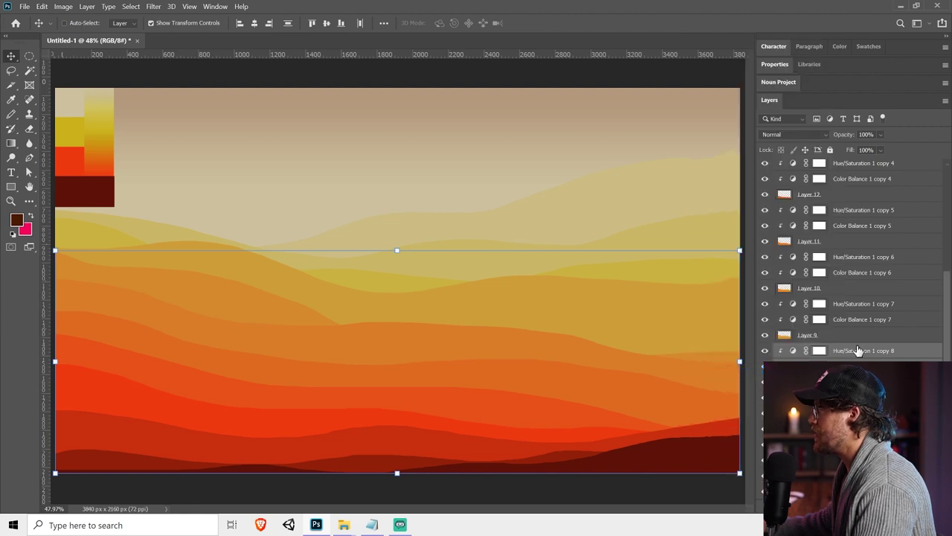
Merge hill Layers 9 and 10, each separately with its own clipped color adjustments
click(854, 350)
click(855, 335)
shift+click(855, 365)
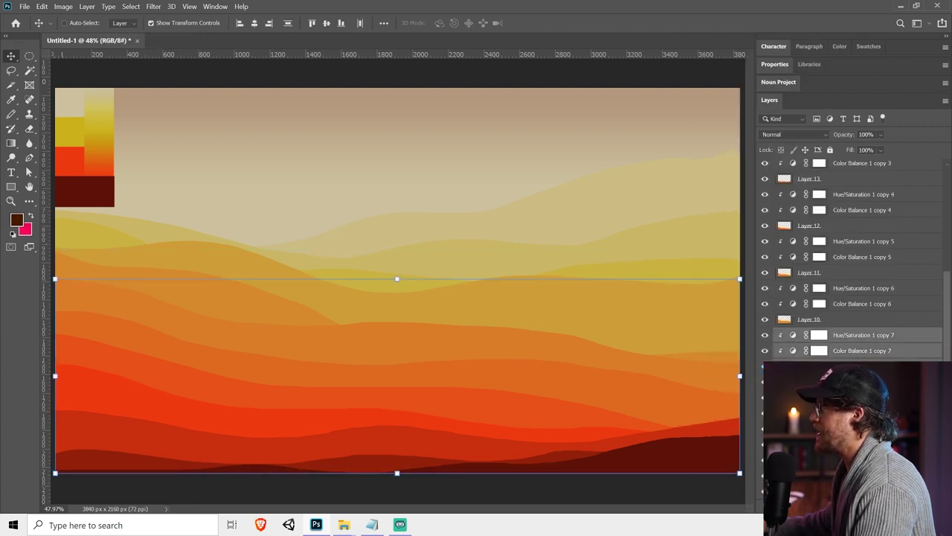
right_click(851, 357)
click(725, 370)
click(856, 335)
shift+click(848, 325)
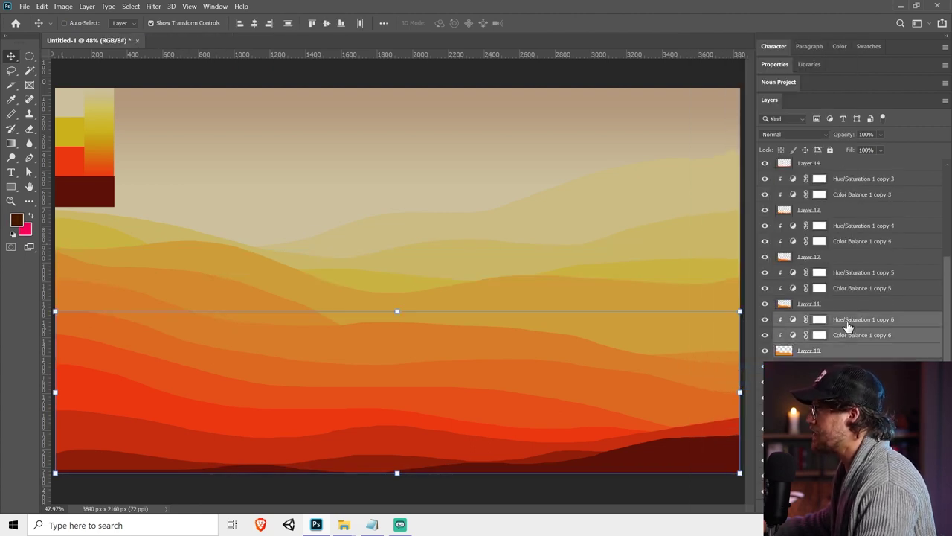
right_click(848, 325)
click(725, 366)
Merge hill Layers 11 and 12, each separately with its own clipped color adjustments
click(848, 334)
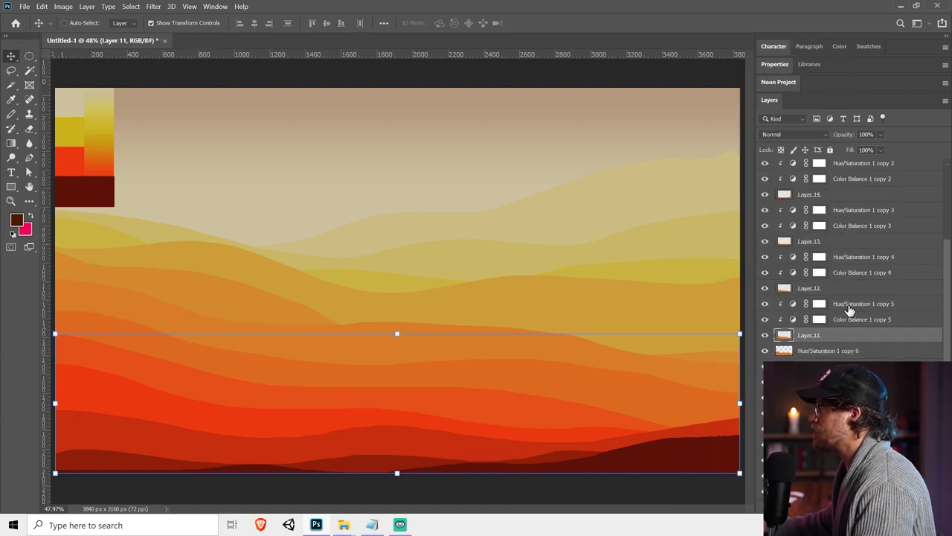
shift+click(850, 308)
right_click(850, 307)
click(751, 367)
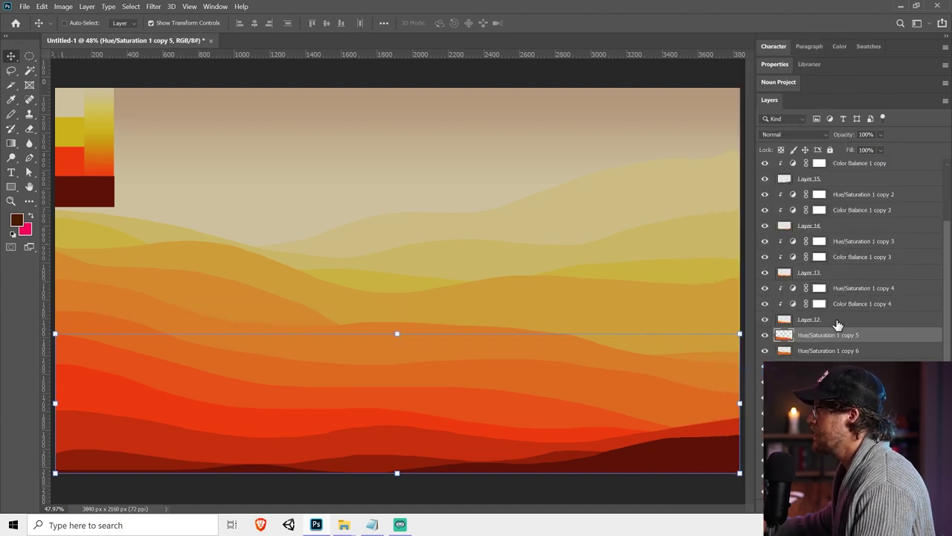
click(838, 325)
shift+click(850, 298)
right_click(850, 298)
click(822, 370)
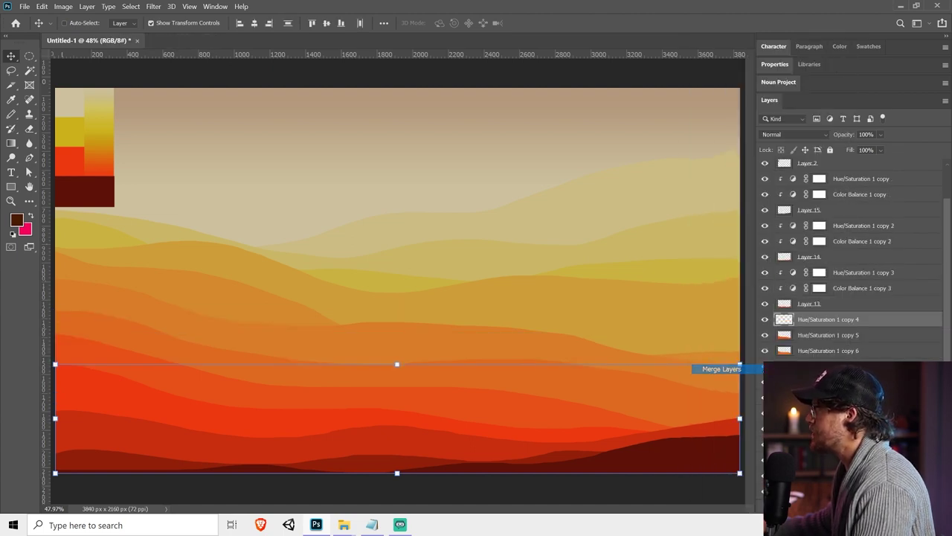
Merge hill Layers 13 and 14, each separately with its own clipped Hue/Saturation and Color Balance adjustments
click(832, 305)
shift+click(843, 272)
right_click(843, 273)
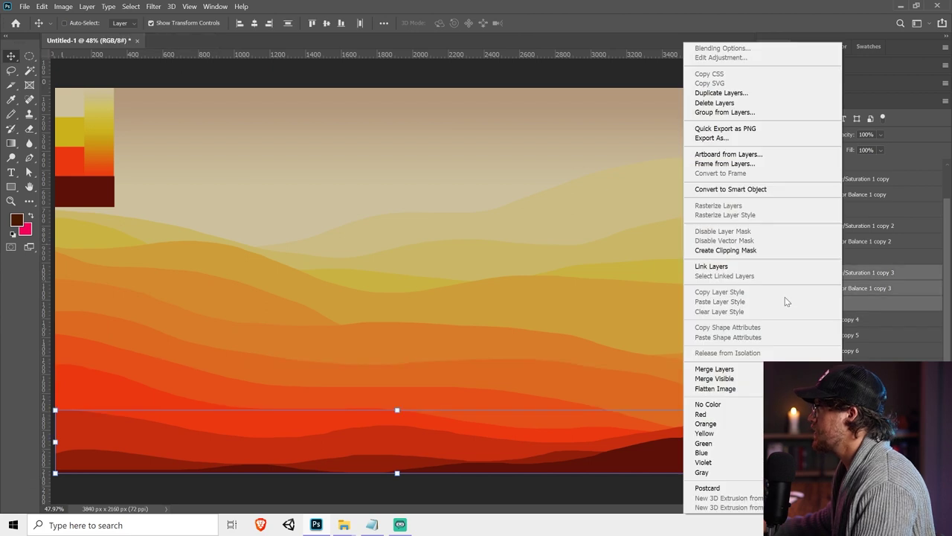
click(748, 368)
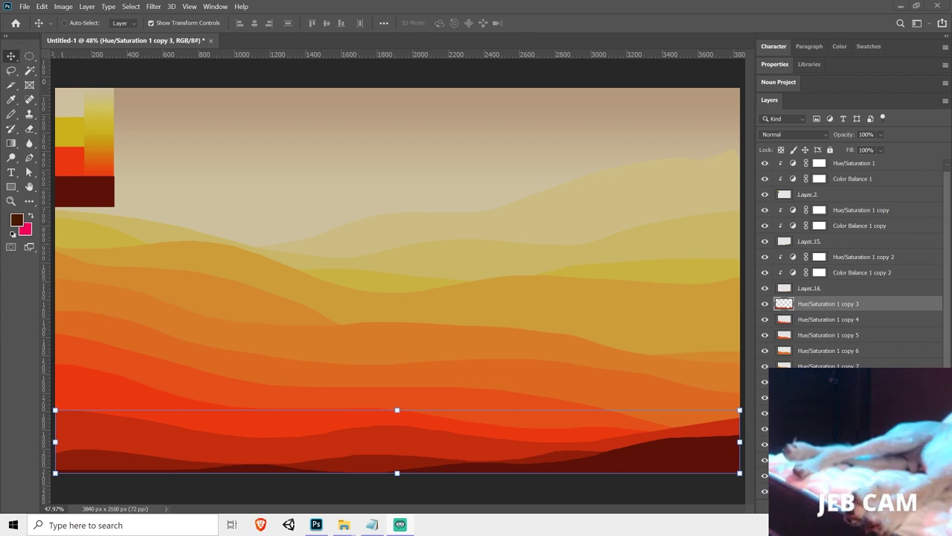
click(839, 288)
shift+click(845, 257)
right_click(831, 266)
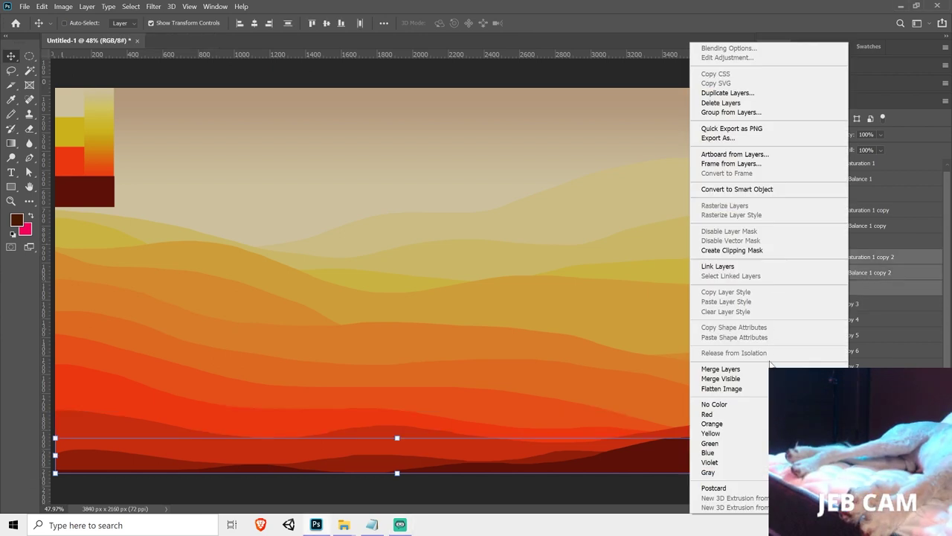
click(772, 366)
Merge hill Layer 15 and the palette swatches on Layer 2, each separately with its own clipped color adjustments
click(842, 246)
shift+click(848, 218)
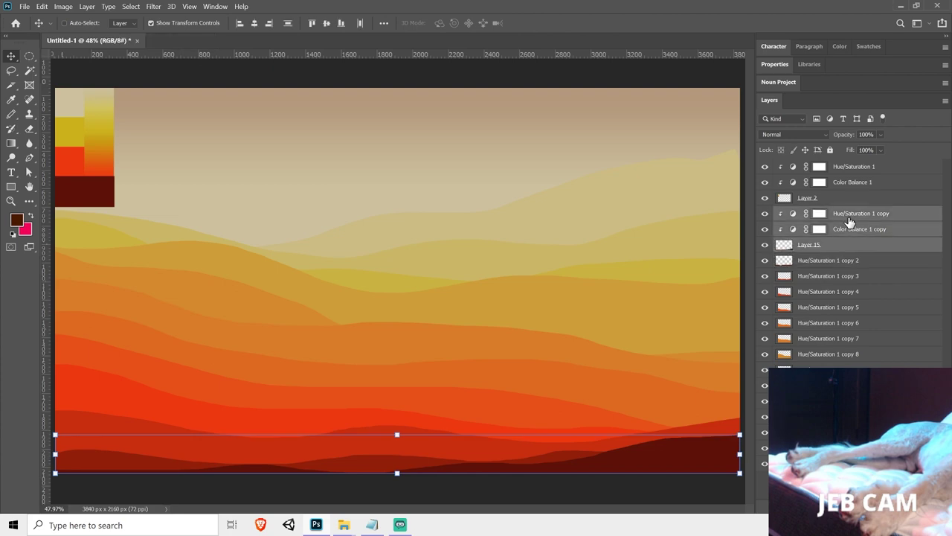
right_click(848, 217)
click(715, 368)
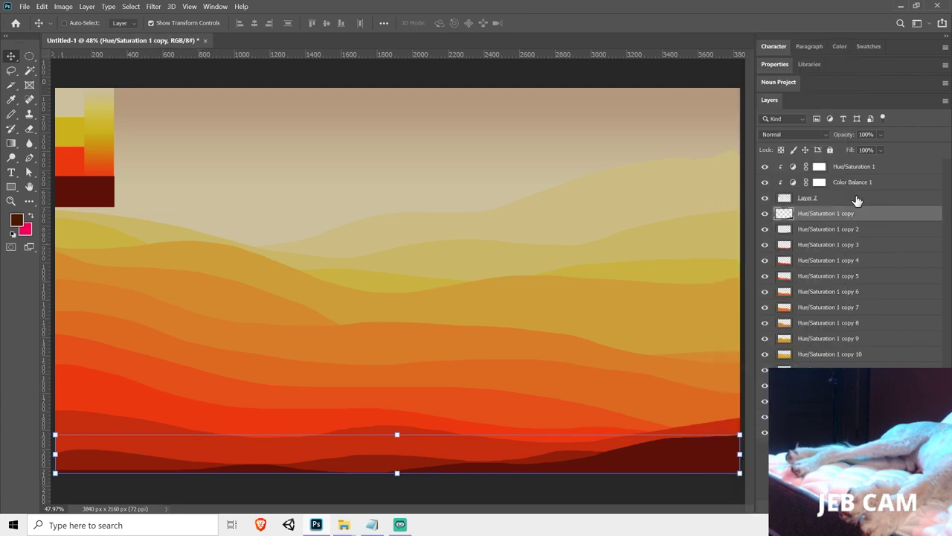
click(857, 197)
shift+click(839, 166)
right_click(837, 169)
click(744, 368)
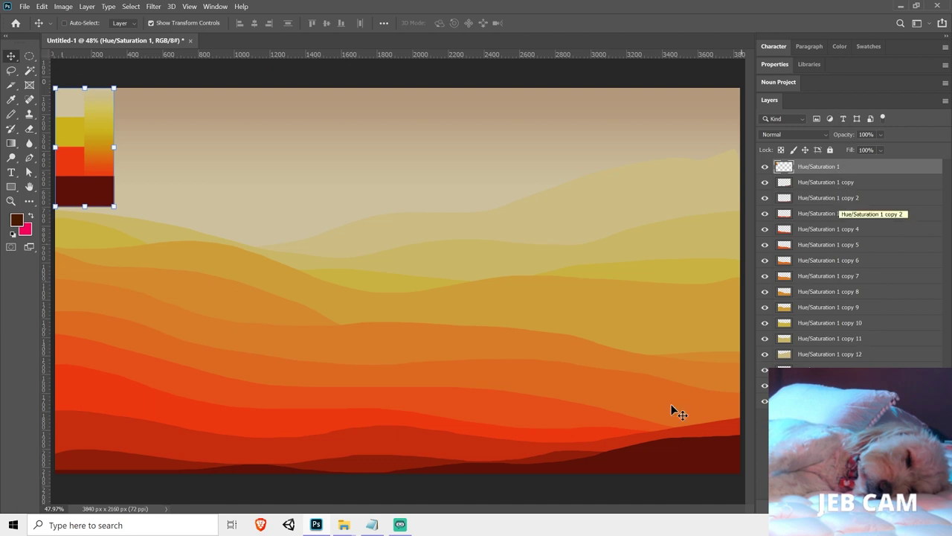
Add a new empty layer directly above the "Hue/Saturation 1 copy 3" hill layer
ctrl+click(666, 454)
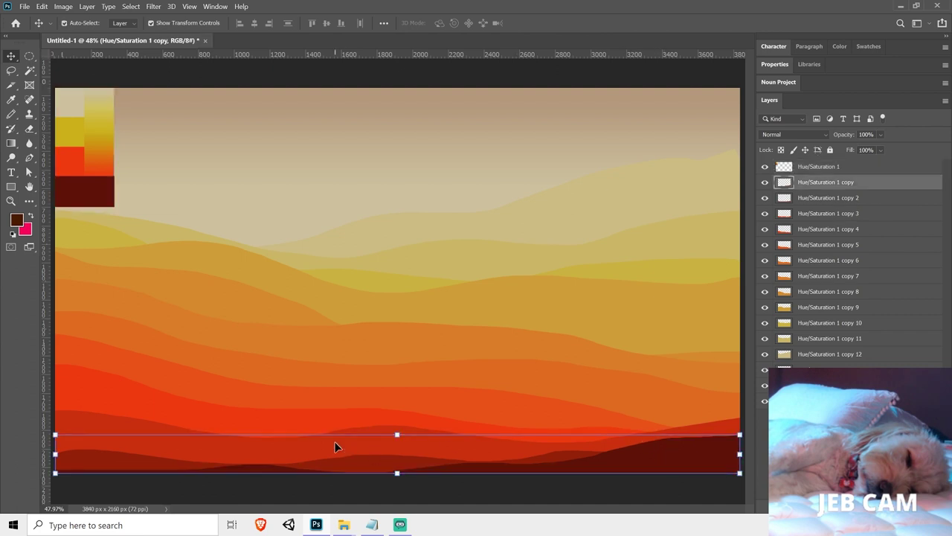
ctrl+click(124, 410)
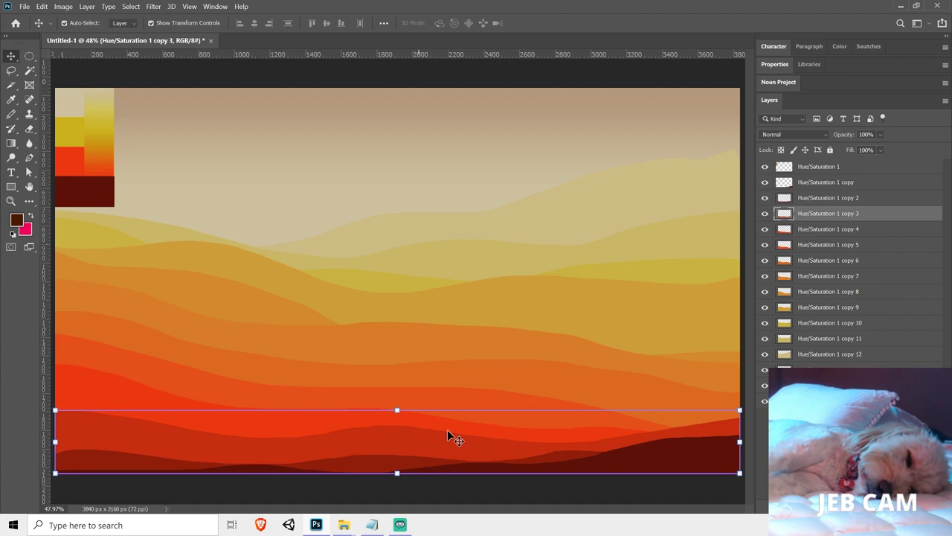
key(ctrl)
key(ctrl+shift+alt+n)
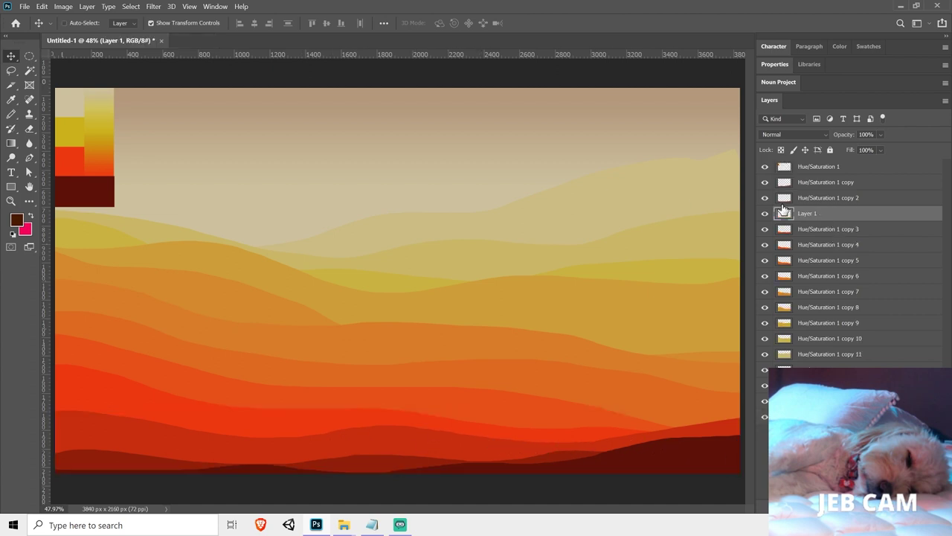
Make a small circular selection above the lower-left red hill and fill it with dark brown 491800 as a figure's head
click(27, 57)
key(z)
click(218, 423)
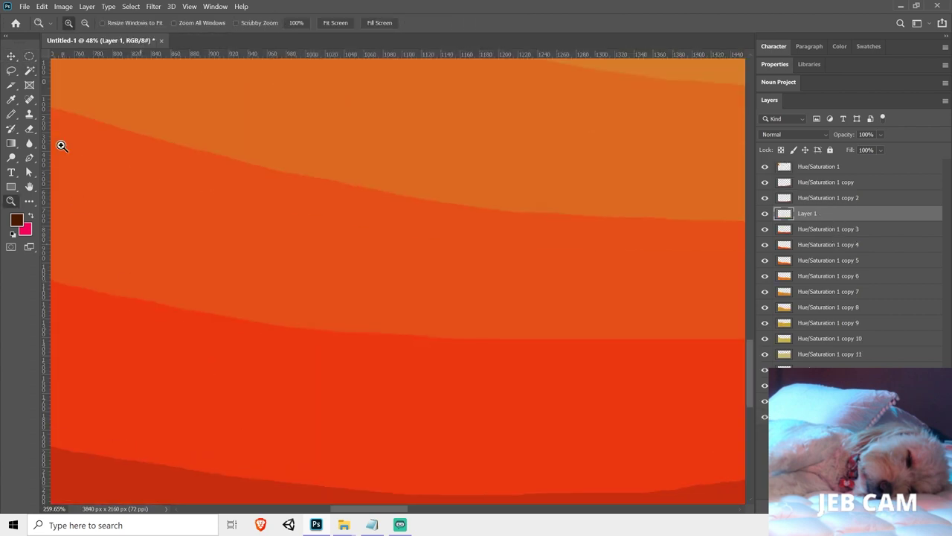
click(27, 58)
mouse_move(305, 270)
mouse_down()
mouse_move(315, 276)
mouse_move(325, 260)
mouse_up()
click(11, 143)
right_click(11, 143)
click(59, 153)
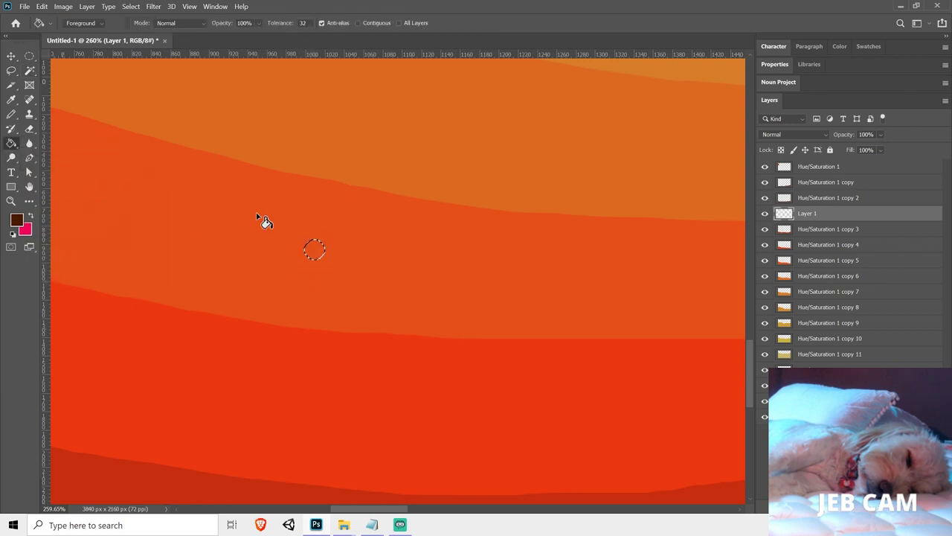
click(314, 249)
key(ctrl+d)
Outline a flowing body below the head with the Lasso, ending on the red hill's crest, and fill it with dark brown
click(12, 71)
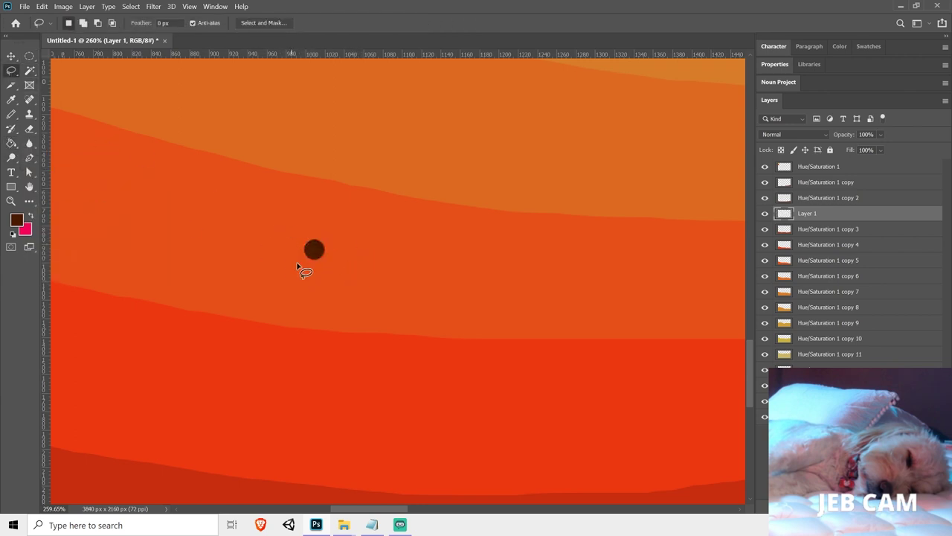
mouse_move(313, 259)
mouse_down()
mouse_move(282, 298)
mouse_move(259, 305)
mouse_move(301, 332)
mouse_move(318, 308)
mouse_move(314, 257)
mouse_up()
click(11, 142)
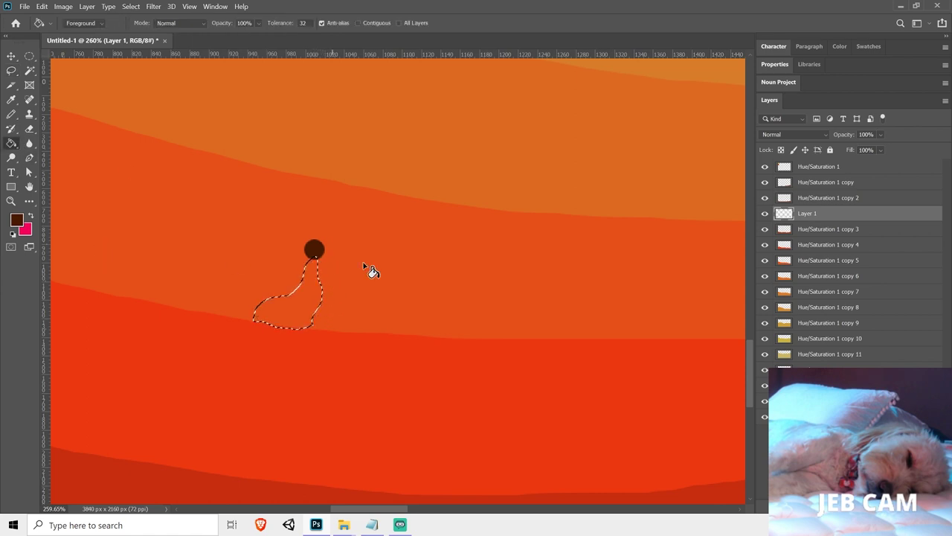
click(301, 296)
key(ctrl+d)
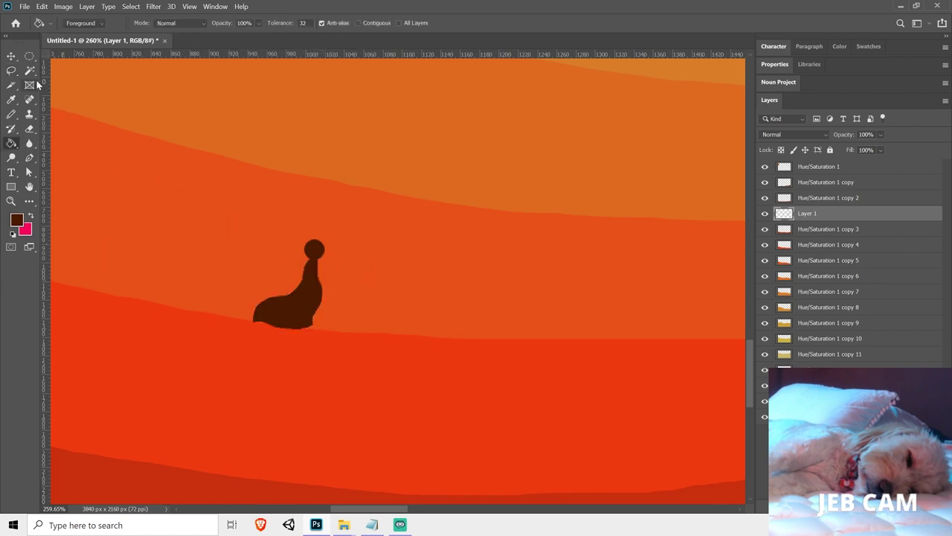
Lasso a small wind-blown wisp of hair behind the head, extend it toward the head, and fill it with dark brown
key(l)
drag(301, 256, 285, 265)
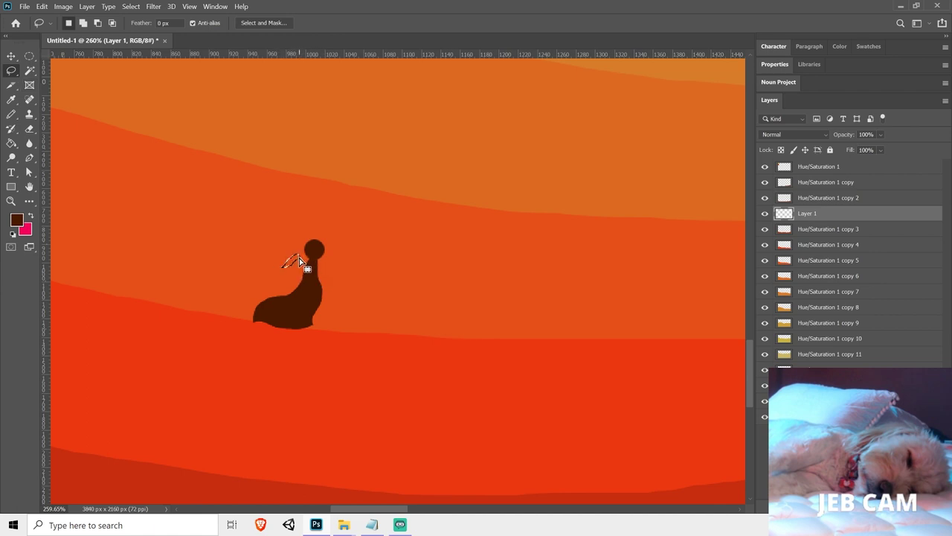
key(g)
click(294, 264)
key(ctrl+d)
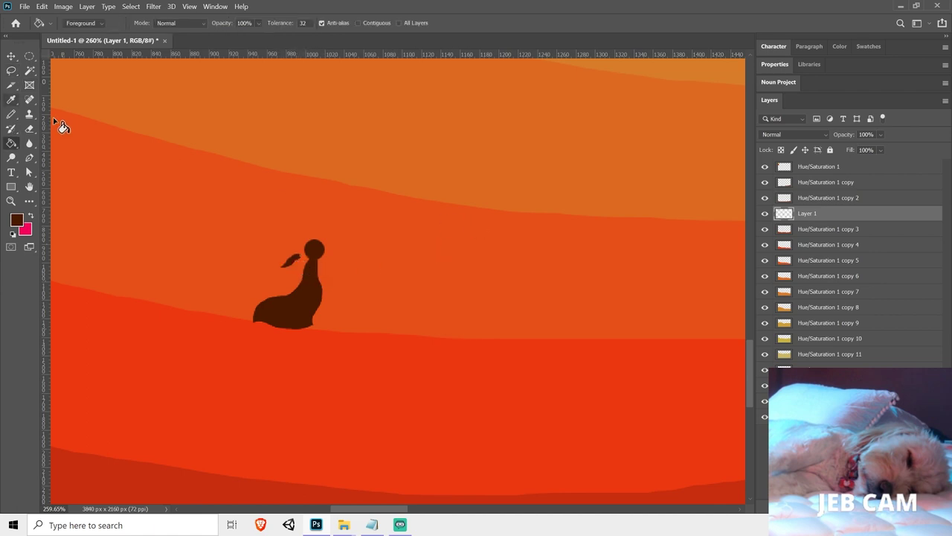
key(l)
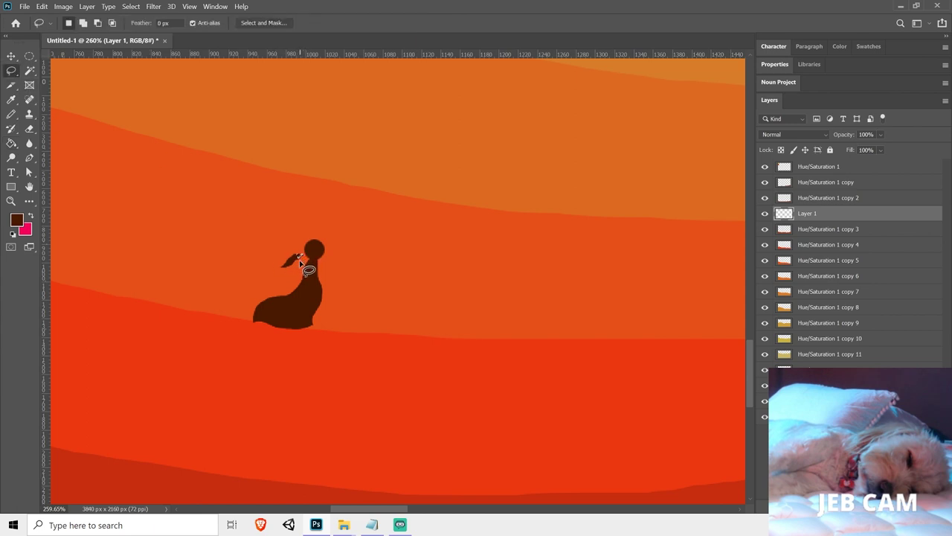
key(g)
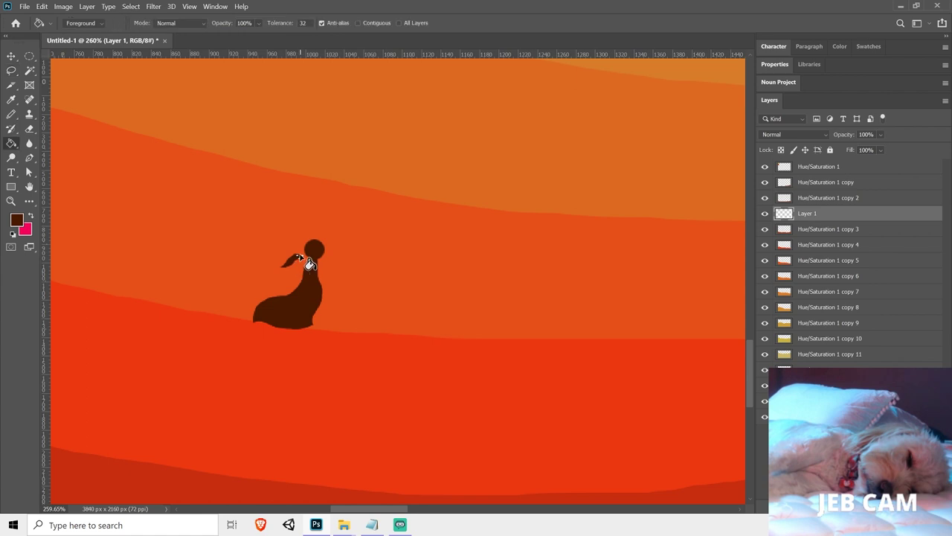
click(316, 257)
Add a new layer above the figure and sample the pale beige of the distant background as the foreground color
click(11, 116)
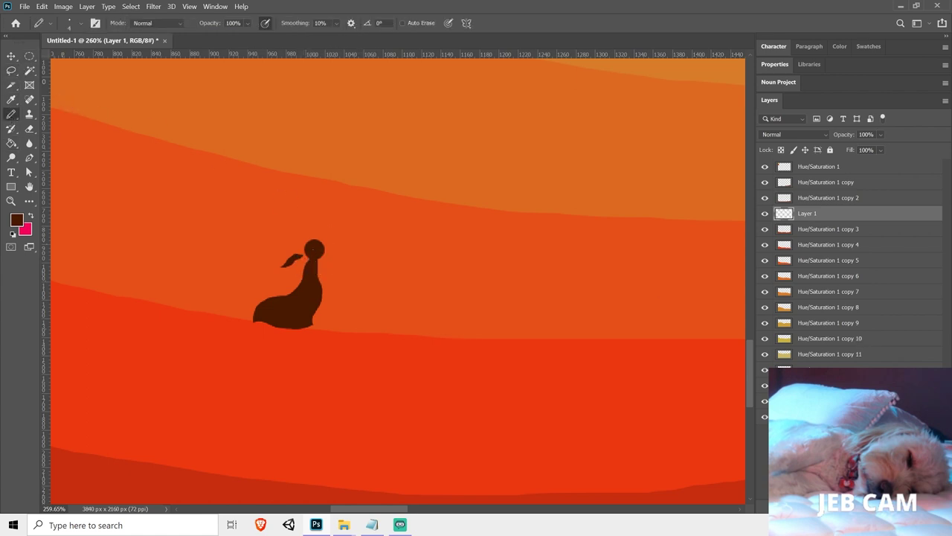
key(ctrl+shift+alt+n)
click(16, 220)
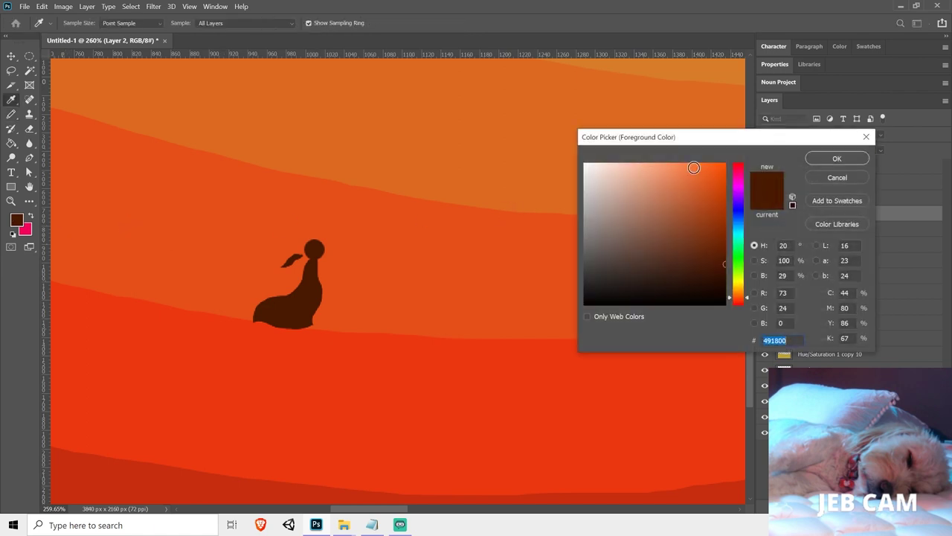
click(809, 179)
key(ctrl+minus)
key(ctrl+minus)
key(ctrl+minus)
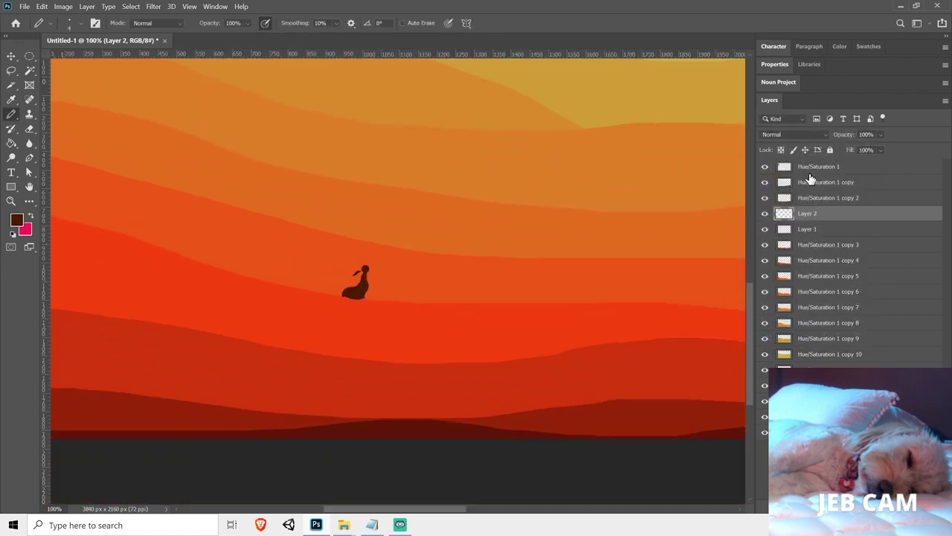
key(ctrl+minus)
key(ctrl+minus)
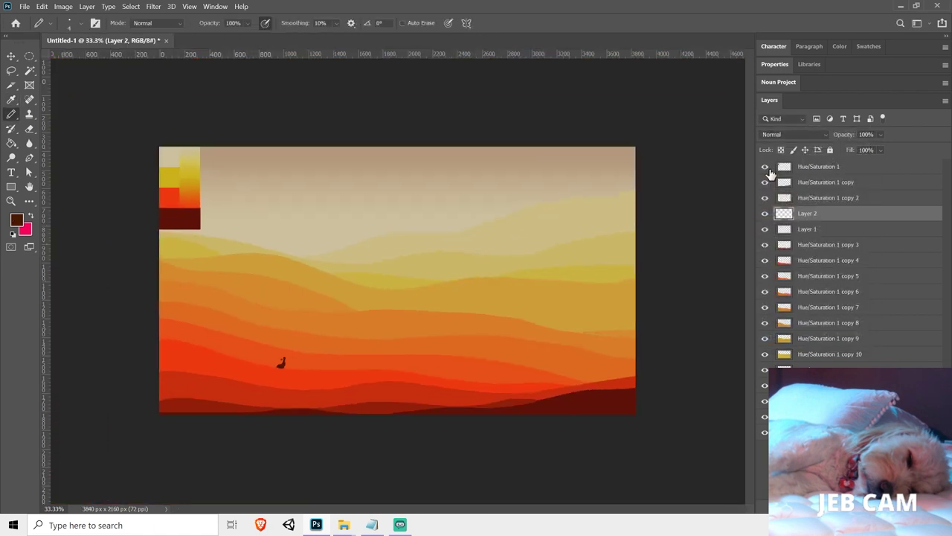
key(i)
drag(336, 235, 324, 240)
Draw two small beige eyes on the figure's head with the Pencil tool
key(z)
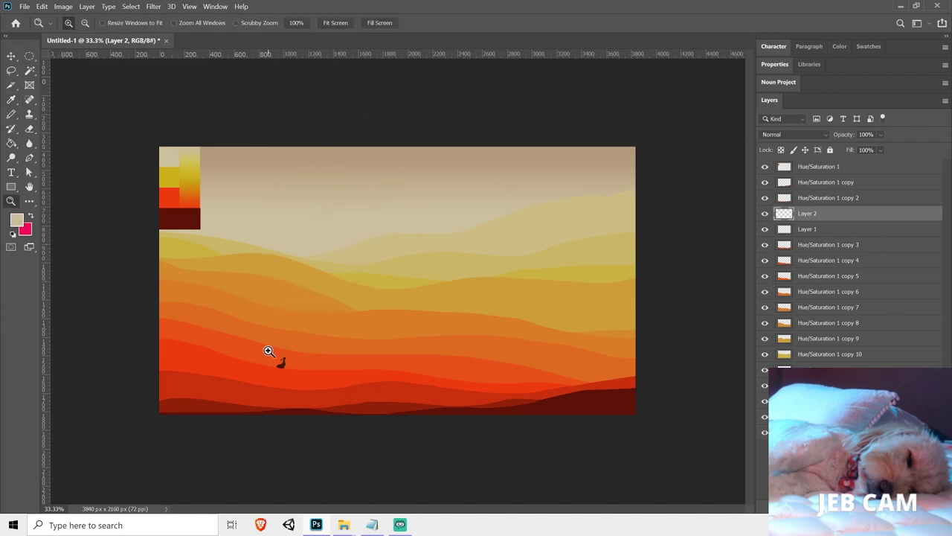
drag(269, 349, 311, 380)
click(16, 117)
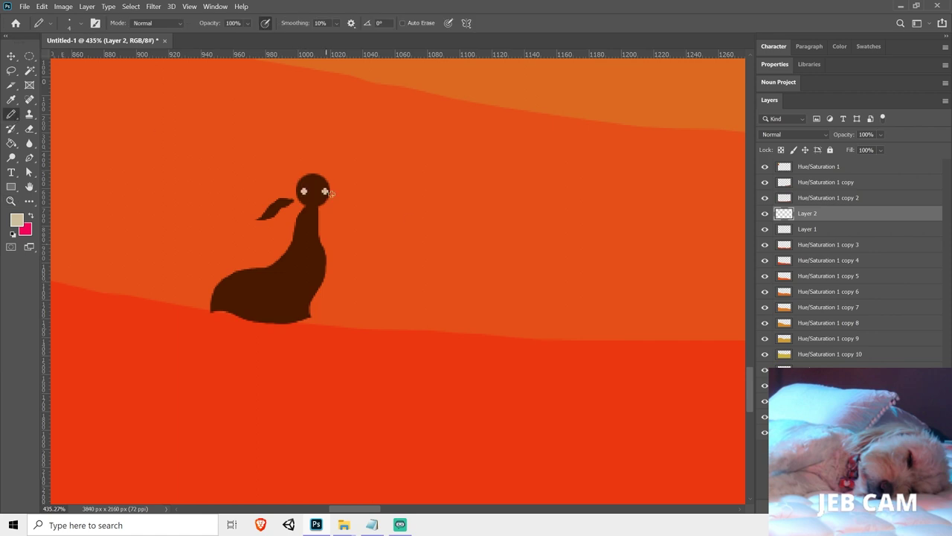
Merge the eyes on Layer 2 with the figure on Layer 1 into one layer
key(v)
shift+click(848, 230)
right_click(848, 229)
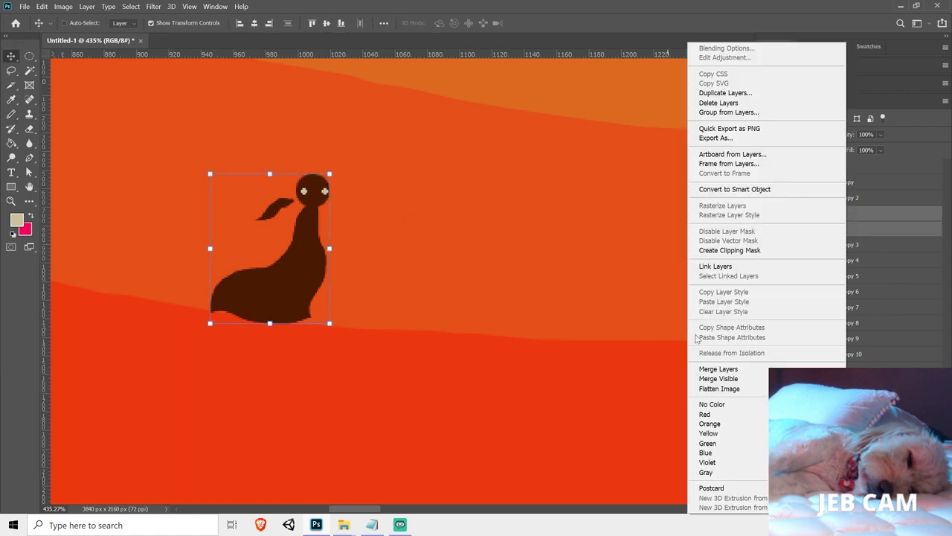
click(709, 369)
key(ctrl+minus)
key(ctrl+minus)
key(ctrl+minus)
key(ctrl+minus)
key(ctrl+minus)
key(ctrl+minus)
key(ctrl+minus)
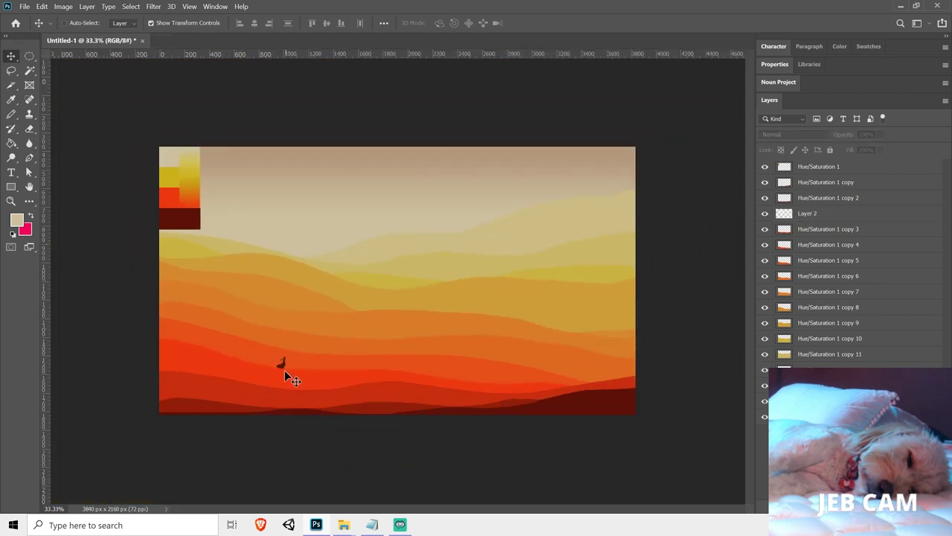
Reposition the small figure slightly along the red hill's crest, and deselect its layer
drag(283, 367, 322, 368)
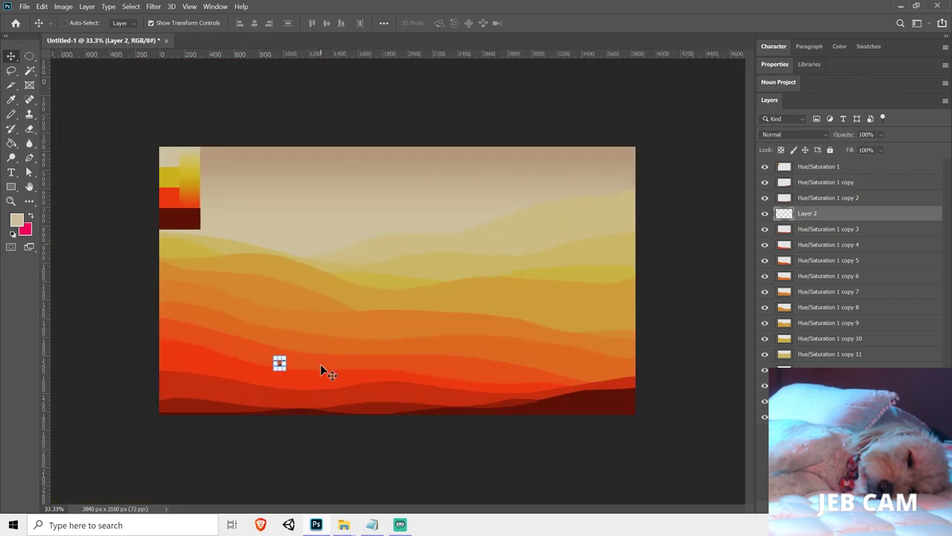
click(415, 474)
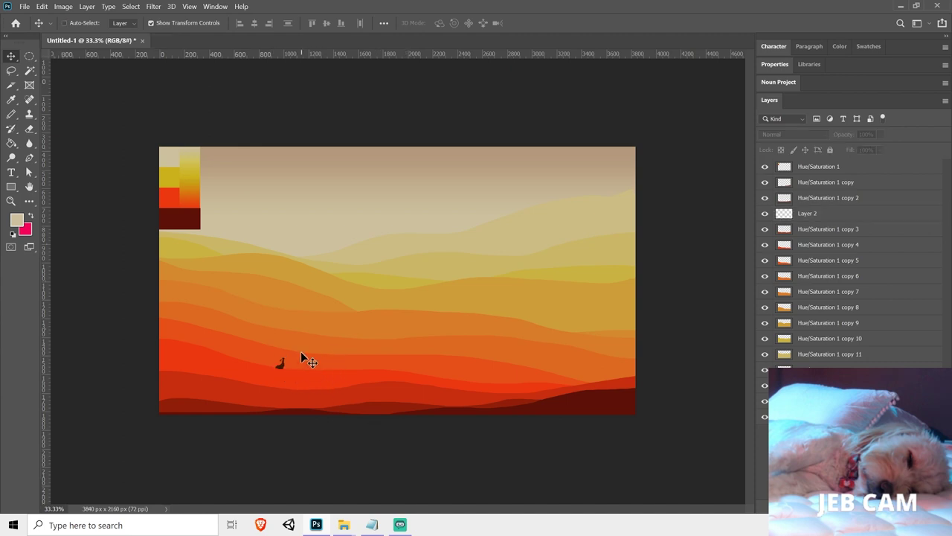
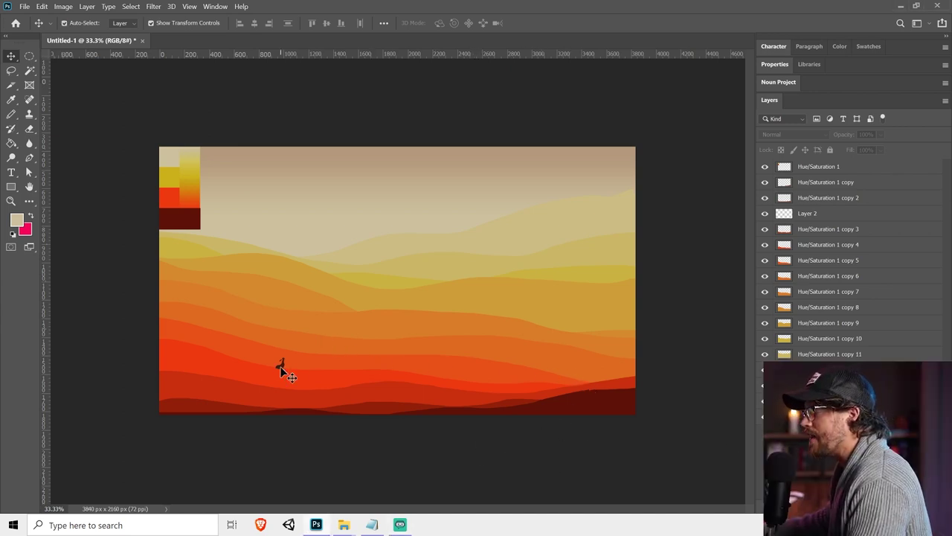
drag(281, 368, 336, 379)
click(409, 449)
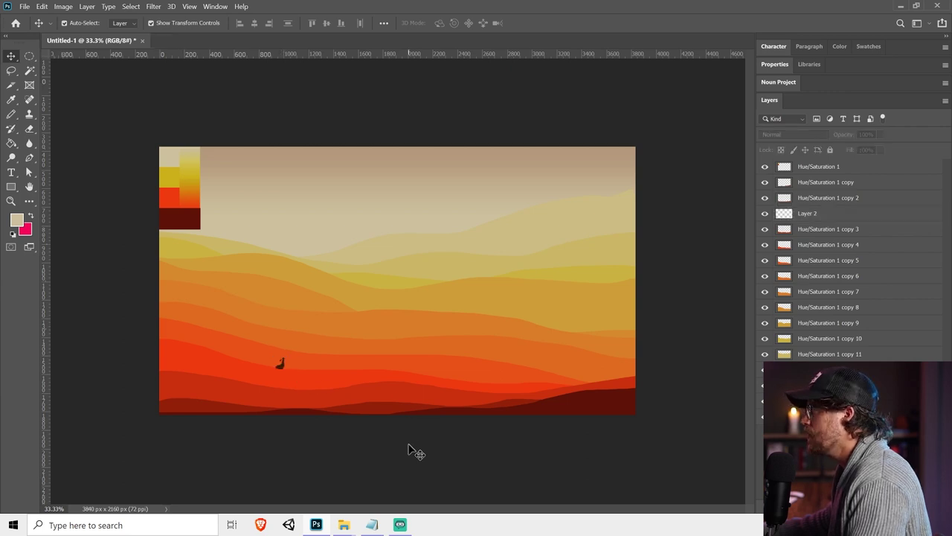
On the Hue/Saturation 1 copy layer, lasso a jagged grass-like outline along the maroon foreground hill's crest, across the full canvas width
key(ctrl)
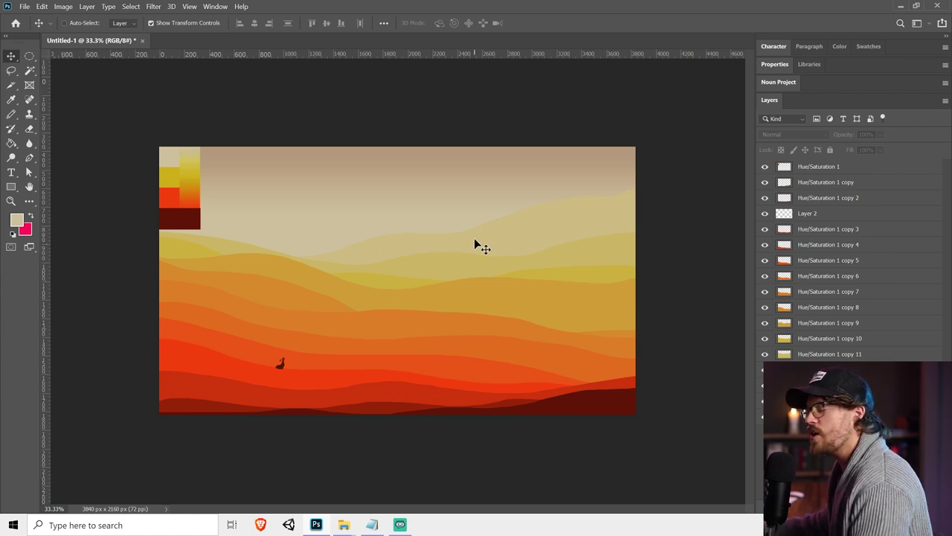
click(607, 402)
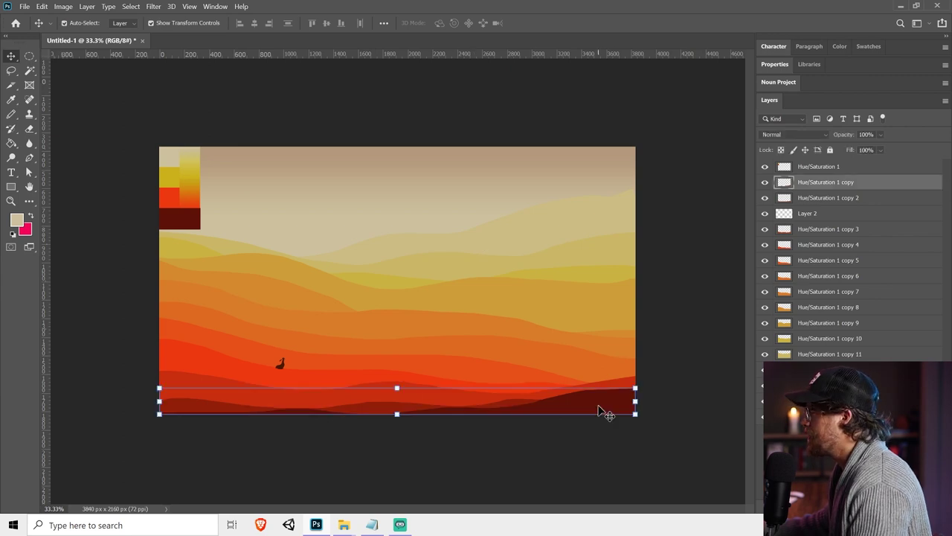
key(ctrl+plus)
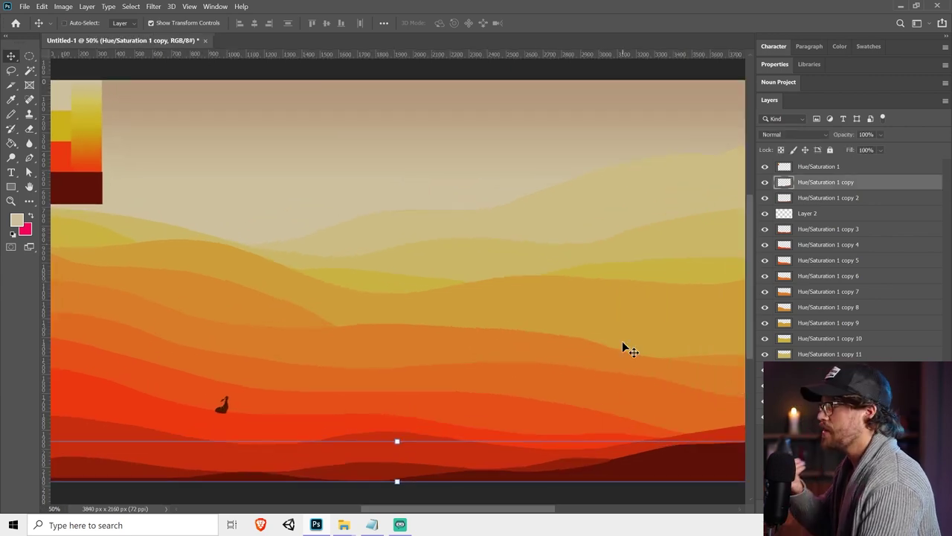
click(11, 70)
scroll(597, 331, down, 2)
scroll(292, 400, left, 1)
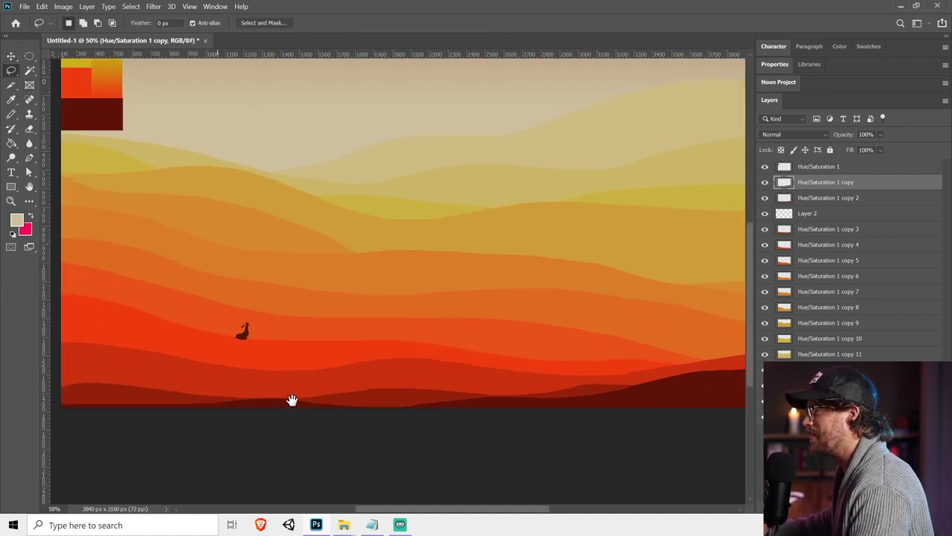
scroll(292, 400, left, 3)
mouse_move(171, 407)
mouse_down()
mouse_move(558, 404)
mouse_move(643, 389)
mouse_move(706, 409)
mouse_up()
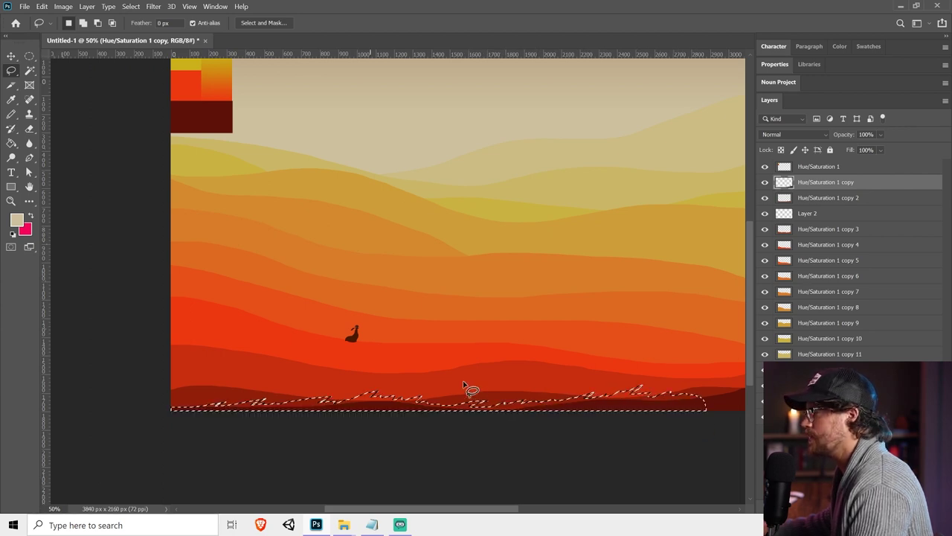
drag(530, 356, 159, 342)
mouse_move(325, 394)
mouse_down()
mouse_move(495, 336)
mouse_move(488, 345)
mouse_move(521, 337)
mouse_move(557, 395)
mouse_move(272, 474)
mouse_up()
Sample the foreground hill's dark maroon, fill the grass selection with it using the Paint Bucket, and deselect
key(i)
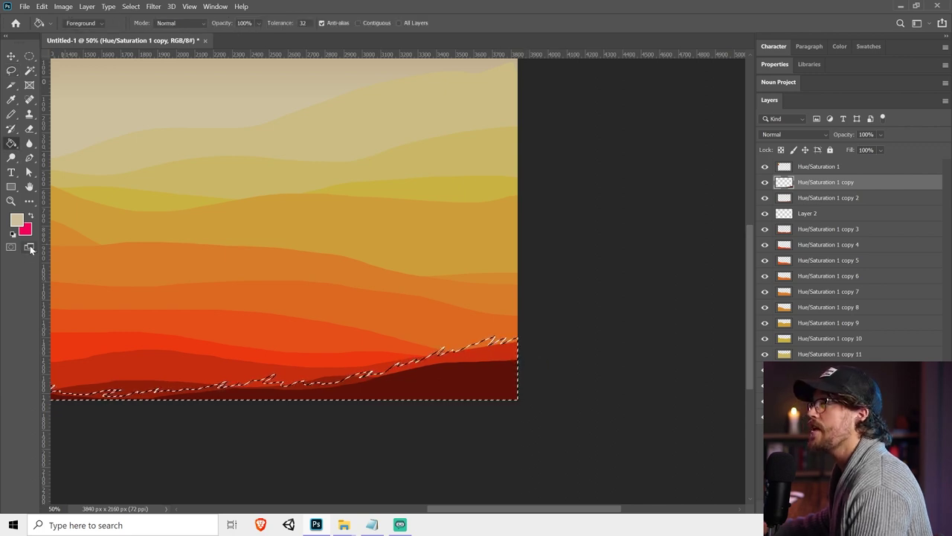
click(16, 219)
click(840, 178)
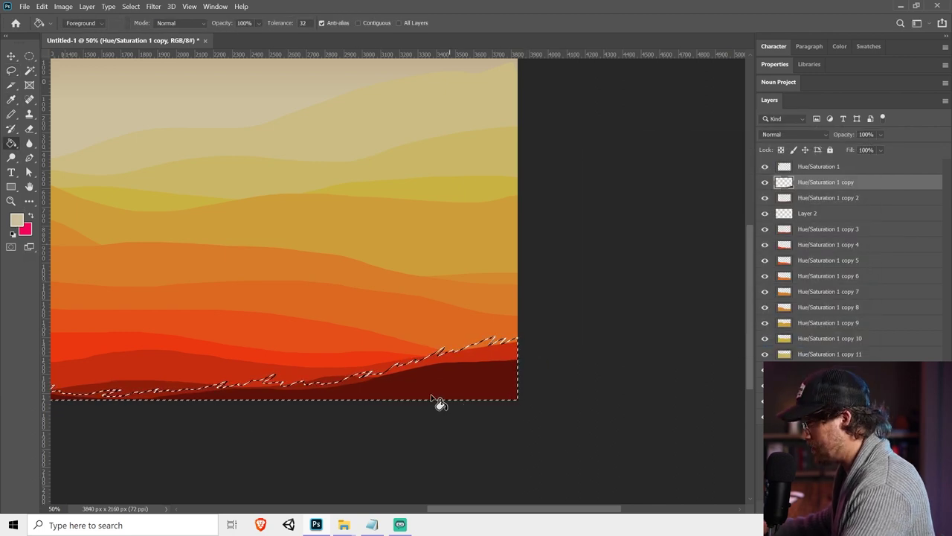
alt+click(429, 385)
click(483, 375)
key(g)
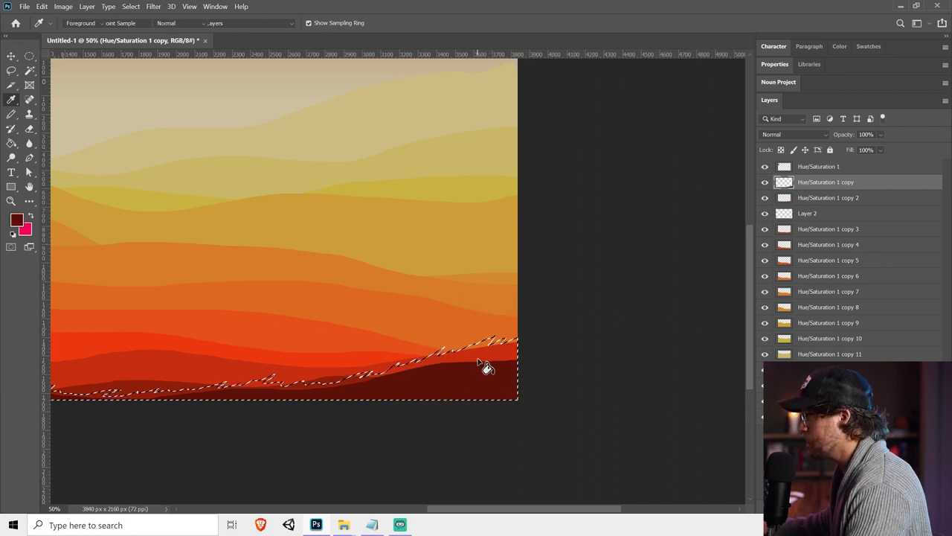
click(484, 365)
drag(250, 401, 482, 389)
key(ctrl+d)
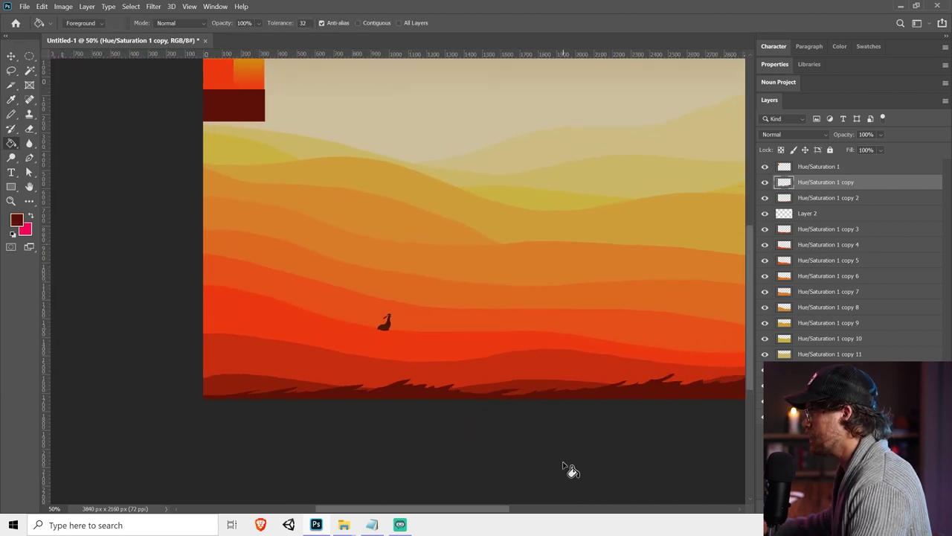
On the Hue/Saturation 1 copy 2 layer, lasso a jagged grass outline along the second hill's crest, enclosing it down to the canvas bottom
key(ctrl+0)
key(ctrl+minus)
key(ctrl+minus)
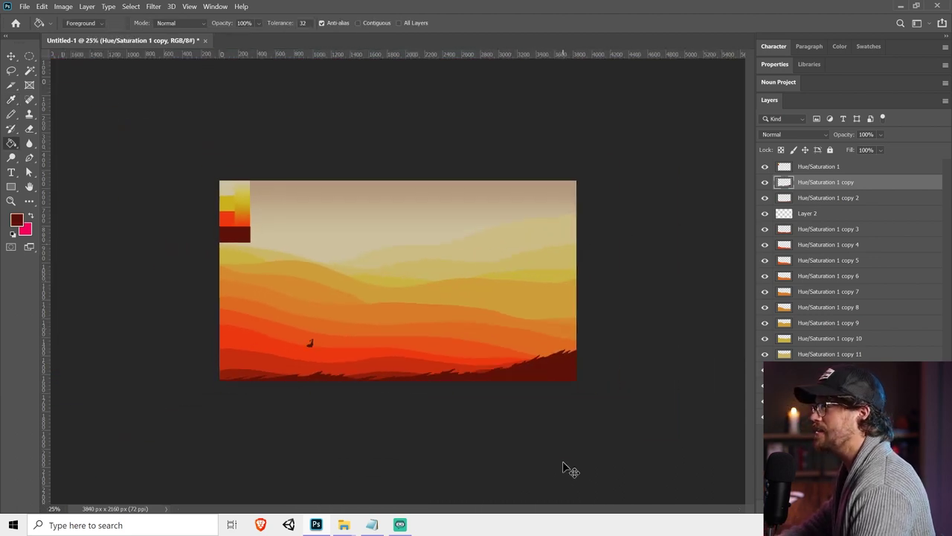
key(ctrl+plus)
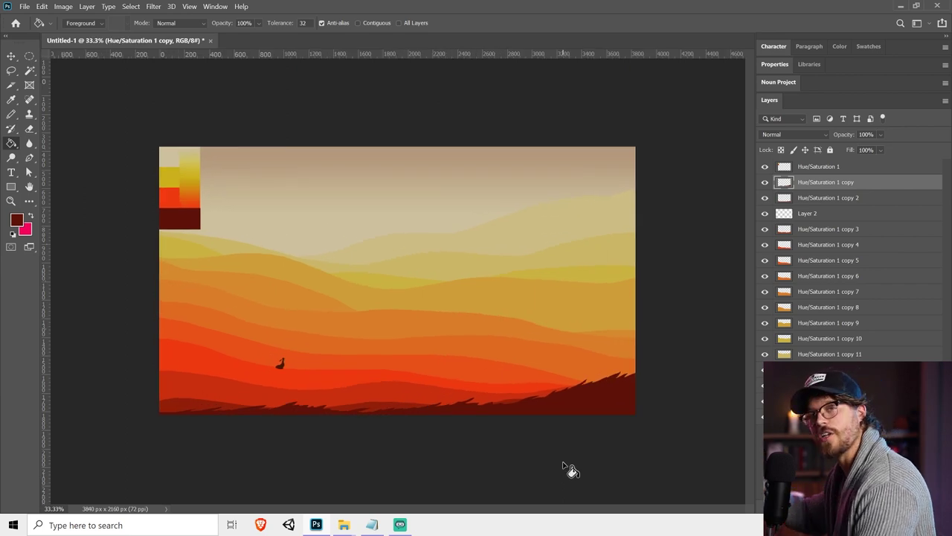
key(ctrl)
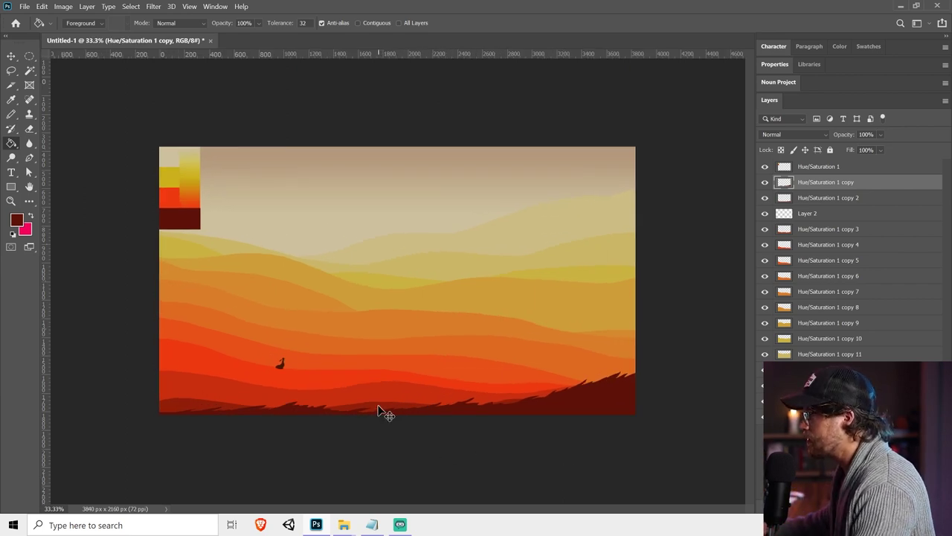
key(v)
click(389, 412)
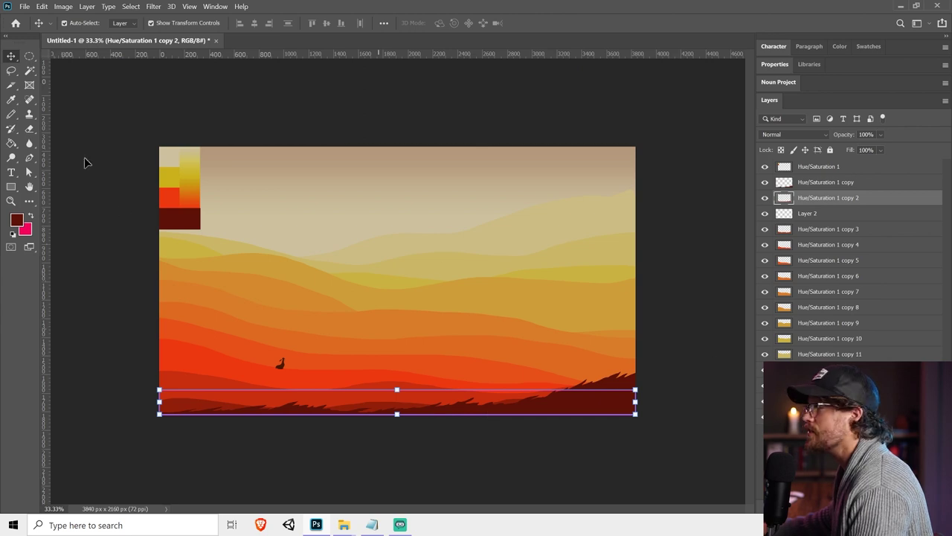
key(l)
mouse_move(157, 402)
mouse_down()
mouse_move(481, 403)
mouse_move(644, 384)
mouse_move(712, 472)
mouse_up()
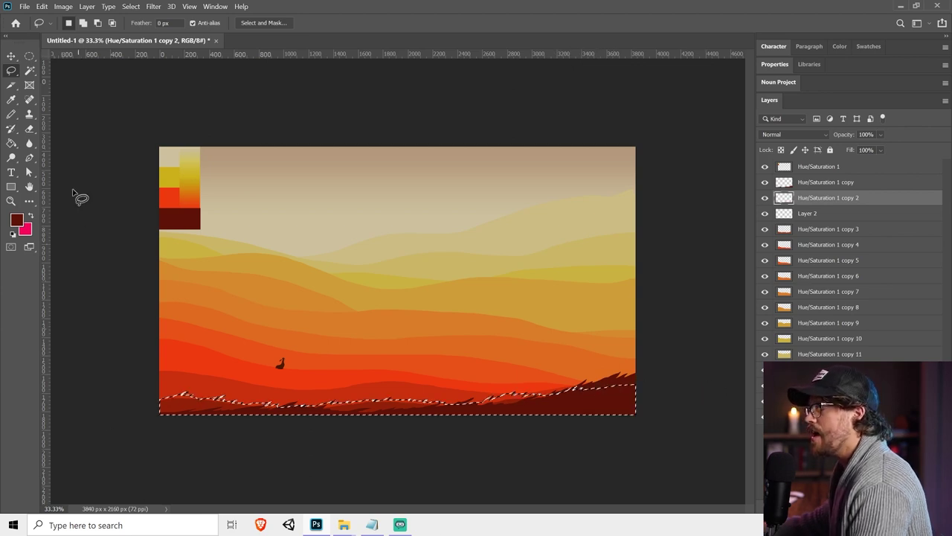
Fill the second hill's grass selection with its own sampled dark red, and deselect
key(i)
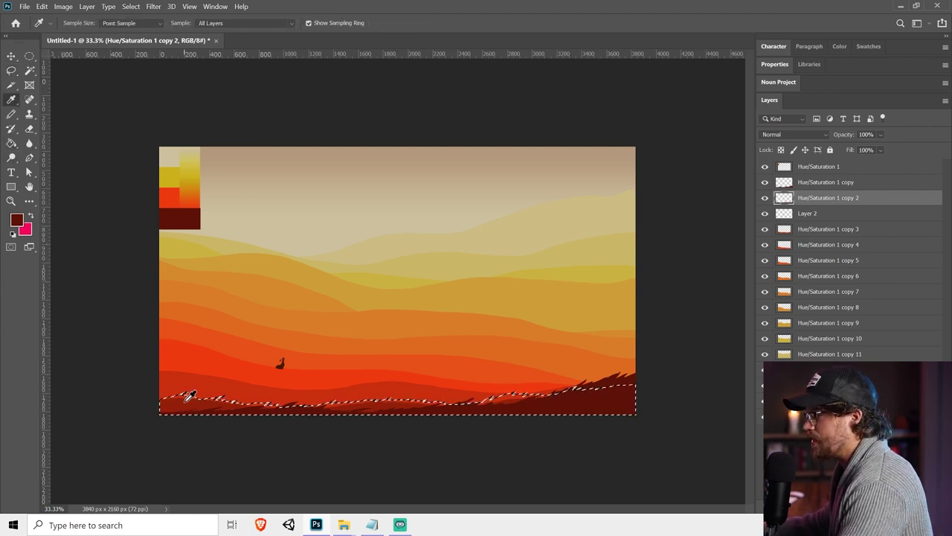
click(189, 396)
key(g)
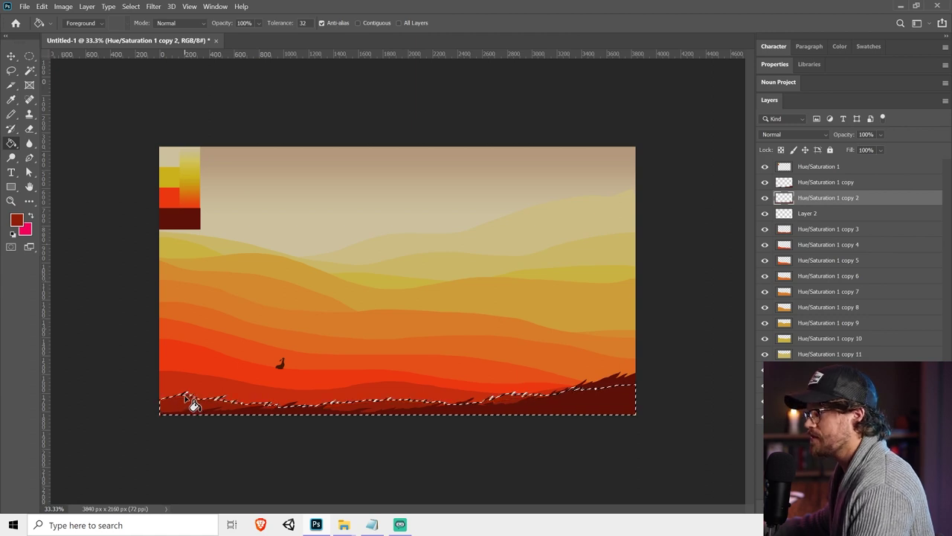
key(ctrl+d)
Add a new layer above Hue/Saturation 1 copy 3 and lasso a jagged grass outline along the third hill's crest
key(v)
click(270, 402)
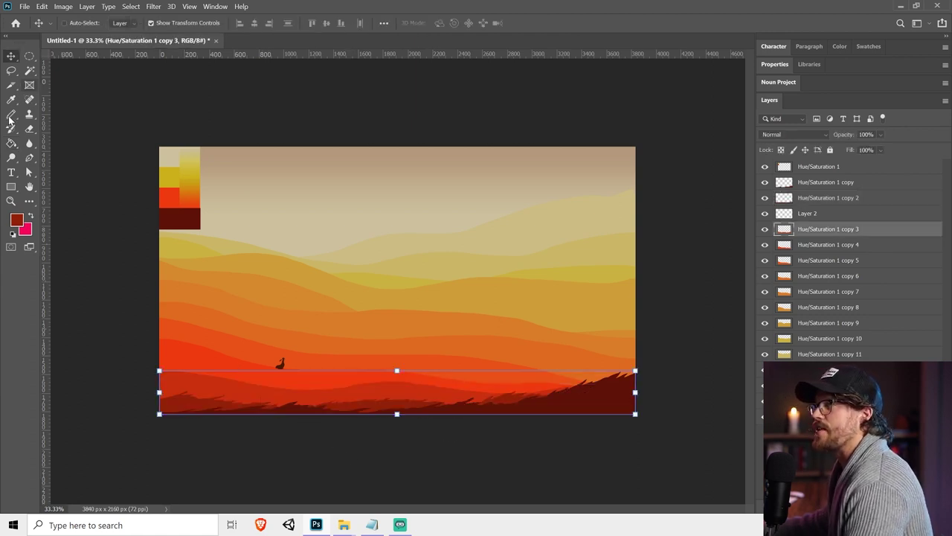
click(11, 70)
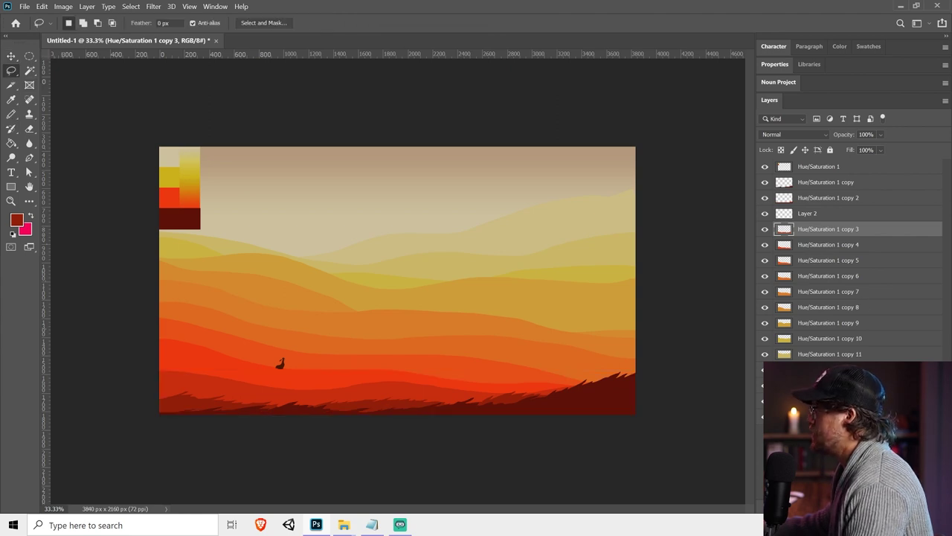
key(ctrl+shift+alt+n)
mouse_move(154, 367)
mouse_down()
mouse_move(231, 369)
mouse_move(220, 372)
mouse_move(294, 387)
mouse_move(380, 381)
mouse_up()
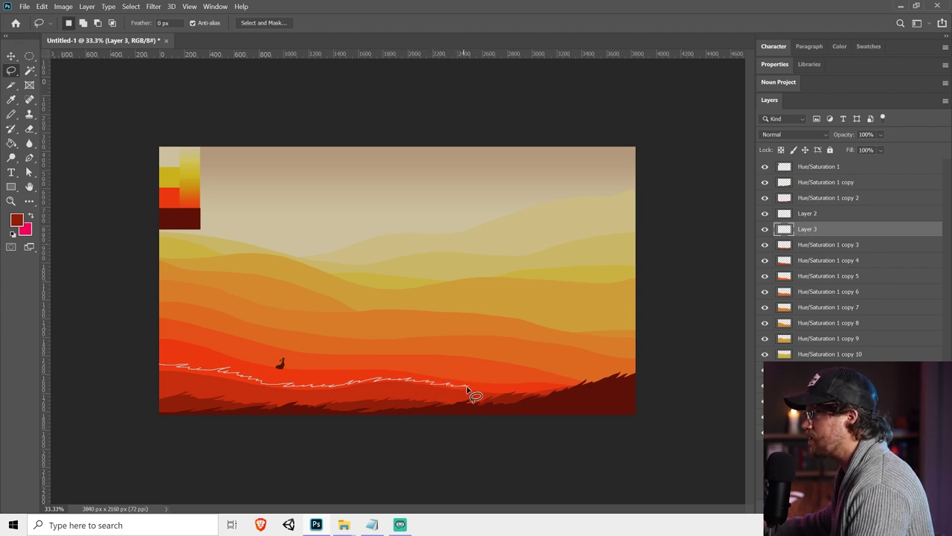
mouse_move(495, 390)
mouse_down()
mouse_move(665, 384)
mouse_move(542, 415)
mouse_move(159, 379)
mouse_move(160, 413)
mouse_up()
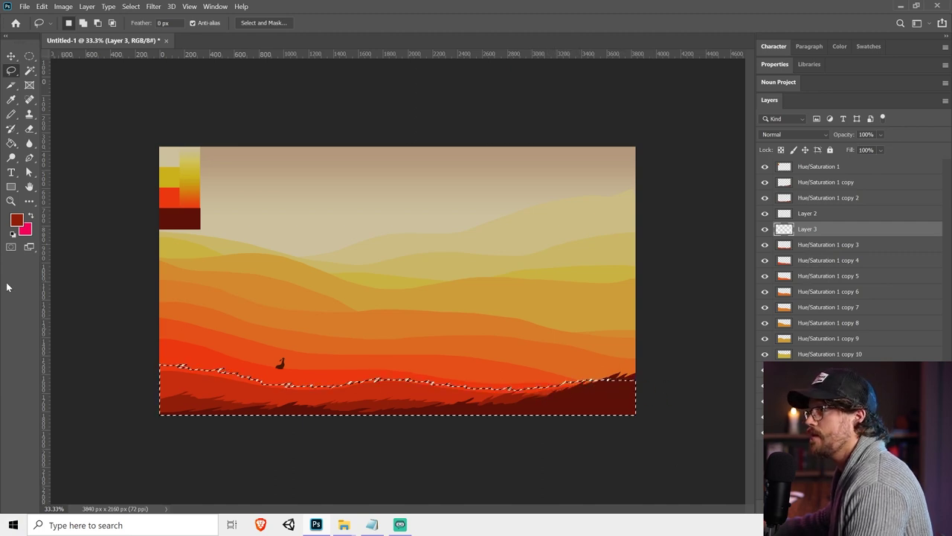
Fill the grass selection on Layer 3 with the red sampled from the third hill, and deselect
key(g)
key(i)
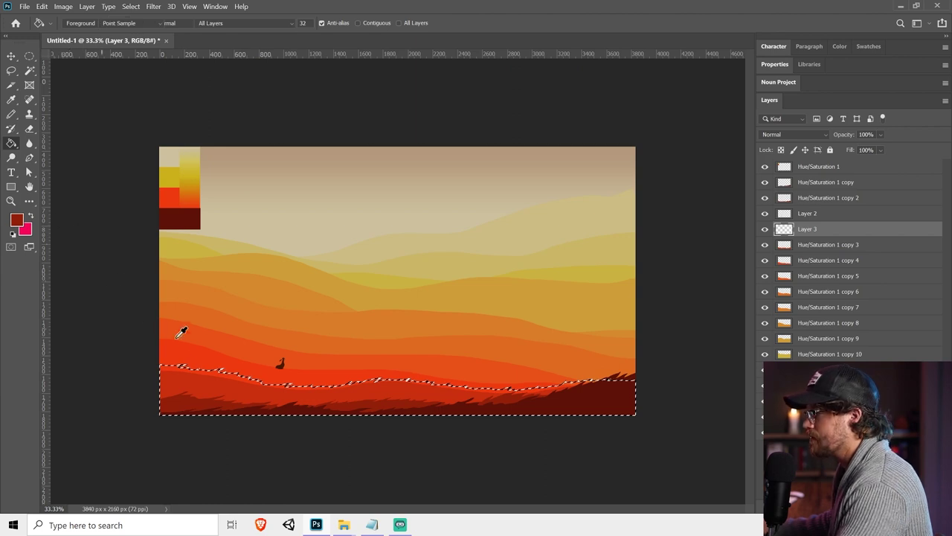
drag(195, 372, 208, 379)
key(g)
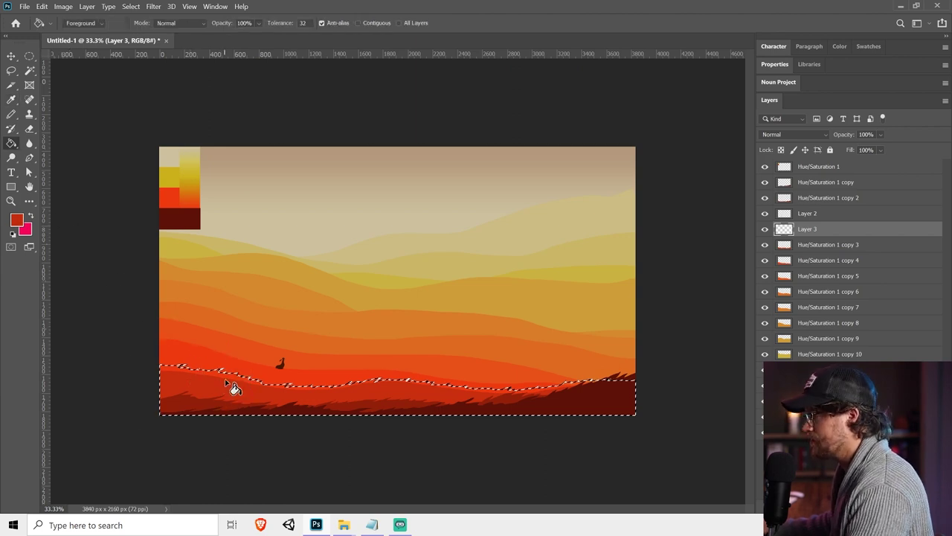
click(236, 384)
key(ctrl+d)
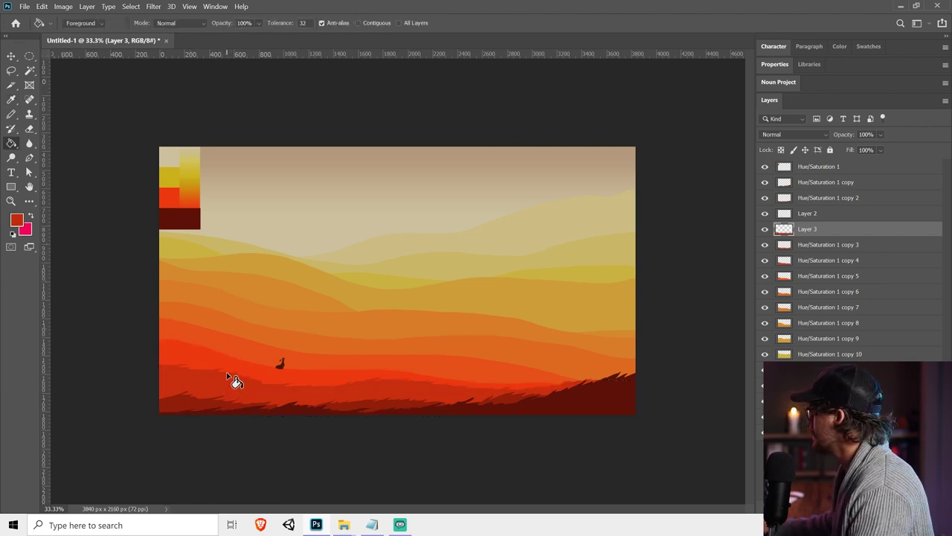
Move the figure's Layer 2 beneath Hue/Saturation 1 copy 4 so the figure sits behind the bright red hill
click(11, 70)
key(ctrl+t)
ctrl+click(309, 378)
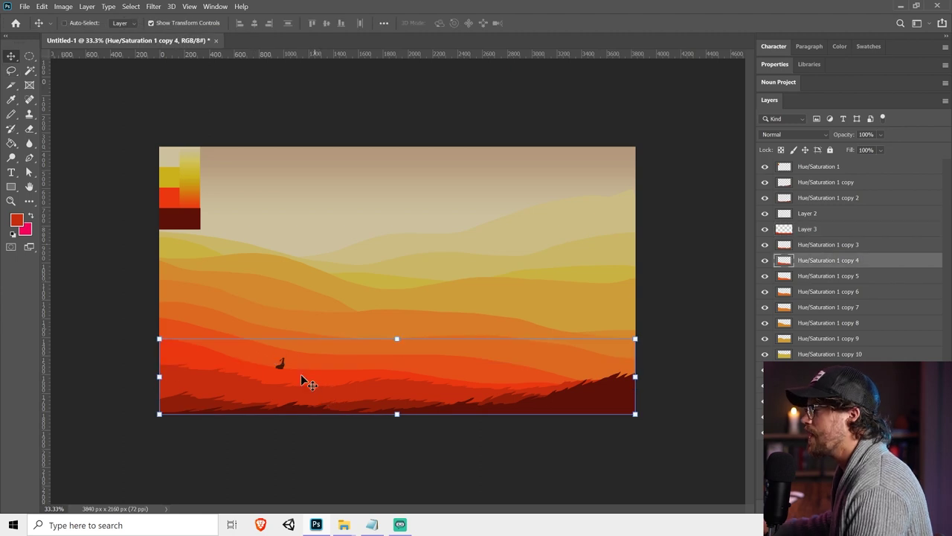
key(z)
drag(148, 324, 673, 442)
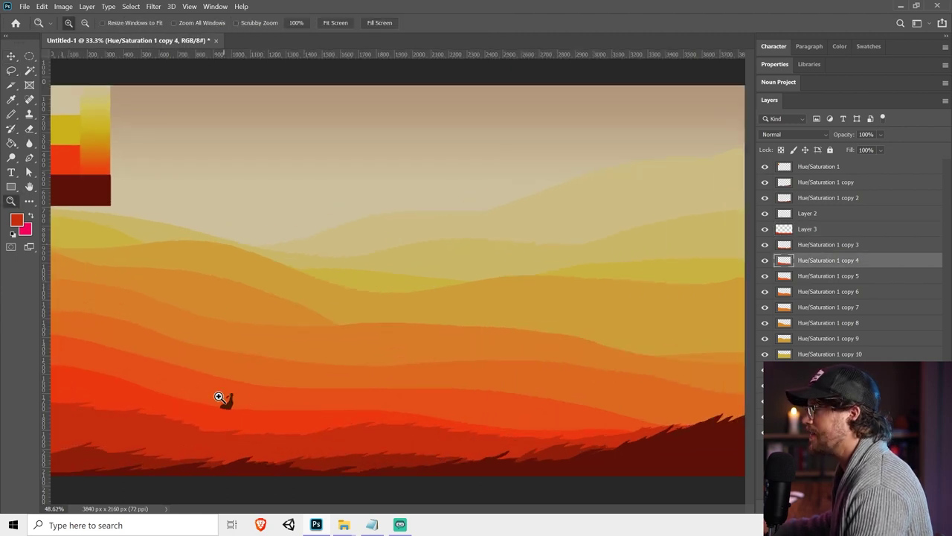
drag(137, 339, 578, 298)
key(v)
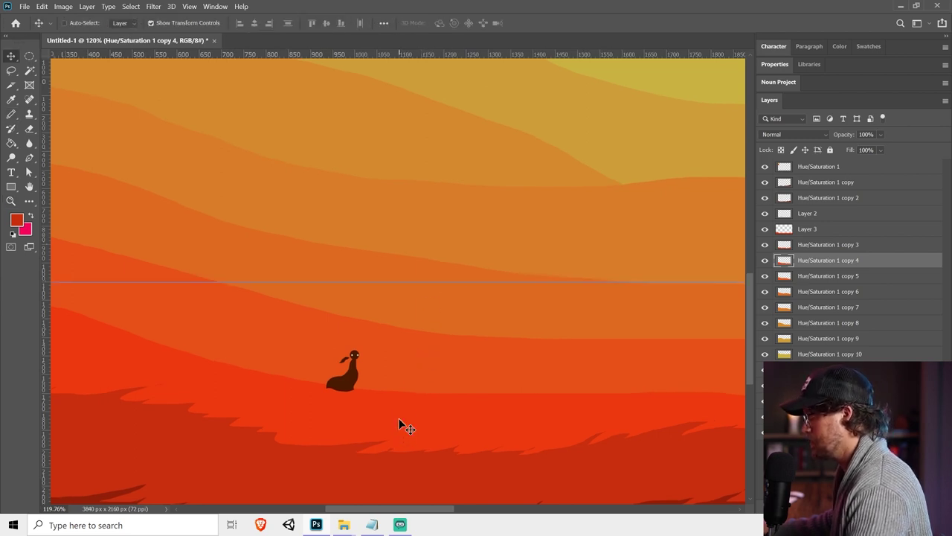
drag(828, 218, 805, 275)
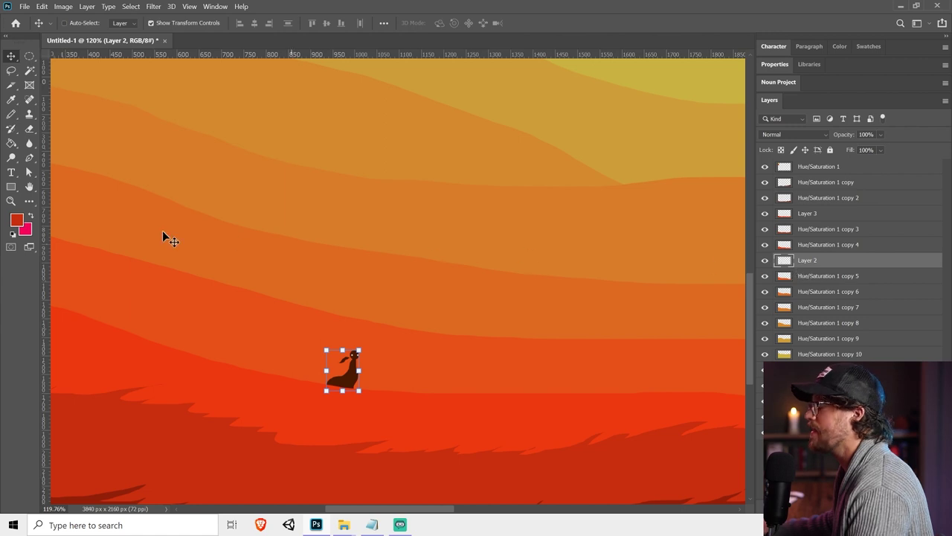
Make Hue/Saturation 1 copy 4 the active layer, toggling its visibility to check that it holds the bright red hill
click(15, 69)
mouse_move(186, 201)
mouse_down()
mouse_move(574, 289)
mouse_move(359, 258)
mouse_up()
click(781, 252)
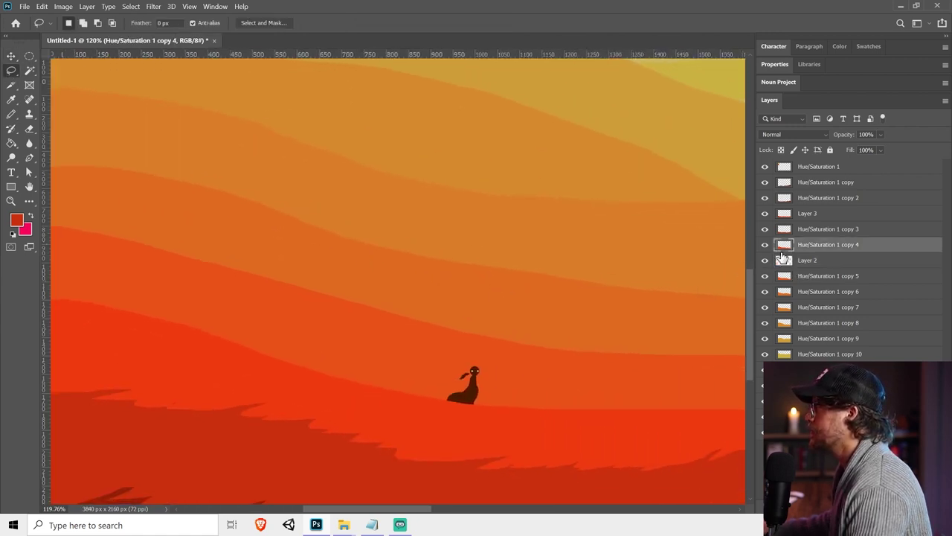
key(v)
click(459, 406)
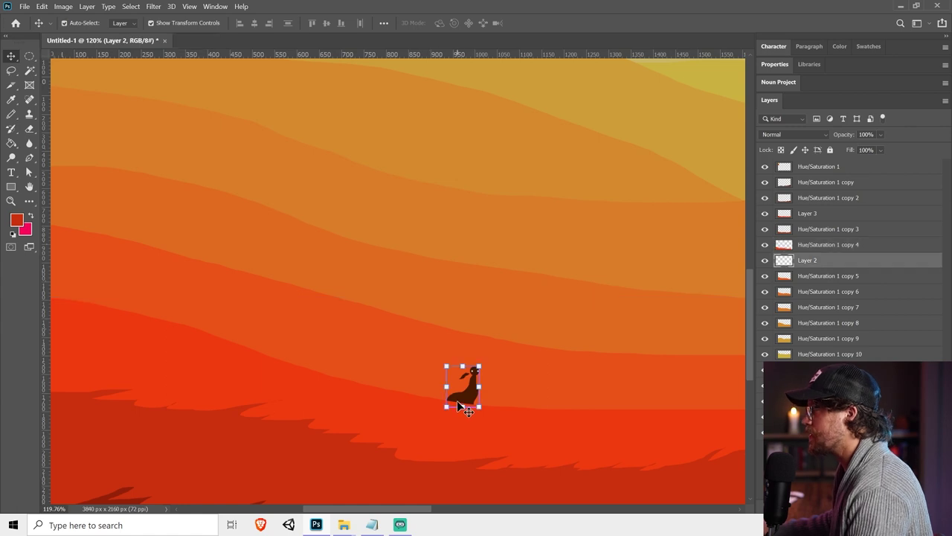
click(13, 71)
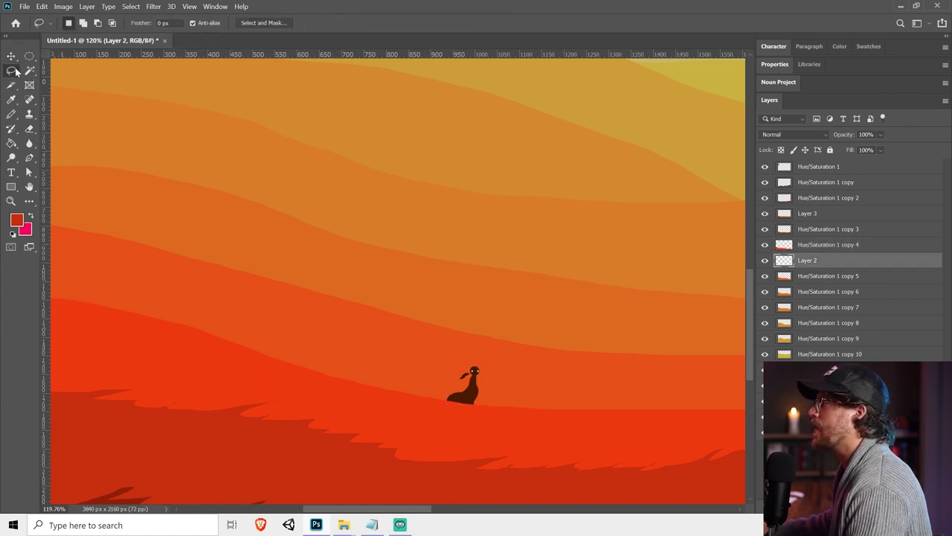
click(818, 230)
click(833, 248)
click(765, 244)
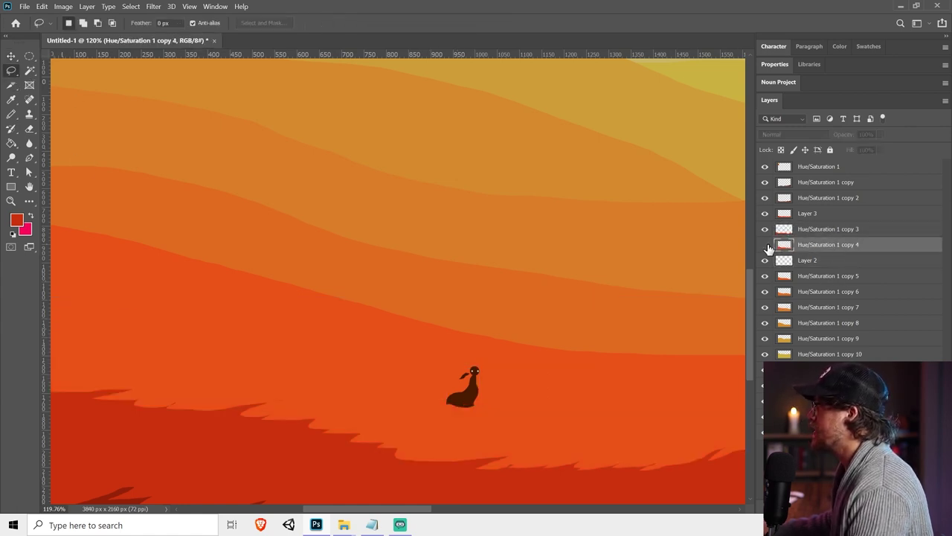
click(765, 245)
Lasso a jagged grass outline along the bright red hill's crest, from the canvas's left edge to beyond the figure
drag(224, 282, 372, 302)
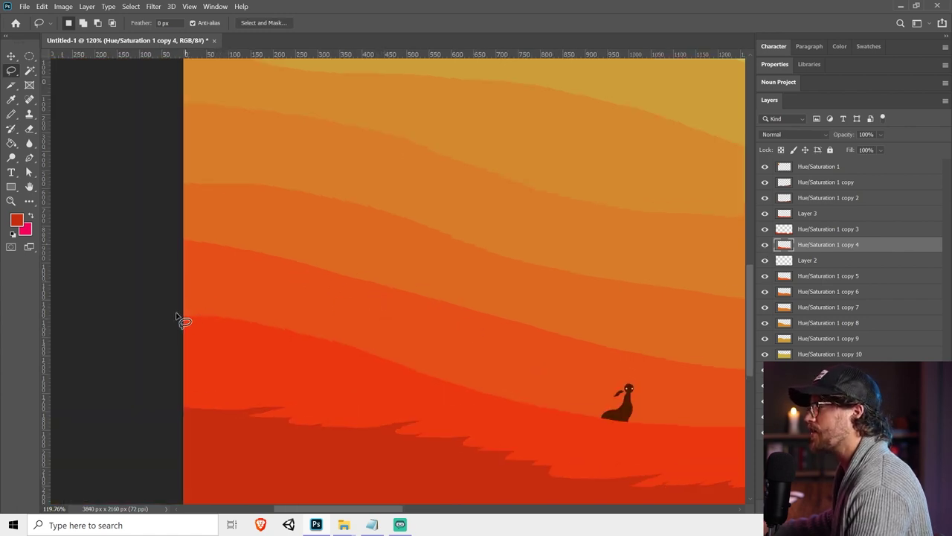
drag(178, 316, 214, 317)
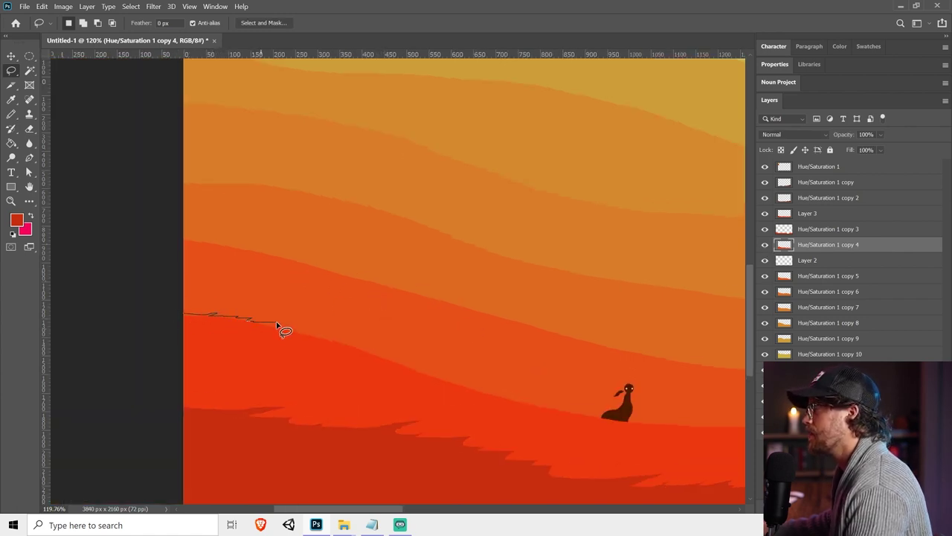
drag(312, 340, 345, 340)
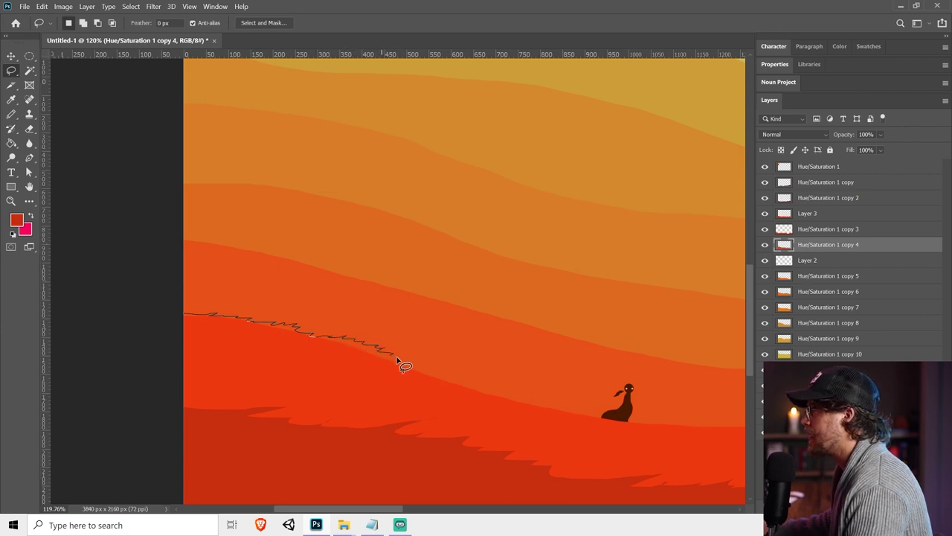
mouse_move(398, 360)
mouse_down()
mouse_move(557, 404)
mouse_move(499, 454)
mouse_move(7, 394)
mouse_up()
mouse_move(580, 319)
mouse_down()
mouse_move(289, 211)
mouse_move(240, 219)
mouse_up()
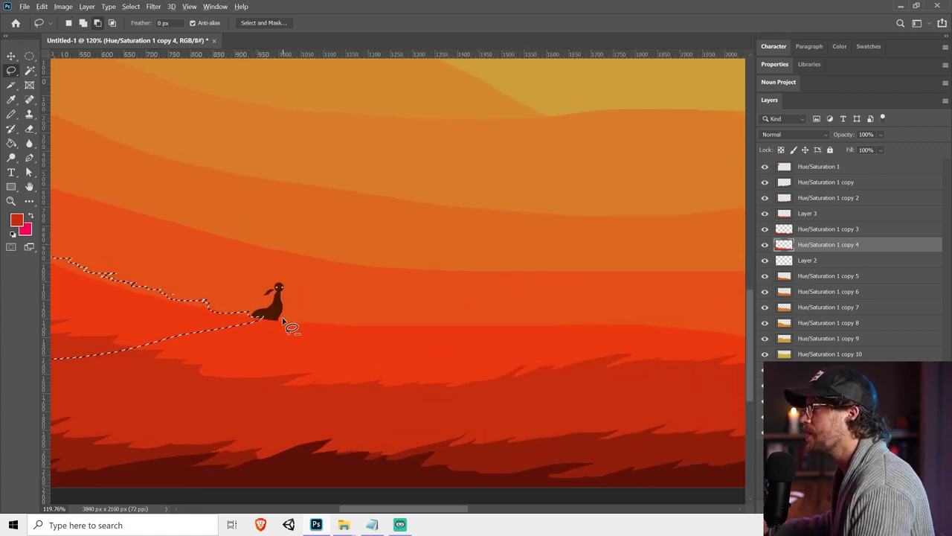
mouse_move(253, 318)
mouse_down()
mouse_move(331, 315)
mouse_move(408, 330)
mouse_move(551, 324)
mouse_move(375, 362)
mouse_move(271, 362)
mouse_move(181, 335)
mouse_up()
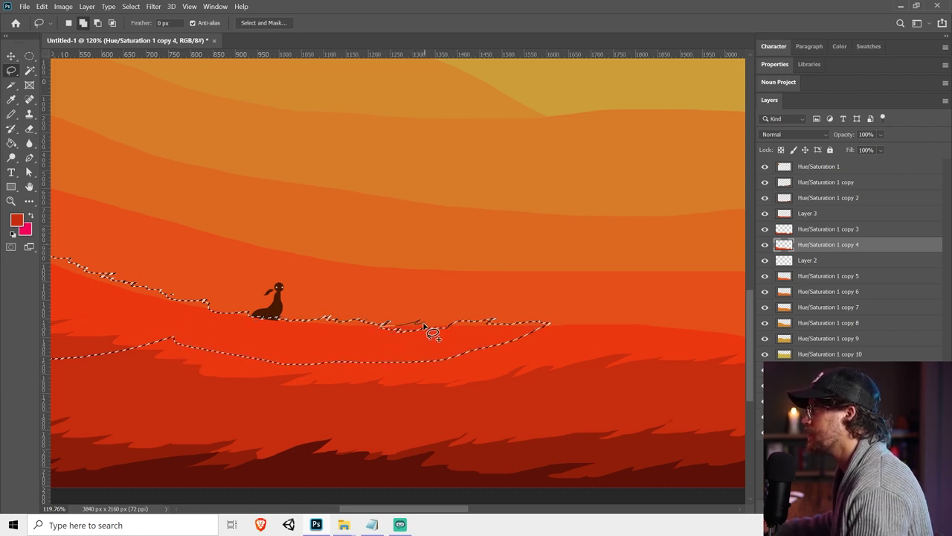
Extend the jagged lasso selection along the rest of the bright red hill's crest, towards the dark foreground hill on the right
key(ctrl+d)
mouse_move(515, 347)
mouse_down()
mouse_move(418, 345)
mouse_move(128, 305)
mouse_up()
mouse_move(246, 336)
mouse_down()
mouse_move(420, 335)
mouse_move(350, 359)
mouse_move(245, 347)
mouse_move(255, 338)
mouse_up()
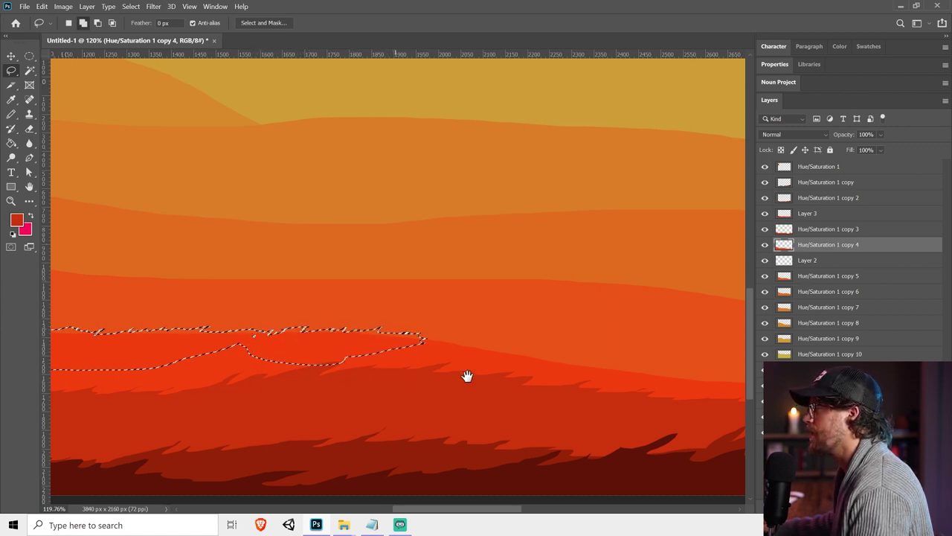
drag(515, 373, 269, 382)
mouse_move(171, 350)
mouse_down()
mouse_move(201, 347)
mouse_move(426, 389)
mouse_move(137, 392)
mouse_up()
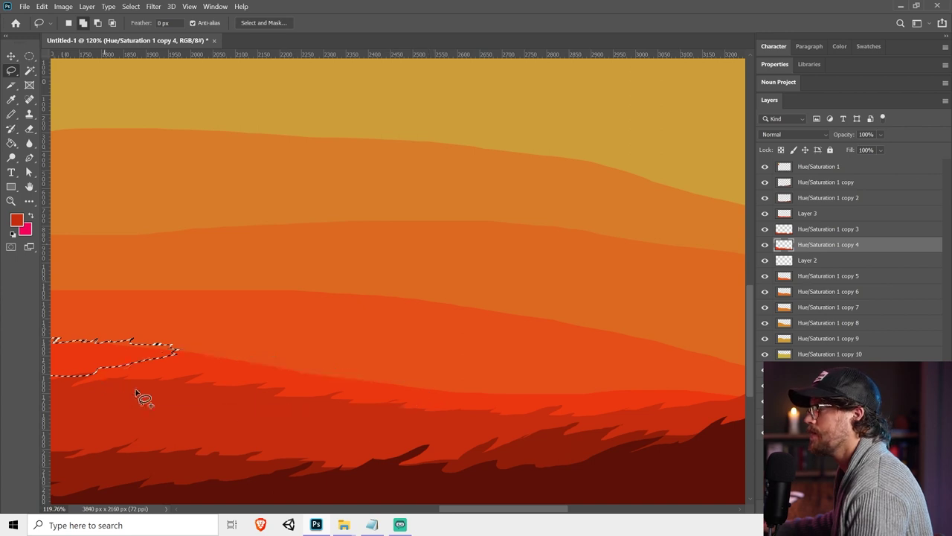
drag(534, 377, 289, 383)
mouse_move(127, 398)
mouse_down()
mouse_move(435, 397)
mouse_move(496, 412)
mouse_move(268, 451)
mouse_move(131, 423)
mouse_up()
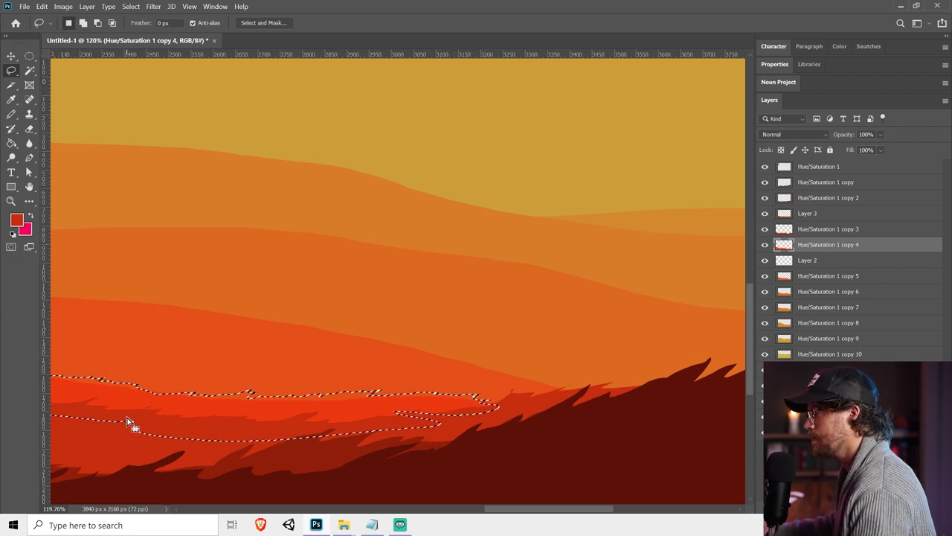
Fill the grass selection on Hue/Saturation 1 copy 4 with the bright red sampled from that hill, and deselect
key(ctrl+minus)
key(ctrl+minus)
key(ctrl+minus)
key(ctrl+minus)
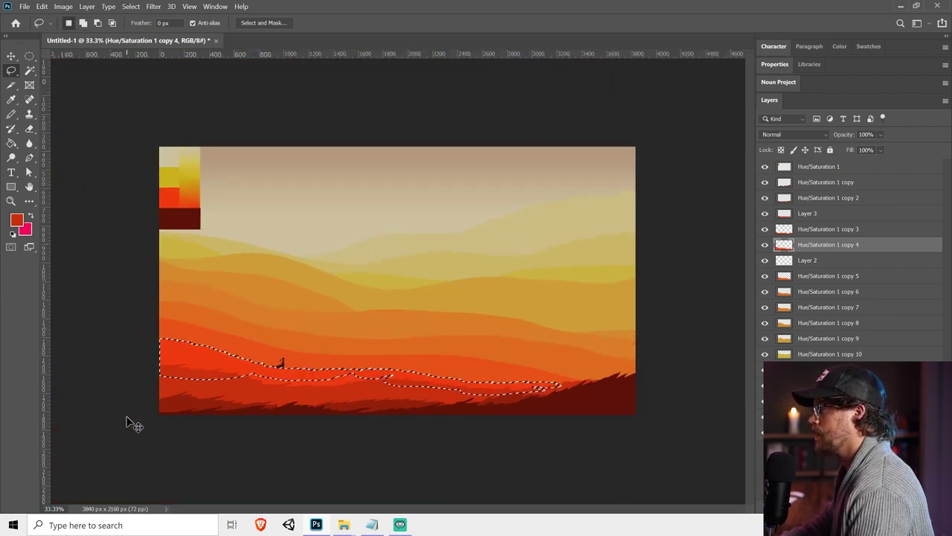
key(g)
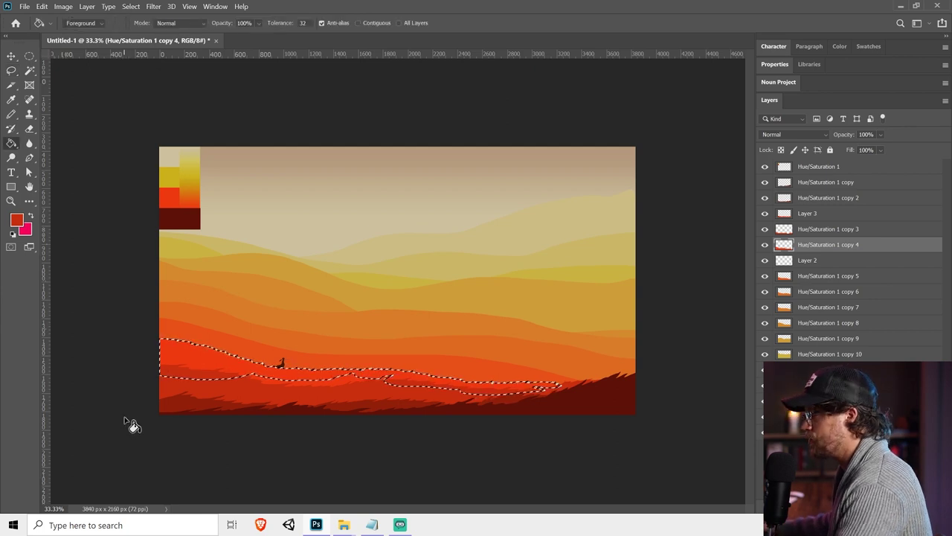
click(207, 353)
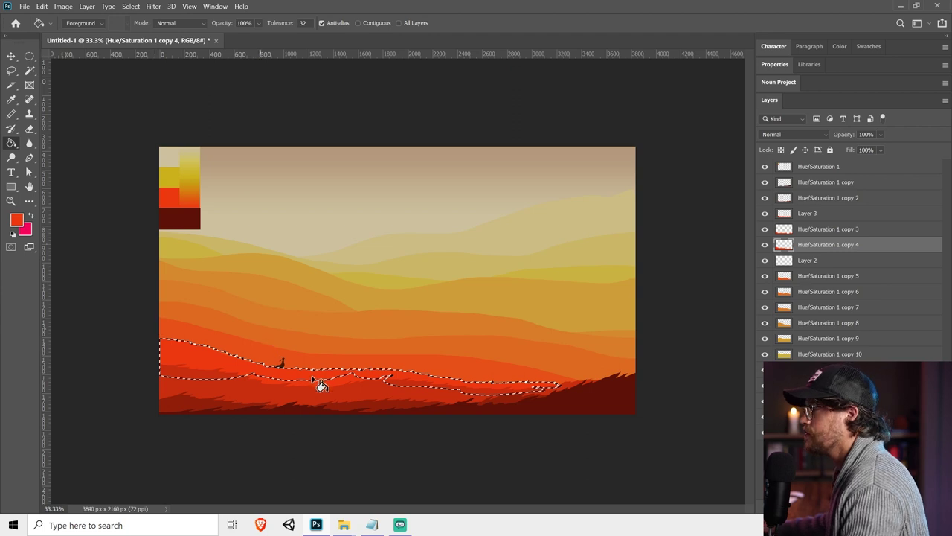
key(ctrl+d)
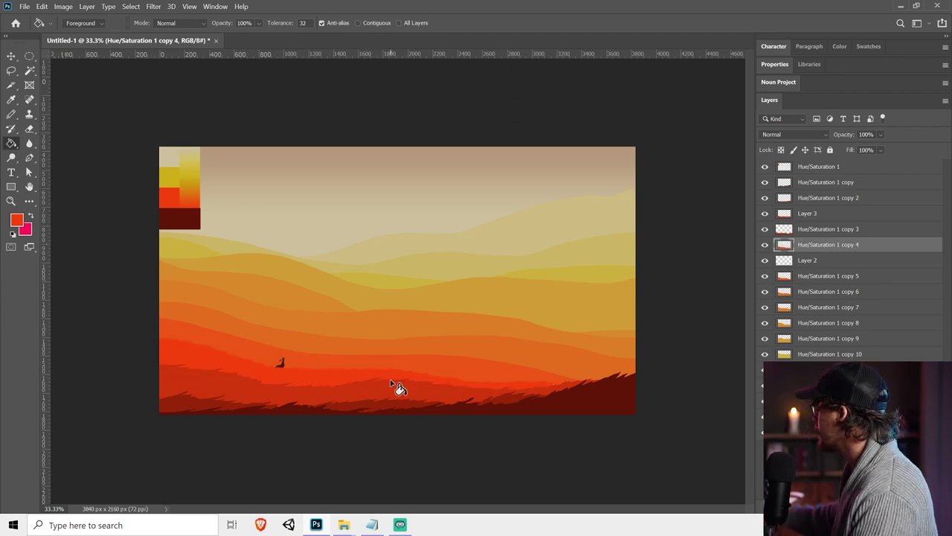
Select the orange-red hill layer Hue/Saturation 1 copy 5 and lasso a finely jagged outline along its whole crest
key(v)
click(436, 363)
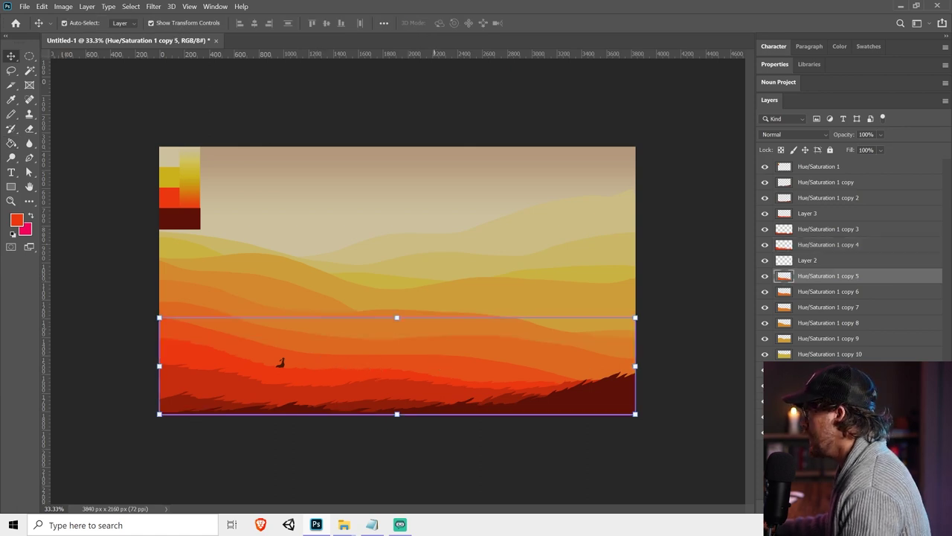
key(l)
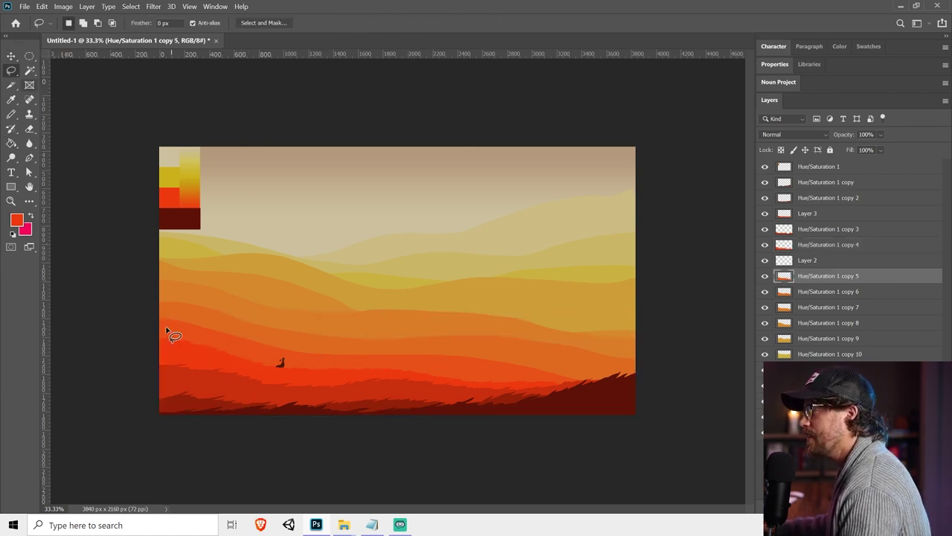
key(z)
drag(157, 305, 629, 424)
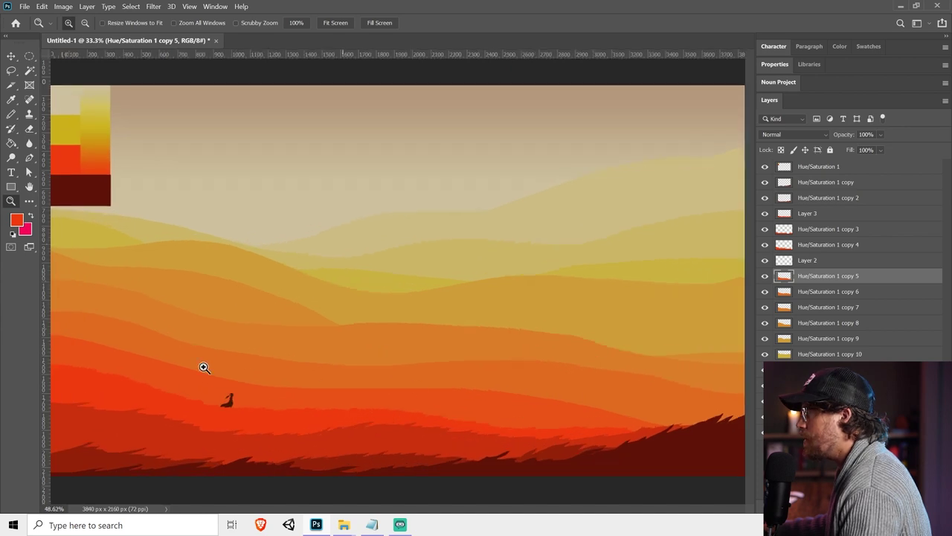
click(11, 72)
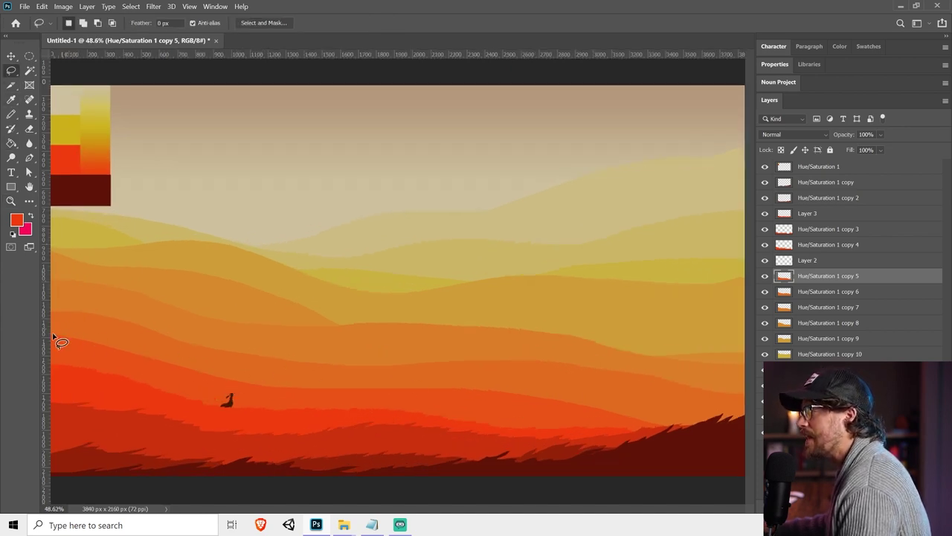
drag(54, 335, 76, 339)
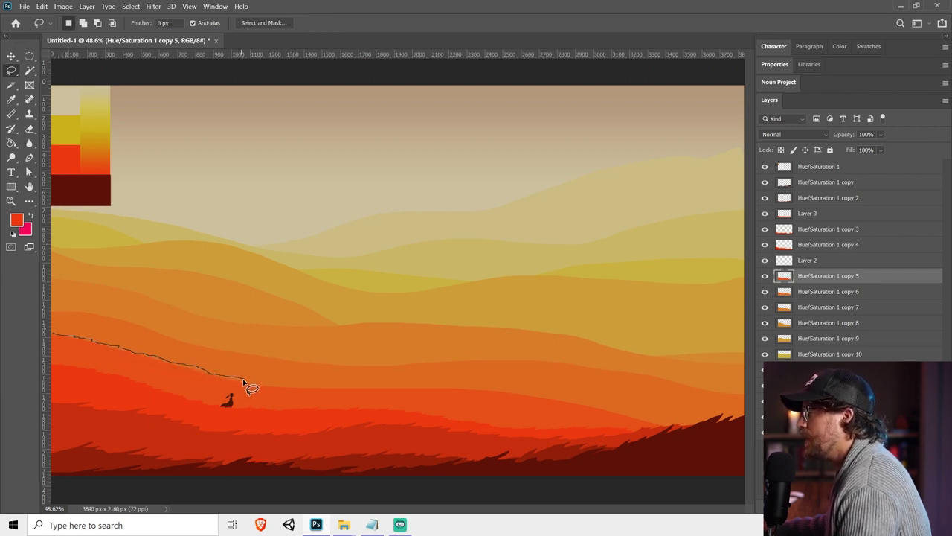
mouse_move(291, 386)
mouse_down()
mouse_move(480, 395)
mouse_move(372, 417)
mouse_move(140, 421)
mouse_move(1, 368)
mouse_move(11, 323)
mouse_up()
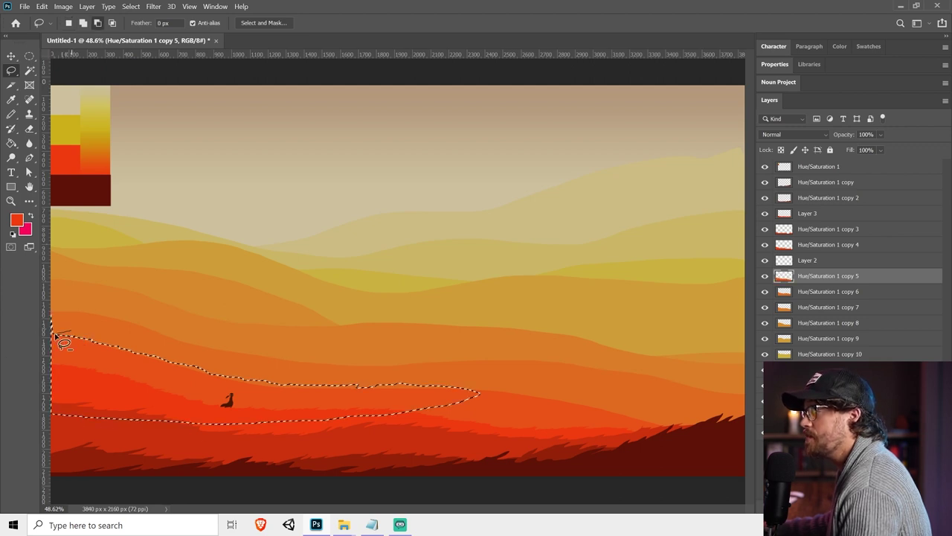
mouse_move(343, 394)
mouse_down()
mouse_move(375, 388)
mouse_move(343, 398)
mouse_move(449, 415)
mouse_move(462, 395)
mouse_move(492, 393)
mouse_move(573, 412)
mouse_move(380, 425)
mouse_move(372, 410)
mouse_move(337, 408)
mouse_up()
key(space)
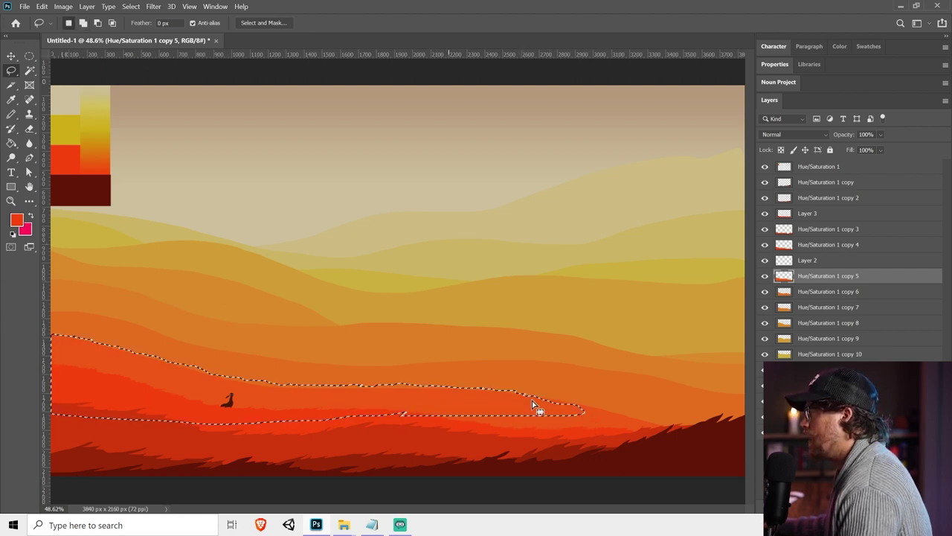
mouse_move(528, 401)
mouse_down()
mouse_move(578, 404)
mouse_move(632, 425)
mouse_move(601, 442)
mouse_move(528, 429)
mouse_up()
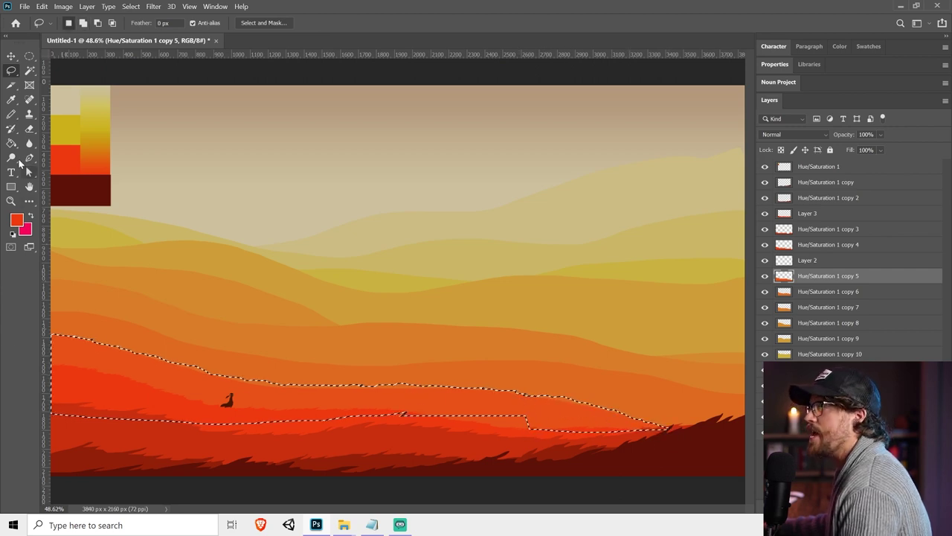
Fill the selection on Hue/Saturation 1 copy 5 with the orange-red sampled from that hill, and deselect
click(11, 144)
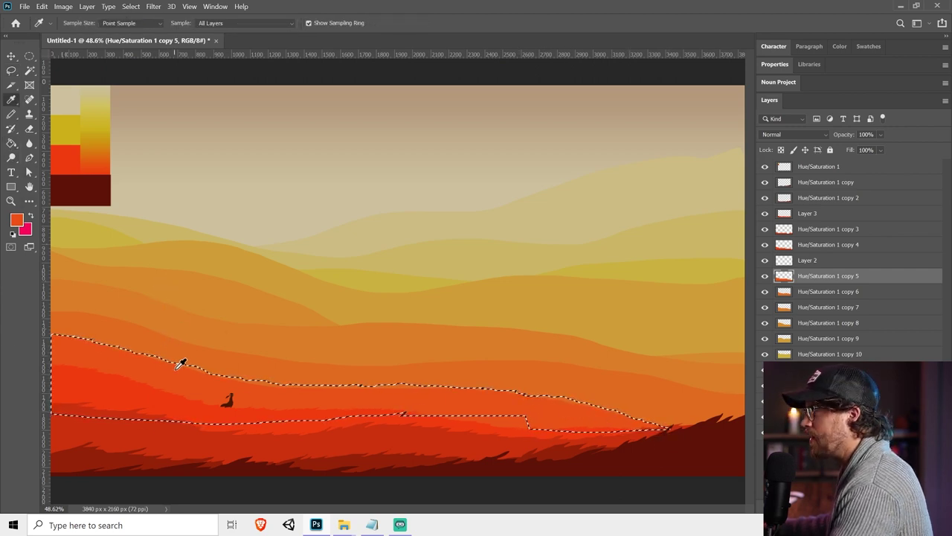
click(201, 373)
key(ctrl+d)
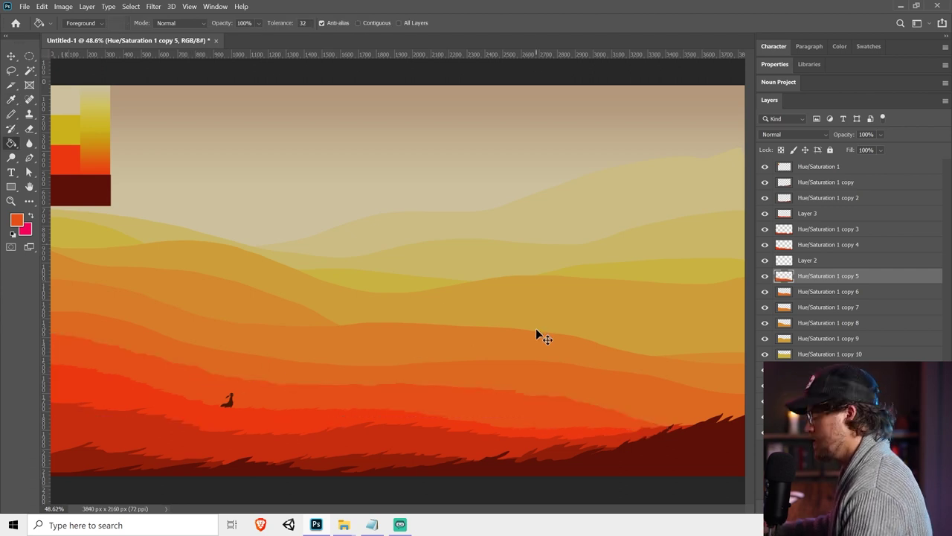
key(ctrl+minus)
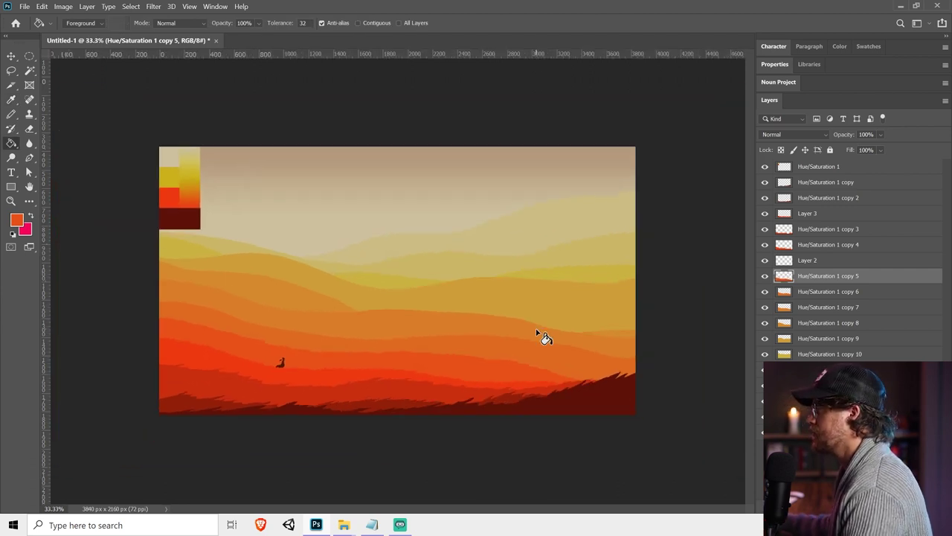
Select the orange hill layer Hue/Saturation 1 copy 6 and lasso a slightly uneven outline along its crest, enclosing the area below
key(v)
click(491, 339)
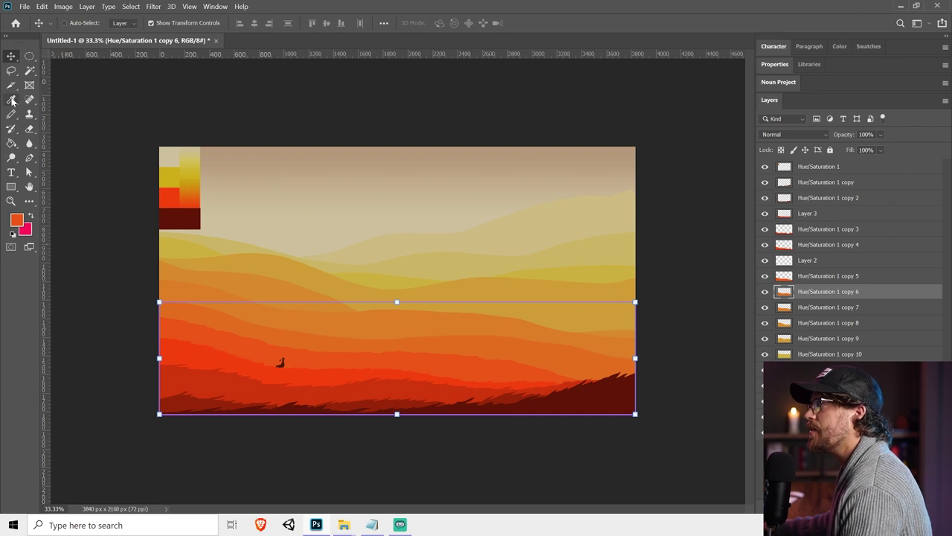
click(11, 70)
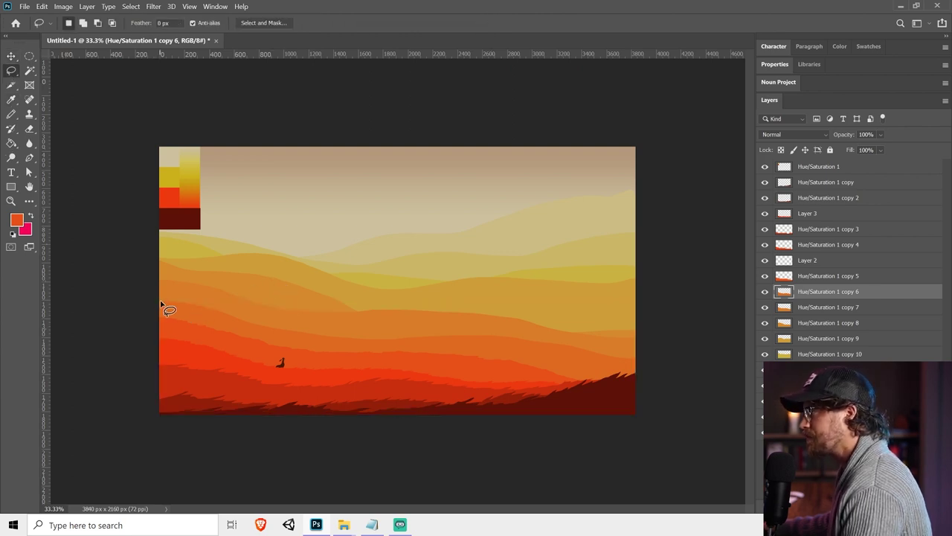
drag(192, 307, 221, 315)
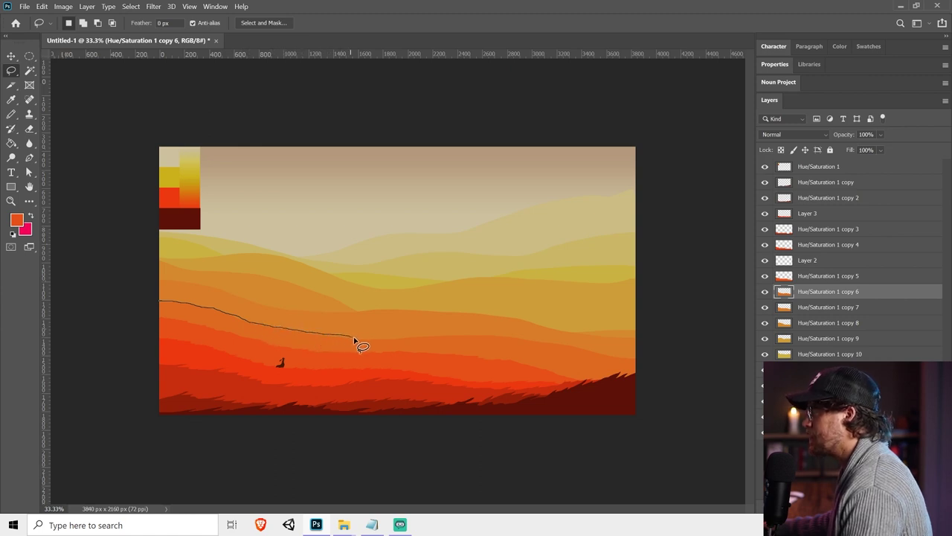
mouse_move(412, 340)
mouse_down()
mouse_move(574, 346)
mouse_move(629, 366)
mouse_move(112, 447)
mouse_move(52, 498)
mouse_up()
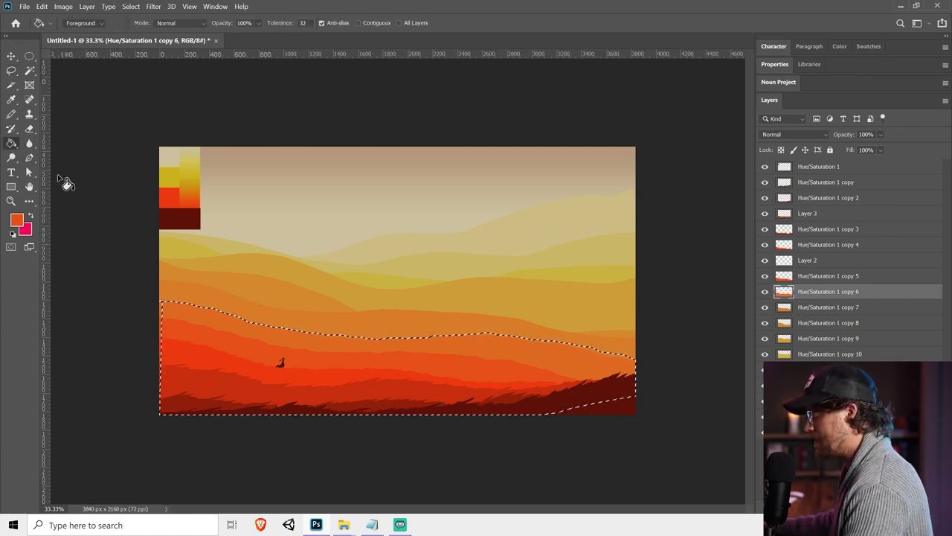
Fill the selection on Hue/Saturation 1 copy 6 with the orange sampled from that hill, and deselect
key(i)
key(g)
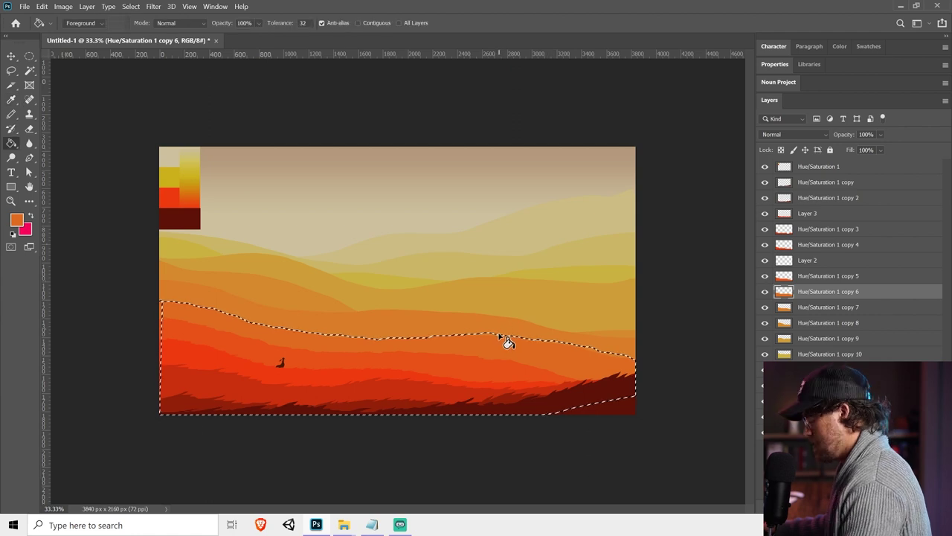
key(ctrl+d)
Clear the layer selection and examine the grass edges across the whole landscape
key(v)
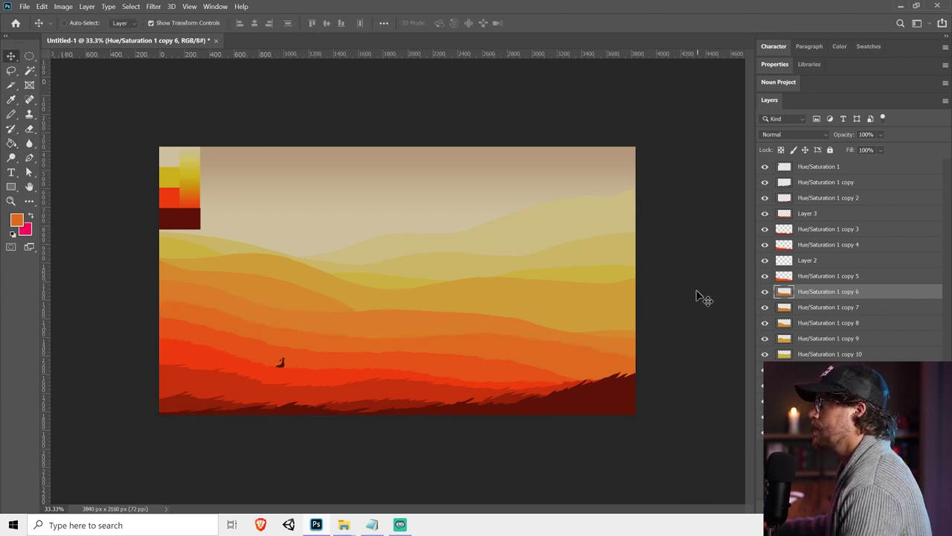
click(699, 297)
key(ctrl+plus)
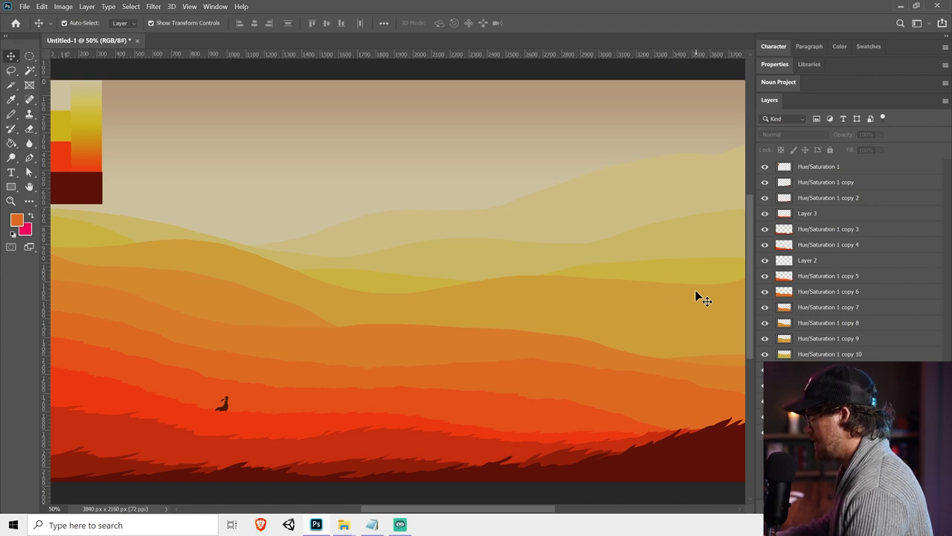
key(ctrl+minus)
key(g)
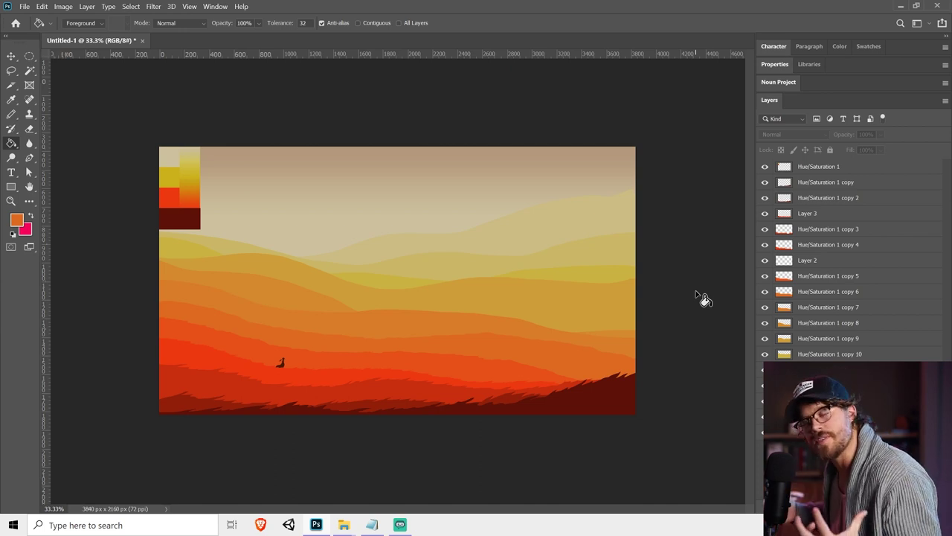
key(v)
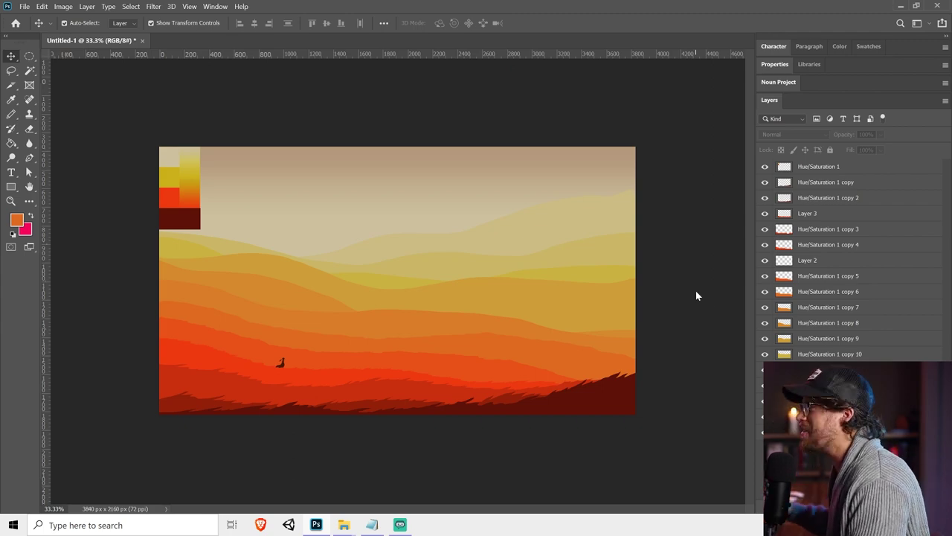
Start saving the document and create a folder named Illustrations inside Atmos Games > YouTube
key(ctrl+s)
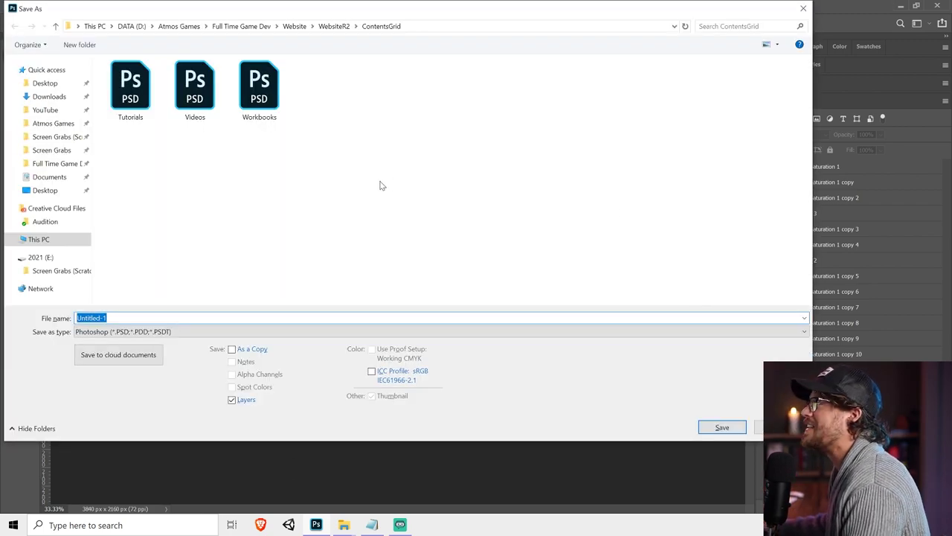
click(29, 85)
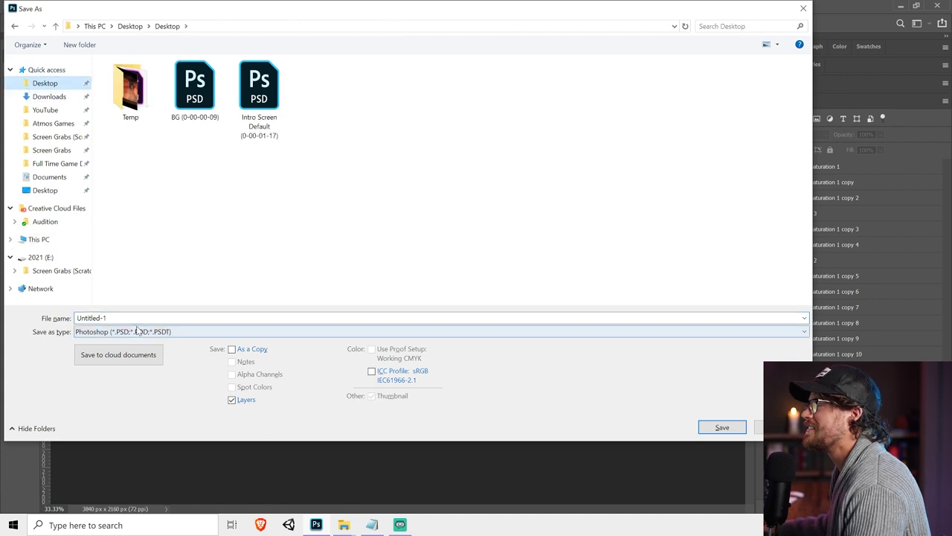
click(64, 123)
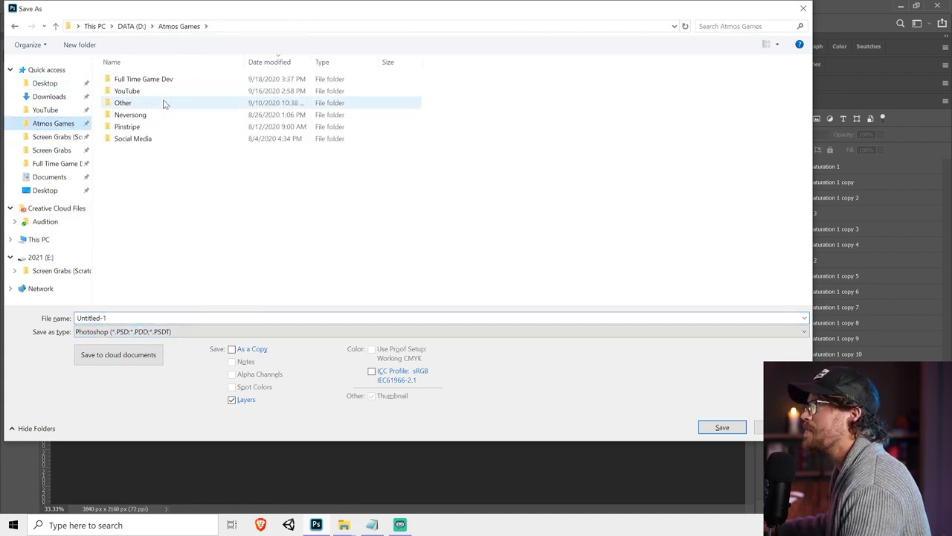
double_click(164, 92)
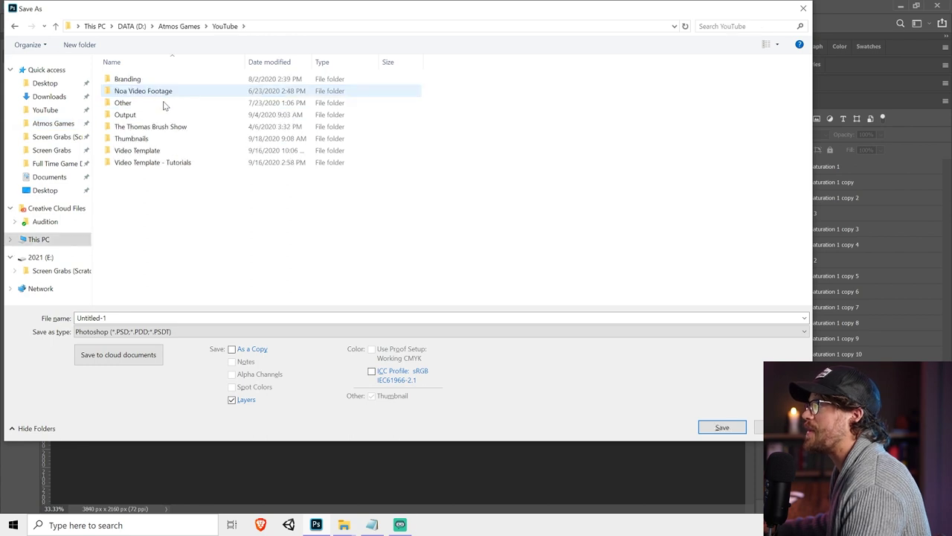
click(79, 45)
text(Illustrations)
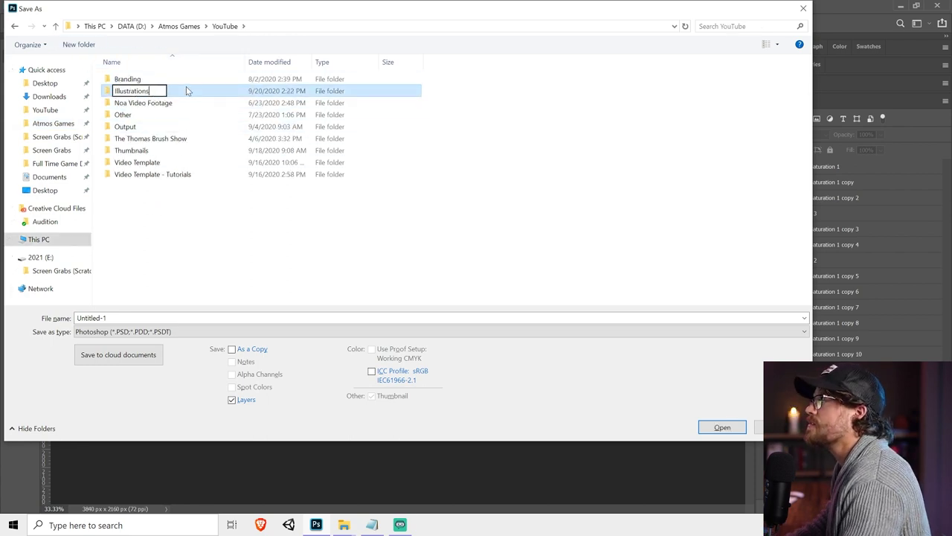
key(Return)
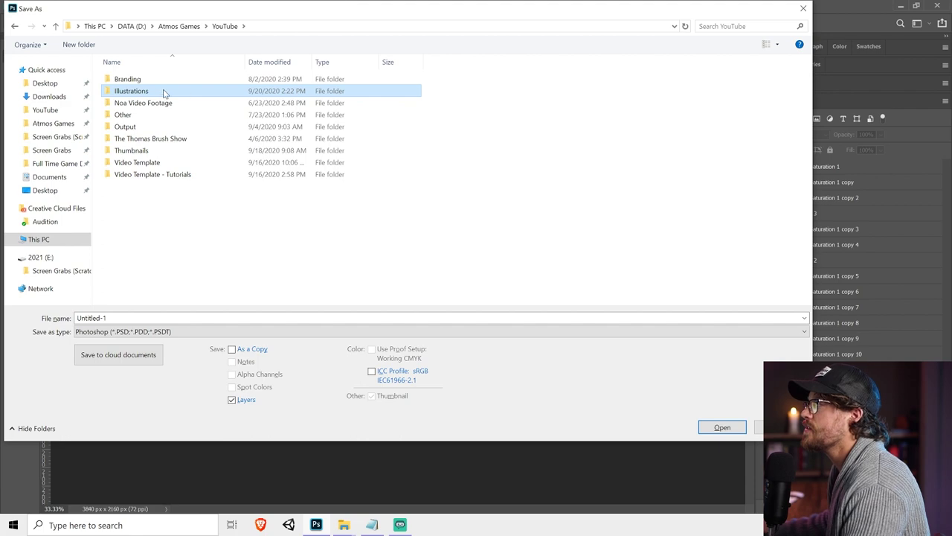
Save the document in the Illustrations folder as HalloweenLandscape in Photoshop format
double_click(166, 91)
text(Hallo)
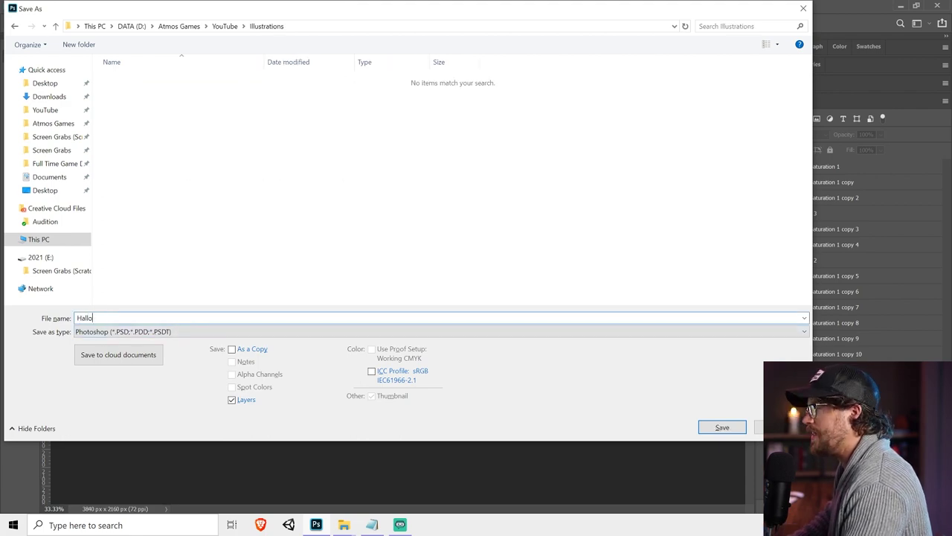
text(weenLandscap)
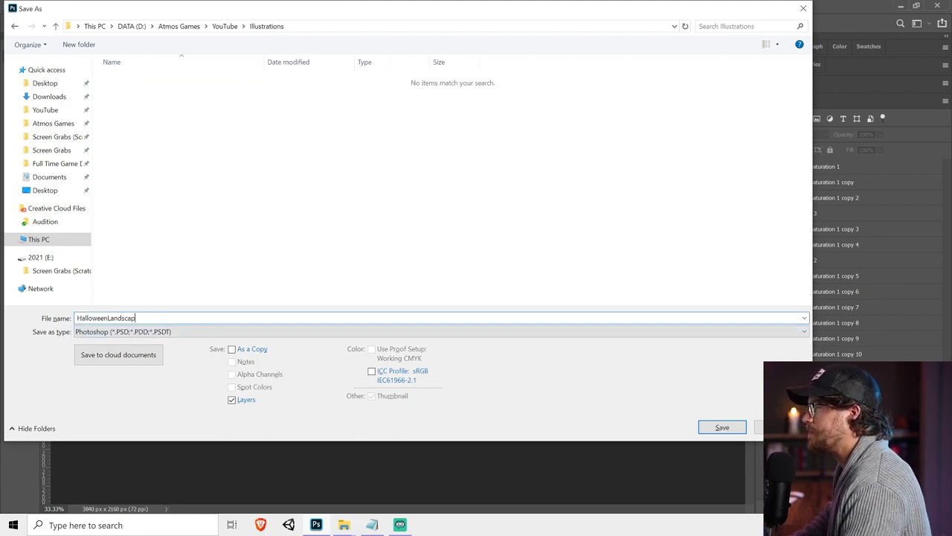
text(e)
key(Return)
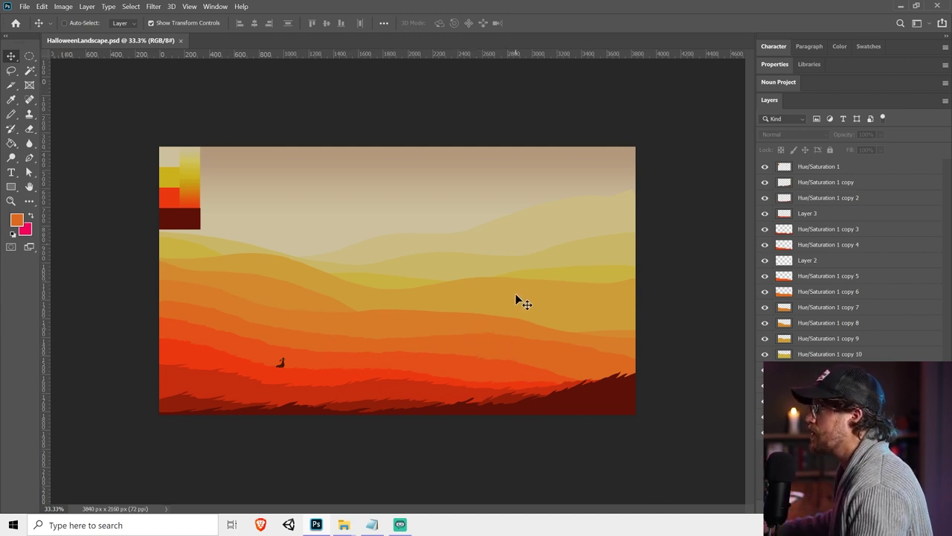
Clip a new layer to Hue/Saturation 1 copy 9 and add a foreground-to-transparent gradient in yellow cab242 rising from the hill's base
drag(515, 296, 544, 276)
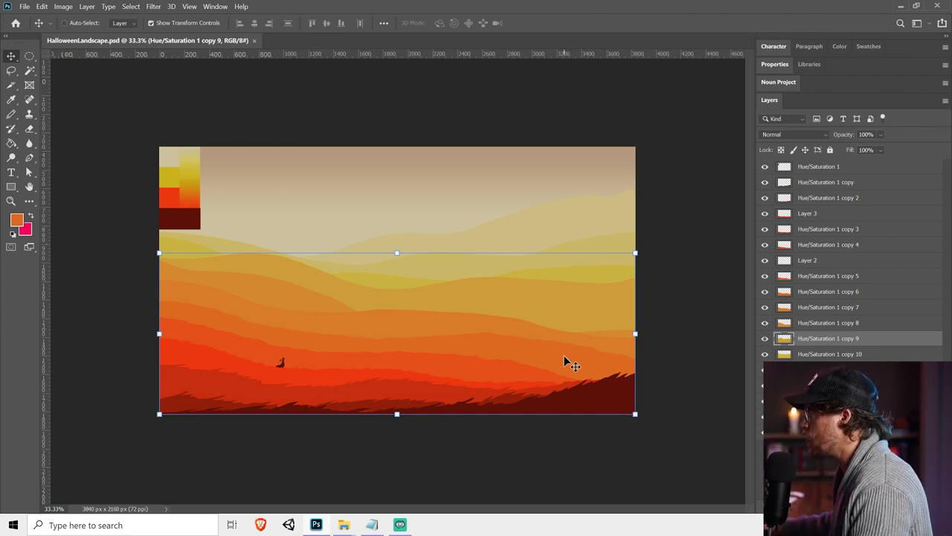
key(ctrl+shift+alt+n)
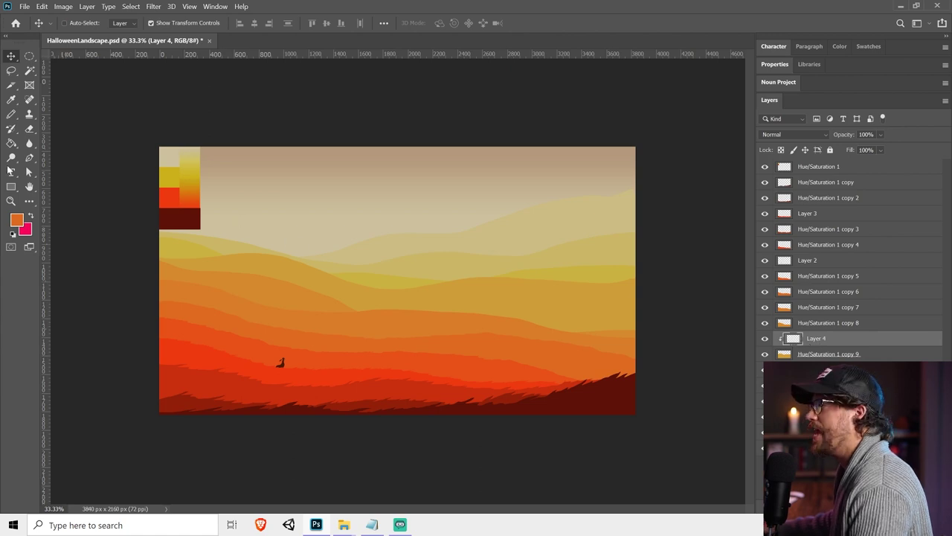
click(12, 143)
click(75, 142)
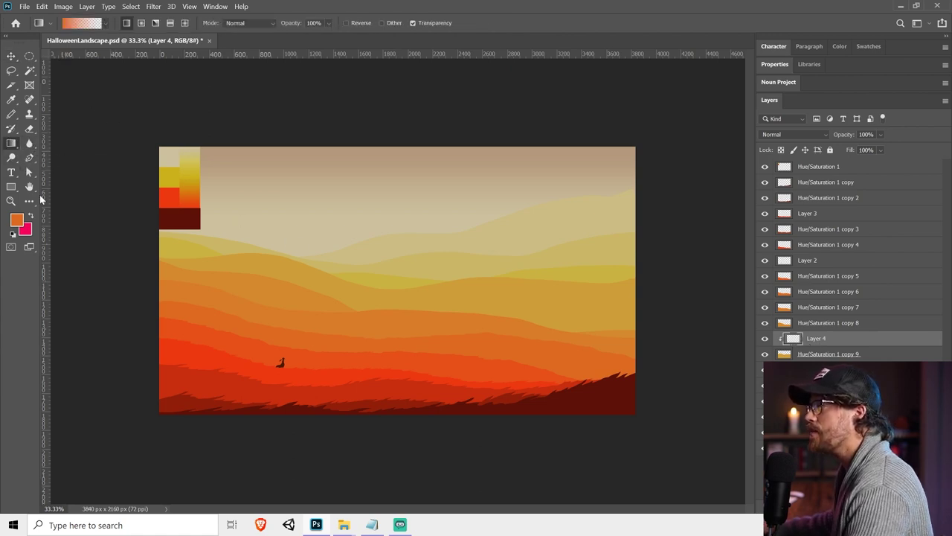
click(16, 221)
click(419, 283)
click(398, 273)
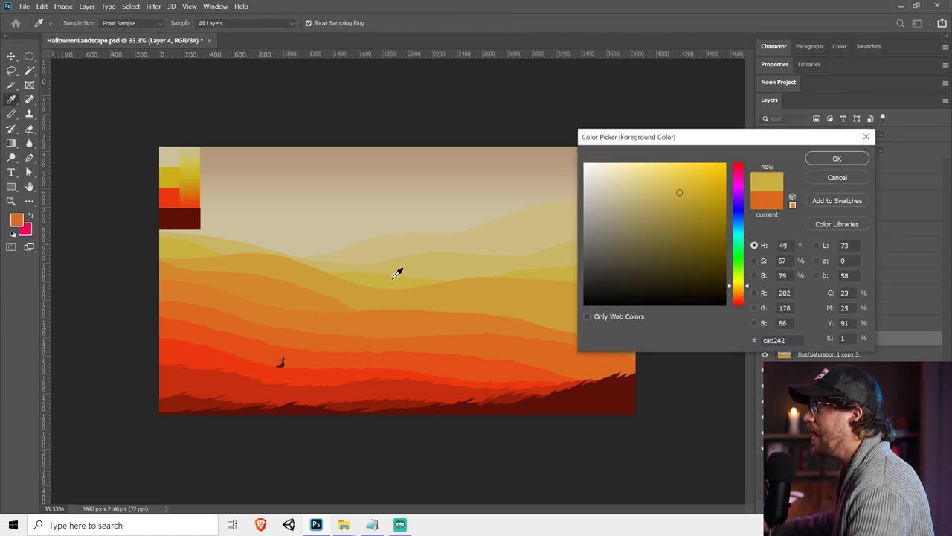
click(837, 158)
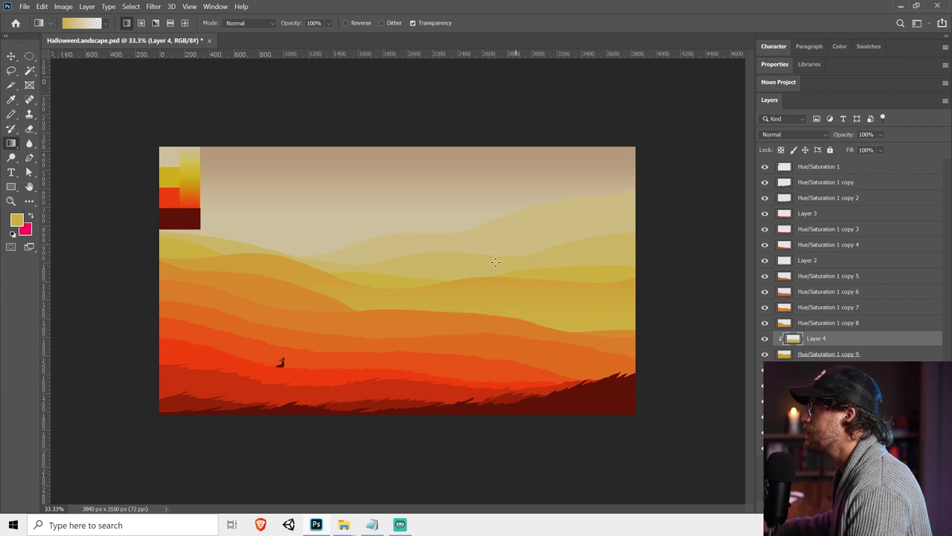
Lasso wispy cloud-like shapes in the upper part of the yellow gradient on Layer 4, delete them, and deselect
click(12, 70)
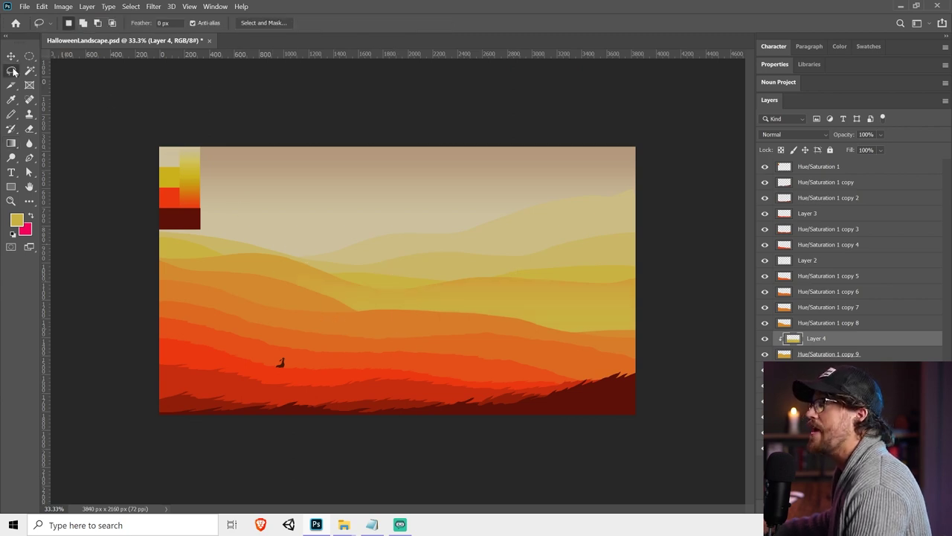
mouse_move(439, 265)
mouse_down()
mouse_move(447, 292)
mouse_move(499, 291)
mouse_move(466, 268)
mouse_move(441, 265)
mouse_up()
mouse_move(347, 260)
mouse_down()
mouse_move(348, 289)
mouse_move(325, 293)
mouse_move(404, 300)
mouse_move(408, 274)
mouse_up()
mouse_move(553, 273)
mouse_down()
mouse_move(576, 296)
mouse_move(569, 305)
mouse_move(623, 307)
mouse_move(637, 287)
mouse_move(573, 252)
mouse_up()
key(Delete)
key(ctrl+d)
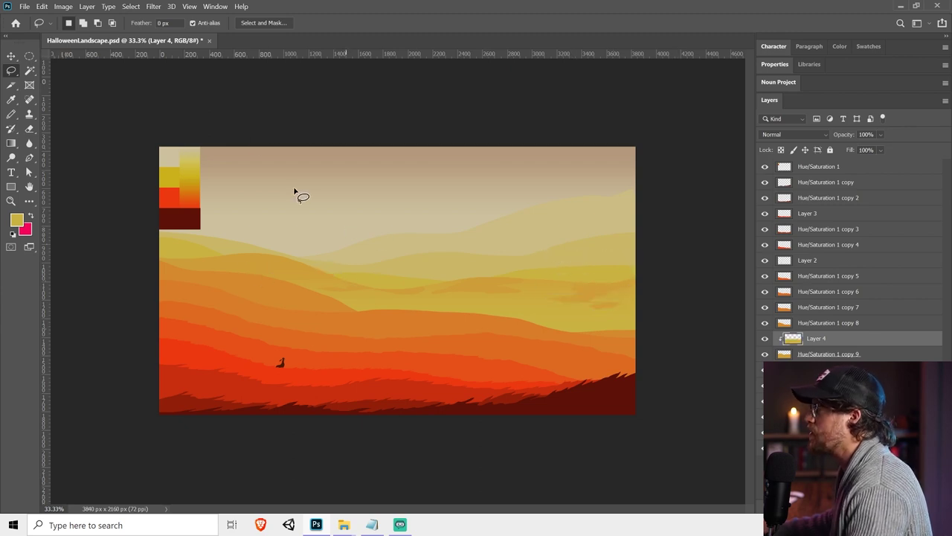
Apply a Motion Blur to Layer 4 with angle 0° and distance 239 pixels
click(153, 6)
mouse_move(187, 127)
click(342, 188)
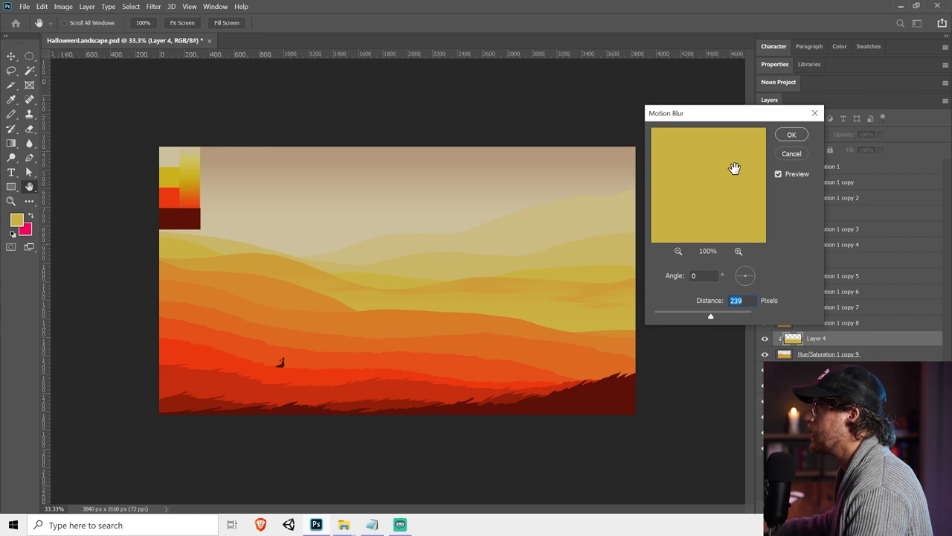
click(791, 134)
Rotate the blurred gradient on Layer 4 clockwise by about 4.5° to follow the hill's slope, and clear the layer selection
key(v)
drag(588, 314, 595, 319)
drag(641, 270, 640, 298)
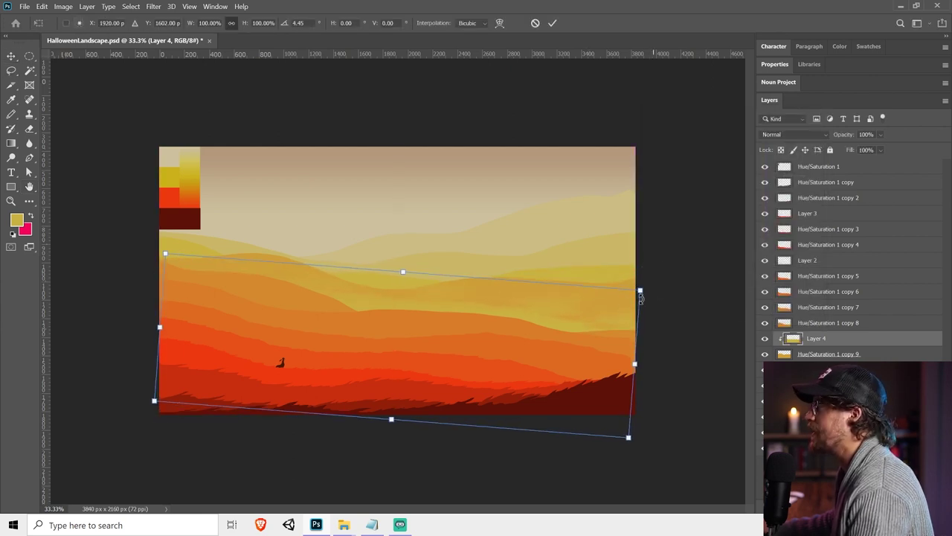
key(Return)
ctrl+click(699, 312)
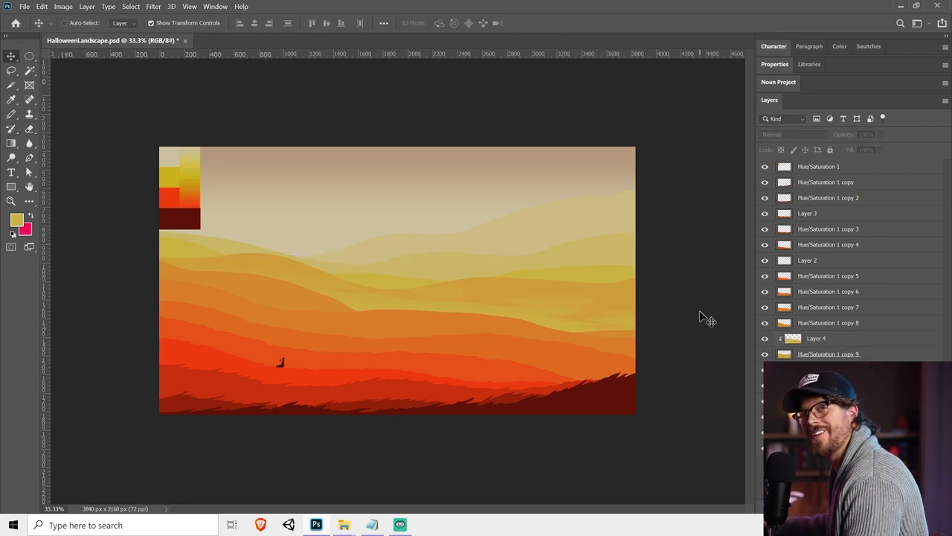
Clip a new layer to Hue/Saturation 1 copy 8 and lasso a wavy, cloud-edged area over that hill's slope
click(303, 308)
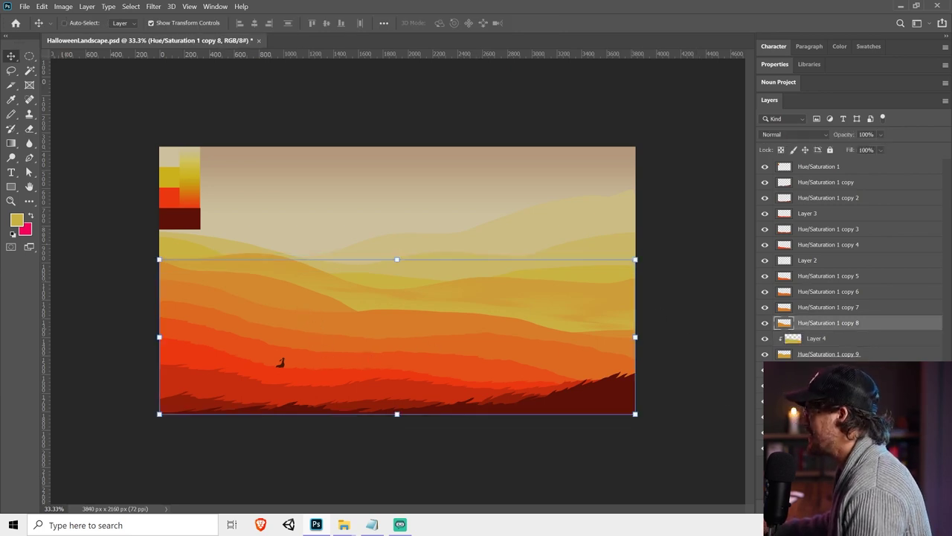
key(ctrl+alt+shift+n)
key(ctrl+alt+g)
key(l)
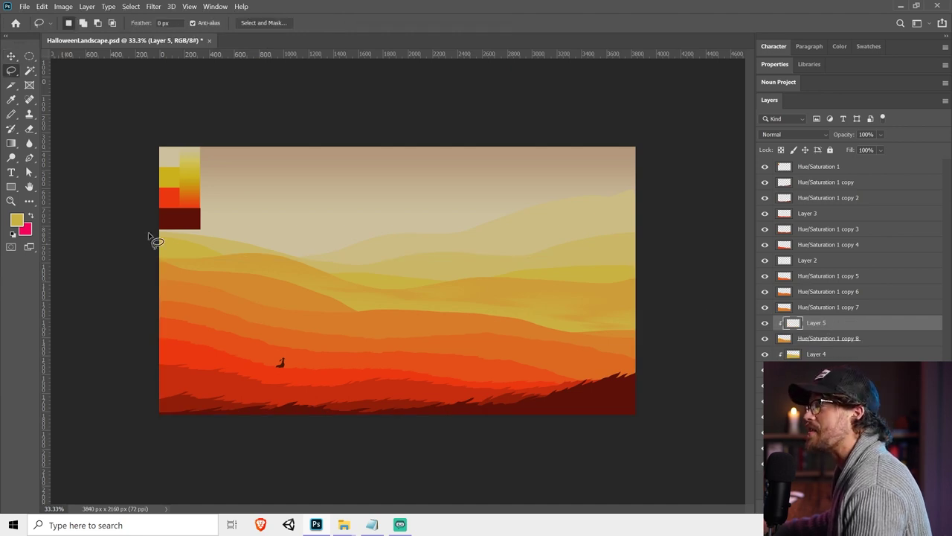
mouse_move(154, 276)
mouse_down()
mouse_move(302, 295)
mouse_move(275, 298)
mouse_move(325, 314)
mouse_move(340, 336)
mouse_move(43, 327)
mouse_up()
Fill the selection on Layer 5 with a foreground-to-transparent gradient in the golden orange sampled from the hill behind, and deselect
click(11, 143)
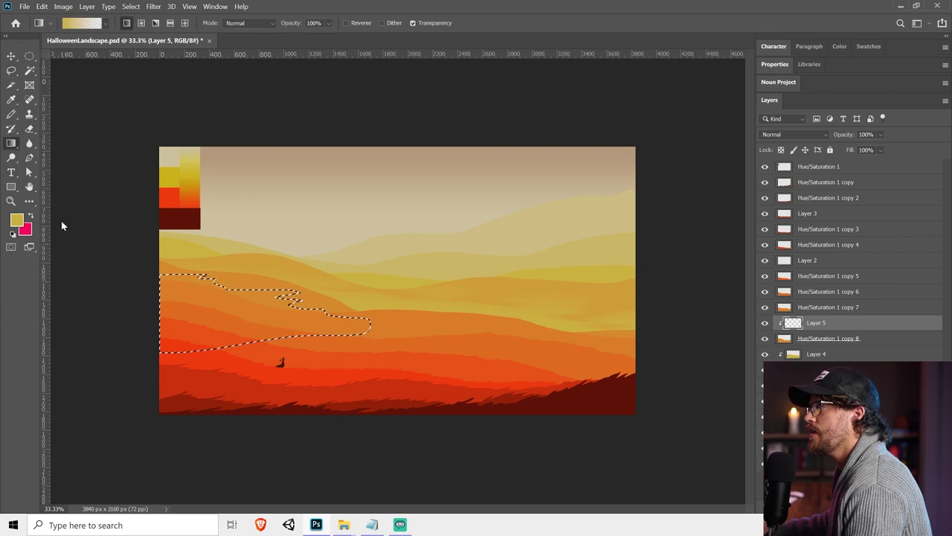
key(i)
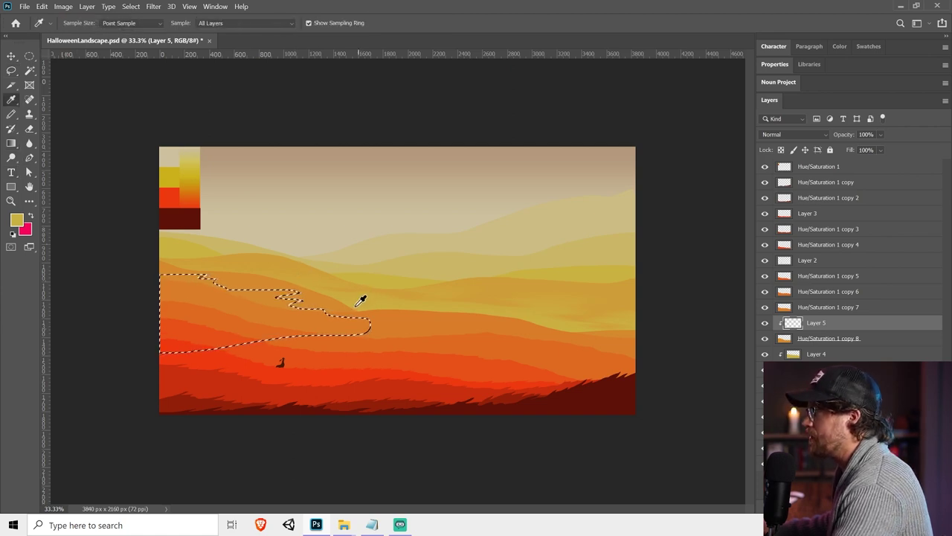
click(290, 251)
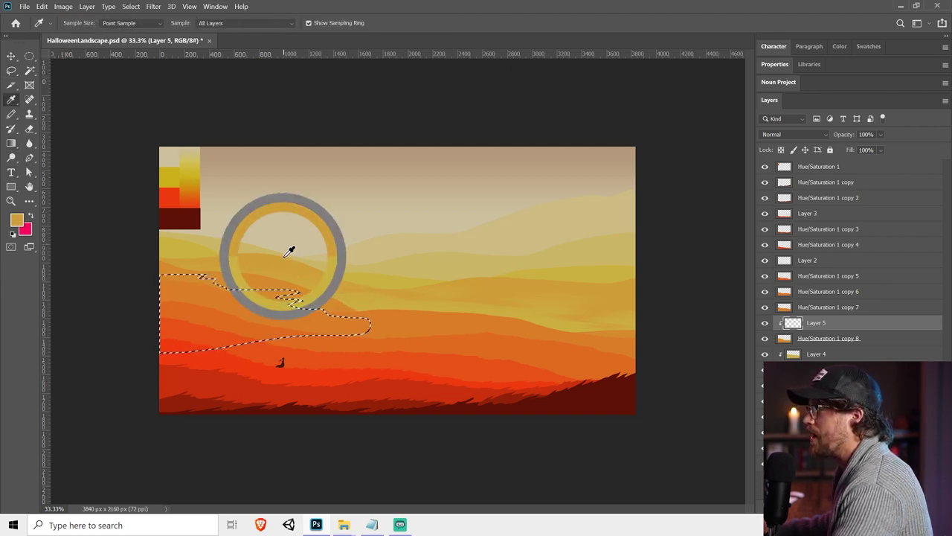
drag(290, 251, 259, 259)
key(g)
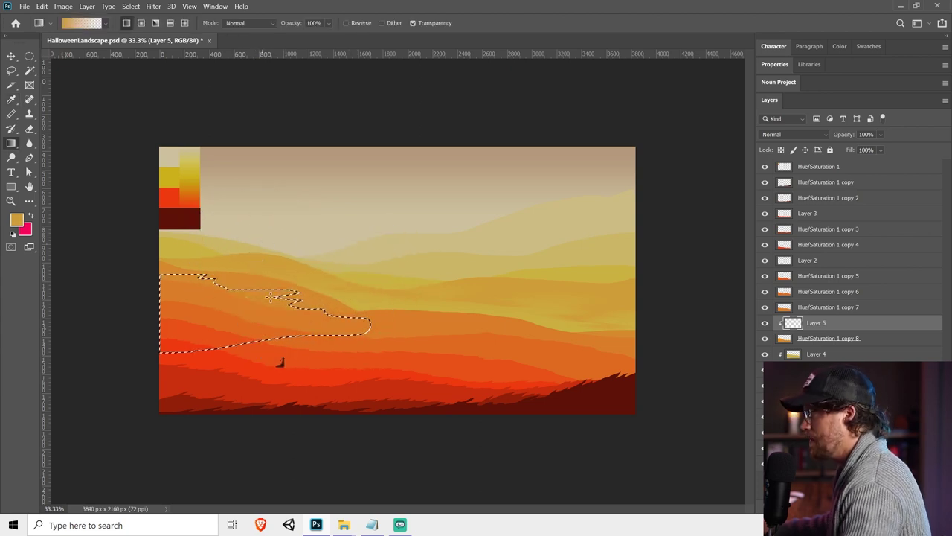
key(ctrl+d)
Apply the same Motion Blur to the gradient on Layer 5
click(192, 6)
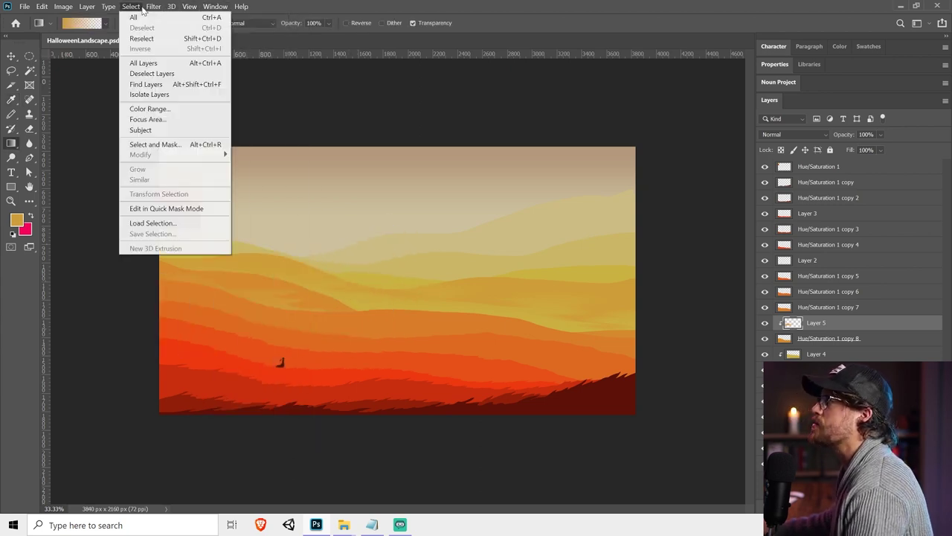
click(175, 17)
key(v)
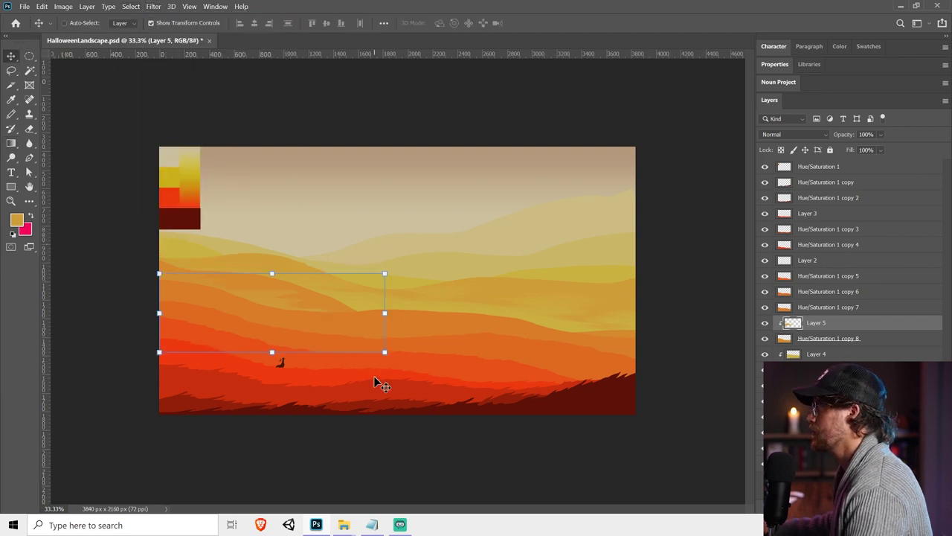
Clip a new layer to the far hill Hue/Saturation 1 copy 12 and lasso a cloud-edged outline across its slope, enclosing the area below
click(585, 248)
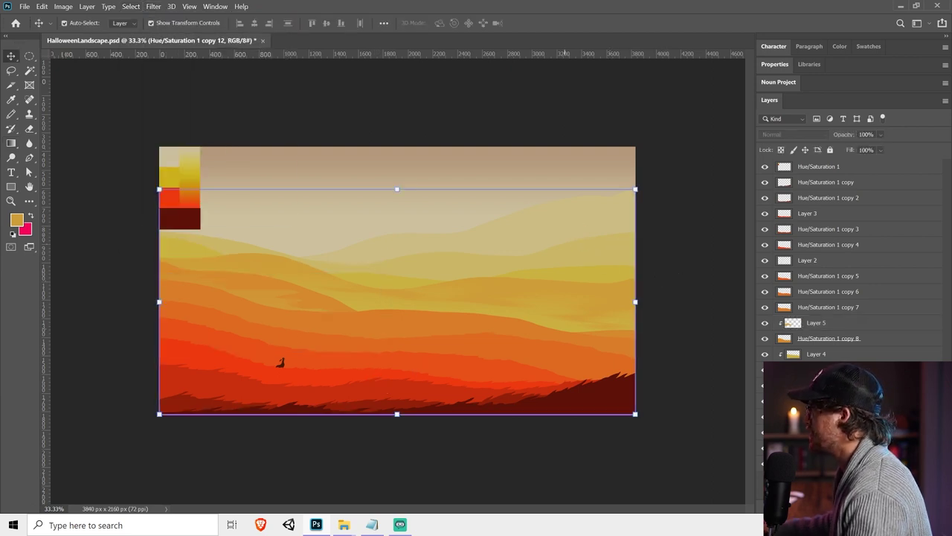
click(281, 362)
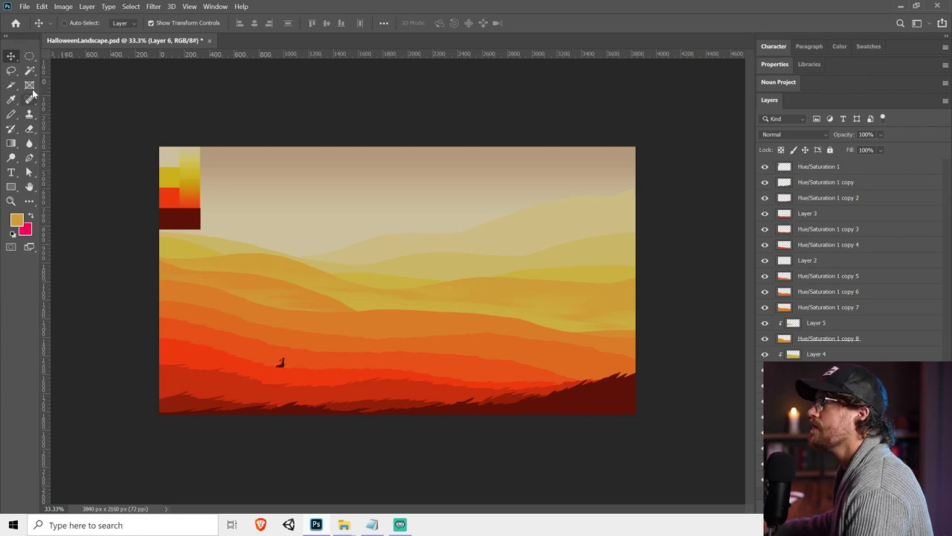
click(11, 70)
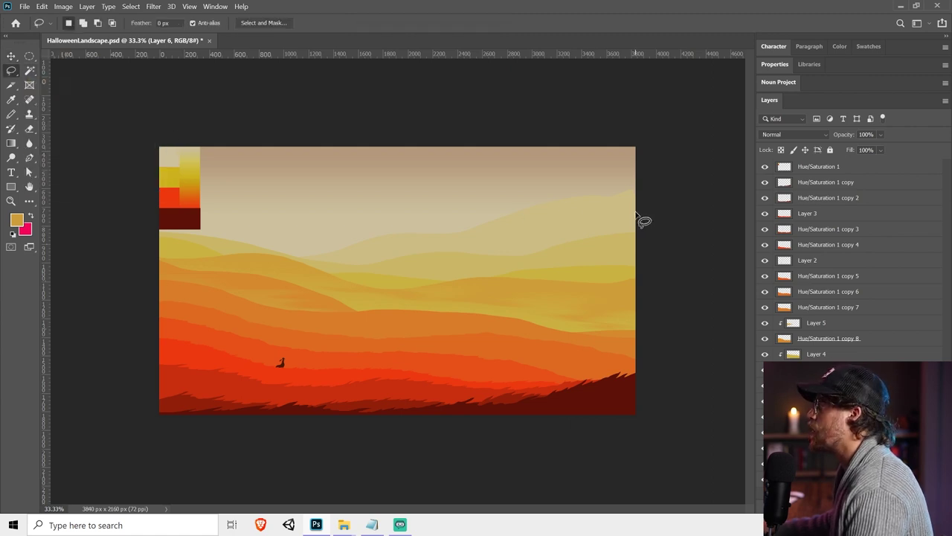
mouse_move(642, 213)
mouse_down()
mouse_move(537, 224)
mouse_move(560, 236)
mouse_move(487, 264)
mouse_move(404, 259)
mouse_move(416, 244)
mouse_move(340, 263)
mouse_move(222, 254)
mouse_move(74, 285)
mouse_move(652, 274)
mouse_up()
Fill the selection on Layer 6 with a foreground-to-transparent gradient in the beige sampled from the sky, and deselect
click(11, 143)
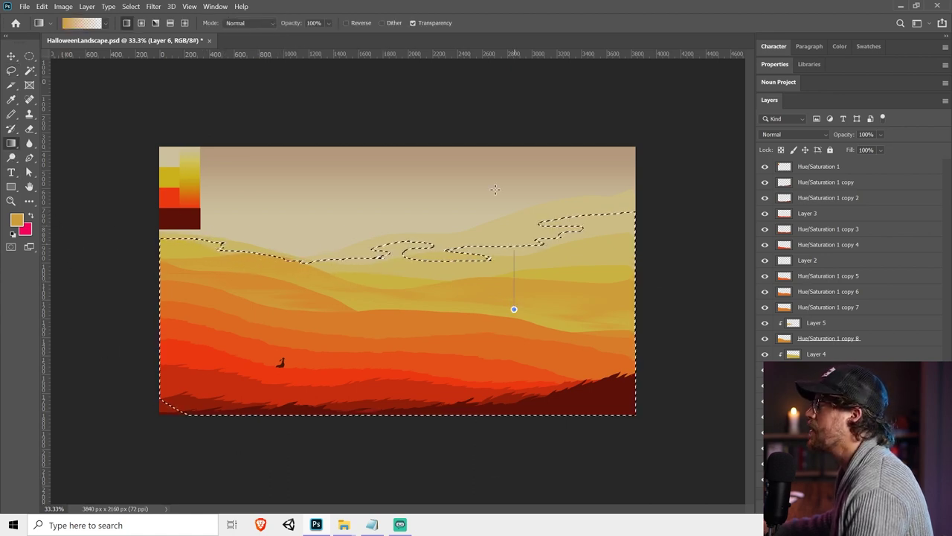
key(i)
click(335, 247)
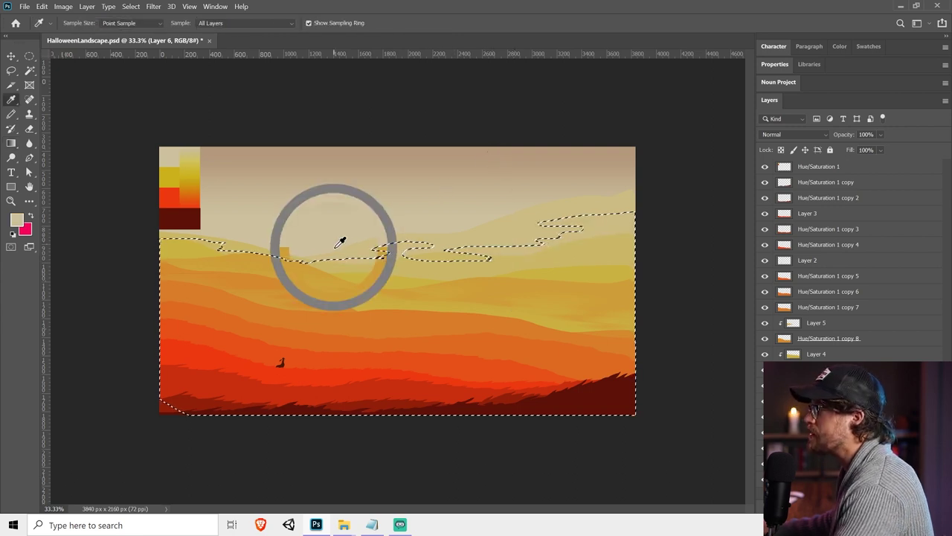
key(g)
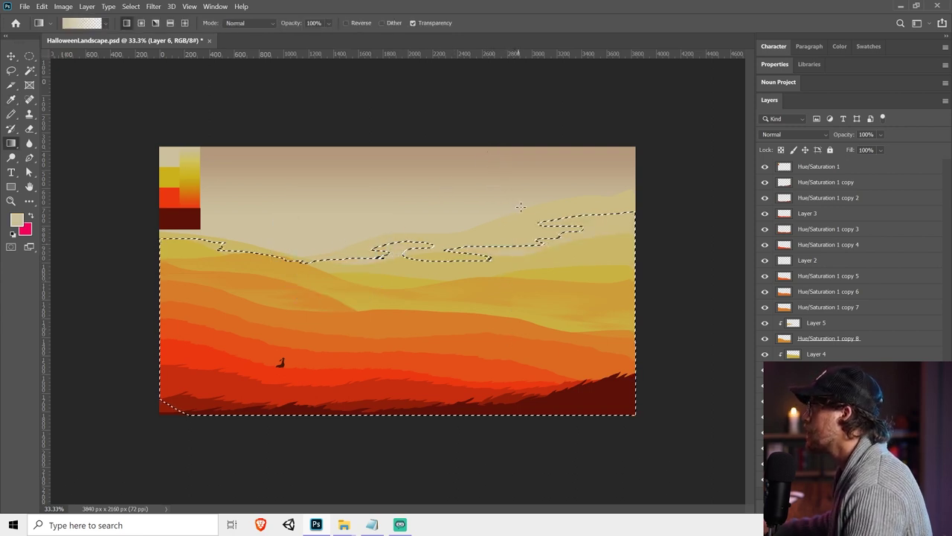
key(ctrl+d)
Repeat the Motion Blur on the beige gradient of Layer 6 and clear the layer selection
click(154, 6)
click(163, 19)
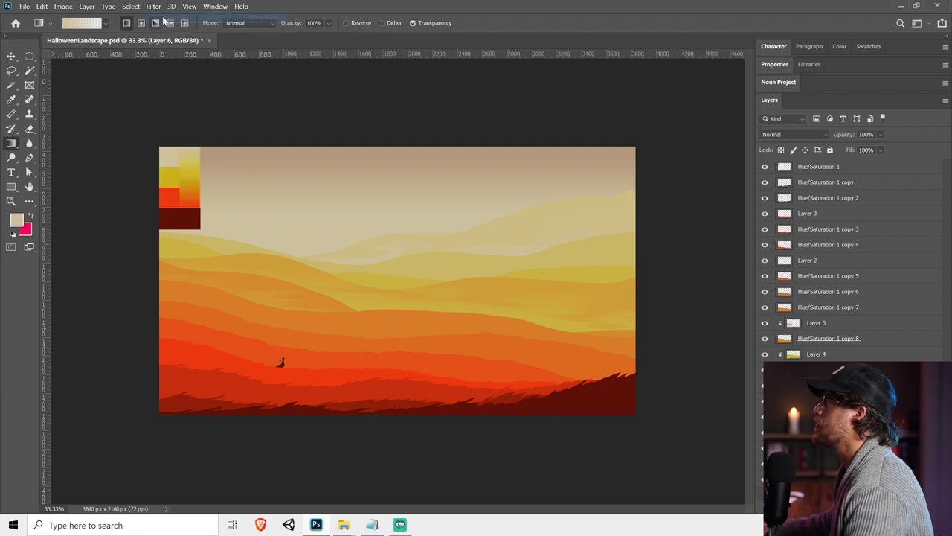
key(v)
click(638, 229)
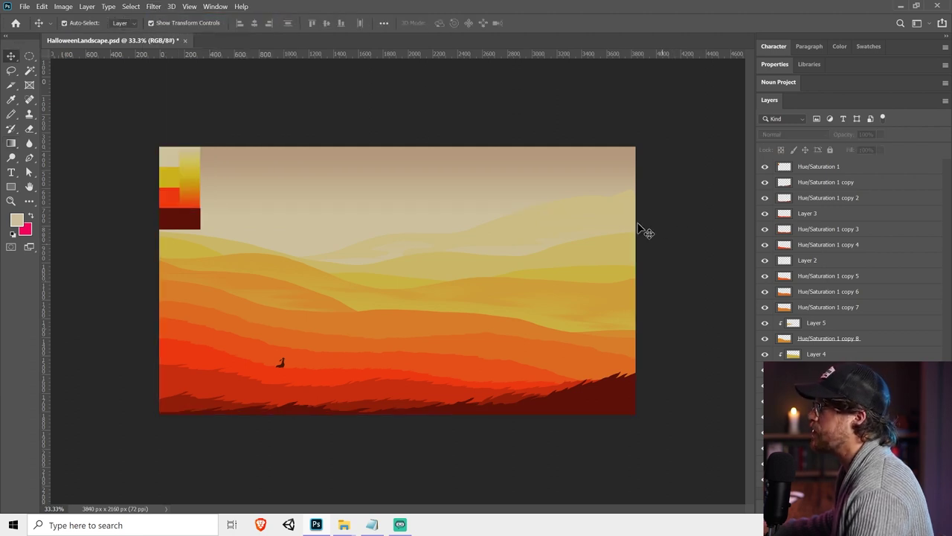
Clip a new layer to the orange hill Hue/Saturation 1 copy 7 and lasso a cloud-edged outline across it, enclosing the area below
click(583, 215)
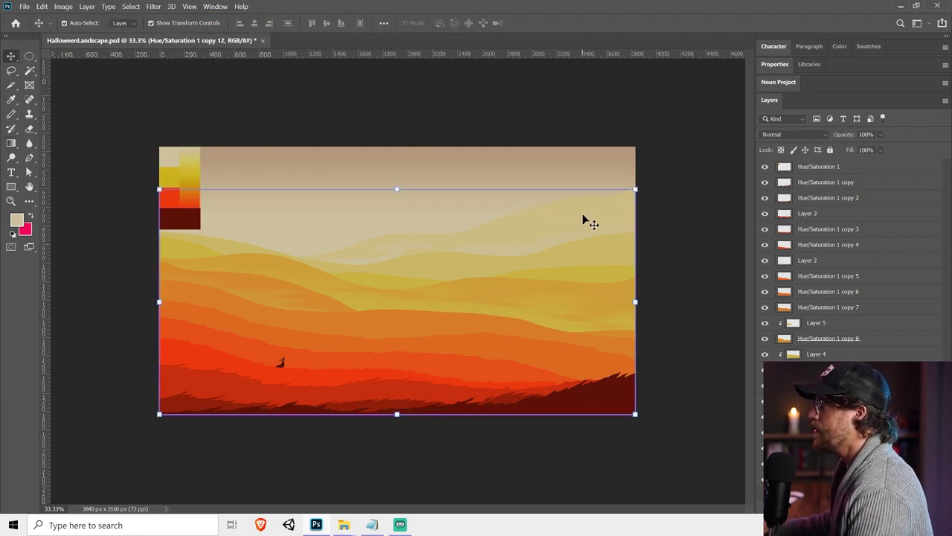
click(412, 350)
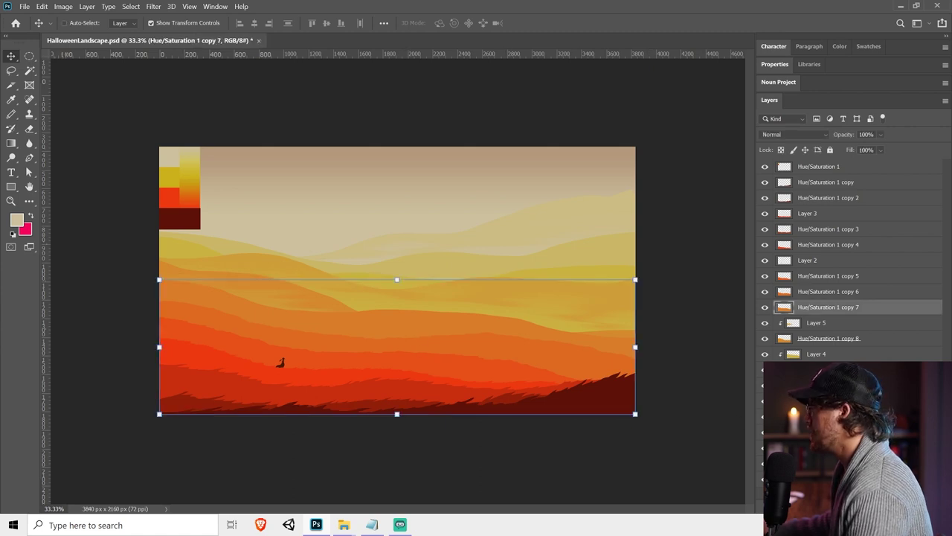
key(ctrl+shift+alt+n)
alt+click(854, 313)
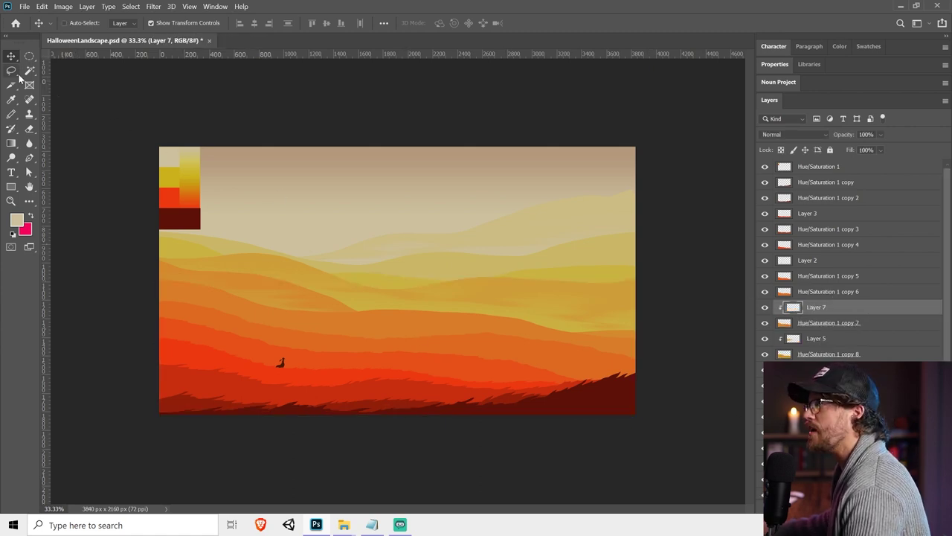
click(14, 72)
mouse_move(153, 301)
mouse_down()
mouse_move(356, 330)
mouse_move(426, 321)
mouse_move(637, 351)
mouse_move(159, 458)
mouse_move(153, 439)
mouse_up()
Fill the selection on Layer 7 with a foreground-to-transparent gradient in the orange sampled from the hill behind
click(12, 143)
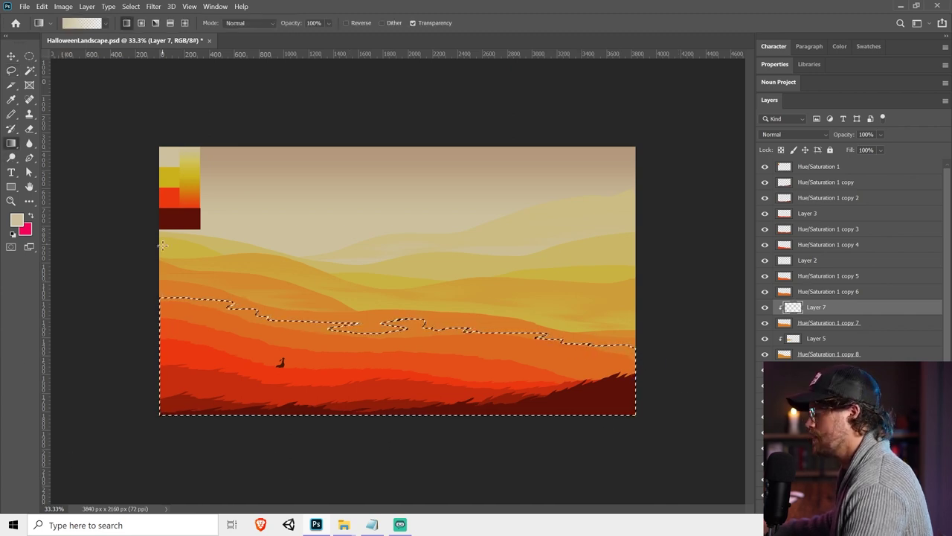
key(i)
click(211, 279)
key(g)
drag(372, 247, 372, 362)
key(i)
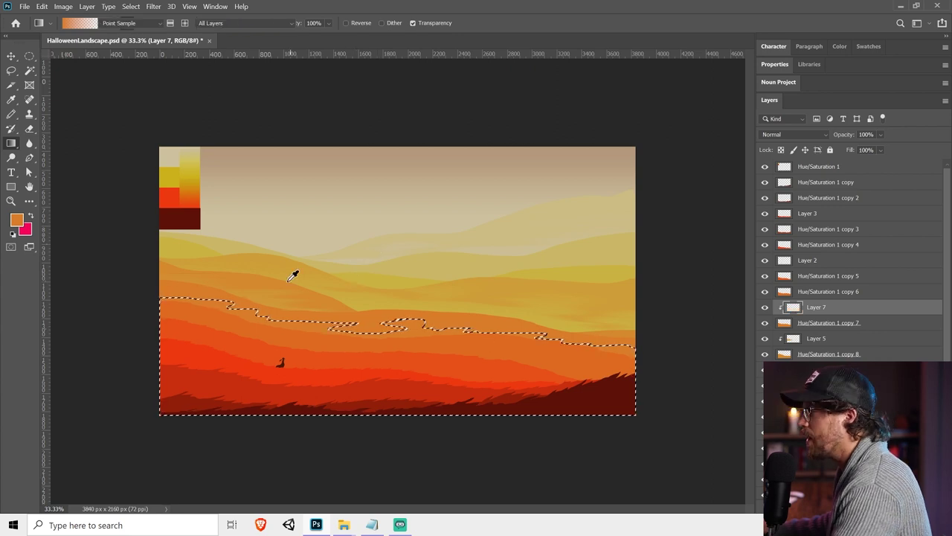
Fill the jagged selection on Layer 7 with a gradient of orange sampled from the hill behind, and reapply Motion Blur to the deselected layer
click(286, 275)
key(g)
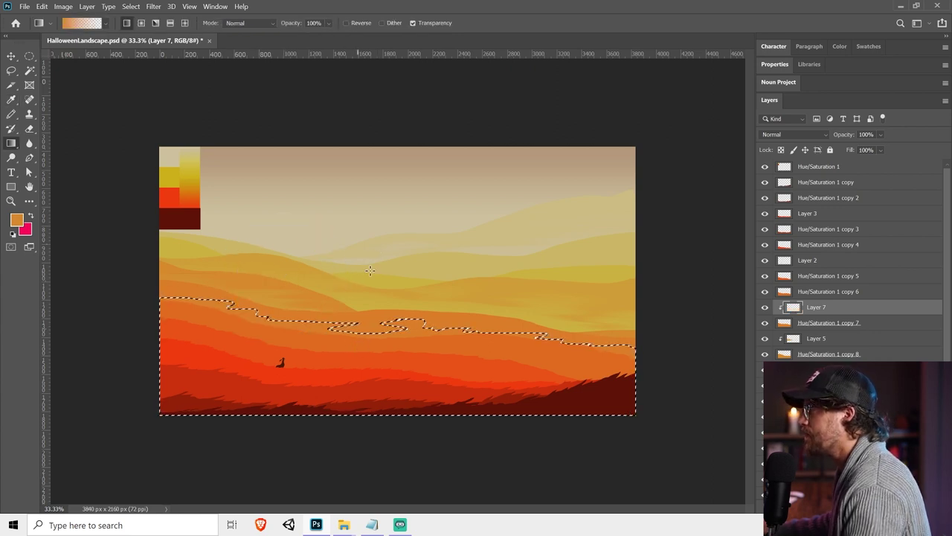
key(ctrl+d)
click(170, 6)
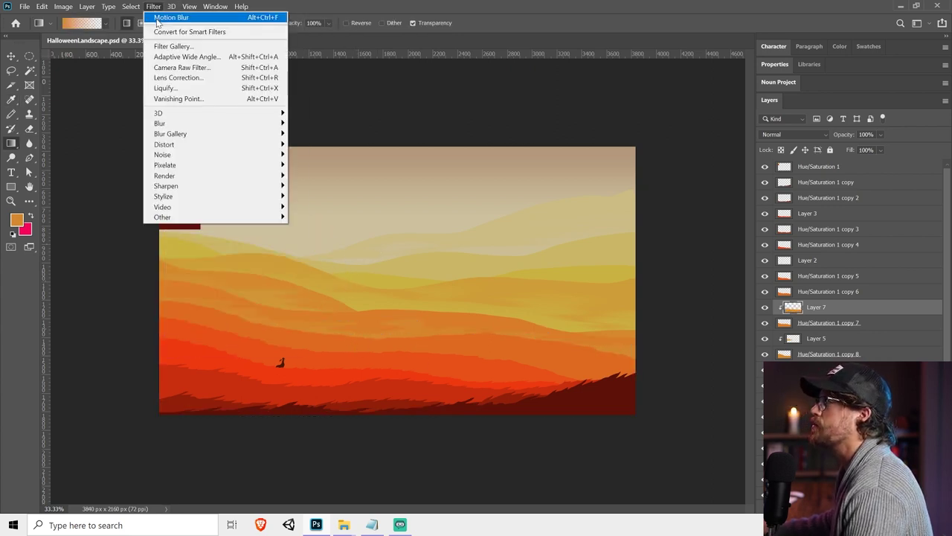
click(158, 18)
Add a new layer above Hue/Saturation 1 copy 6 and clip it to that hill layer
key(v)
click(537, 367)
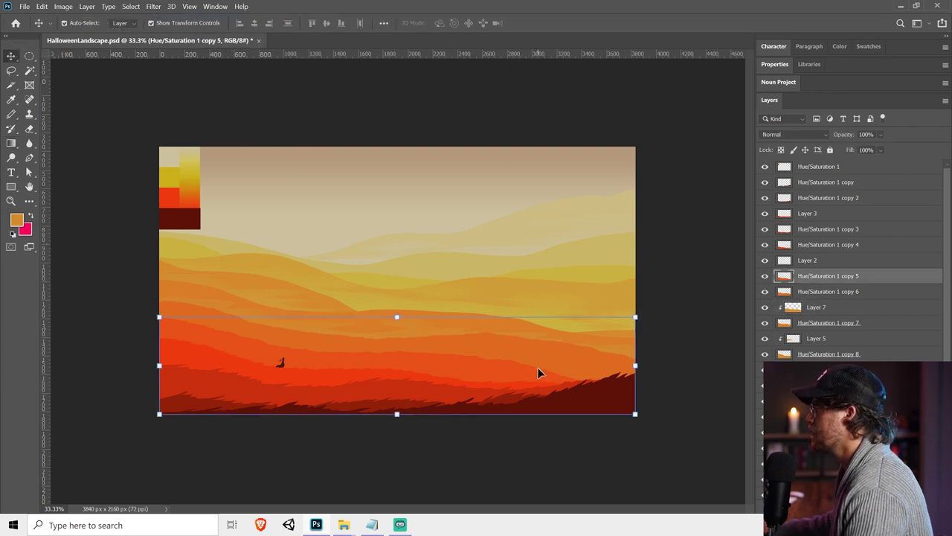
click(550, 358)
key(ctrl+shift+alt+n)
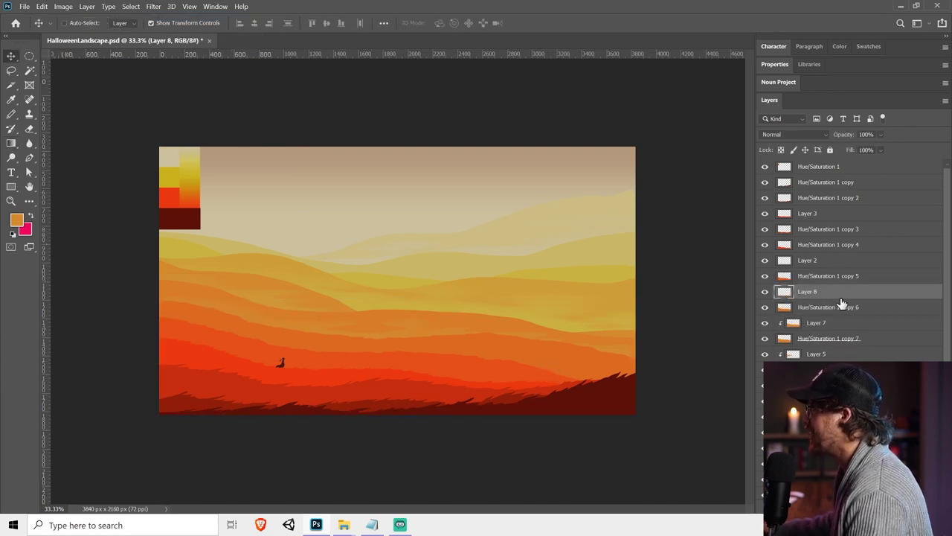
alt+click(841, 296)
Lasso a jagged band along the orange-red hill and fill it on Layer 8 with an upward gradient of light orange sampled from the hill behind
key(l)
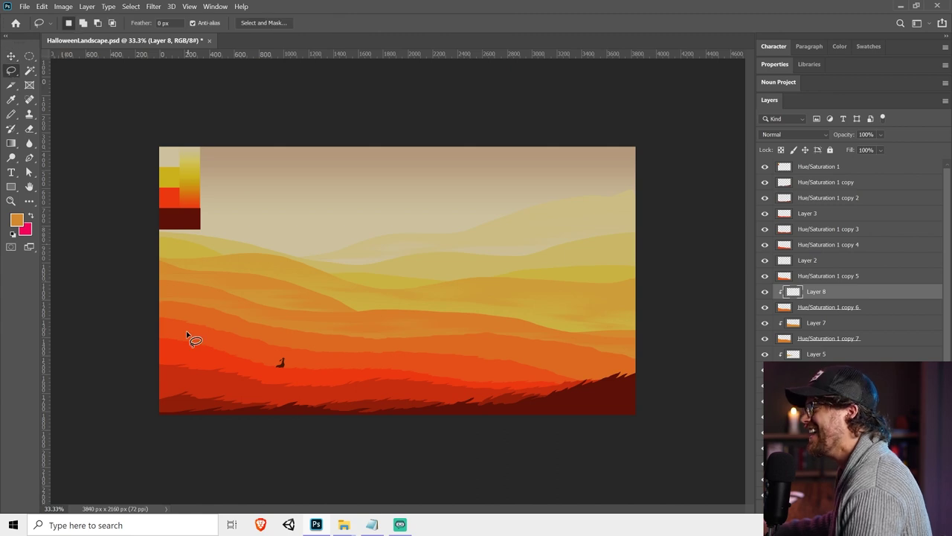
mouse_move(149, 311)
mouse_down()
mouse_move(215, 315)
mouse_move(296, 348)
mouse_move(473, 344)
mouse_move(718, 385)
mouse_move(7, 489)
mouse_move(12, 476)
mouse_up()
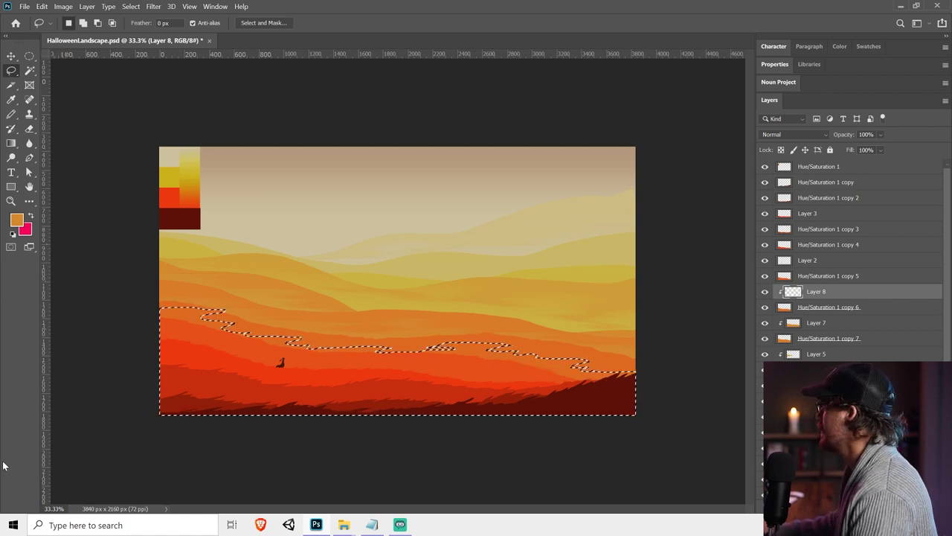
click(12, 143)
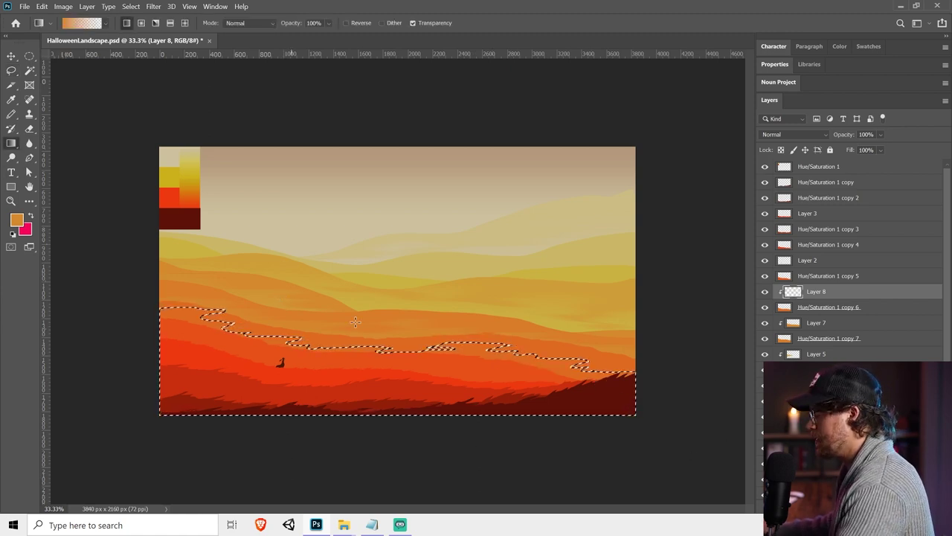
key(i)
click(313, 328)
key(g)
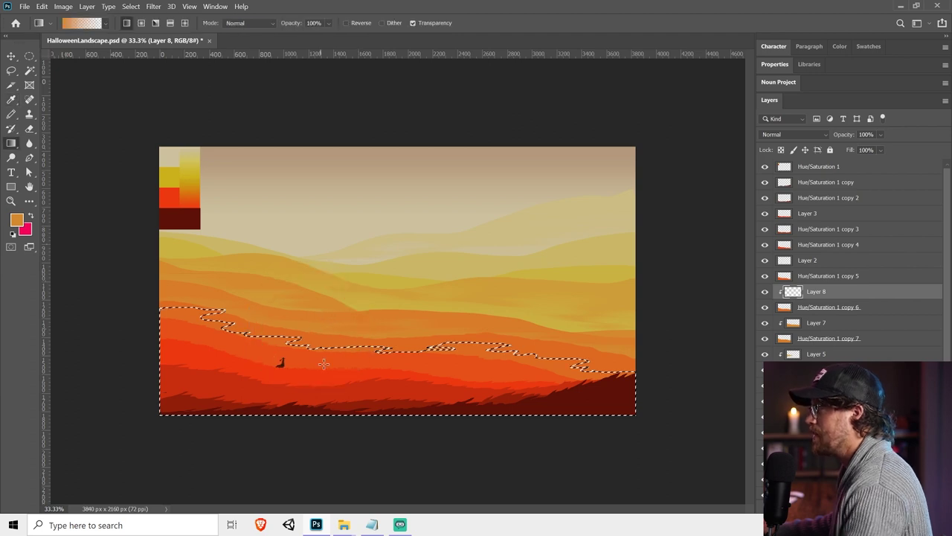
drag(327, 374, 326, 288)
Reapply the Motion Blur filter to the deselected gradient on Layer 8 and save the document
key(ctrl+d)
click(154, 6)
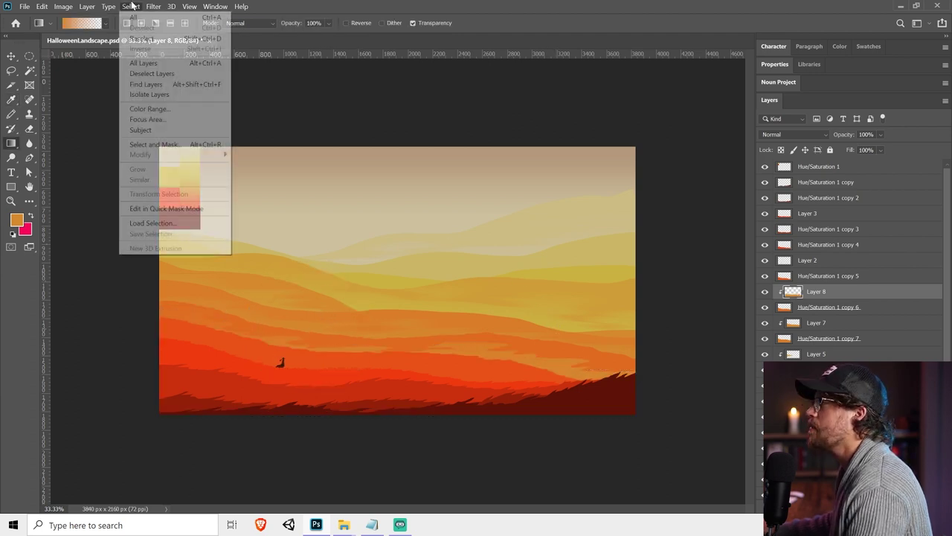
key(Escape)
key(v)
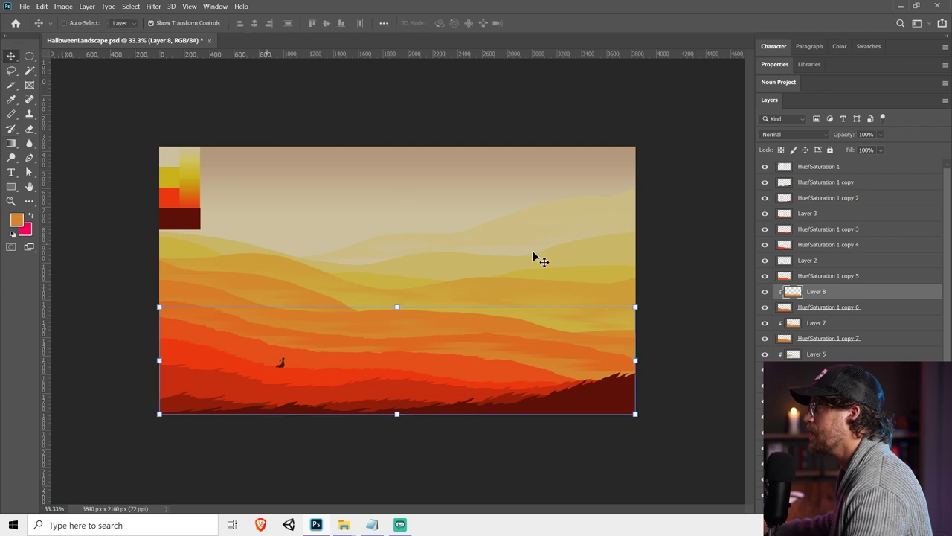
key(ctrl+s)
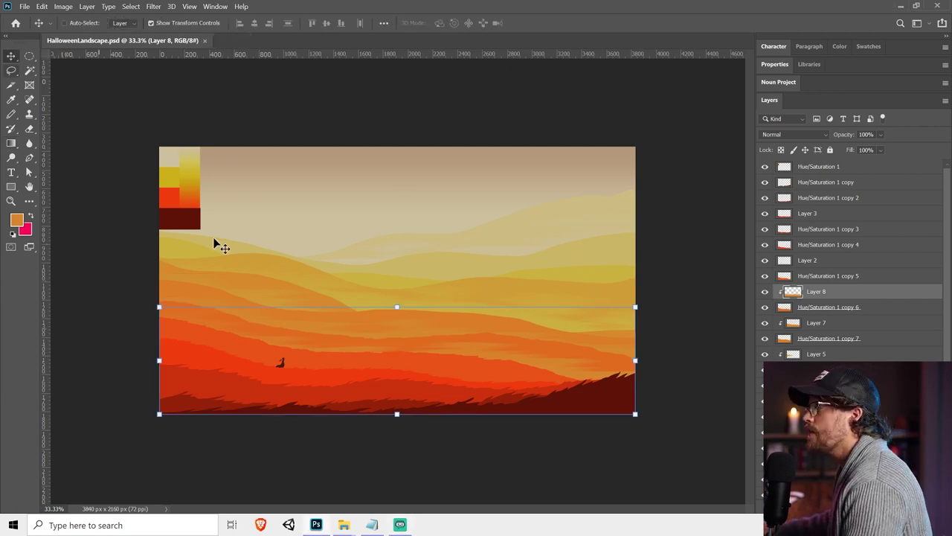
Add a new layer above Hue/Saturation 1 copy 5 and clip it to that hill layer
key(alt+bracketright)
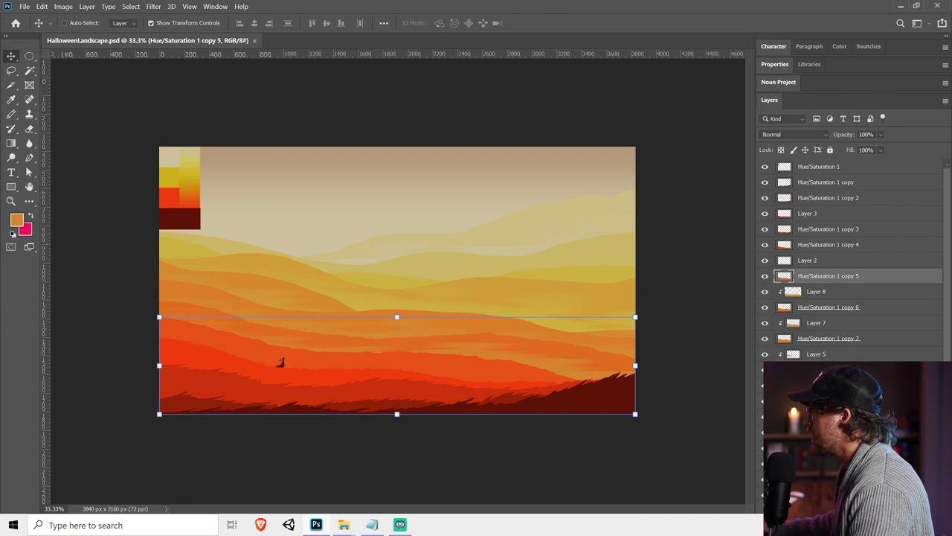
key(ctrl+shift+alt+n)
alt+click(839, 282)
Lasso a jagged-edged area across the red hill down to the canvas bottom, and add a patch around the small figure to the selection
click(11, 70)
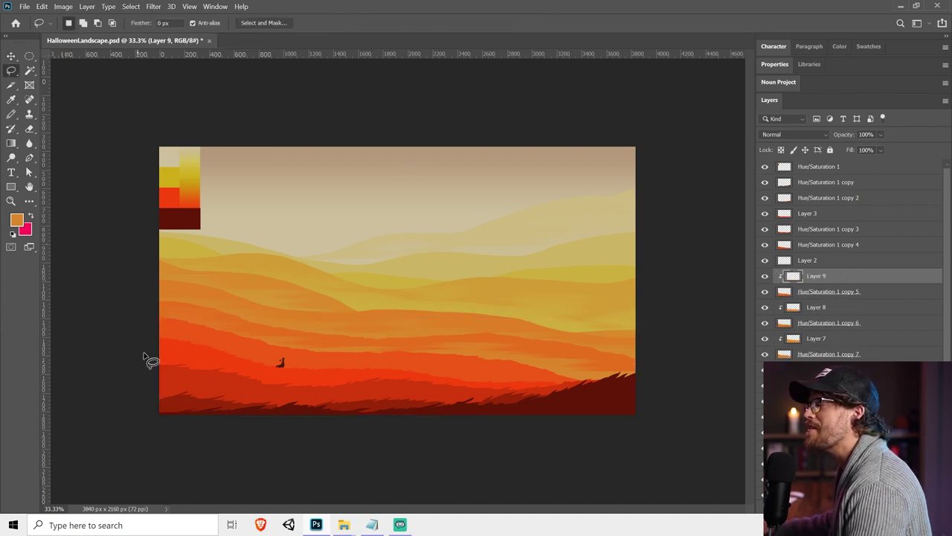
mouse_move(147, 336)
mouse_down()
mouse_move(206, 336)
mouse_move(251, 354)
mouse_move(240, 363)
mouse_move(446, 363)
mouse_move(570, 387)
mouse_move(627, 385)
mouse_move(250, 414)
mouse_move(15, 404)
mouse_up()
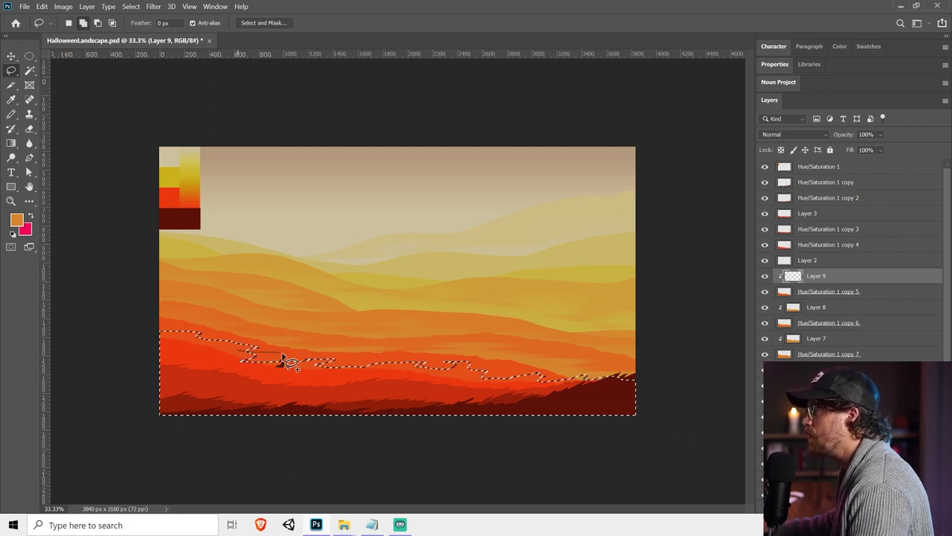
mouse_move(322, 367)
mouse_down()
mouse_move(181, 403)
mouse_move(319, 363)
mouse_move(372, 363)
mouse_move(239, 403)
mouse_move(199, 381)
mouse_up()
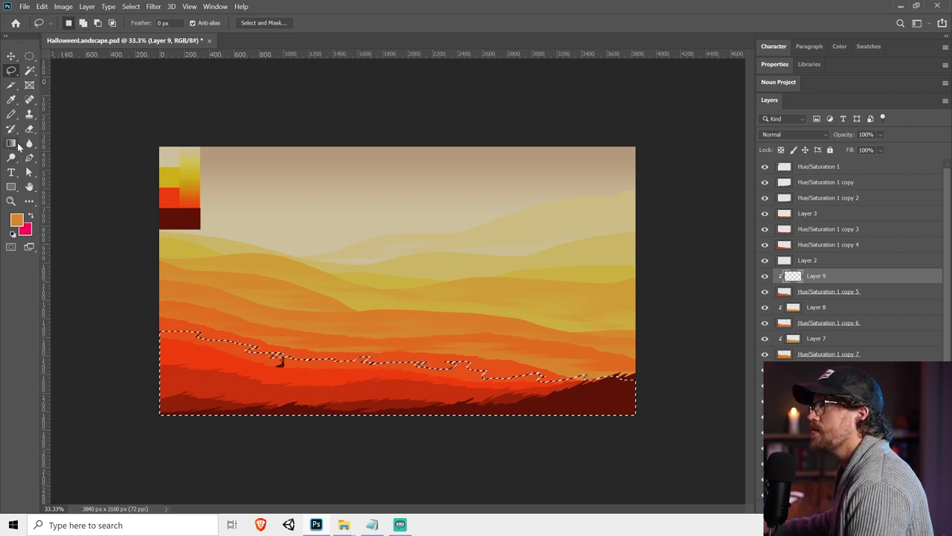
Fill the selection on Layer 9 with a linear gradient of orange sampled from the hill behind
click(10, 143)
right_click(11, 143)
click(59, 143)
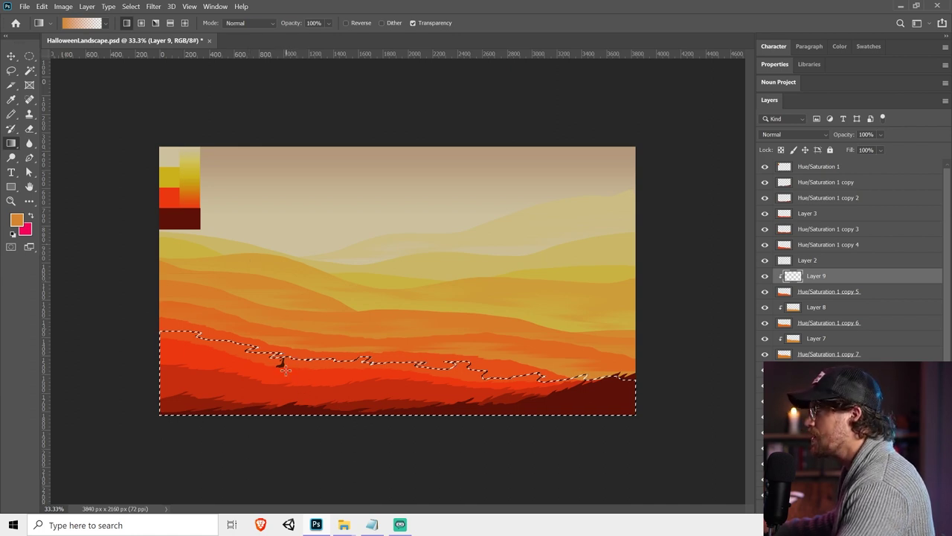
key(i)
click(261, 319)
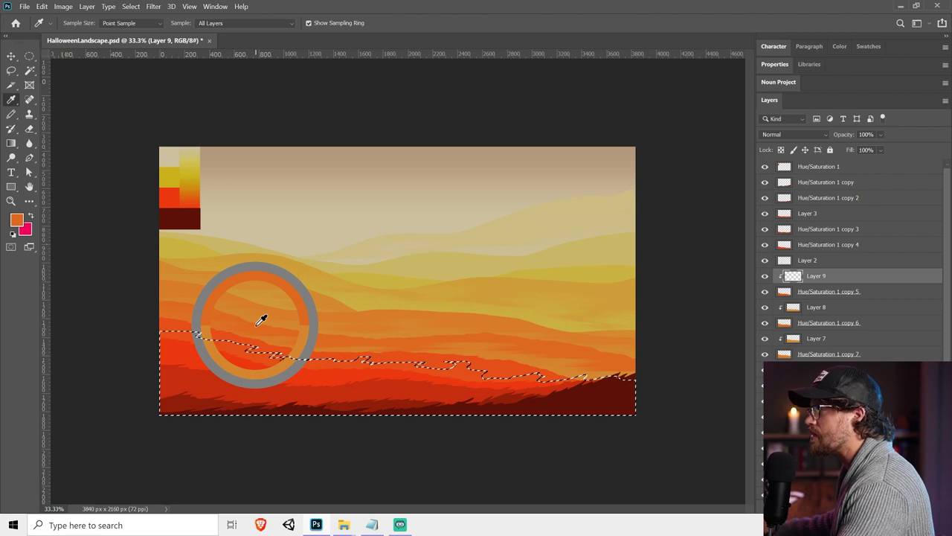
drag(261, 320, 266, 321)
key(g)
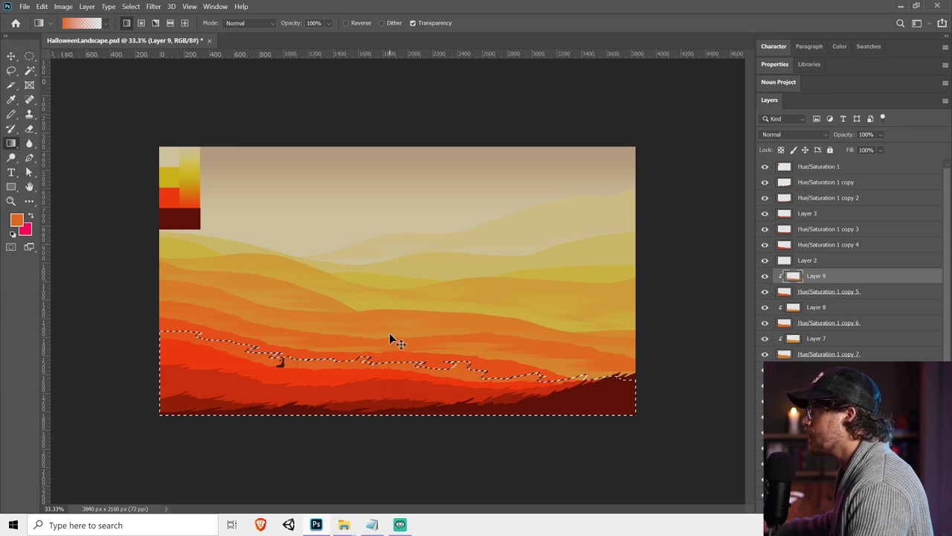
Clear the selection and reapply the Motion Blur filter to the gradient on Layer 9
key(ctrl+d)
key(v)
click(154, 7)
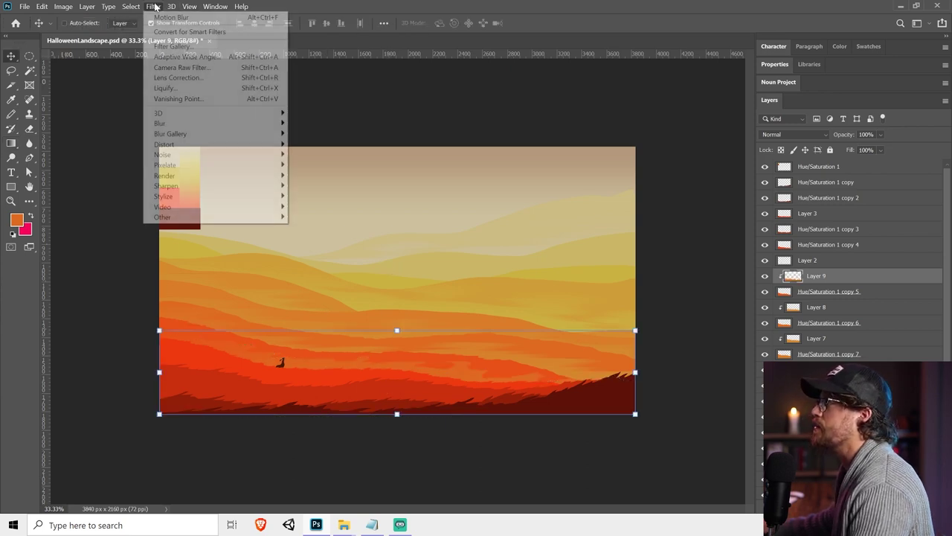
click(153, 7)
click(394, 458)
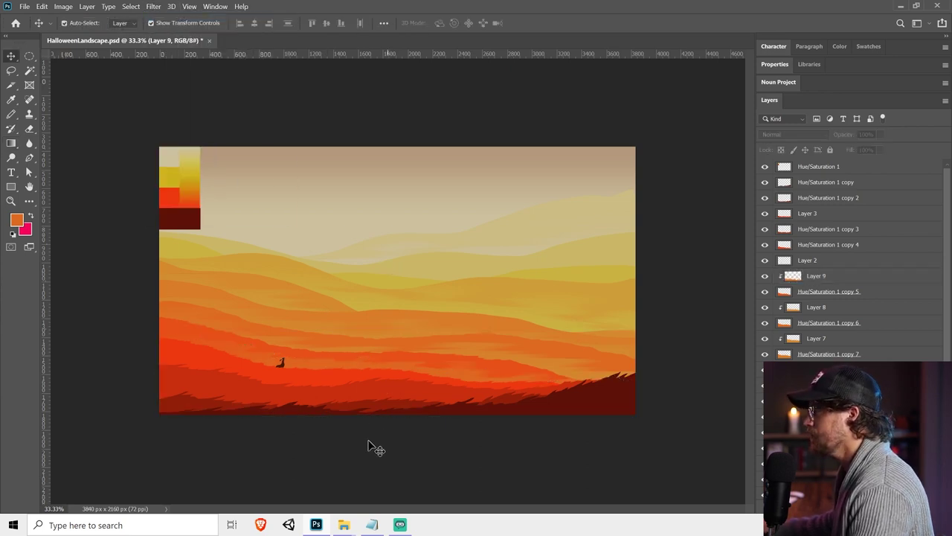
Add a new layer directly above the hill layer Hue/Saturation 1 copy 4
click(408, 406)
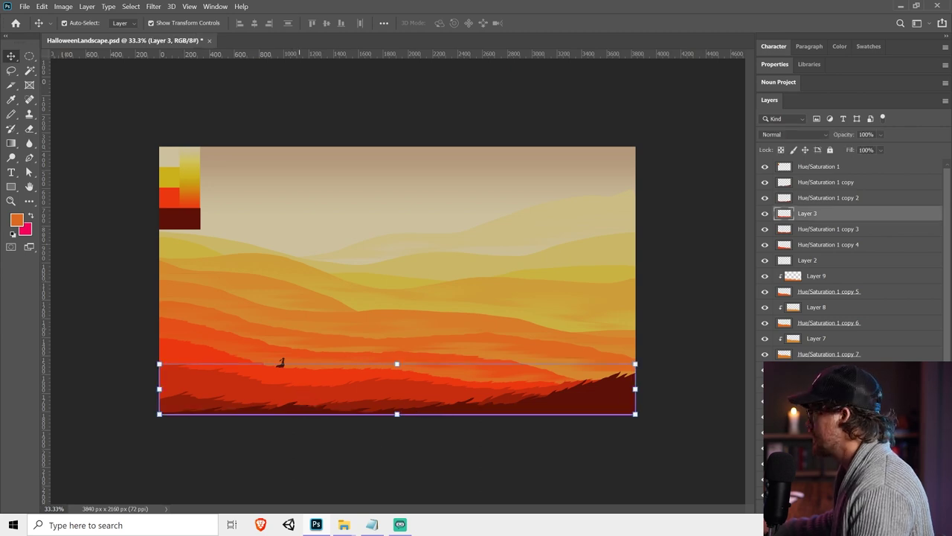
click(305, 375)
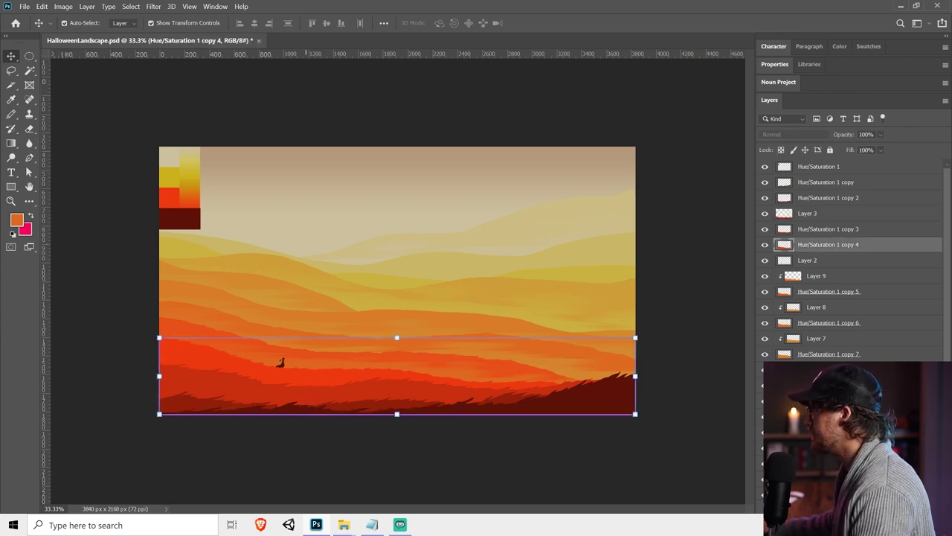
key(ctrl+shift+alt+n)
Lasso a jagged area over the lower red hills and fill it on Layer 10 with an upward gradient of sampled red-orange
click(12, 70)
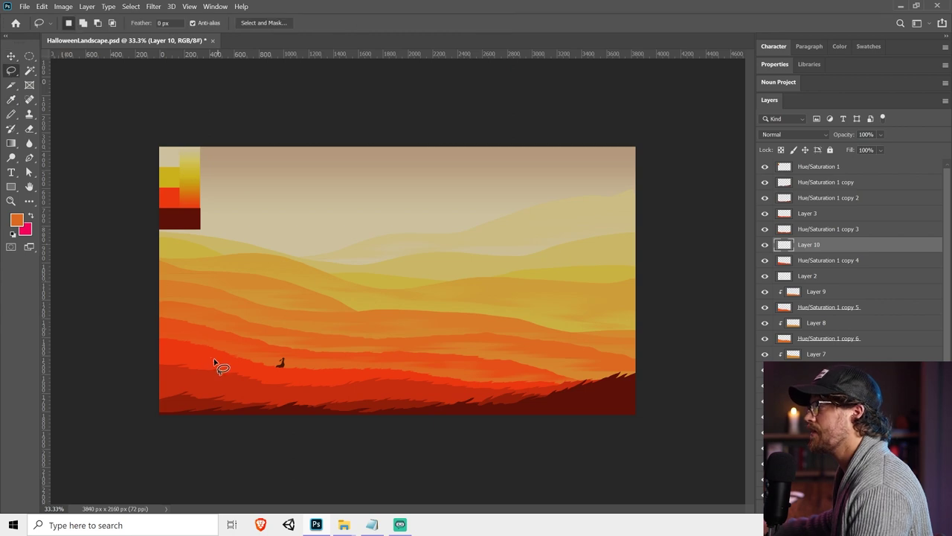
mouse_move(148, 354)
mouse_down()
mouse_move(208, 363)
mouse_move(223, 376)
mouse_move(552, 398)
mouse_move(94, 440)
mouse_move(95, 416)
mouse_up()
click(11, 143)
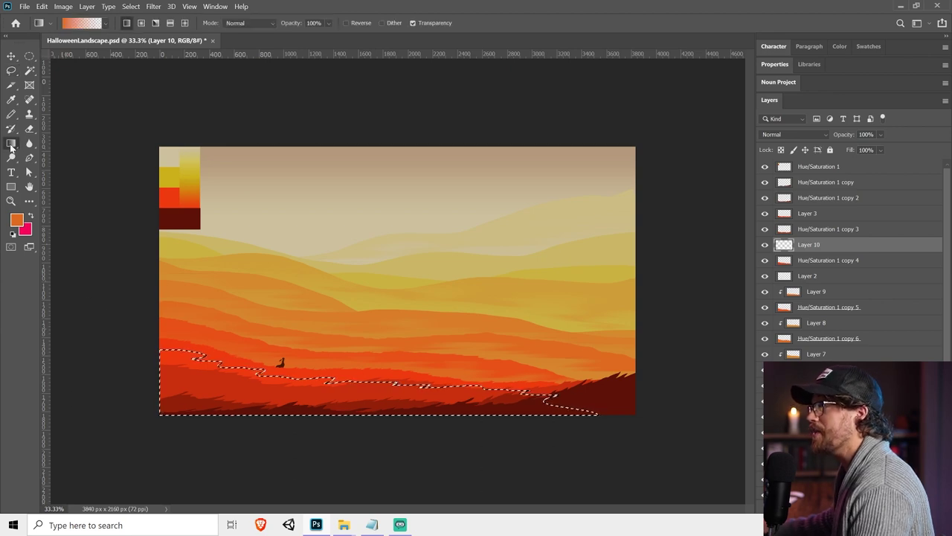
key(i)
click(202, 316)
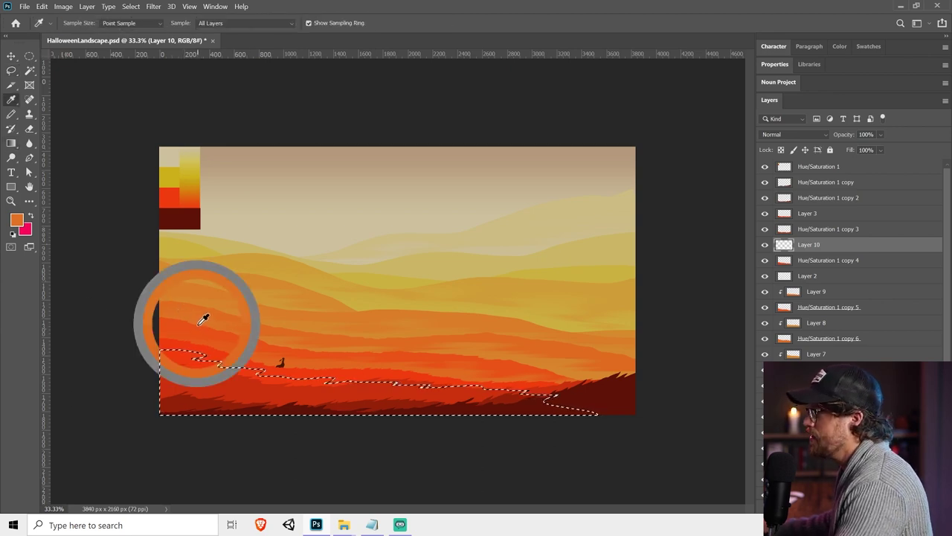
key(g)
drag(261, 396, 290, 346)
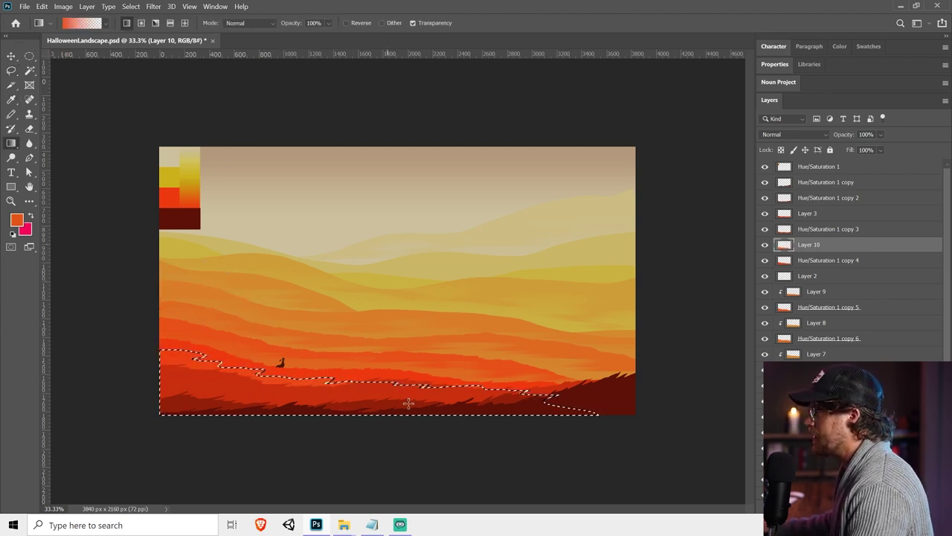
Clear the selection and reapply the Motion Blur filter to the gradient on Layer 10
key(ctrl+d)
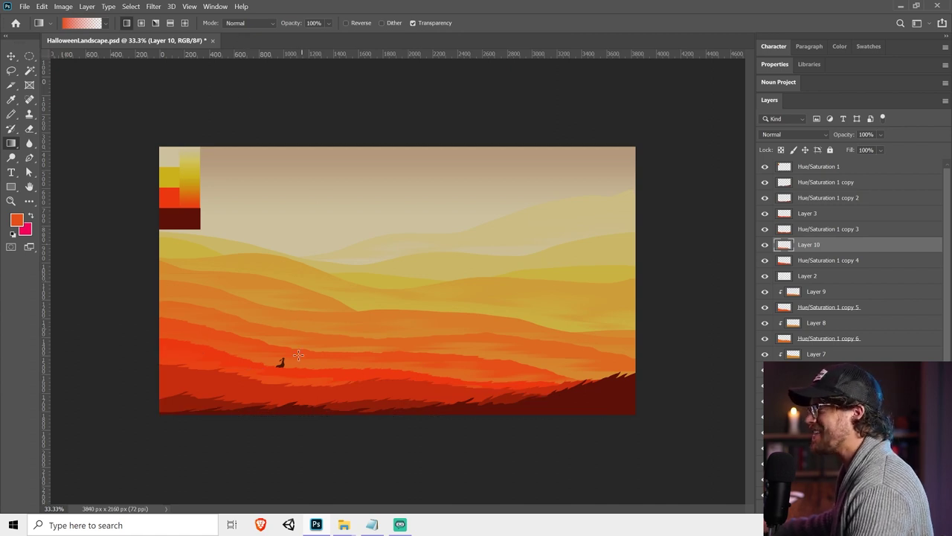
click(153, 5)
click(158, 18)
key(v)
click(440, 458)
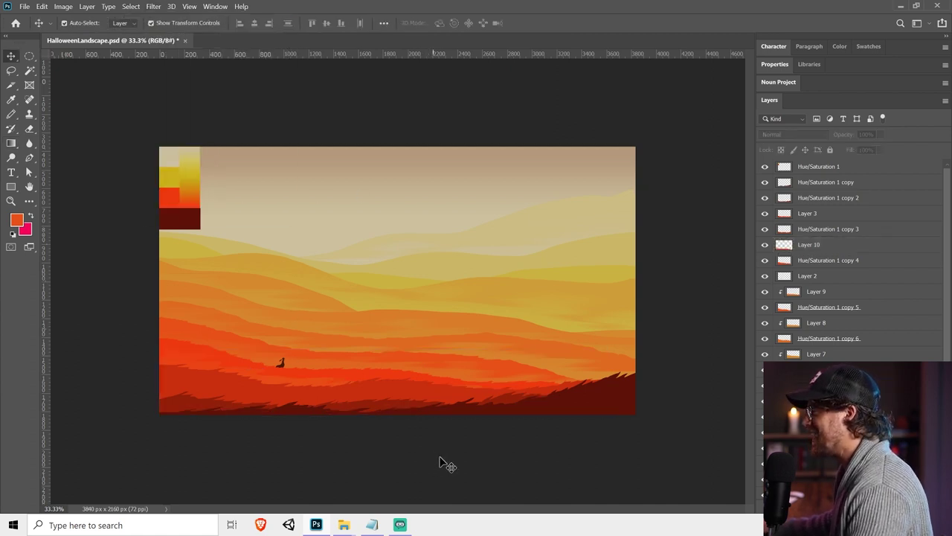
Add a new layer above Layer 3 and clip it to that grassy hill layer
click(290, 398)
key(ctrl+shift+alt+n)
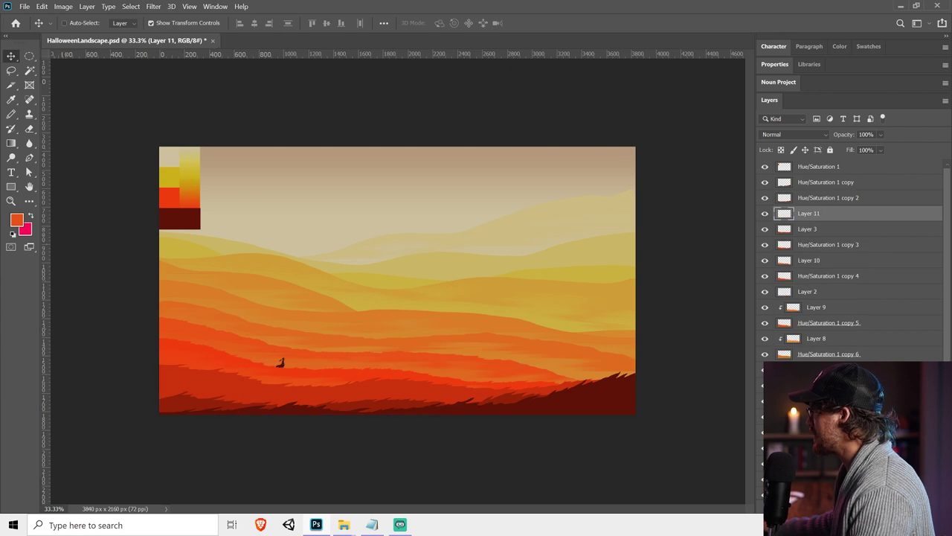
alt+click(810, 223)
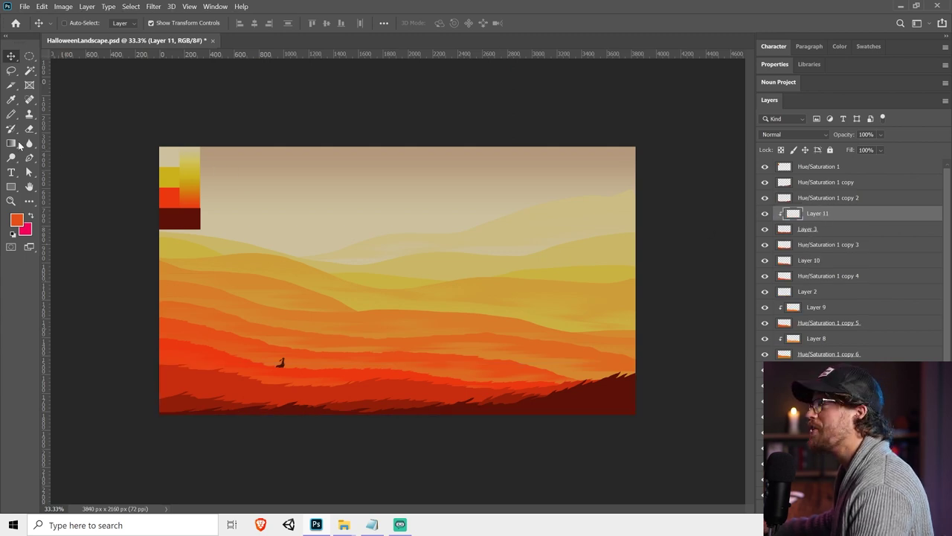
Lasso a jagged area across the dark red foreground hill and fill it on Layer 11 with an upward gradient of sampled red
key(l)
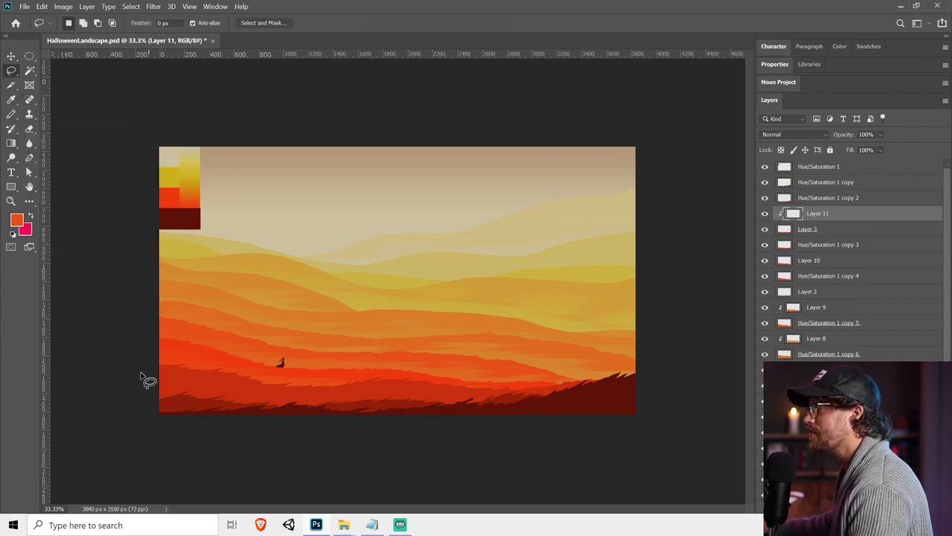
mouse_move(140, 372)
mouse_down()
mouse_move(210, 378)
mouse_move(234, 395)
mouse_move(562, 394)
mouse_move(440, 472)
mouse_move(176, 431)
mouse_up()
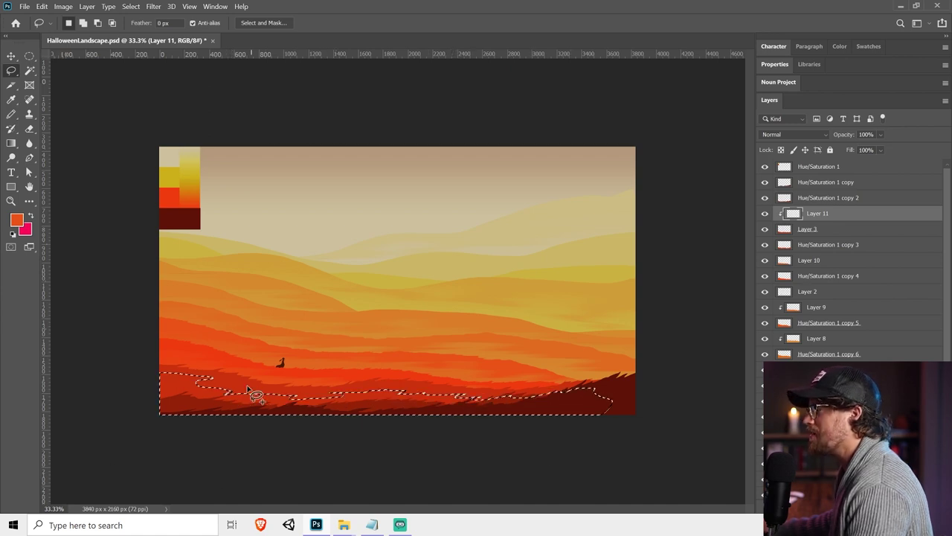
key(g)
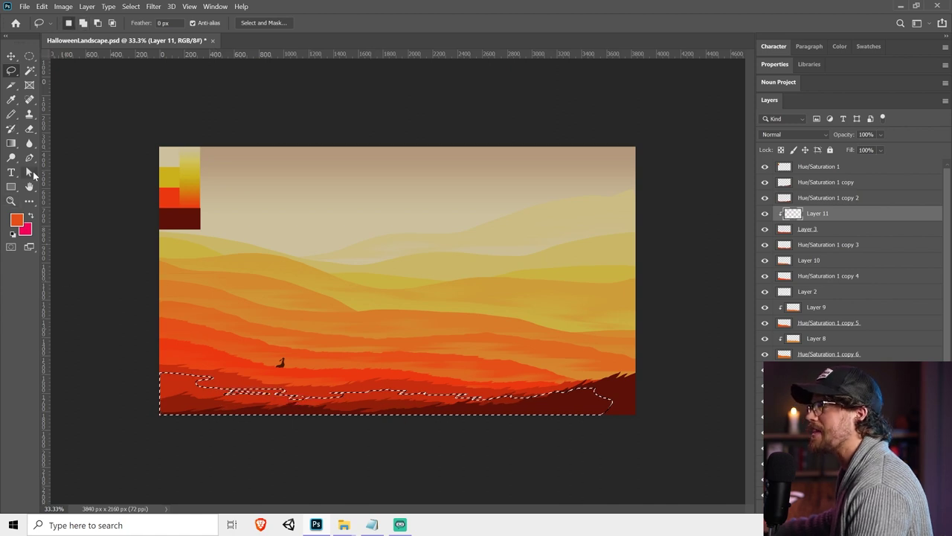
key(i)
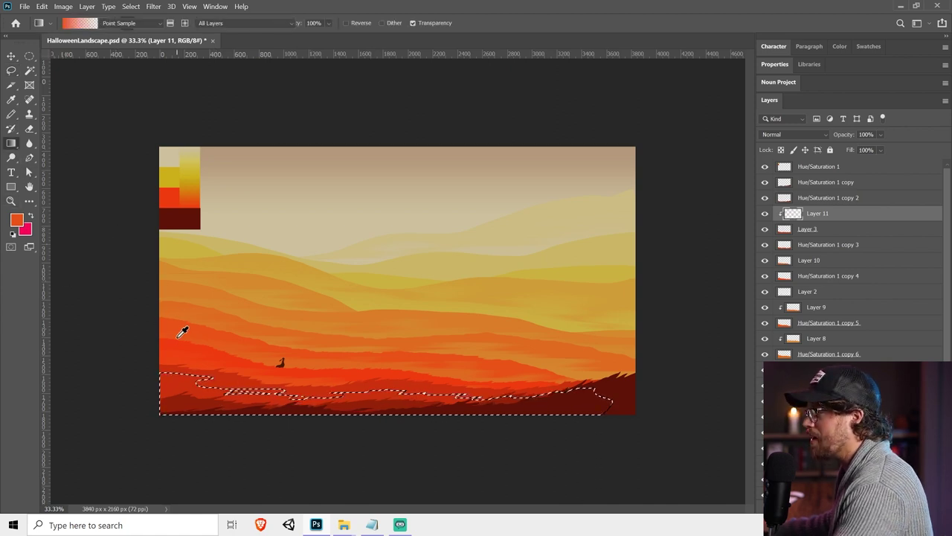
click(181, 330)
key(g)
drag(287, 424, 292, 369)
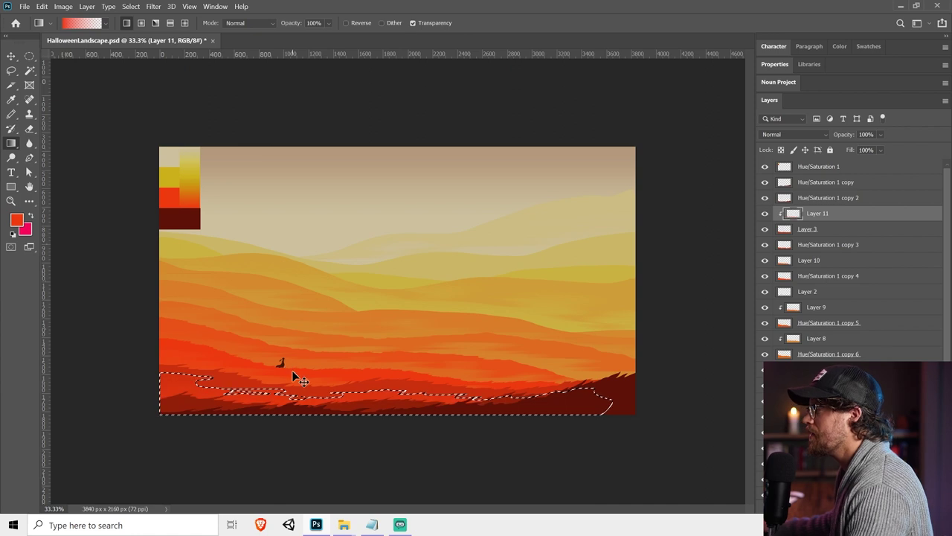
Clear the selection, reapply the Motion Blur filter to the gradient on Layer 11, and save the document
key(ctrl+d)
click(210, 5)
click(156, 16)
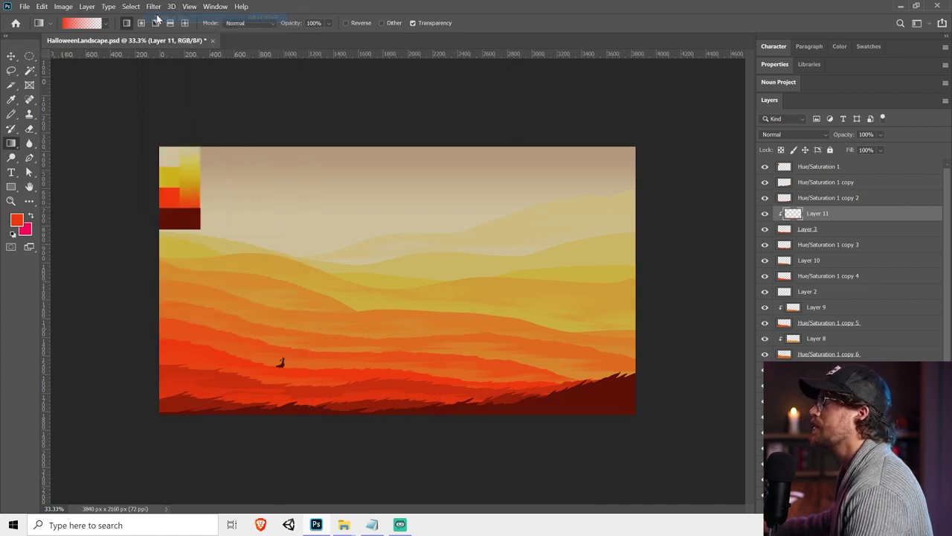
key(v)
key(ctrl+s)
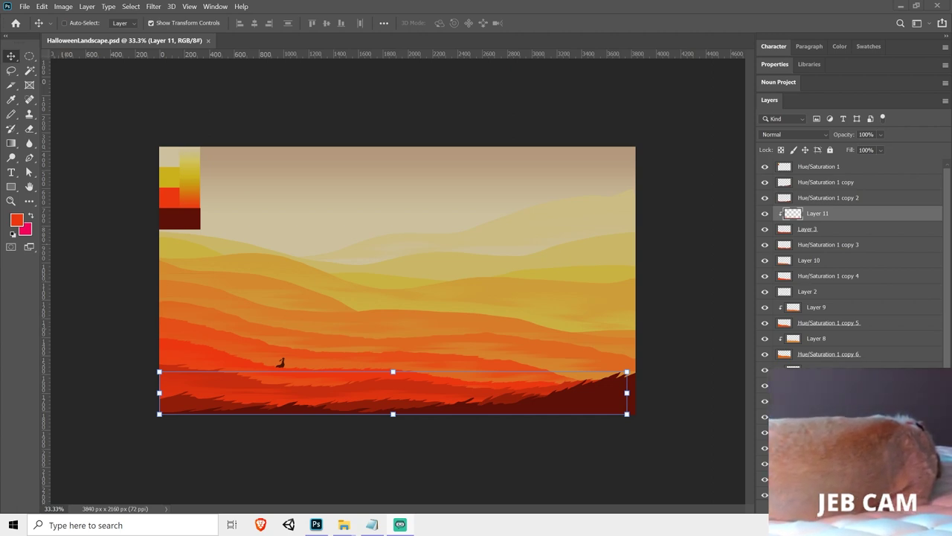
click(580, 394)
key(ctrl)
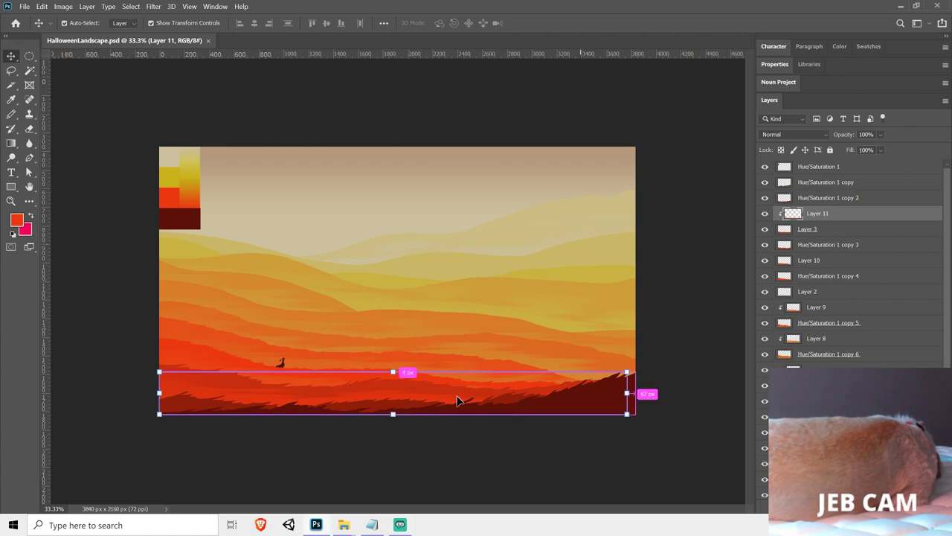
click(582, 492)
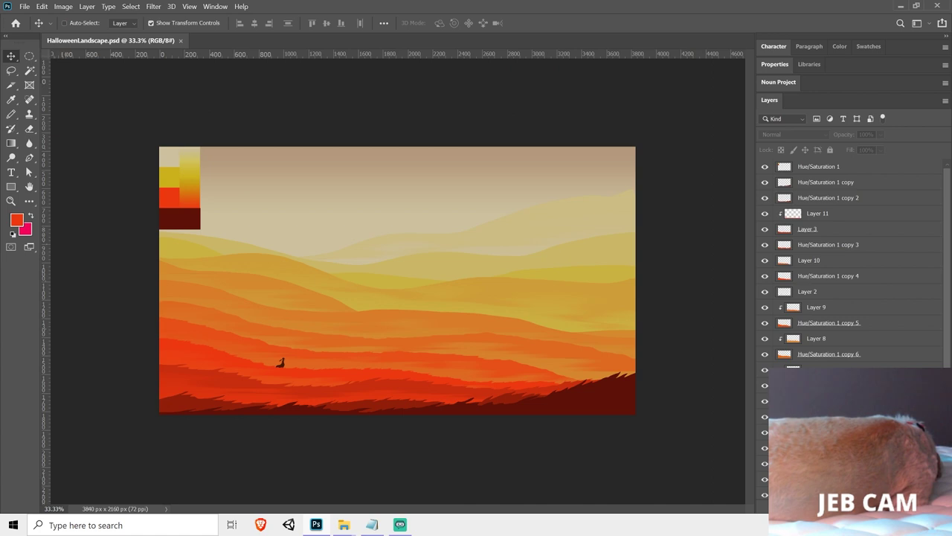
Merge the farthest hill layer, Hue/Saturation 1 copy 12, with its clipped haze layer
click(512, 226)
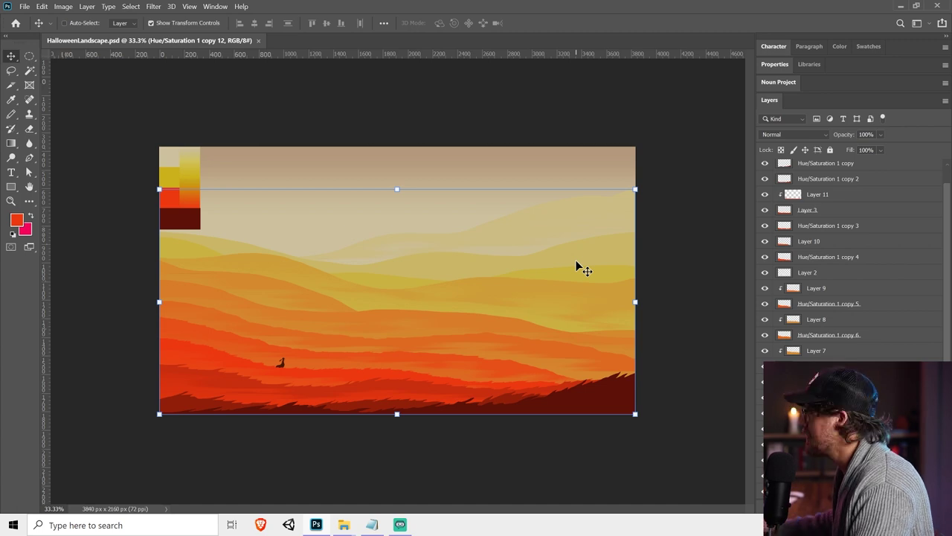
scroll(789, 431, down, 1)
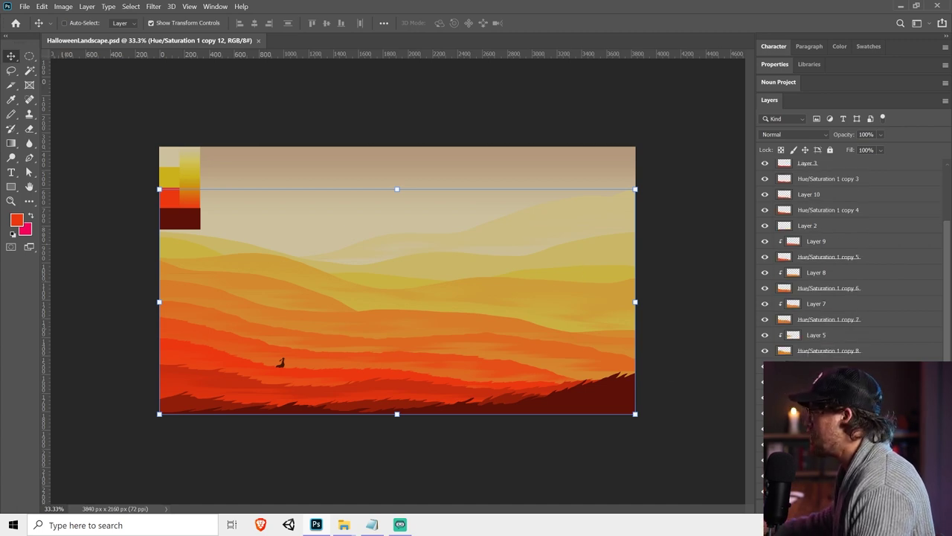
shift+click(827, 460)
right_click(827, 449)
click(729, 369)
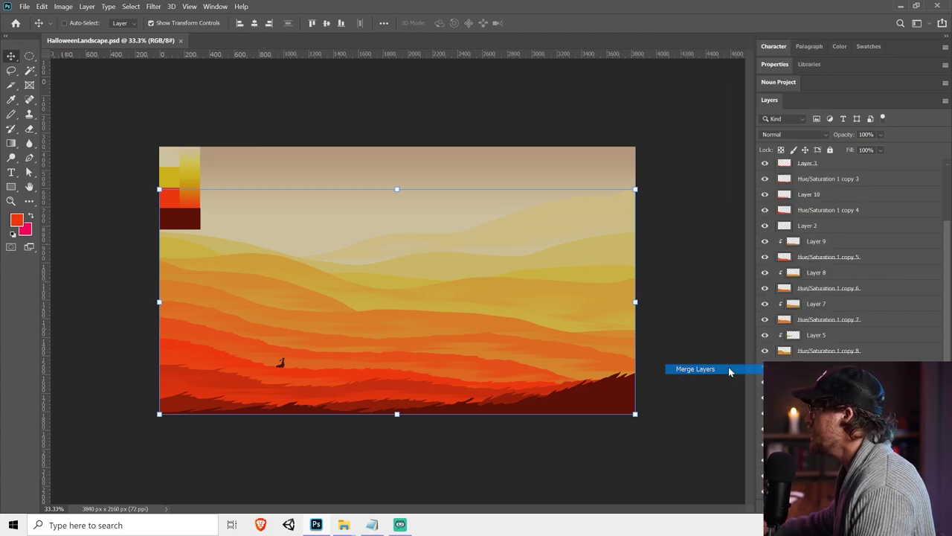
Merge the clipped haze on Layer 4 and Layer 5 with the hill layers directly beneath them
click(826, 398)
shift+click(827, 382)
right_click(827, 382)
click(725, 369)
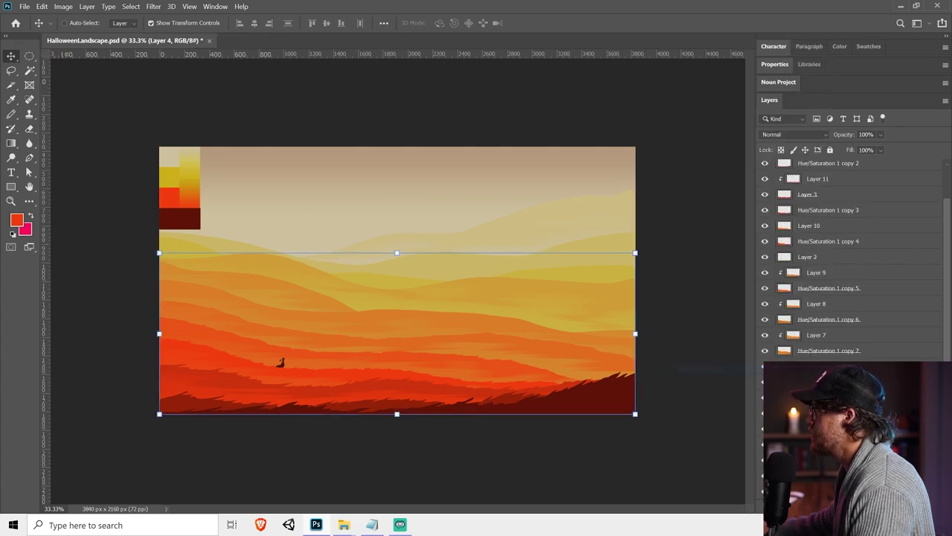
click(823, 381)
shift+click(821, 366)
right_click(821, 366)
click(738, 368)
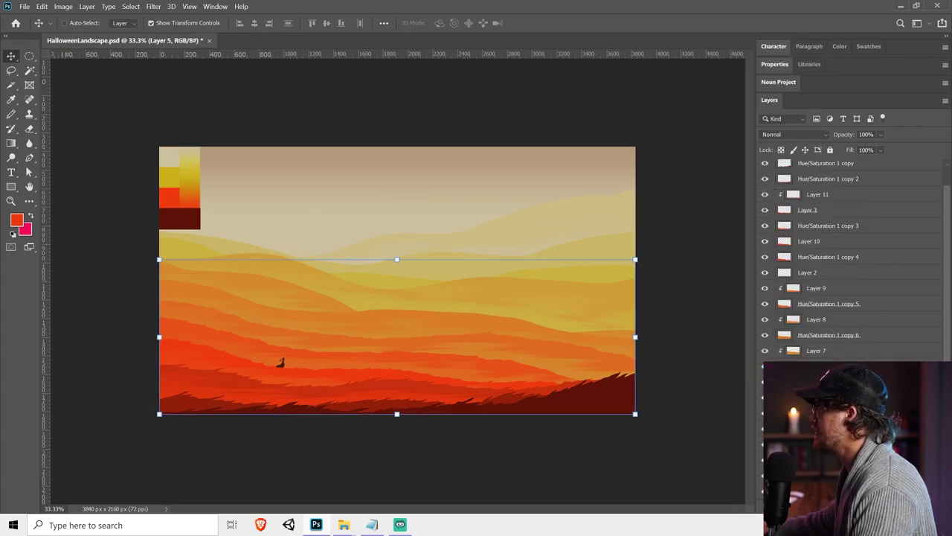
Merge Layer 7 with Hue/Saturation 1 copy 7, and Layer 8 with Hue/Saturation 1 copy 6
shift+click(822, 352)
right_click(830, 349)
click(714, 369)
shift+click(828, 342)
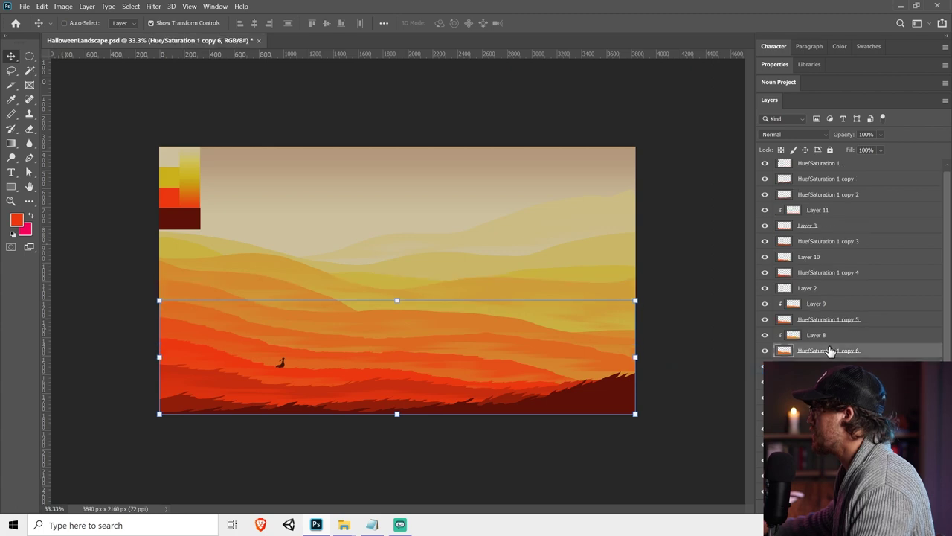
right_click(828, 339)
click(726, 368)
Merge Layer 9 with Hue/Saturation 1 copy 5, and Layer 11 with the grassy hill on Layer 3
shift+click(821, 314)
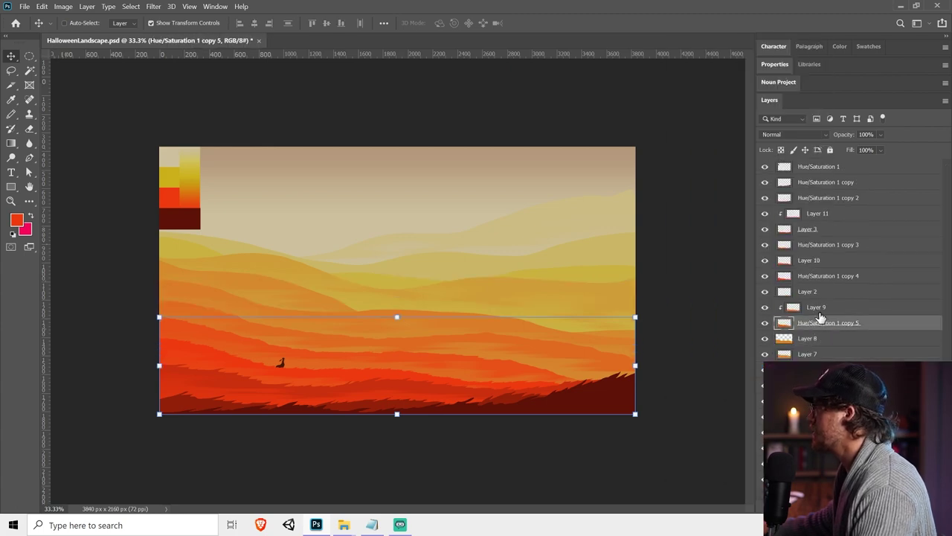
right_click(821, 316)
click(727, 369)
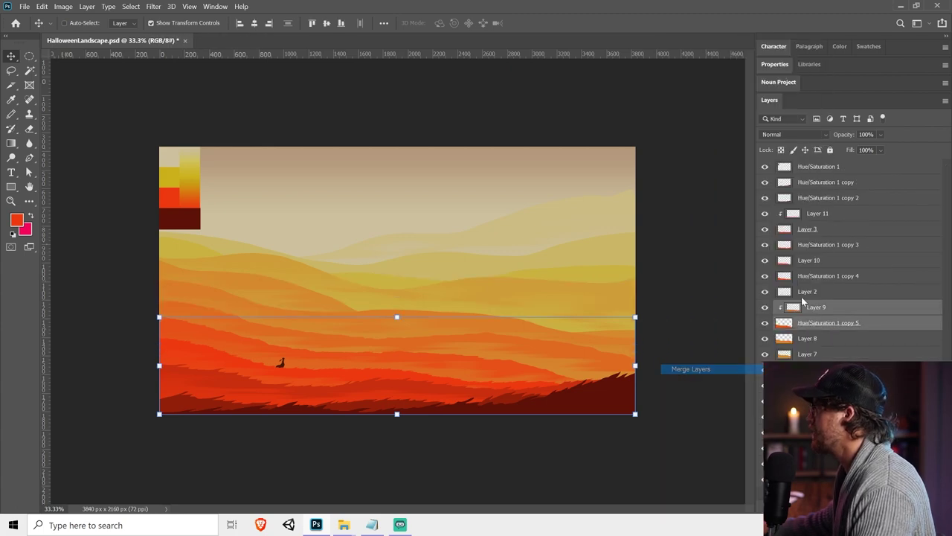
shift+click(823, 215)
right_click(824, 217)
click(718, 369)
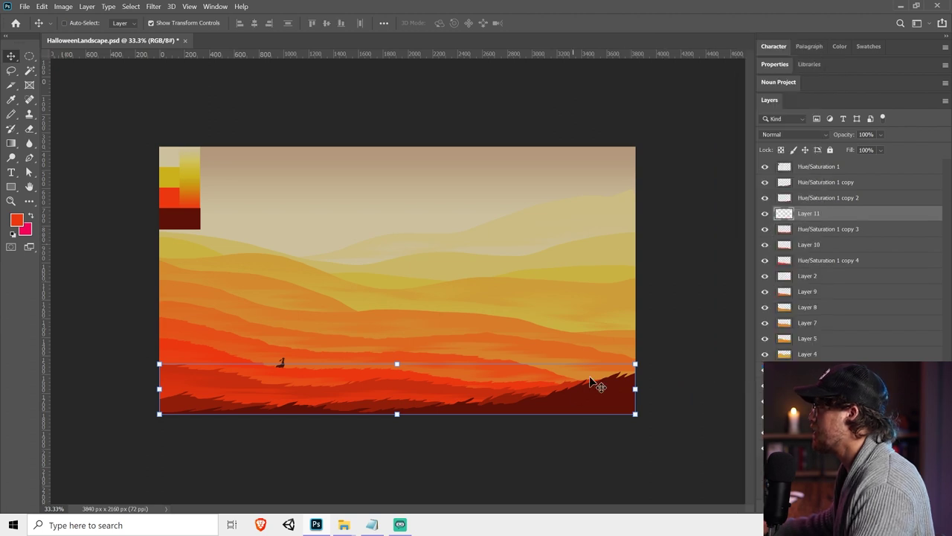
Add an Inner Shadow to the farthest hill, Layer 6, coloured with beige sampled from the sky just above its ridge
ctrl+click(604, 407)
ctrl+click(572, 210)
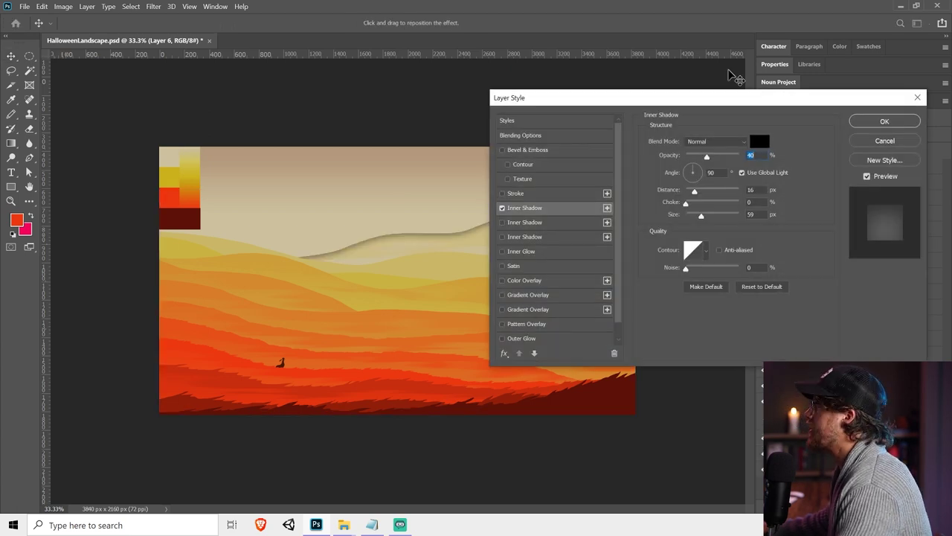
drag(716, 100, 753, 231)
click(794, 272)
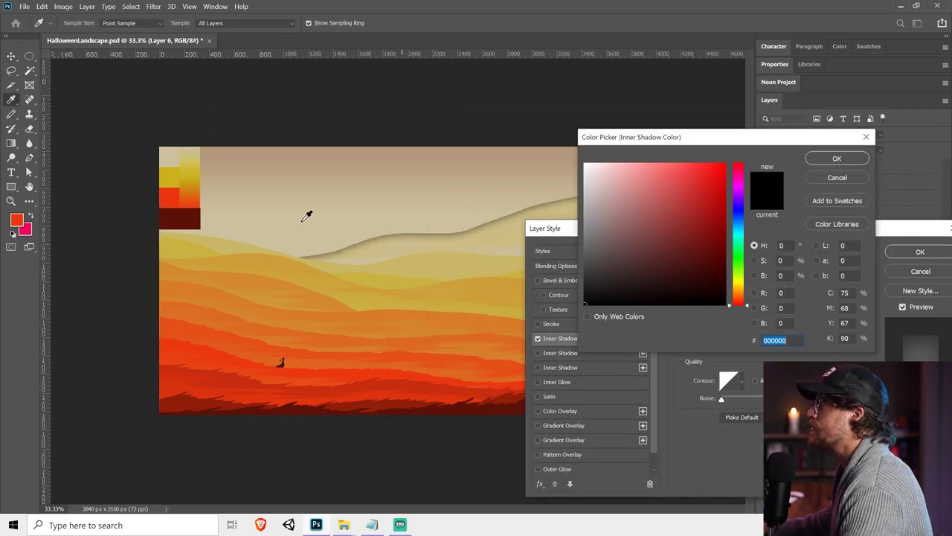
click(314, 227)
click(837, 159)
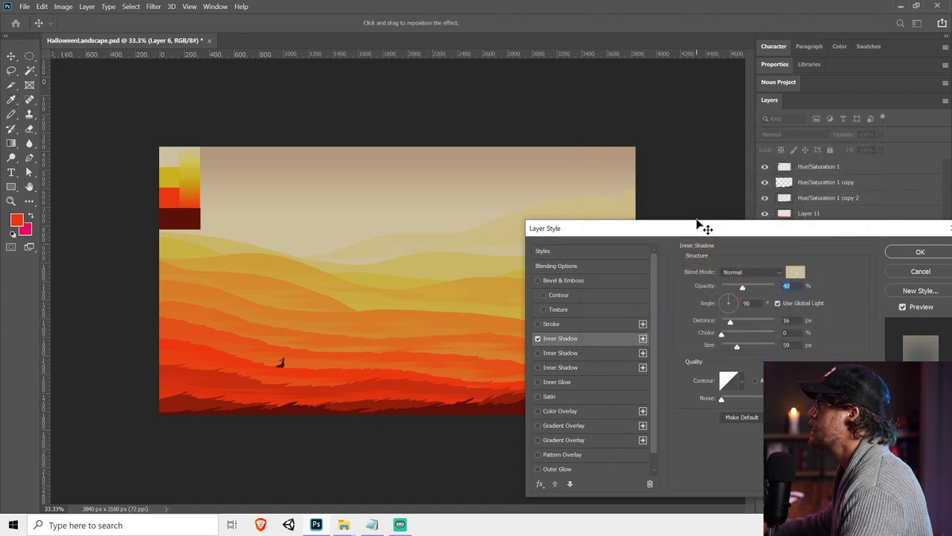
Set the Inner Shadow on Layer 6 to 81% opacity and a size of 103 px
drag(699, 228, 463, 241)
drag(522, 302, 527, 301)
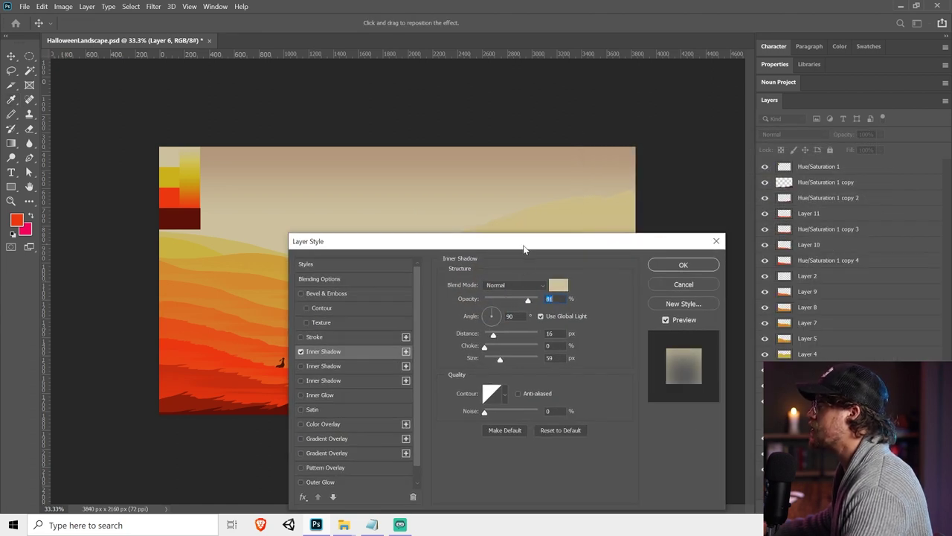
drag(524, 248, 785, 205)
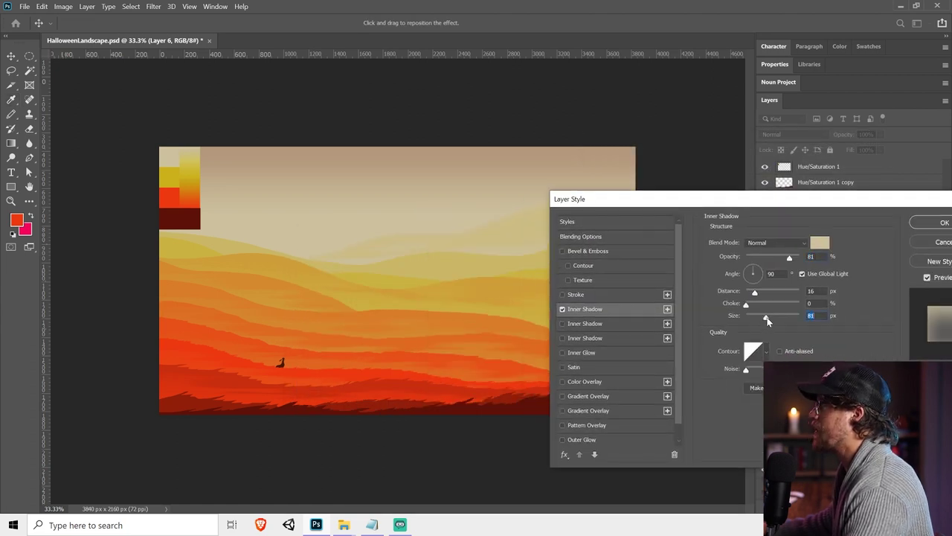
click(942, 223)
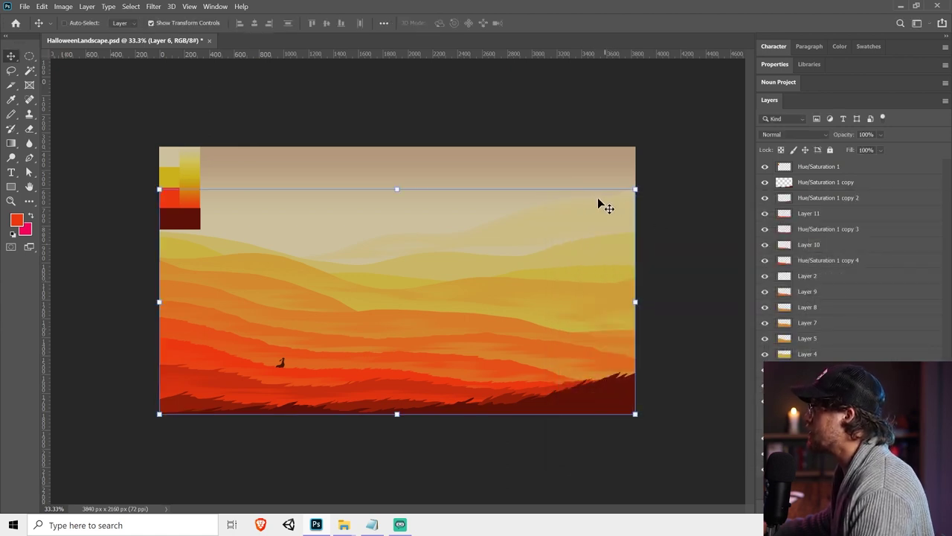
Rasterize the layer style of the farthest hill, Layer 6
key(ctrl+shift+alt+n)
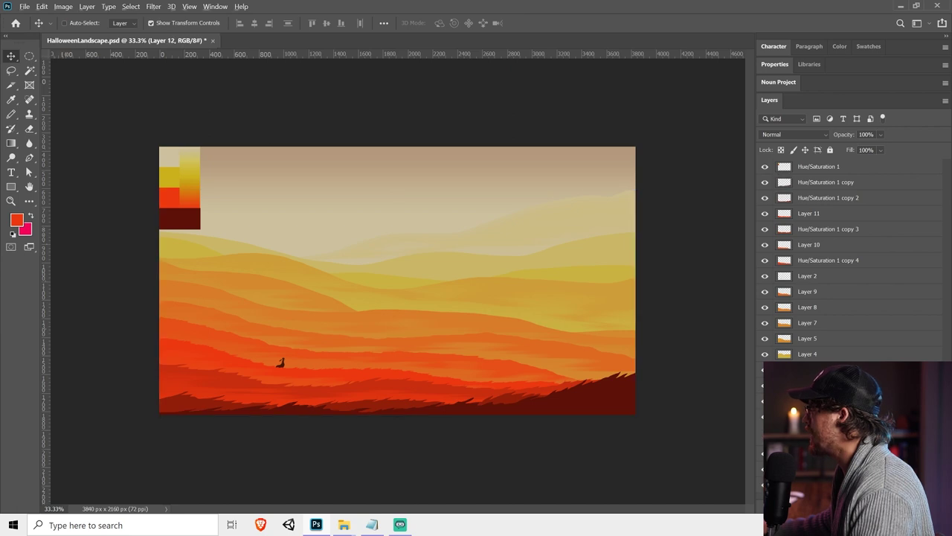
right_click(846, 416)
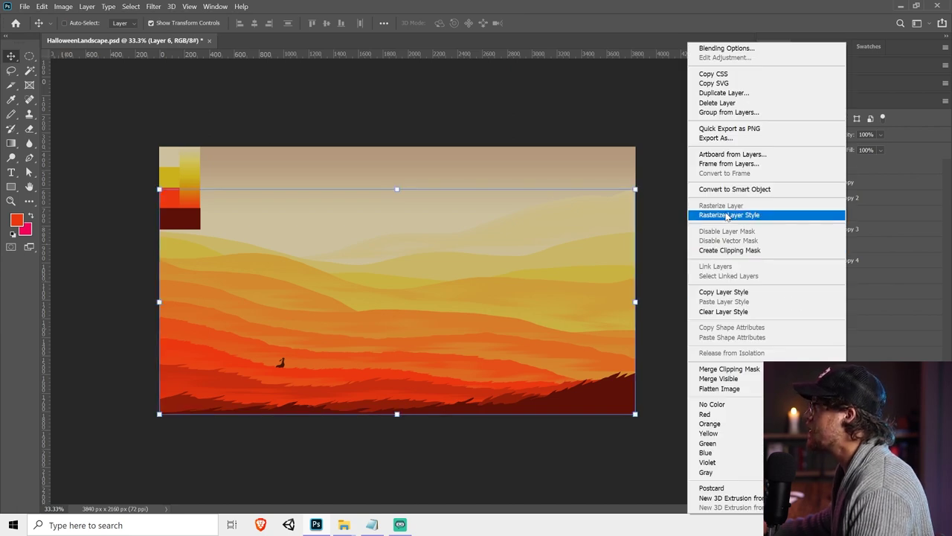
click(725, 215)
Sample the beige sky above the farthest ridge and draw it as a gradient on a new layer clipped to Layer 6
click(11, 143)
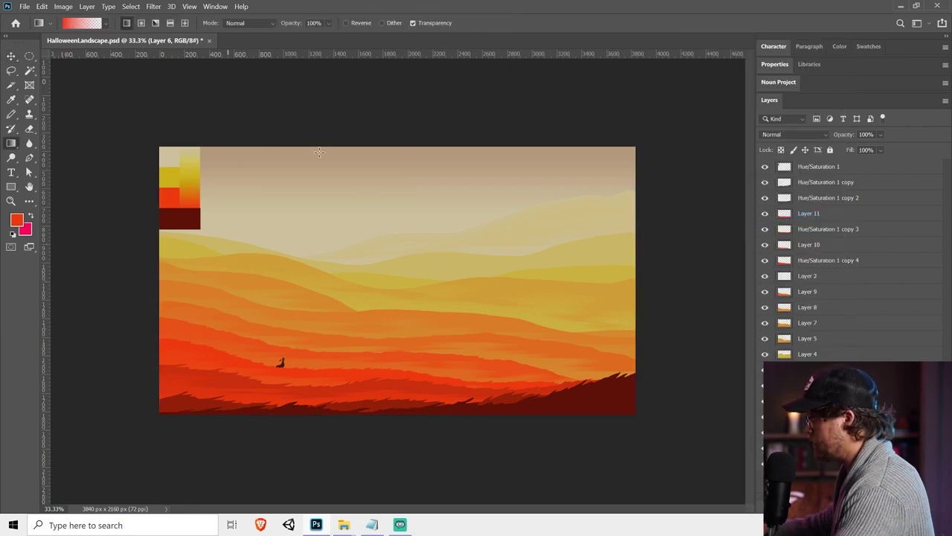
key(i)
click(623, 178)
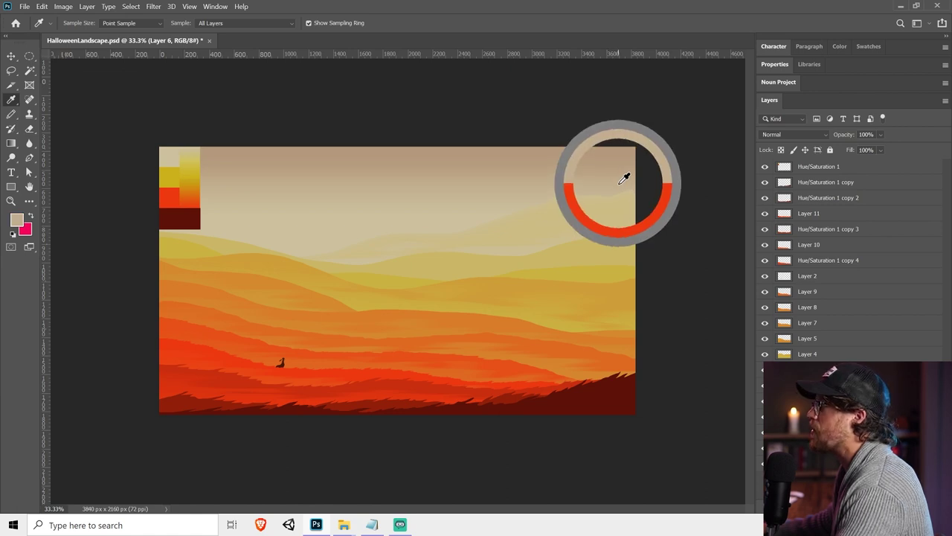
key(g)
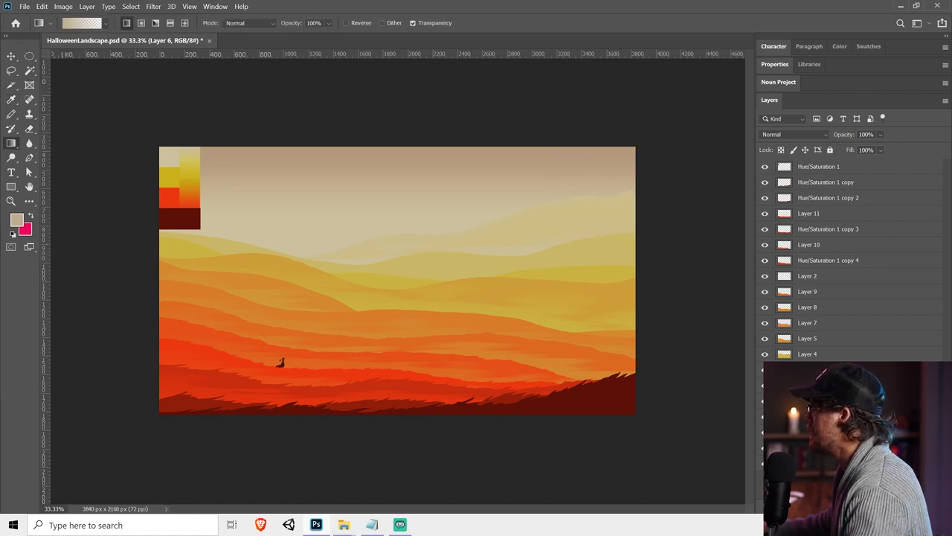
key(ctrl+alt+shift+n)
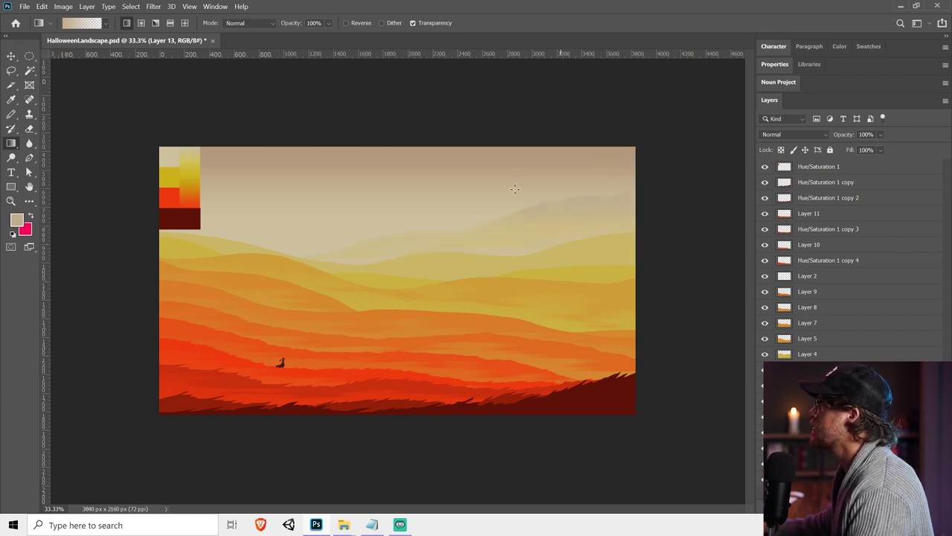
Merge the sky-coloured gradient layer with the farthest hill layer
key(v)
click(701, 264)
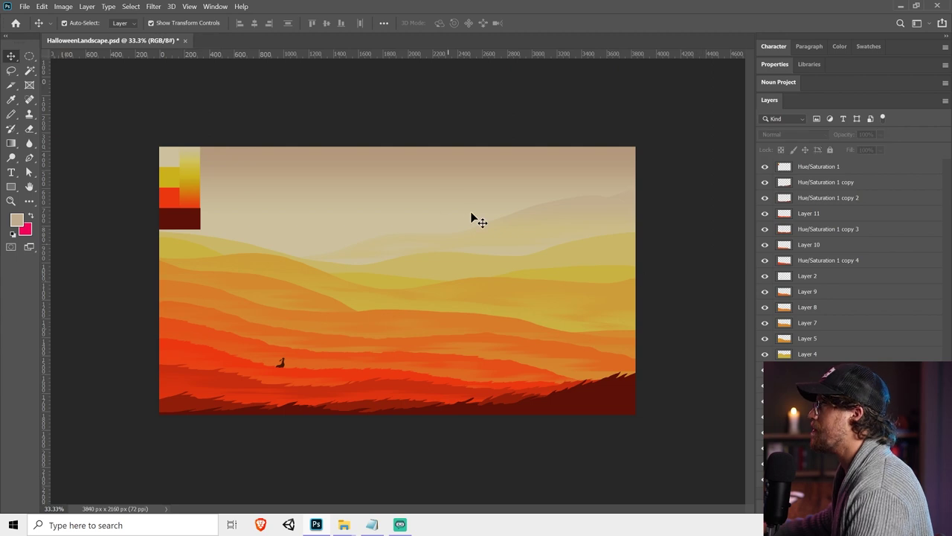
key(ctrl)
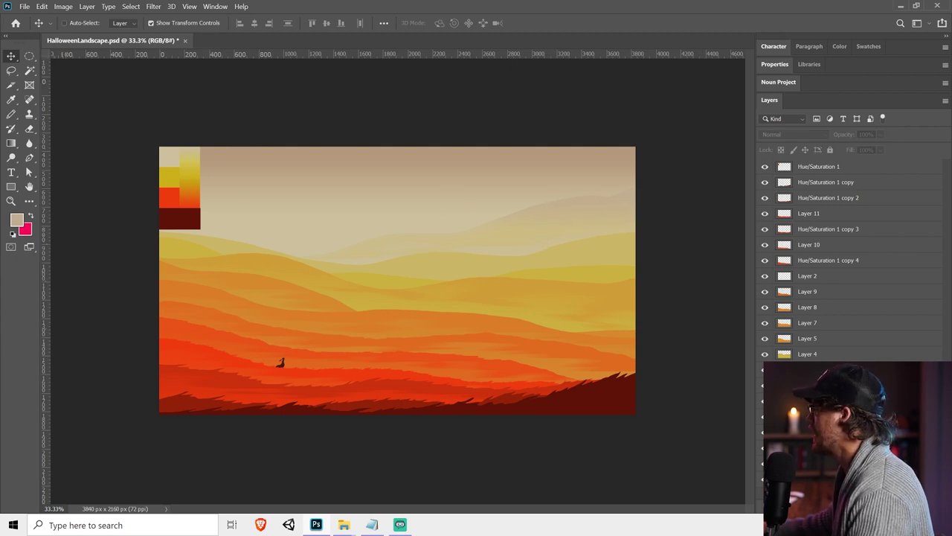
click(833, 386)
shift+click(833, 417)
right_click(833, 410)
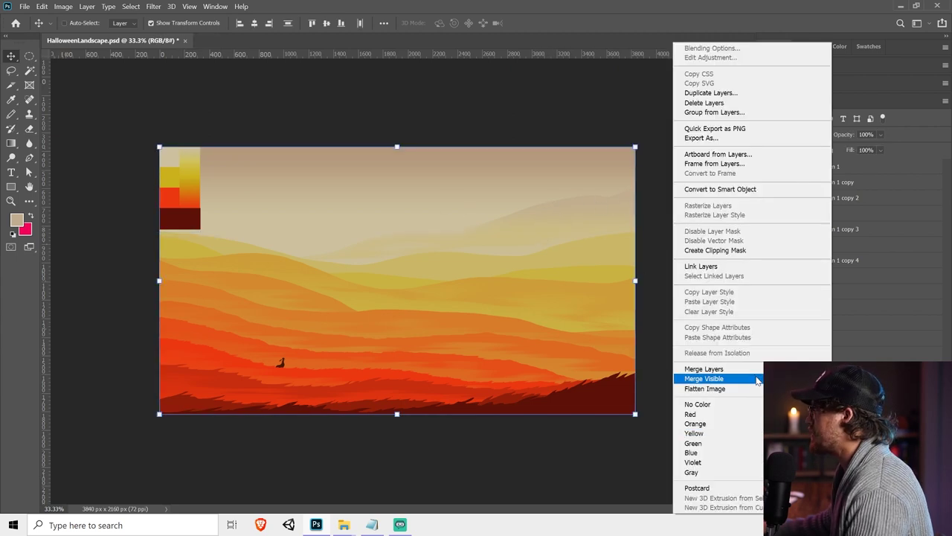
click(704, 369)
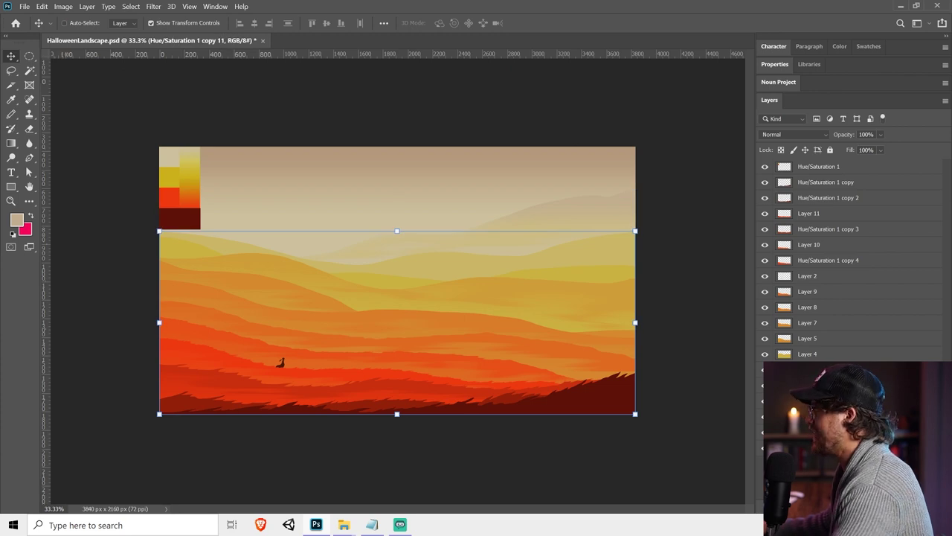
Give Hue/Saturation 1 copy 11 an Inner Shadow in sampled colour ccbd8e at 81% opacity and 103 px size
double_click(821, 319)
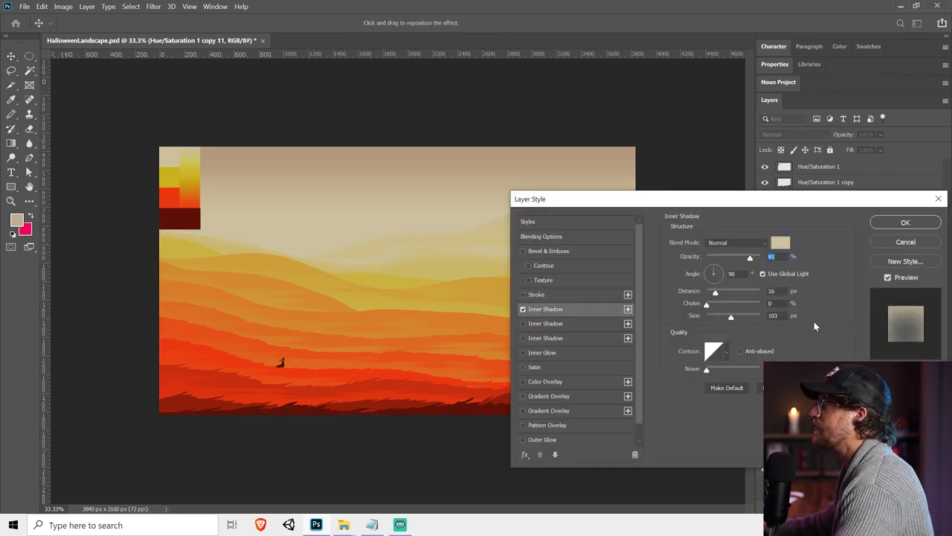
drag(757, 198, 790, 323)
click(814, 363)
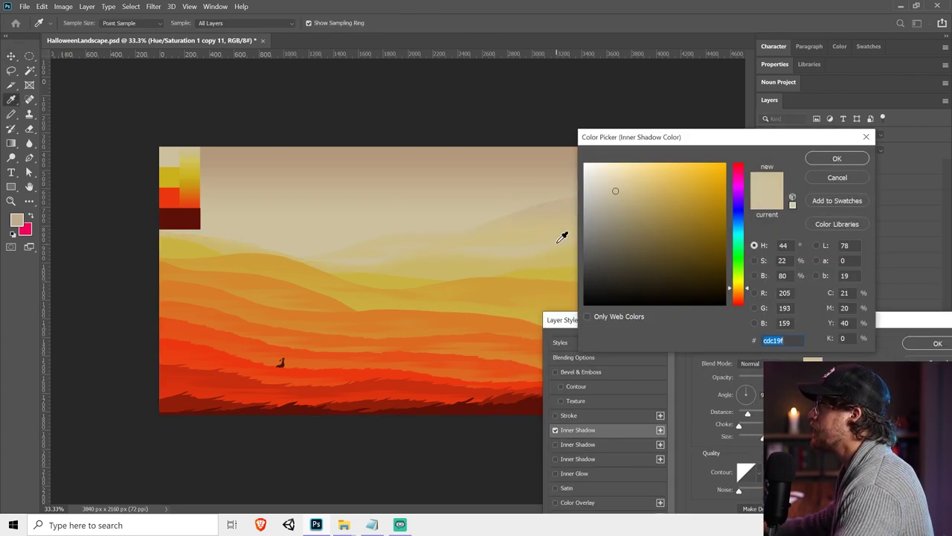
click(553, 230)
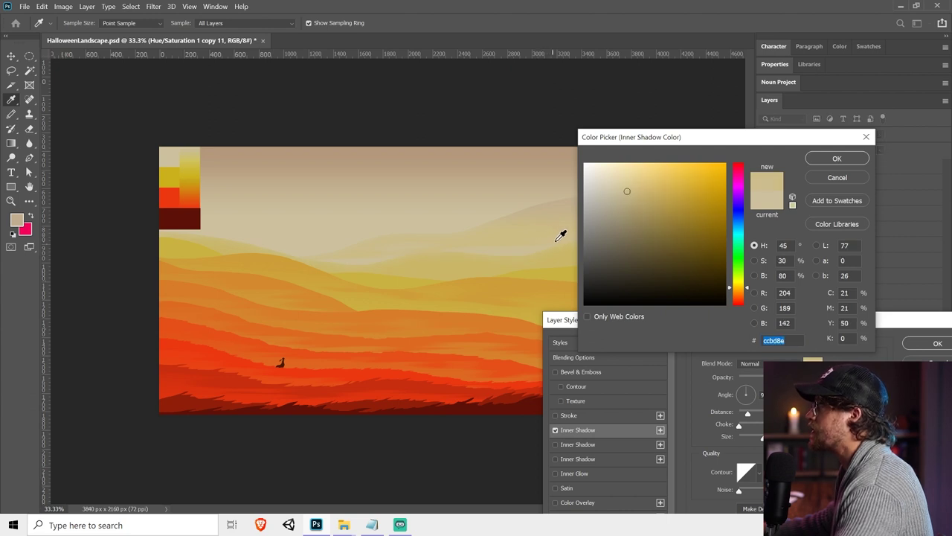
click(830, 159)
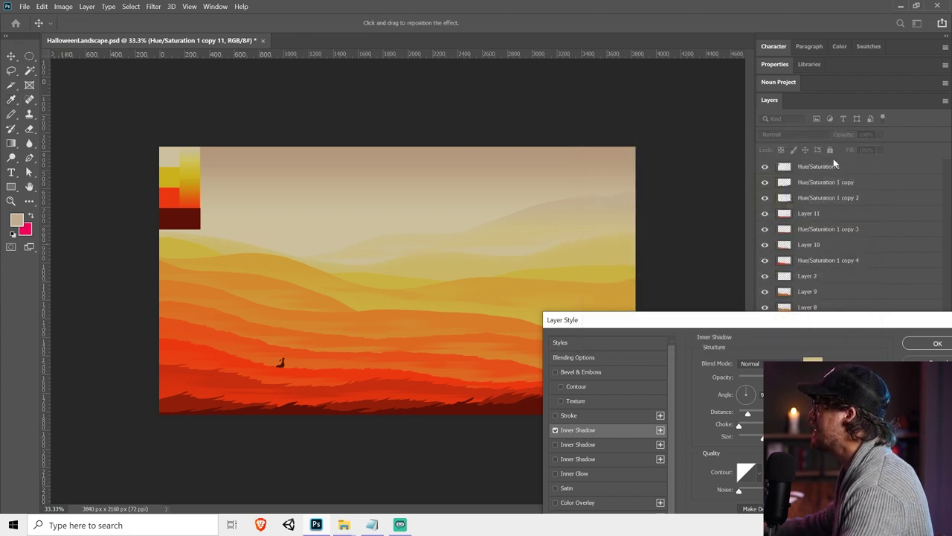
click(937, 343)
Recolour the Inner Shadow of Hue/Saturation 1 copy 10 with a muted yellow sampled around the ridge line beside the colour swatches, at 81% opacity
key(v)
ctrl+click(604, 277)
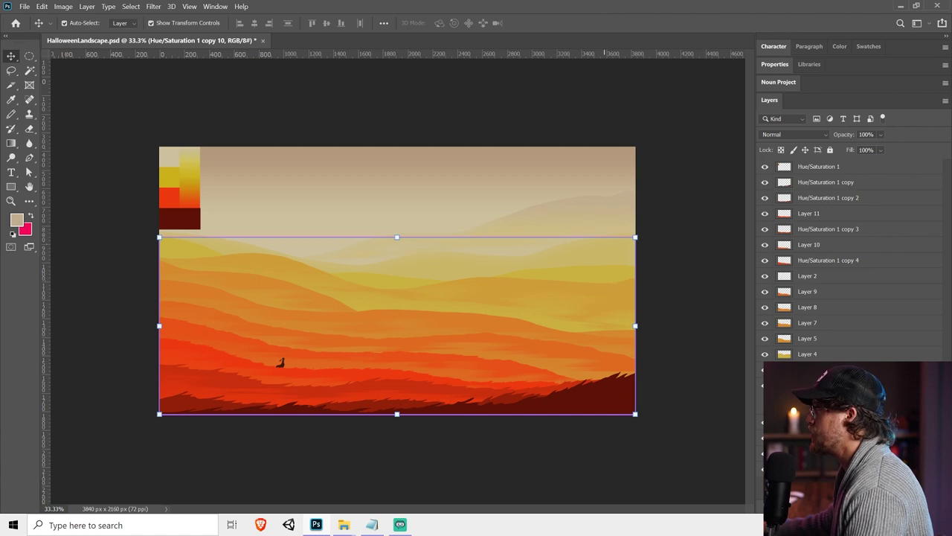
double_click(818, 408)
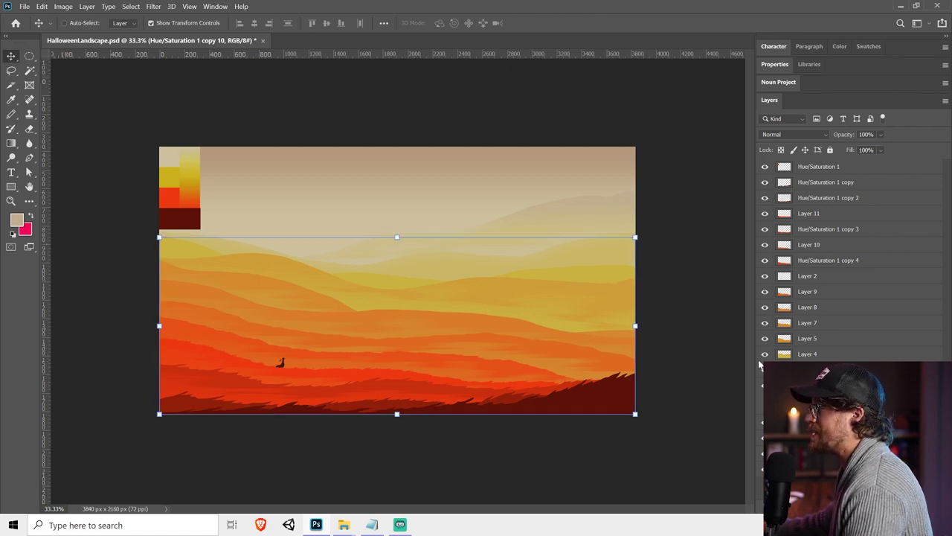
click(781, 285)
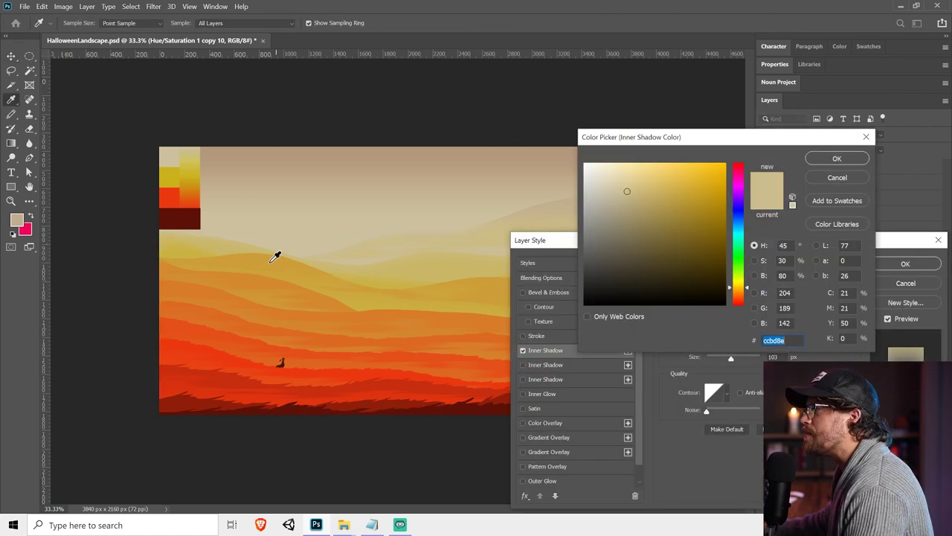
click(235, 240)
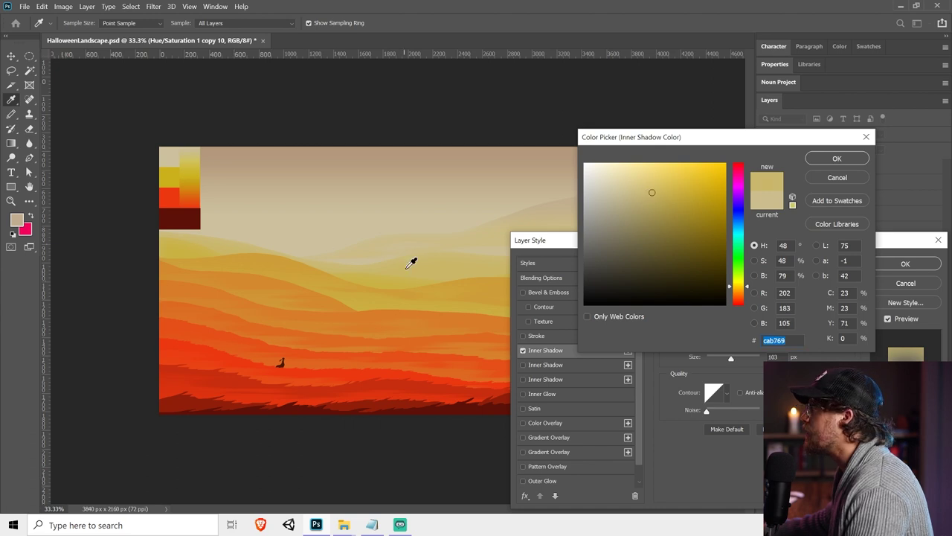
click(222, 244)
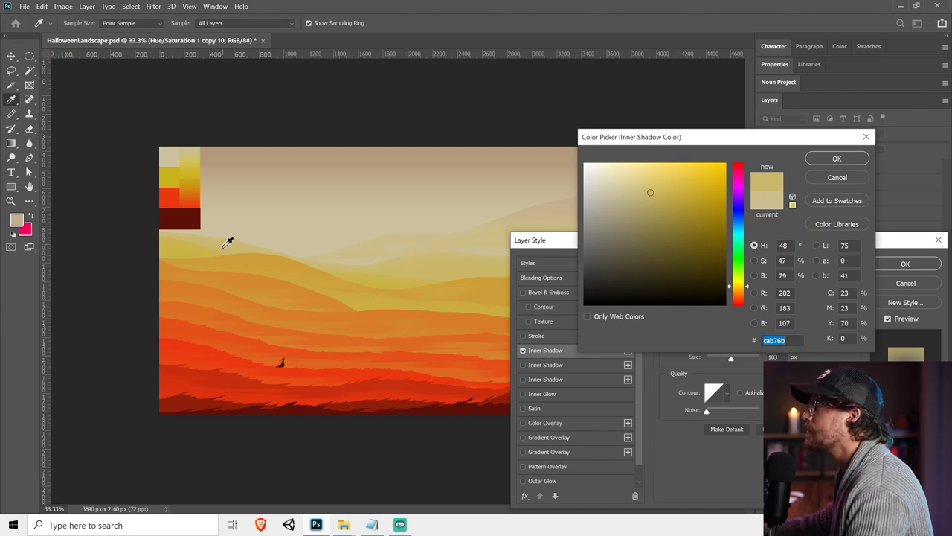
click(235, 237)
click(240, 235)
click(836, 159)
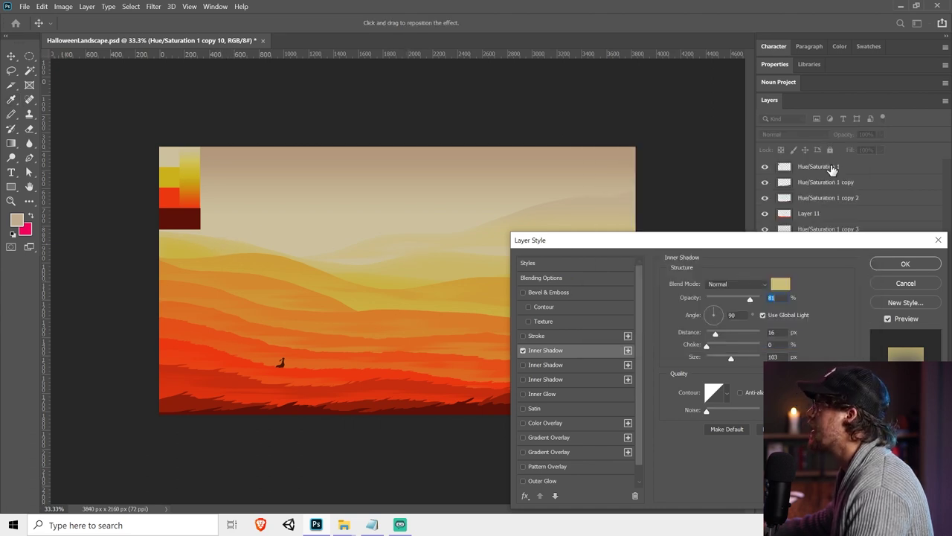
click(906, 263)
click(676, 274)
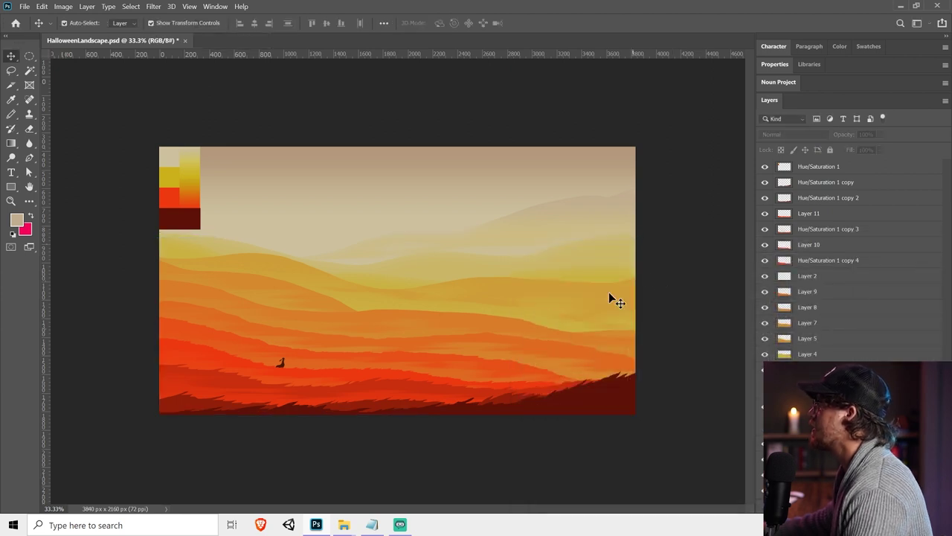
Copy the Inner Shadow from Hue/Saturation 1 copy 10 to Layer 4 and recolour it with sampled yellow cab347
click(593, 281)
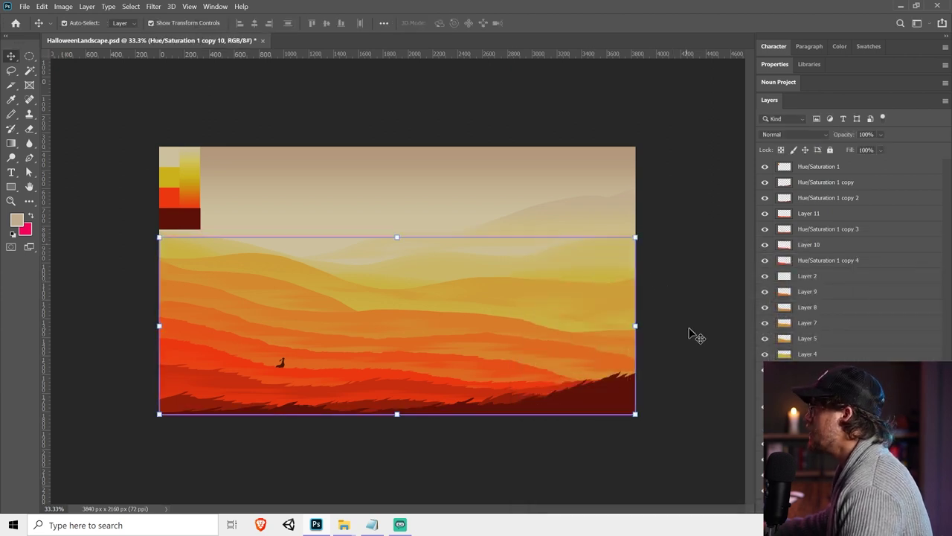
drag(808, 366, 810, 357)
double_click(819, 376)
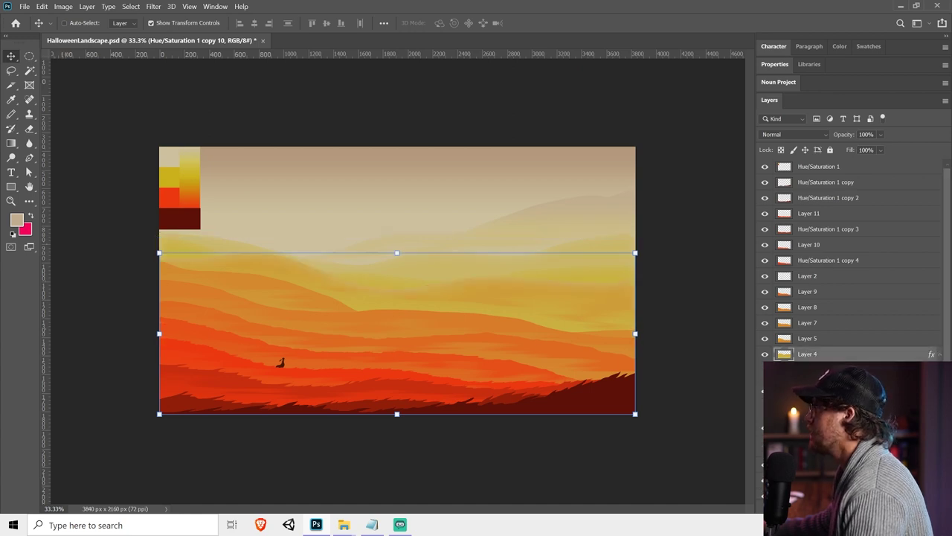
click(781, 283)
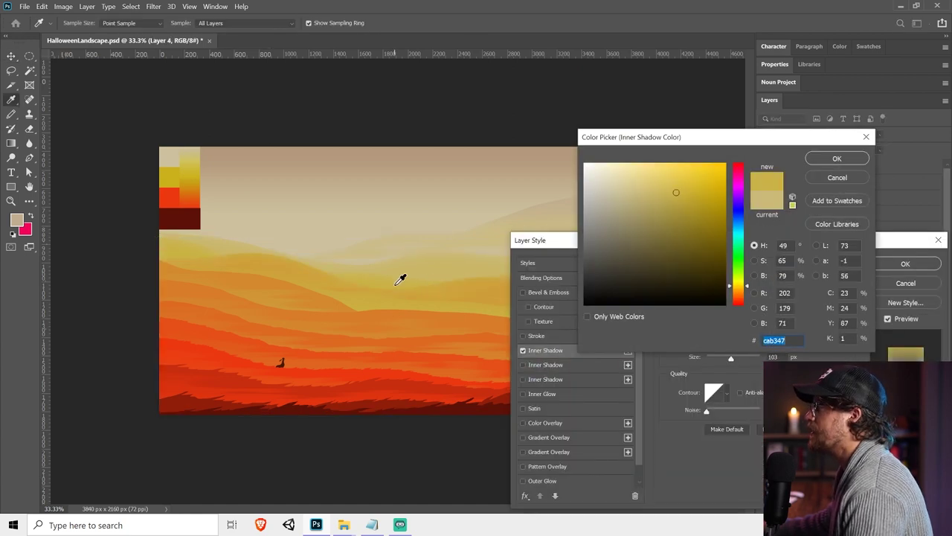
click(834, 159)
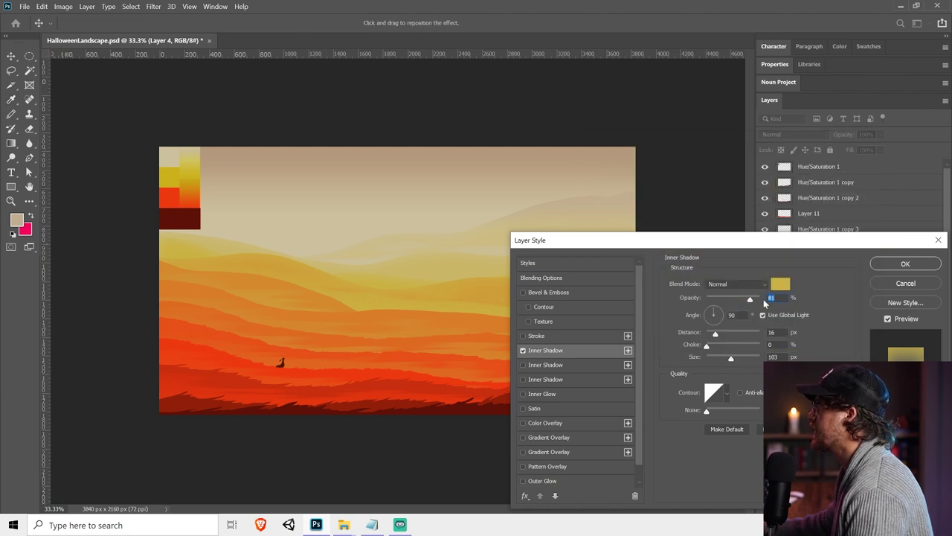
click(914, 266)
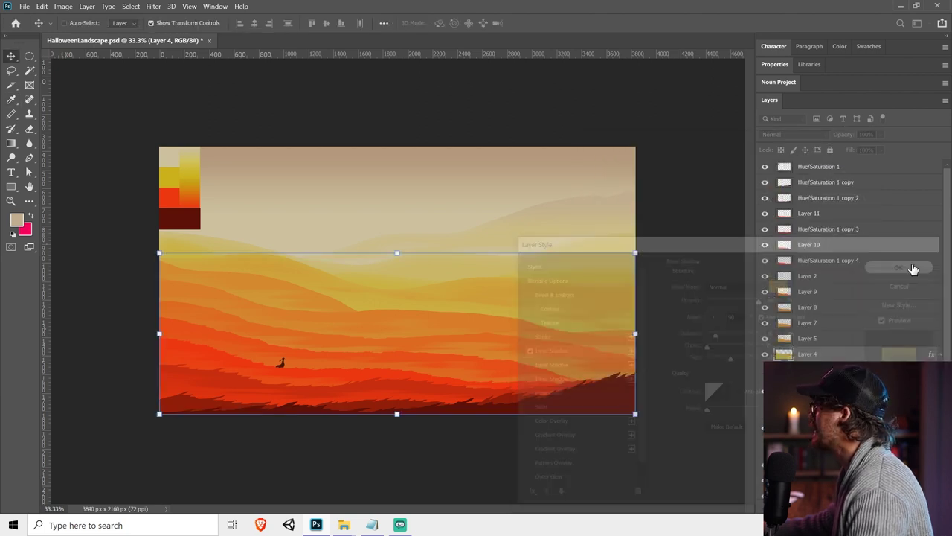
Copy Layer 4's Inner Shadow to Layer 7 and recolour it with orange d4892f sampled from the hills
ctrl+click(517, 324)
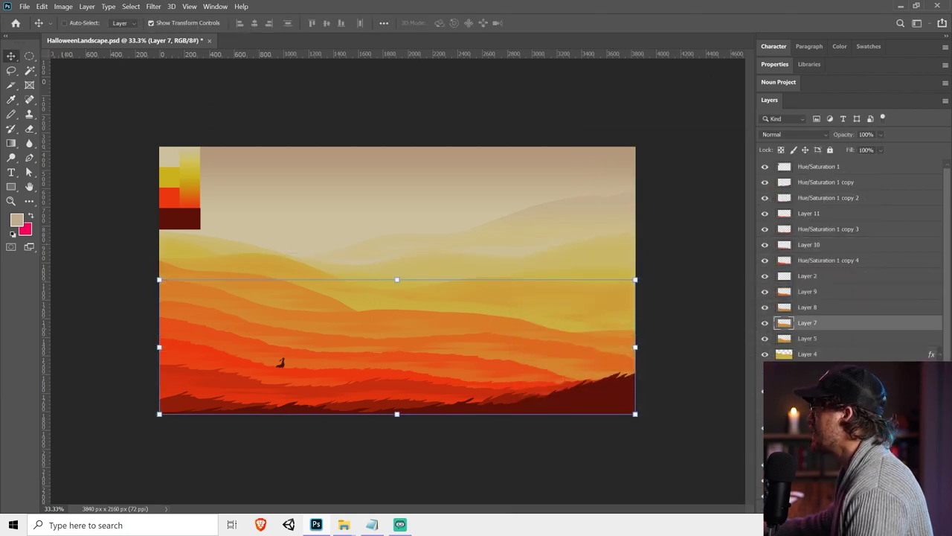
drag(818, 376, 812, 332)
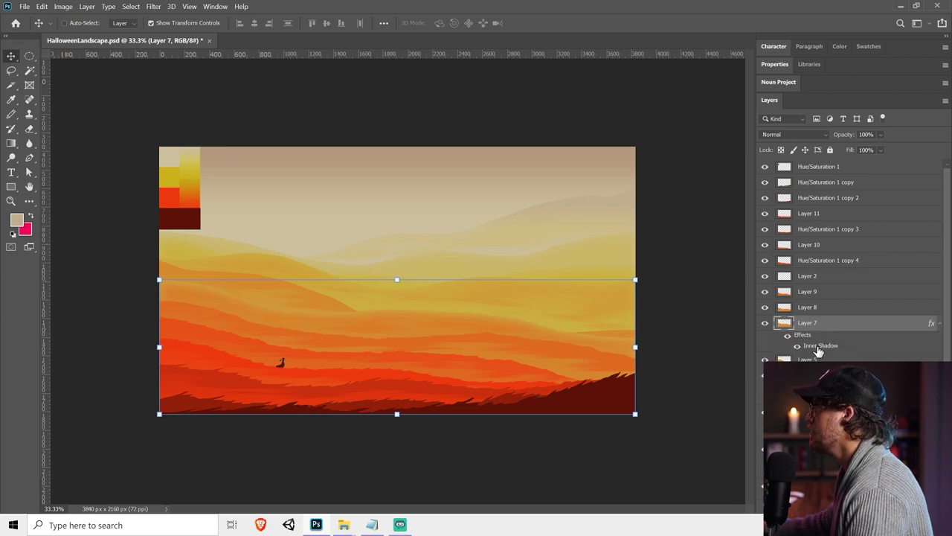
double_click(811, 345)
click(772, 286)
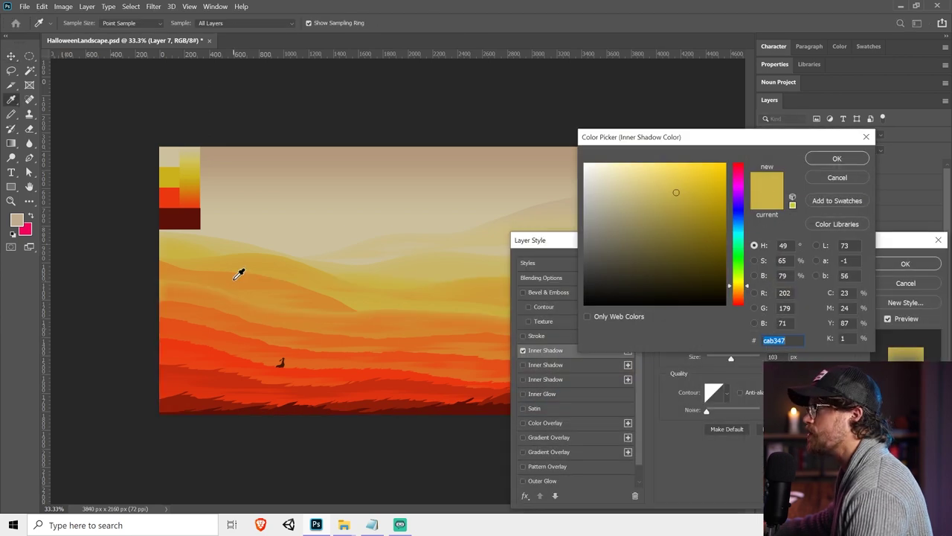
click(243, 273)
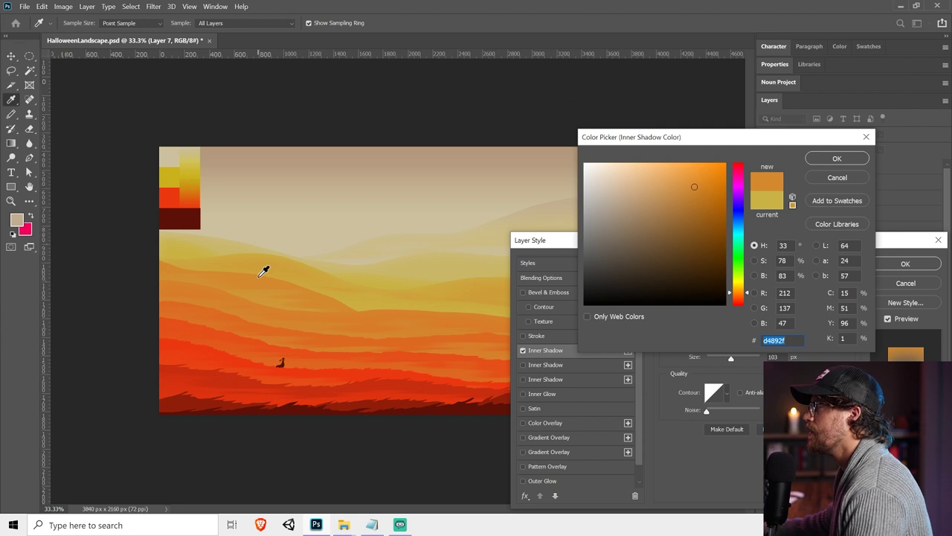
click(837, 158)
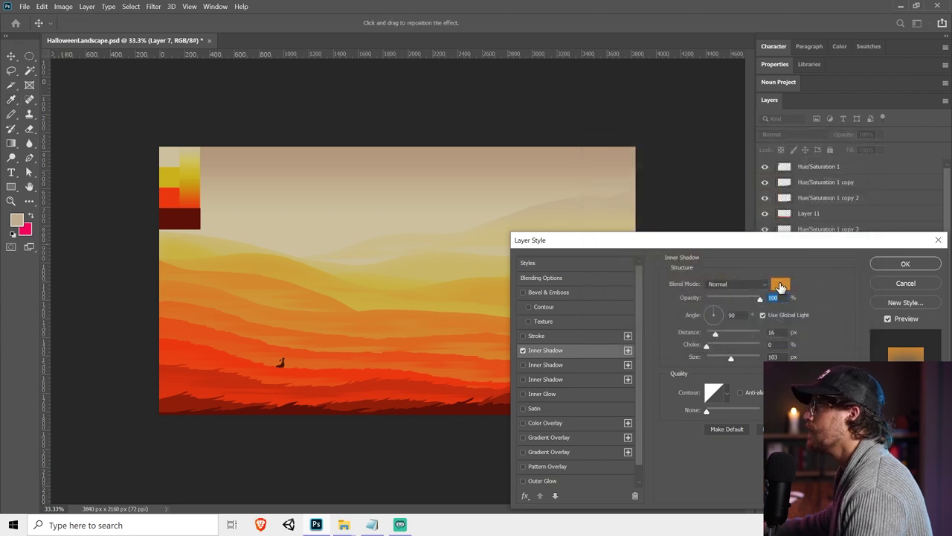
Resample Layer 7's Inner Shadow colour as golden cda23b from the hills and set its opacity to 60%
click(780, 286)
click(293, 269)
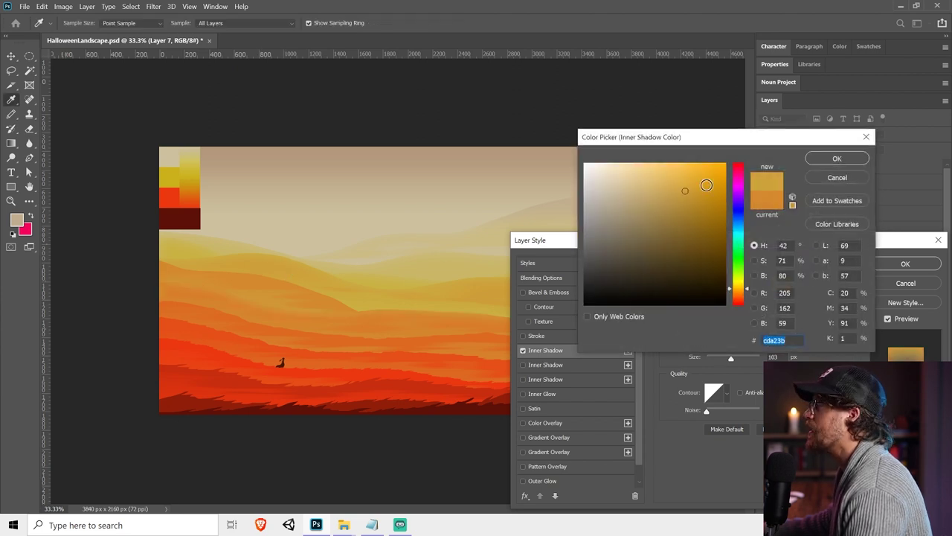
click(836, 158)
click(739, 299)
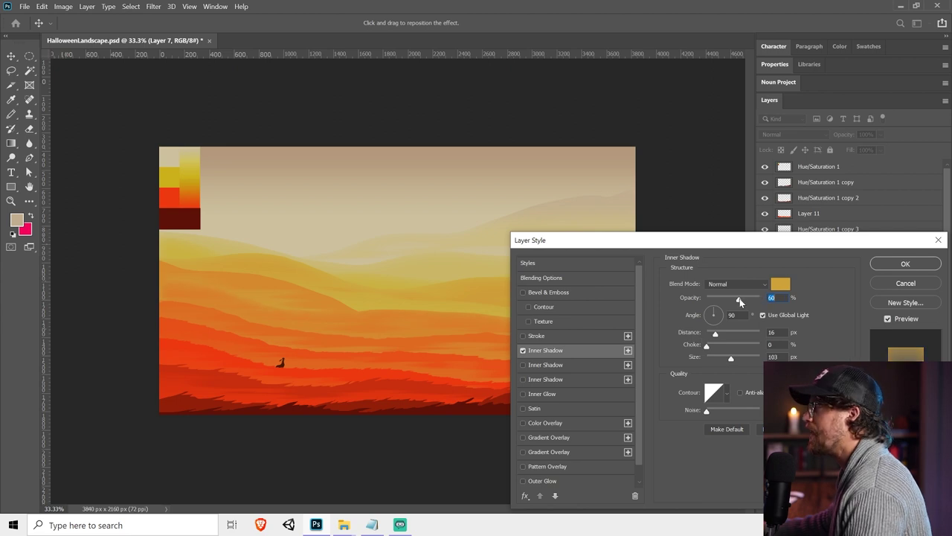
click(876, 264)
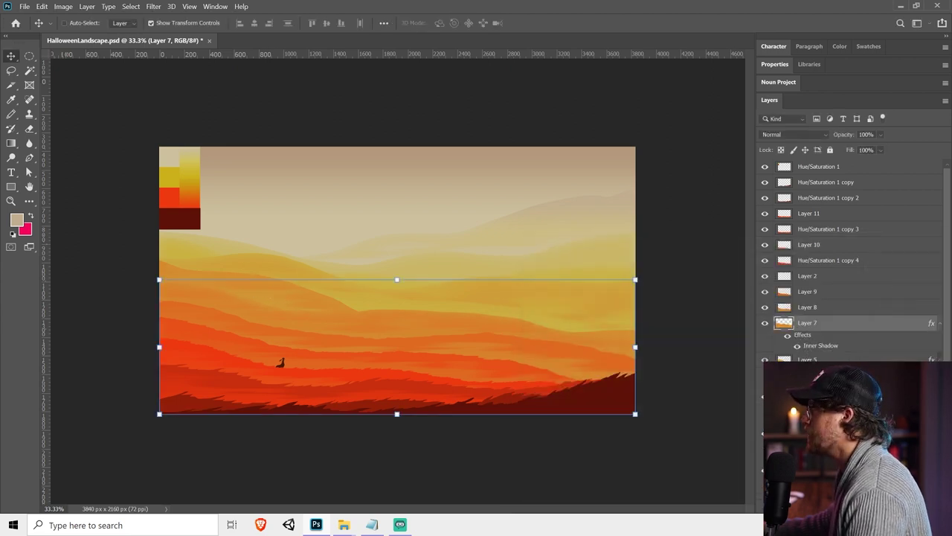
Deselect all layers and save the landscape document
click(692, 375)
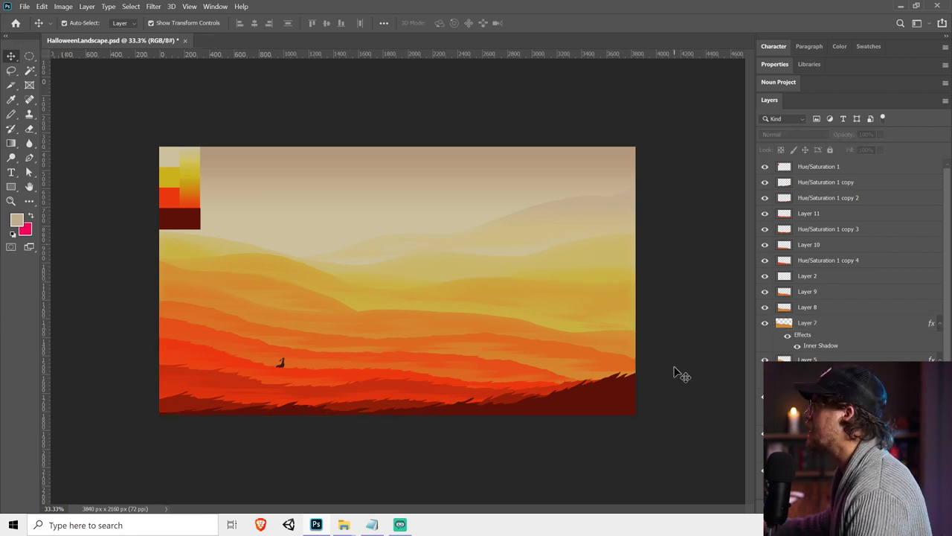
key(ctrl+s)
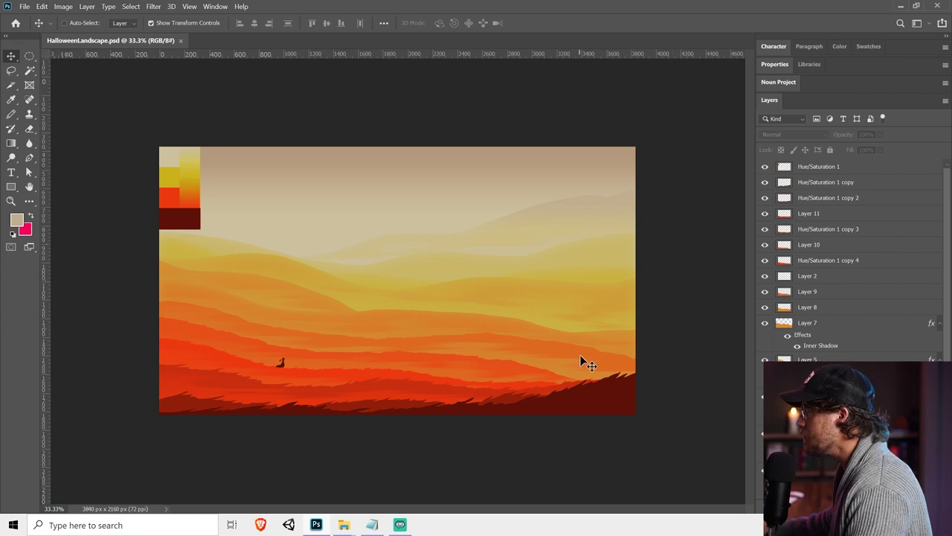
Copy Layer 7's Inner Shadow to Layer 8 and set its opacity to 54%
click(580, 362)
drag(803, 335, 807, 316)
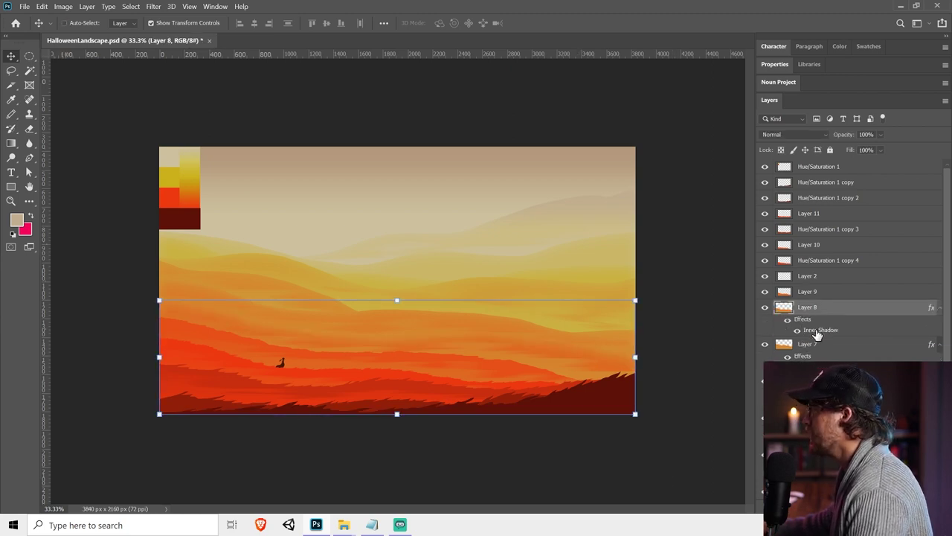
double_click(816, 331)
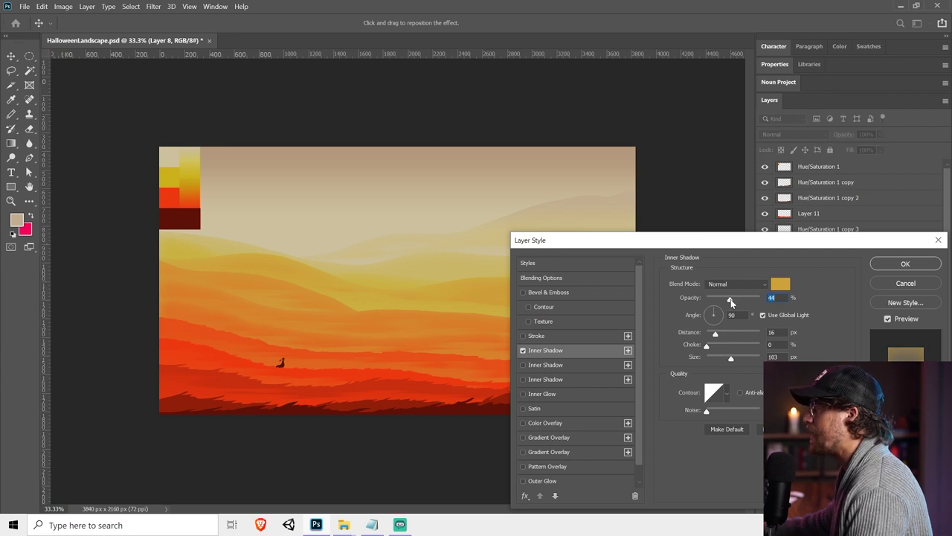
drag(730, 299, 736, 299)
click(905, 264)
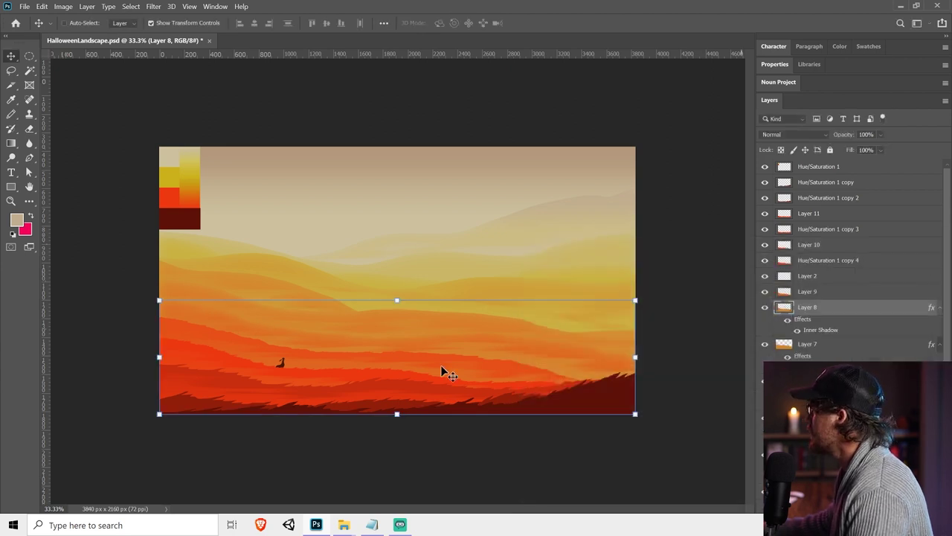
Copy Layer 8's Inner Shadow effect to Layer 9 and to Hue/Saturation 1 copy 4
click(418, 358)
drag(802, 319, 813, 299)
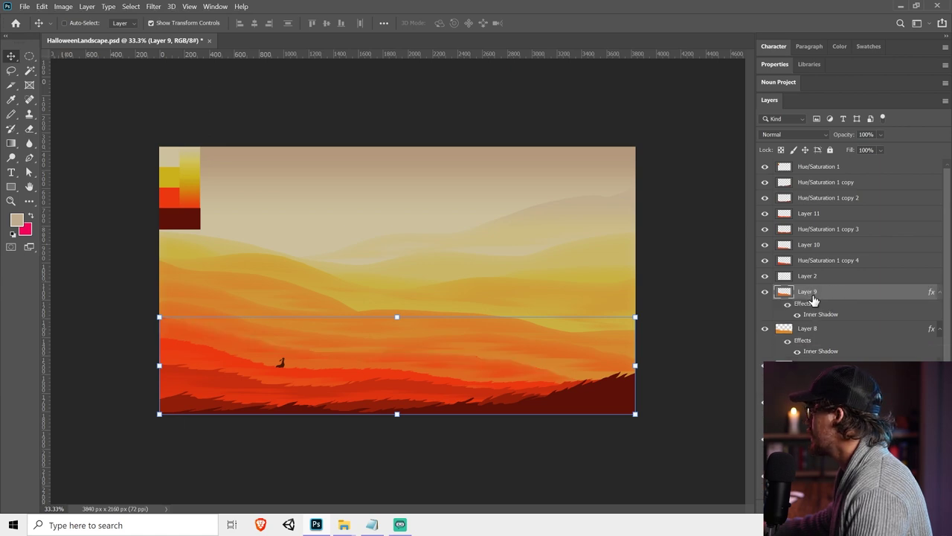
click(337, 373)
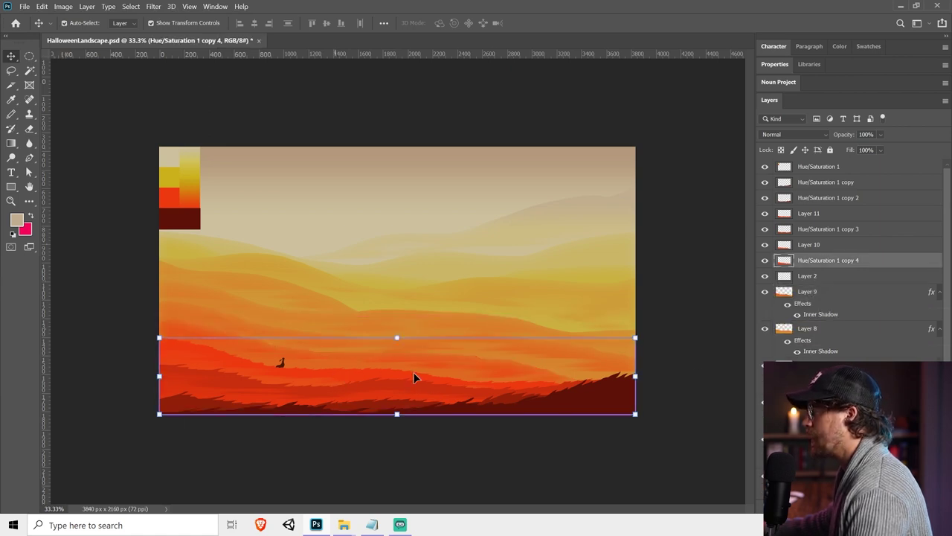
drag(800, 305, 807, 266)
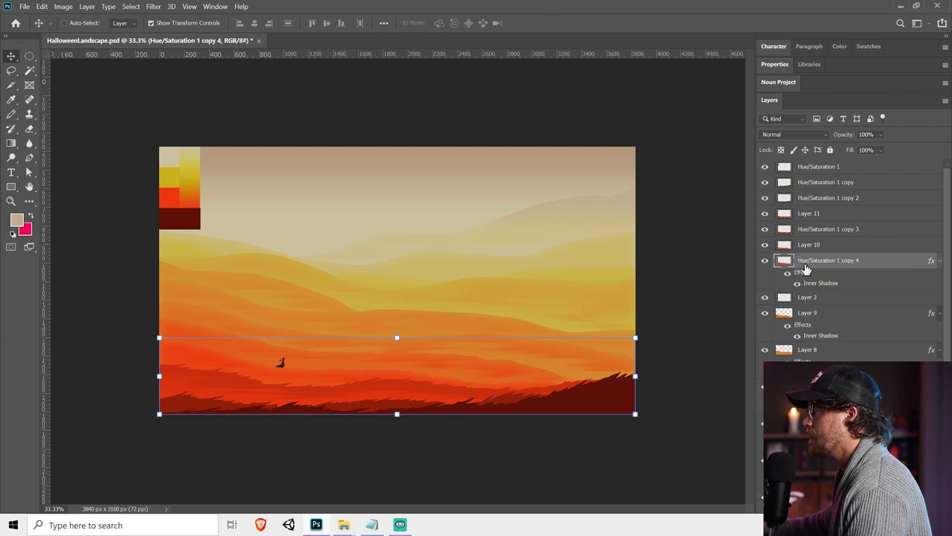
Set the Inner Shadow opacity of Hue/Saturation 1 copy 4 to 40%
double_click(817, 284)
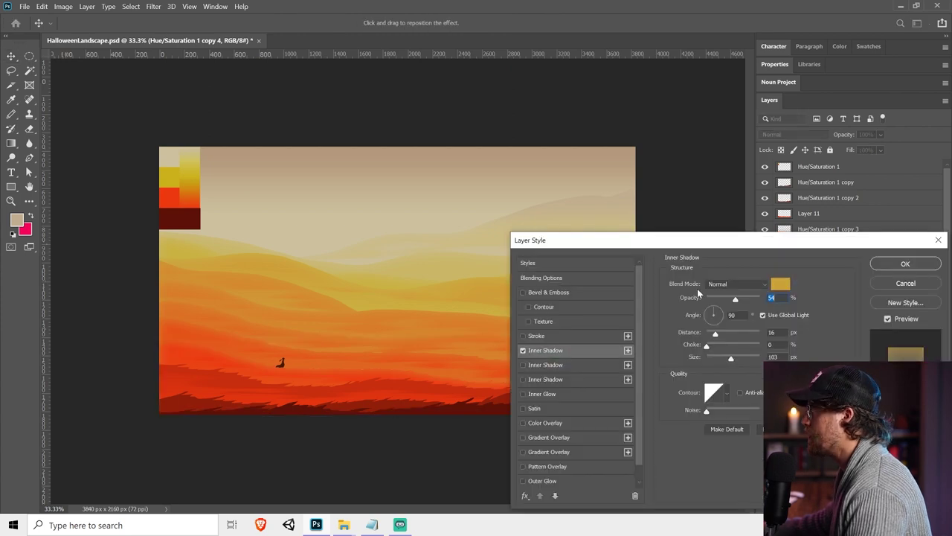
drag(723, 299, 729, 302)
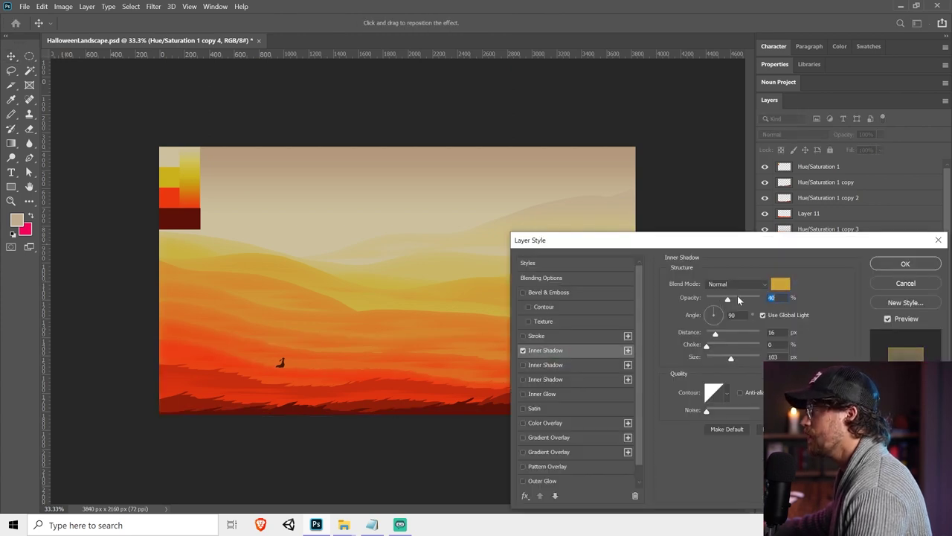
click(874, 267)
Copy Hue/Saturation 1 copy 4's Inner Shadow to Layer 11, recolour it with orange-red #ea3e14 sampled from the hills, and set its opacity to 73%
click(408, 395)
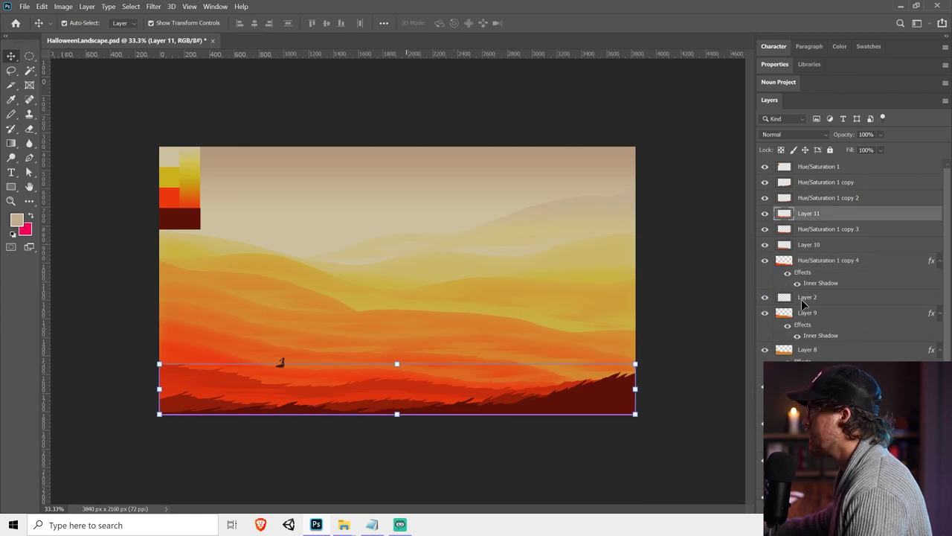
drag(811, 276, 812, 219)
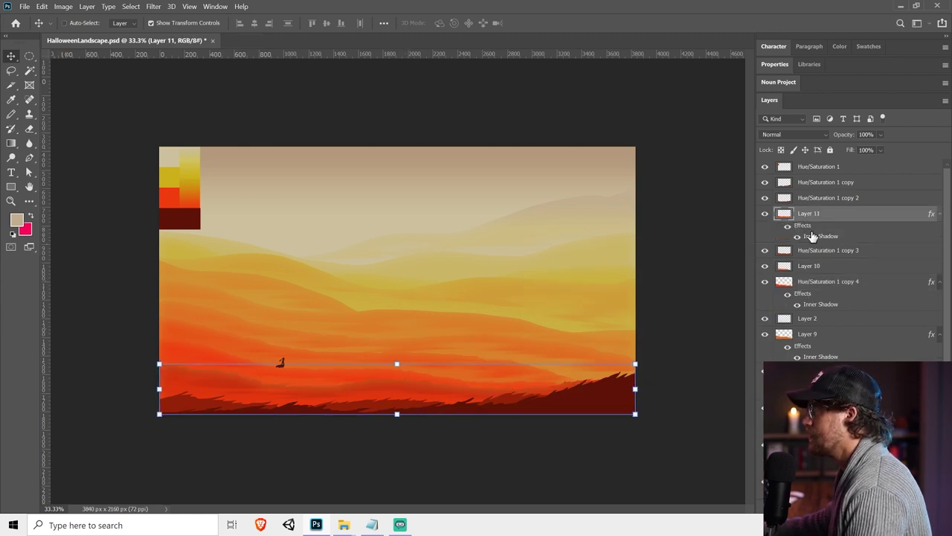
double_click(814, 236)
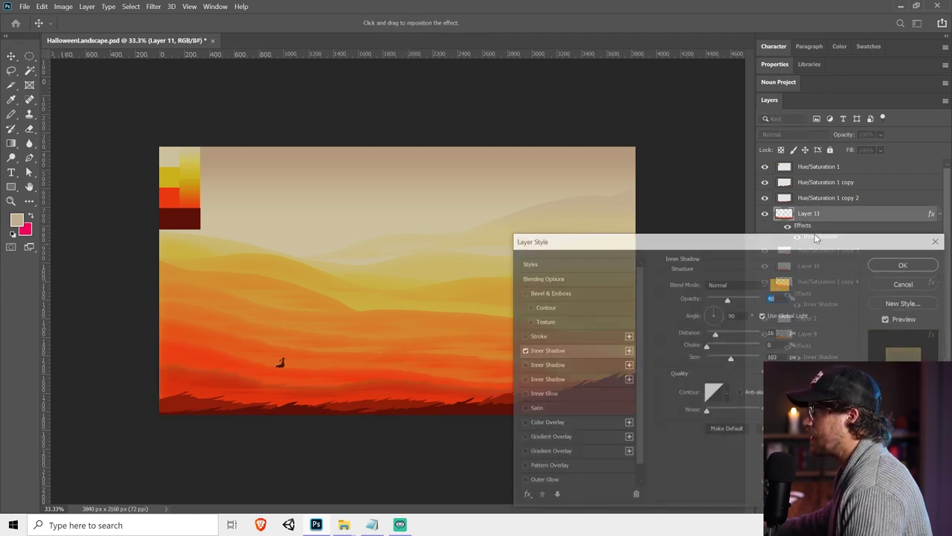
click(781, 289)
click(343, 372)
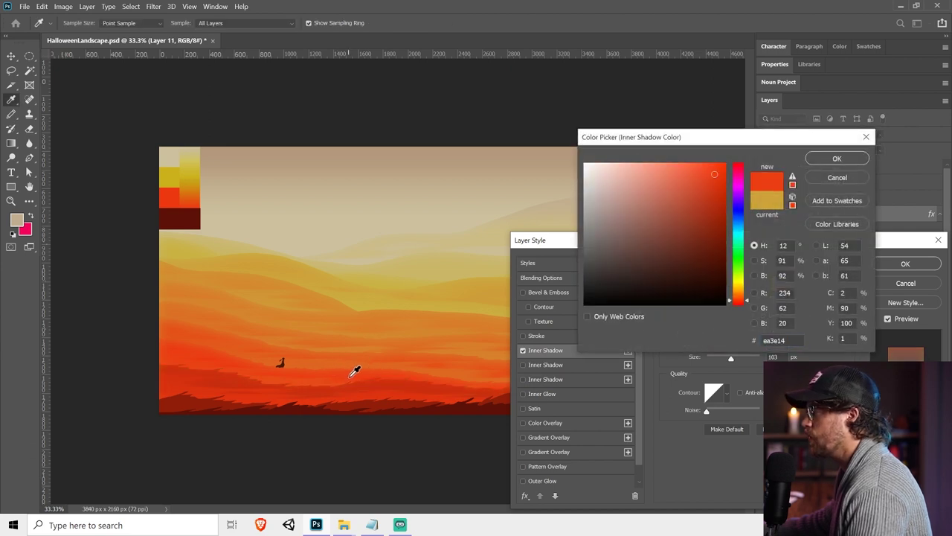
click(833, 158)
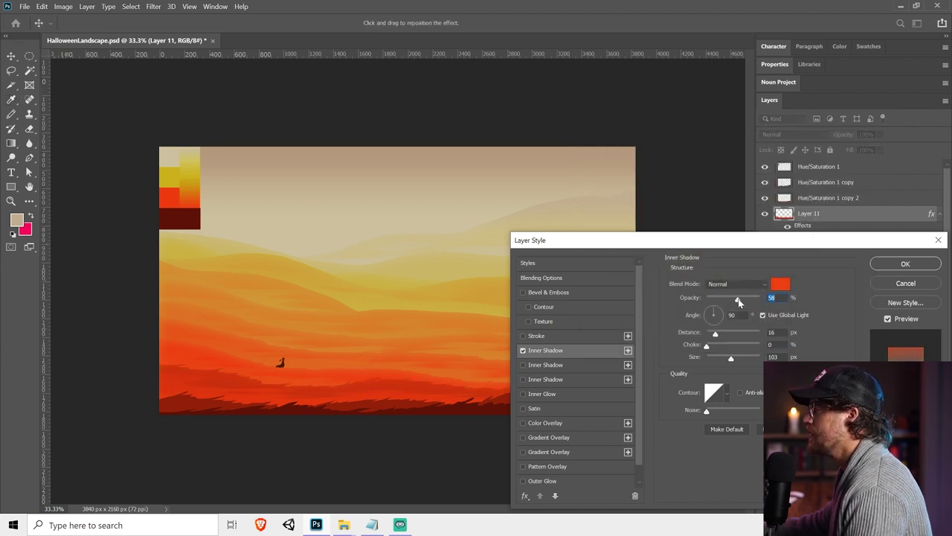
click(896, 265)
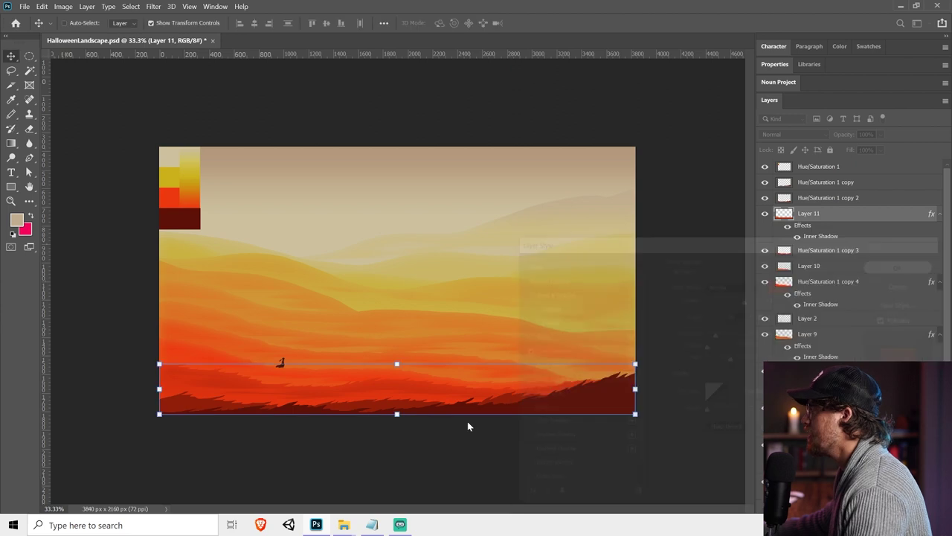
Copy Layer 11's Inner Shadow to Hue/Saturation 1 copy 2 and set its opacity to 54%
click(401, 414)
click(403, 407)
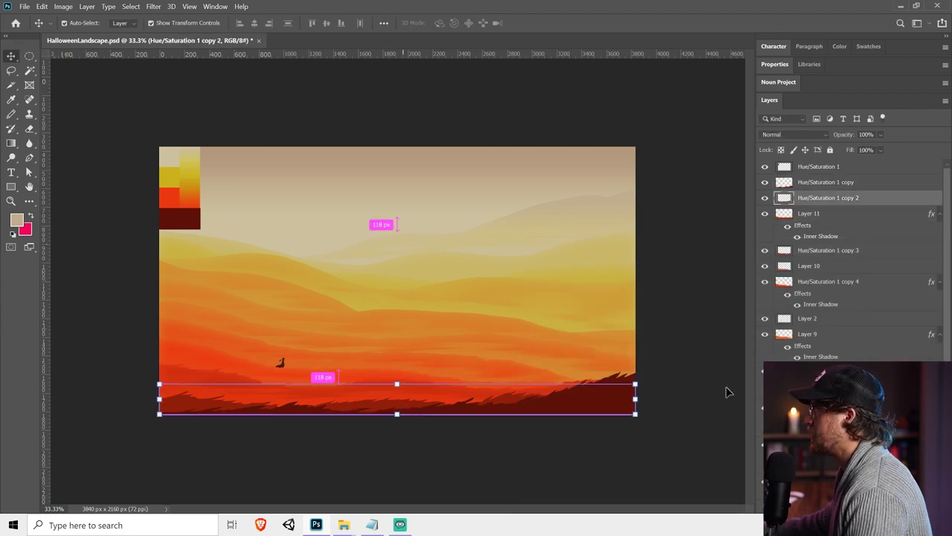
drag(815, 200, 816, 200)
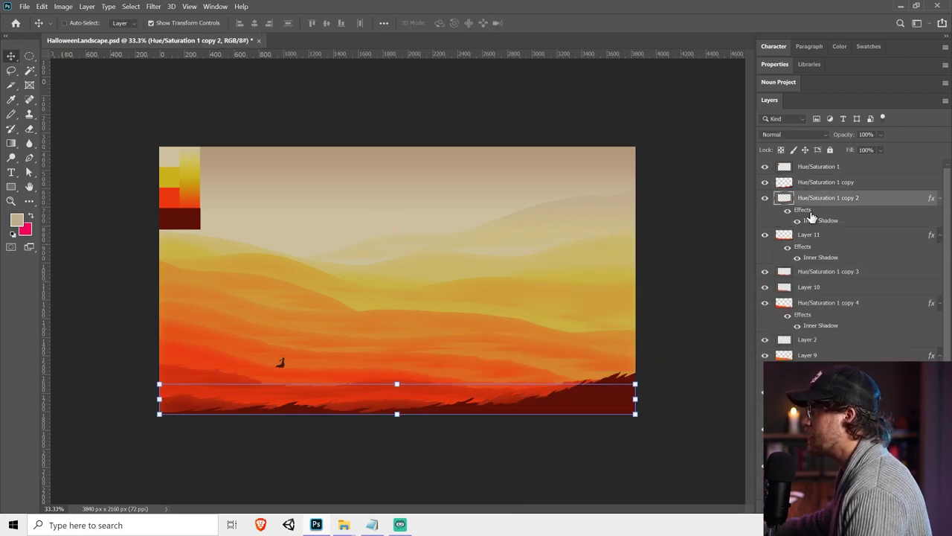
double_click(822, 221)
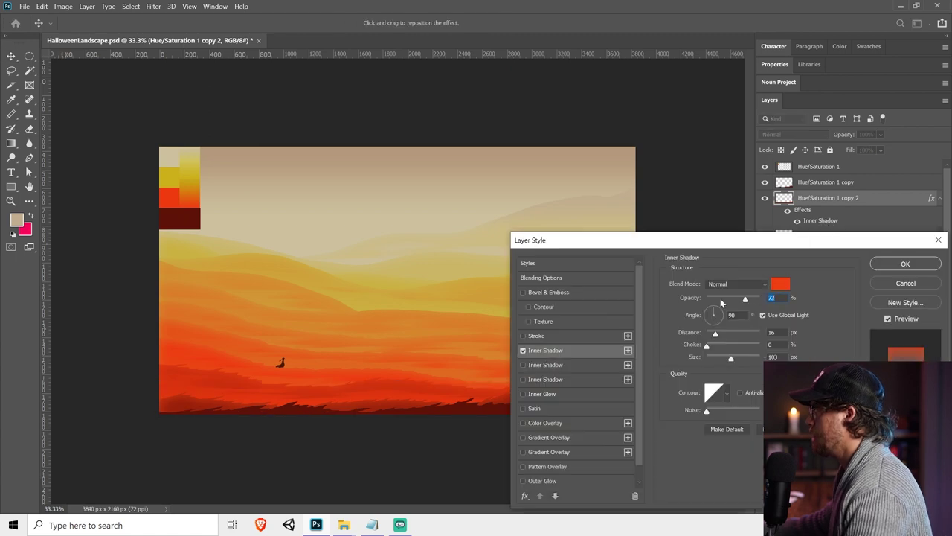
click(905, 264)
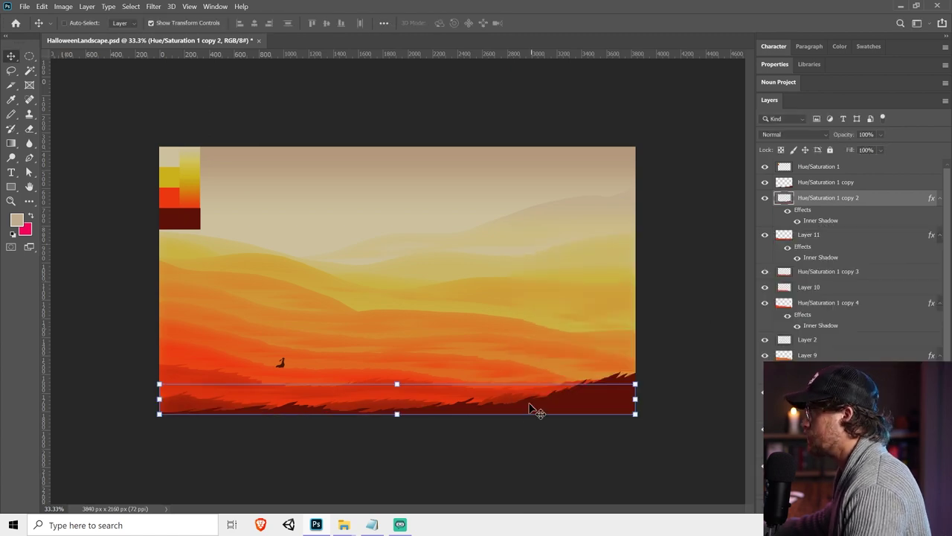
Copy the Inner Shadow from Hue/Saturation 1 copy 2 to Hue/Saturation 1 copy and set its opacity to 31%
ctrl+click(583, 455)
ctrl+click(585, 412)
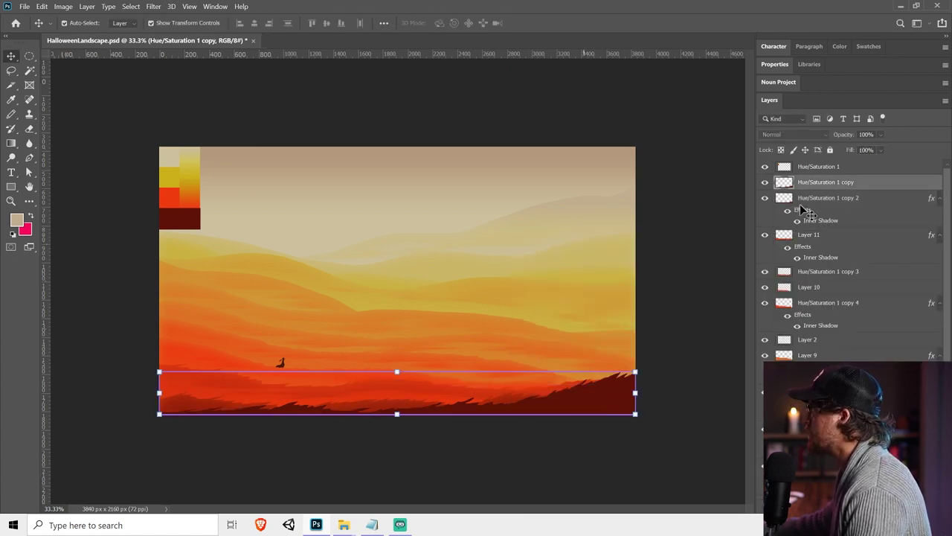
drag(802, 211, 804, 191)
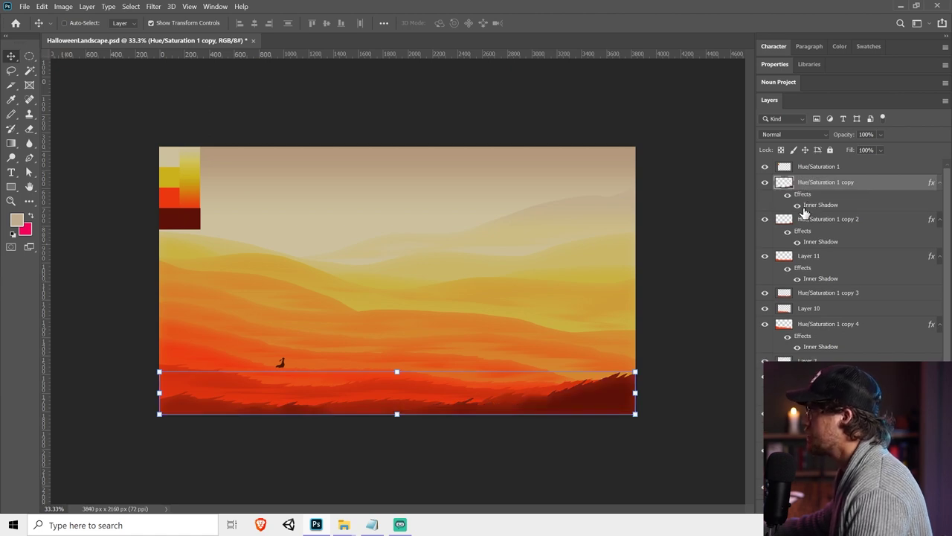
double_click(804, 209)
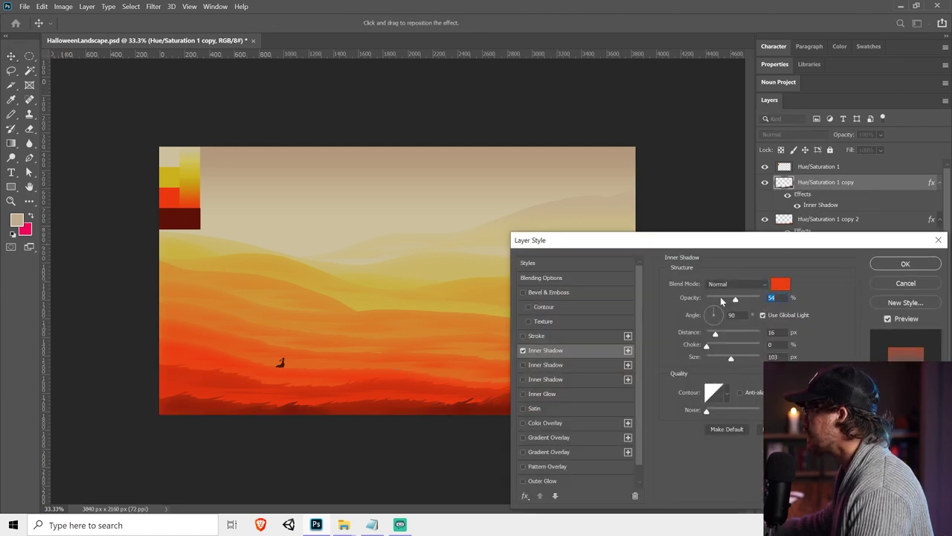
click(720, 298)
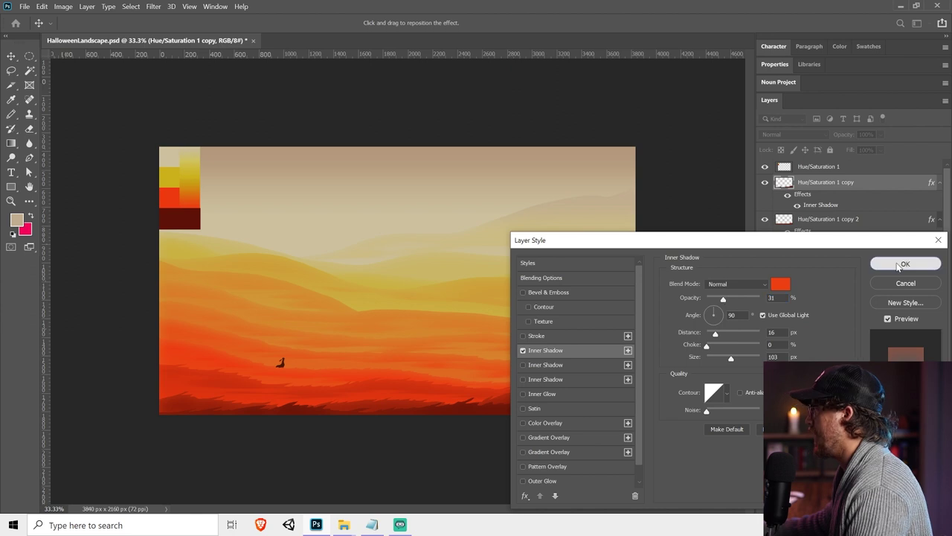
click(905, 264)
Deselect all layers and save the landscape document with the finished hill haze
click(697, 356)
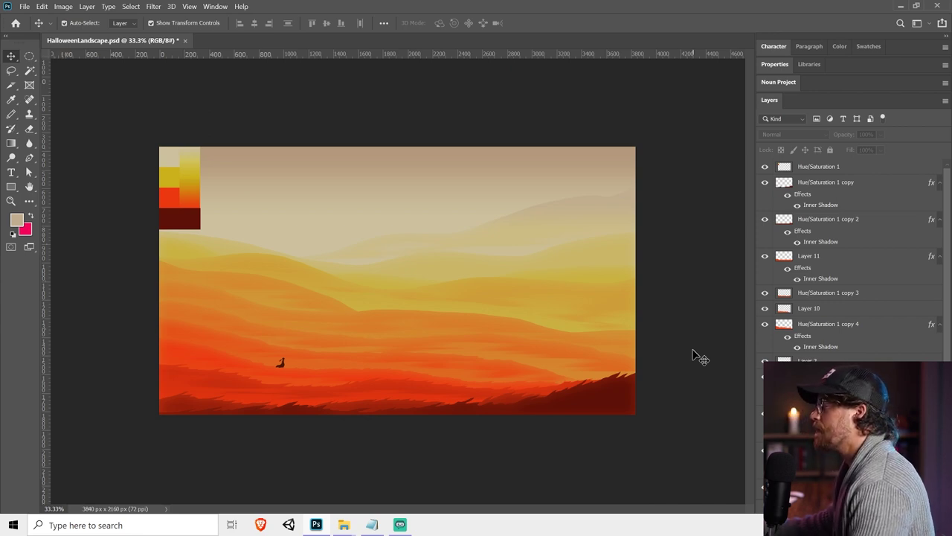
key(ctrl+s)
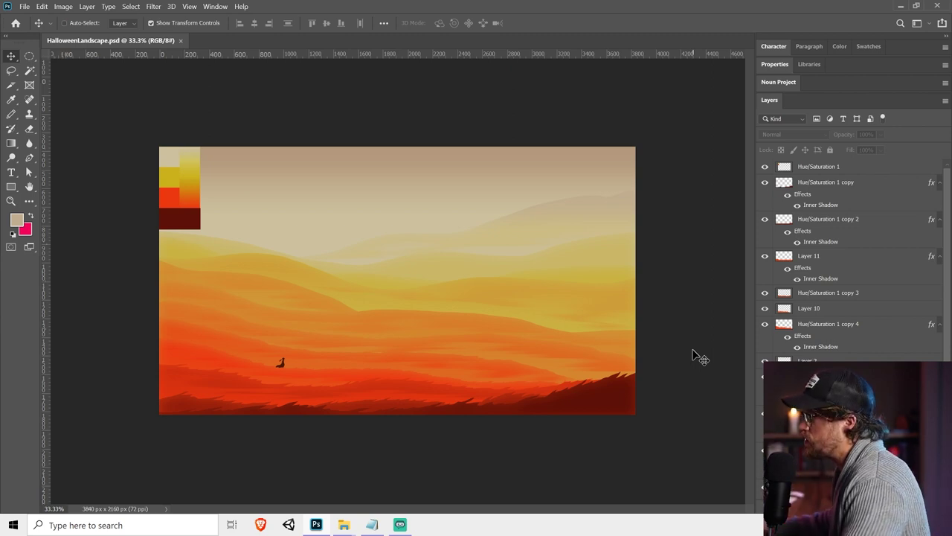
Add a new empty layer directly below the Layer 5 hill
click(279, 266)
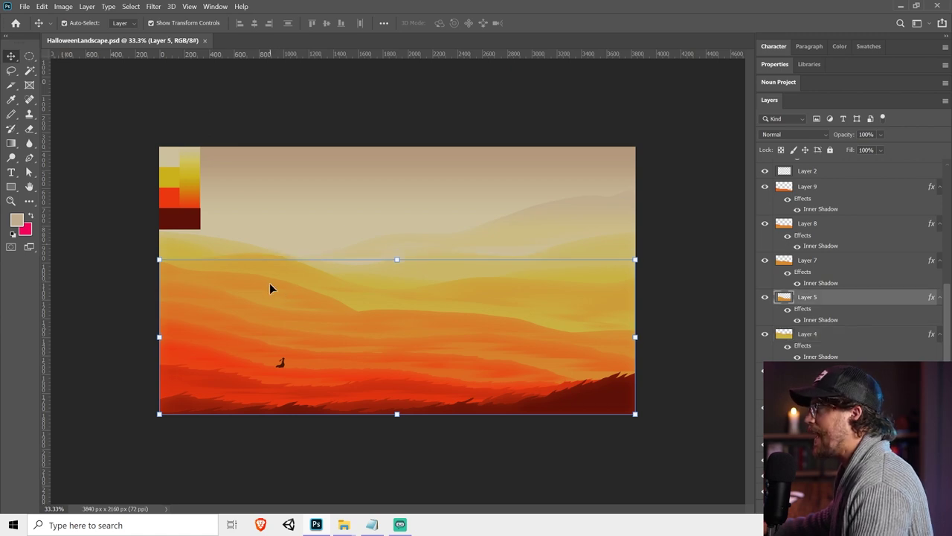
scroll(846, 351, up, 1)
key(ctrl+shift+alt+n)
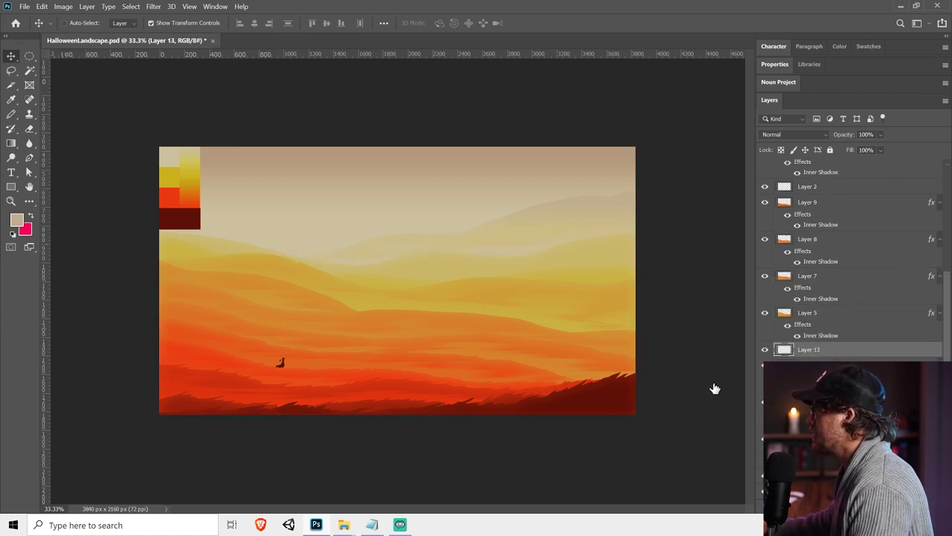
Lasso a jagged freehand treeline outline behind the orange hill, extending the selection to the canvas's left edge
click(11, 71)
drag(227, 213, 252, 224)
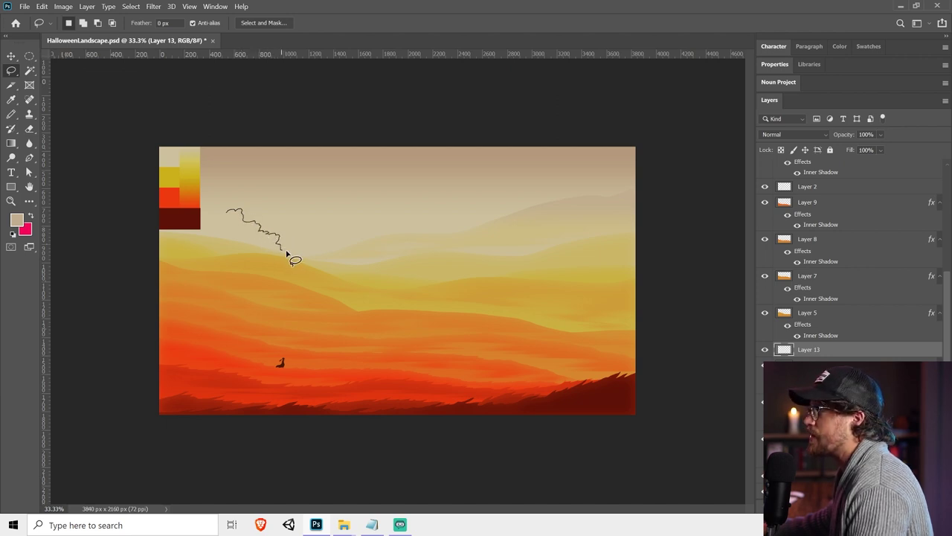
mouse_move(287, 254)
mouse_down()
mouse_move(298, 277)
mouse_move(357, 285)
mouse_move(385, 311)
mouse_move(299, 315)
mouse_move(165, 265)
mouse_move(230, 214)
mouse_up()
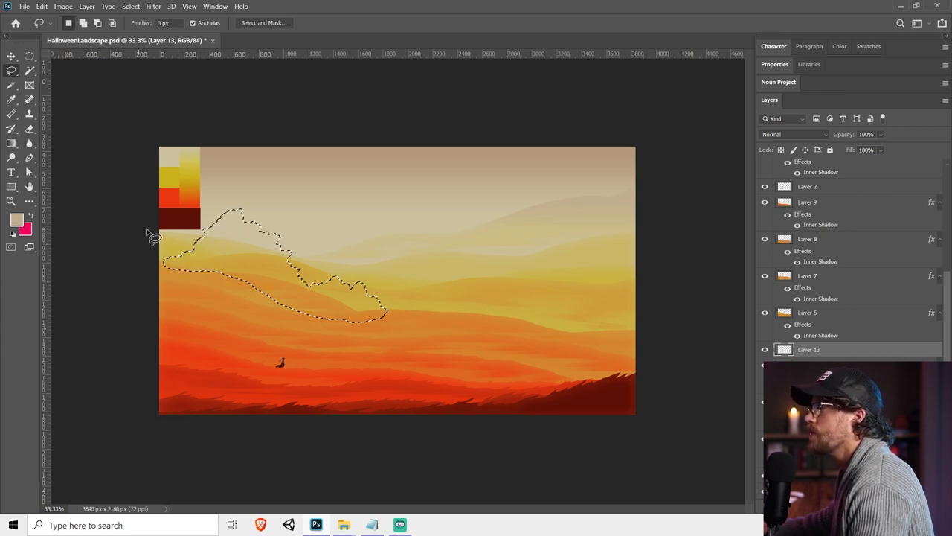
mouse_move(159, 223)
mouse_down()
mouse_move(201, 245)
mouse_move(182, 281)
mouse_move(152, 266)
mouse_up()
Fill the treeline selection with dark maroon sampled from the palette swatch, deselect it, and nudge the trees slightly left
click(14, 145)
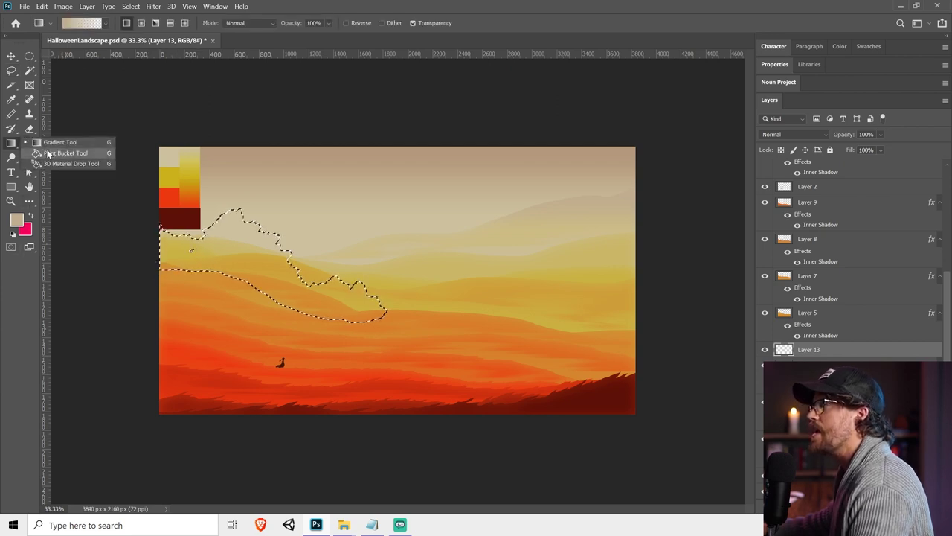
click(47, 153)
click(12, 69)
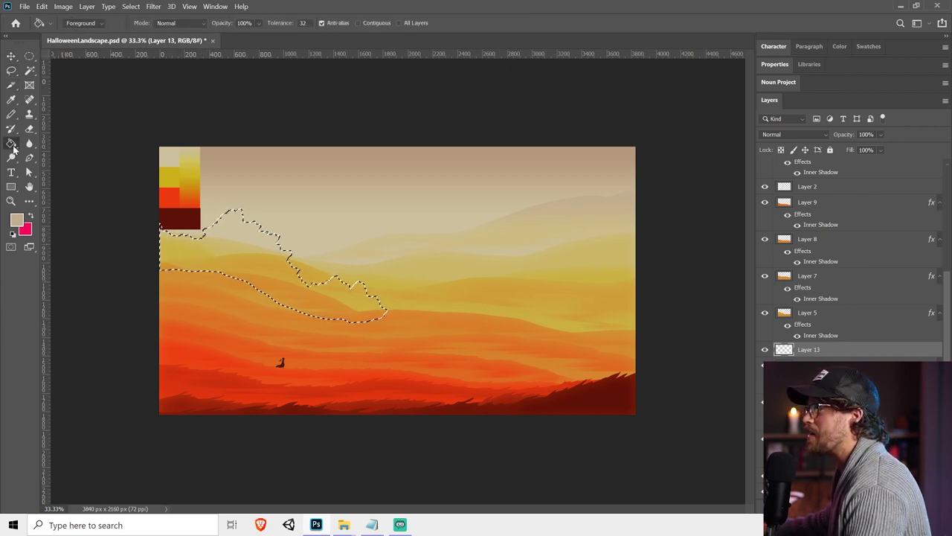
key(i)
click(199, 223)
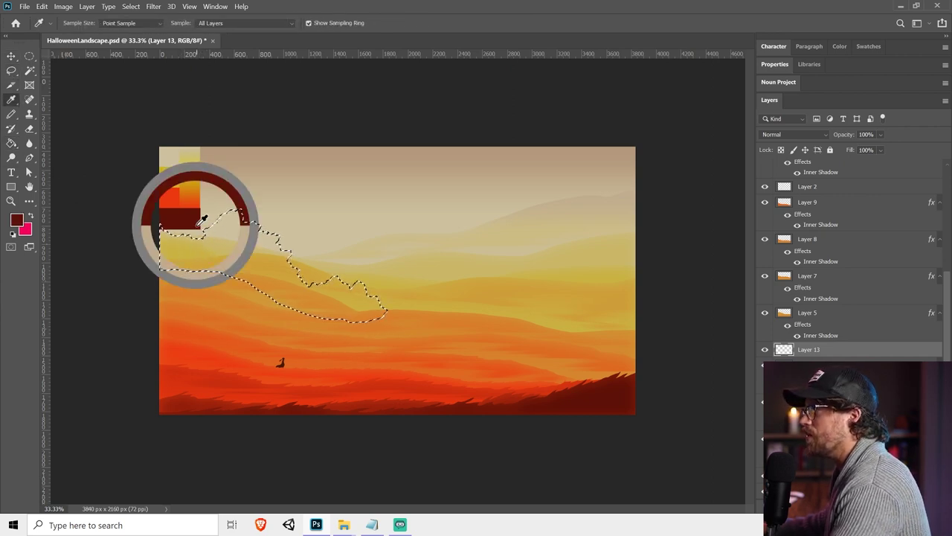
key(g)
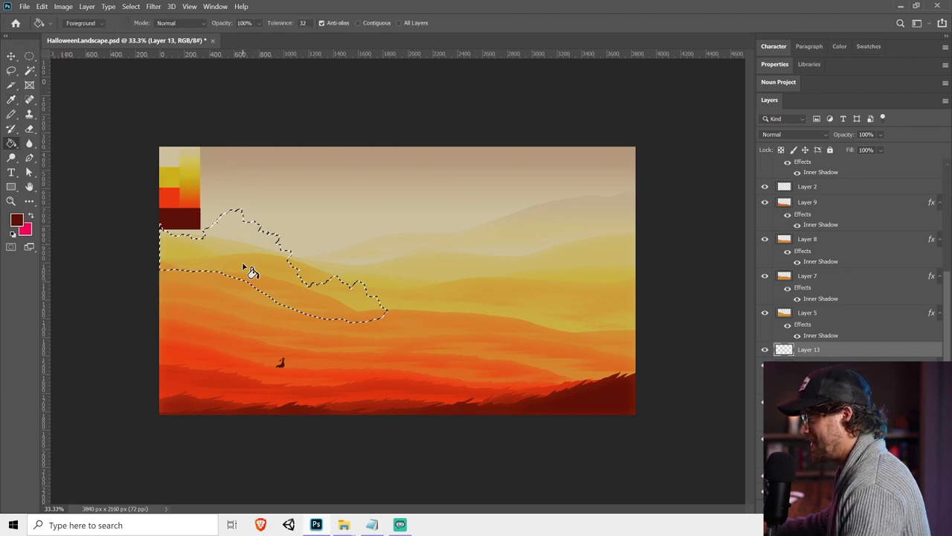
click(290, 260)
key(ctrl+d)
key(v)
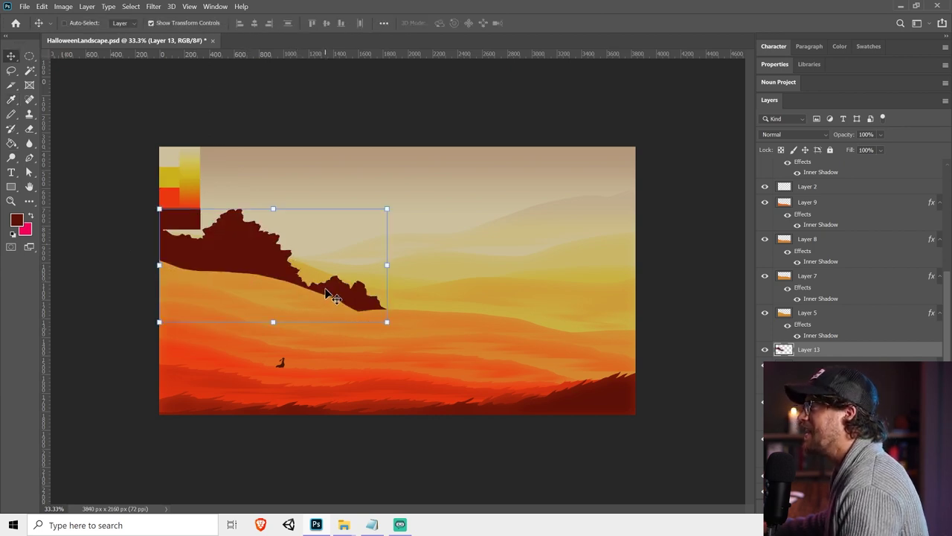
drag(333, 297, 320, 288)
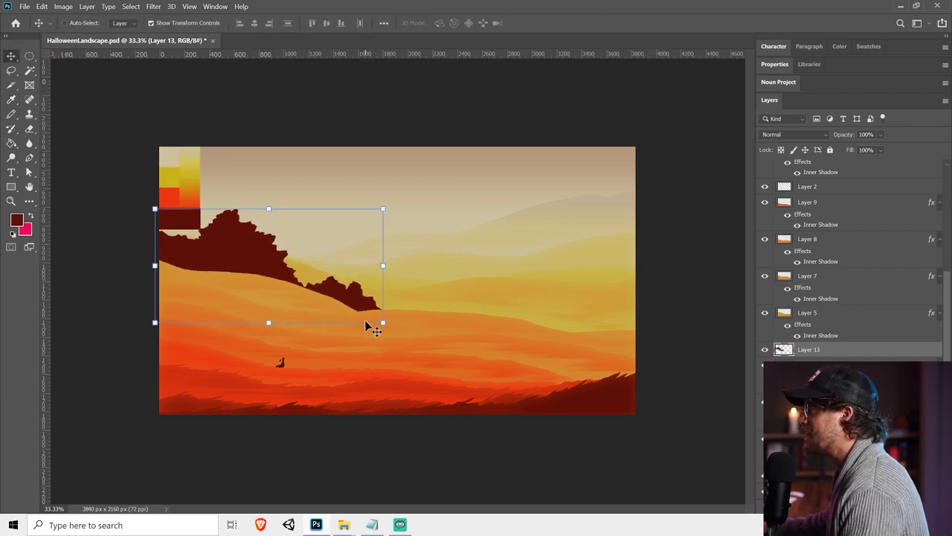
Clip a new layer to the treeline and try foreground-to-transparent gradients in beige sampled from the sky, undoing the last one
click(922, 507)
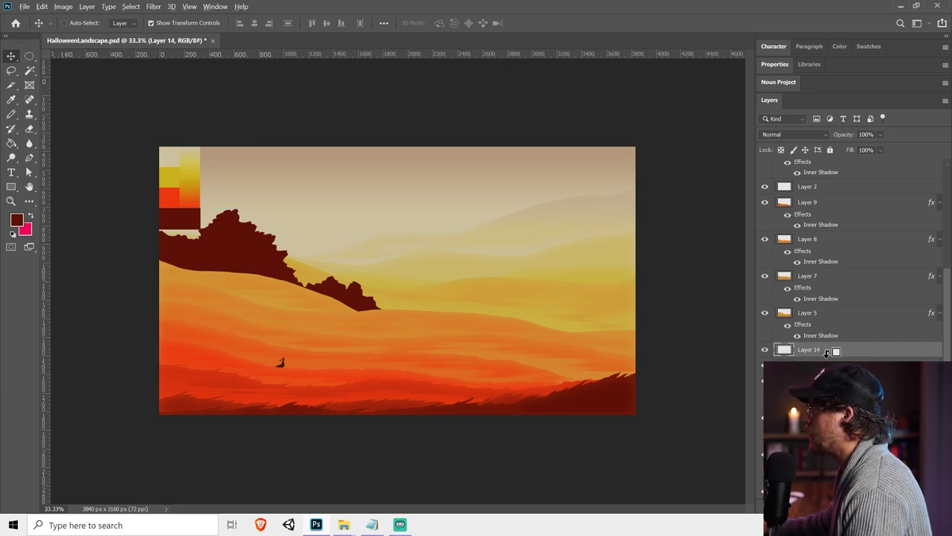
click(11, 142)
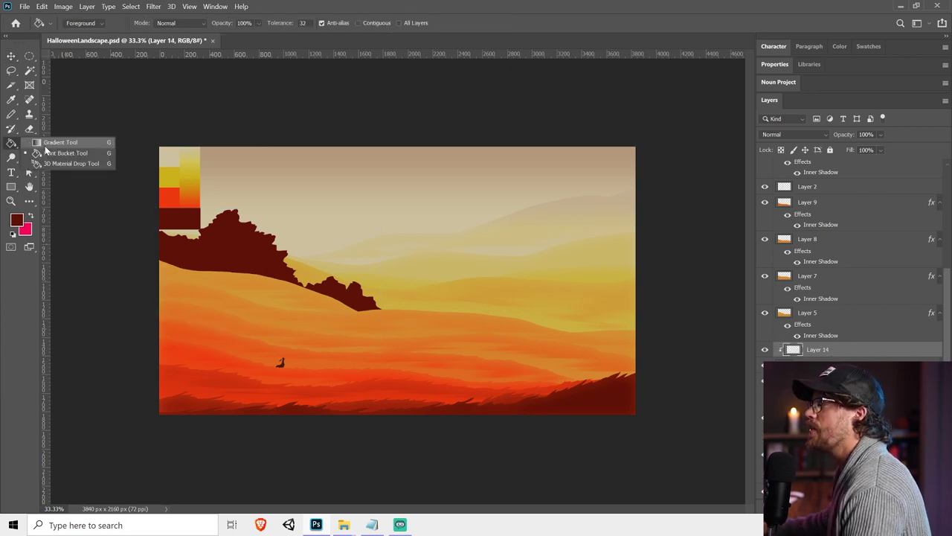
click(52, 143)
alt+click(269, 207)
drag(261, 201, 243, 238)
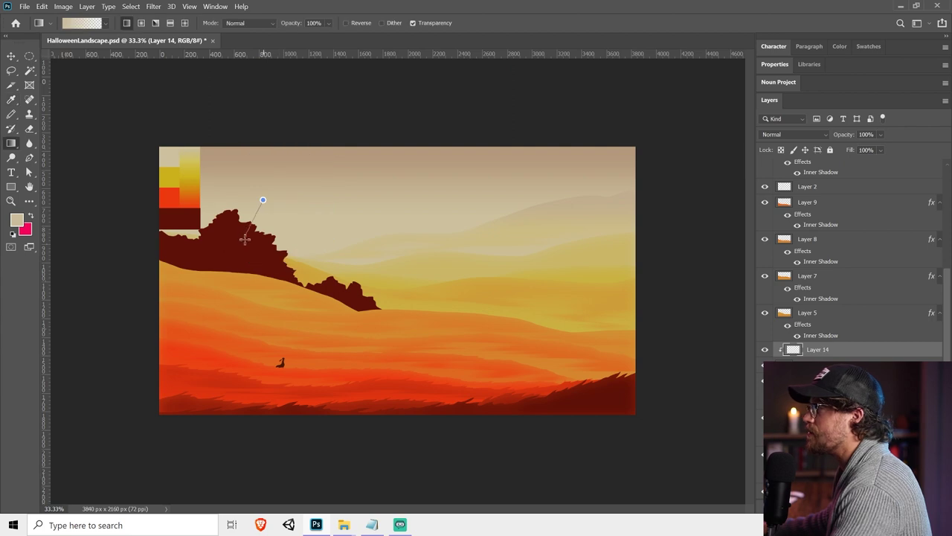
drag(345, 264, 340, 311)
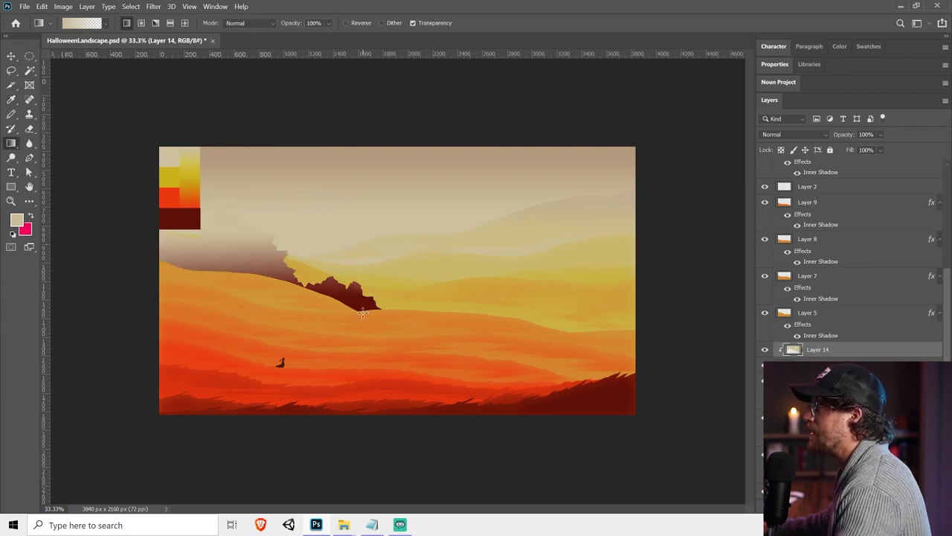
key(ctrl+z)
Fade the treeline's upper parts with gradients in golden yellow sampled from the nearby hill, and set the clipped layer's opacity to 42%
alt+click(320, 276)
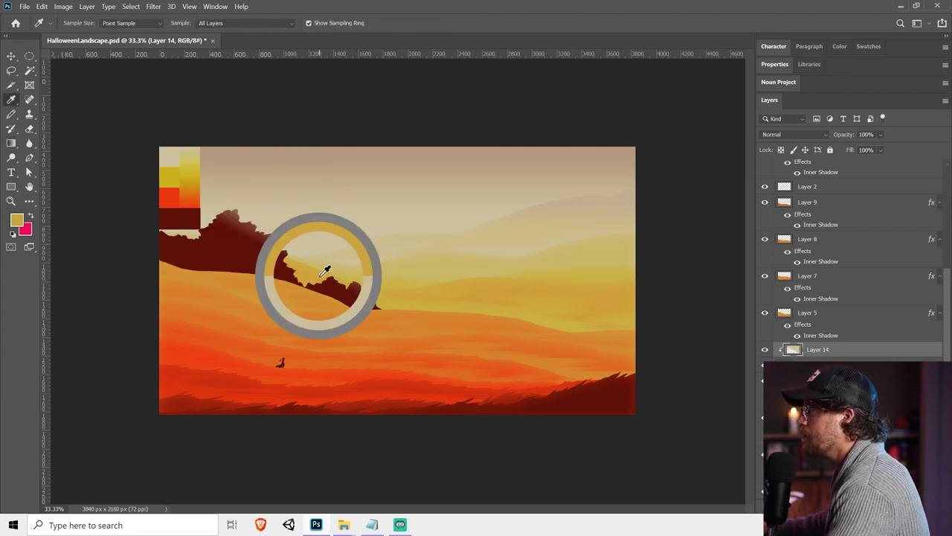
drag(351, 260, 336, 306)
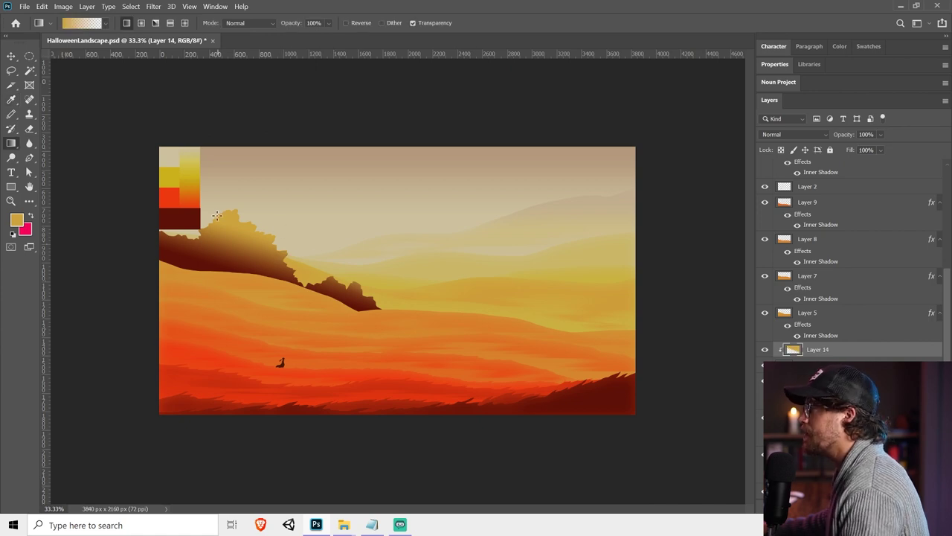
drag(173, 260, 171, 265)
drag(178, 226, 164, 304)
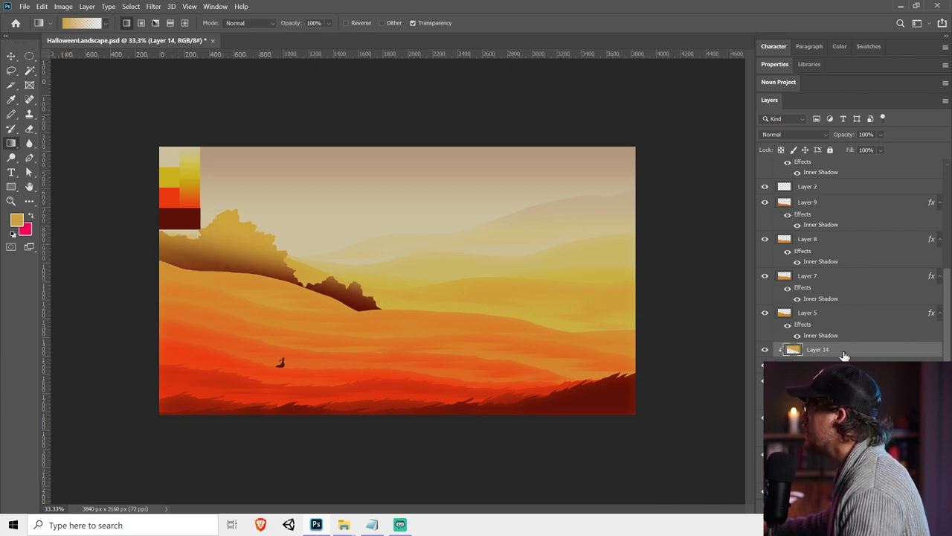
drag(874, 149, 872, 149)
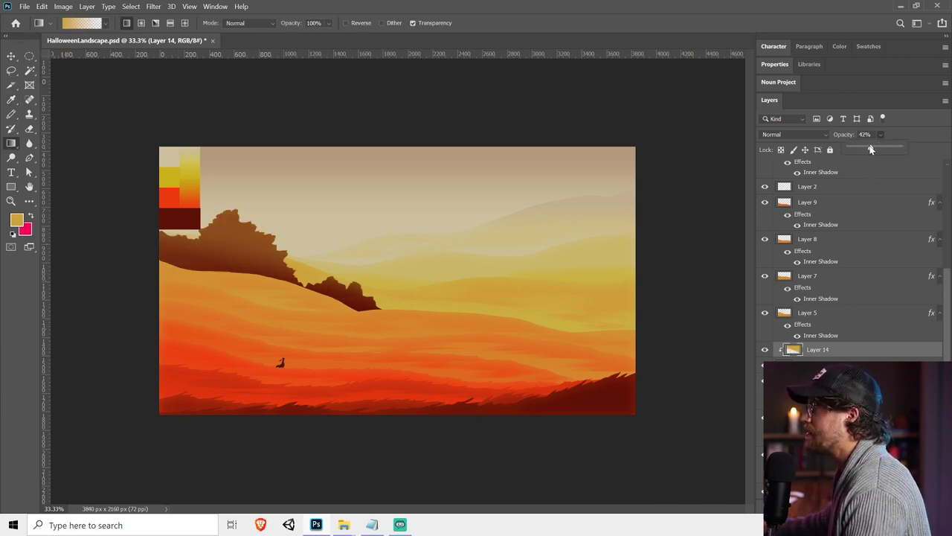
Clip a new layer to the treeline and set the brush colour to golden yellow sampled from the distant hill
key(ctrl+shift+alt+n)
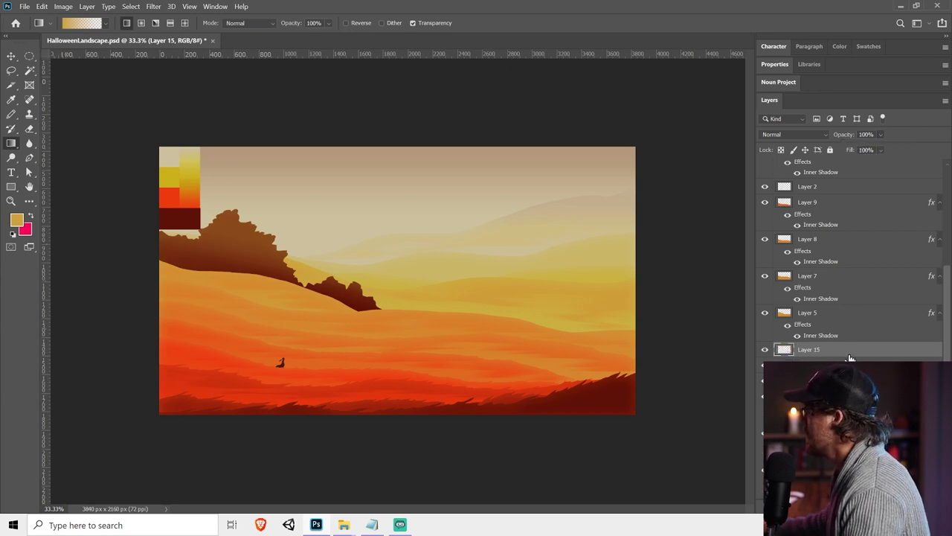
key(l)
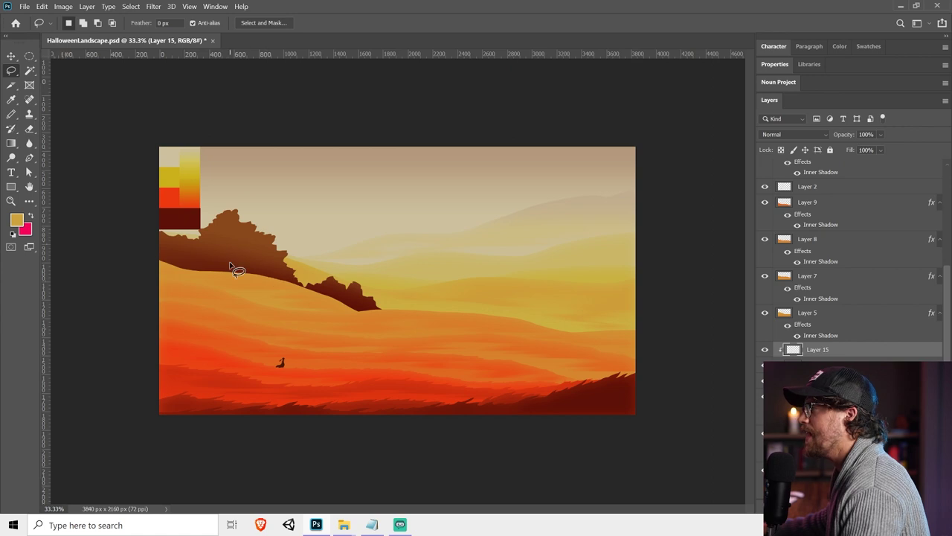
drag(11, 114, 41, 119)
click(17, 219)
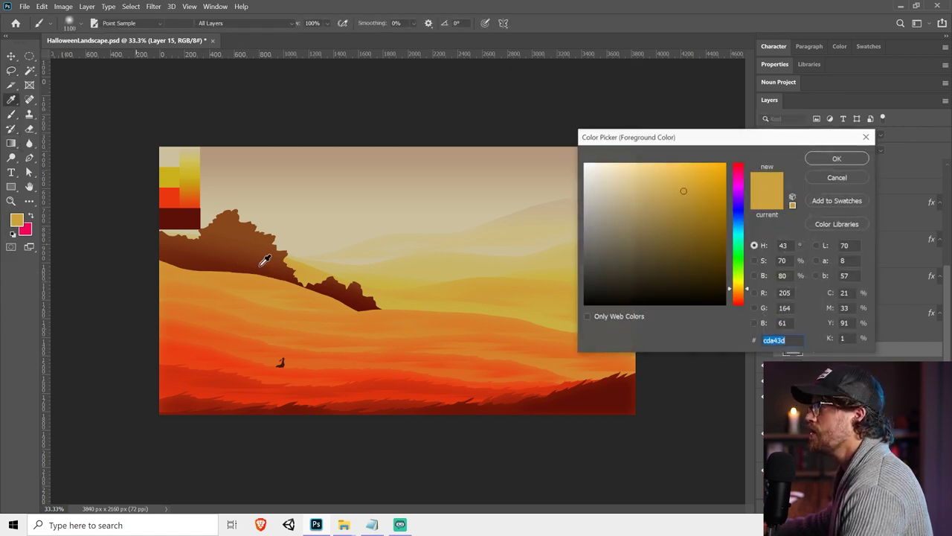
click(448, 300)
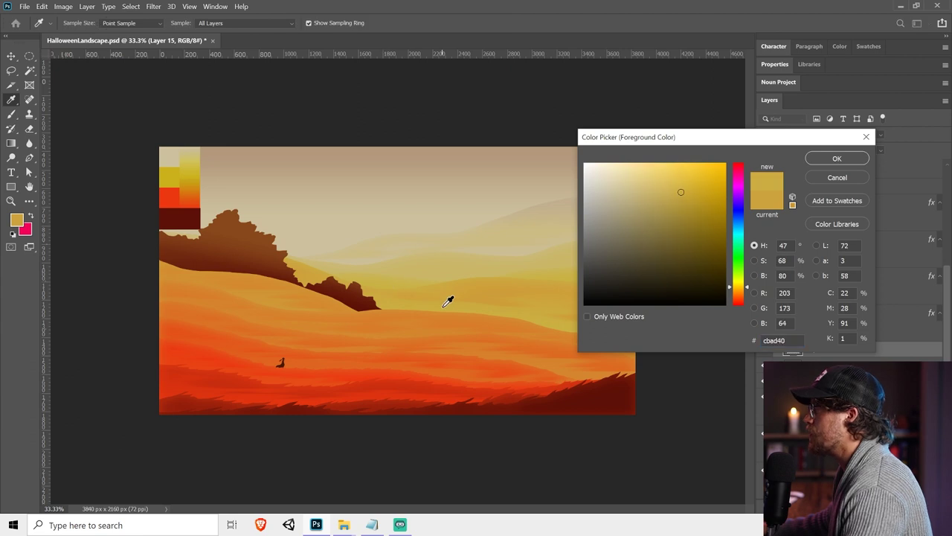
click(833, 158)
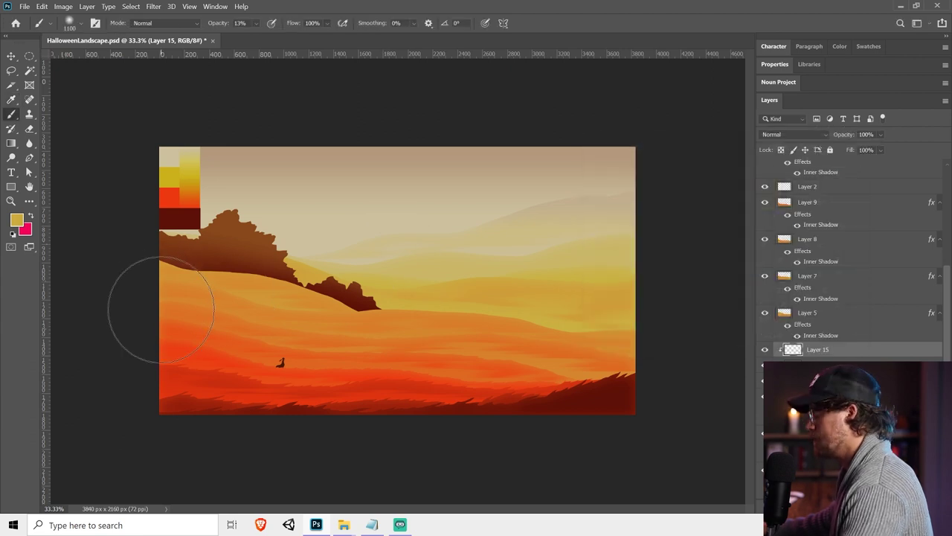
Paint soft yellow haze along the treeline's base at 13% brush opacity, reducing the brush to 600 and 500 px
key(bracketleft)
key(bracketleft)
key(bracketleft)
key(bracketleft)
key(bracketleft)
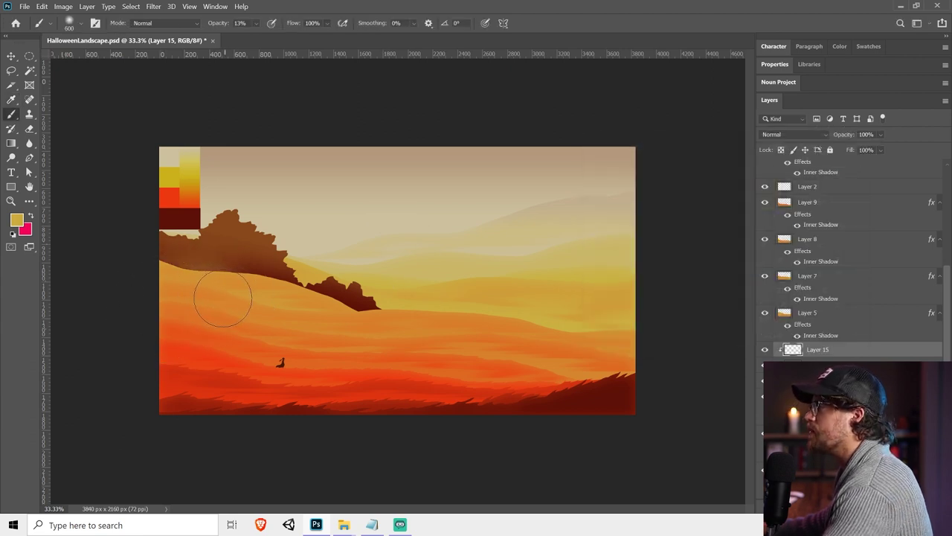
key(bracketleft)
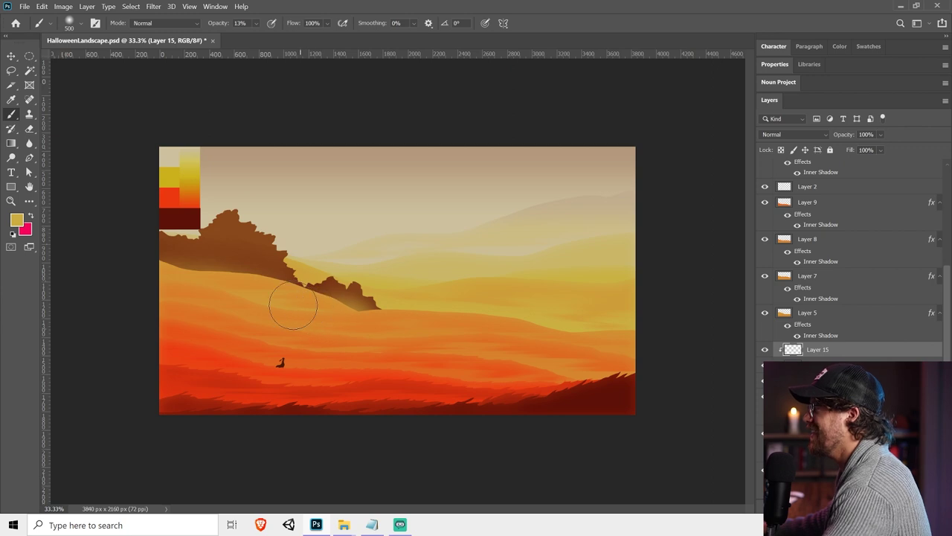
On another clipped layer, brush sky beige over the treetops at 54% brush opacity, and set the layer's opacity to 50%
click(12, 70)
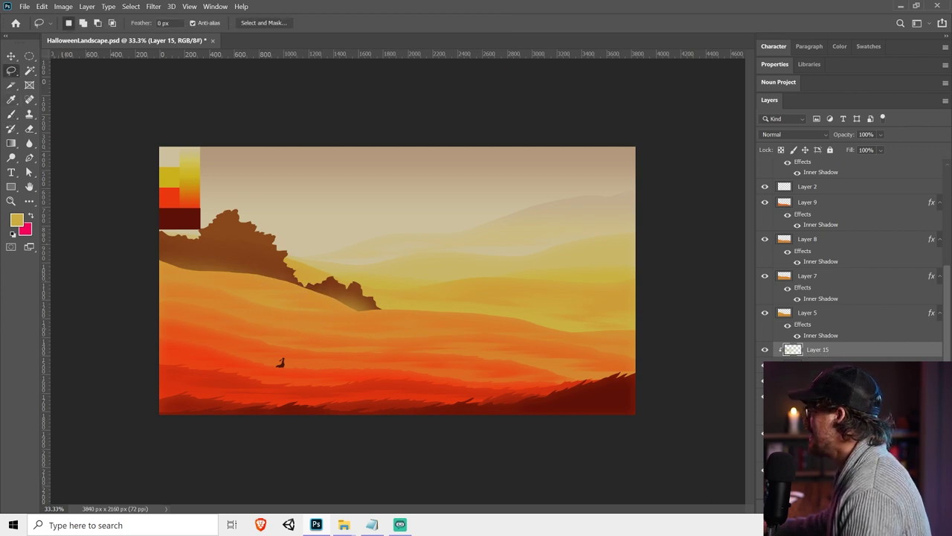
click(10, 116)
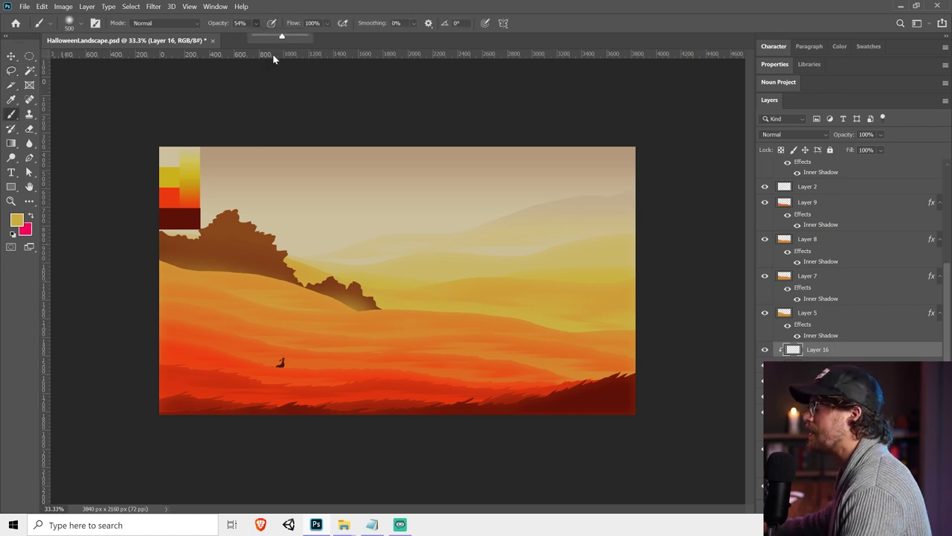
alt+click(276, 215)
mouse_move(227, 222)
mouse_down()
mouse_move(274, 216)
mouse_move(293, 229)
mouse_move(208, 195)
mouse_move(195, 212)
mouse_move(171, 209)
mouse_up()
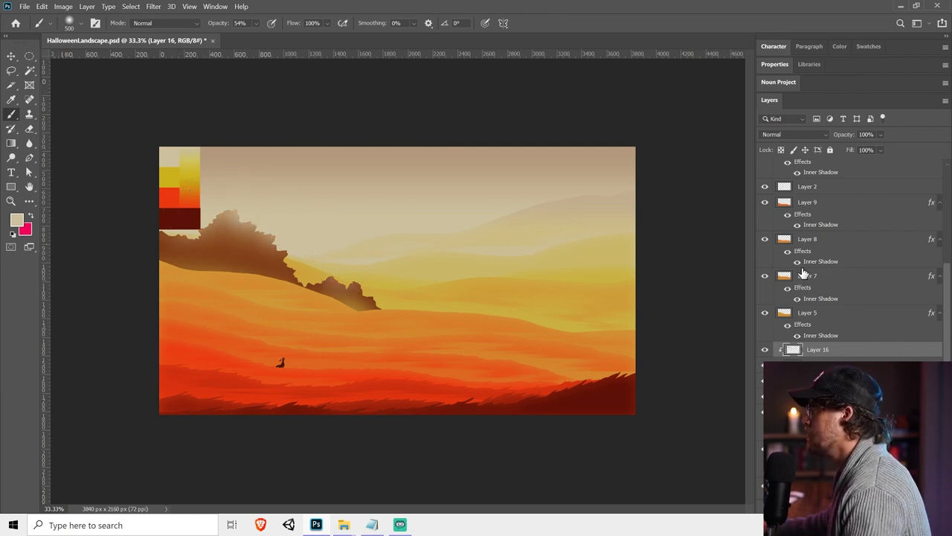
click(880, 135)
click(875, 146)
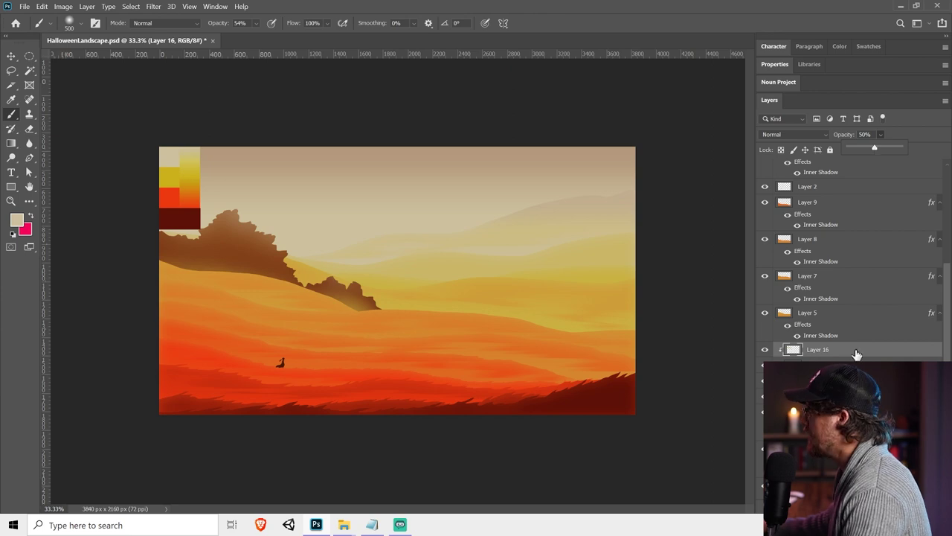
Clip a new layer to the treeline and lasso several thin, branching trunk shapes across the large and small tree groups
key(ctrl+shift+alt+n)
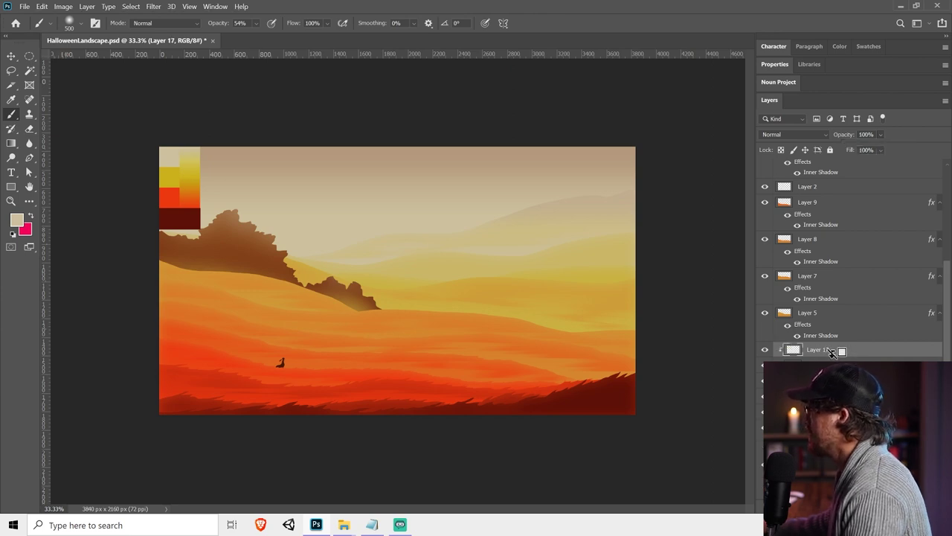
click(11, 70)
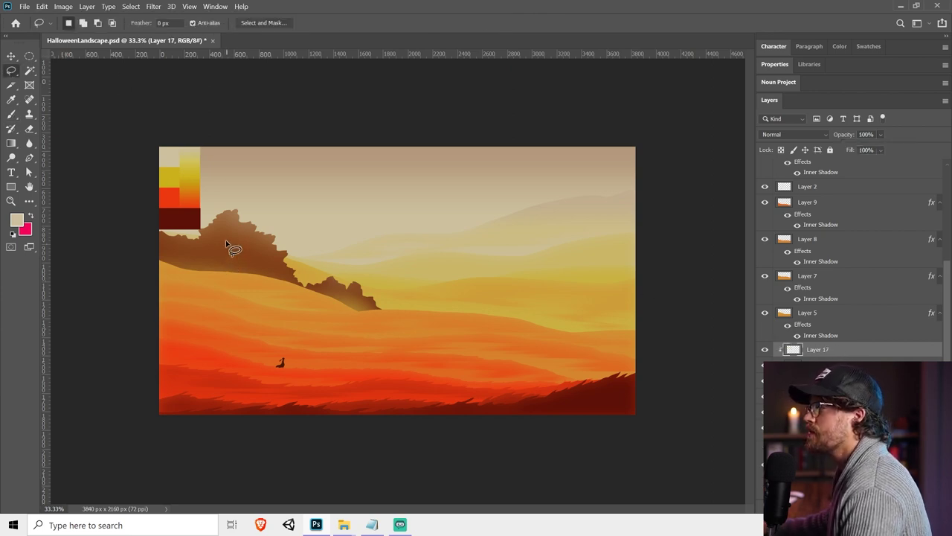
mouse_move(226, 229)
mouse_down()
mouse_move(217, 274)
mouse_move(227, 229)
mouse_move(221, 257)
mouse_move(249, 249)
mouse_move(250, 258)
mouse_move(260, 242)
mouse_move(246, 276)
mouse_up()
key(shift)
mouse_move(331, 284)
mouse_down()
mouse_move(333, 309)
mouse_move(356, 289)
mouse_move(359, 327)
mouse_up()
mouse_move(183, 276)
mouse_down()
mouse_move(183, 244)
mouse_move(185, 270)
mouse_move(205, 258)
mouse_move(201, 274)
mouse_move(209, 236)
mouse_up()
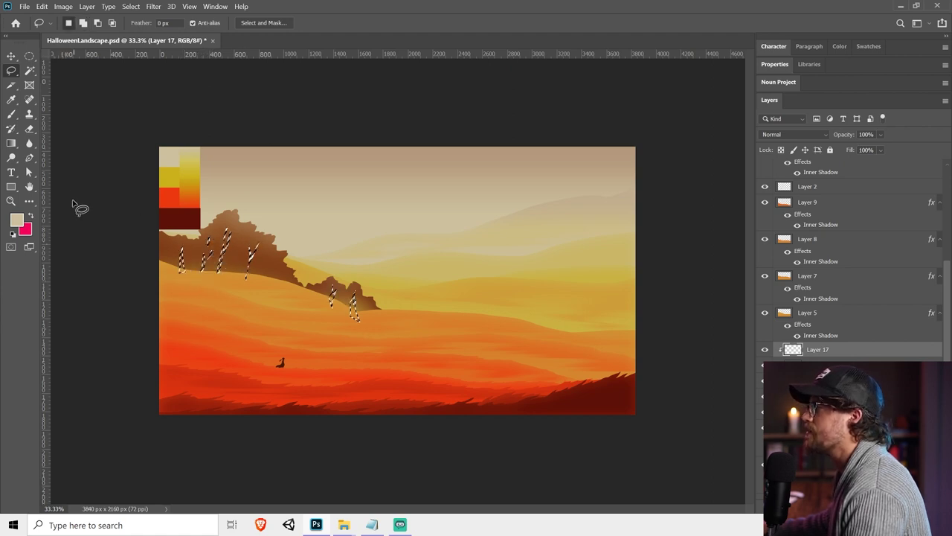
Fill the trunk selections with dark brown 491800 sampled from the small foreground figure, deselect them, and set the layer's opacity to 25%
drag(13, 143, 41, 154)
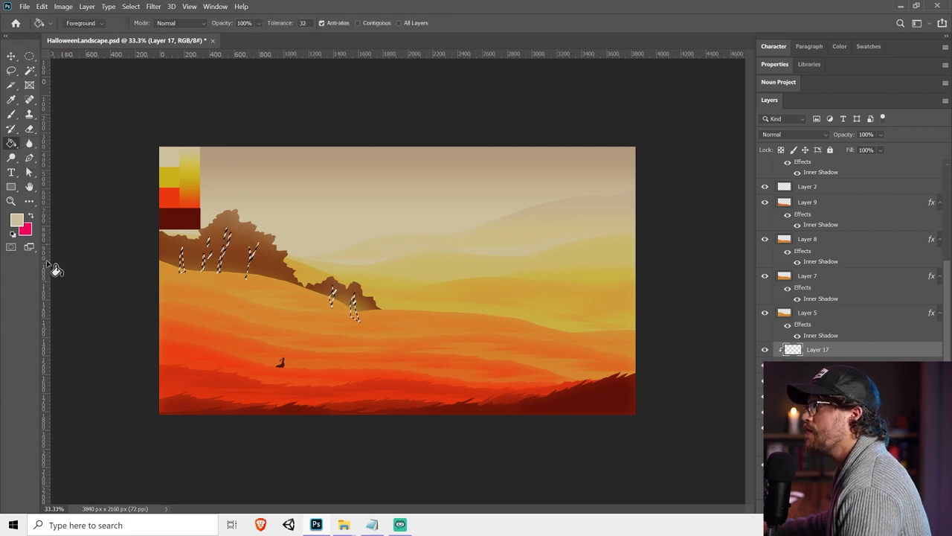
click(17, 220)
click(281, 363)
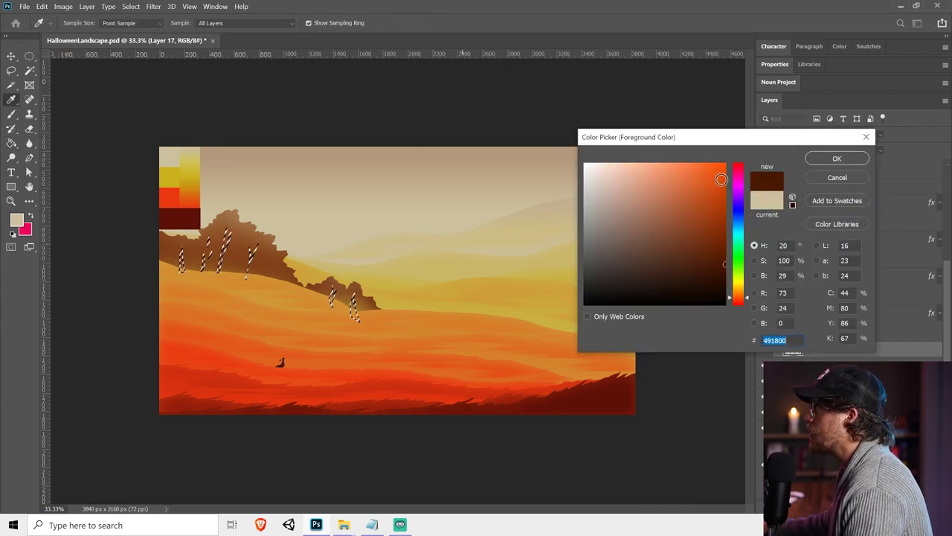
click(822, 161)
click(353, 297)
key(ctrl+d)
key(v)
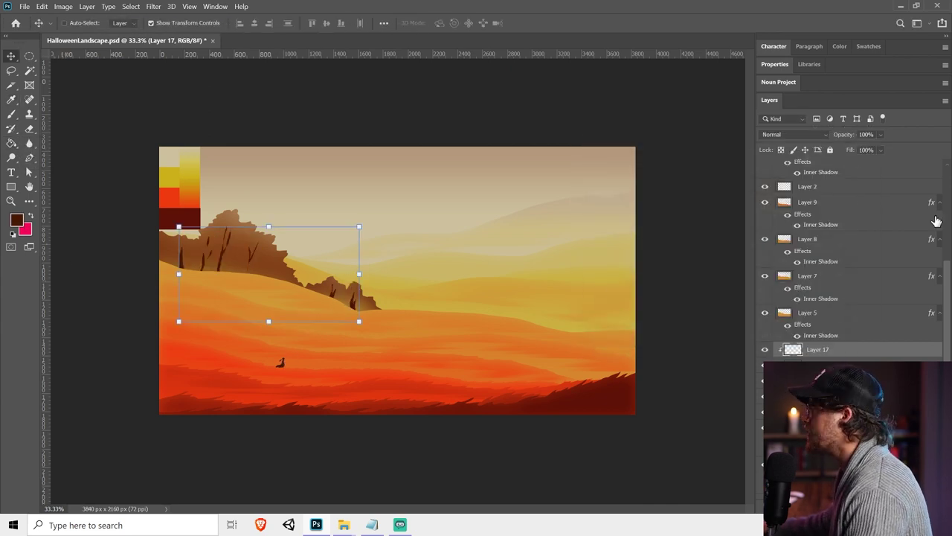
drag(881, 136, 866, 149)
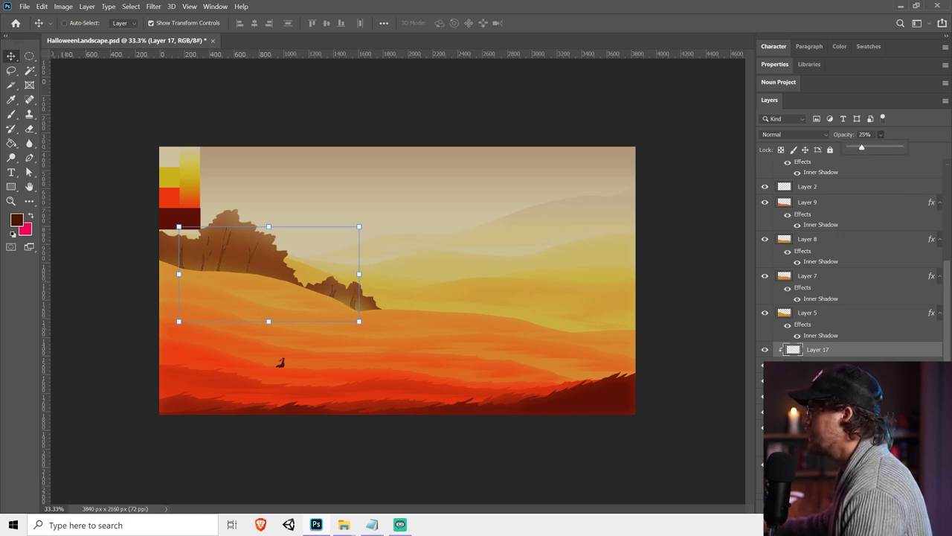
Add a layer mask to the trunks and fade their upper ends with a small soft black brush at 54% opacity
click(843, 508)
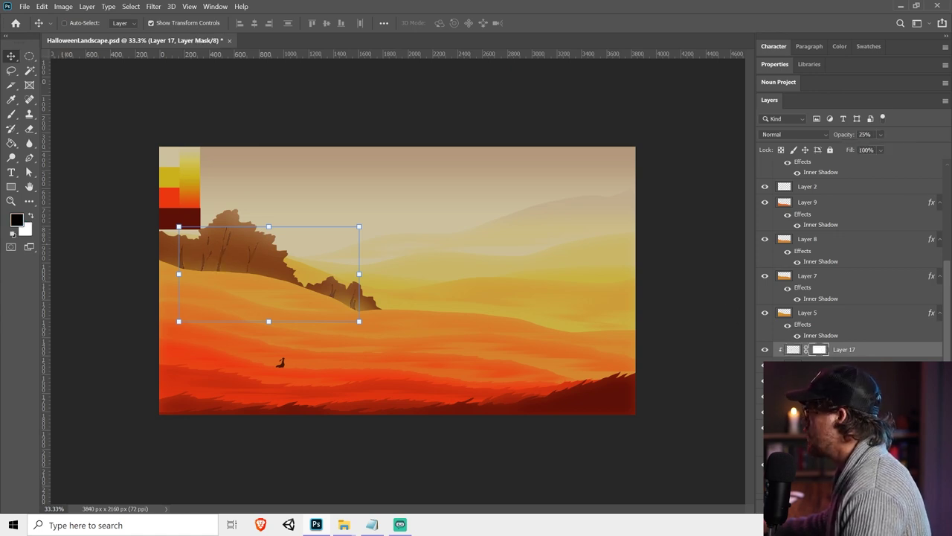
click(11, 115)
key([)
key([)
key([)
key([)
key([)
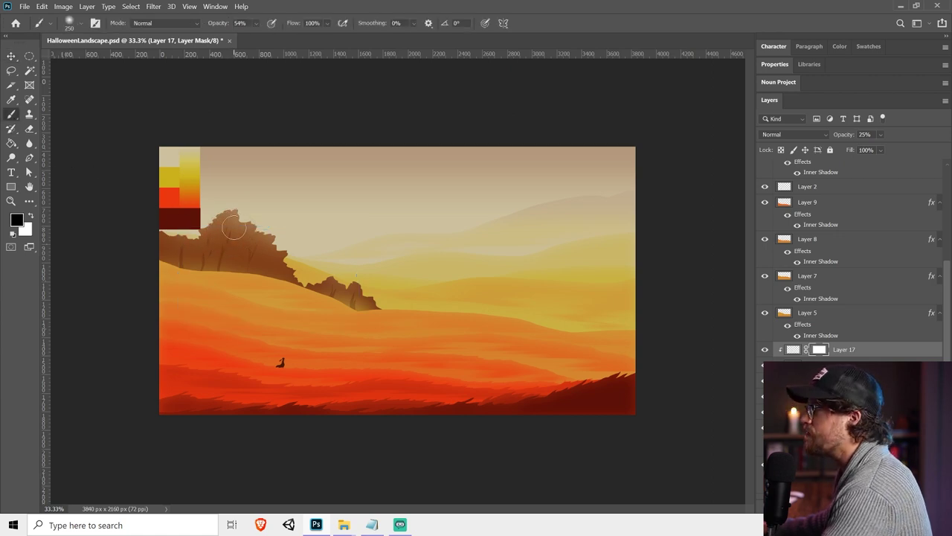
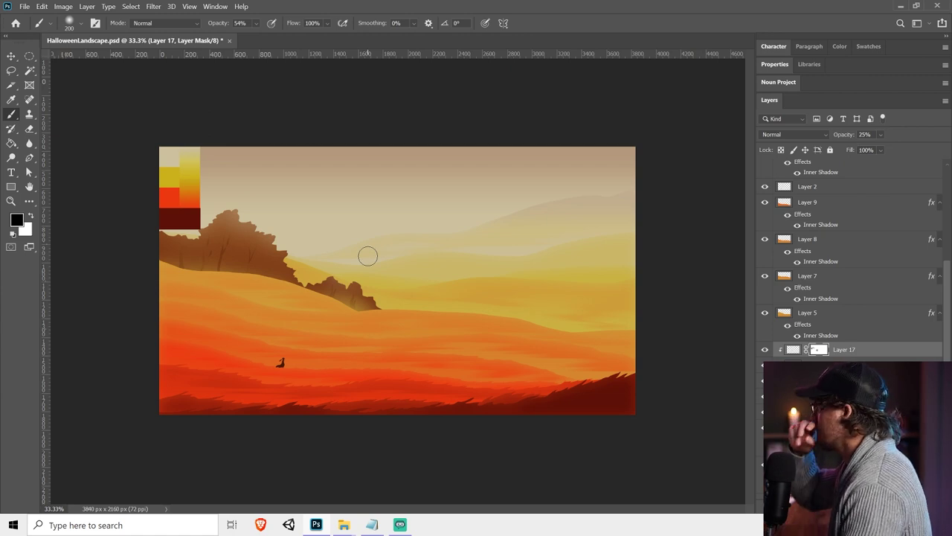
Lasso along the tall central trunk's right edge to trim it, release the selection, and save the document
scroll(263, 206, up, 4)
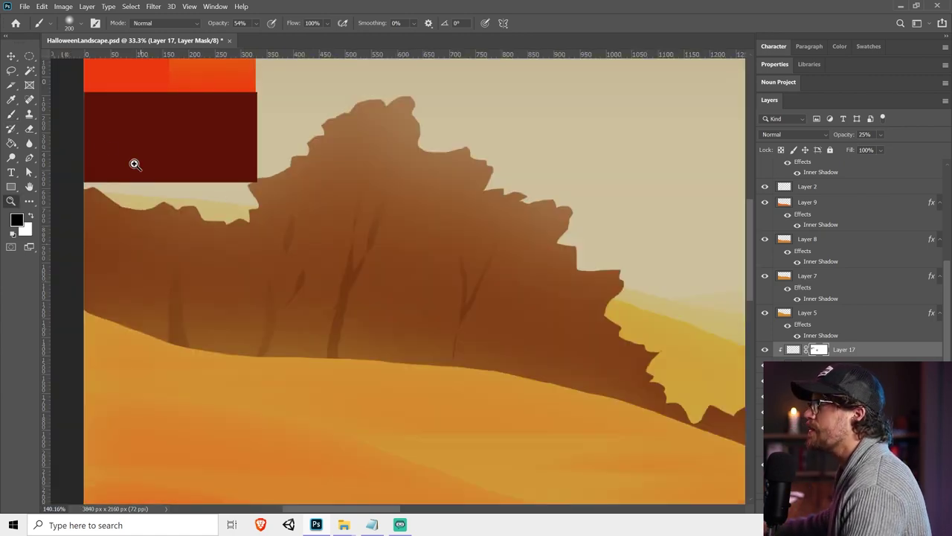
key(l)
mouse_move(387, 178)
mouse_down()
mouse_move(377, 243)
mouse_move(341, 316)
mouse_move(399, 314)
mouse_up()
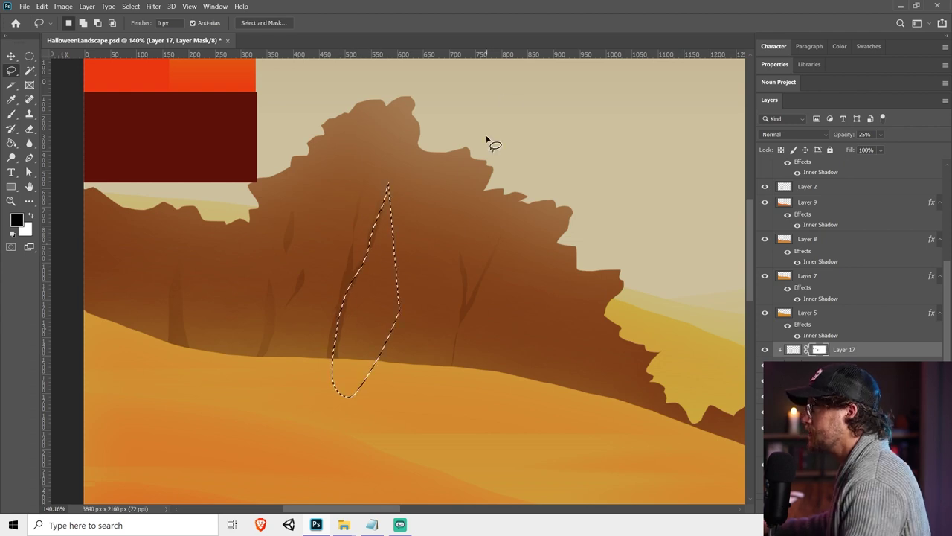
click(793, 353)
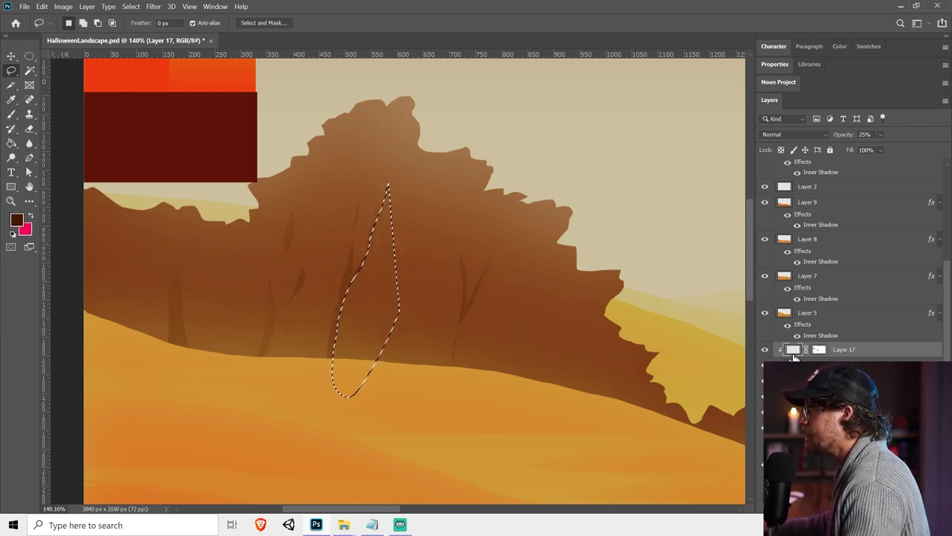
key(ctrl+d)
key(ctrl+minus)
key(ctrl+minus)
key(ctrl+minus)
key(ctrl+minus)
key(v)
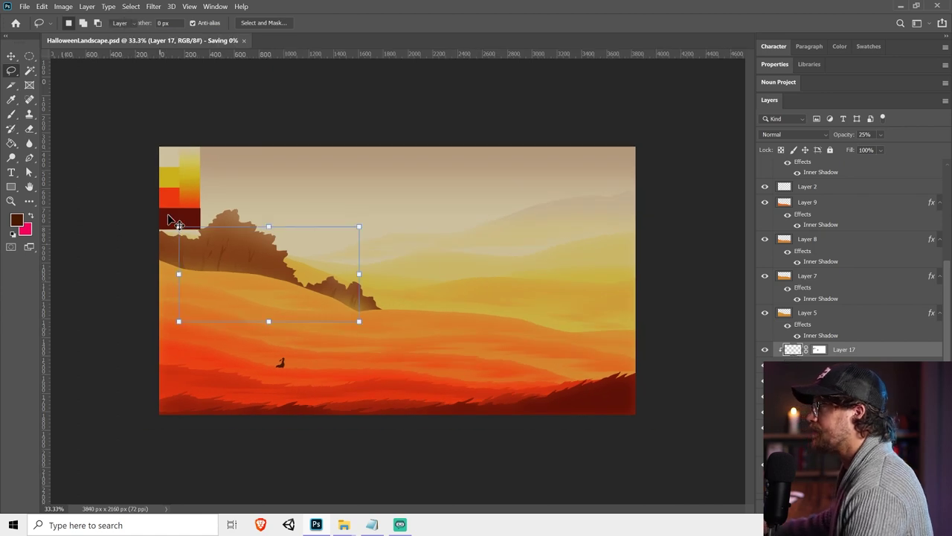
Add a new layer above the trunks and lasso jagged bush outlines along the orange hill's crest in front of the trees
click(272, 307)
click(800, 350)
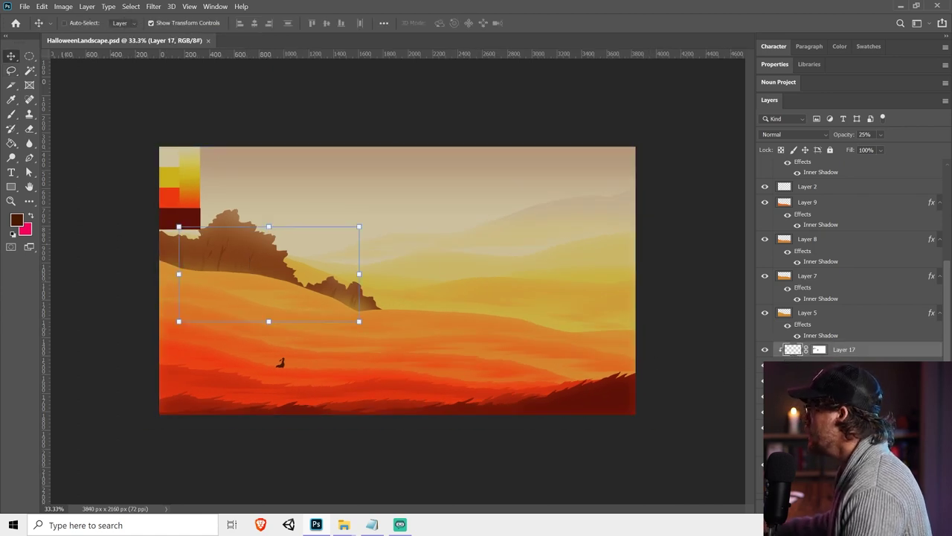
key(ctrl+shift+alt+n)
key(l)
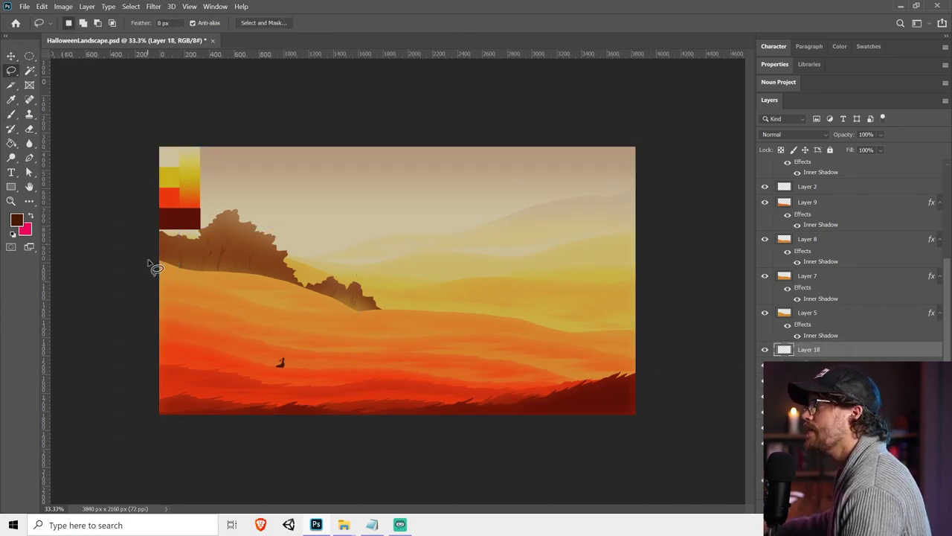
mouse_move(163, 253)
mouse_down()
mouse_move(195, 268)
mouse_move(251, 251)
mouse_move(287, 283)
mouse_move(134, 285)
mouse_up()
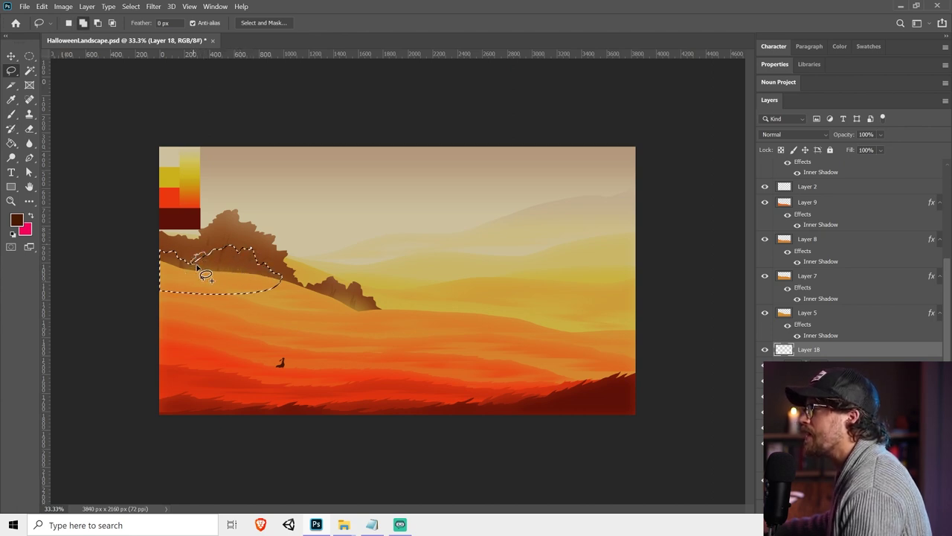
mouse_move(198, 267)
mouse_down()
mouse_move(296, 283)
mouse_move(359, 311)
mouse_move(297, 322)
mouse_up()
Fill the bush selection with the dark brown foreground colour and deselect it
click(11, 143)
click(291, 265)
key(ctrl+d)
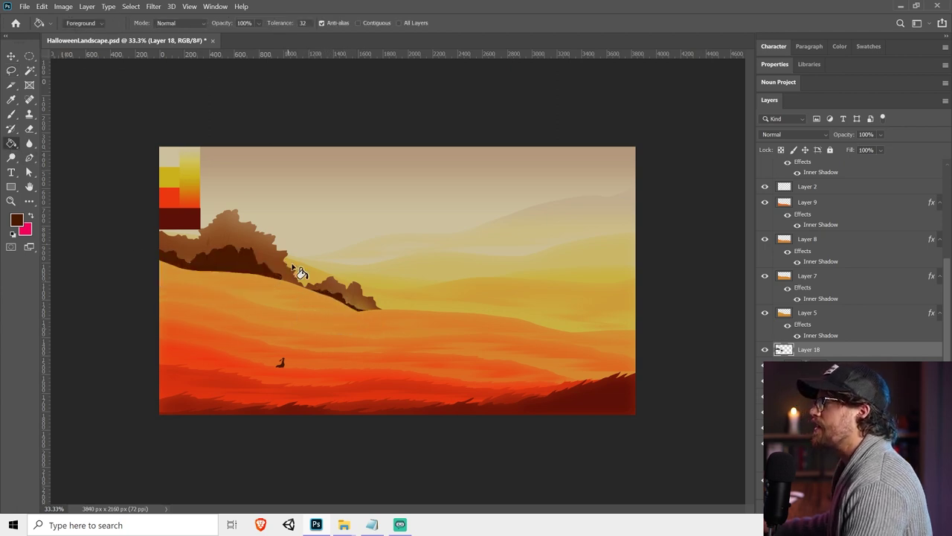
Clip a new layer to the bushes and brush lighter brown sampled from the trees behind over their upper edges
key(l)
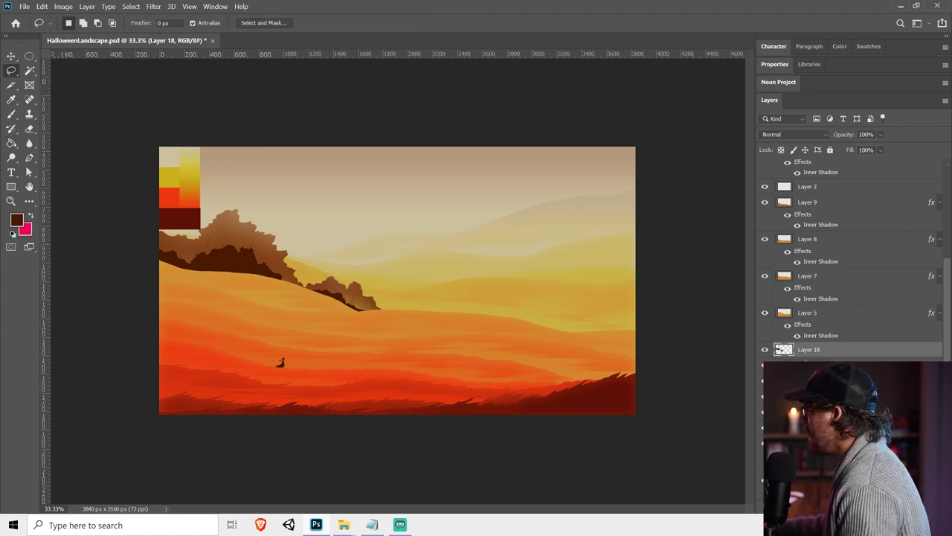
click(11, 114)
alt+click(272, 251)
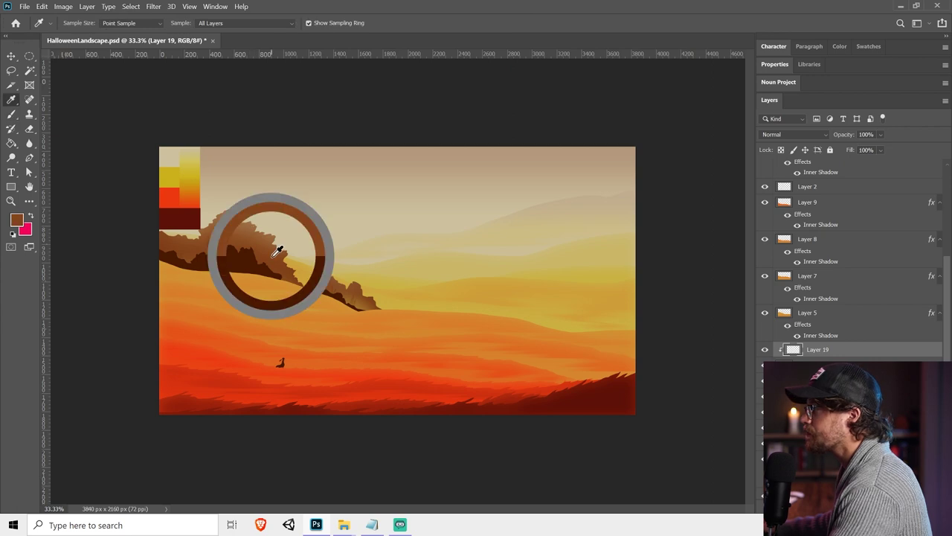
mouse_move(247, 238)
mouse_down()
mouse_move(194, 256)
mouse_move(178, 246)
mouse_up()
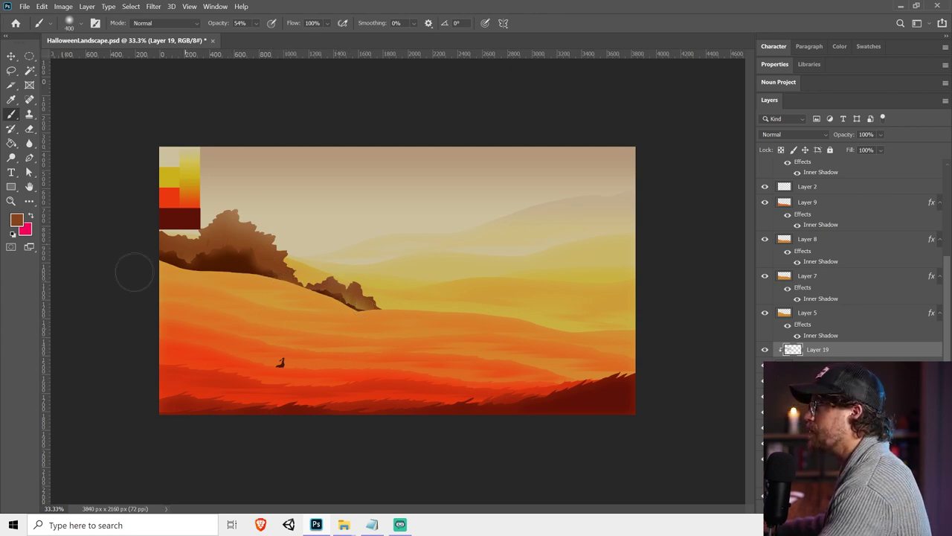
Soften the bushes with more brown strokes at varied brush sizes, and set the clipped layer's opacity to 70%
key(bracketright)
key(bracketright)
key(bracketright)
key(bracketright)
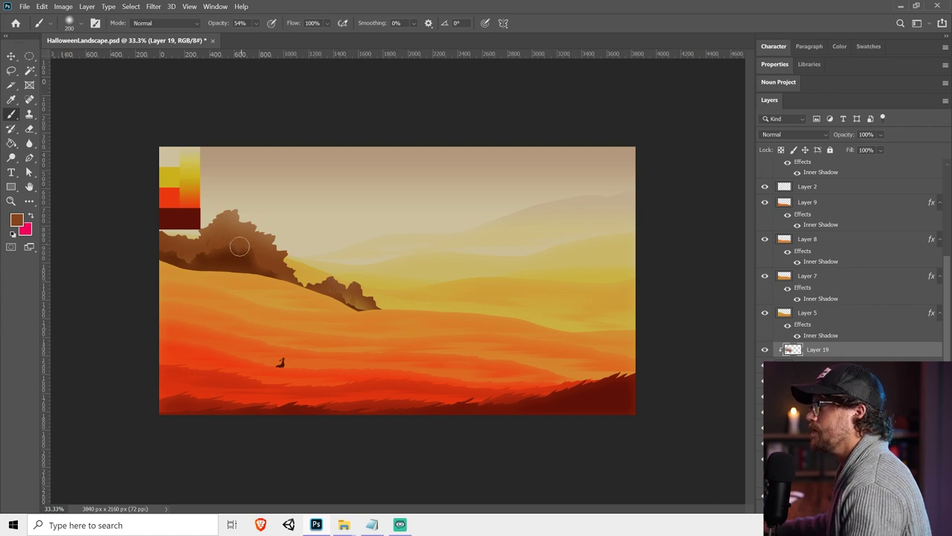
click(11, 55)
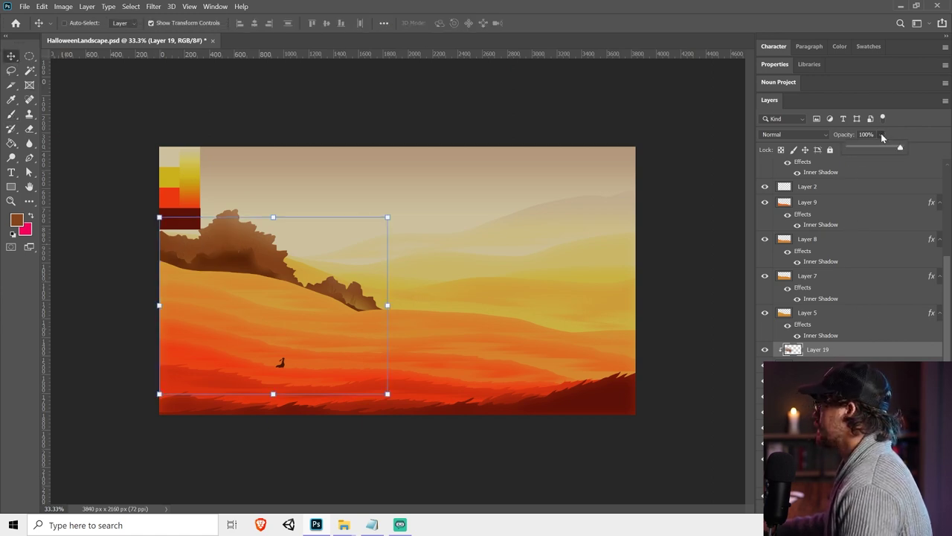
drag(885, 149, 882, 150)
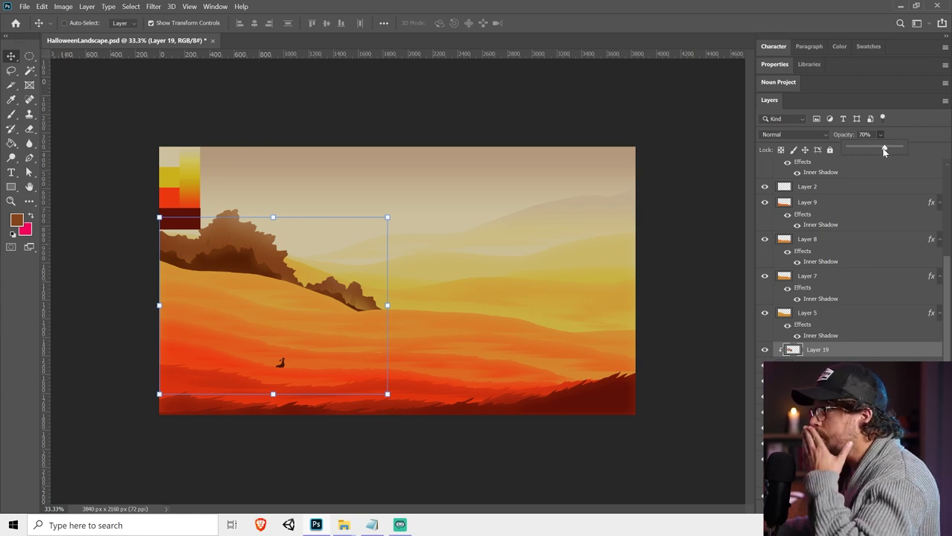
Clip a new layer to the bushes, fill it with brown sampled from the trees behind, and set its opacity to 53%
click(913, 504)
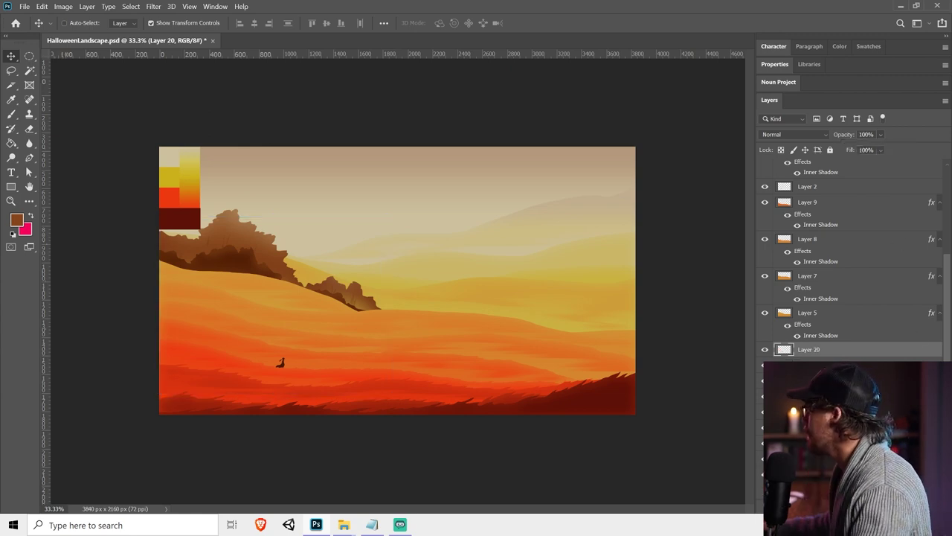
alt+click(853, 357)
click(11, 70)
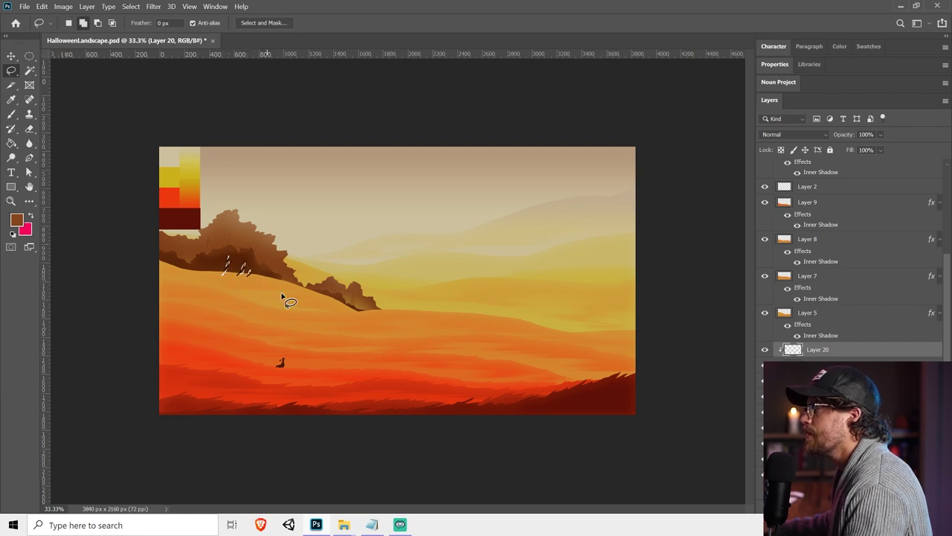
key(i)
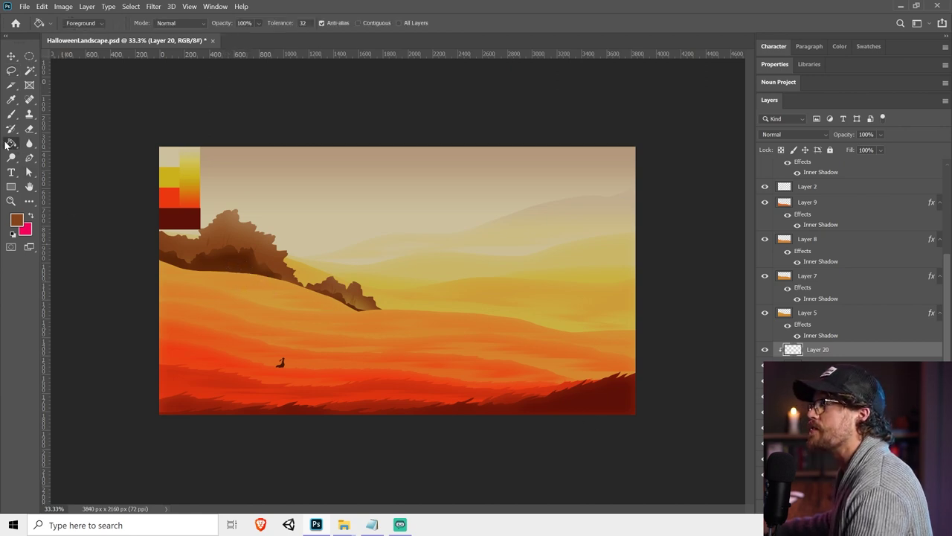
click(272, 259)
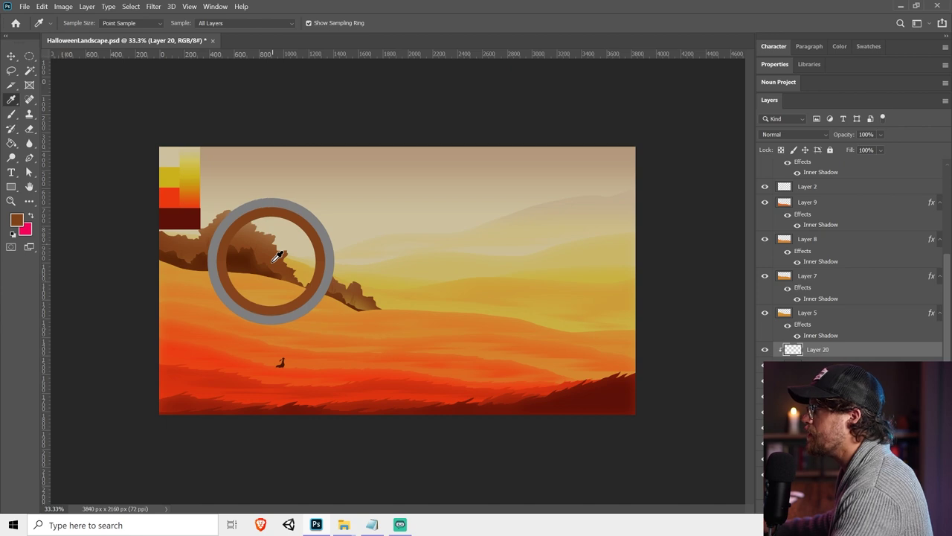
key(g)
click(247, 274)
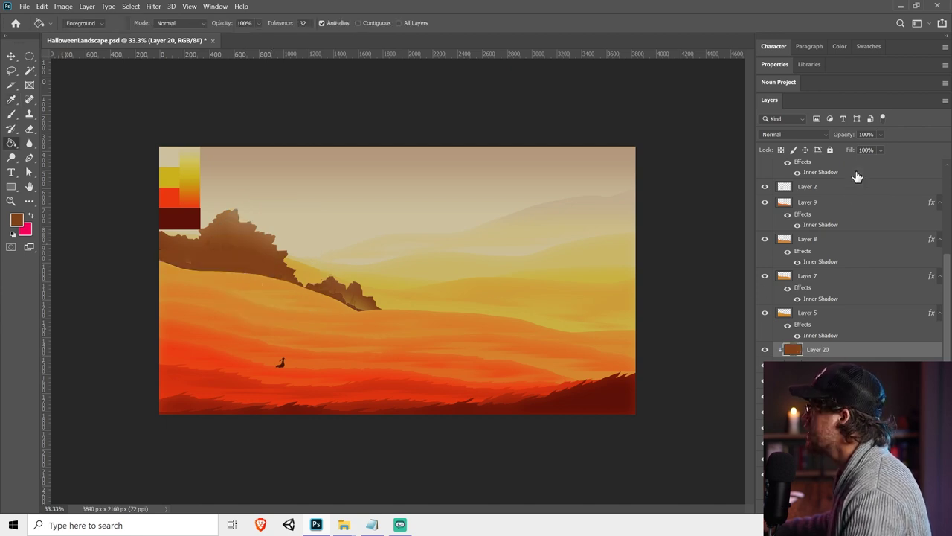
drag(881, 135, 880, 149)
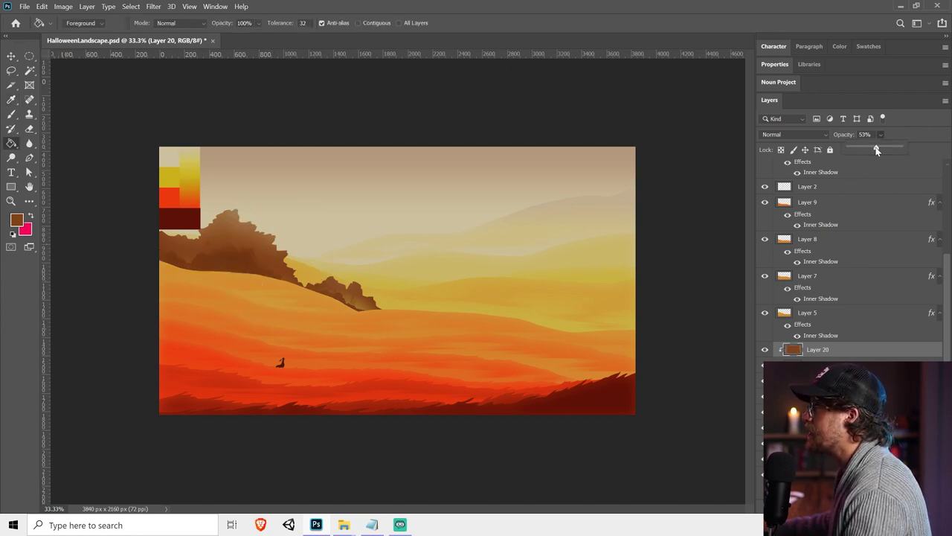
Add a layer mask to the clipped brown fill layer and switch to the Gradient tool
click(838, 508)
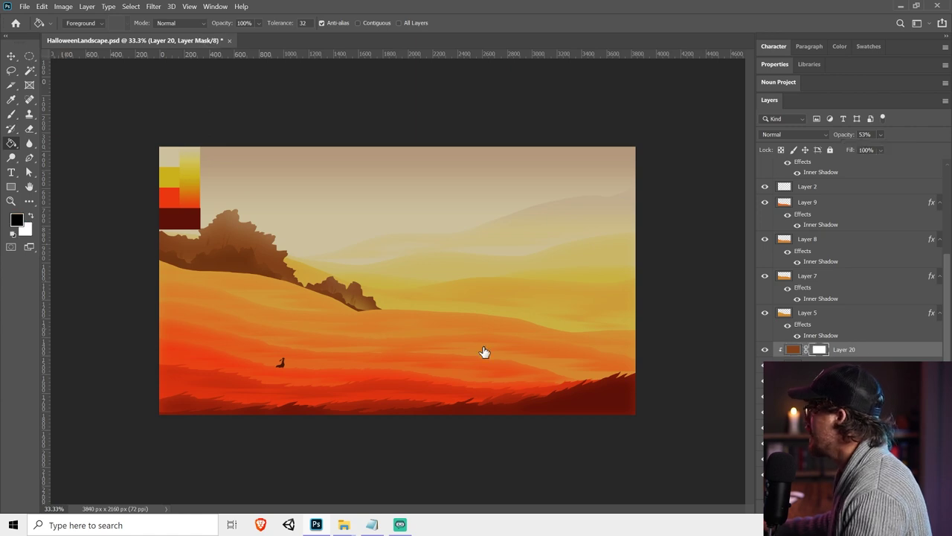
click(28, 130)
click(12, 143)
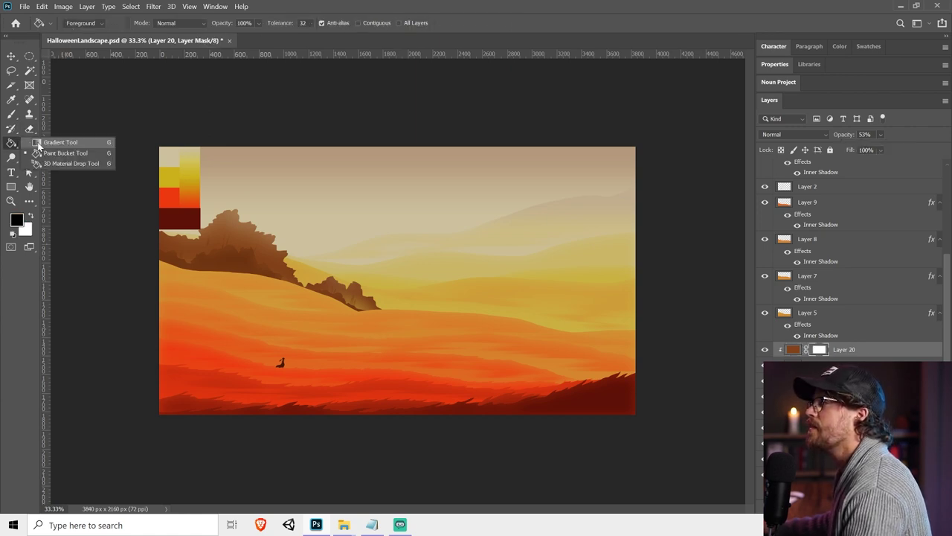
click(42, 143)
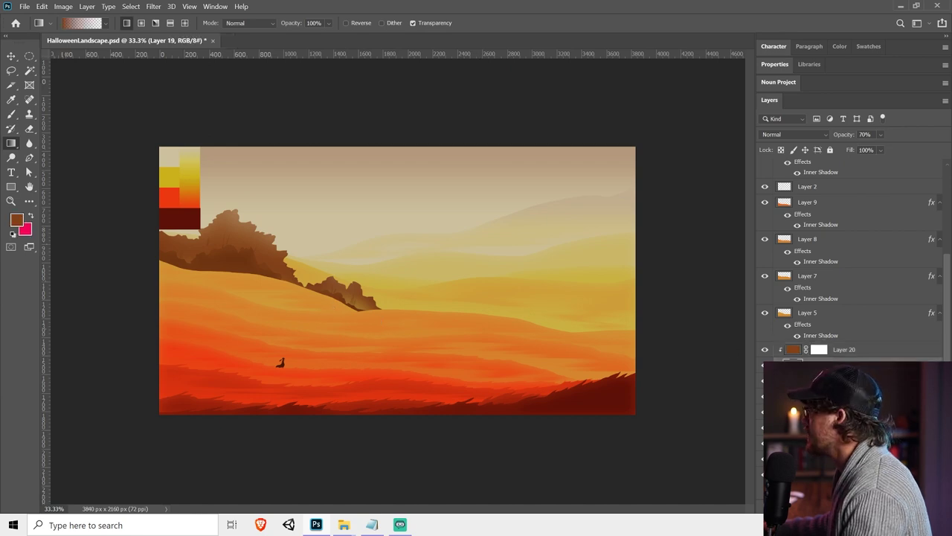
Merge the brown fill, the clipped brush shading and the bush layer into a single layer
right_click(771, 350)
click(848, 355)
click(848, 354)
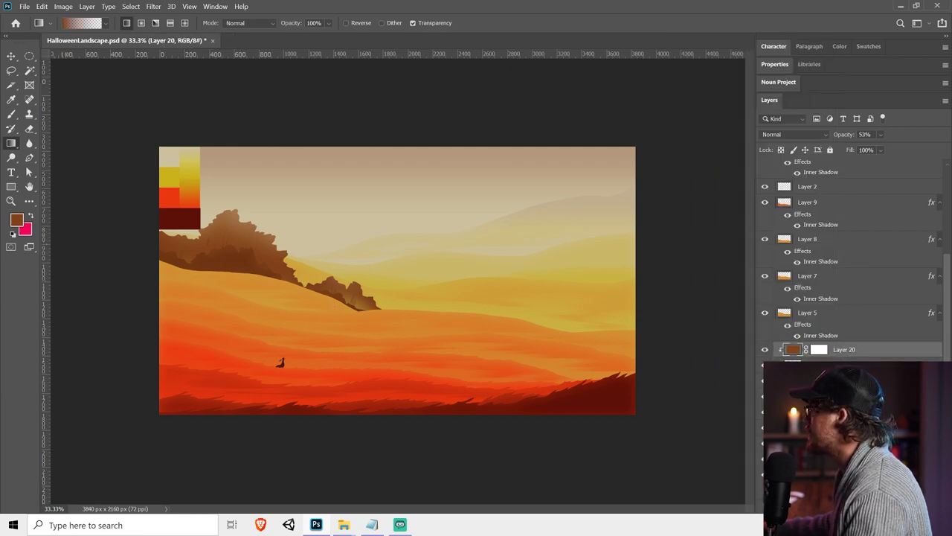
right_click(846, 363)
click(878, 360)
click(874, 351)
shift+click(870, 360)
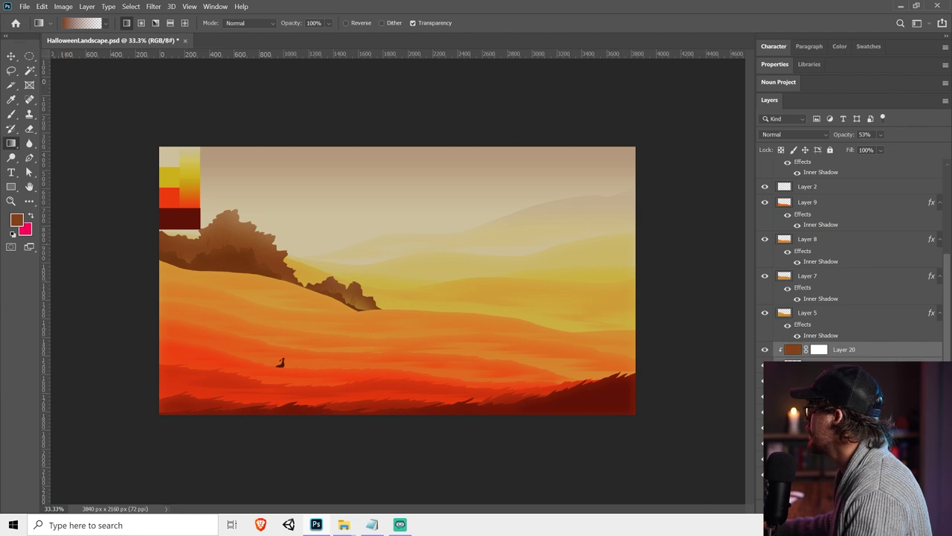
right_click(862, 358)
click(734, 369)
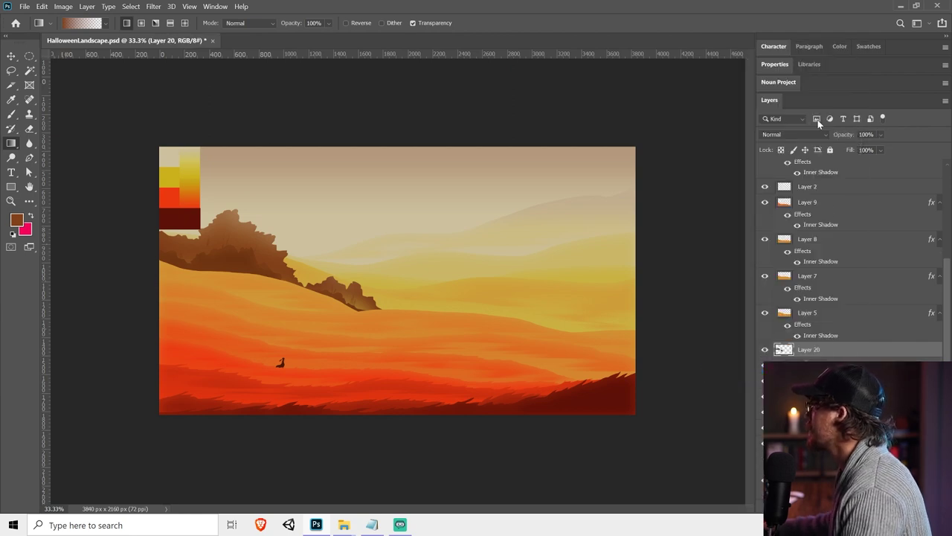
Mask the merged bushes with a short gradient that blends them into the trees, and merge the bush and tree layers
click(836, 508)
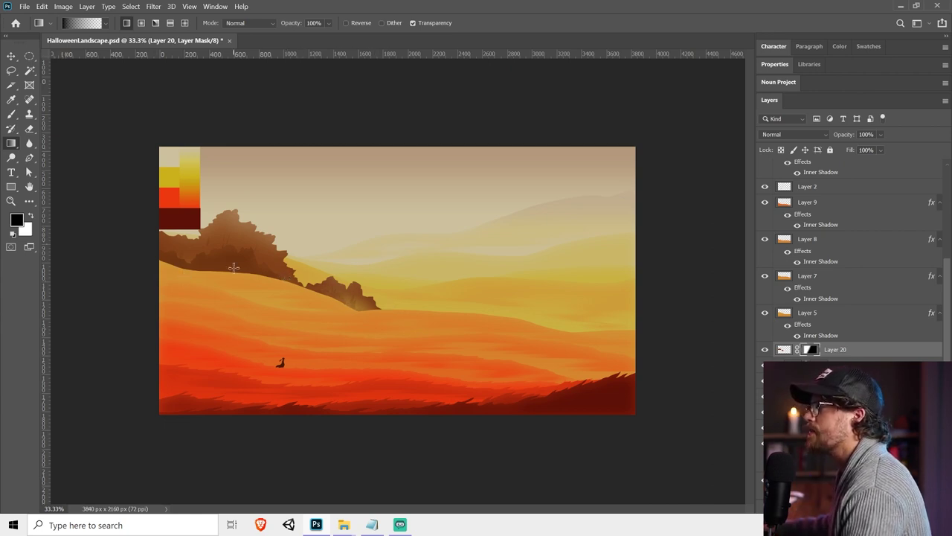
drag(234, 267, 250, 284)
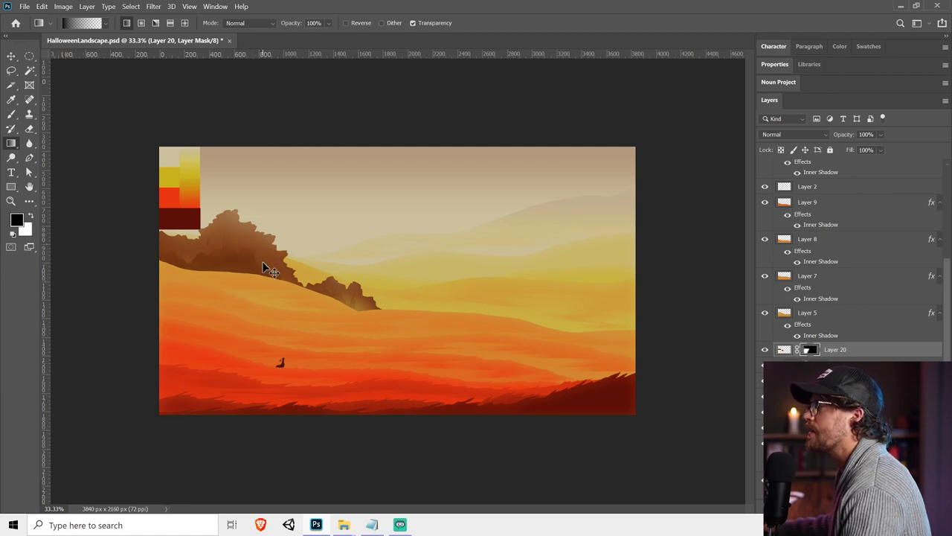
key(v)
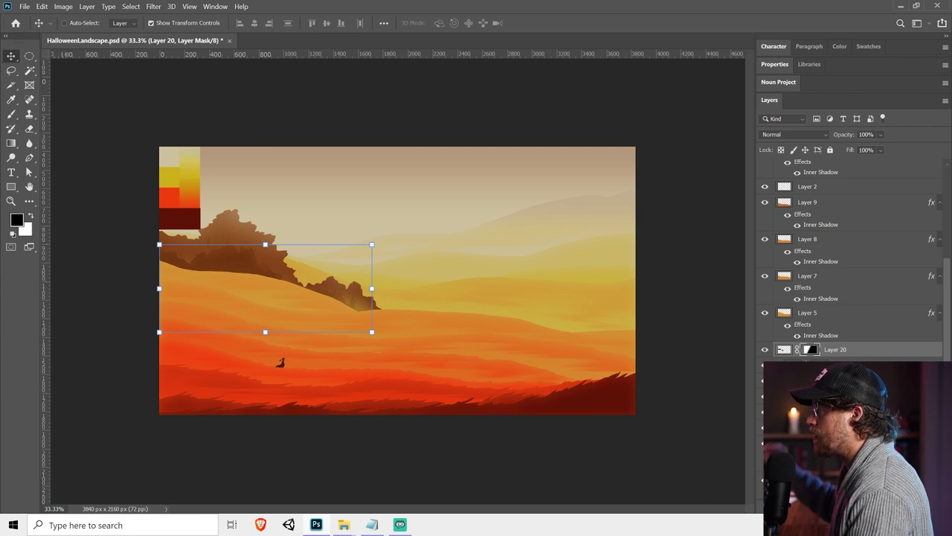
right_click(826, 349)
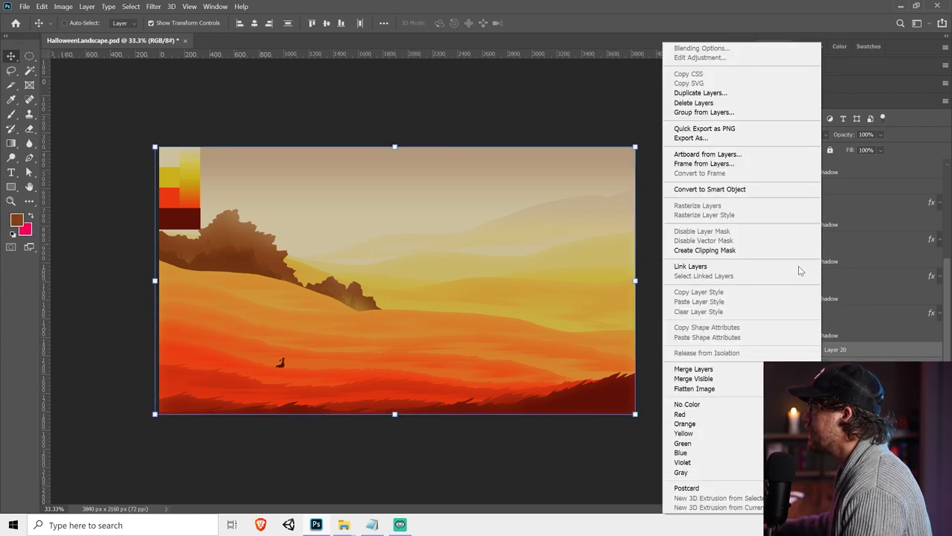
click(754, 367)
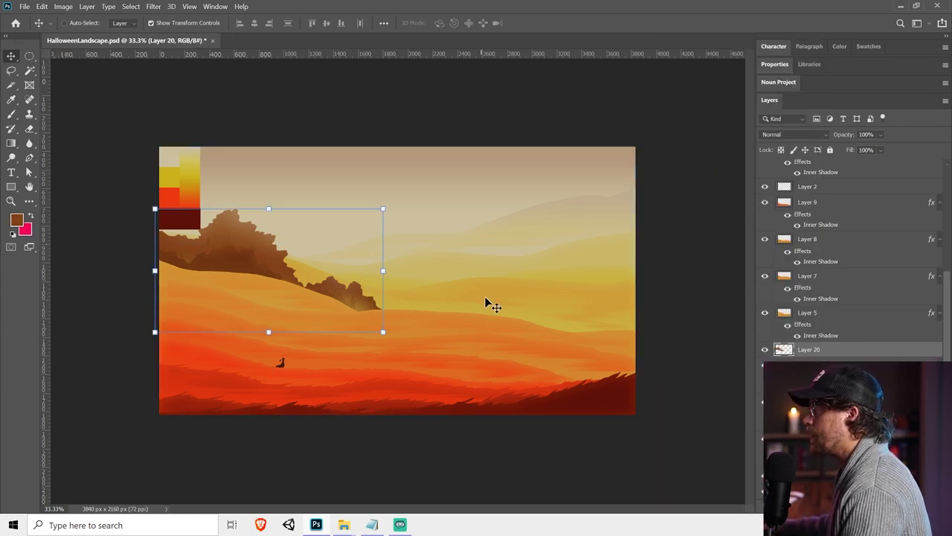
Add a new layer above Layer 7 and lasso a jagged treeline that rises toward the canvas's right edge
click(546, 343)
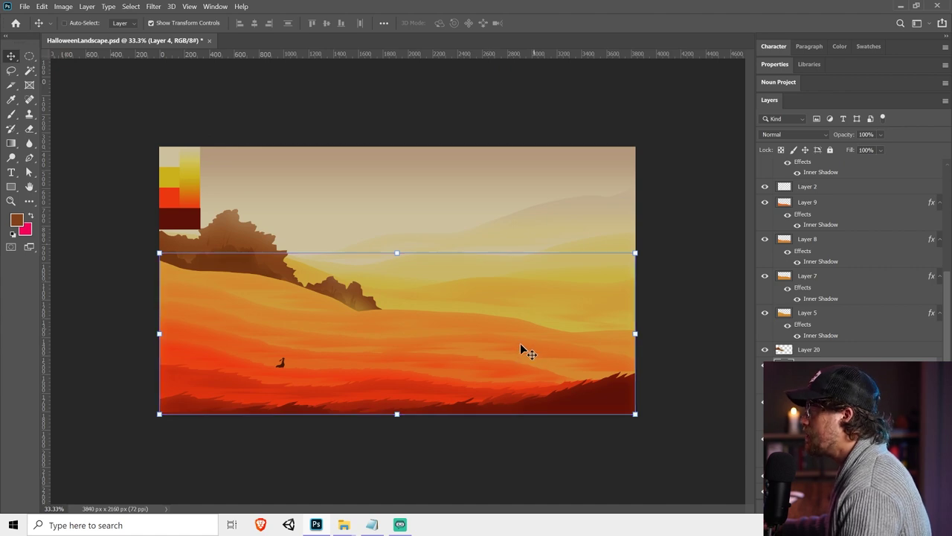
click(524, 351)
drag(591, 361, 572, 354)
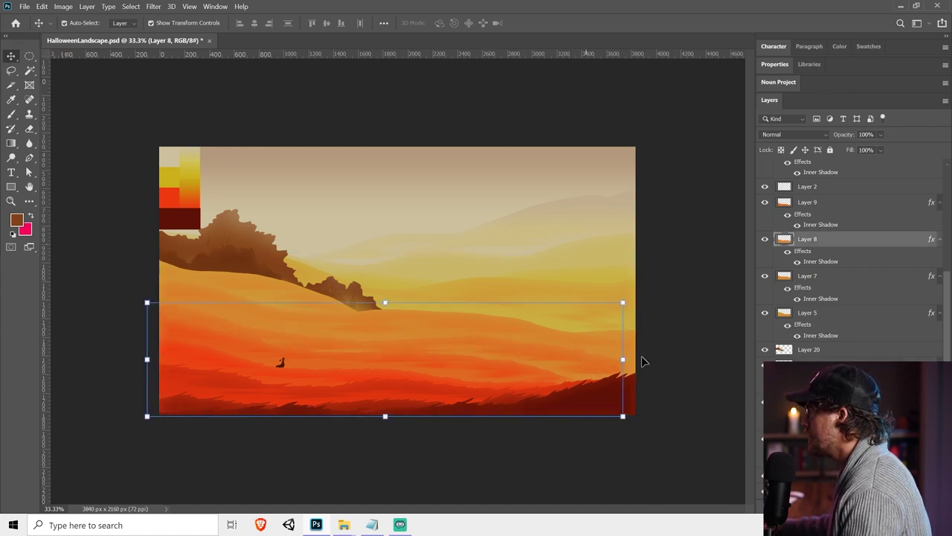
click(807, 276)
key(ctrl+shift+alt+n)
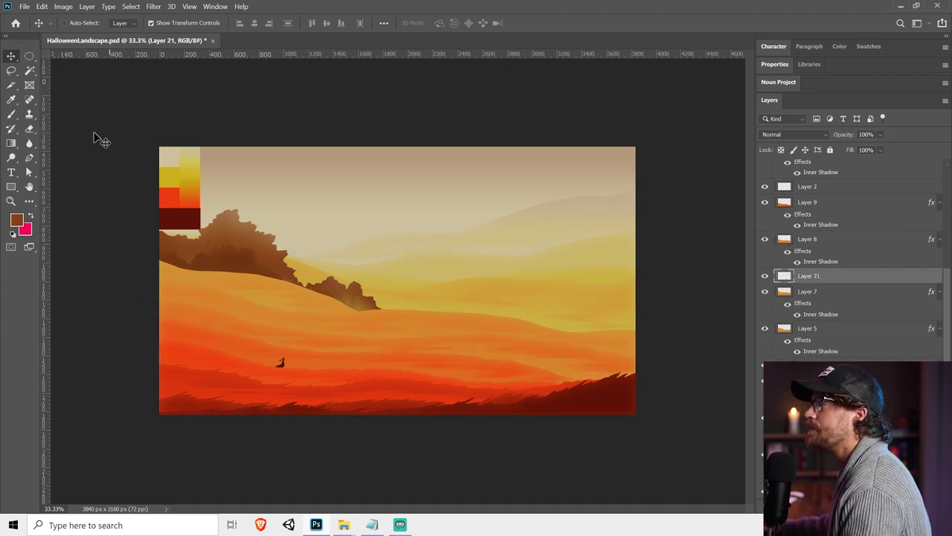
click(11, 69)
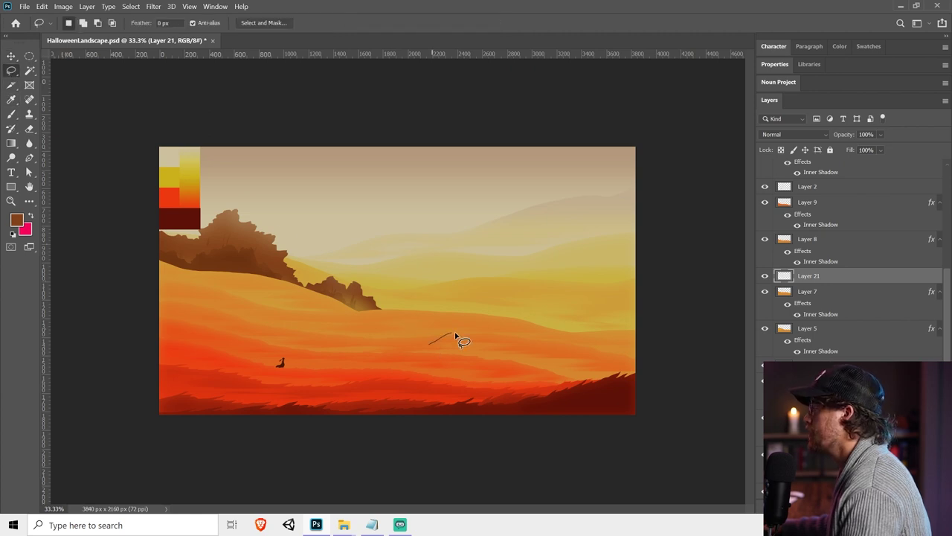
drag(501, 315, 517, 303)
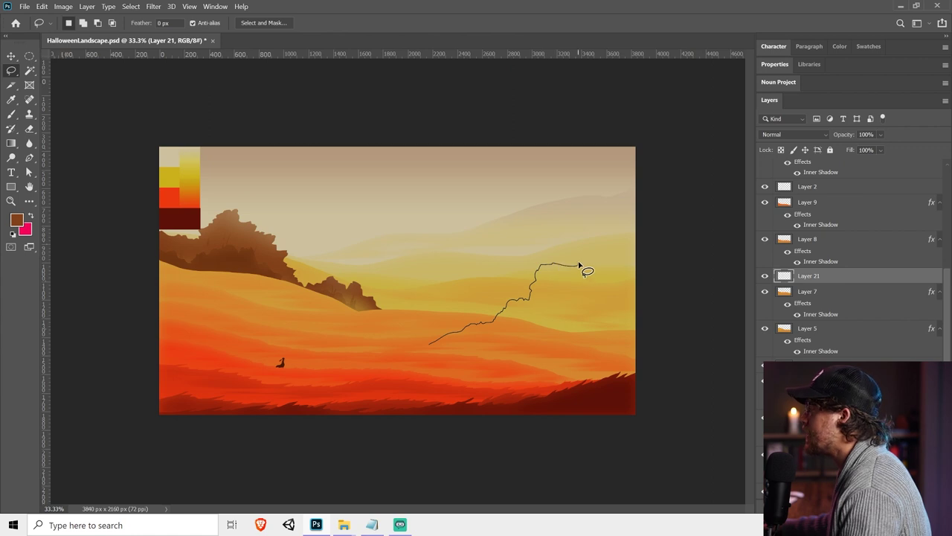
mouse_move(604, 253)
mouse_down()
mouse_move(654, 238)
mouse_move(684, 278)
mouse_move(693, 371)
mouse_move(569, 385)
mouse_up()
mouse_move(484, 325)
mouse_down()
mouse_move(317, 337)
mouse_move(450, 346)
mouse_move(455, 323)
mouse_move(425, 329)
mouse_move(436, 345)
mouse_move(473, 332)
mouse_up()
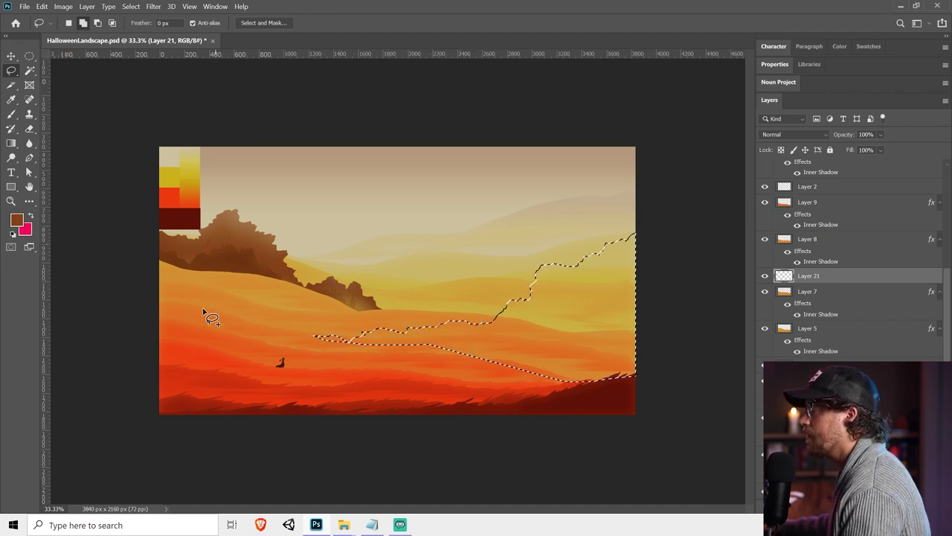
Fill the treeline selection with the dark maroon sampled from the colour palette and deselect it
click(10, 143)
click(66, 155)
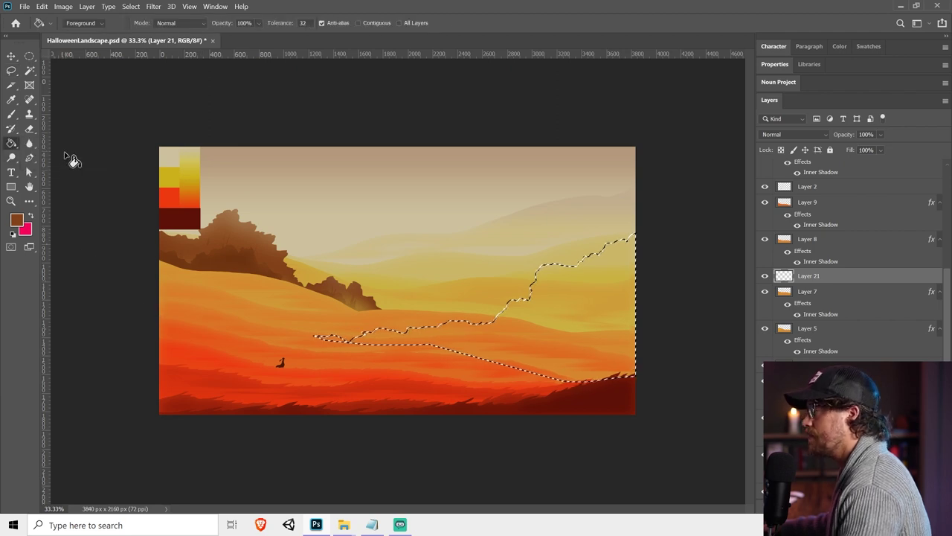
key(i)
click(207, 204)
key(g)
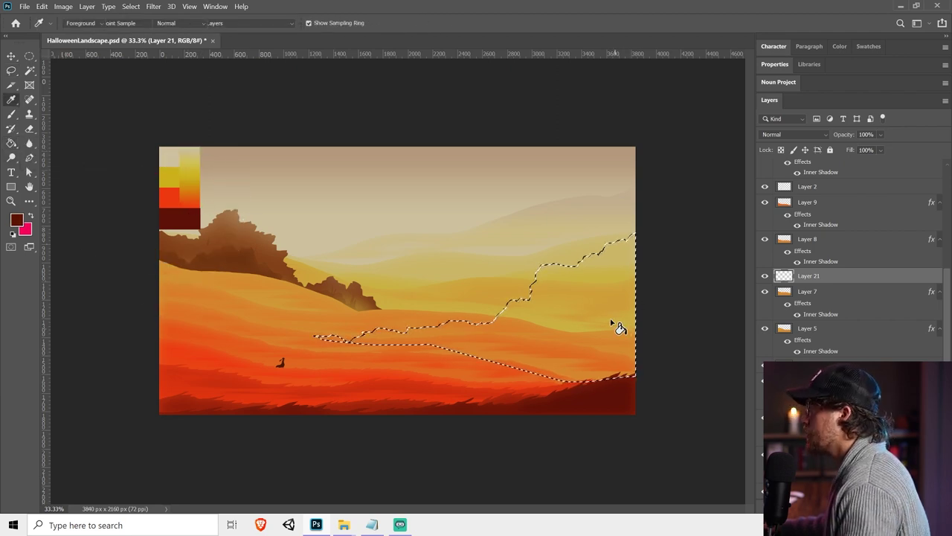
click(622, 329)
key(ctrl+d)
key(v)
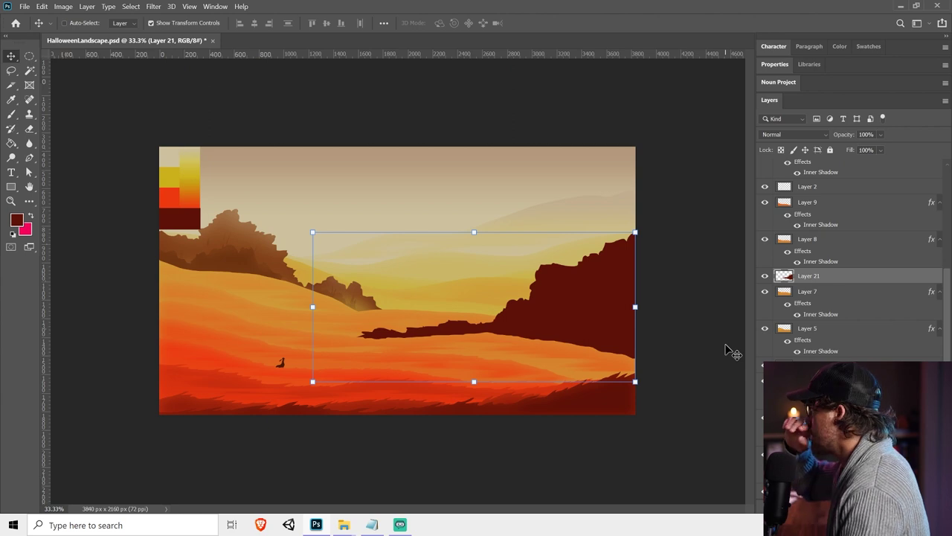
Clip a new layer to the maroon treeline, fade orange sampled from the hill up from its base, and set the opacity to 74%
click(11, 70)
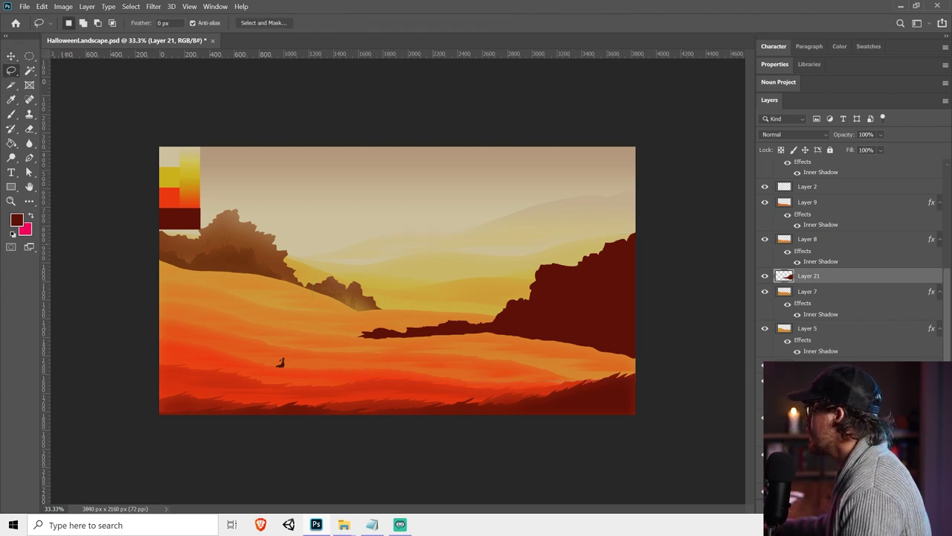
key(ctrl+shift+alt+n)
alt+click(846, 278)
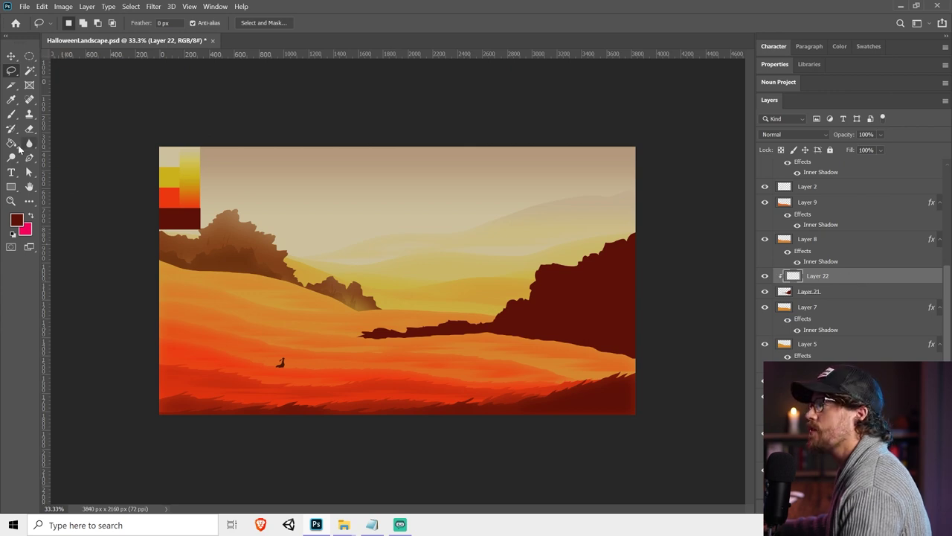
click(11, 142)
click(45, 142)
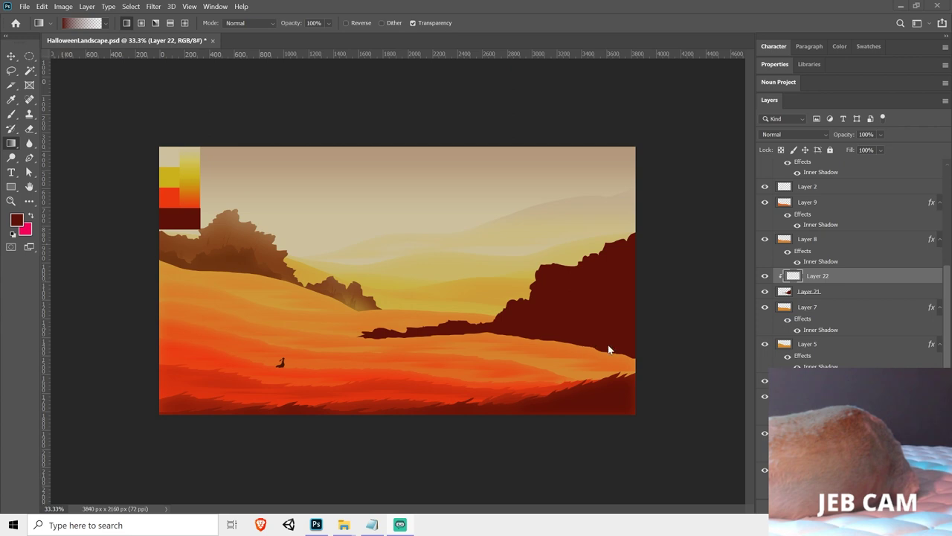
alt+click(569, 340)
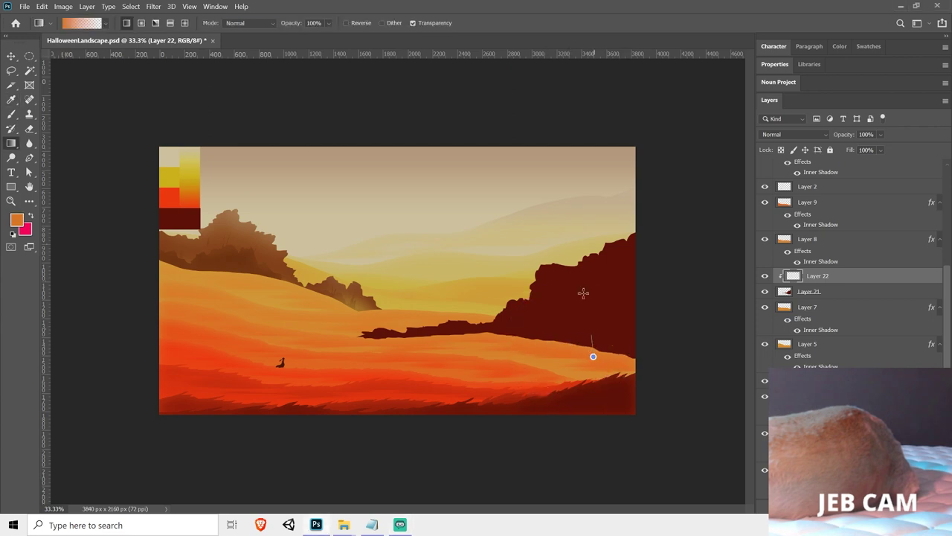
drag(583, 293, 578, 364)
drag(508, 286, 508, 286)
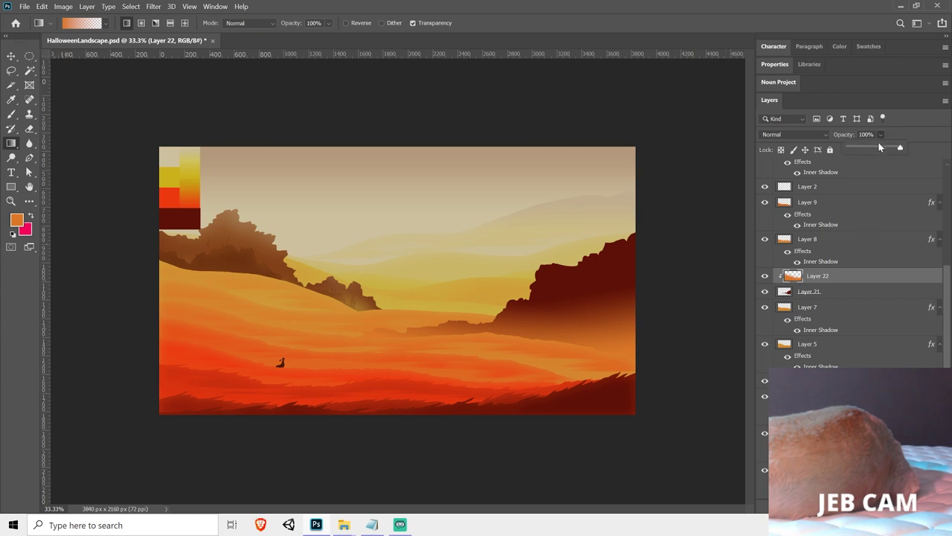
drag(879, 147, 882, 149)
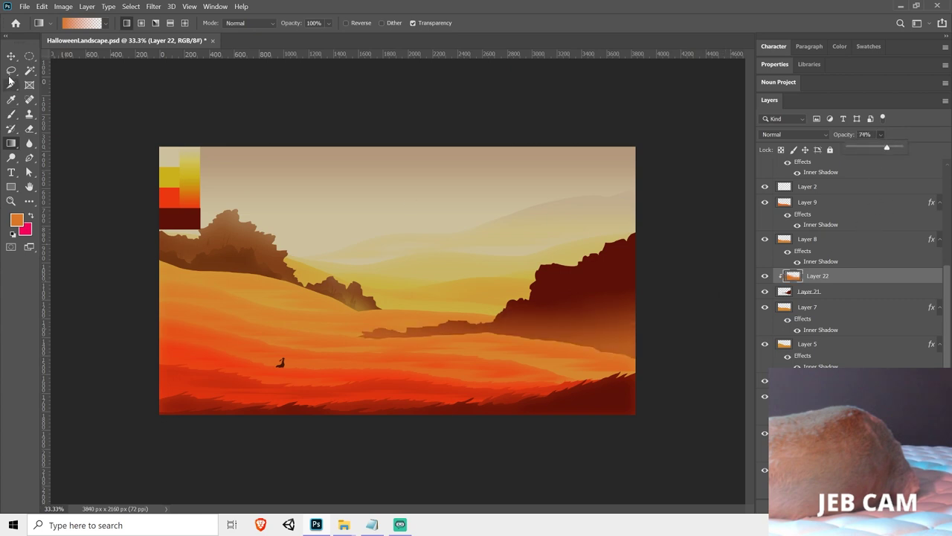
Lasso thin jagged patches across the treeline's base, delete the orange haze inside them, and deselect
key(l)
mouse_move(636, 277)
mouse_down()
mouse_move(605, 300)
mouse_move(543, 311)
mouse_move(593, 319)
mouse_move(639, 296)
mouse_move(613, 300)
mouse_move(618, 320)
mouse_move(552, 325)
mouse_move(576, 328)
mouse_move(611, 320)
mouse_move(640, 297)
mouse_up()
key(shift)
mouse_move(483, 318)
mouse_down()
mouse_move(507, 325)
mouse_move(401, 329)
mouse_move(454, 335)
mouse_up()
drag(578, 335, 556, 338)
mouse_move(566, 311)
mouse_down()
mouse_move(550, 314)
mouse_move(557, 319)
mouse_up()
key(ctrl+d)
key(v)
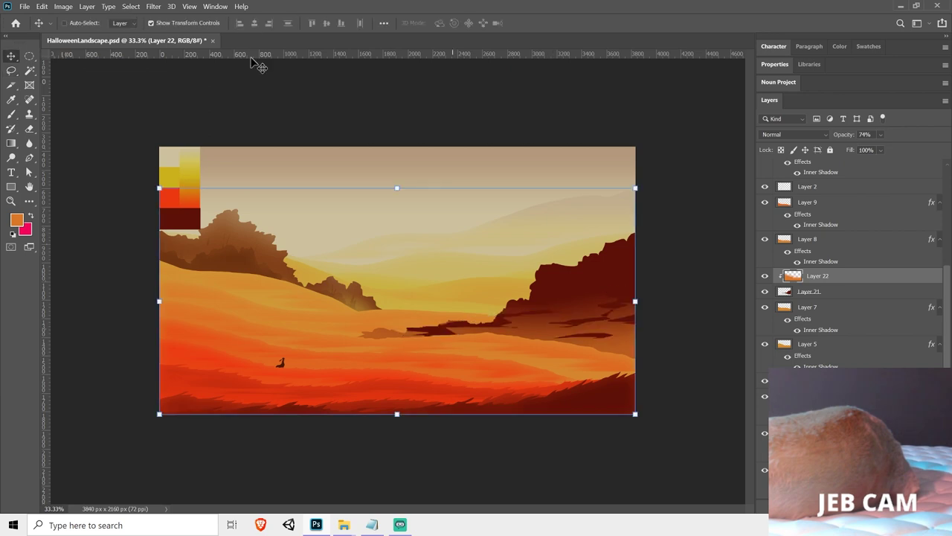
Apply the last-used filter to the orange haze layer twice to blur the cut-out patches horizontally
click(170, 6)
click(160, 18)
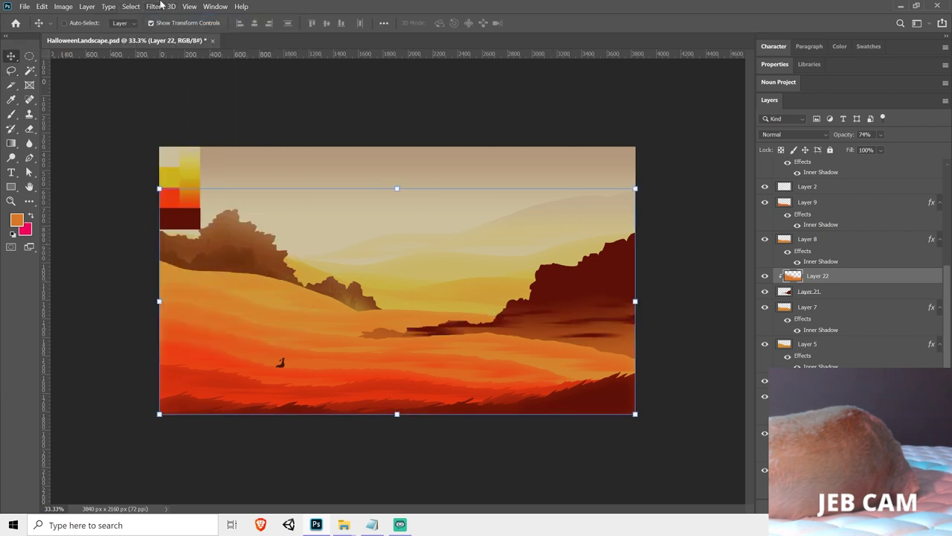
click(154, 6)
click(166, 18)
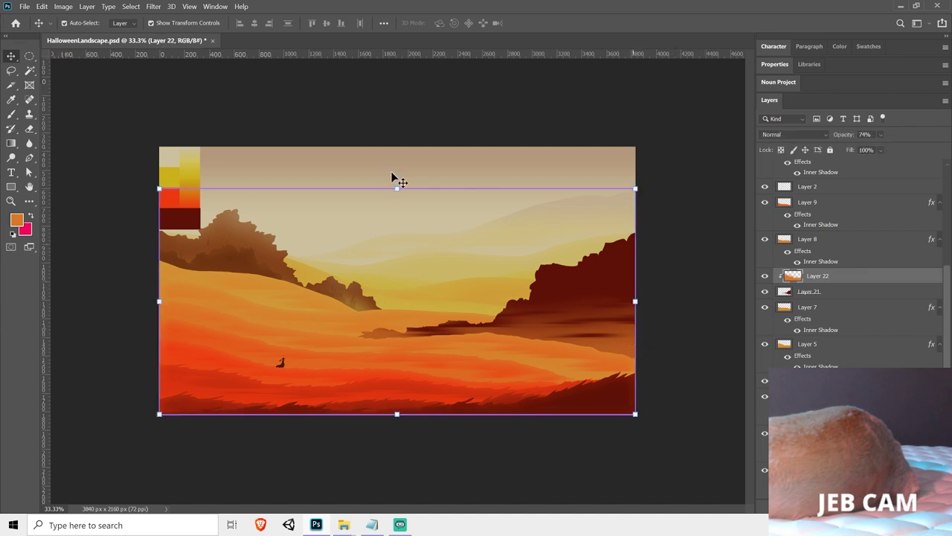
Apply a Gaussian Blur with a 19.4-pixel radius to the orange haze layer clipped to the maroon treeline
click(154, 6)
mouse_move(224, 122)
click(335, 165)
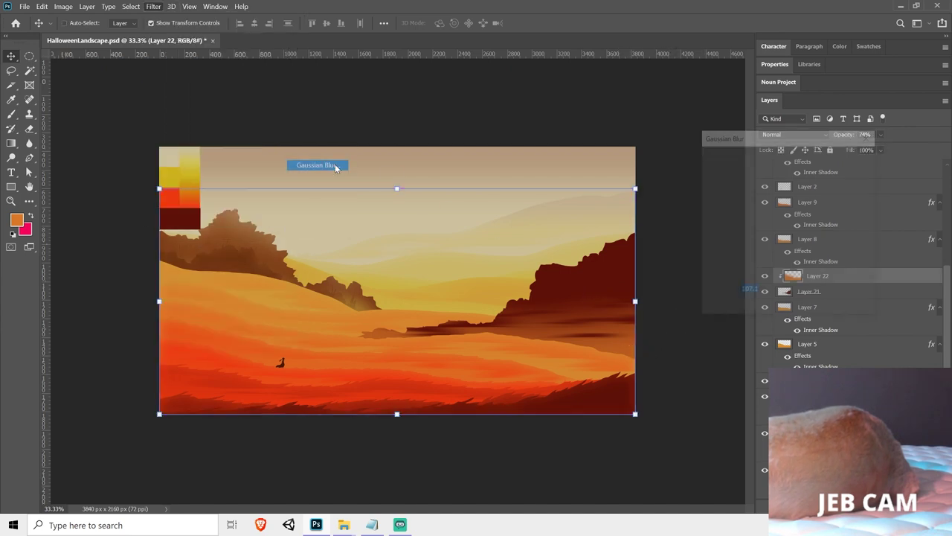
click(746, 307)
drag(747, 307, 756, 309)
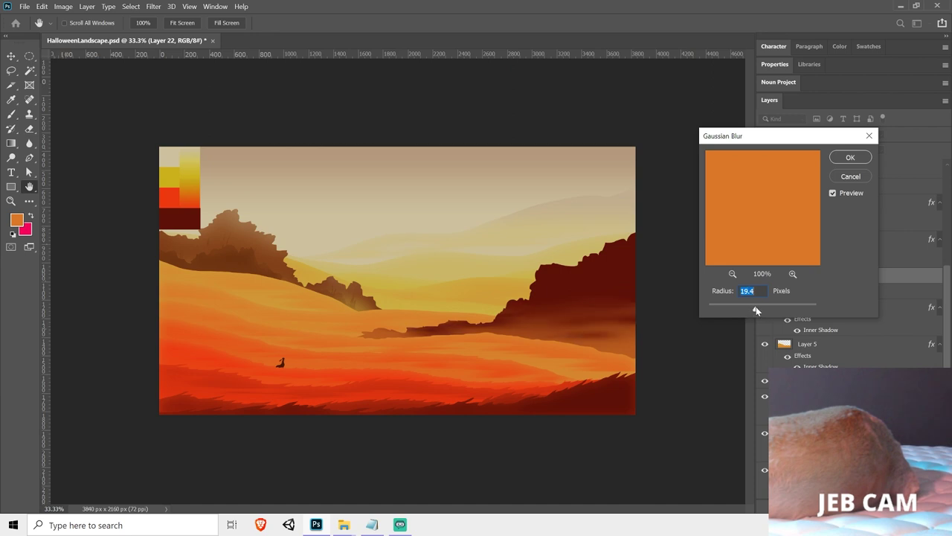
click(850, 157)
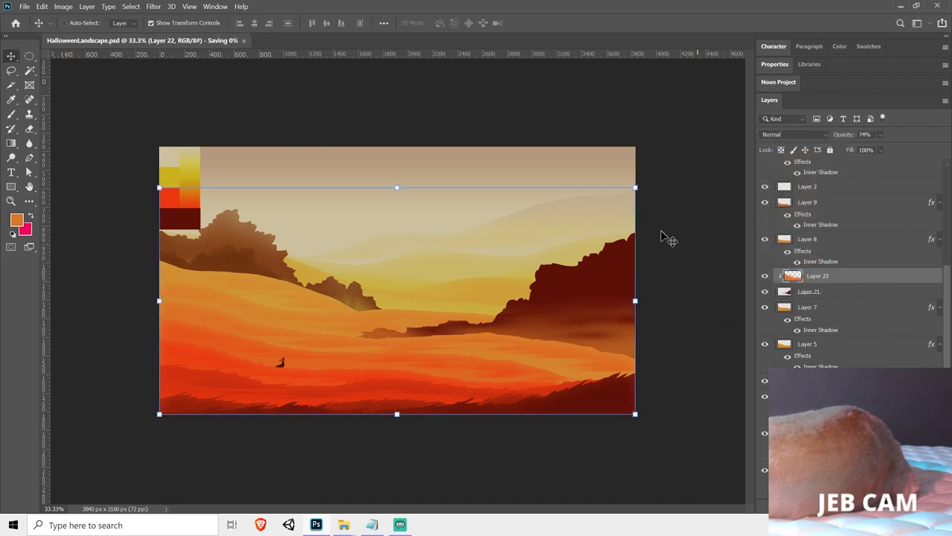
On the maroon treeline layer, lasso additional leafy bumps along the treeline's upper edge and its thin tapering end
click(629, 261)
click(11, 70)
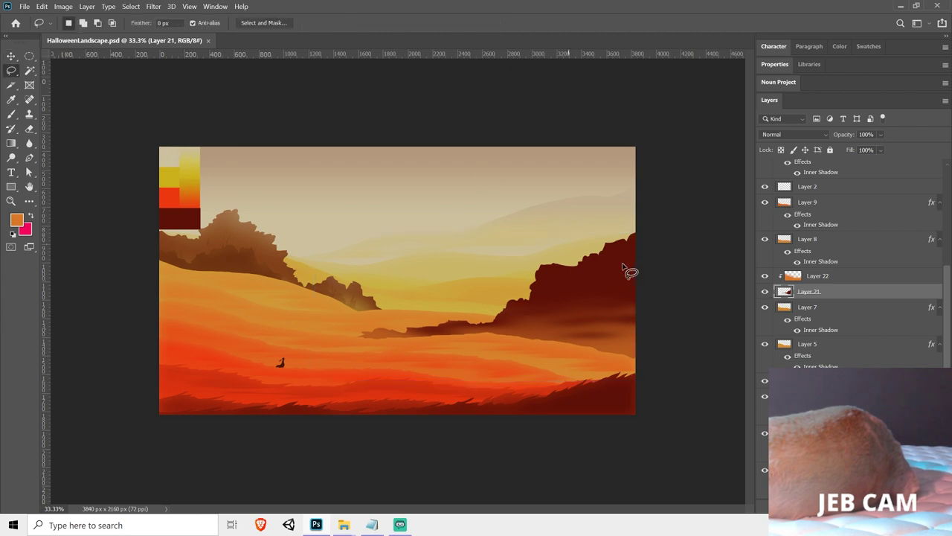
mouse_move(573, 264)
mouse_down()
mouse_move(551, 267)
mouse_move(531, 285)
mouse_move(612, 255)
mouse_move(625, 235)
mouse_move(630, 254)
mouse_move(593, 257)
mouse_move(637, 232)
mouse_move(621, 239)
mouse_move(635, 247)
mouse_move(646, 240)
mouse_up()
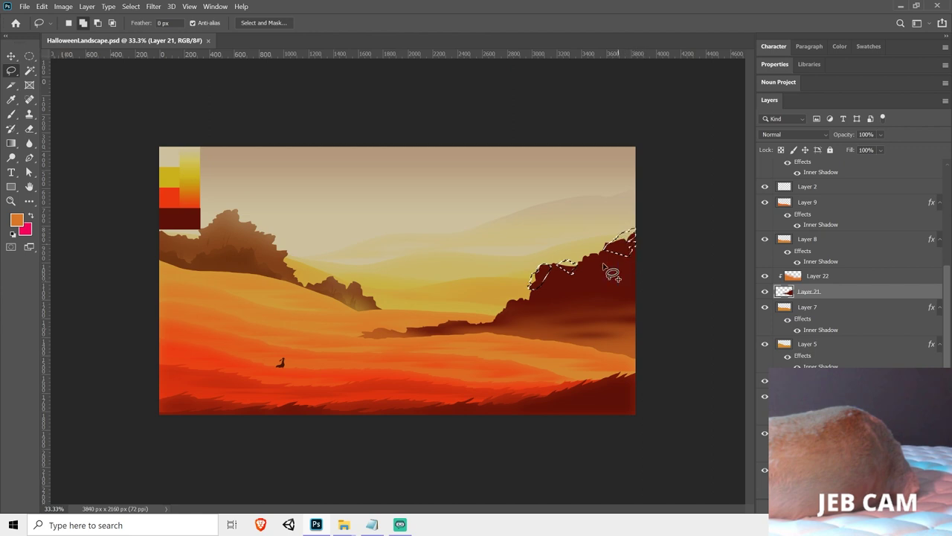
mouse_move(399, 335)
mouse_down()
mouse_move(409, 326)
mouse_move(421, 335)
mouse_move(325, 336)
mouse_move(382, 337)
mouse_up()
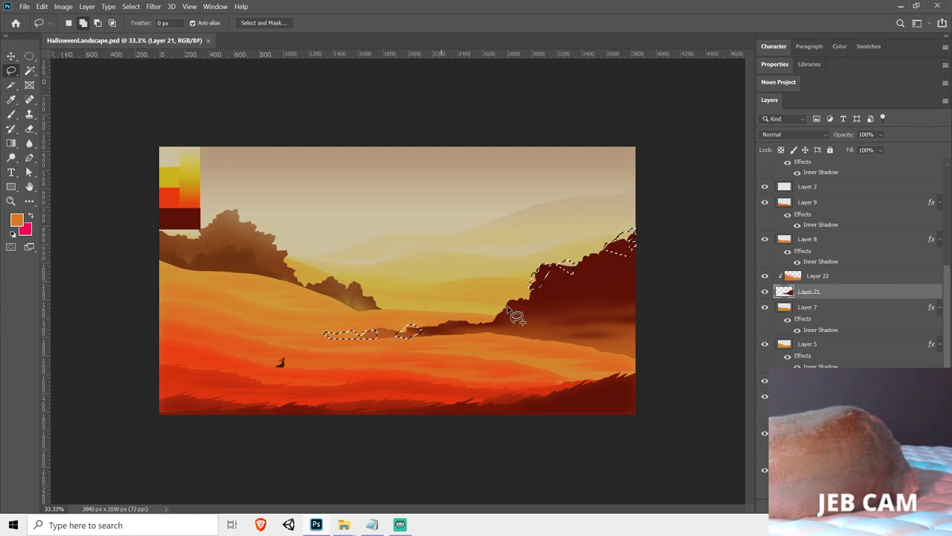
mouse_move(482, 327)
mouse_down()
mouse_move(502, 322)
mouse_move(496, 328)
mouse_up()
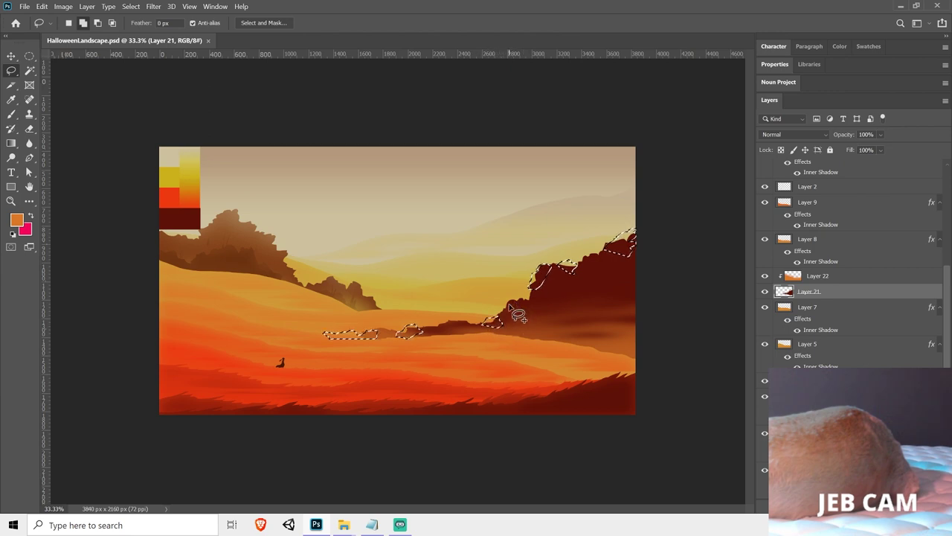
Fill the selected leafy bumps with maroon sampled from the treeline using the Paint Bucket, and deselect
click(13, 148)
key(shift+g)
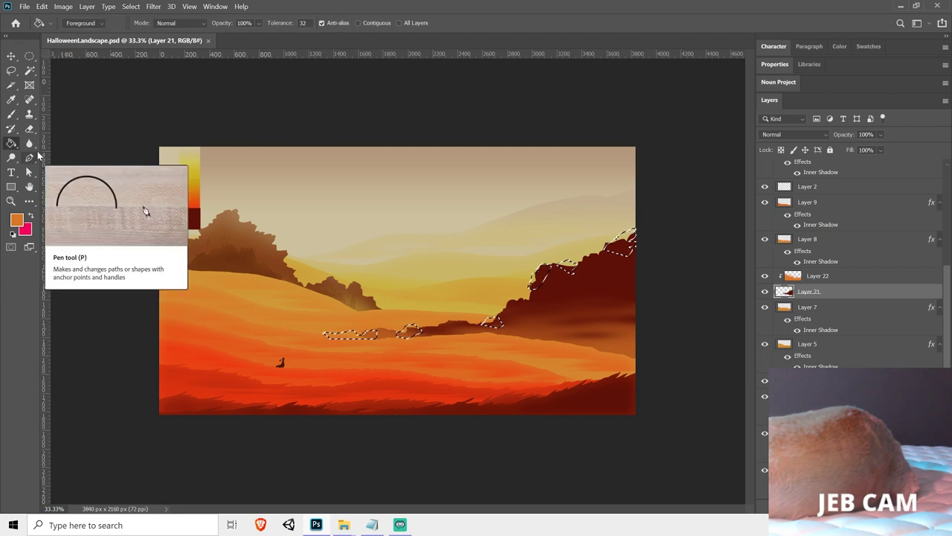
alt+click(626, 260)
click(623, 238)
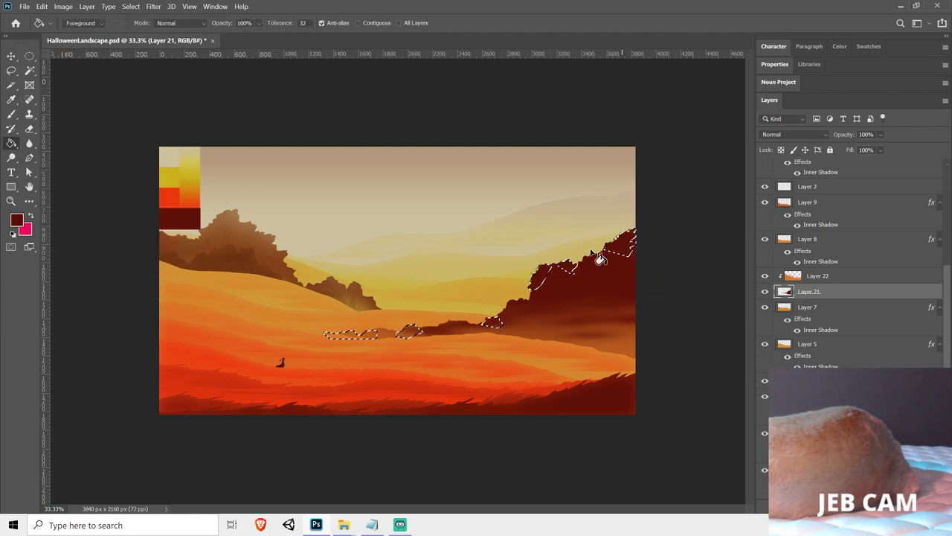
key(ctrl+d)
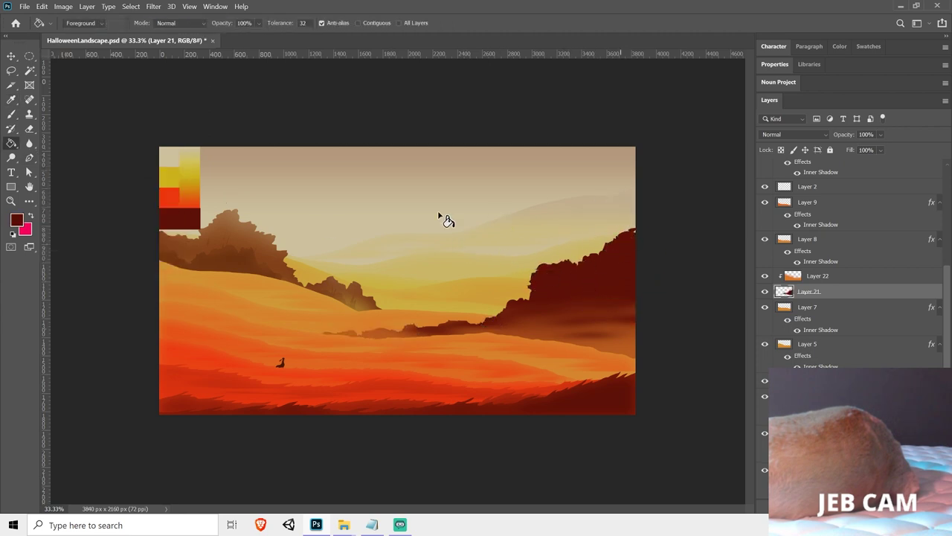
Lasso the small gap where the treeline meets the canvas edge, fill it with the same maroon, and save the document
click(9, 72)
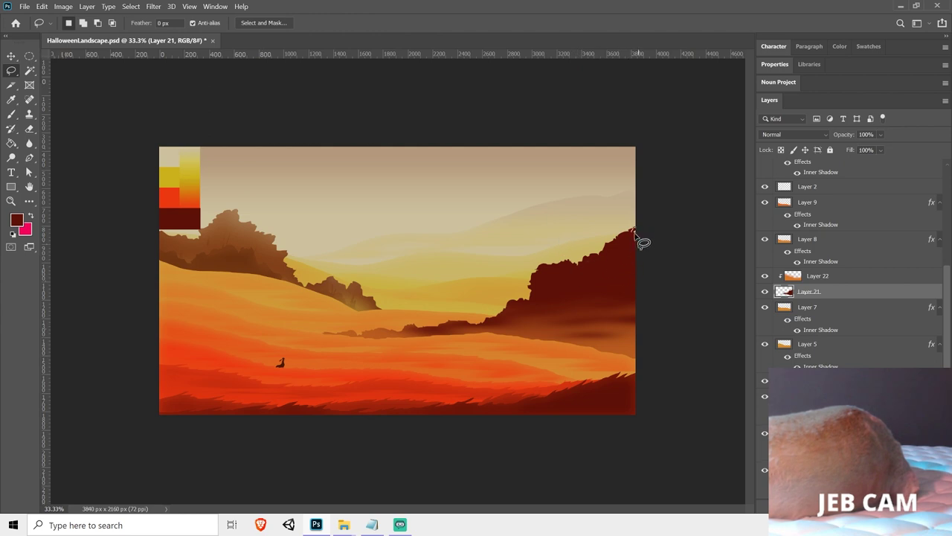
key(g)
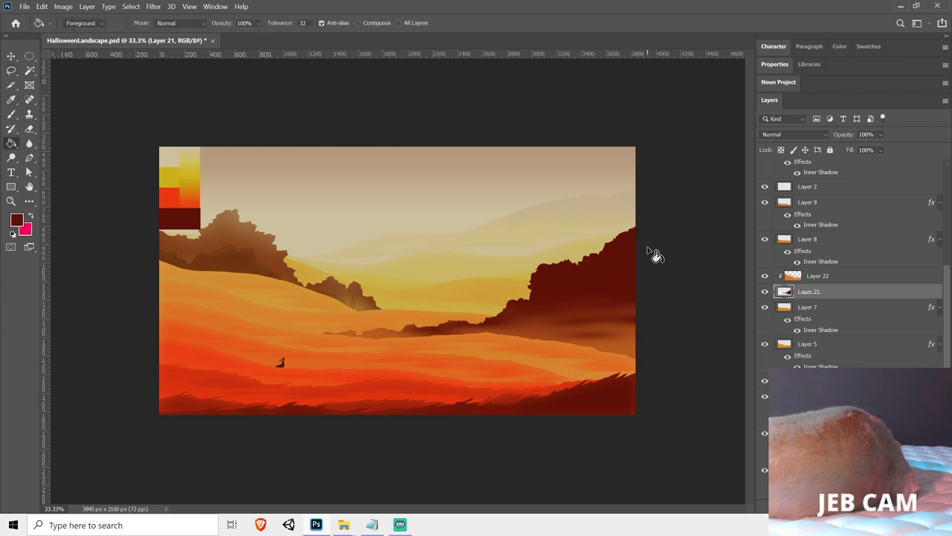
key(ctrl+s)
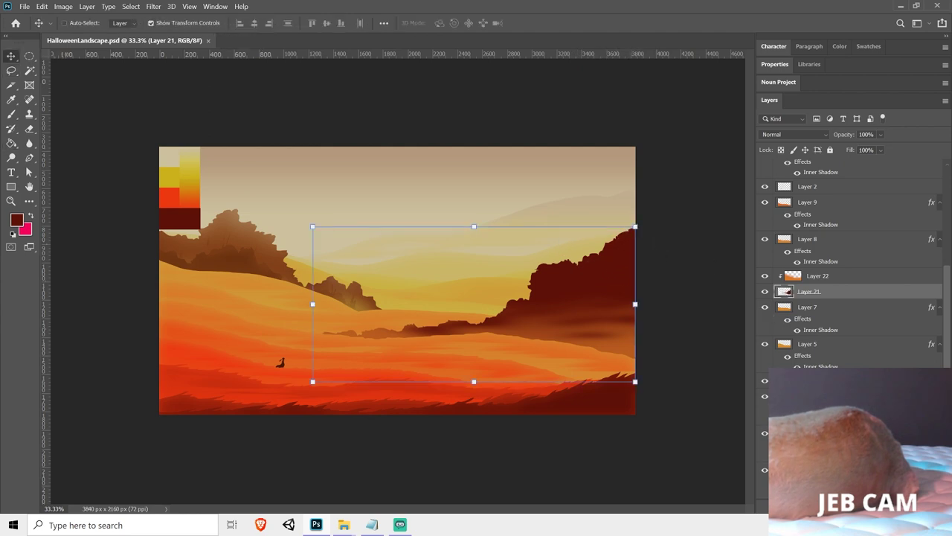
On a new layer clipped directly above the treeline, brush pale yellow sampled from behind it along its upper edge at size 500, and save
key(ctrl+shift+alt+n)
click(9, 114)
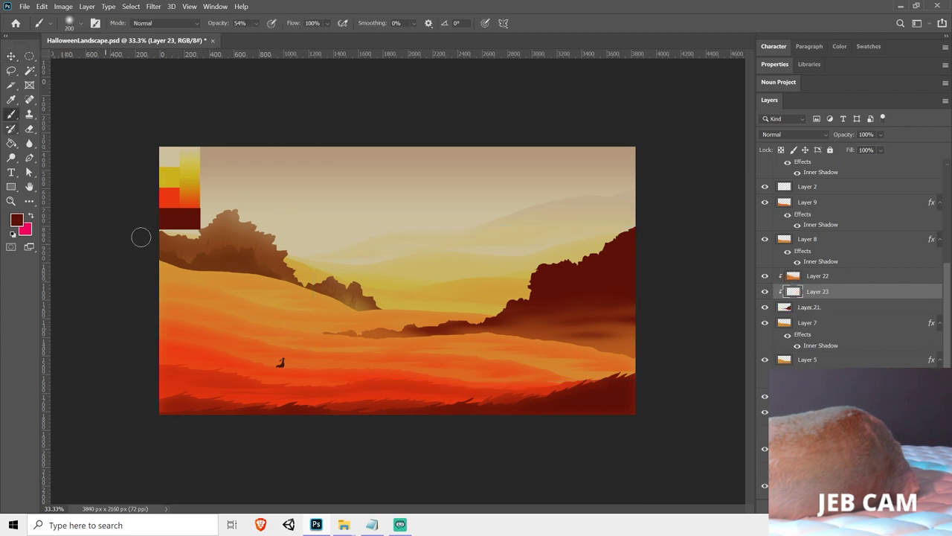
alt+click(595, 246)
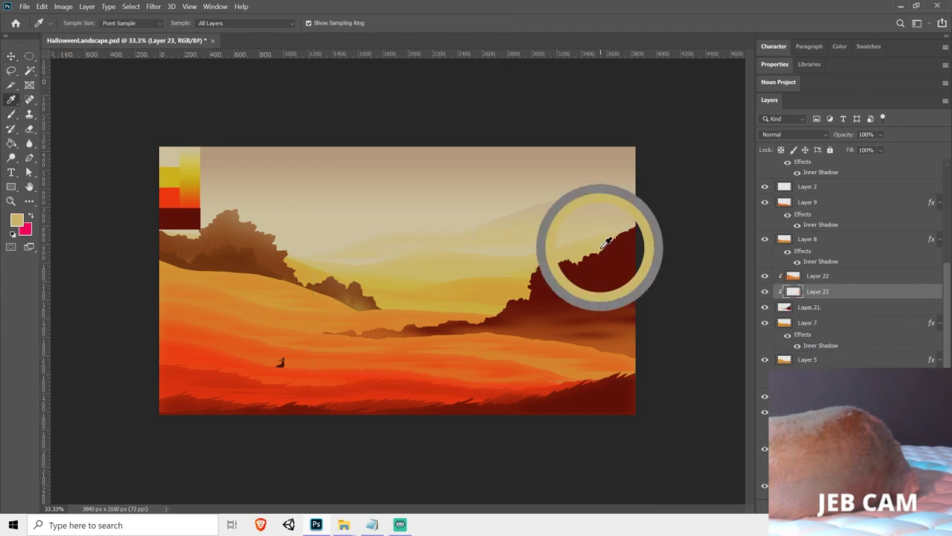
key(bracketright)
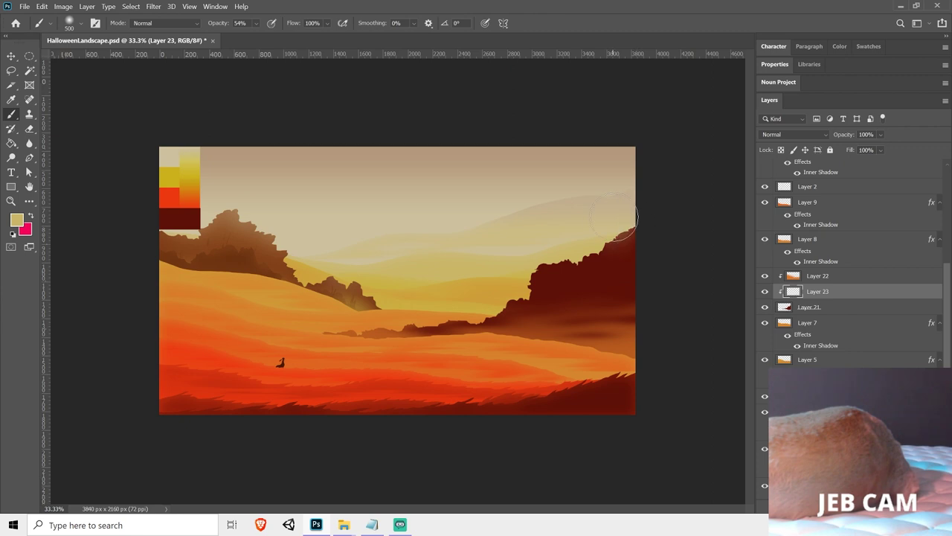
mouse_move(623, 225)
mouse_down()
mouse_move(575, 245)
mouse_move(558, 239)
mouse_move(515, 255)
mouse_move(495, 287)
mouse_move(387, 306)
mouse_up()
mouse_move(332, 319)
mouse_down()
mouse_move(366, 316)
mouse_move(315, 320)
mouse_up()
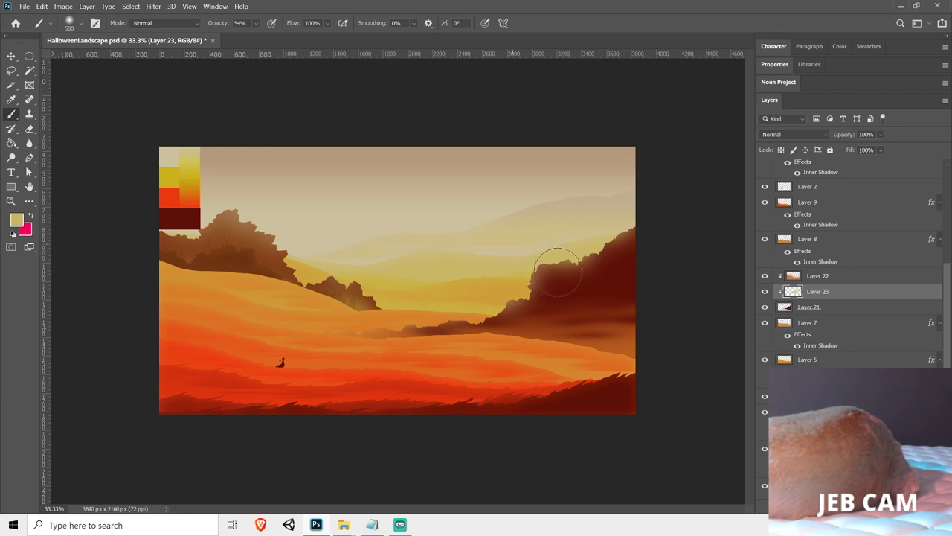
key(v)
key(ctrl+s)
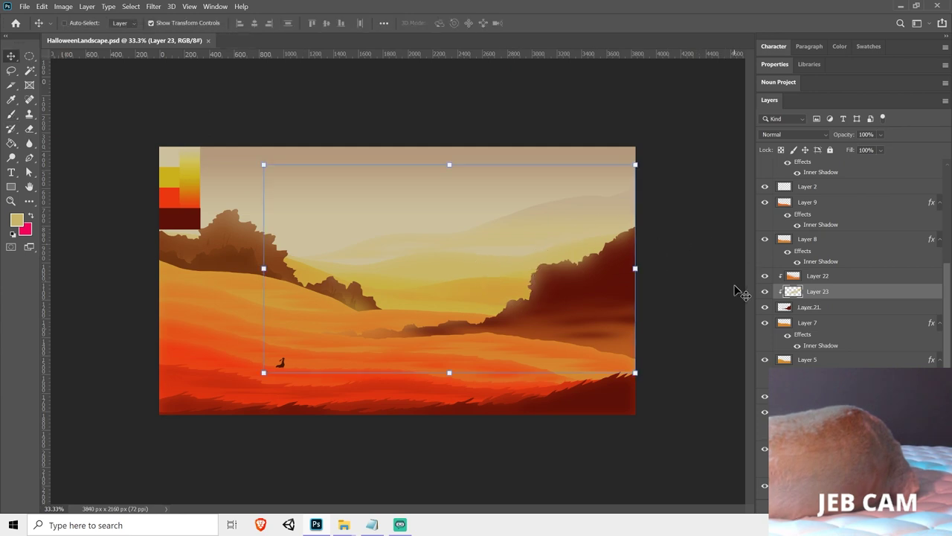
Merge the maroon treeline with its two clipped haze layers into a single layer
click(863, 243)
click(849, 275)
shift+click(831, 307)
right_click(829, 306)
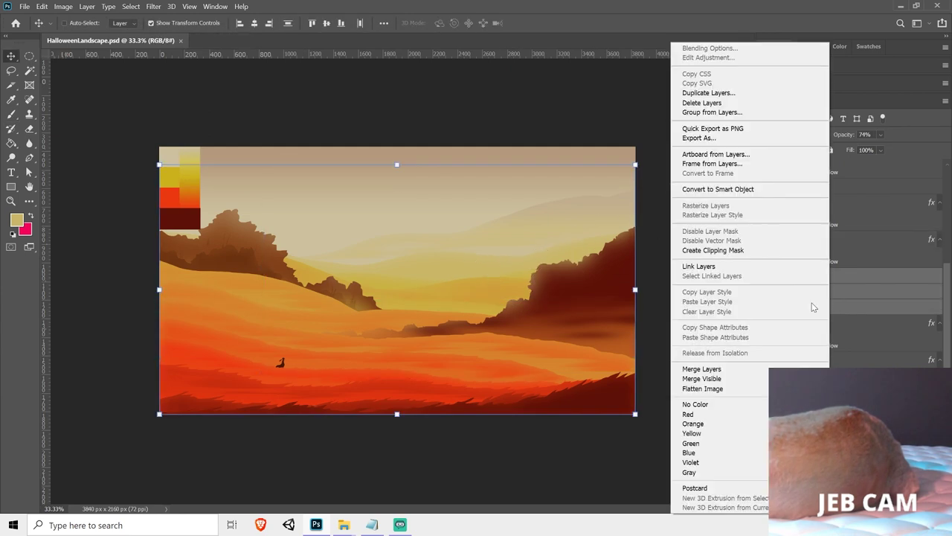
click(756, 368)
Clip a new layer to the merged treeline and lasso thin vertical tree-trunk shapes across its lower part
key(ctrl+alt+shift+n)
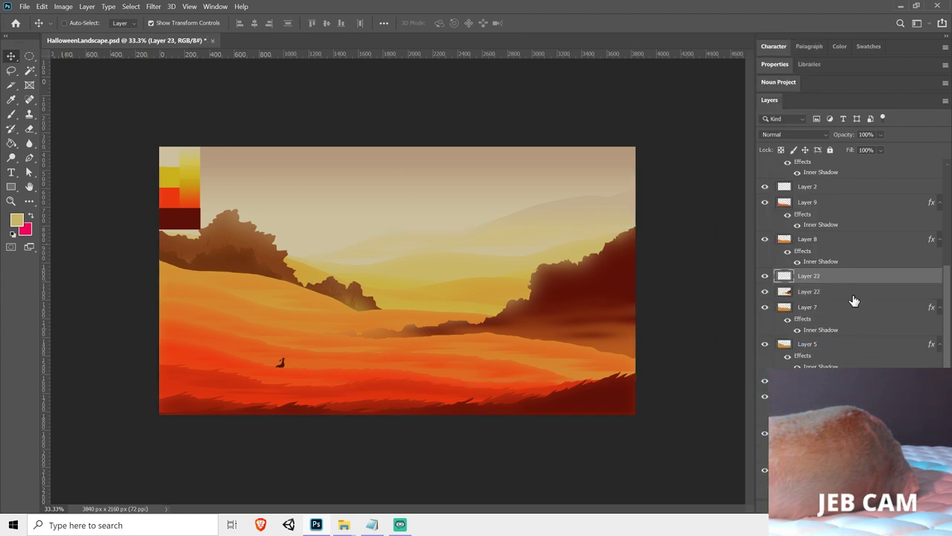
alt+click(848, 281)
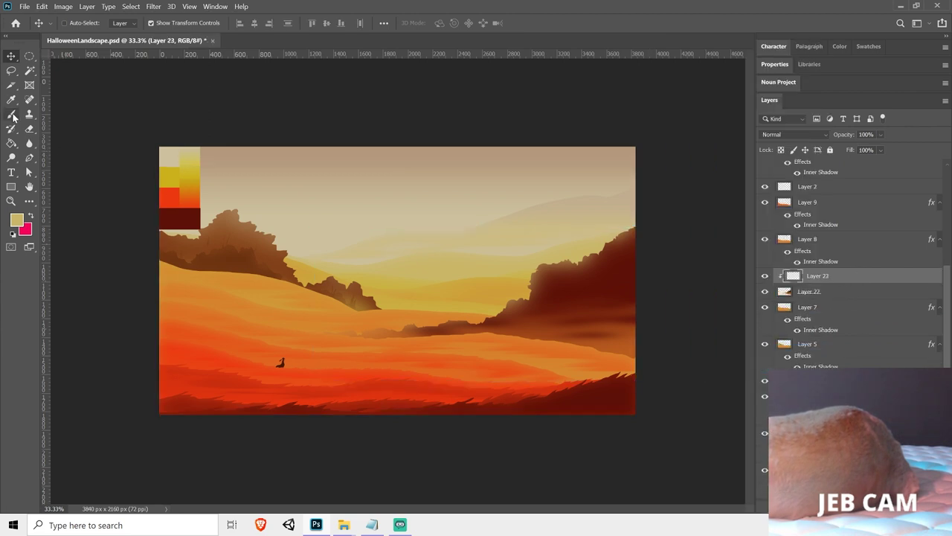
click(10, 71)
mouse_move(605, 278)
mouse_down()
mouse_move(601, 348)
mouse_move(610, 334)
mouse_move(607, 280)
mouse_up()
mouse_move(616, 356)
mouse_down()
mouse_move(618, 275)
mouse_move(623, 358)
mouse_move(613, 250)
mouse_move(613, 355)
mouse_move(629, 276)
mouse_move(625, 351)
mouse_move(575, 317)
mouse_move(573, 289)
mouse_move(581, 345)
mouse_move(597, 287)
mouse_move(604, 313)
mouse_move(542, 299)
mouse_move(533, 338)
mouse_move(520, 325)
mouse_move(521, 334)
mouse_move(450, 336)
mouse_up()
mouse_move(508, 337)
mouse_down()
mouse_move(524, 331)
mouse_move(520, 339)
mouse_up()
Fill the trunk selections with orange sampled from the hill, deselect, and lower the trunk layer's opacity to 23%
click(12, 143)
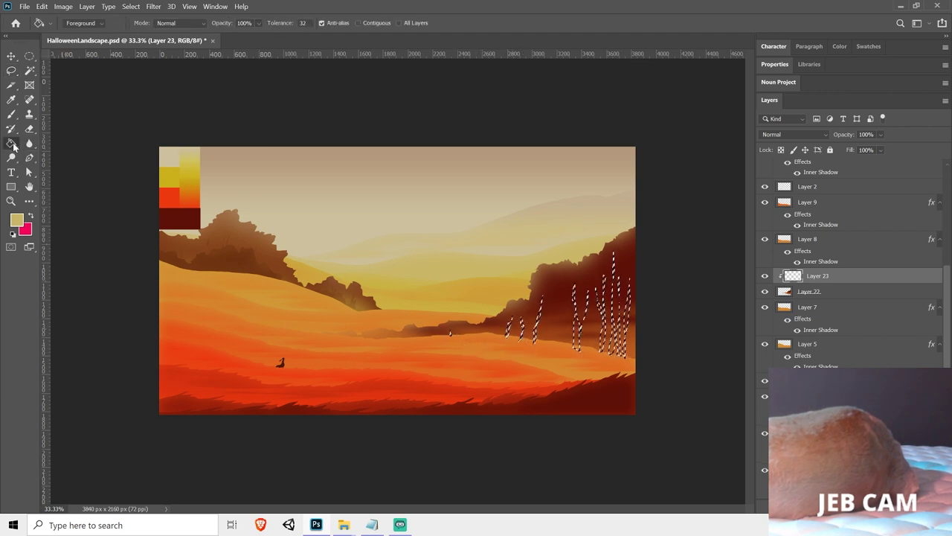
alt+click(505, 296)
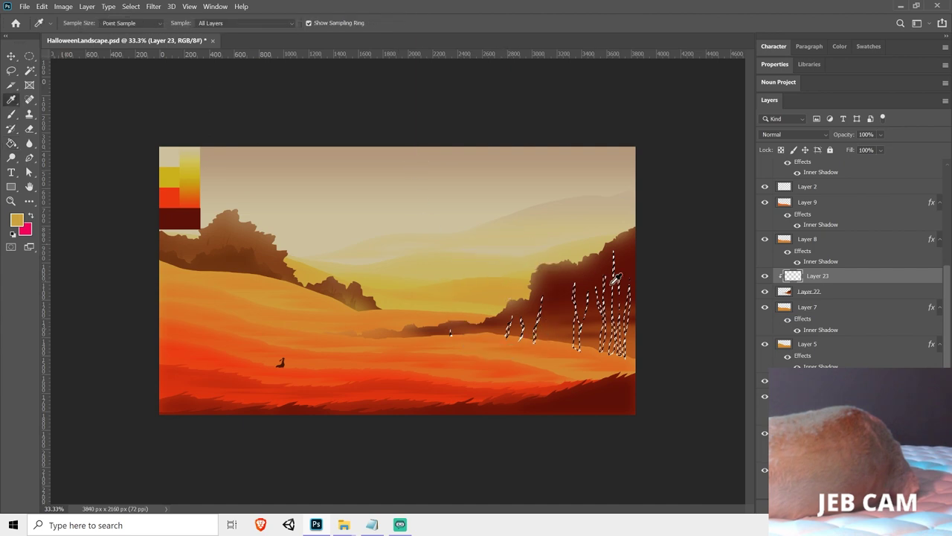
key(i)
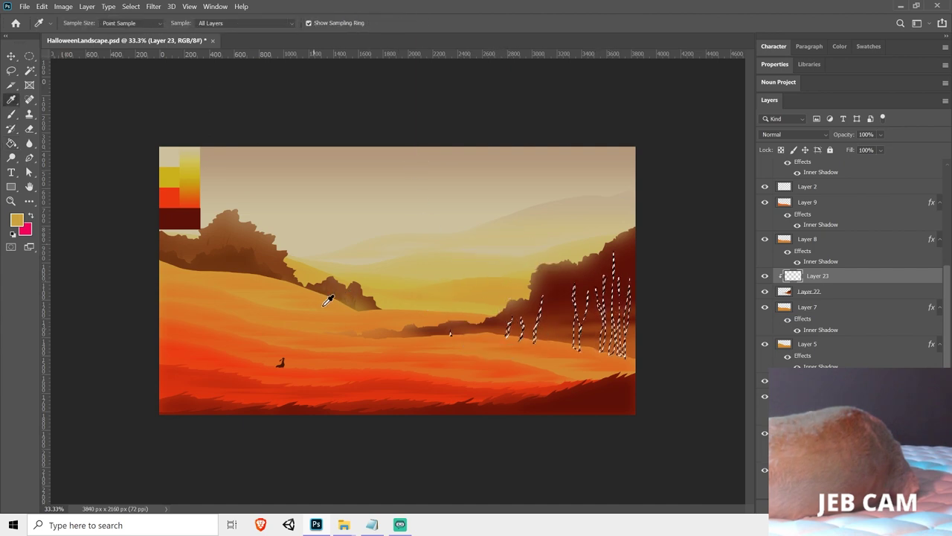
click(387, 311)
key(g)
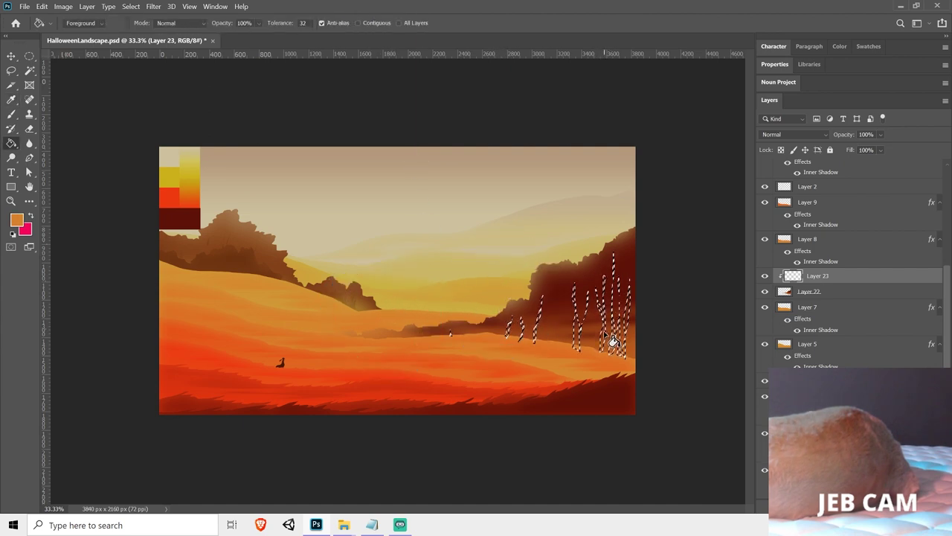
click(619, 342)
key(ctrl+d)
key(v)
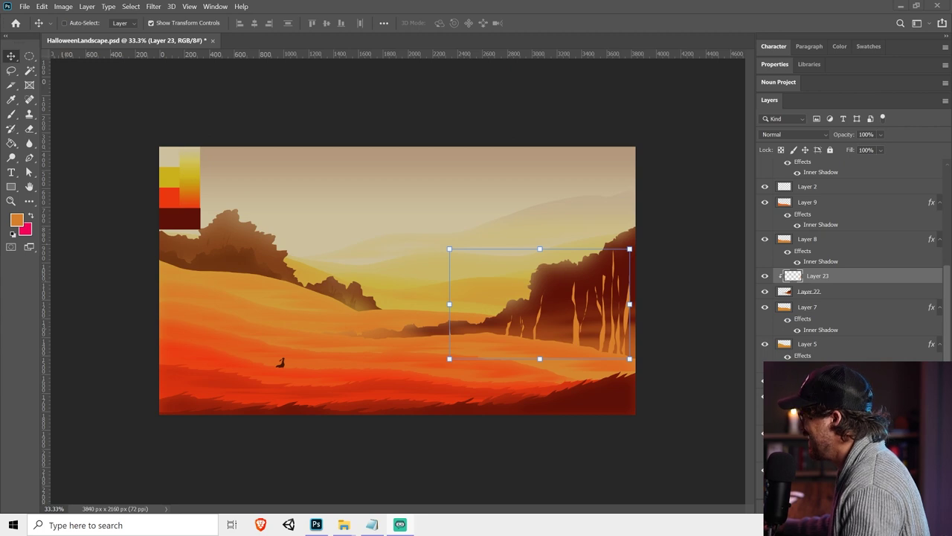
click(881, 135)
drag(900, 148, 863, 151)
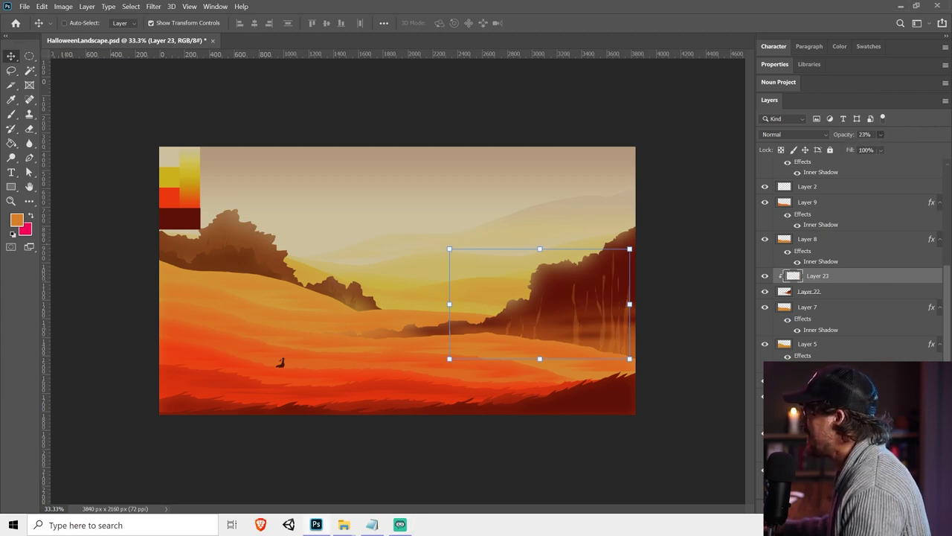
Add a mask to the trunk layer and fade the trunks' upper parts with a soft black brush at size 300
click(846, 505)
click(12, 115)
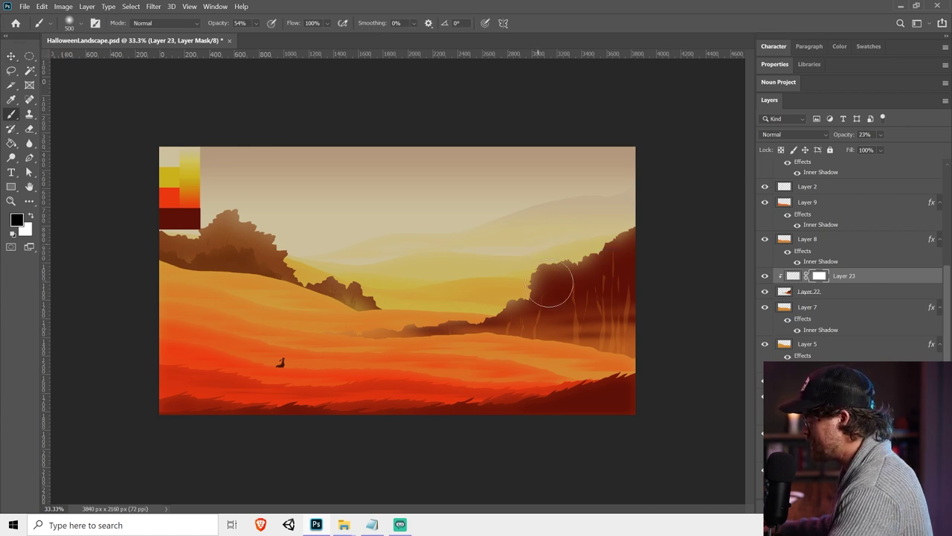
key(bracketleft)
key(bracketleft)
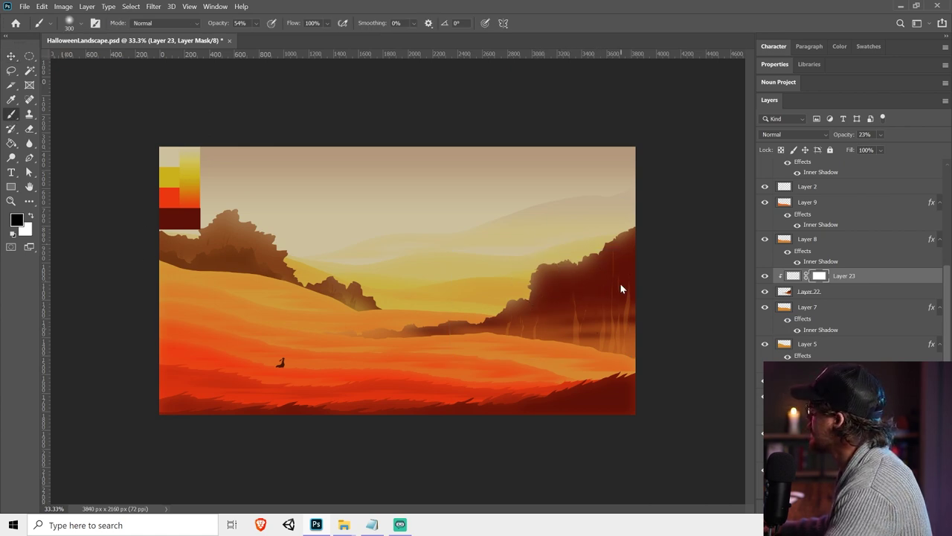
mouse_move(622, 289)
mouse_down()
mouse_move(630, 332)
mouse_move(601, 299)
mouse_up()
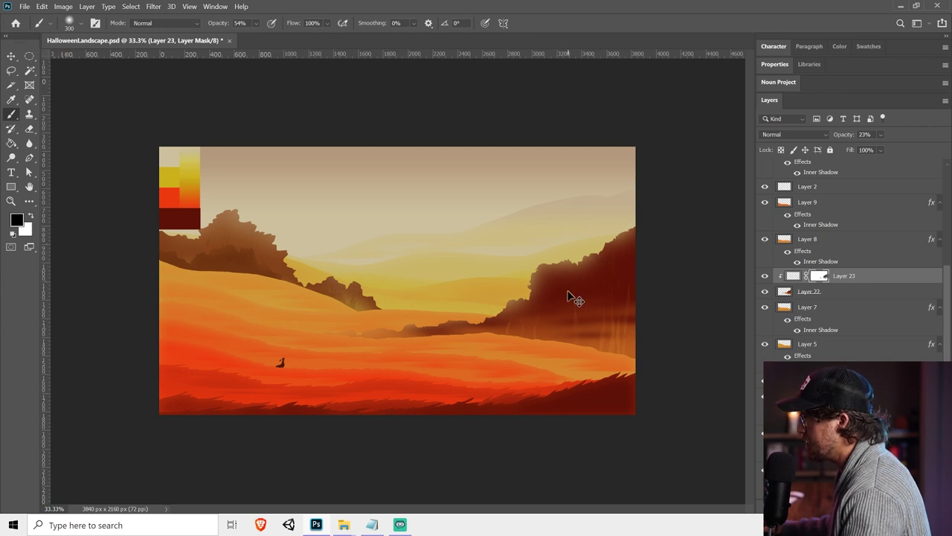
key(ctrl+z)
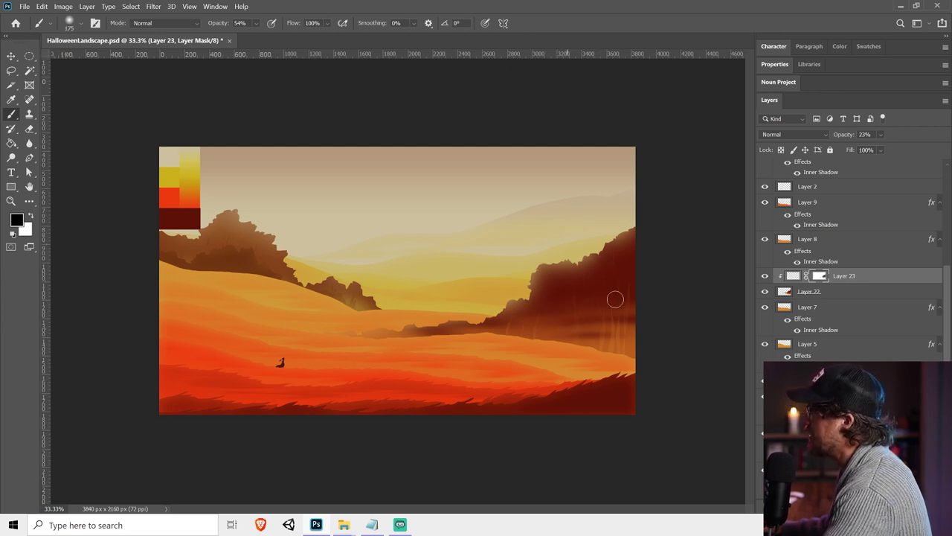
key(v)
click(688, 278)
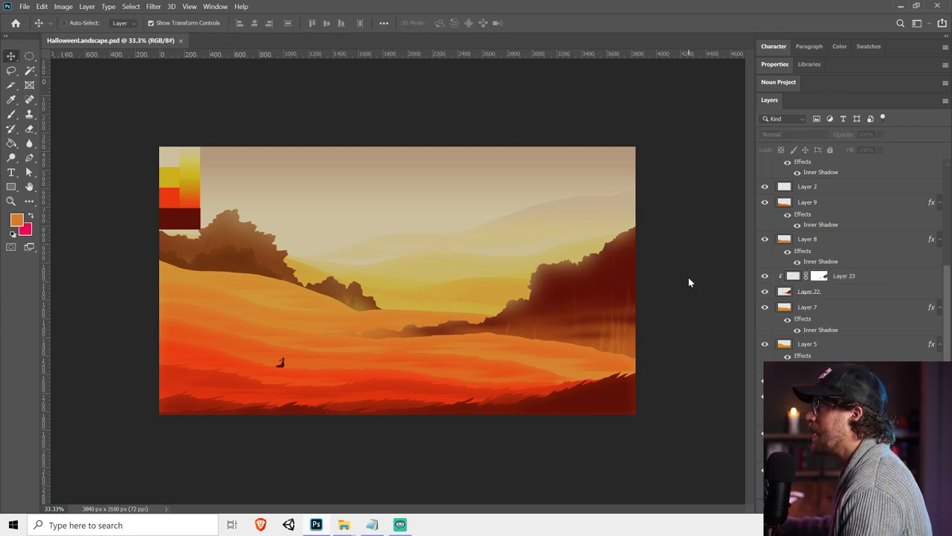
Create a new layer above the trunks and lasso a jagged bush silhouette in front of the treeline's base
click(837, 278)
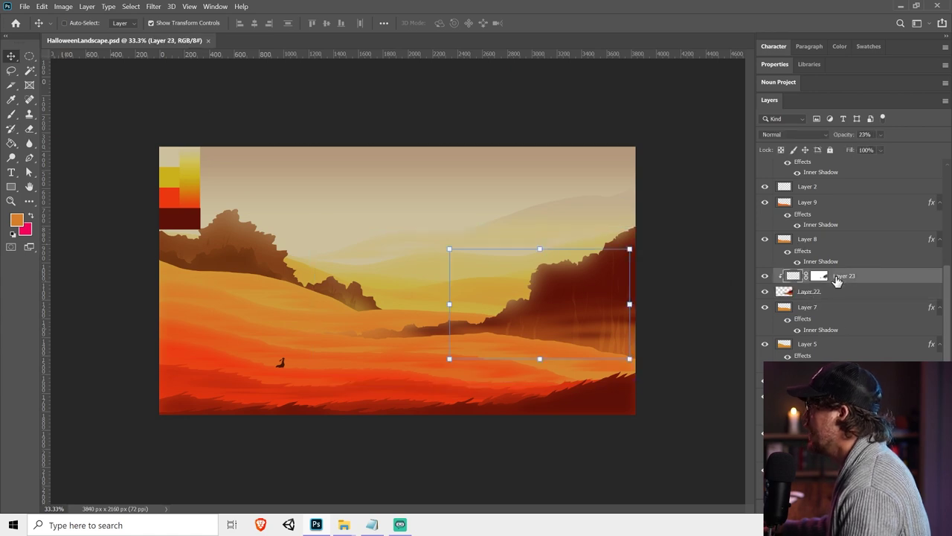
key(ctrl+shift+alt+n)
key(l)
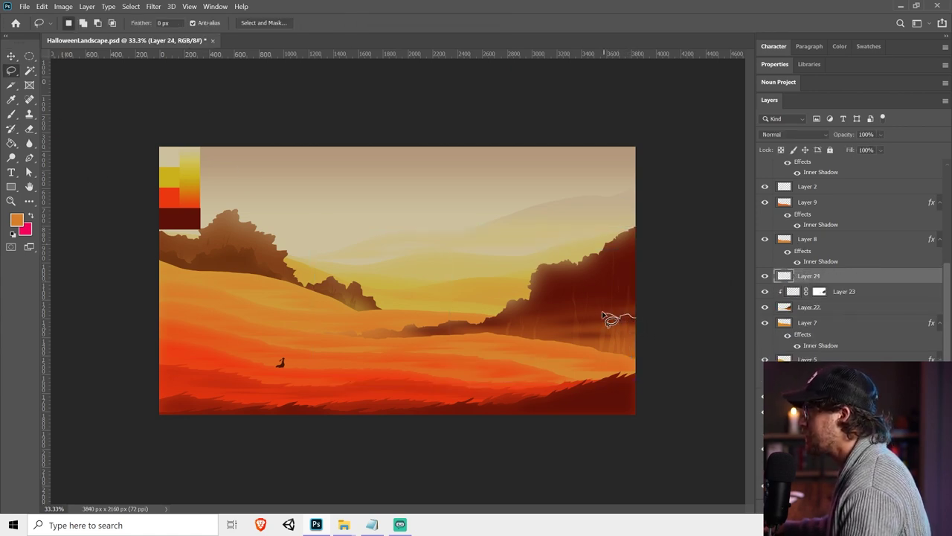
mouse_move(572, 309)
mouse_down()
mouse_move(457, 334)
mouse_move(448, 347)
mouse_move(655, 389)
mouse_move(711, 368)
mouse_up()
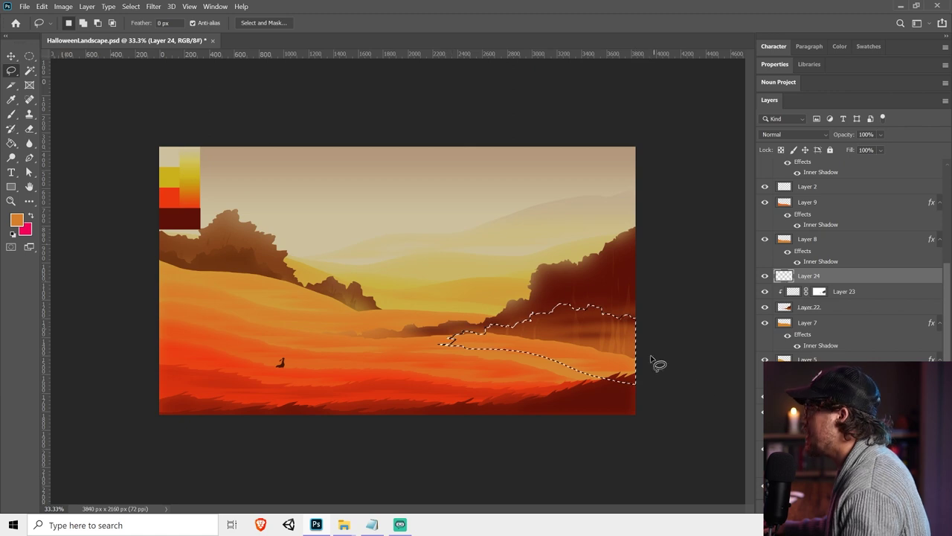
Fill the bush selection with the dark red sampled from the palette swatch, and deselect
key(g)
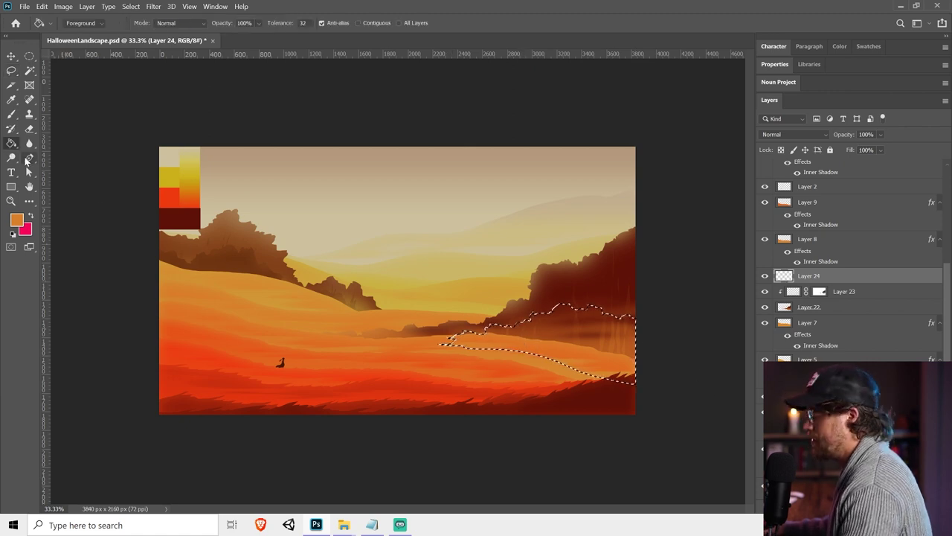
alt+click(185, 217)
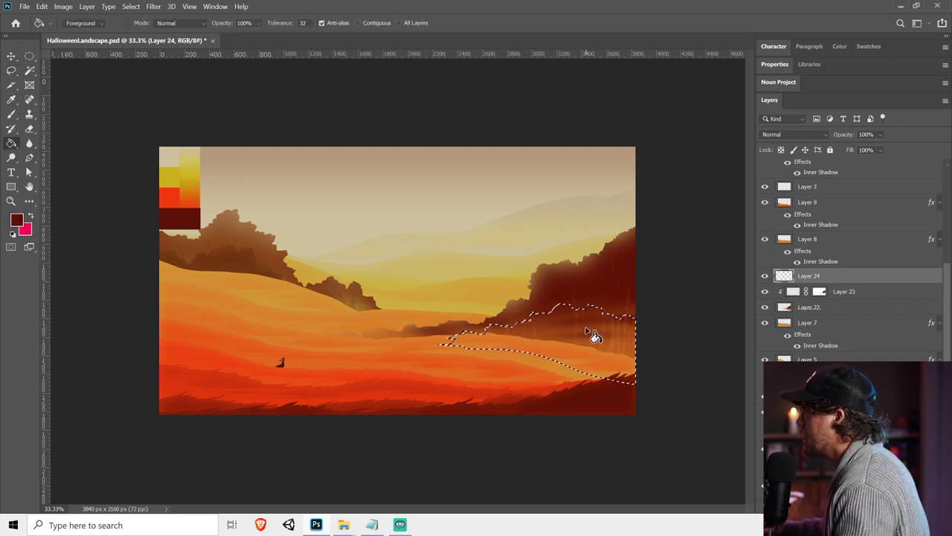
click(599, 333)
key(ctrl+d)
key(v)
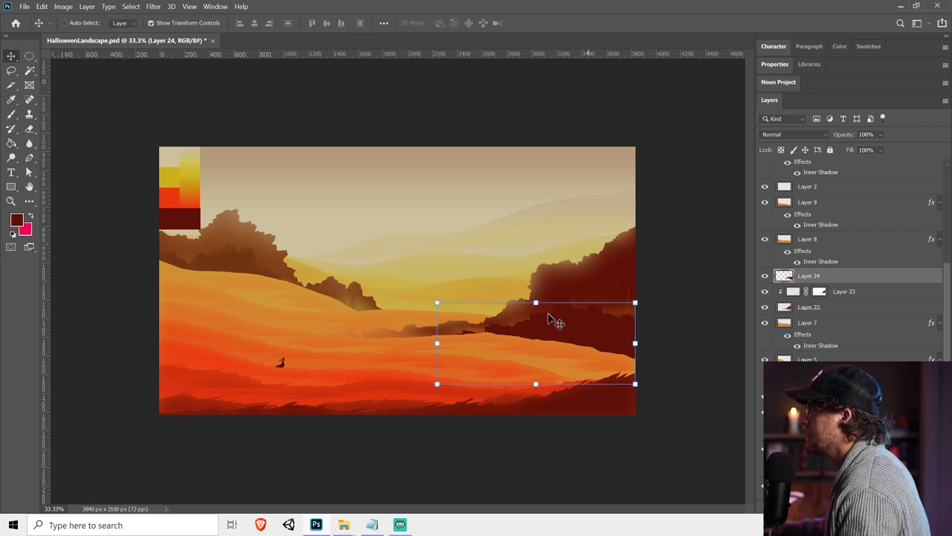
Lasso a small extra patch at the bush's left tip, fill it with the same dark red, and deselect
key(l)
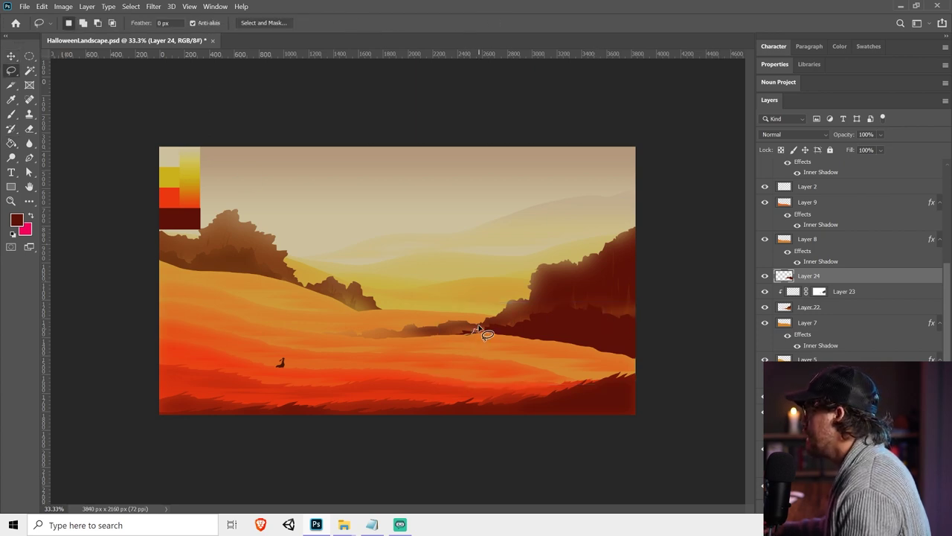
mouse_move(490, 329)
mouse_down()
mouse_move(480, 344)
mouse_move(484, 333)
mouse_up()
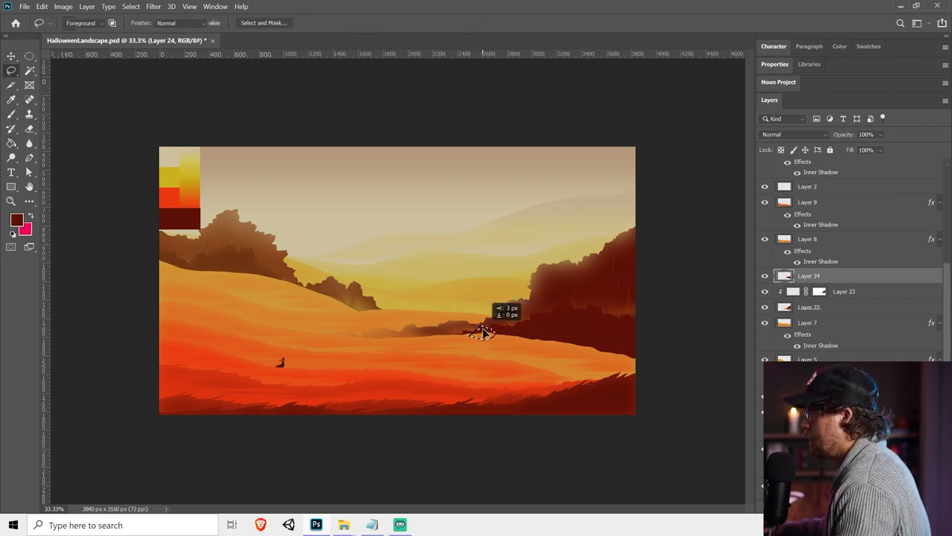
key(ctrl+d)
key(v)
Darken the bush with Hue/Saturation by lowering its lightness and raising its saturation, and nudge it slightly right and down
click(63, 6)
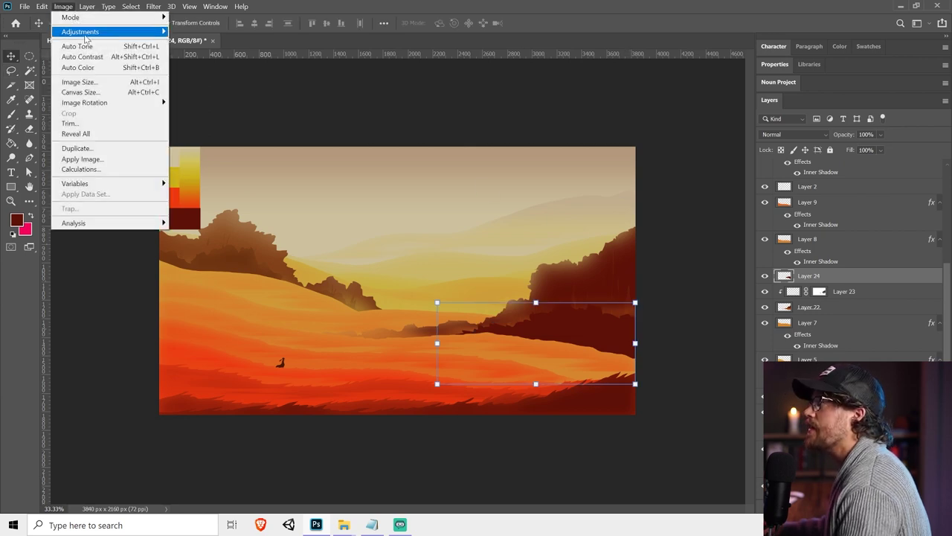
mouse_move(95, 36)
click(216, 88)
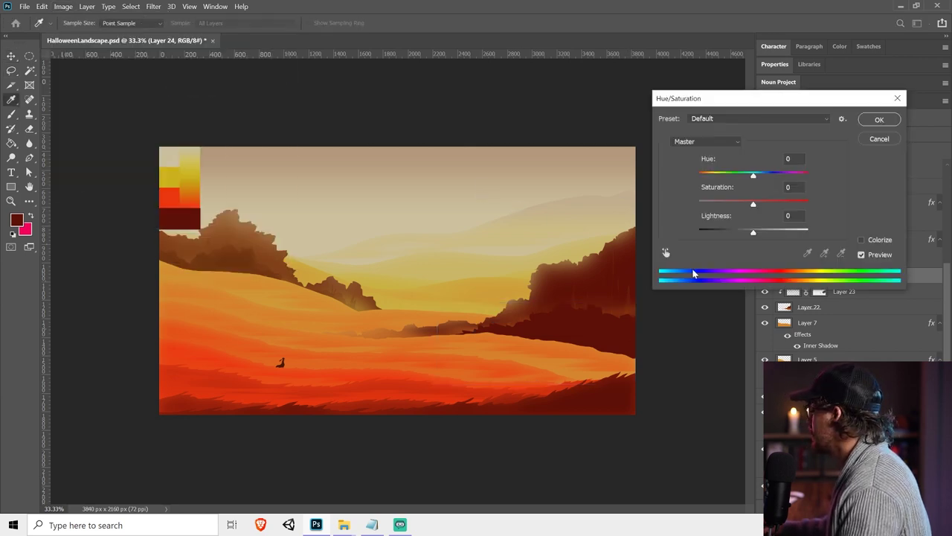
mouse_move(753, 232)
mouse_down()
mouse_move(736, 229)
mouse_move(740, 236)
mouse_up()
click(777, 205)
click(878, 119)
key(v)
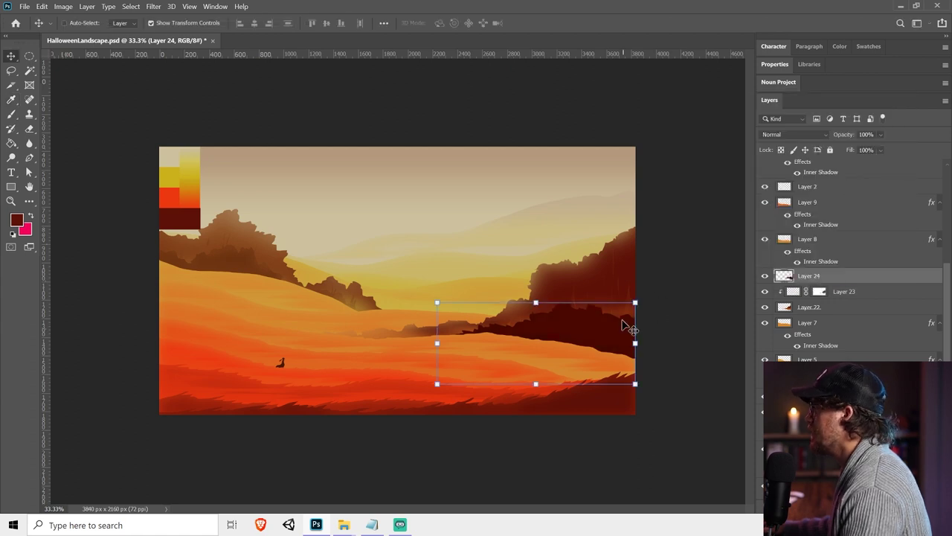
drag(623, 325, 625, 328)
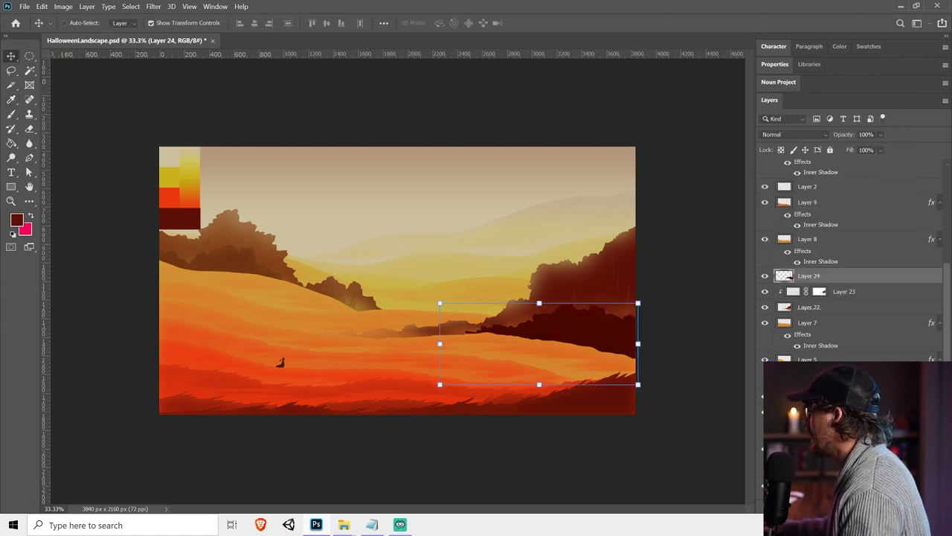
On a new layer, lasso a tree shape against the right end of the treeline and fill it with the bush's dark red
key(ctrl+shift+alt+n)
click(12, 70)
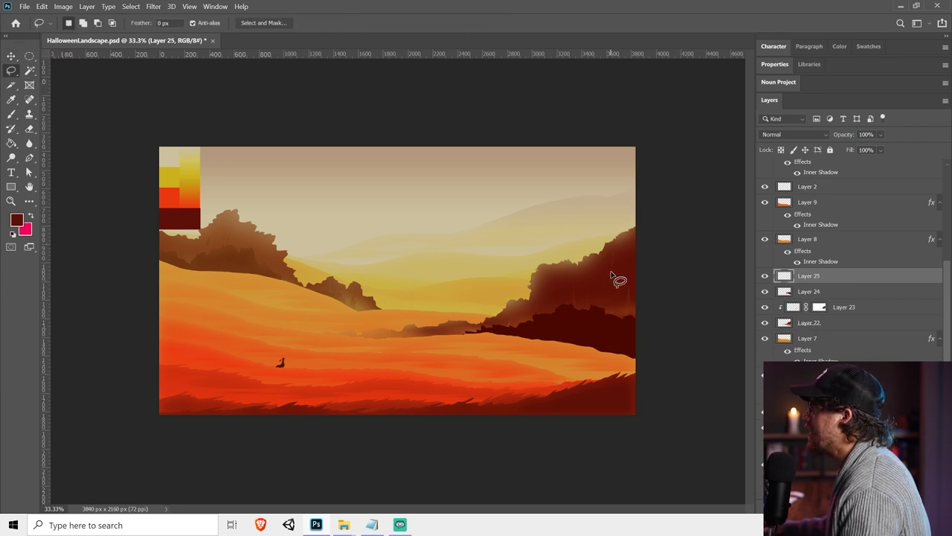
mouse_move(612, 281)
mouse_down()
mouse_move(622, 293)
mouse_move(608, 272)
mouse_move(621, 313)
mouse_move(632, 301)
mouse_move(613, 305)
mouse_move(619, 327)
mouse_move(633, 293)
mouse_move(616, 303)
mouse_up()
key(g)
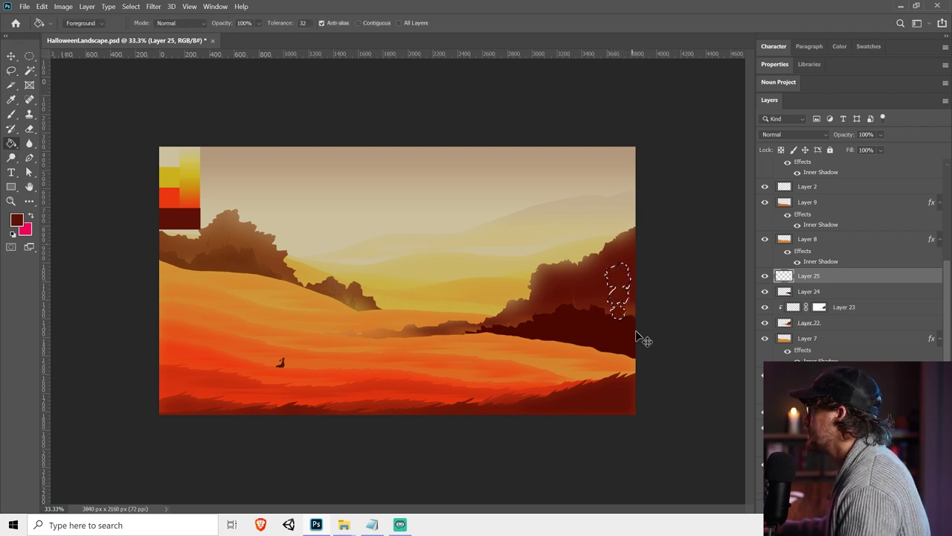
key(d)
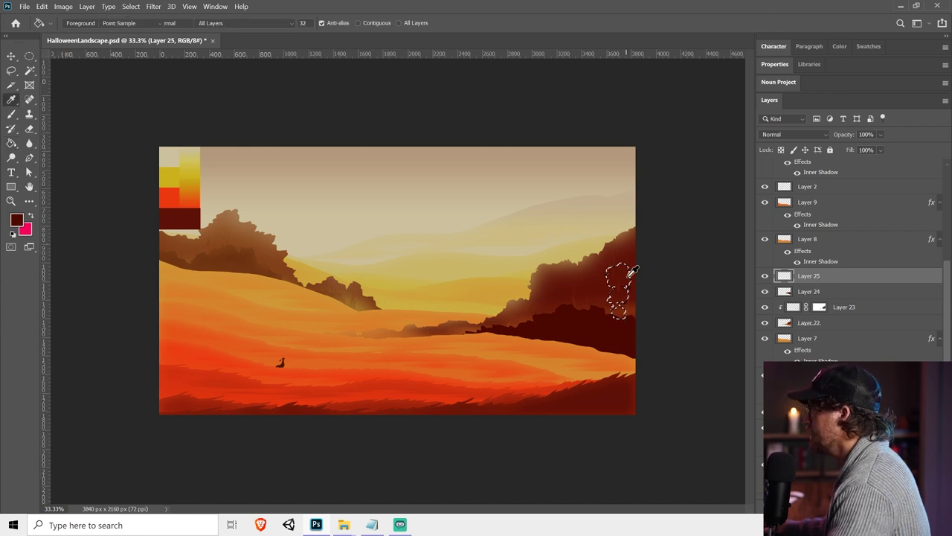
key(alt+BackSpace)
key(ctrl+d)
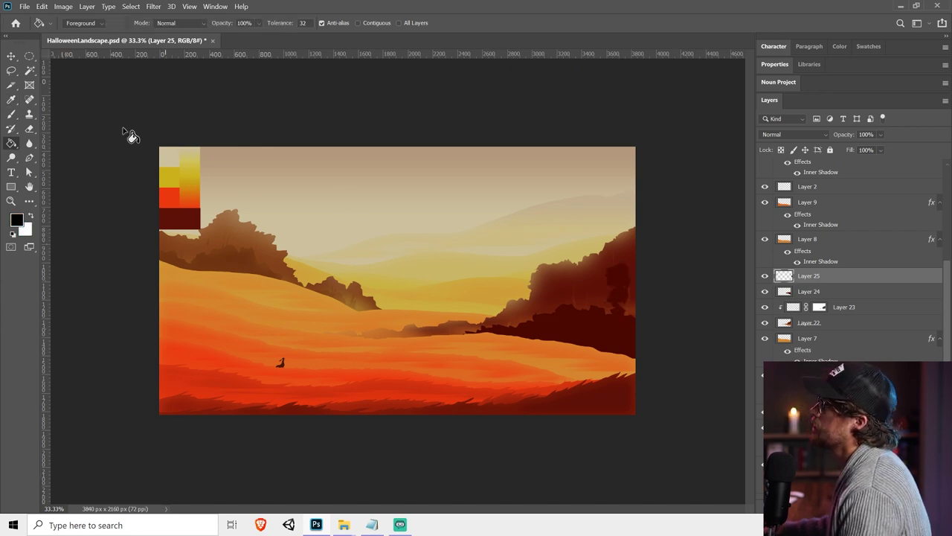
Lasso a tall narrow tree at the bush's left side, and add a small bush shape on the hill crest further left
click(10, 71)
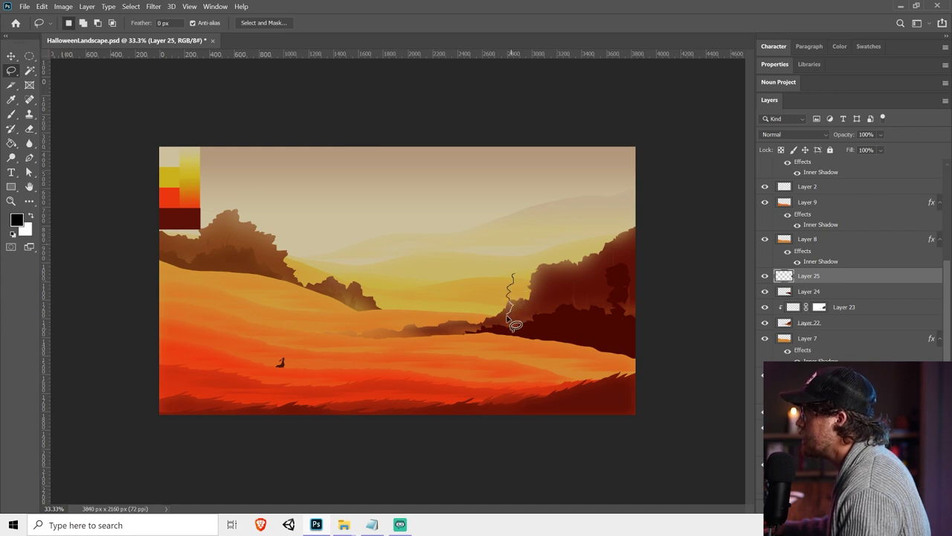
drag(516, 332, 523, 321)
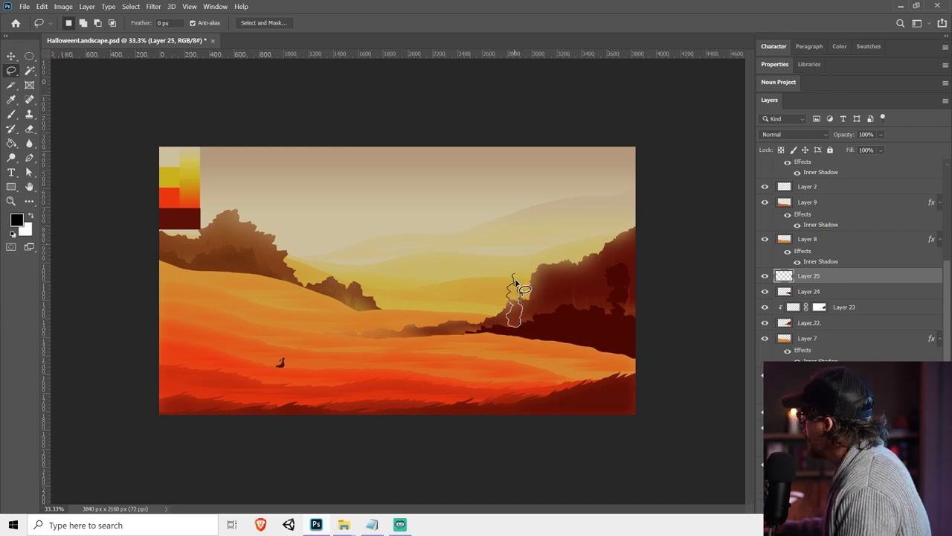
mouse_move(512, 271)
mouse_down()
mouse_move(521, 297)
mouse_move(508, 323)
mouse_move(527, 321)
mouse_move(510, 322)
mouse_move(525, 341)
mouse_up()
mouse_move(427, 335)
mouse_down()
mouse_move(445, 323)
mouse_move(451, 342)
mouse_up()
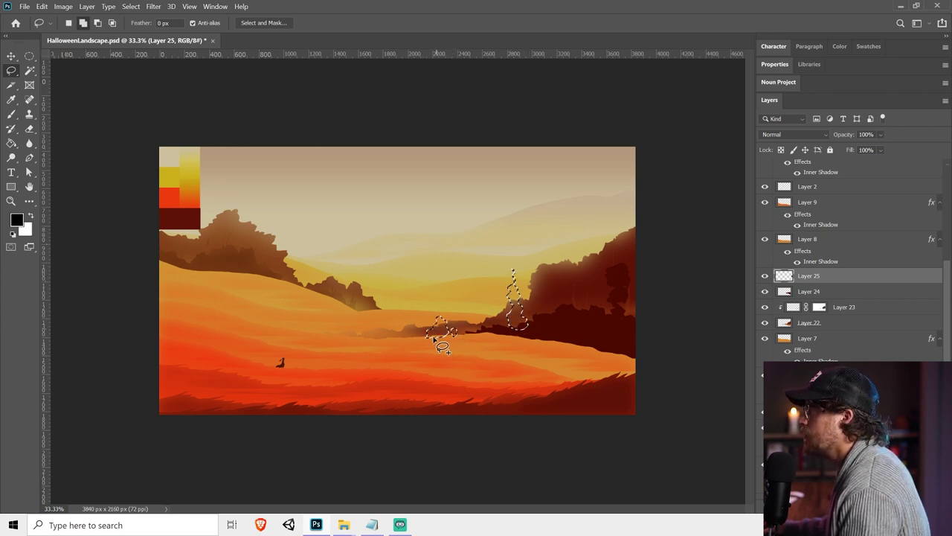
key(alt+BackSpace)
key(ctrl+d)
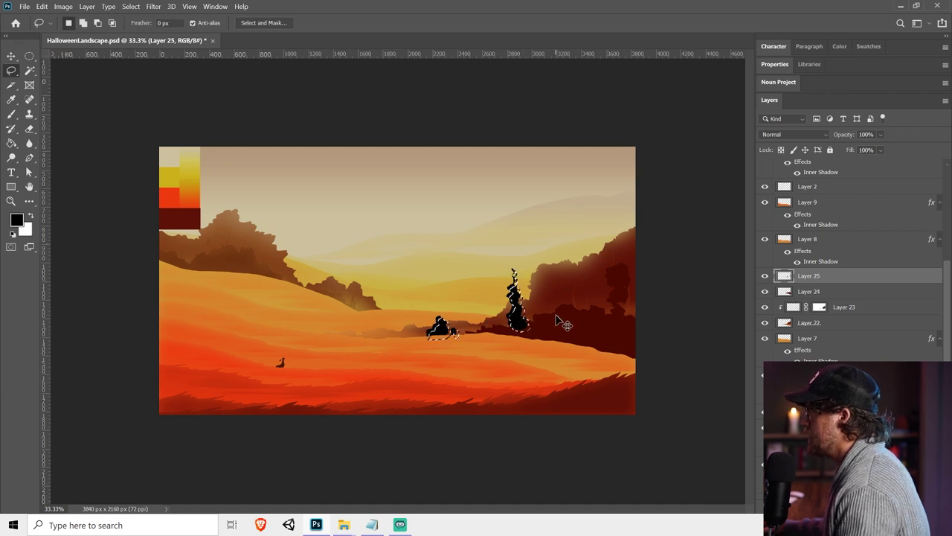
key(ctrl+z)
key(ctrl+z)
Fill the tall tree and small bush selections with the dark red sampled from the large bush, and deselect
key(i)
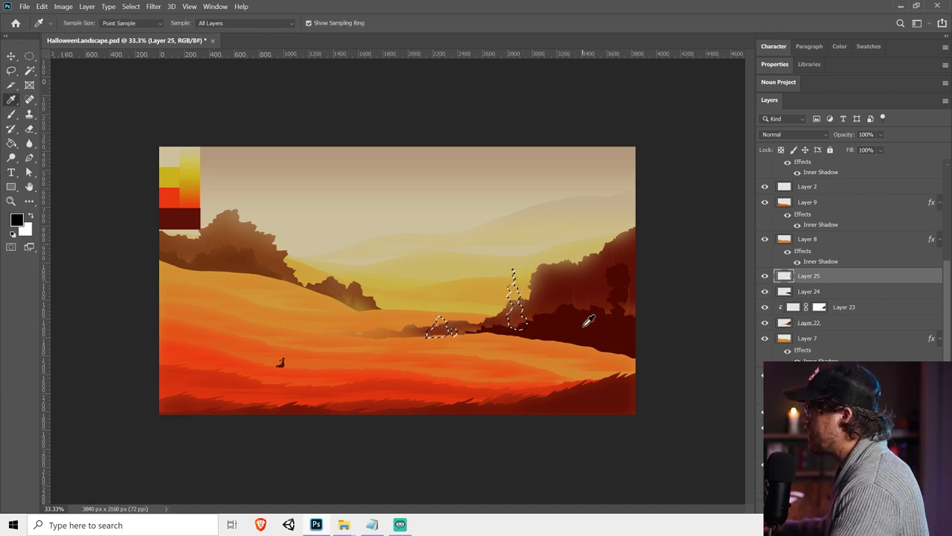
click(585, 325)
key(alt+BackSpace)
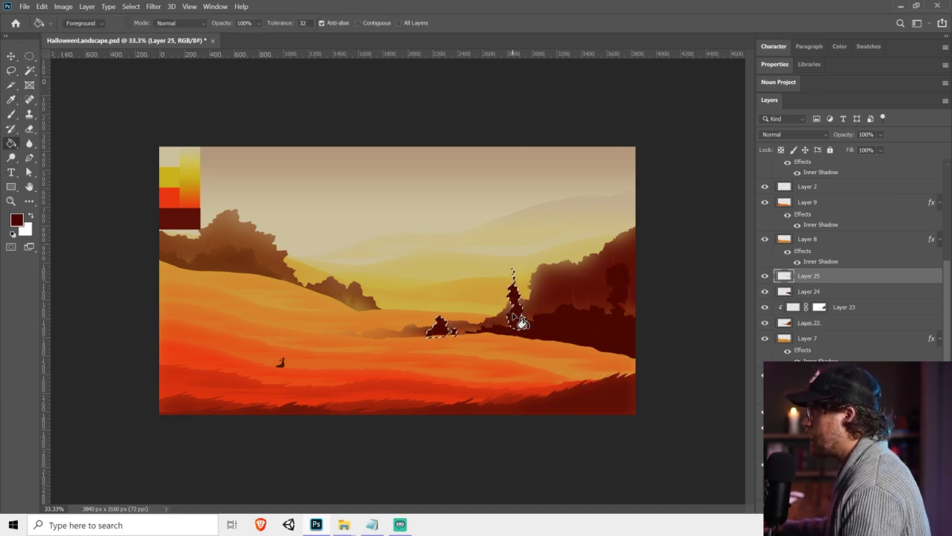
key(ctrl+d)
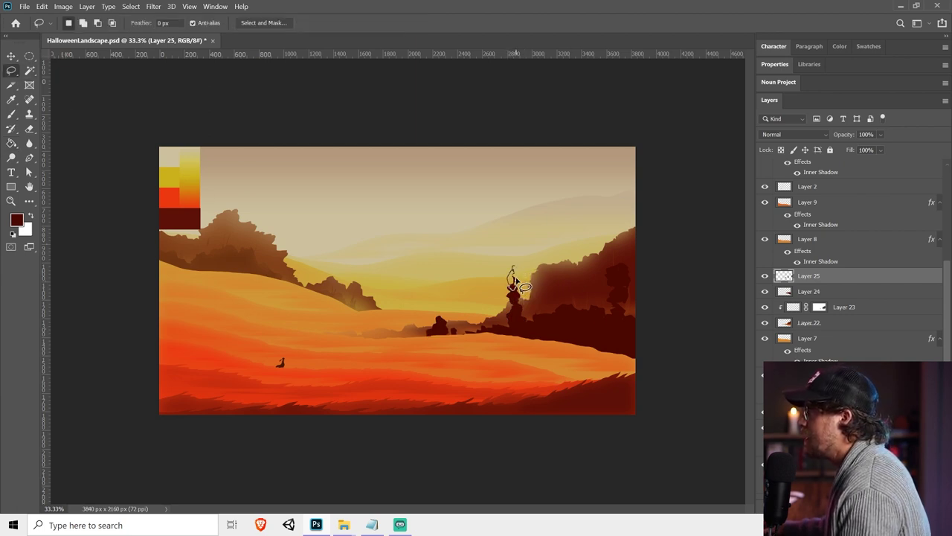
Lasso a fuller treetop, low growth beside the small bush and another bush further left, and fill them all with the dark red
drag(512, 268, 511, 291)
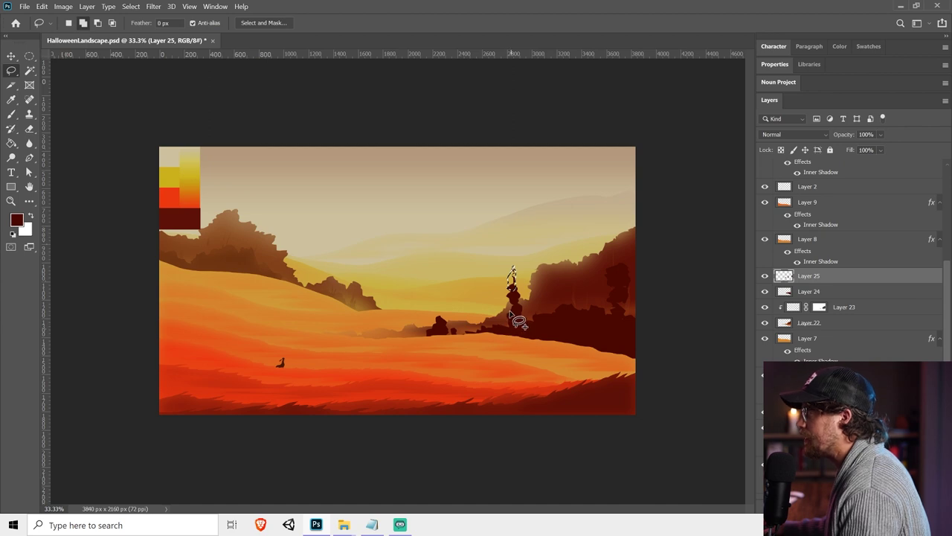
mouse_move(455, 339)
mouse_down()
mouse_move(413, 337)
mouse_move(427, 331)
mouse_move(406, 337)
mouse_move(427, 330)
mouse_up()
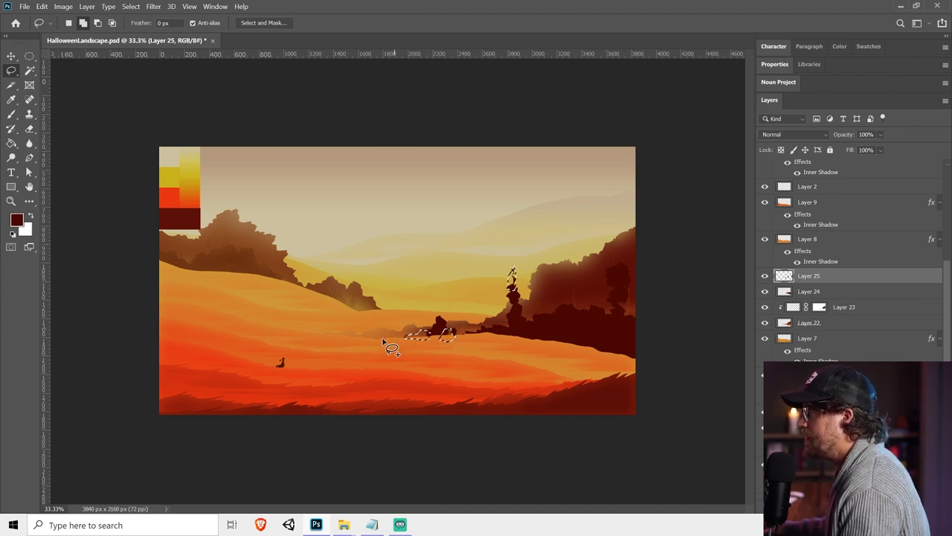
mouse_move(371, 340)
mouse_down()
mouse_move(383, 325)
mouse_move(377, 340)
mouse_move(396, 338)
mouse_up()
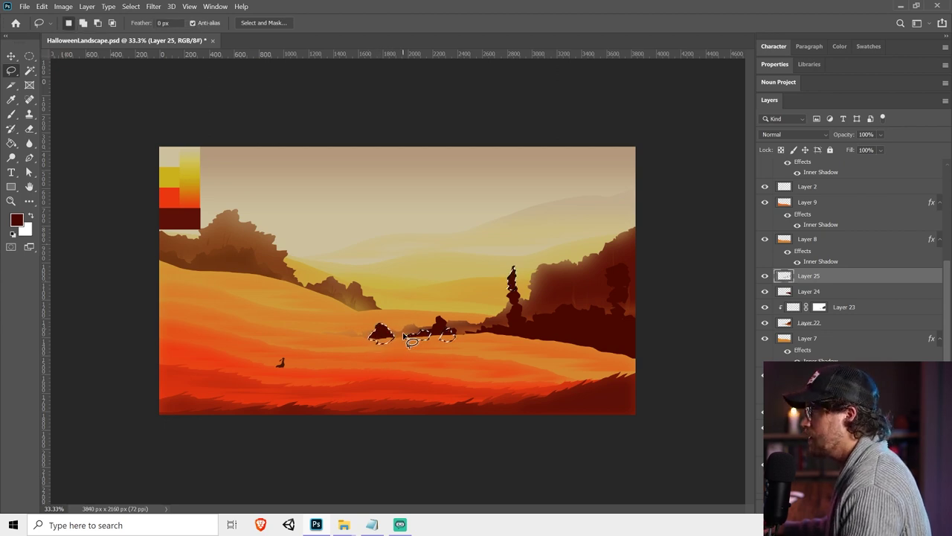
key(alt+BackSpace)
key(ctrl+d)
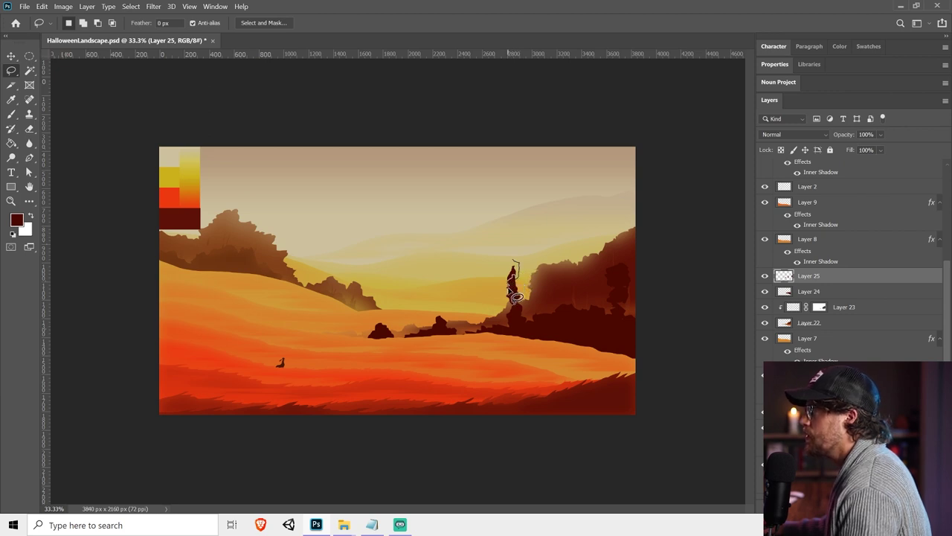
Lasso around the tall tree's pointed top, delete the selected part to shorten it, and deselect
drag(497, 279, 496, 252)
key(Delete)
key(ctrl+d)
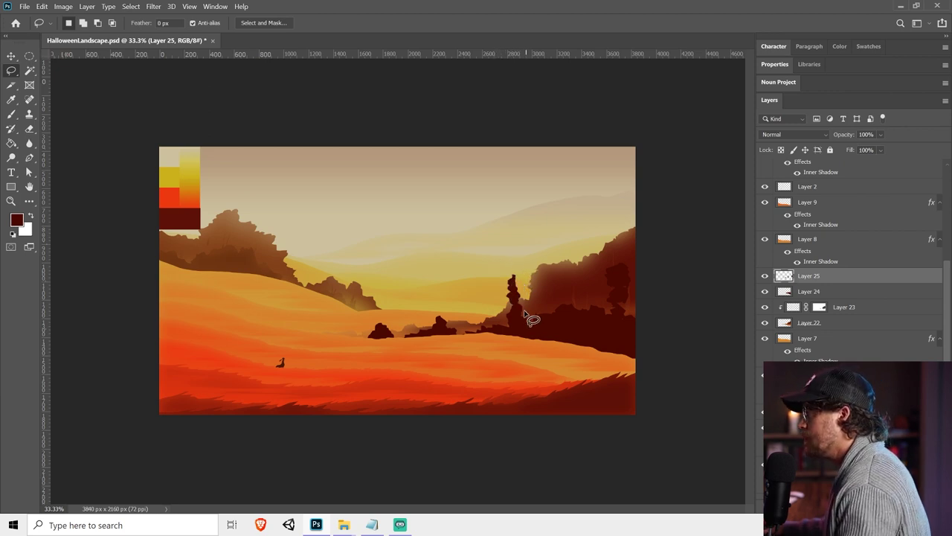
Lasso extra foliage around the tall tree's middle and fill it with the dark red to thicken the silhouette
drag(508, 305, 519, 299)
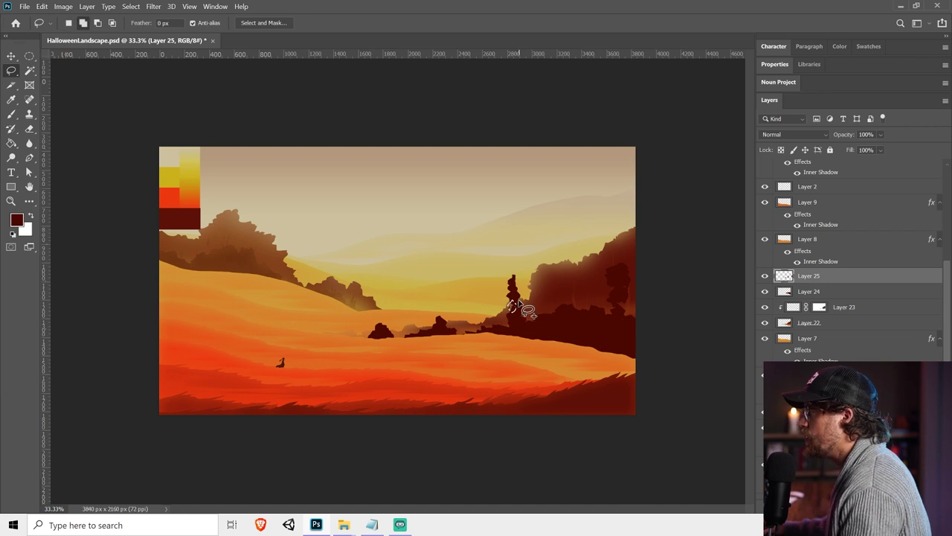
key(g)
click(514, 307)
key(l)
key(alt+BackSpace)
key(ctrl+d)
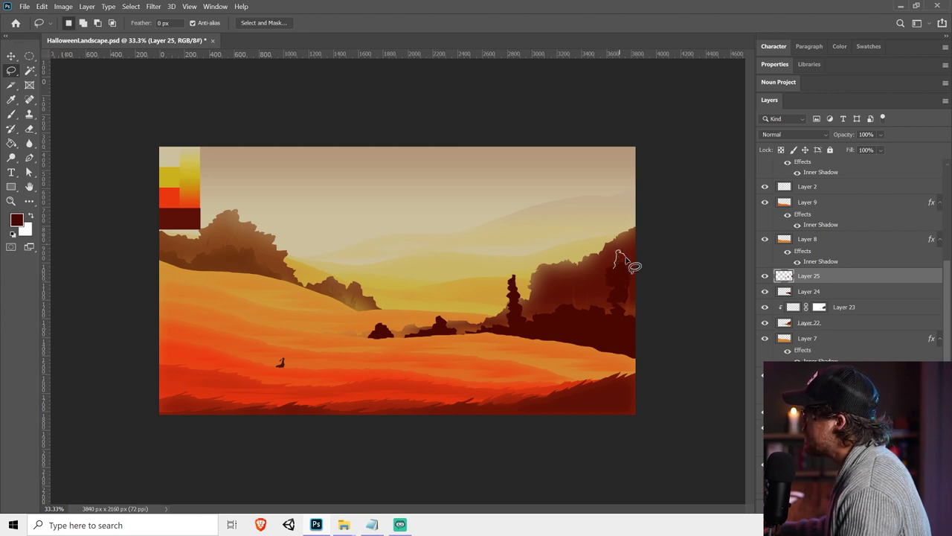
Lasso a rounded crown on top of the tree at the treeline's right end, fill it dark red, and clear the selection
key(alt+BackSpace)
key(ctrl+d)
drag(625, 258, 618, 251)
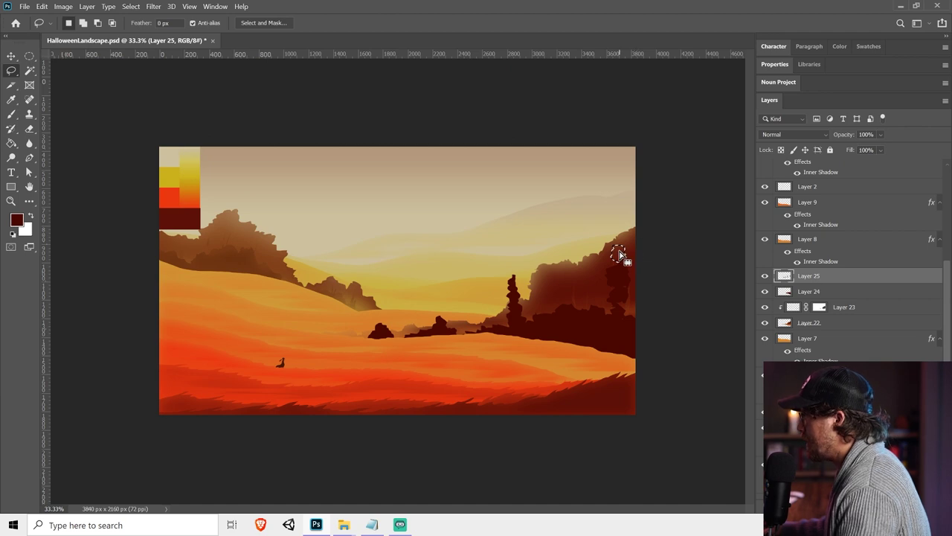
key(alt+BackSpace)
key(ctrl+d)
key(v)
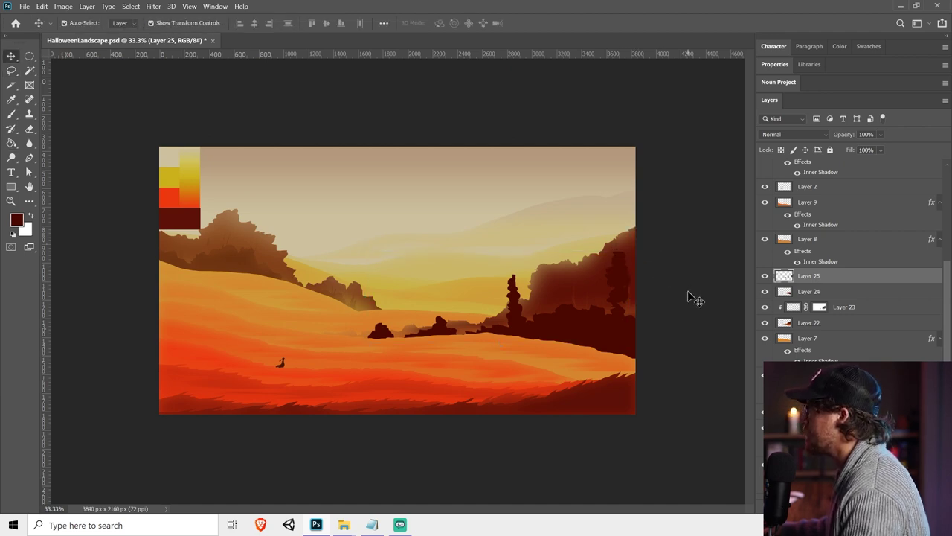
click(693, 302)
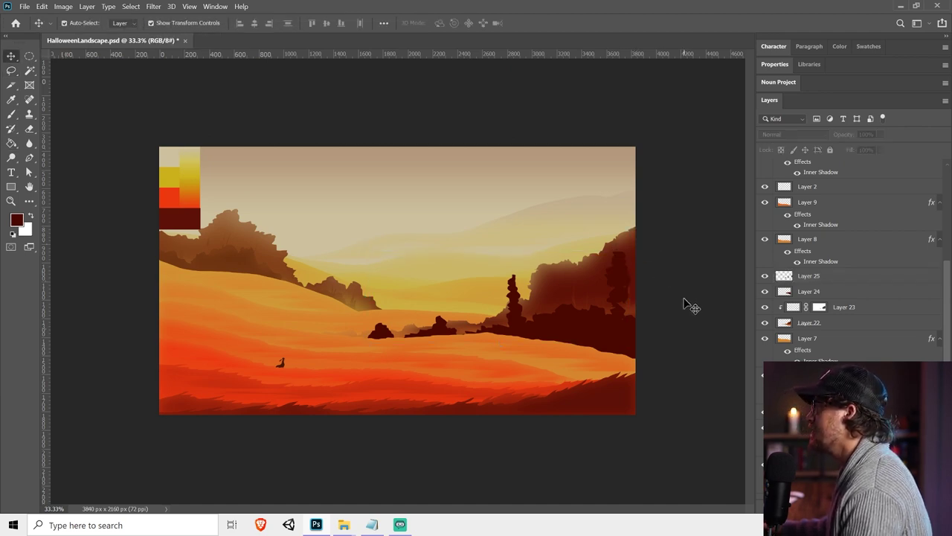
Create a new layer above the tree layer and clip it to the trees
click(811, 277)
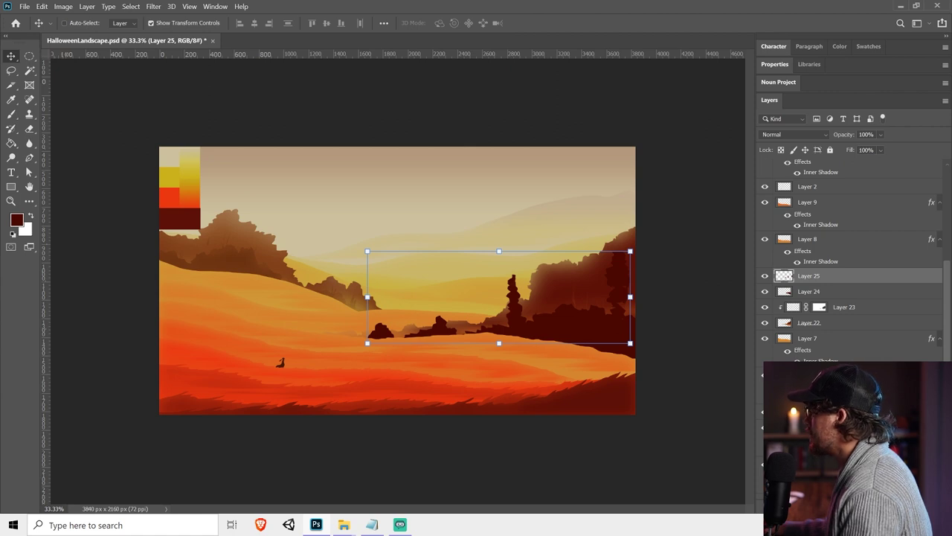
key(ctrl+shift+alt+n)
alt+click(802, 277)
Brush tones sampled from the scene onto the clipped layer at 54% opacity to soften the tree at the treeline's right end
click(11, 114)
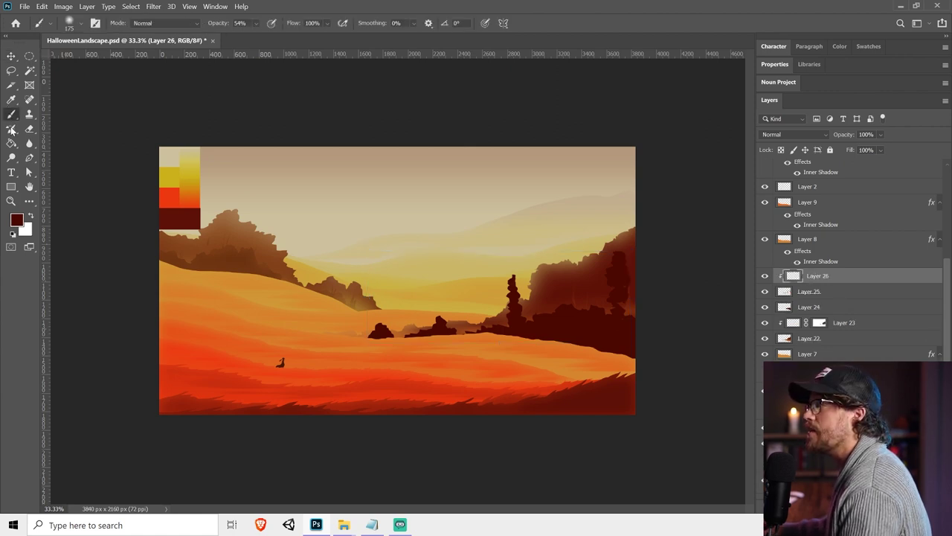
click(20, 222)
click(482, 283)
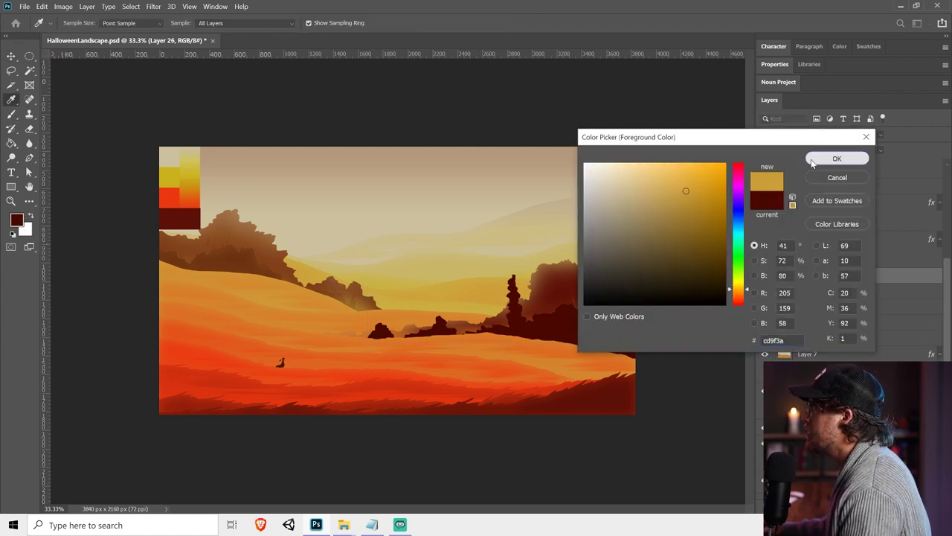
key(Return)
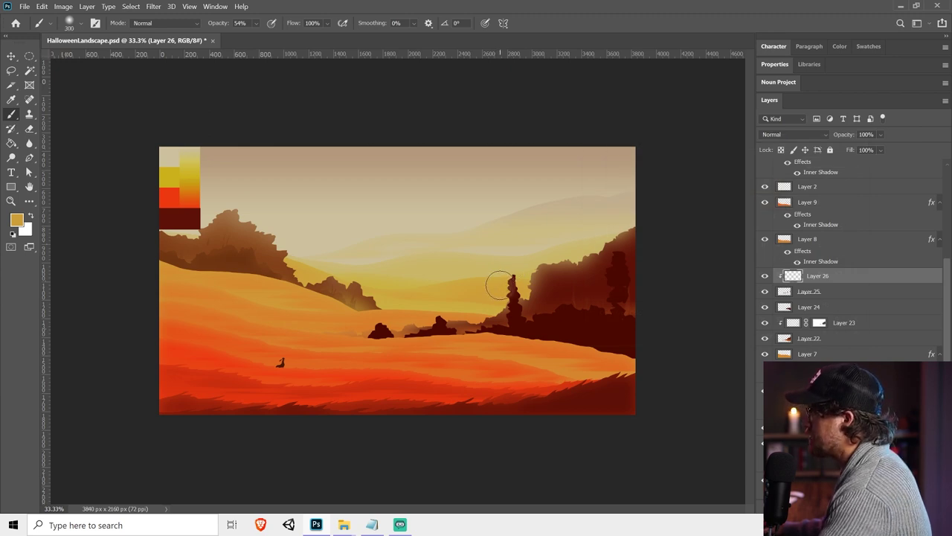
alt+click(604, 261)
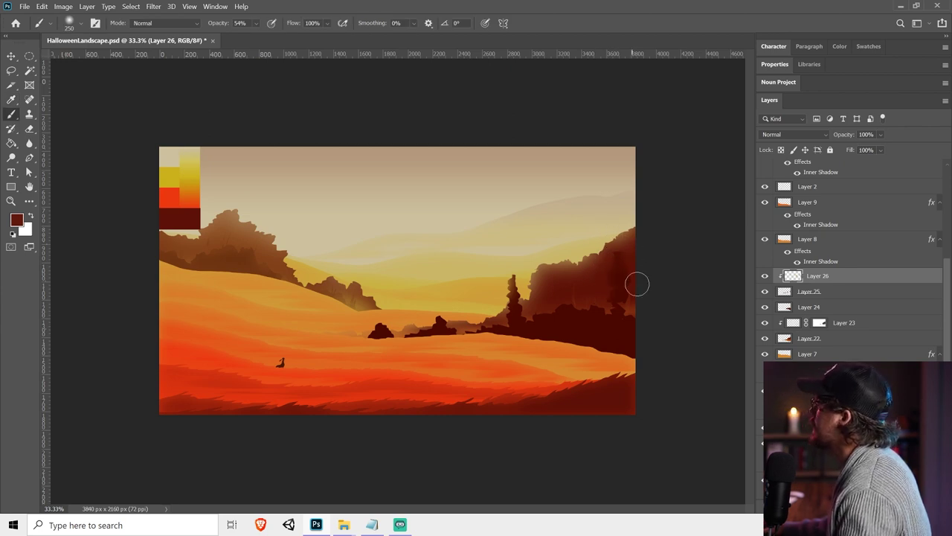
alt+click(596, 298)
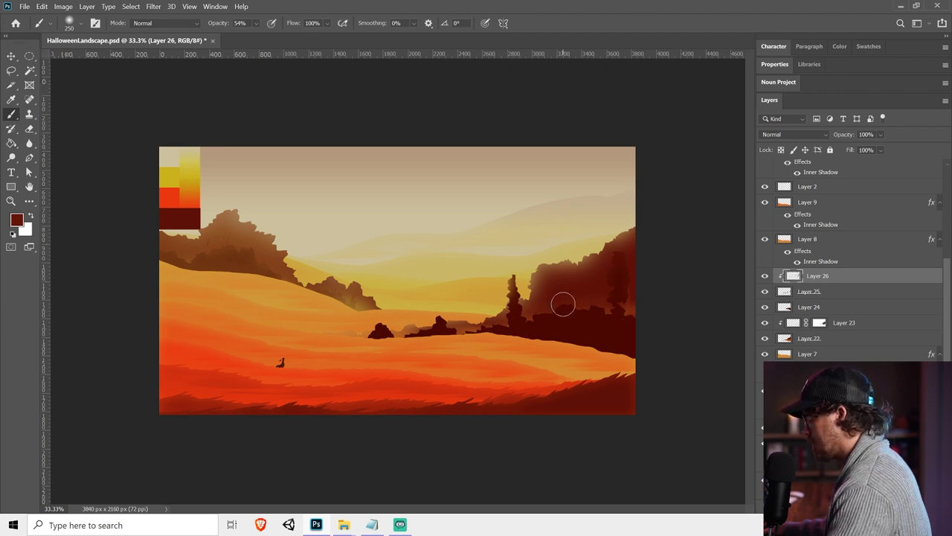
alt+click(566, 299)
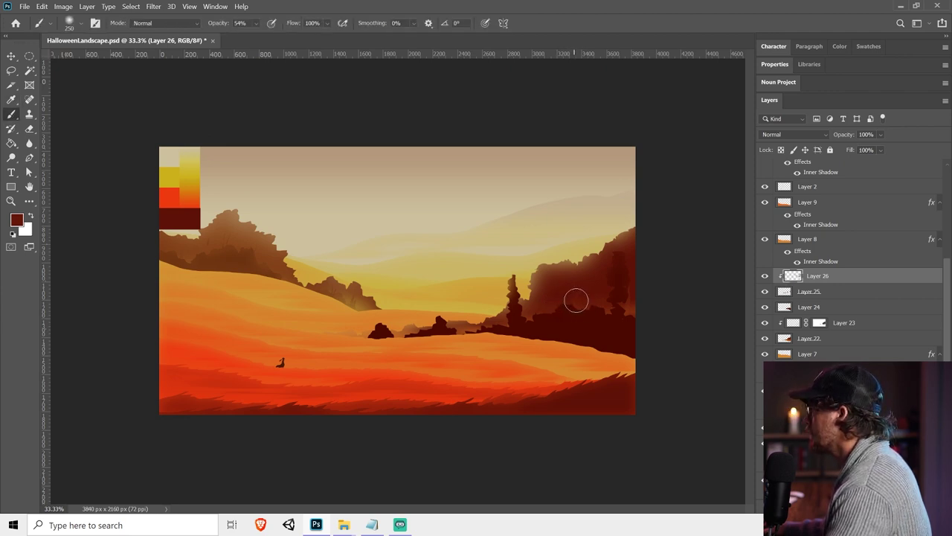
alt+click(572, 240)
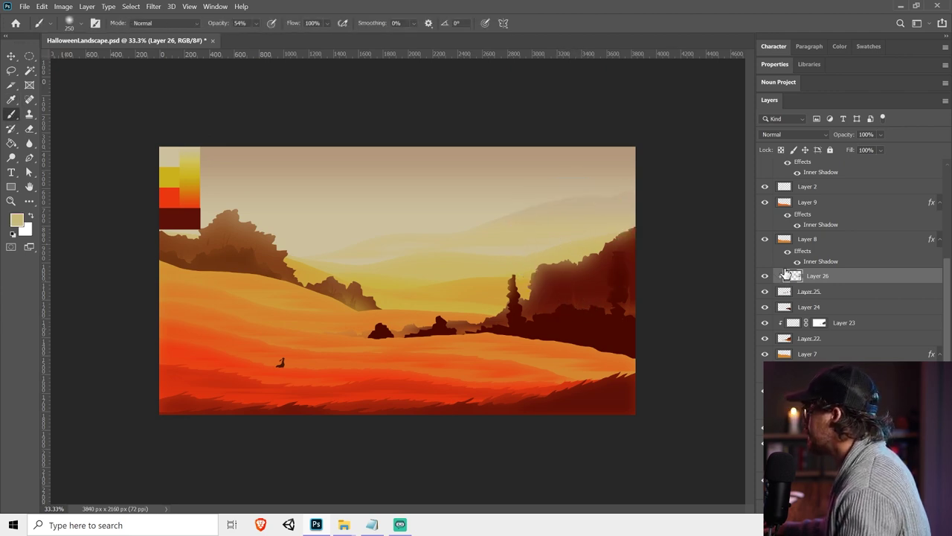
Merge the clipped haze layer with the two tree layers beneath it and add a layer mask to the merged layer
key(v)
shift+click(818, 322)
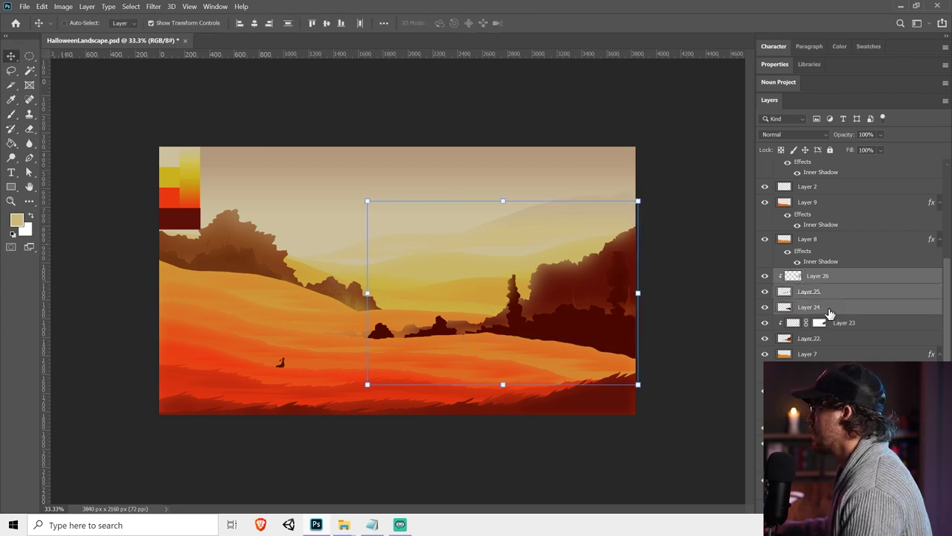
right_click(829, 322)
click(700, 369)
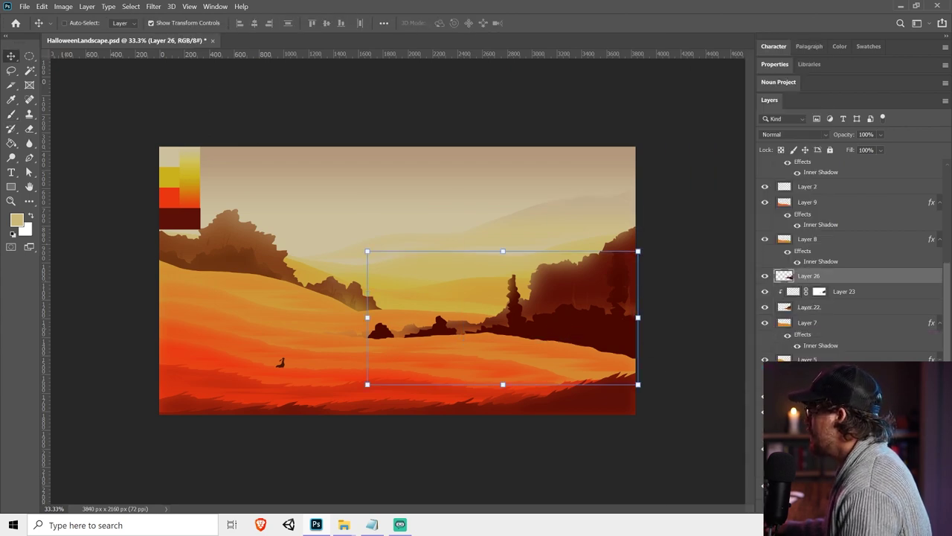
key(Delete)
click(840, 507)
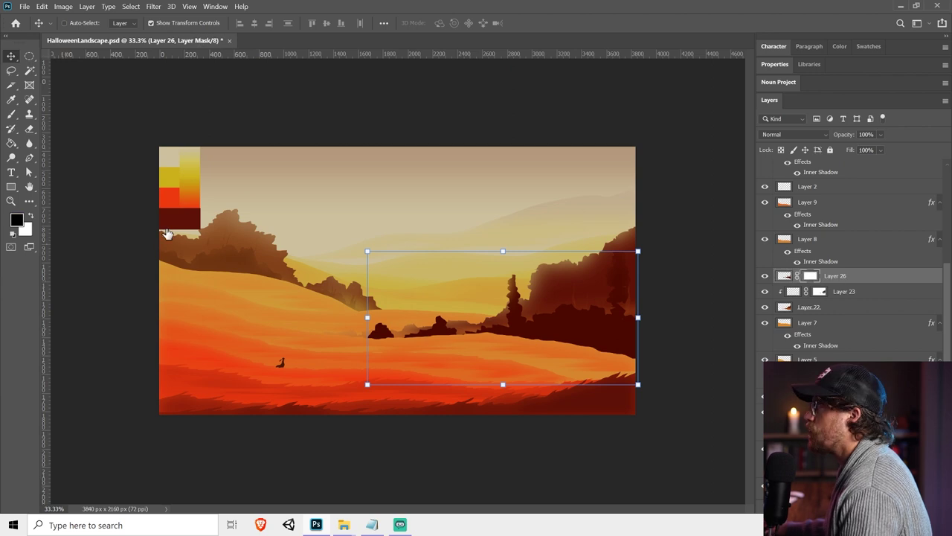
Fade the bushes and lower edges of the merged treeline with black-to-transparent gradients on its mask
click(11, 142)
key(shift+g)
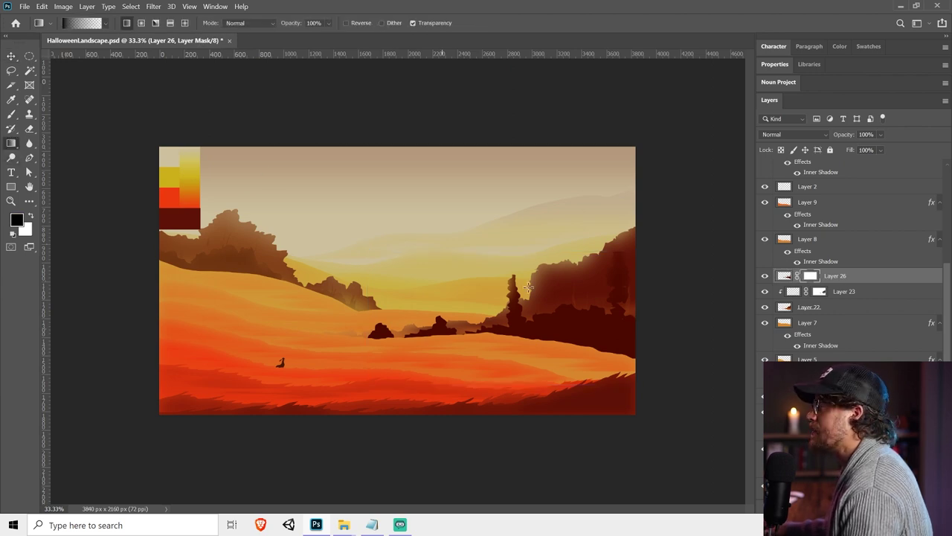
drag(598, 315, 616, 345)
key(ctrl+z)
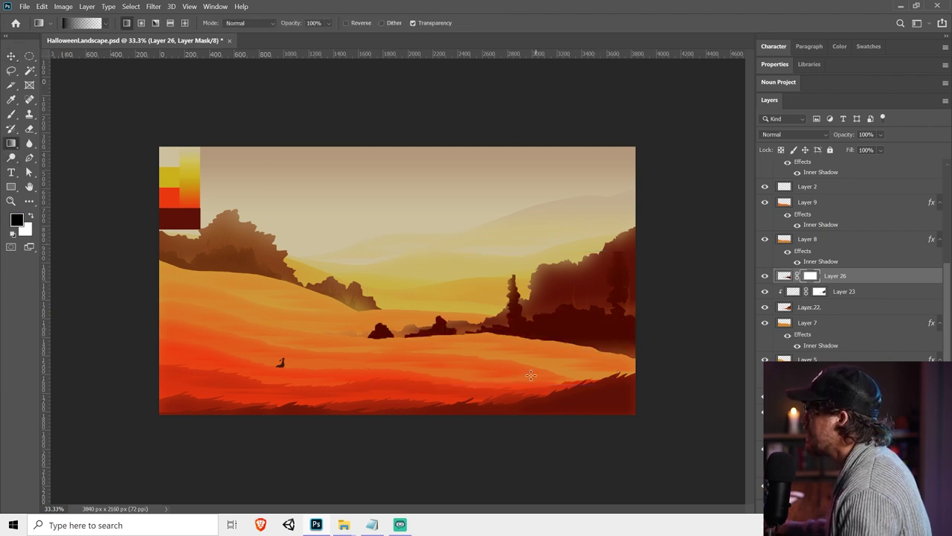
drag(530, 375, 449, 358)
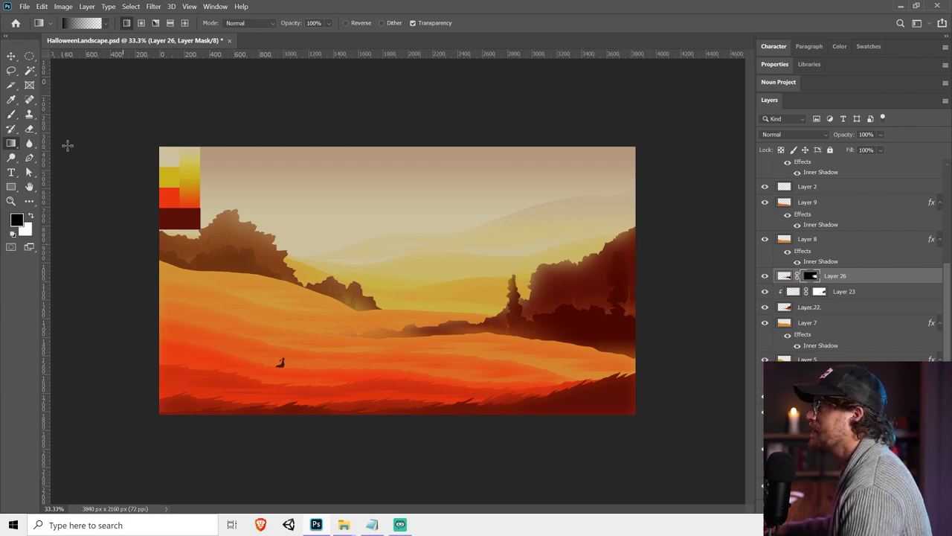
Brush black at 54% opacity on the mask around the tall tree's base to soften it, and deselect the layer
click(11, 114)
mouse_move(542, 327)
mouse_down()
mouse_move(544, 302)
mouse_move(570, 296)
mouse_up()
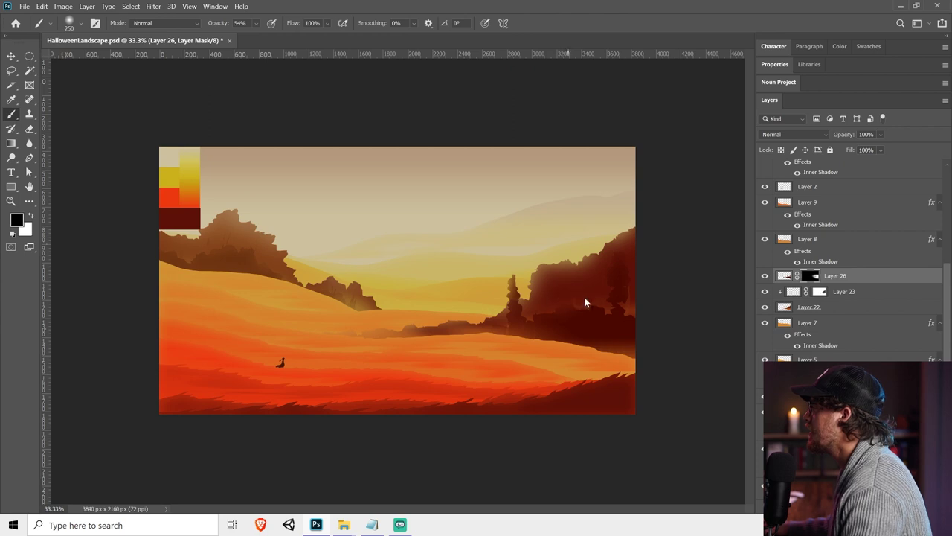
key(v)
click(685, 303)
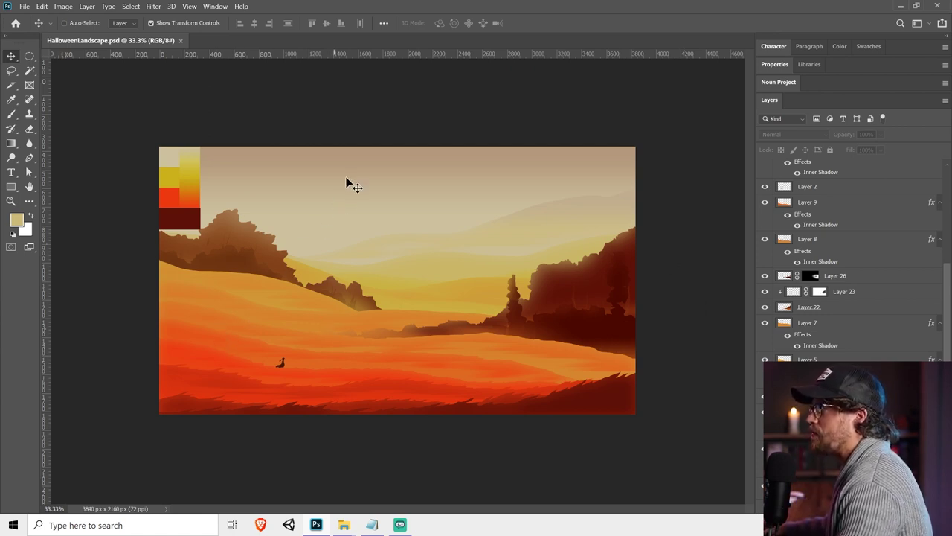
Toggle the front hill layer's visibility to check it, and create a new layer directly above Layer 8
ctrl+click(253, 353)
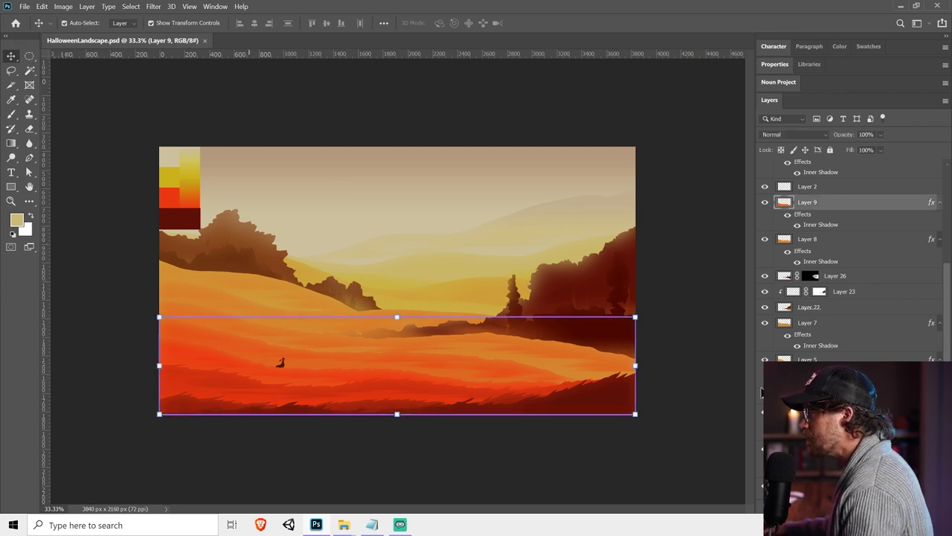
key(s)
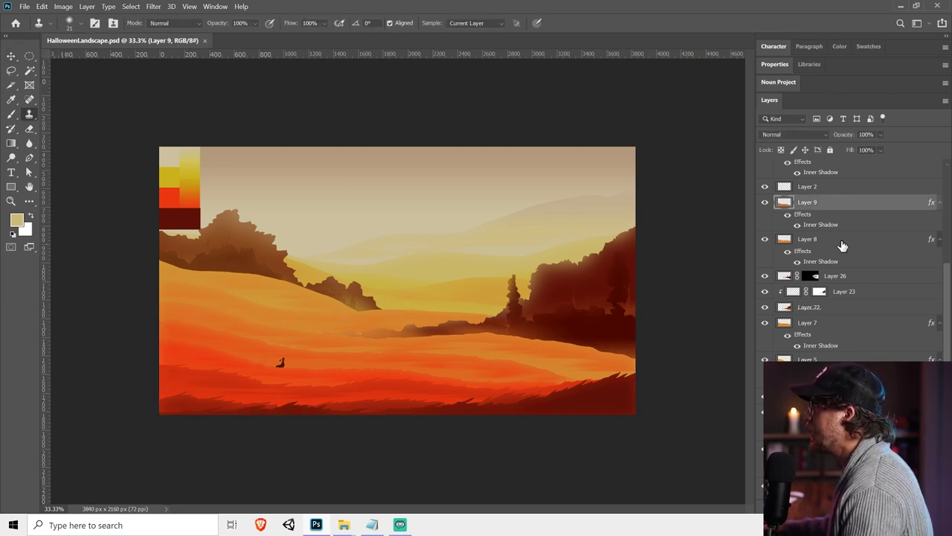
click(764, 202)
click(765, 203)
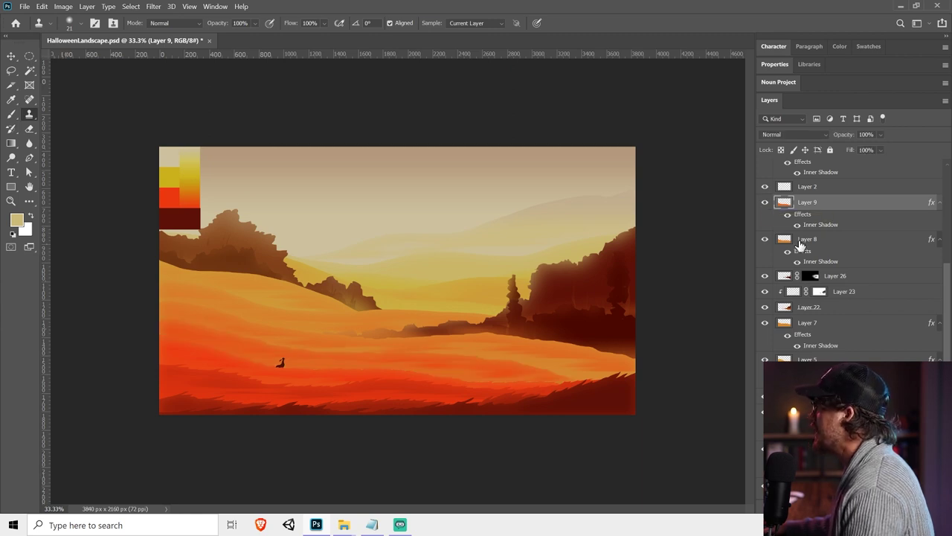
click(799, 241)
key(ctrl+shift+alt+n)
Lasso the silhouette of a large leaning bare tree with two forked branches and long roots spreading across the hill
key(l)
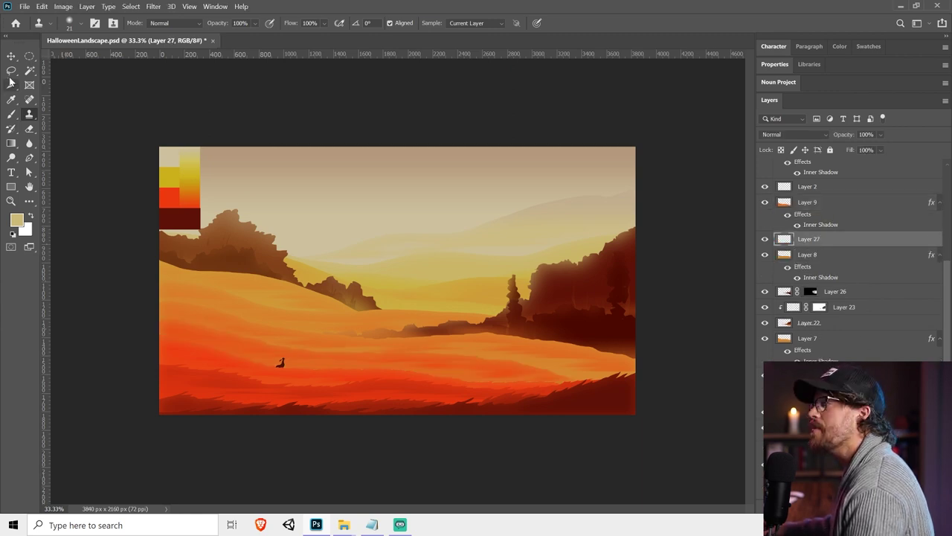
mouse_move(205, 331)
mouse_down()
mouse_move(260, 308)
mouse_move(337, 232)
mouse_move(367, 181)
mouse_move(435, 162)
mouse_move(361, 194)
mouse_move(330, 266)
mouse_move(304, 291)
mouse_move(295, 343)
mouse_move(253, 349)
mouse_up()
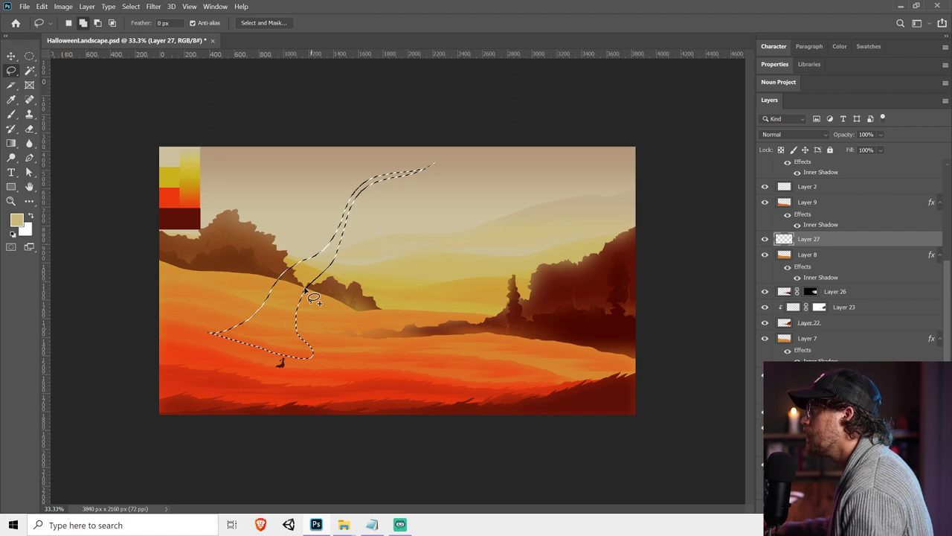
mouse_move(306, 286)
mouse_down()
mouse_move(359, 270)
mouse_move(422, 209)
mouse_move(456, 204)
mouse_move(417, 209)
mouse_move(363, 252)
mouse_move(350, 254)
mouse_move(340, 237)
mouse_move(332, 267)
mouse_up()
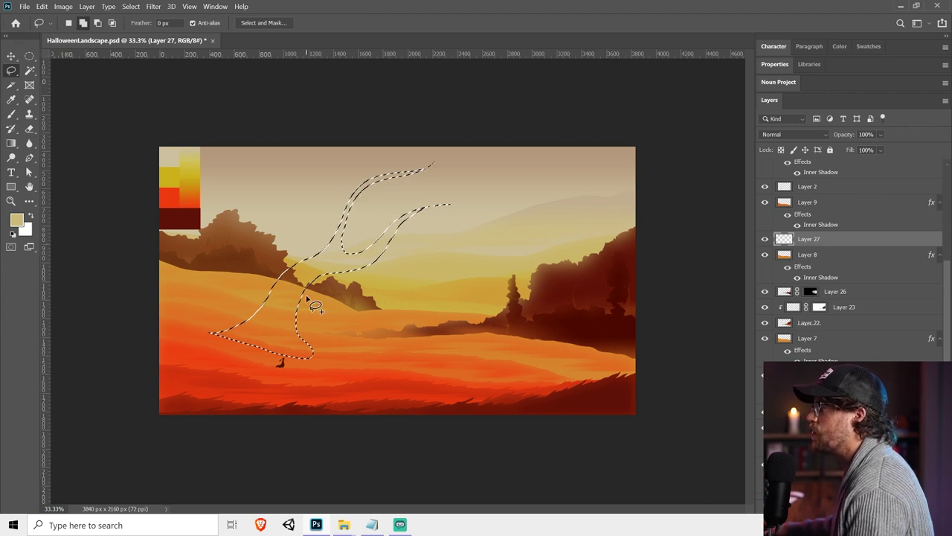
mouse_move(267, 301)
mouse_down()
mouse_move(261, 314)
mouse_move(216, 321)
mouse_move(151, 319)
mouse_up()
key(ctrl+z)
mouse_move(284, 284)
mouse_down()
mouse_move(260, 306)
mouse_move(146, 302)
mouse_move(158, 337)
mouse_move(277, 293)
mouse_move(116, 326)
mouse_move(148, 314)
mouse_up()
key(ctrl+z)
mouse_move(296, 325)
mouse_down()
mouse_move(314, 341)
mouse_move(456, 359)
mouse_move(209, 349)
mouse_up()
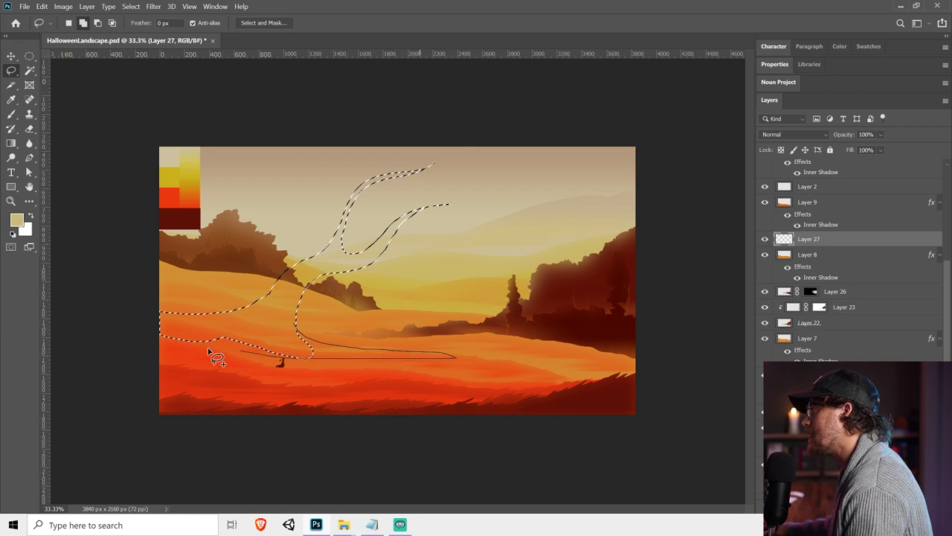
Fill the bare tree selection with the dark red sampled from the palette swatch and clear the selection
click(14, 143)
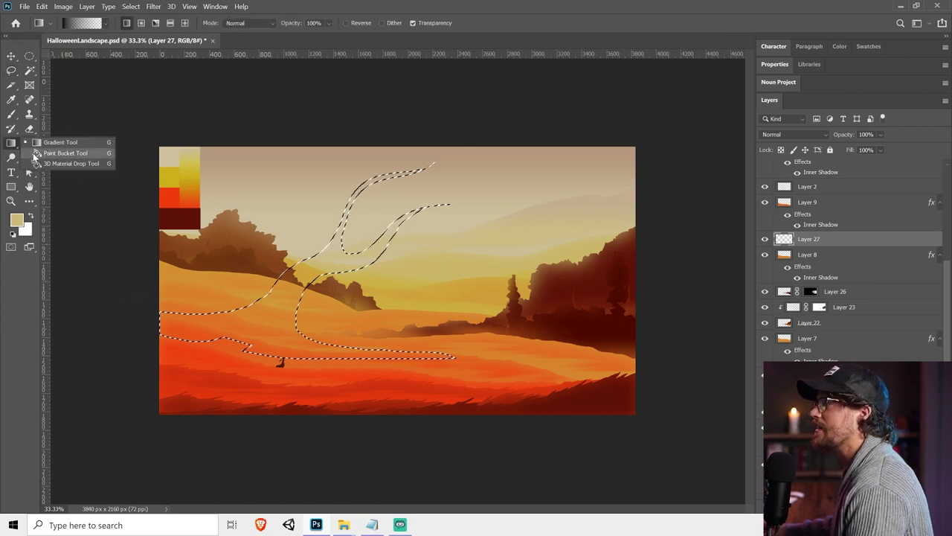
drag(33, 156, 34, 156)
key(i)
drag(189, 213, 194, 210)
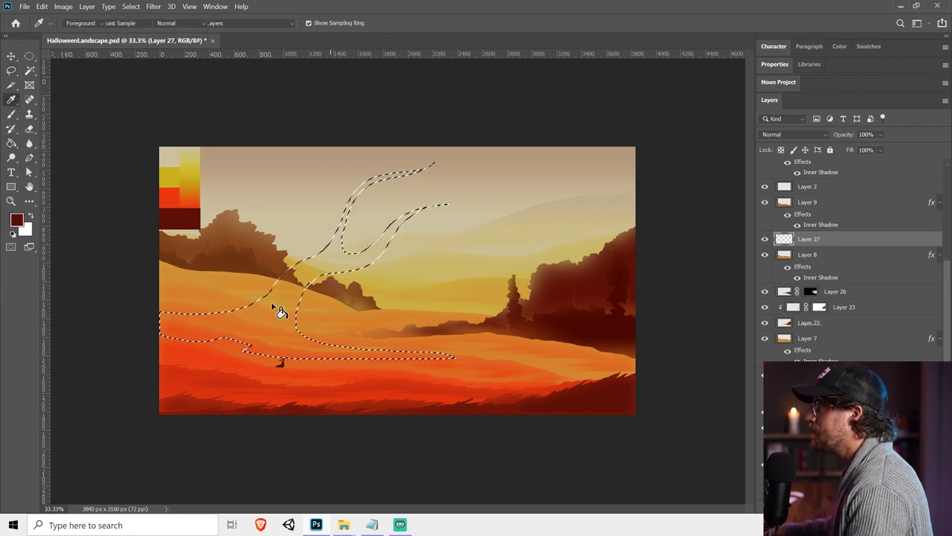
click(280, 312)
key(ctrl+d)
key(v)
drag(312, 258, 314, 265)
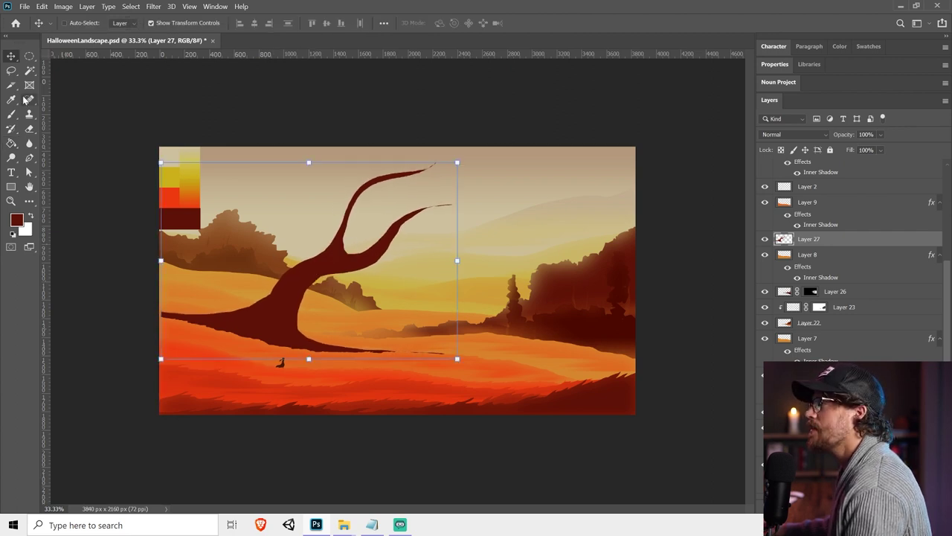
Lasso and delete part of the upper branch to thin it, and fill the left root dark red out to the canvas edge
key(l)
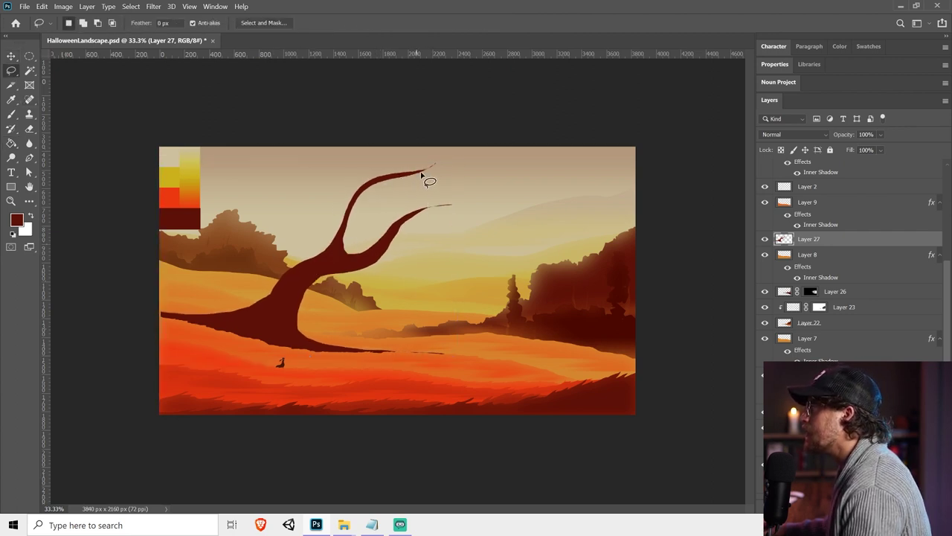
mouse_move(427, 169)
mouse_down()
mouse_move(364, 186)
mouse_move(352, 226)
mouse_move(445, 173)
mouse_move(409, 187)
mouse_up()
key(Delete)
key(ctrl+d)
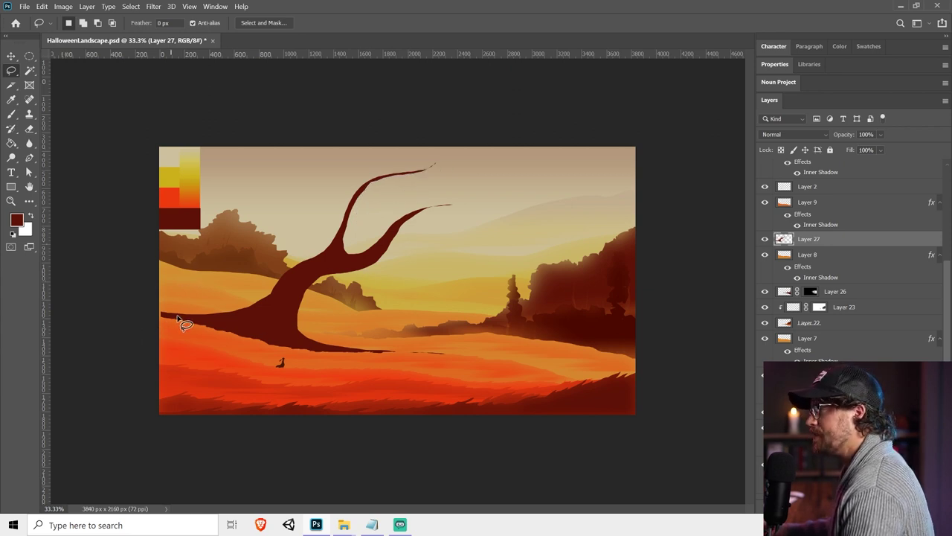
key(g)
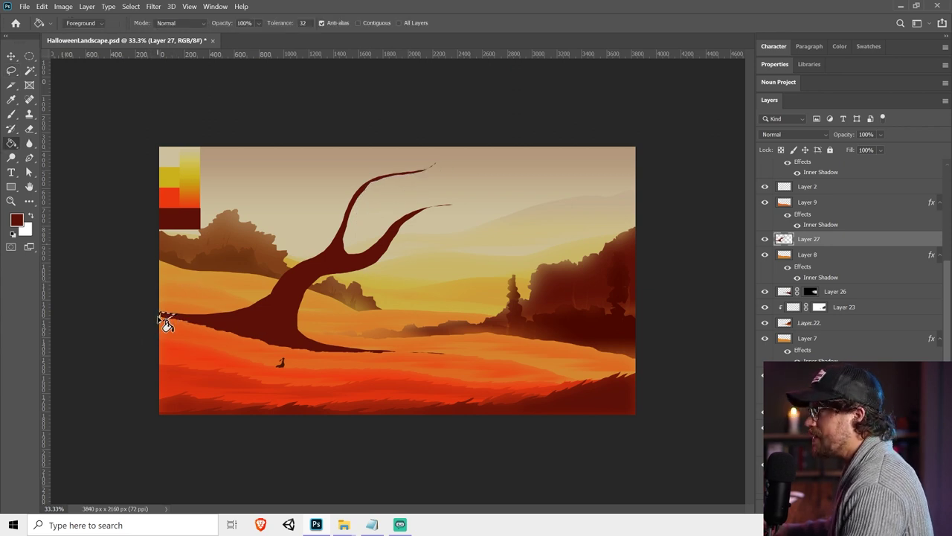
click(169, 323)
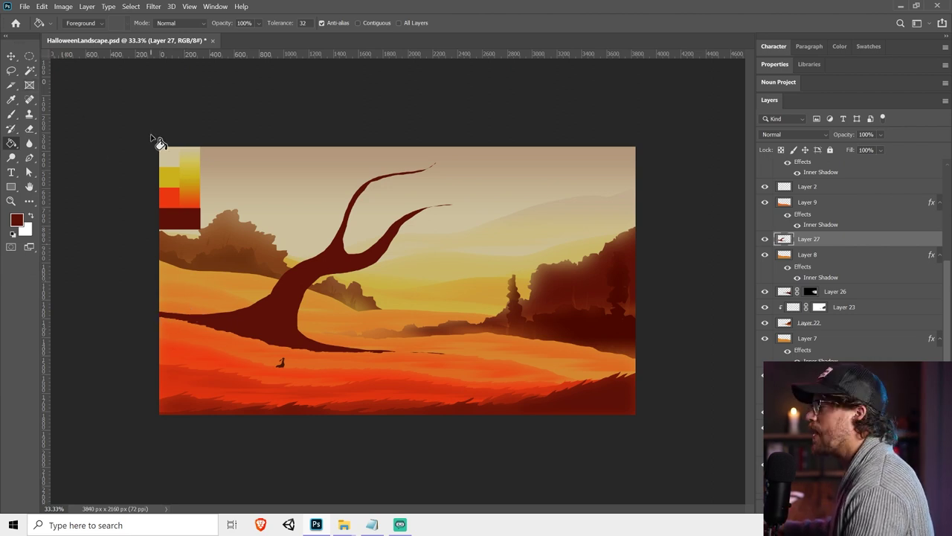
Move the bare tree slightly lower so its roots tuck behind the front hill, and apply the transform
click(12, 57)
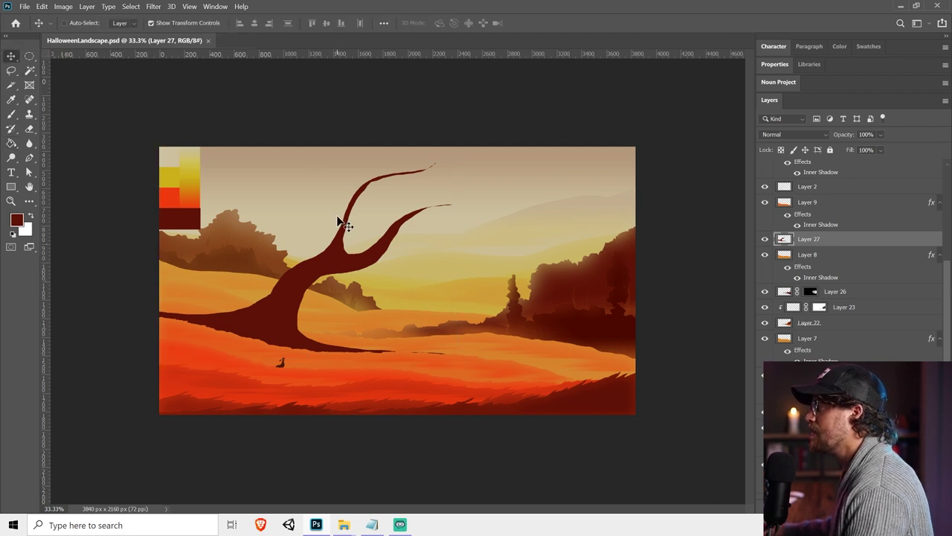
mouse_move(337, 217)
mouse_down()
mouse_move(344, 205)
mouse_move(337, 219)
mouse_up()
drag(467, 165, 469, 161)
key(Return)
key(Return)
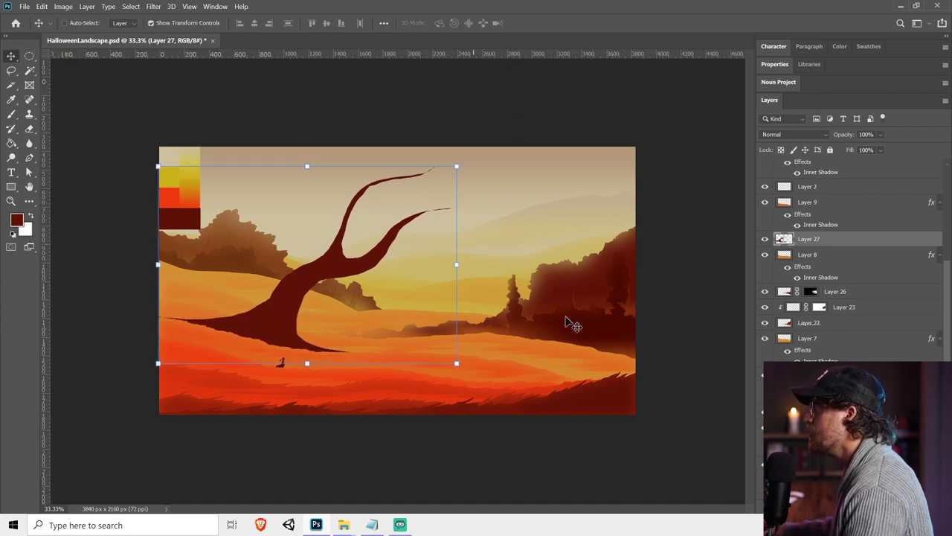
Lasso along the underside of the lower branch, delete the selected part to thin it, and deselect
click(16, 70)
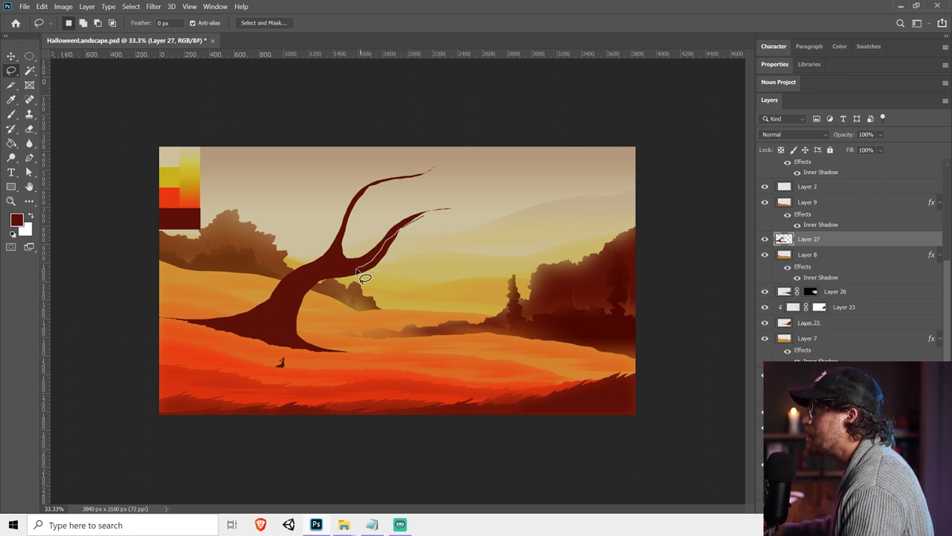
mouse_move(360, 272)
mouse_down()
mouse_move(315, 285)
mouse_move(347, 315)
mouse_move(385, 255)
mouse_up()
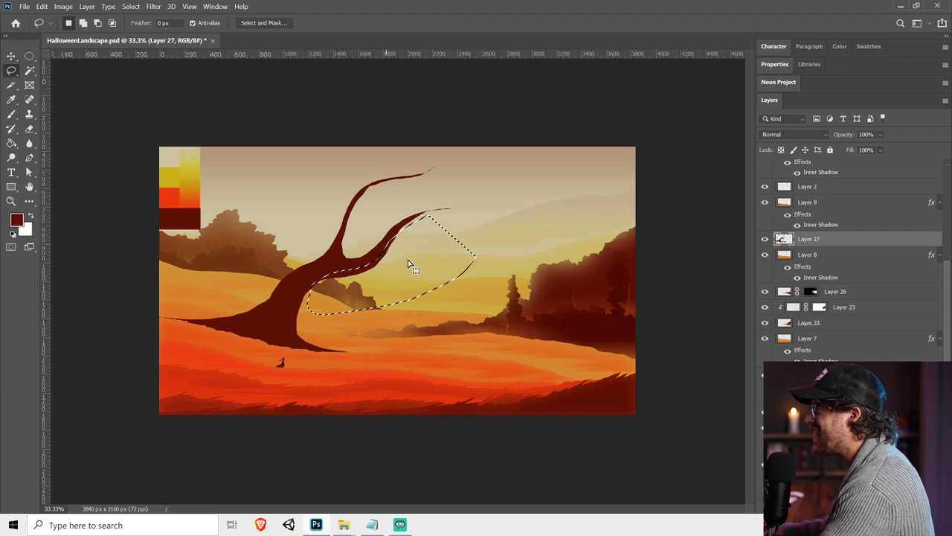
key(ctrl+d)
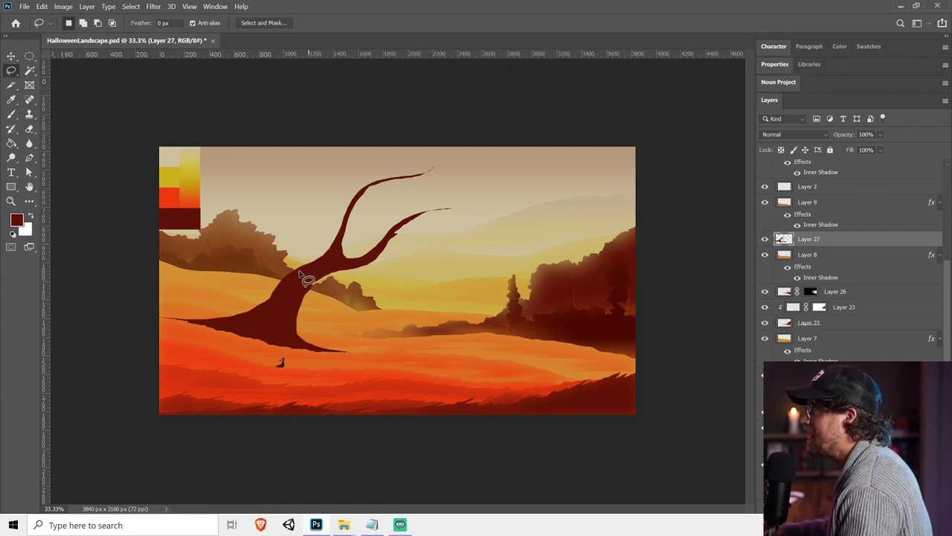
Lasso a third curved branch rising from the upper-left side of the tree trunk, fill it with the dark red, and deselect
mouse_move(281, 288)
mouse_down()
mouse_move(312, 253)
mouse_move(343, 167)
mouse_move(328, 207)
mouse_up()
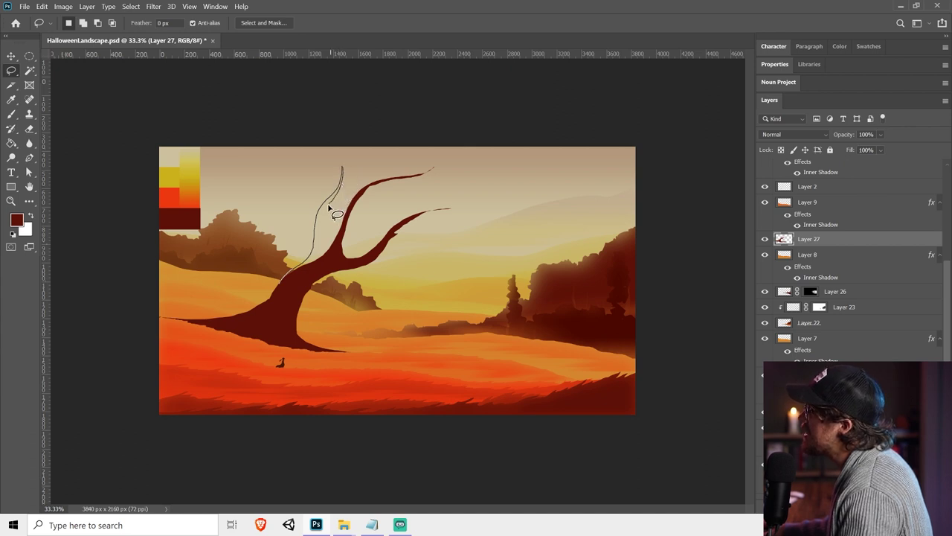
mouse_move(331, 259)
mouse_down()
mouse_move(324, 272)
mouse_move(321, 237)
mouse_move(321, 268)
mouse_up()
key(f)
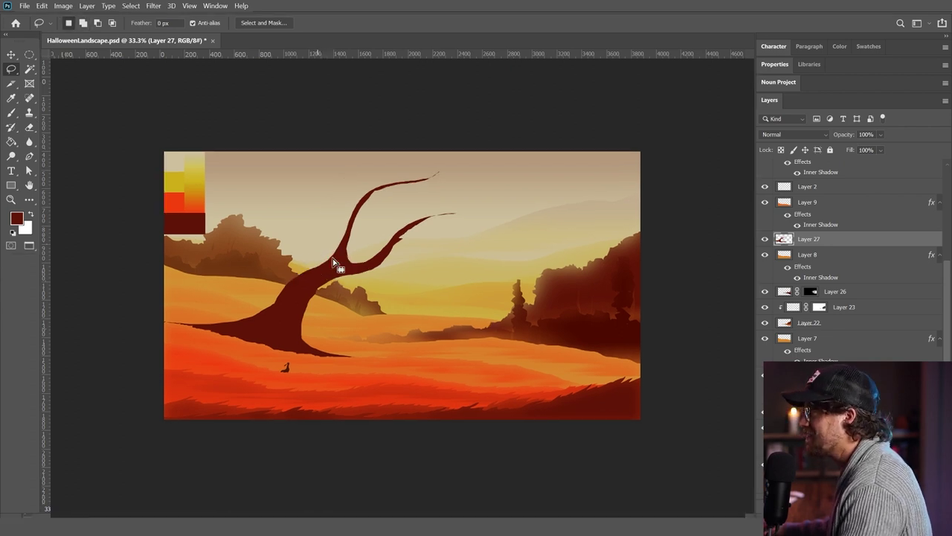
key(g)
key(alt+BackSpace)
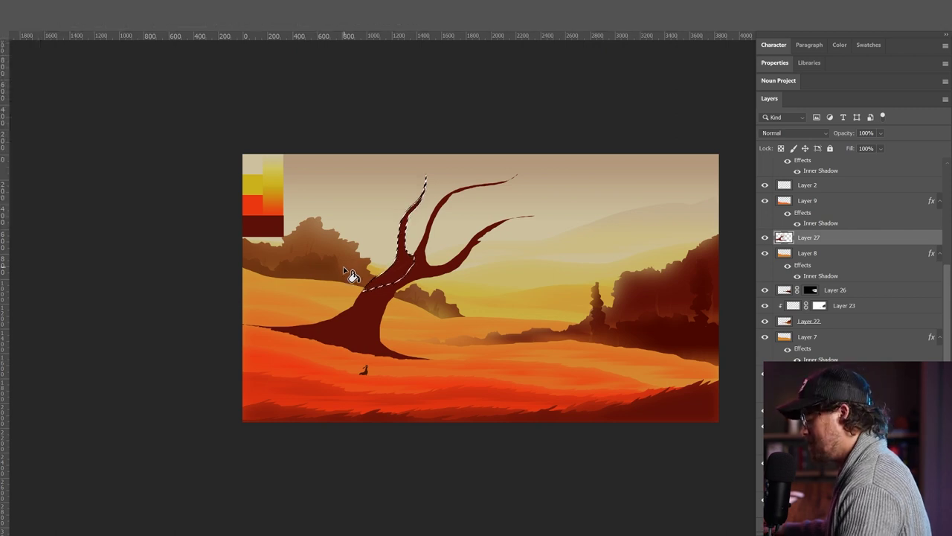
key(f)
key(f)
key(ctrl+d)
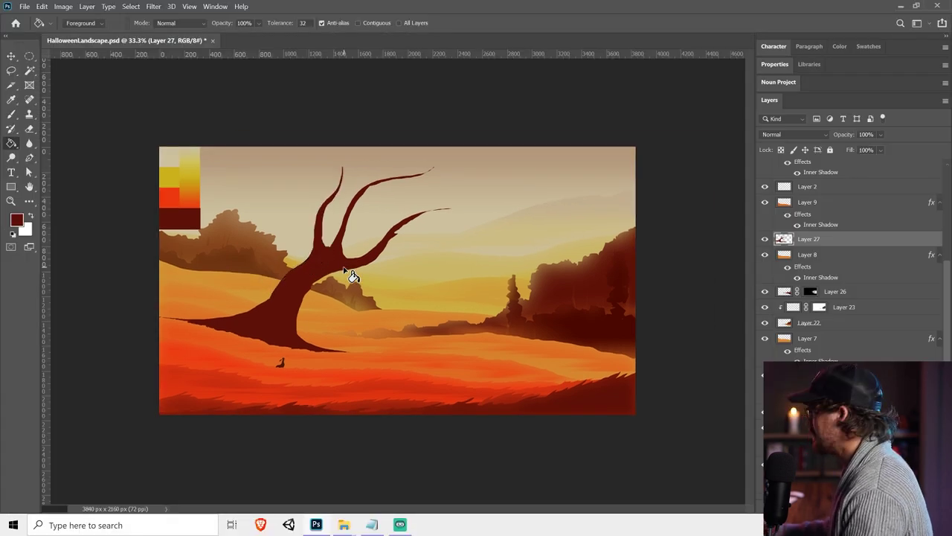
key(ctrl+plus)
key(ctrl+shift+d)
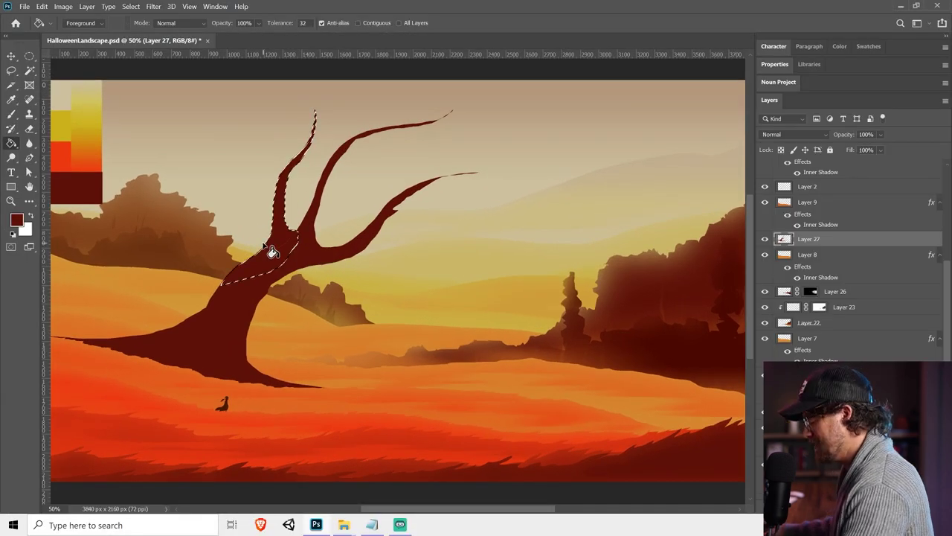
click(279, 257)
key(ctrl+d)
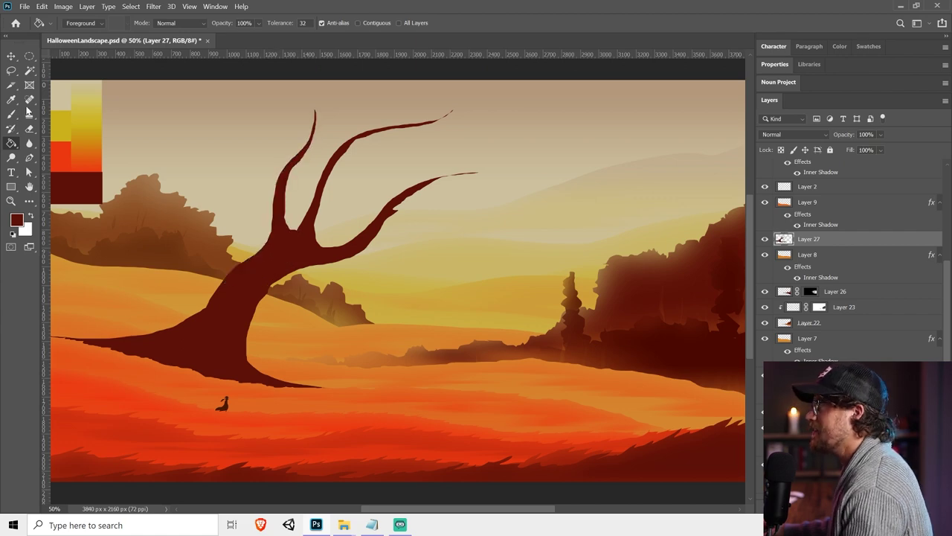
Lasso the notch between the two left branches, fill it dark red to round off the fork, and deselect
click(12, 72)
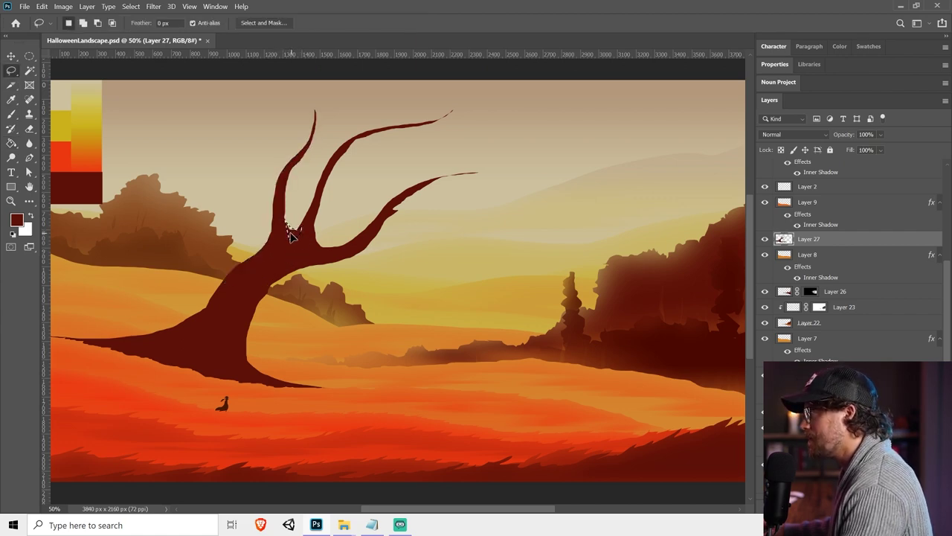
drag(291, 233, 297, 229)
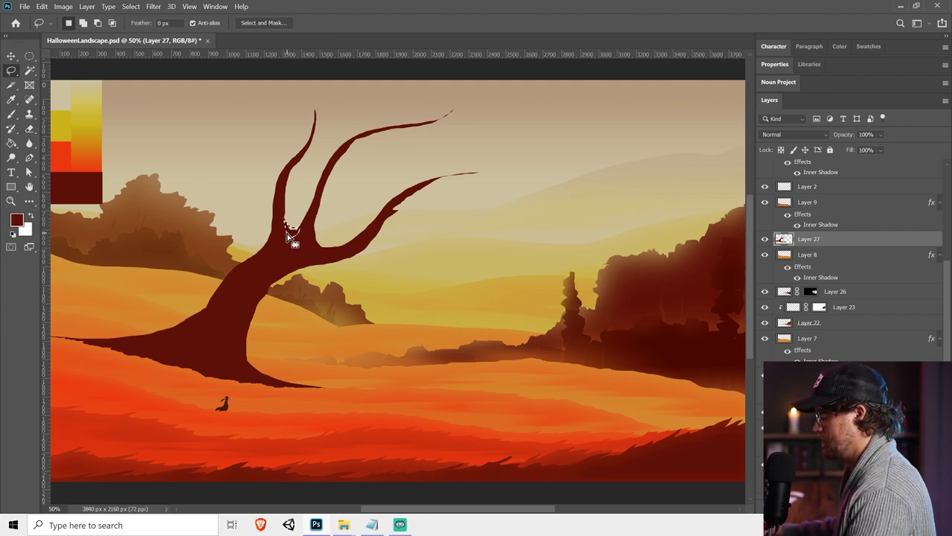
key(g)
click(294, 235)
key(ctrl+d)
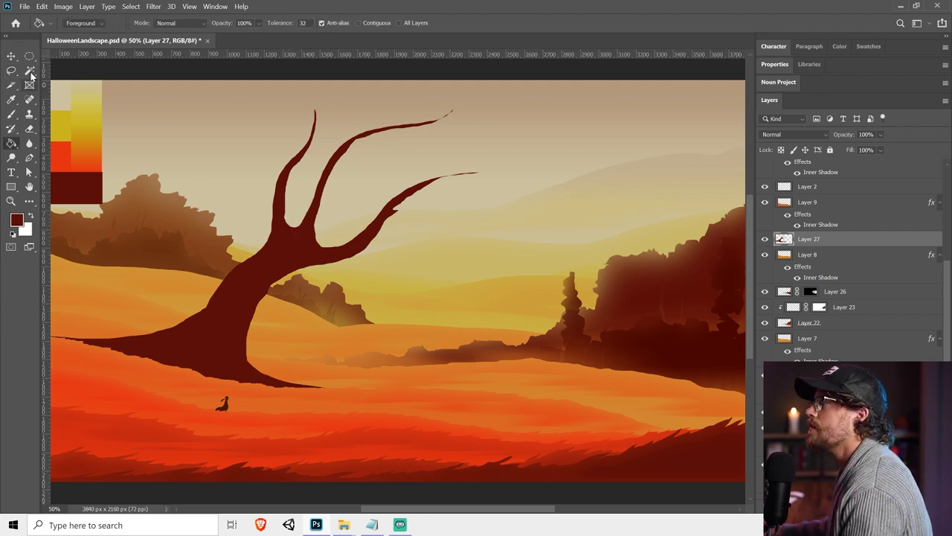
Lasso and delete two small round holes and one slanted elongated hole in the trunk just below the branch forks, then deselect
key(l)
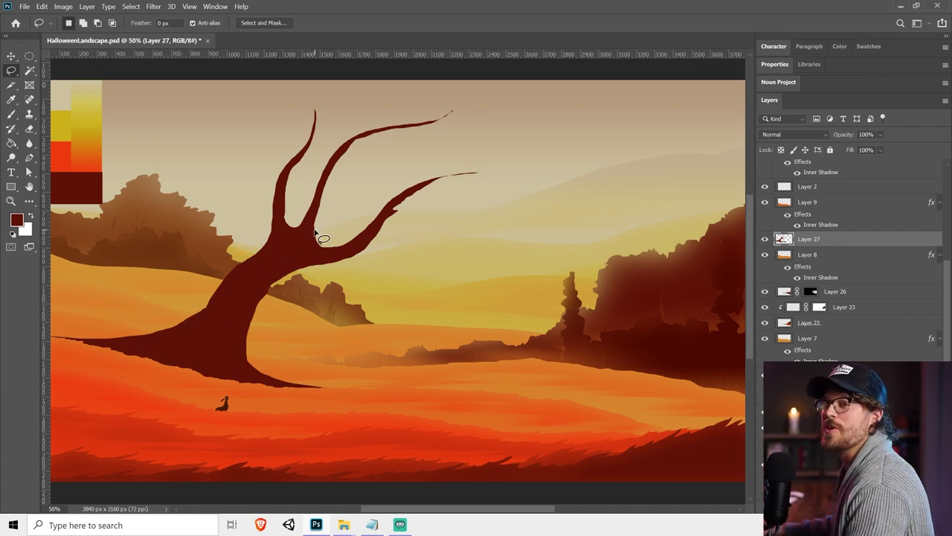
drag(383, 217, 346, 246)
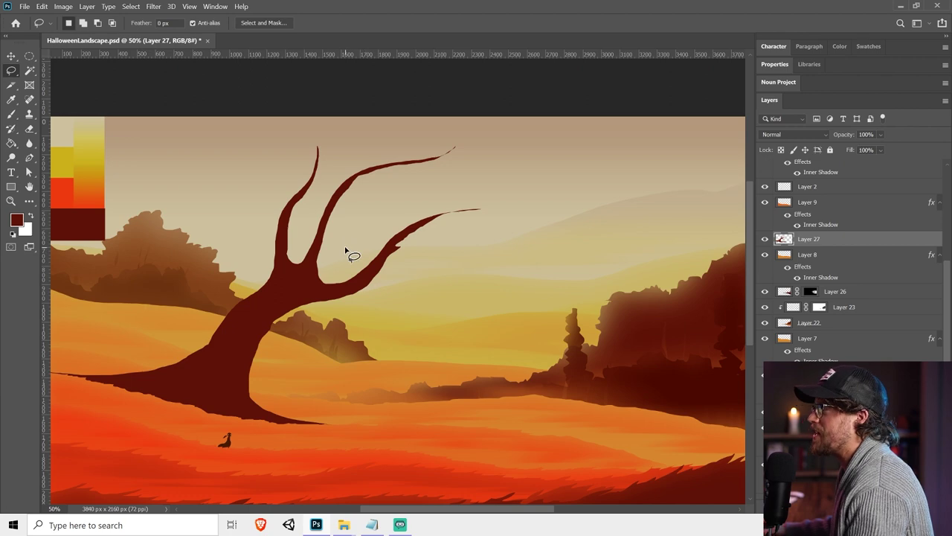
key(ctrl+minus)
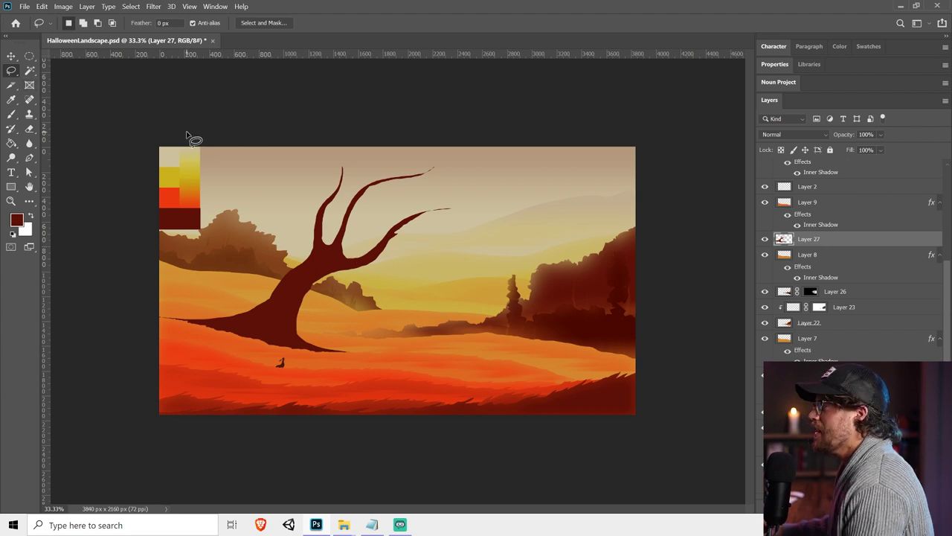
key(ctrl+plus)
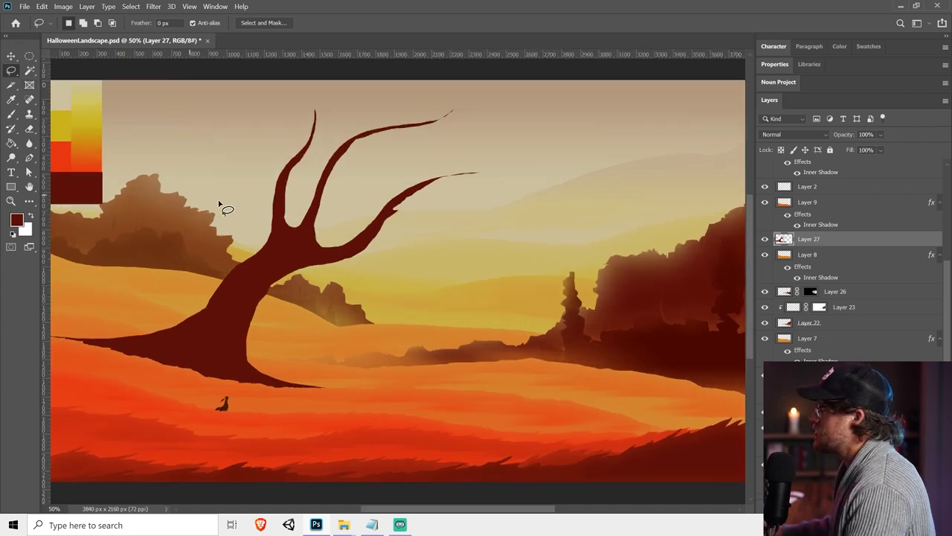
mouse_move(301, 245)
mouse_down()
mouse_move(312, 248)
mouse_move(316, 266)
mouse_move(275, 248)
mouse_move(283, 242)
mouse_up()
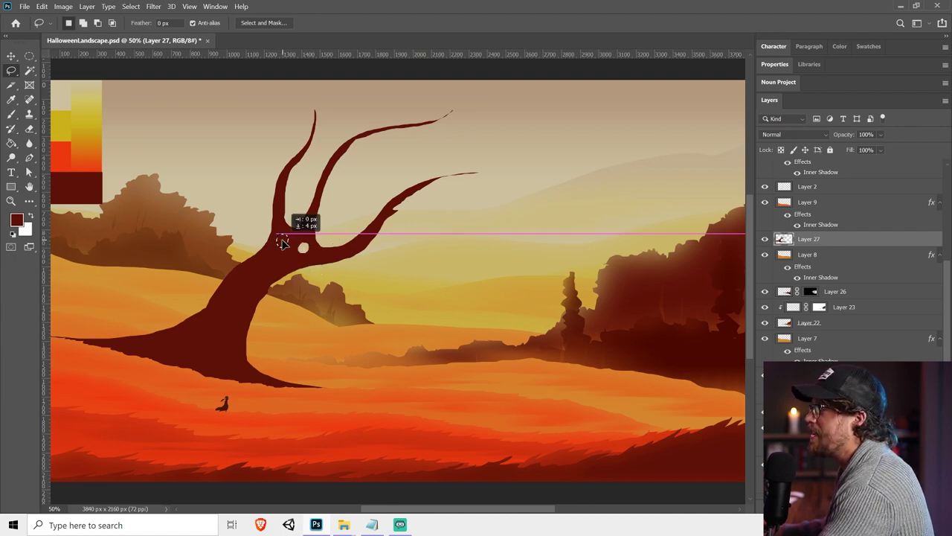
key(Delete)
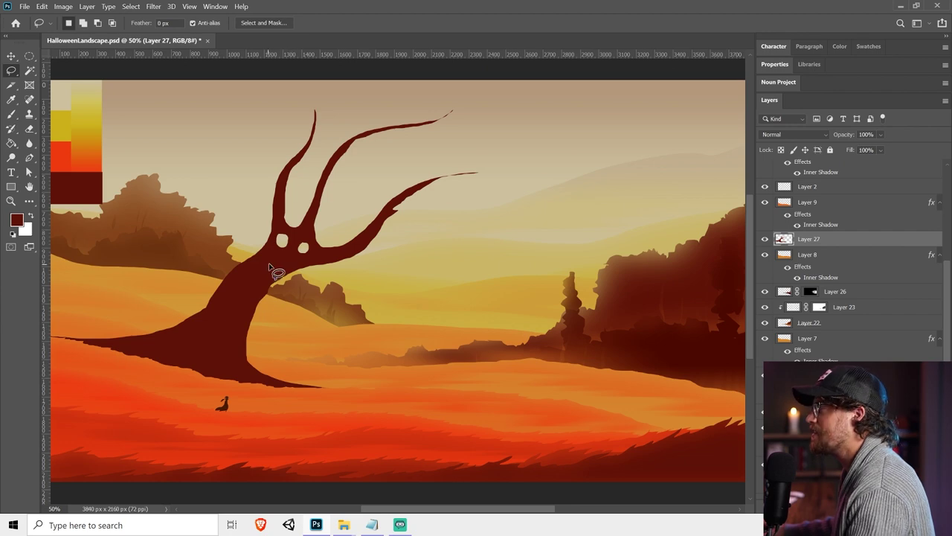
drag(267, 269, 276, 255)
key(ctrl+BackSpace)
key(ctrl+d)
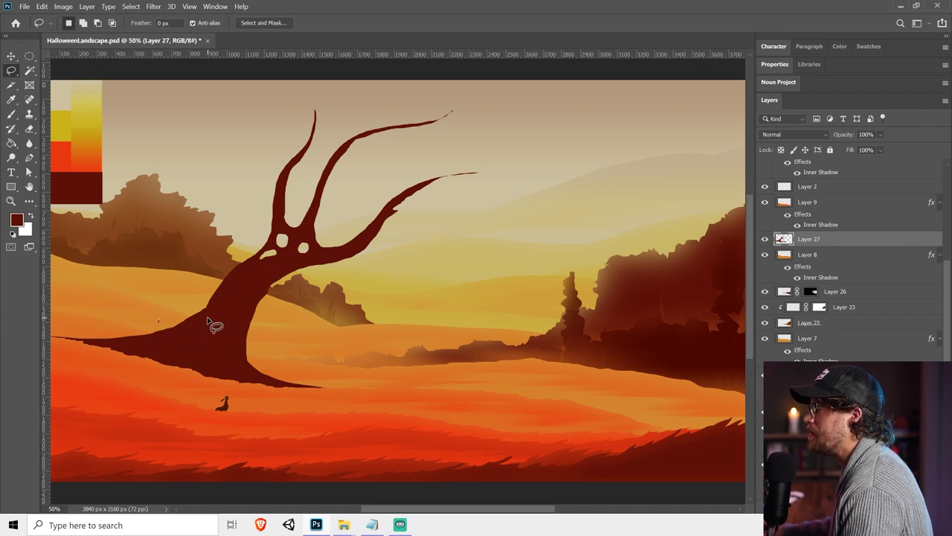
Create a new layer directly beneath the bare tree layer and lasso a tall curved back branch rising from behind the trunk holes
key(ctrl+minus)
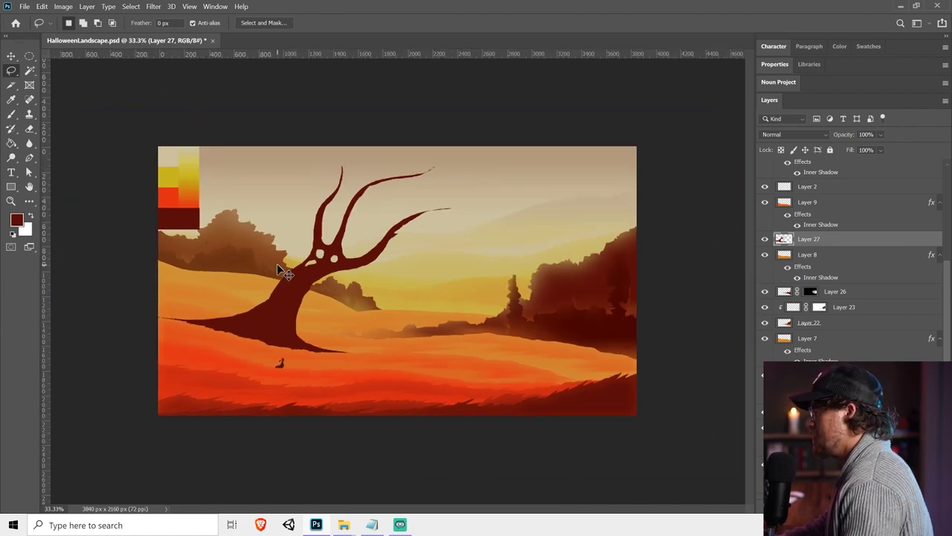
key(ctrl+plus)
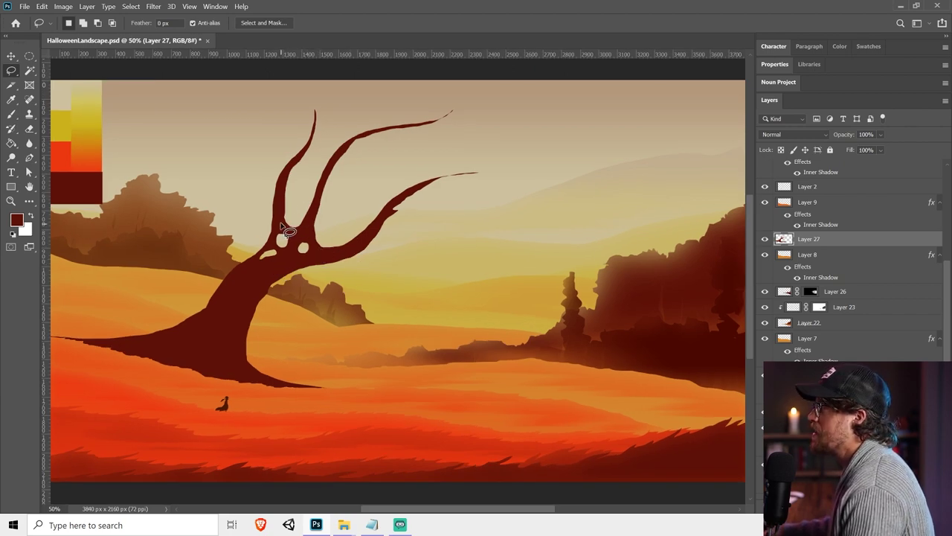
click(844, 266)
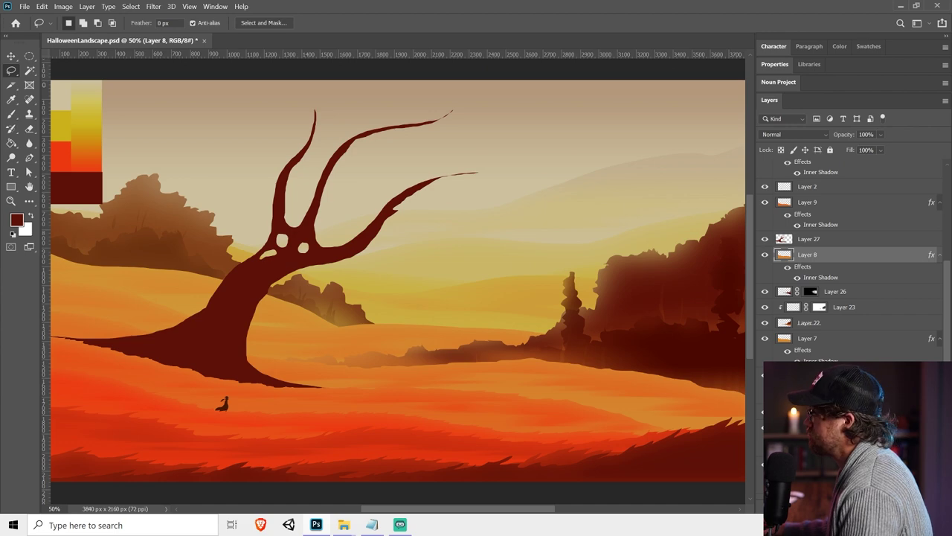
click(914, 508)
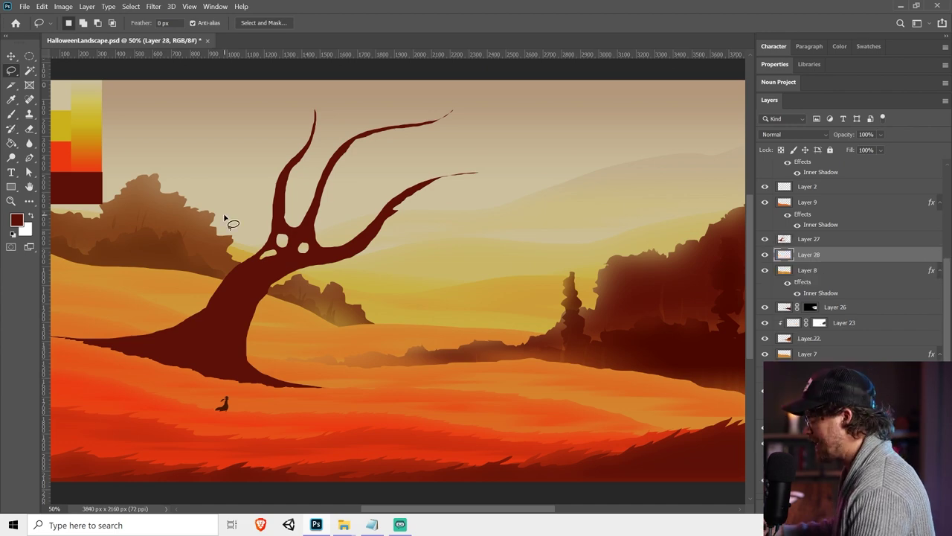
key(ctrl+minus)
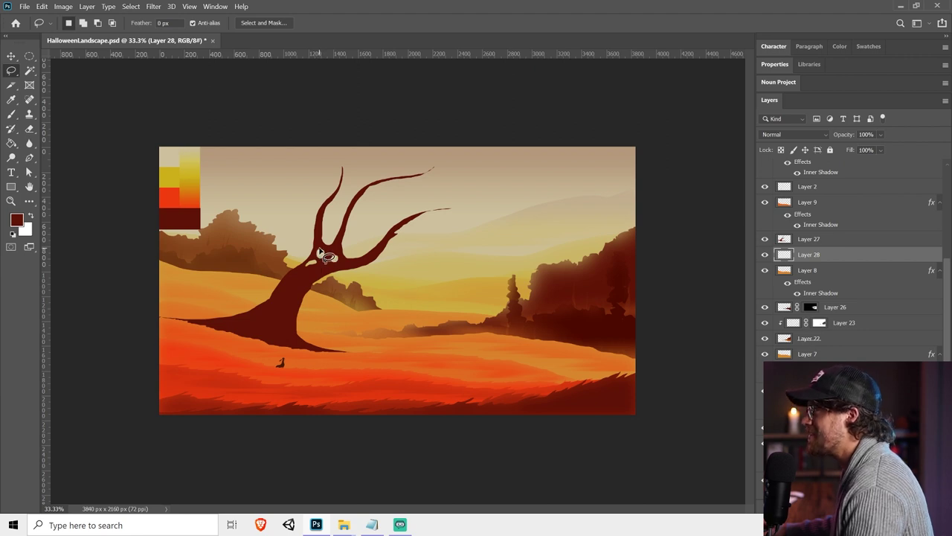
mouse_move(321, 251)
mouse_down()
mouse_move(346, 247)
mouse_move(386, 211)
mouse_move(400, 158)
mouse_up()
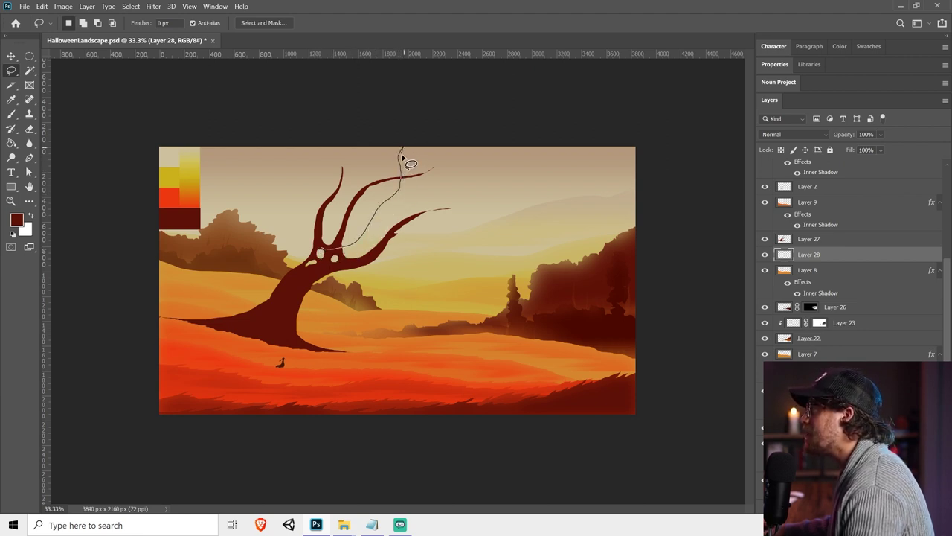
mouse_move(410, 195)
mouse_down()
mouse_move(364, 249)
mouse_move(326, 251)
mouse_up()
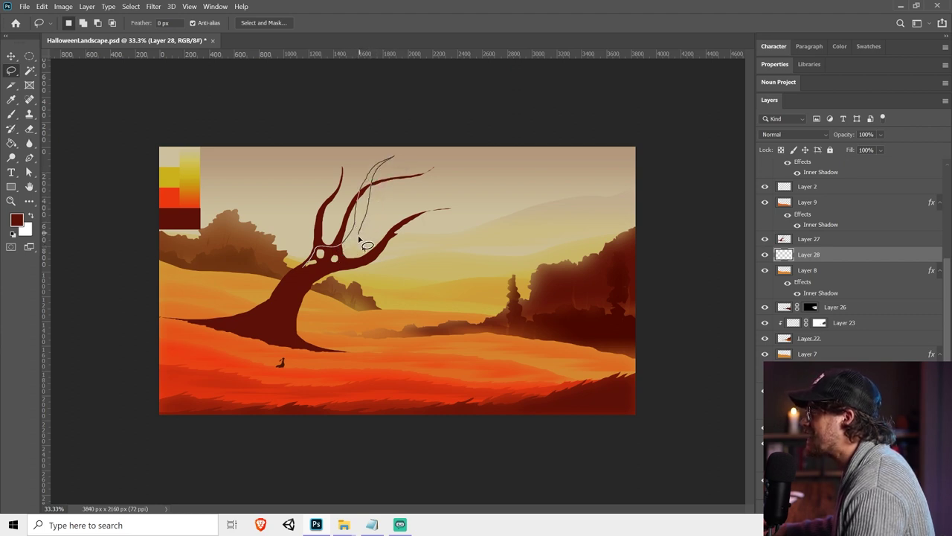
drag(356, 266, 351, 260)
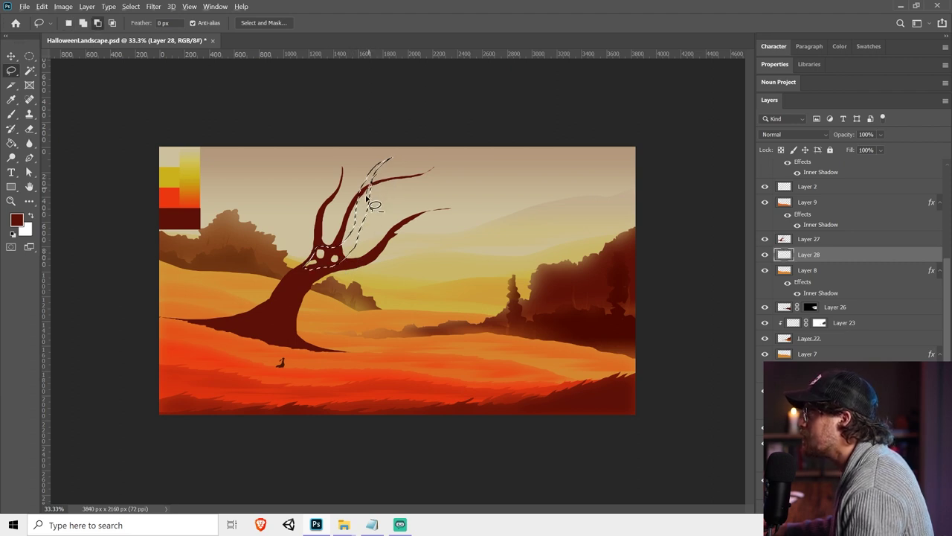
drag(360, 227, 396, 167)
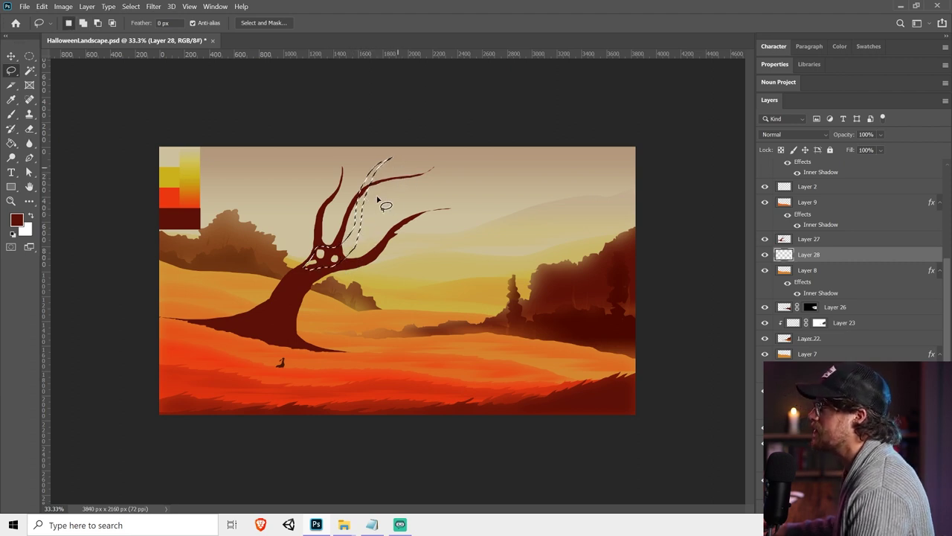
Fill the back branch selection with the dark red sampled from the trunk and clear the selection
key(g)
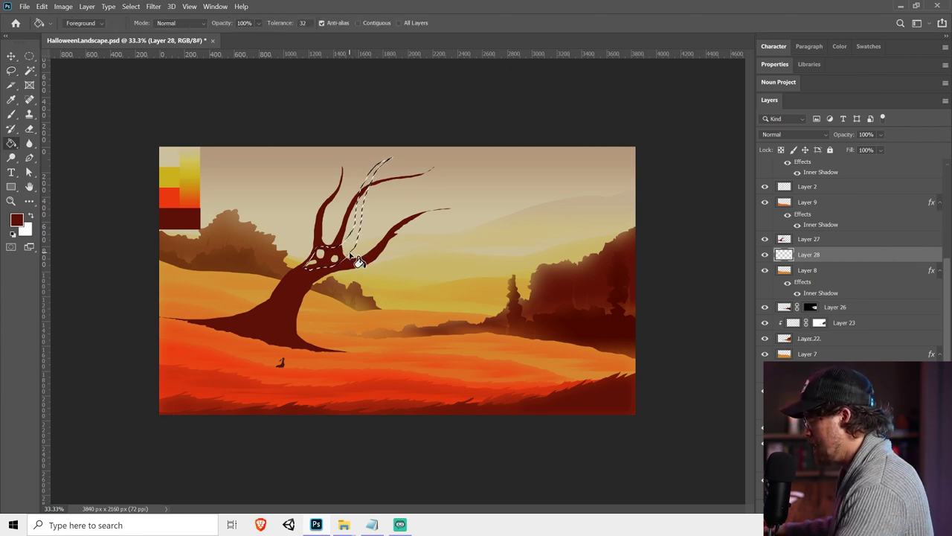
alt+click(305, 284)
click(322, 260)
key(ctrl+d)
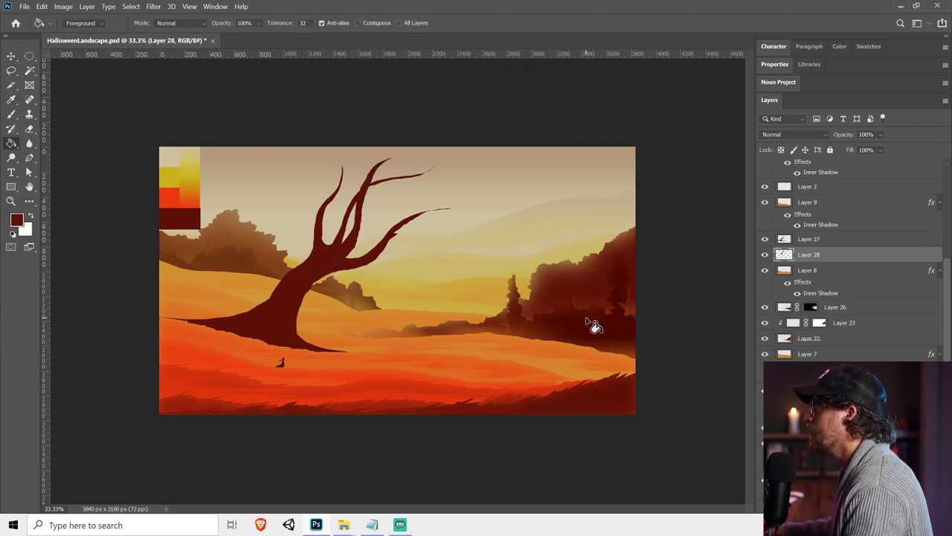
Give the back branch layer a Color Overlay in the pale sky color sampled beside the tree, lower its opacity, and save the document
key(v)
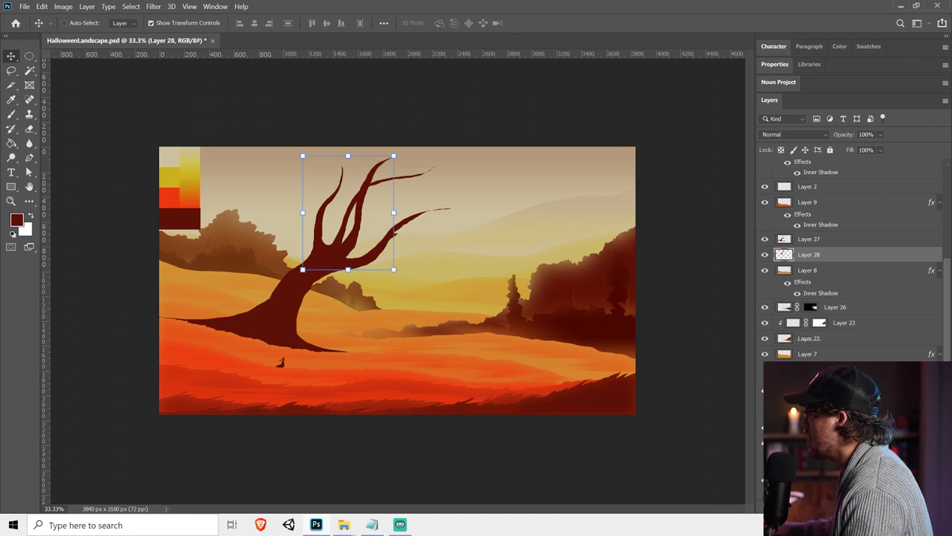
click(784, 280)
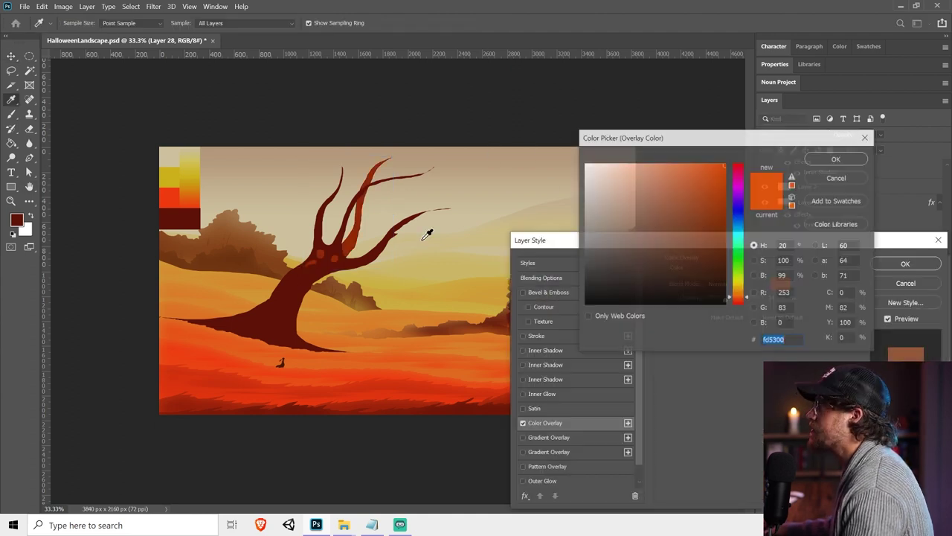
click(389, 209)
click(837, 158)
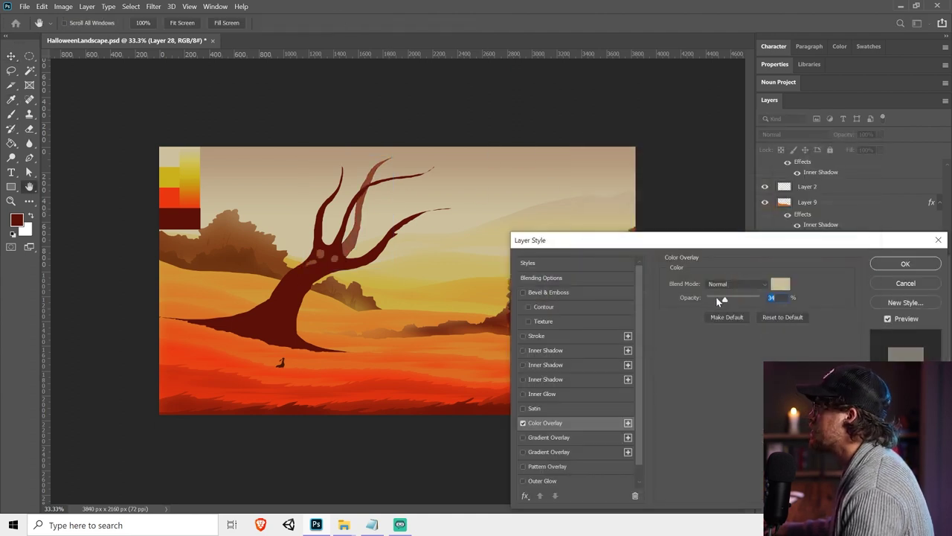
drag(716, 296, 719, 301)
click(884, 264)
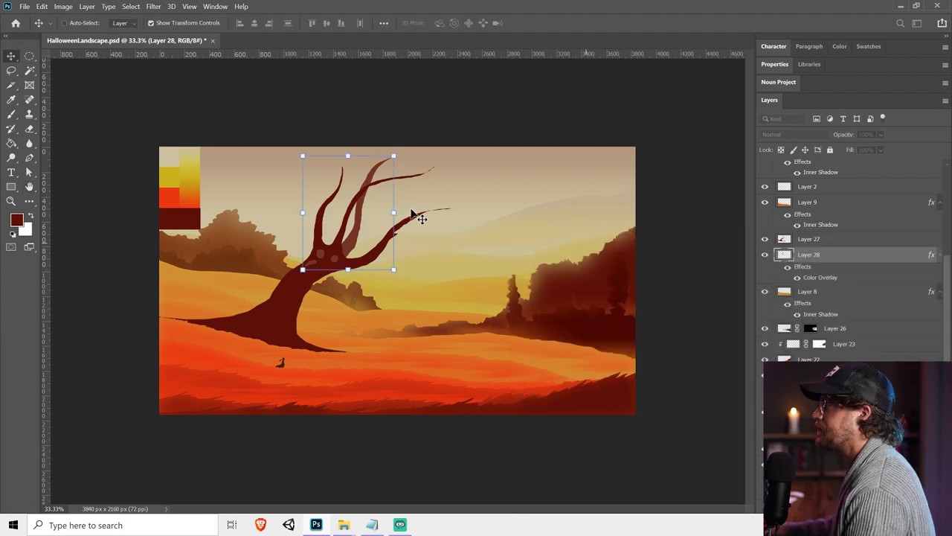
key(ctrl+s)
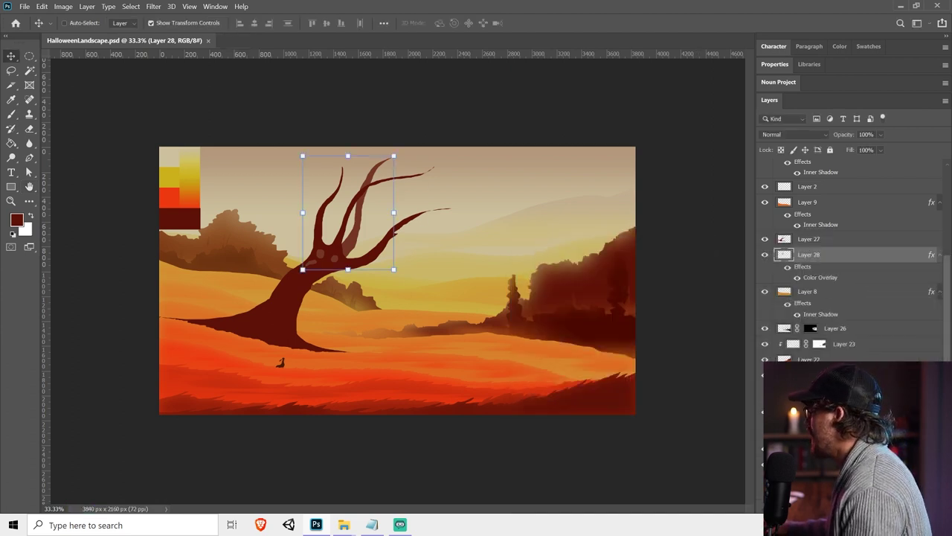
Add an empty layer above Layer 28, and rasterize Layer 28's layer style
key(ctrl+shift+alt+n)
click(12, 73)
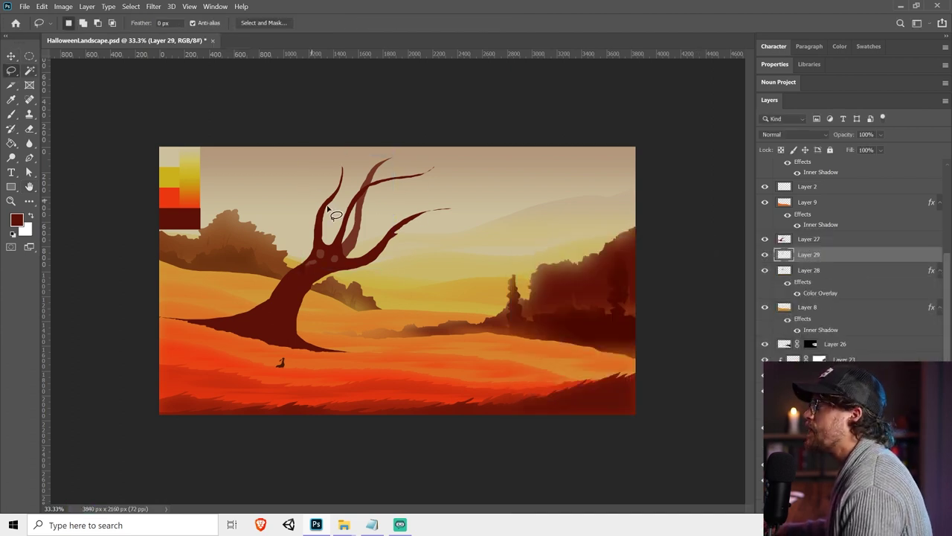
click(818, 273)
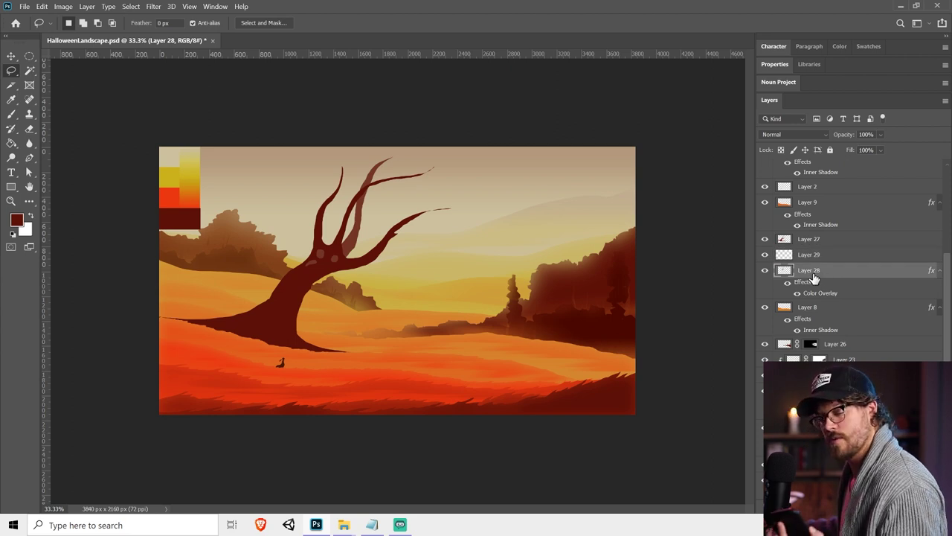
right_click(812, 274)
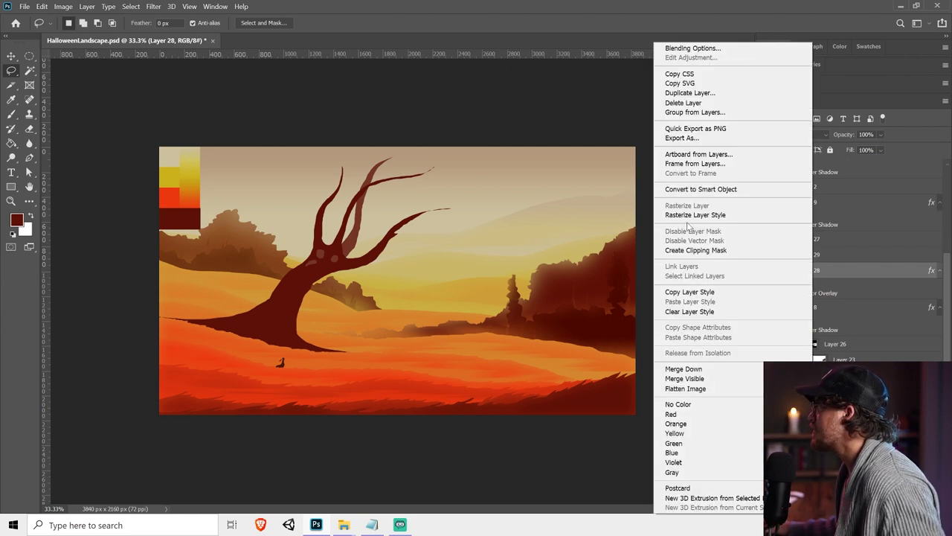
click(695, 215)
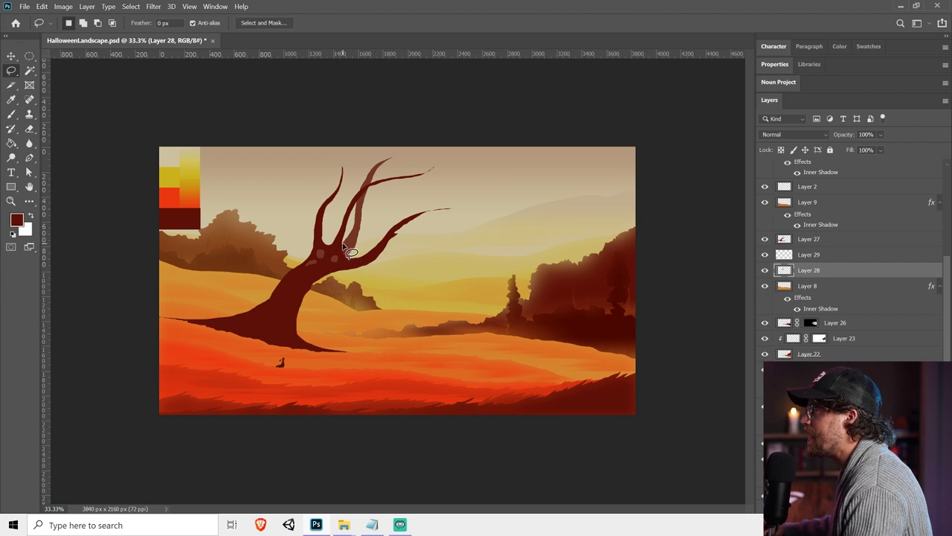
Try filling a lassoed curved branch rising from the trunk's left fork with dark red on Layer 28
mouse_move(346, 250)
mouse_down()
mouse_move(340, 221)
mouse_move(331, 238)
mouse_up()
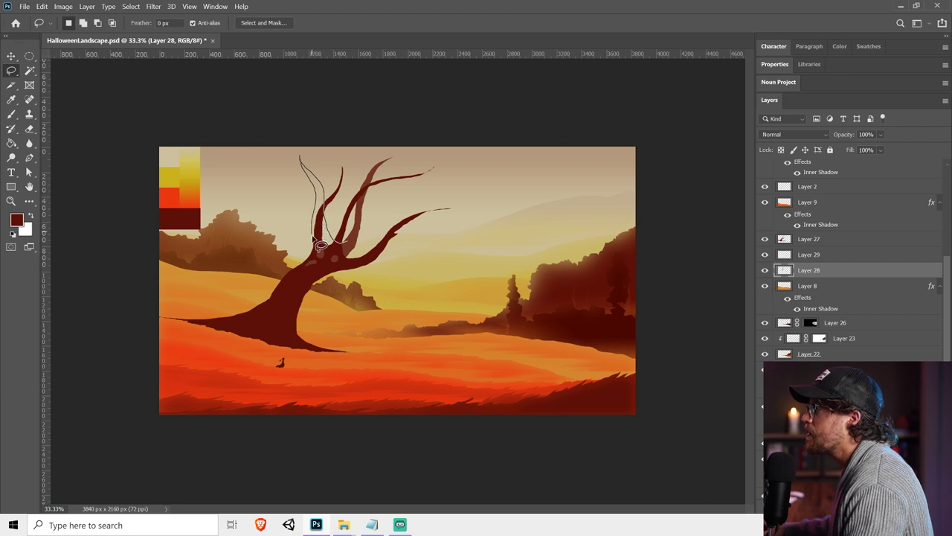
drag(320, 245, 309, 277)
key(g)
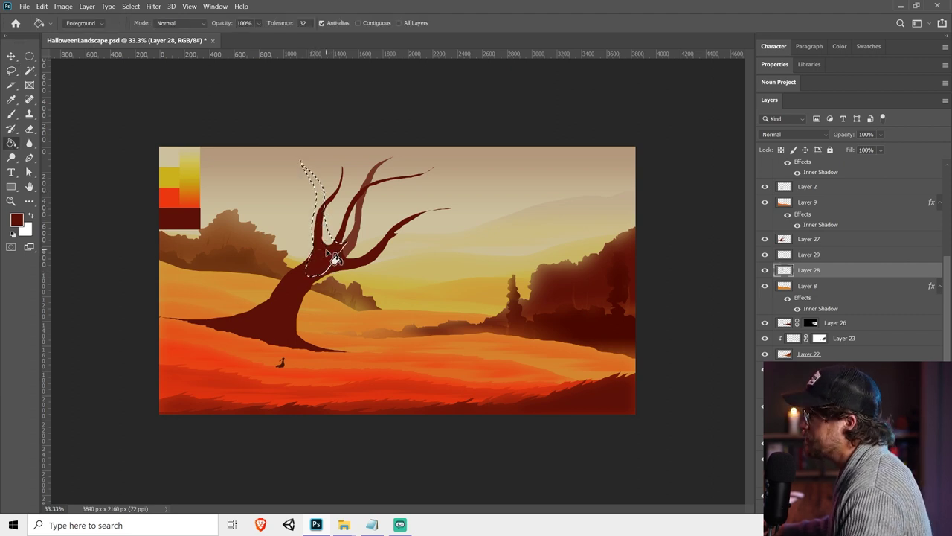
click(333, 248)
key(ctrl+z)
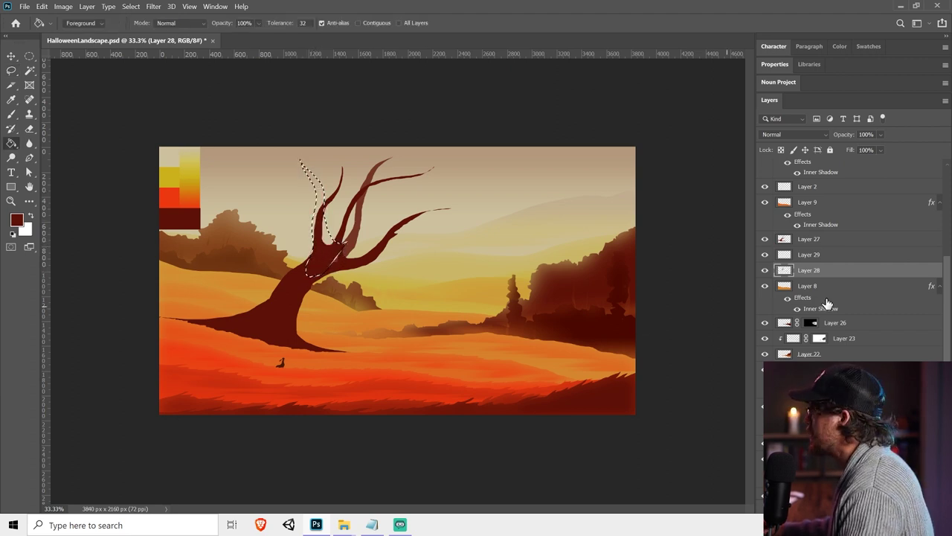
Sample the lighter brownish red of the background branch as the foreground colour for the Paint Bucket
key(i)
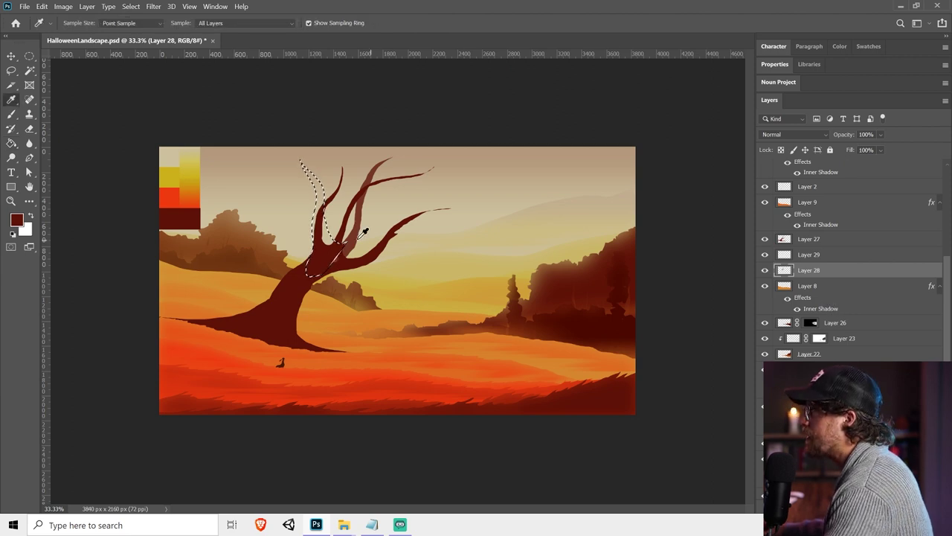
click(334, 213)
key(g)
Try filling the lassoed left branch with the lighter brownish red and transforming it
click(334, 253)
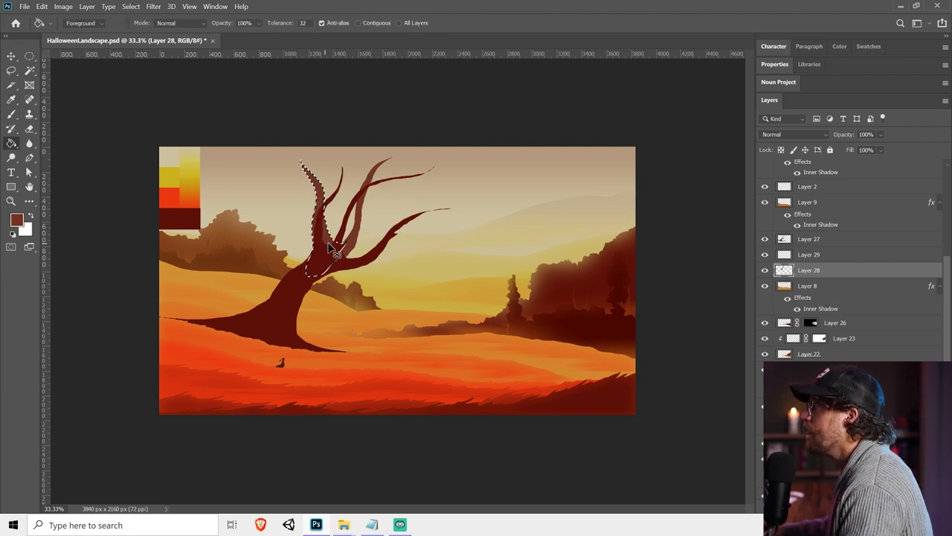
key(ctrl+d)
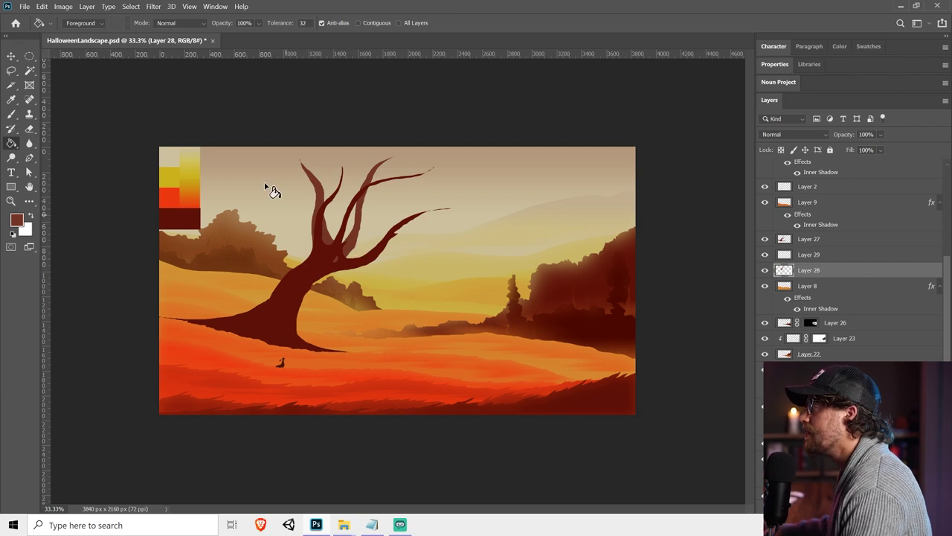
key(v)
drag(394, 155, 388, 163)
key(ctrl+z)
key(Escape)
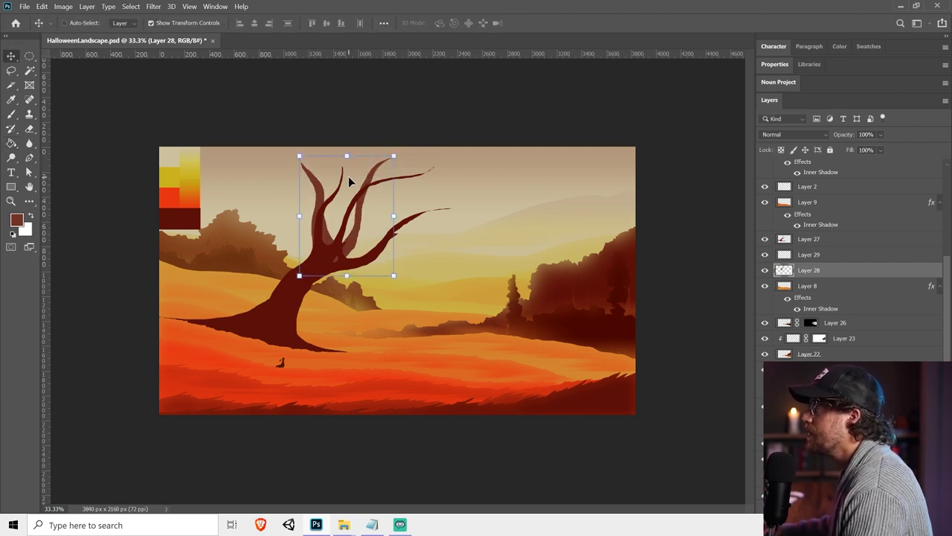
key(ctrl+z)
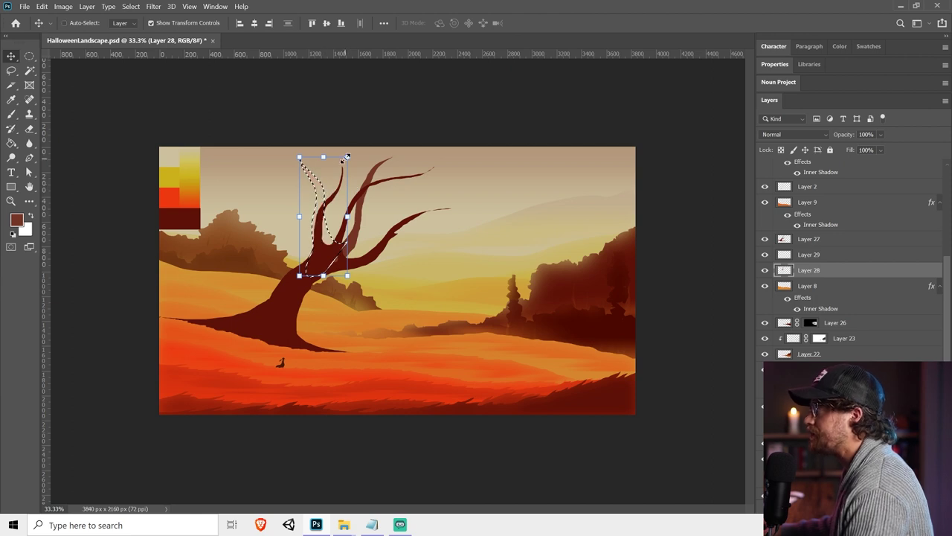
drag(348, 157, 340, 176)
key(ctrl+z)
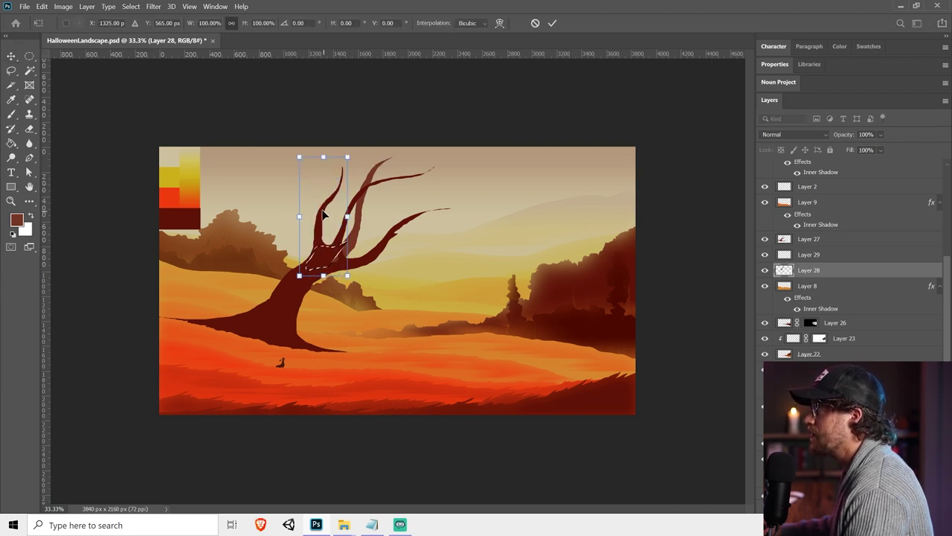
Lasso a short pointed branch between the left and middle limbs and fill it with the lighter brownish red
click(11, 70)
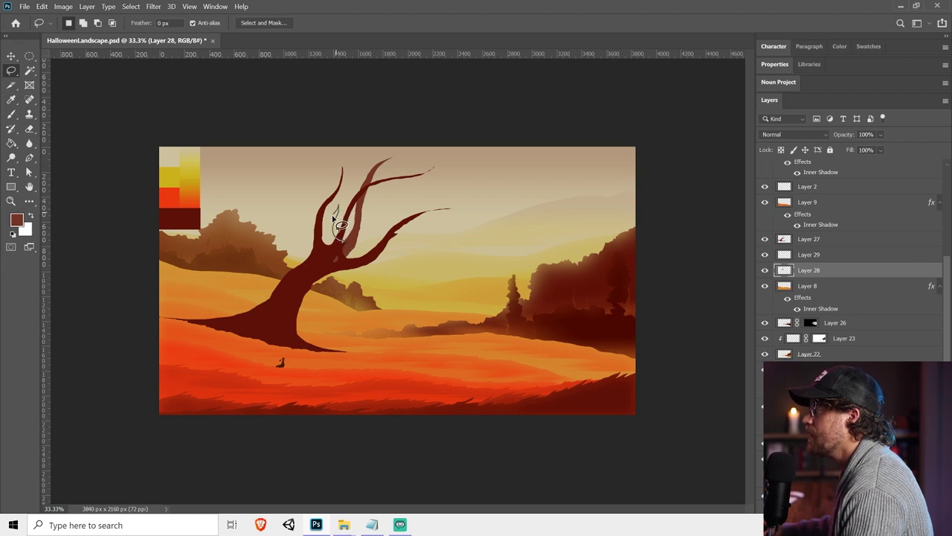
drag(334, 257, 345, 243)
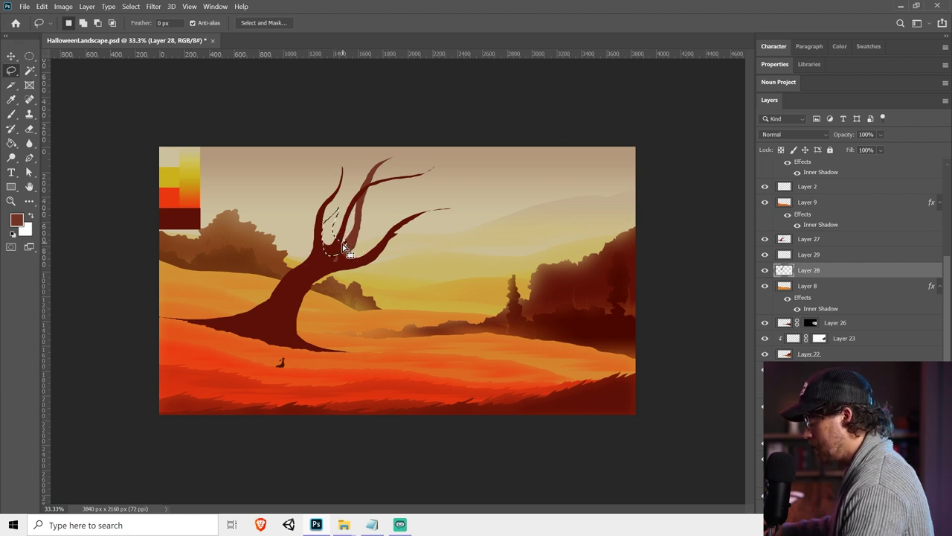
key(alt+BackSpace)
key(ctrl+d)
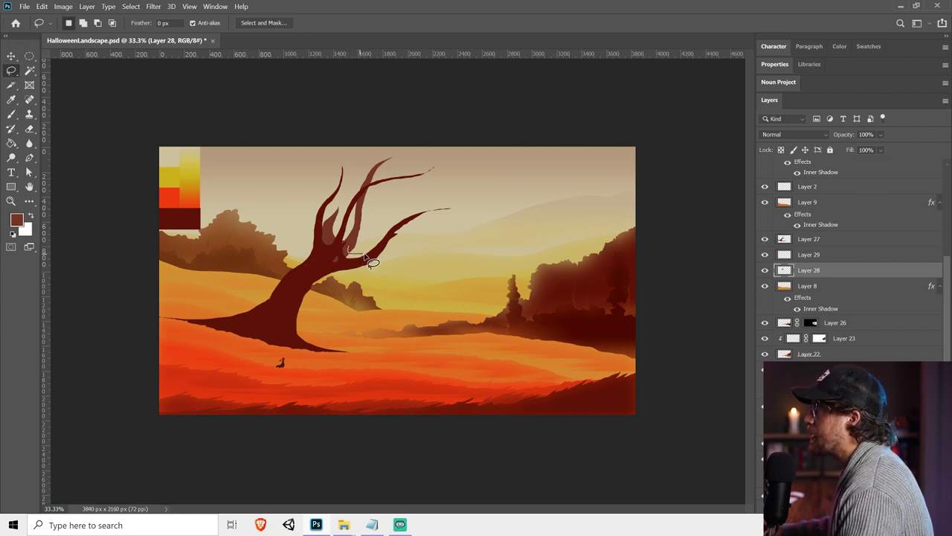
Lasso a small shape at the base of the lower right limb and fill it with the lighter brownish red
mouse_move(373, 269)
mouse_down()
mouse_move(337, 272)
mouse_move(338, 253)
mouse_move(371, 259)
mouse_up()
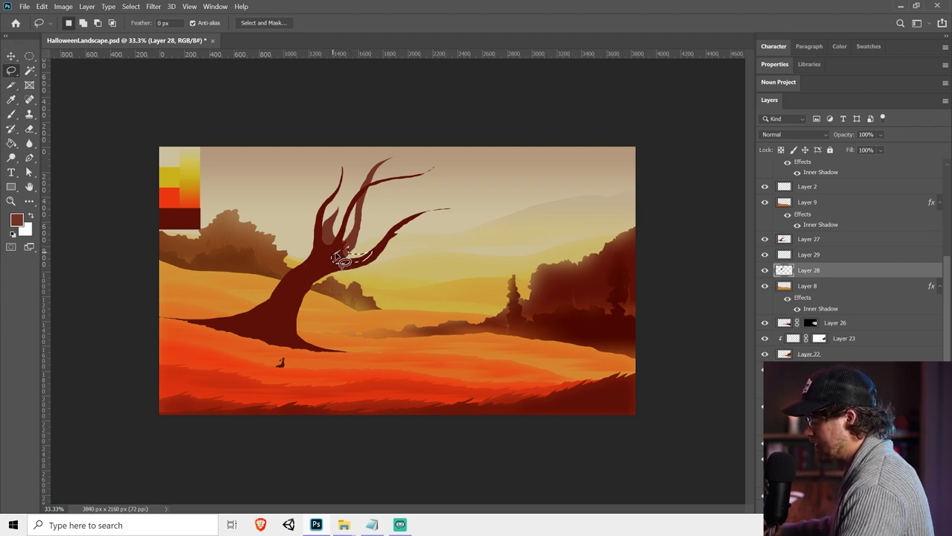
key(g)
click(363, 265)
key(ctrl+d)
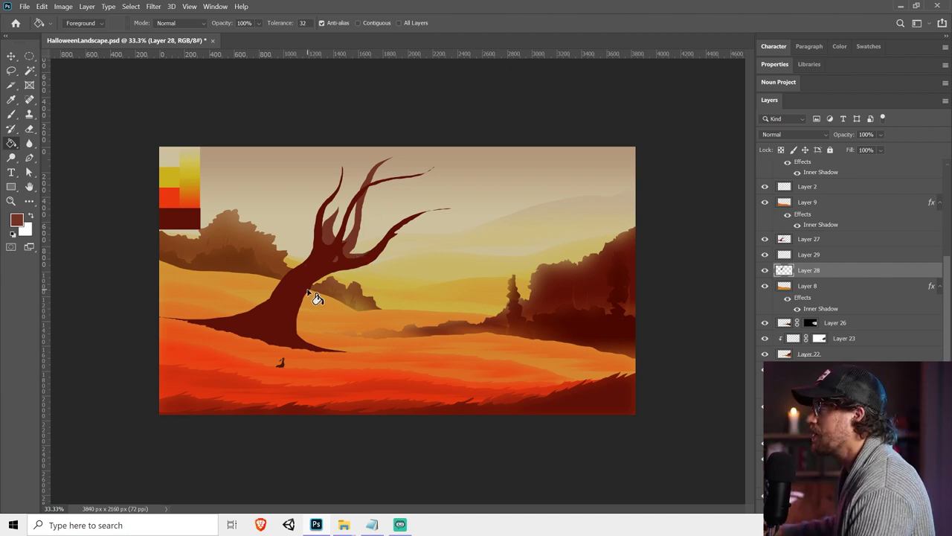
Merge Layer 27, Layer 29 and Layer 28 into a single tree layer
key(v)
click(273, 326)
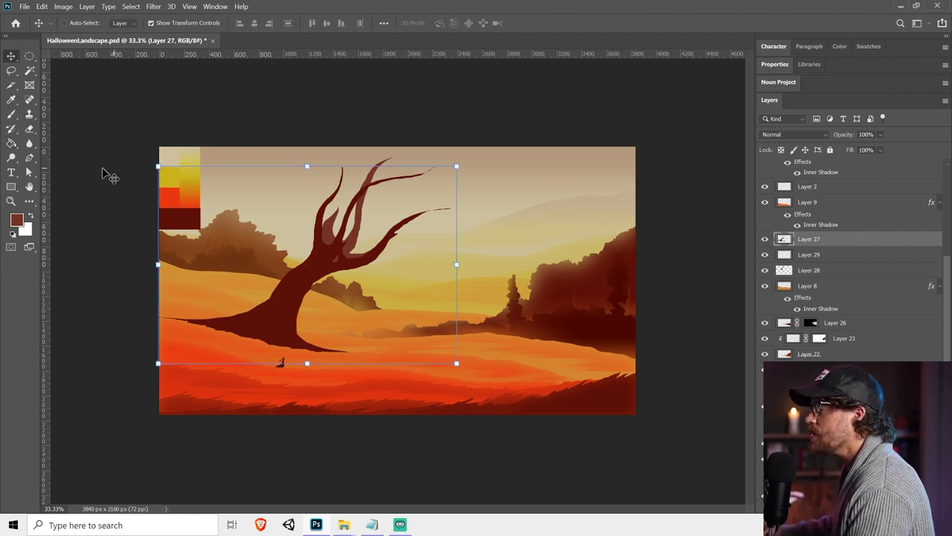
click(11, 70)
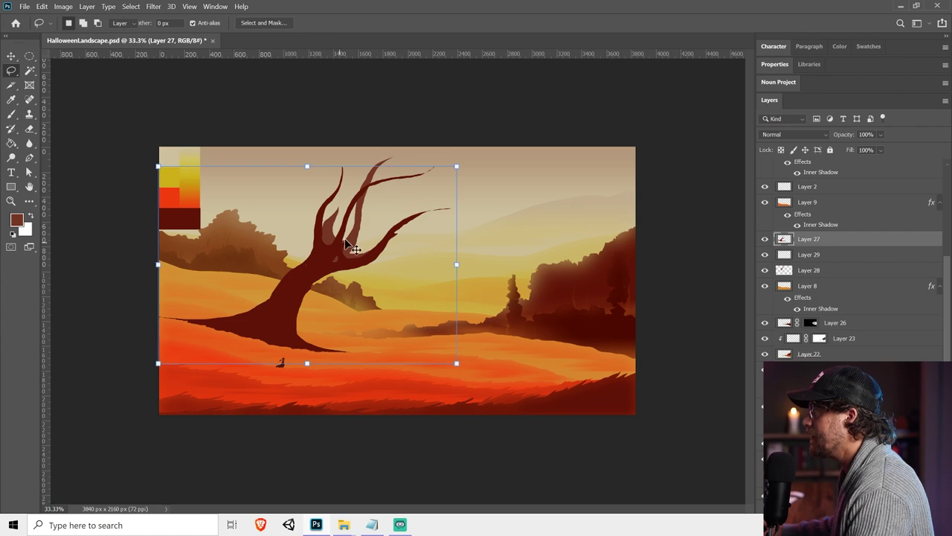
ctrl+click(835, 270)
right_click(836, 271)
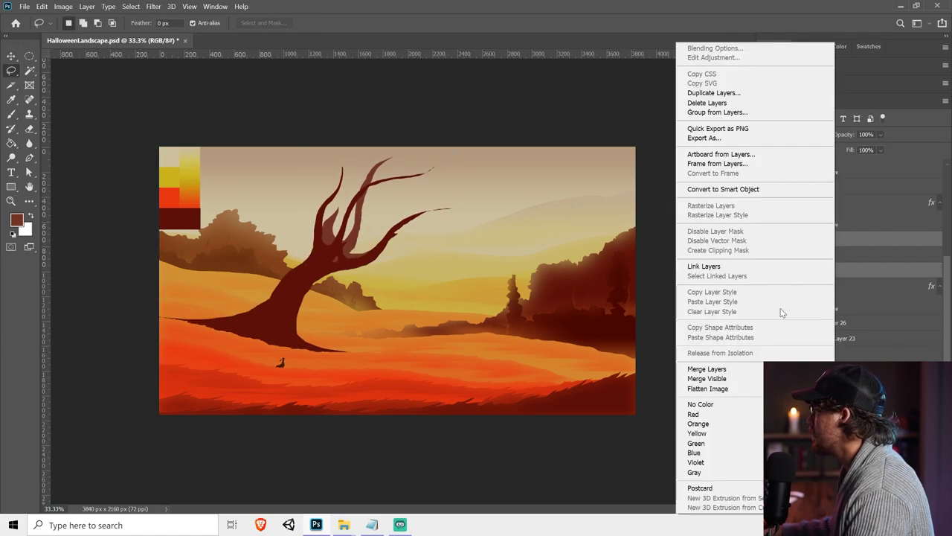
click(837, 263)
shift+click(836, 262)
click(836, 244)
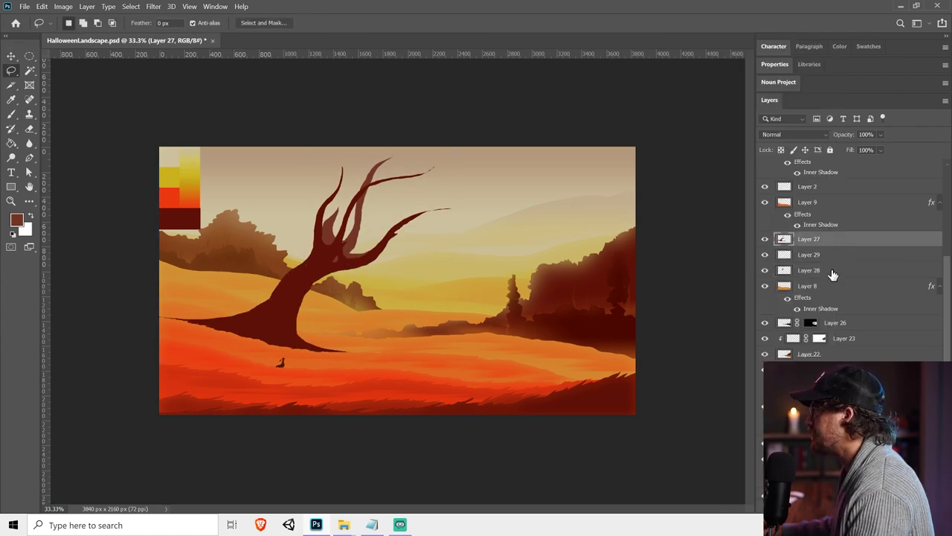
shift+click(833, 273)
right_click(831, 273)
click(703, 368)
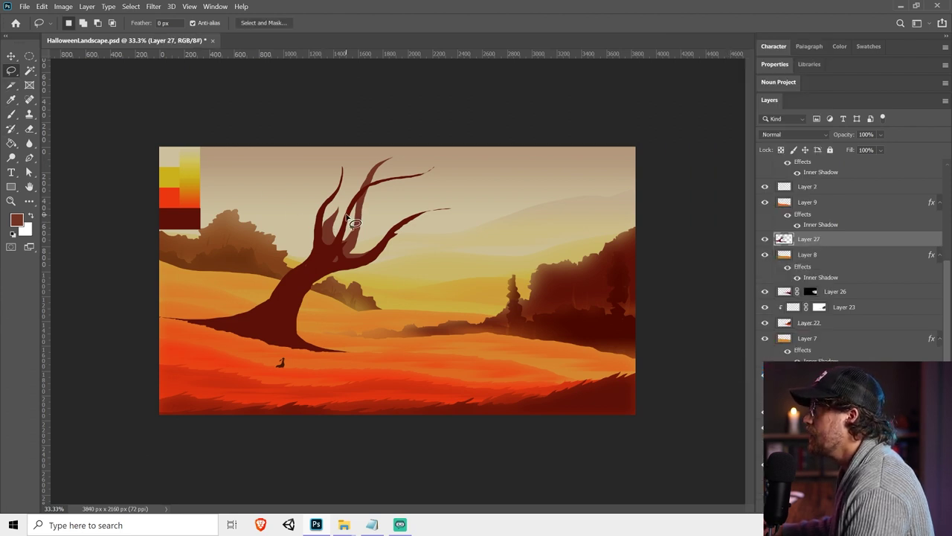
On a new layer above the tree, lasso jagged twigs along the branches, trunk and roots and fill them with the tree's dark red
key(ctrl+shift+alt+n)
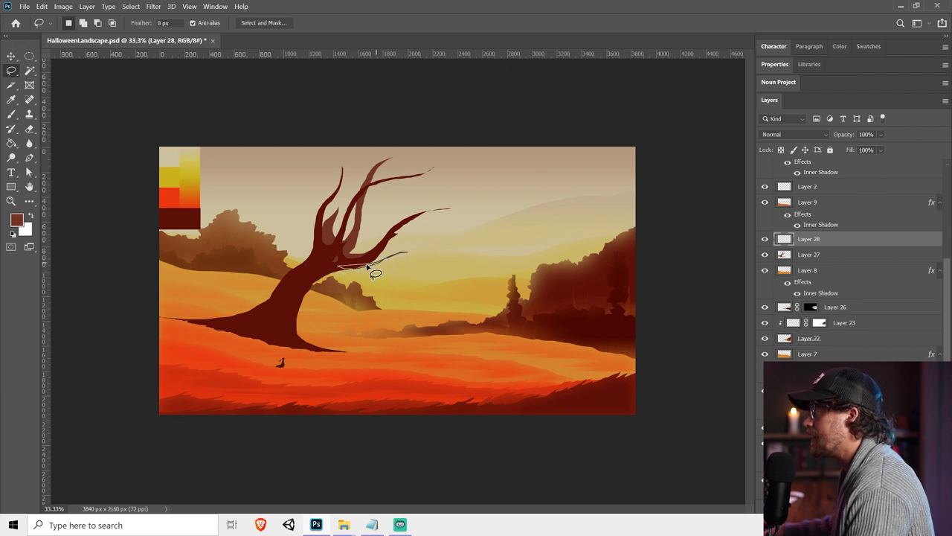
mouse_move(375, 273)
mouse_down()
mouse_move(400, 214)
mouse_move(389, 233)
mouse_move(421, 206)
mouse_move(396, 227)
mouse_move(427, 216)
mouse_up()
mouse_move(324, 210)
mouse_down()
mouse_move(329, 192)
mouse_move(315, 224)
mouse_move(320, 246)
mouse_move(317, 197)
mouse_move(324, 220)
mouse_up()
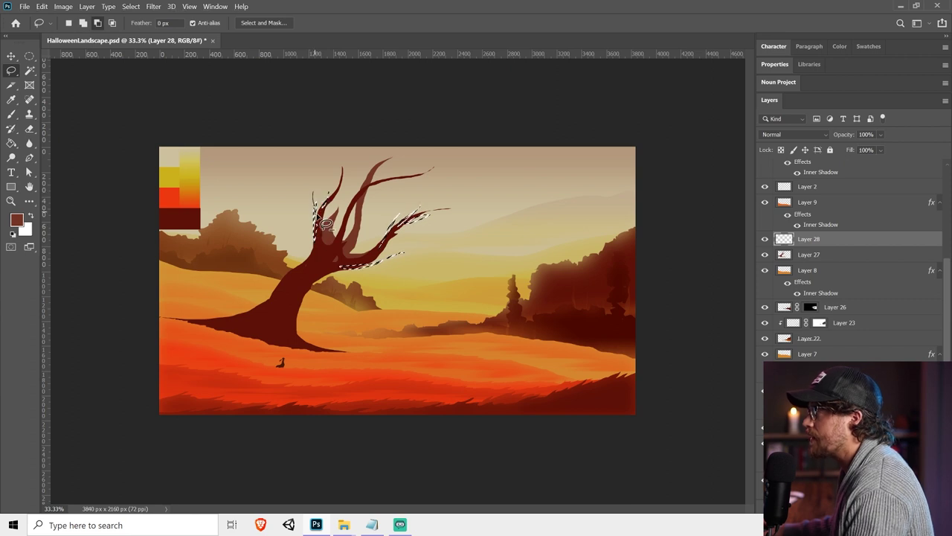
mouse_move(291, 290)
mouse_down()
mouse_move(300, 245)
mouse_move(297, 286)
mouse_move(290, 277)
mouse_up()
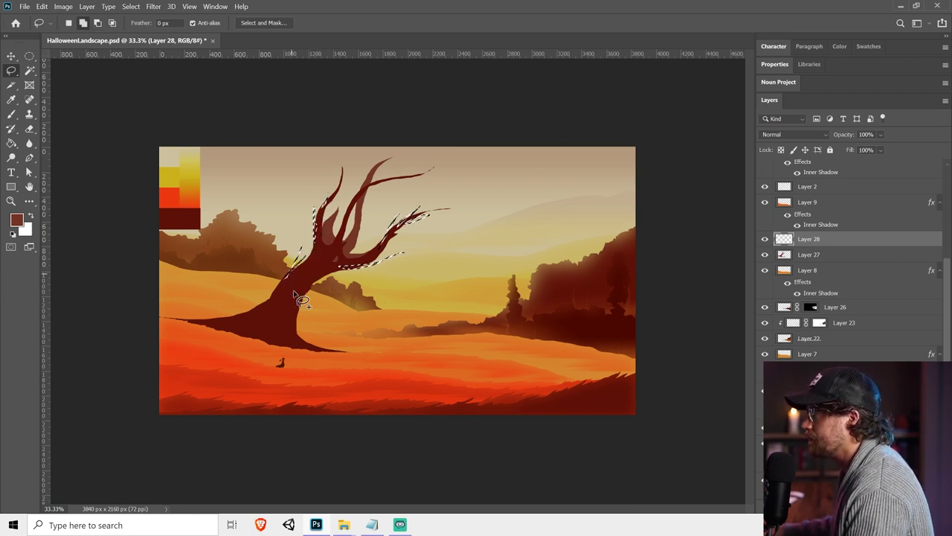
drag(295, 322, 302, 301)
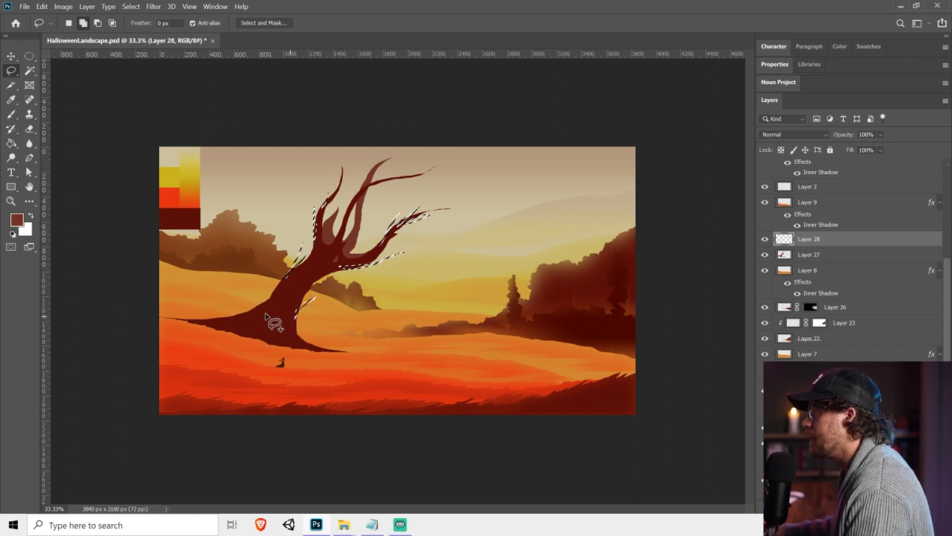
mouse_move(221, 325)
mouse_down()
mouse_move(253, 299)
mouse_move(245, 320)
mouse_move(274, 301)
mouse_move(195, 321)
mouse_move(237, 317)
mouse_move(202, 324)
mouse_up()
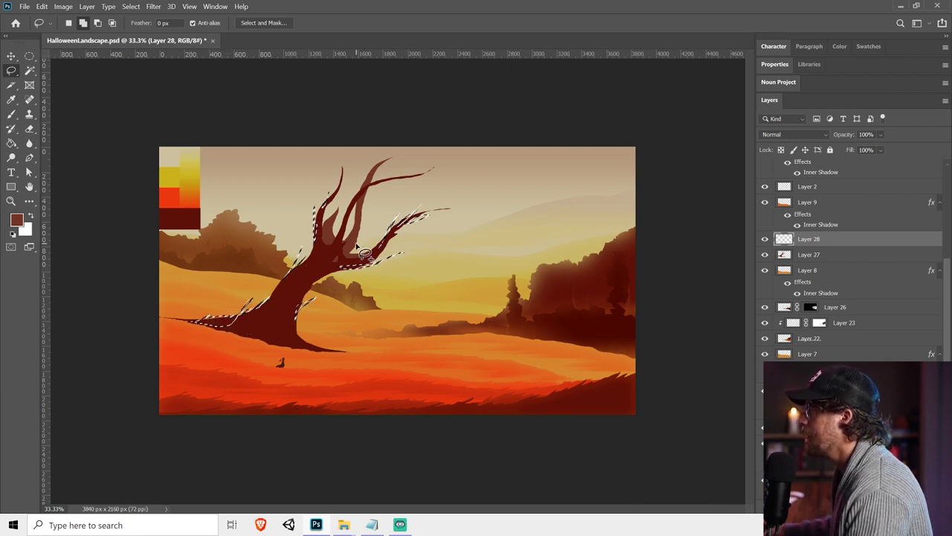
key(g)
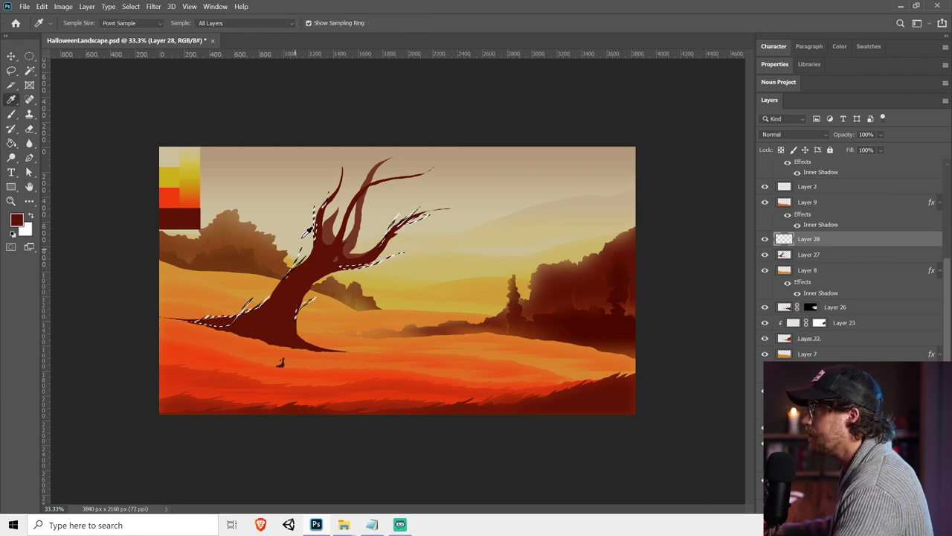
click(327, 246)
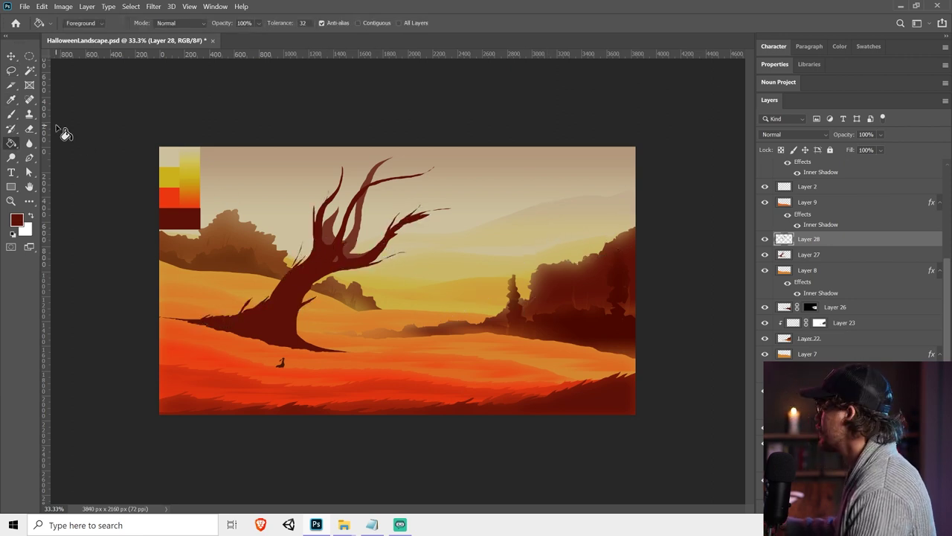
Lasso thin spiky twigs along the upper left and upper middle branches and fill them with dark red
click(14, 73)
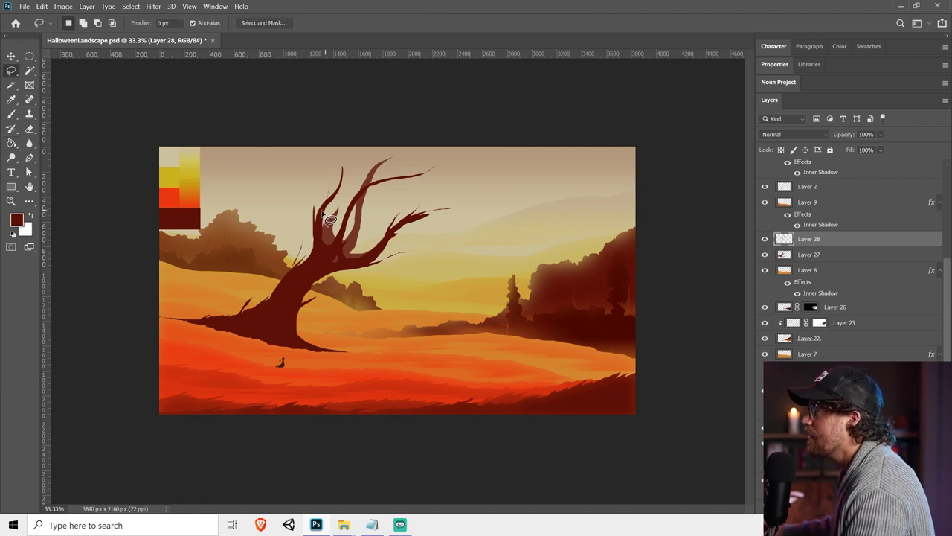
mouse_move(332, 214)
mouse_down()
mouse_move(339, 171)
mouse_move(337, 189)
mouse_move(356, 161)
mouse_move(336, 208)
mouse_up()
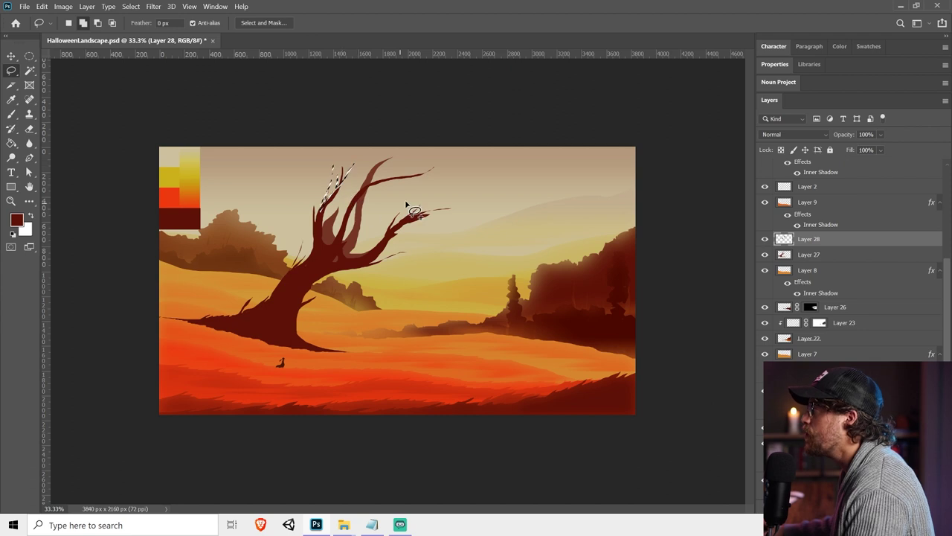
mouse_move(384, 183)
mouse_down()
mouse_move(415, 159)
mouse_move(386, 181)
mouse_move(428, 161)
mouse_move(407, 178)
mouse_move(436, 168)
mouse_move(406, 179)
mouse_move(409, 155)
mouse_move(384, 177)
mouse_move(417, 165)
mouse_move(379, 184)
mouse_move(392, 183)
mouse_move(361, 211)
mouse_move(396, 191)
mouse_move(360, 204)
mouse_move(343, 243)
mouse_up()
key(g)
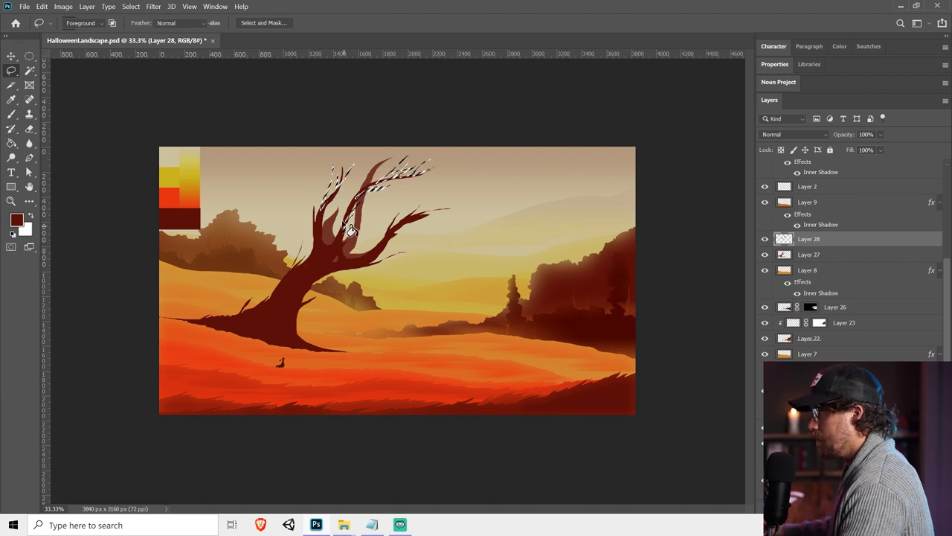
click(431, 192)
key(ctrl+d)
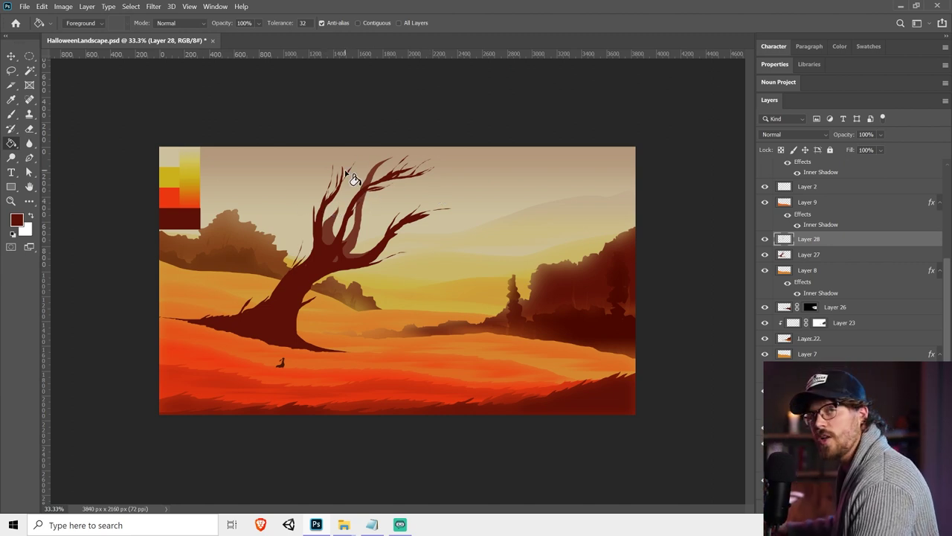
key(v)
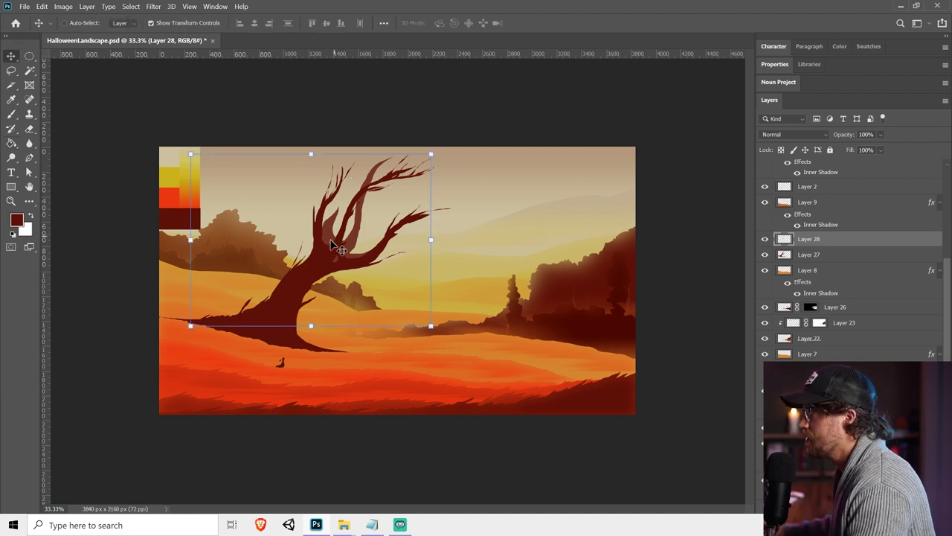
On Layer 27, lasso thin jagged twigs along the lighter back branches and fill them with their sampled brownish red
ctrl+click(331, 241)
ctrl+click(320, 239)
click(11, 71)
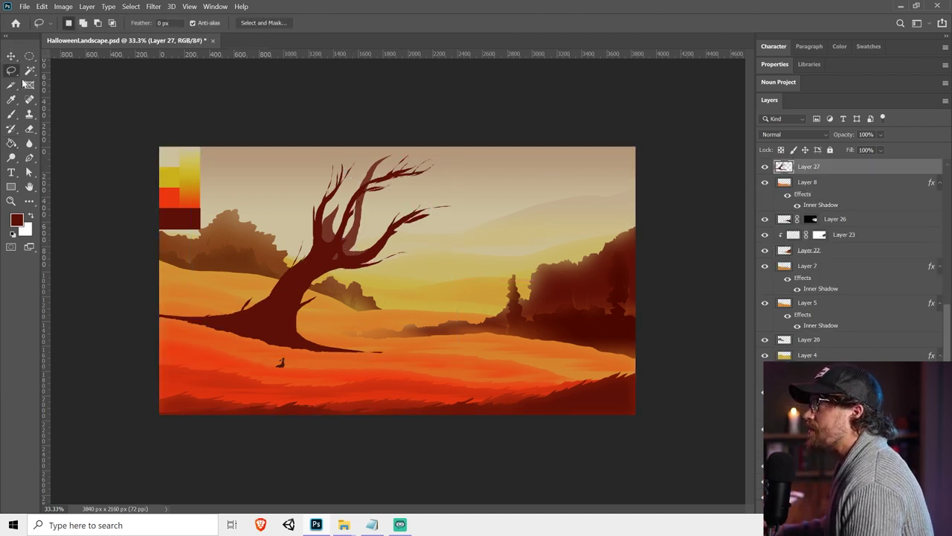
mouse_move(357, 240)
mouse_down()
mouse_move(375, 164)
mouse_move(346, 242)
mouse_move(338, 238)
mouse_move(352, 212)
mouse_move(334, 233)
mouse_move(345, 216)
mouse_move(339, 241)
mouse_move(376, 259)
mouse_up()
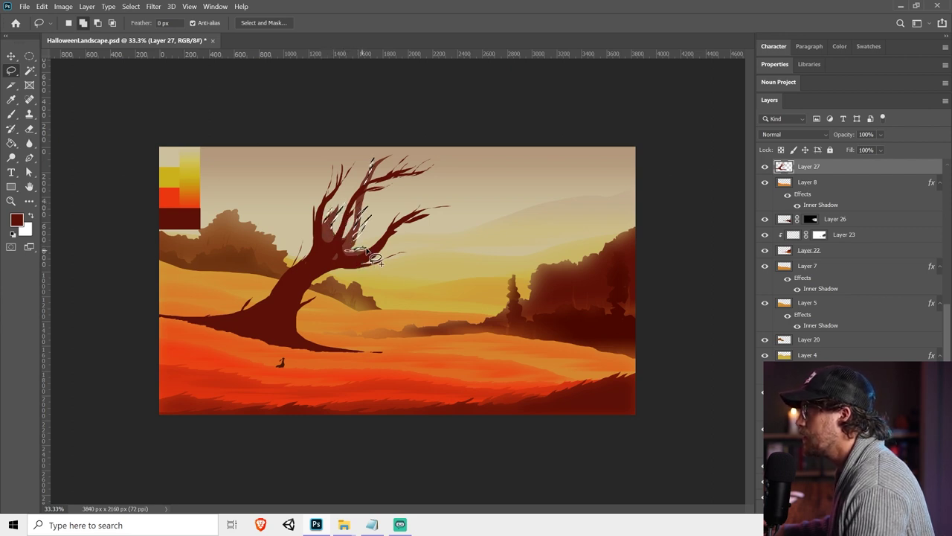
key(g)
alt+click(333, 235)
click(341, 224)
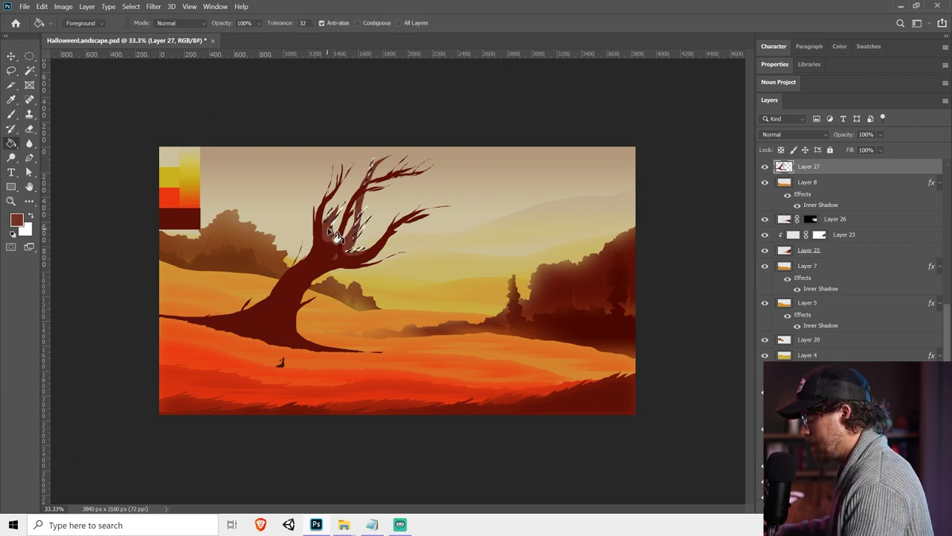
click(348, 221)
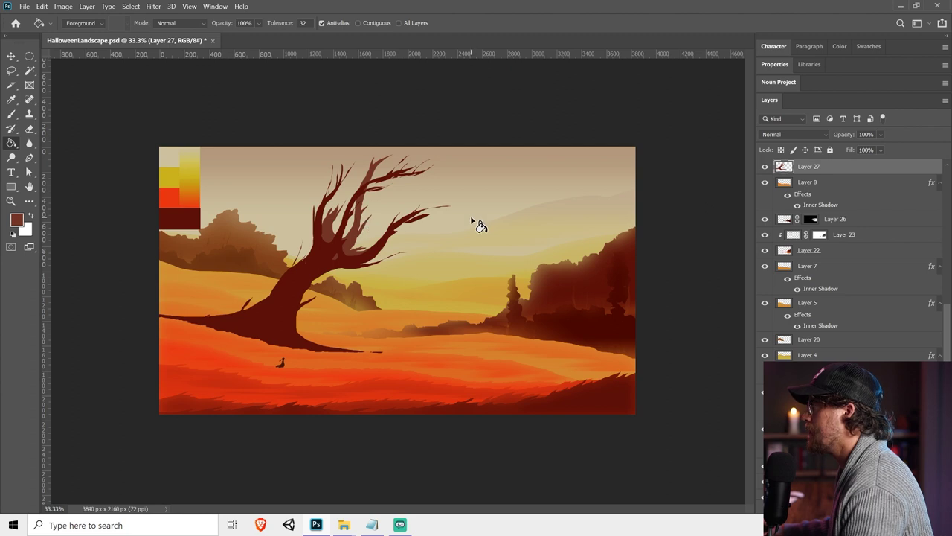
Merge Layer 28 and Layer 27 into a single tree layer
key(v)
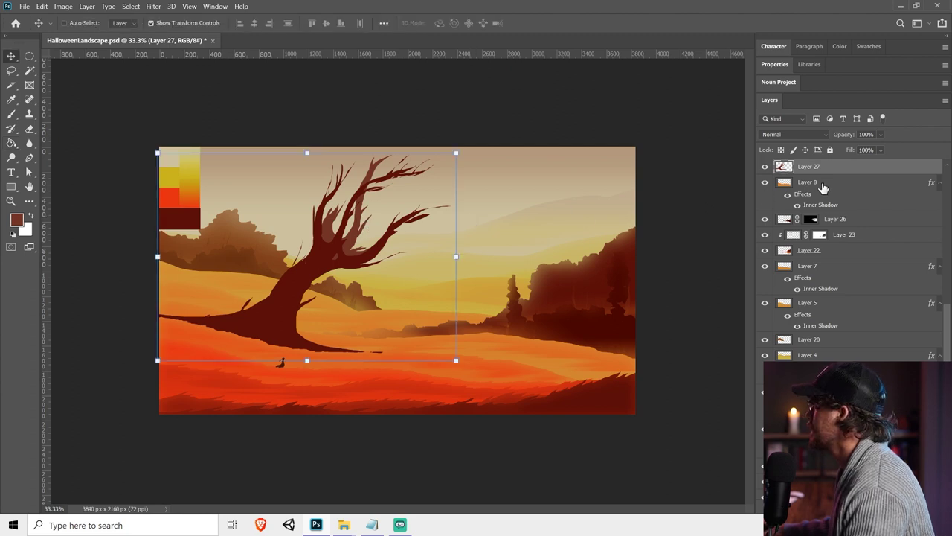
scroll(824, 187, up, 3)
drag(482, 232, 479, 219)
key(ctrl+z)
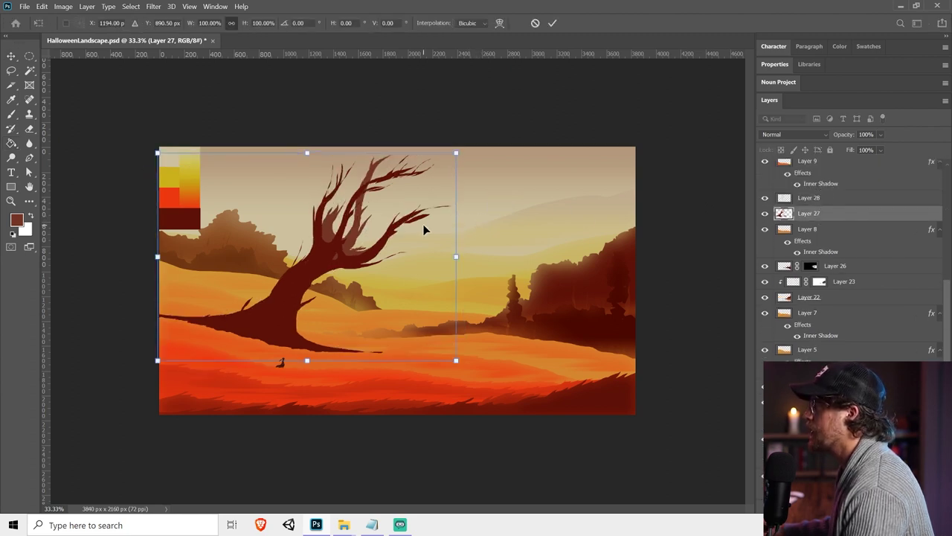
key(Escape)
shift+click(854, 199)
right_click(854, 201)
click(750, 368)
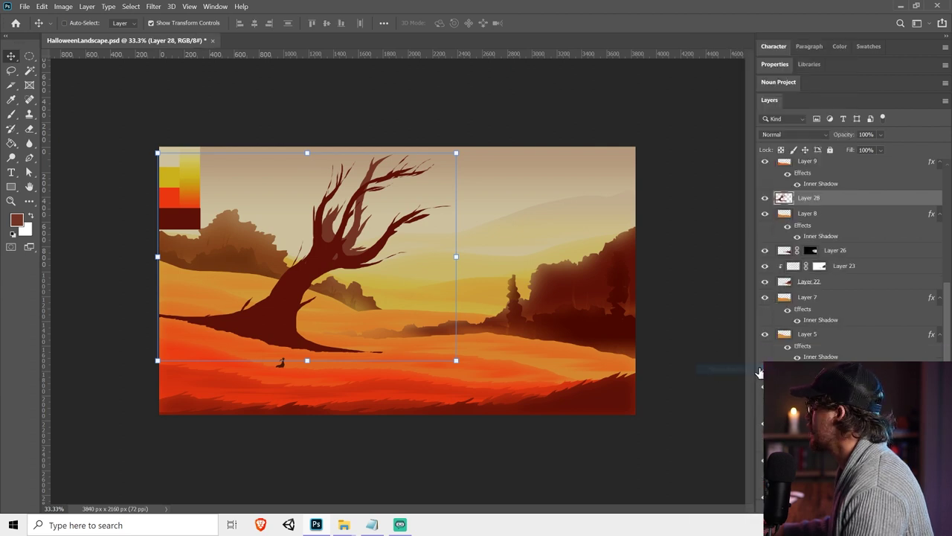
drag(351, 251, 372, 253)
key(ctrl+z)
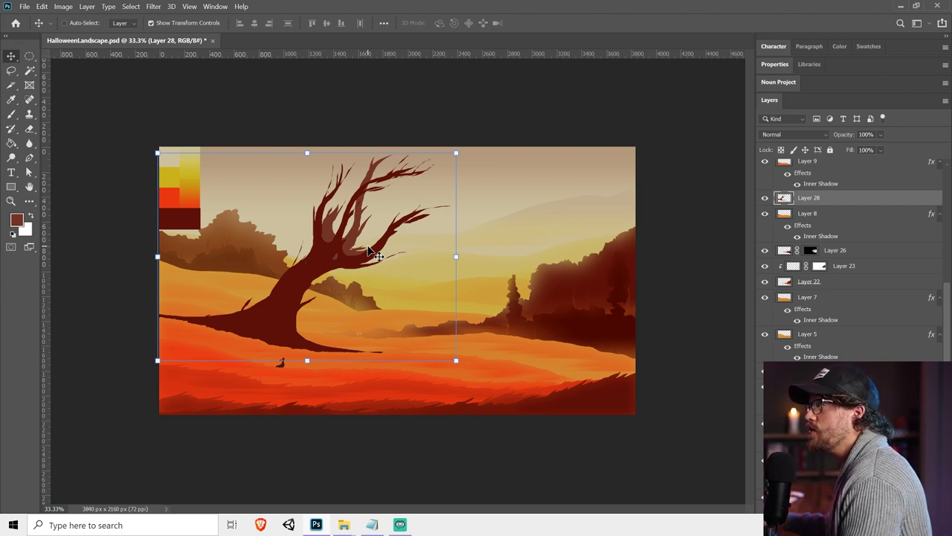
key(ctrl+shift+alt+n)
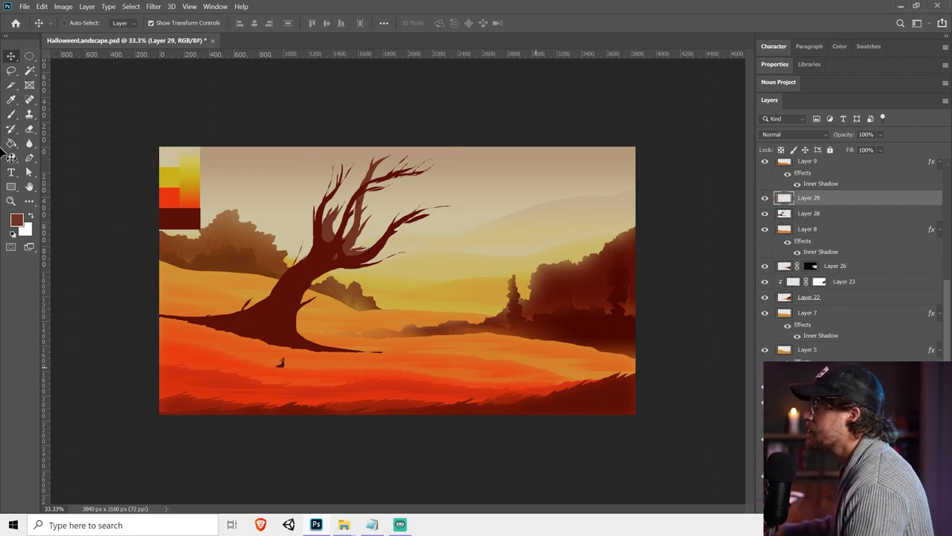
click(12, 113)
click(57, 124)
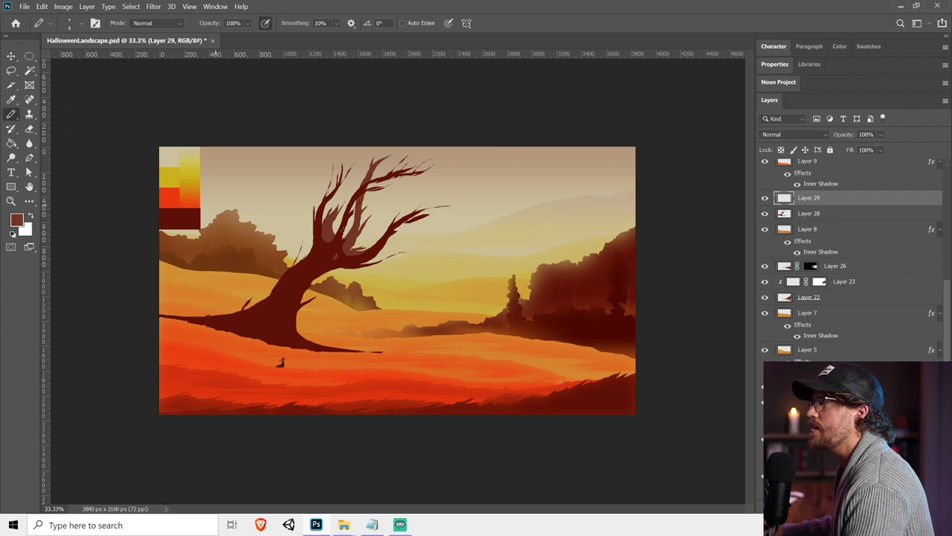
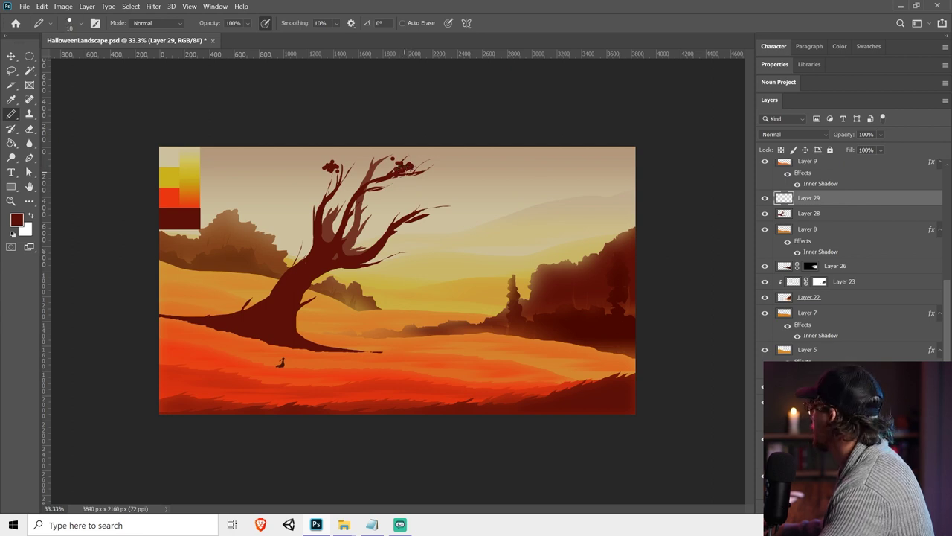
key(ctrl+a)
key(Delete)
key(ctrl+d)
key(v)
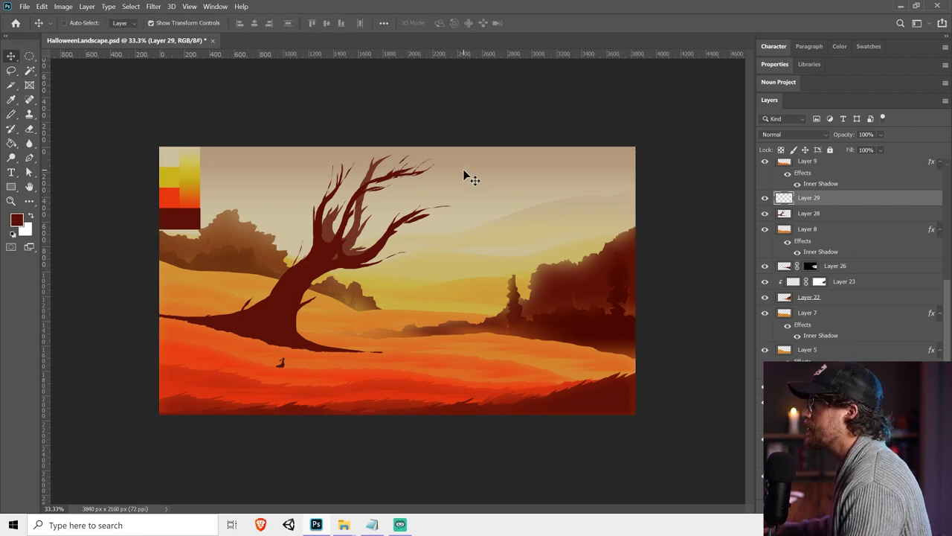
shift+click(794, 218)
right_click(794, 219)
click(700, 374)
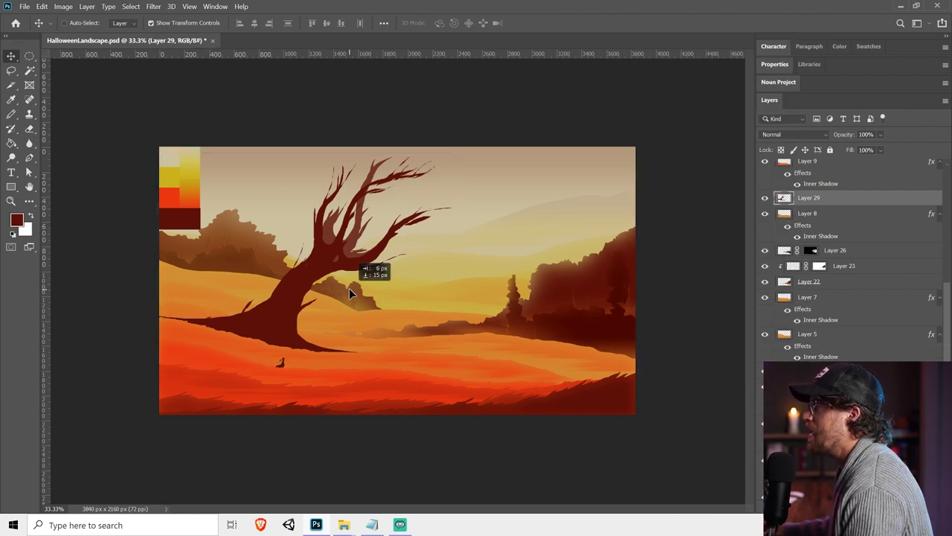
On a new layer clipped to the tree, fade the upper branches with a gradient of the sampled beige sky colour
key(ctrl+shift+alt+n)
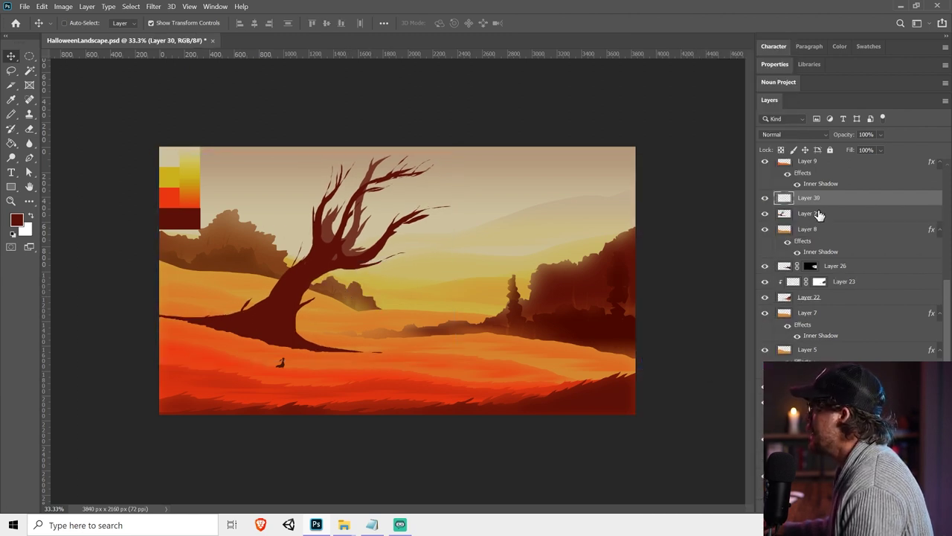
alt+click(822, 205)
click(11, 143)
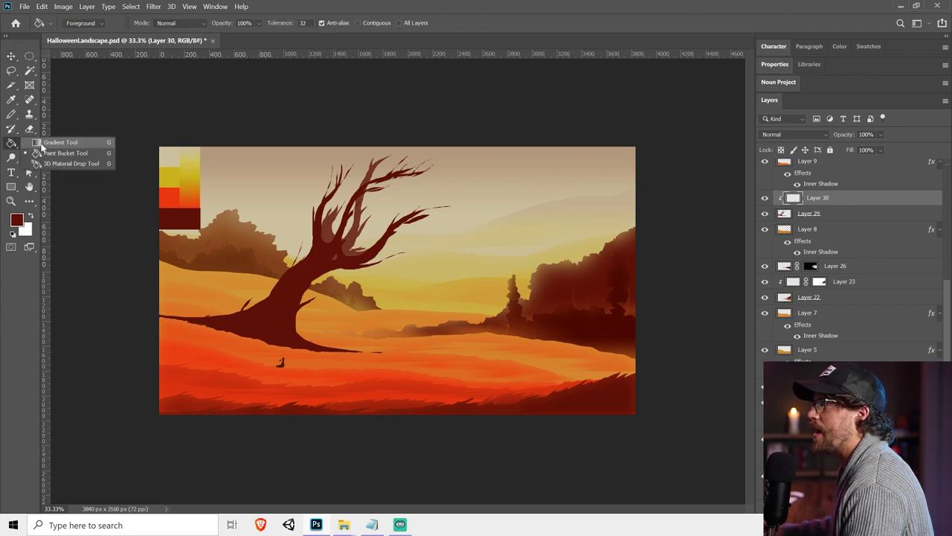
alt+click(474, 167)
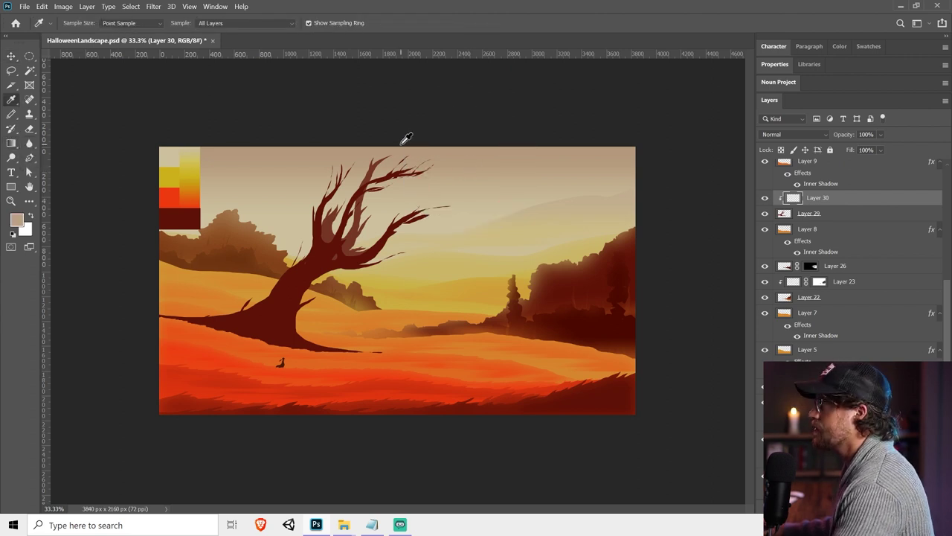
drag(442, 128, 339, 300)
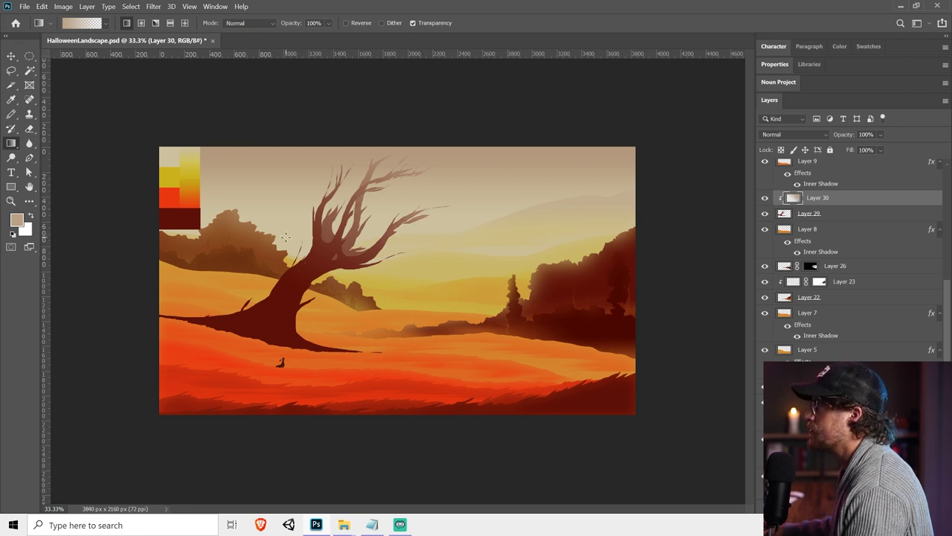
Darken the trunk and roots from the left with a deep red gradient based on the right-hand bushes' colour, undoing the extra gradient pass
key(alt)
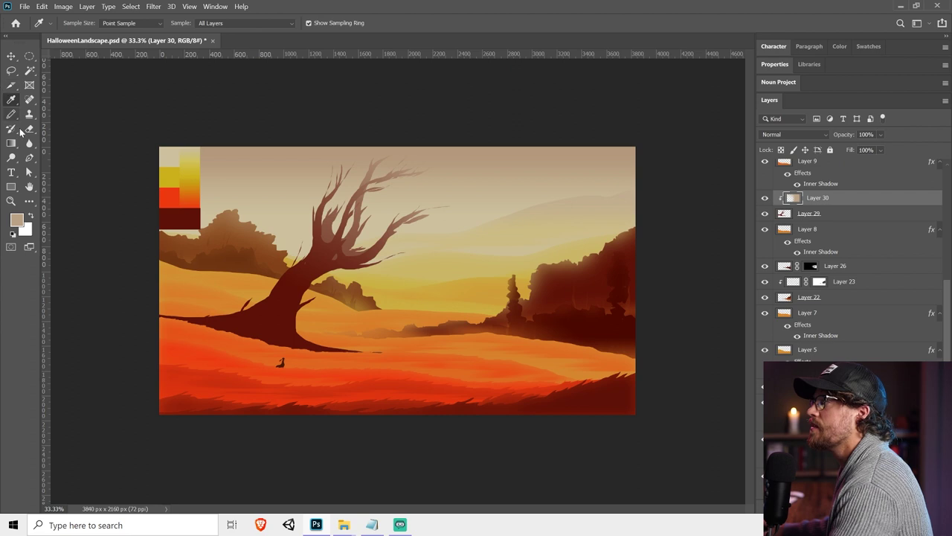
alt+click(602, 334)
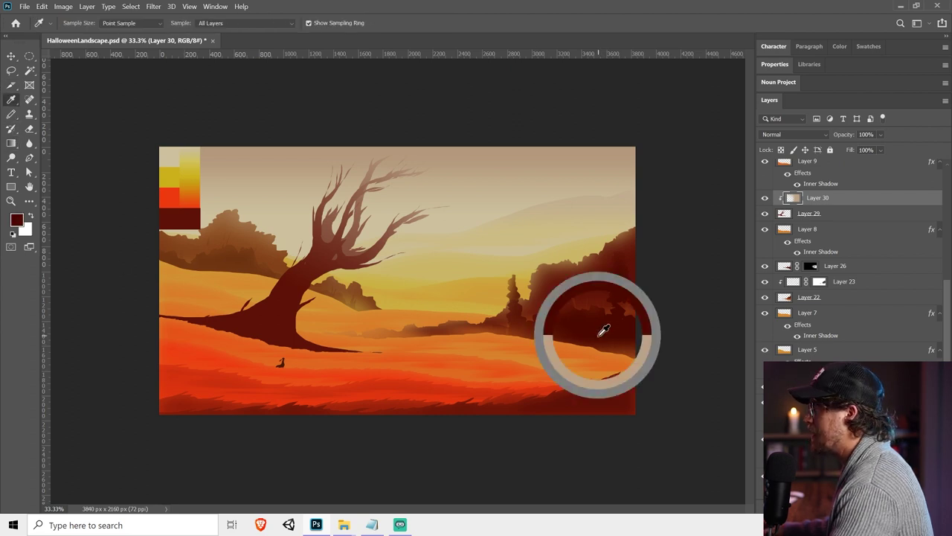
click(17, 220)
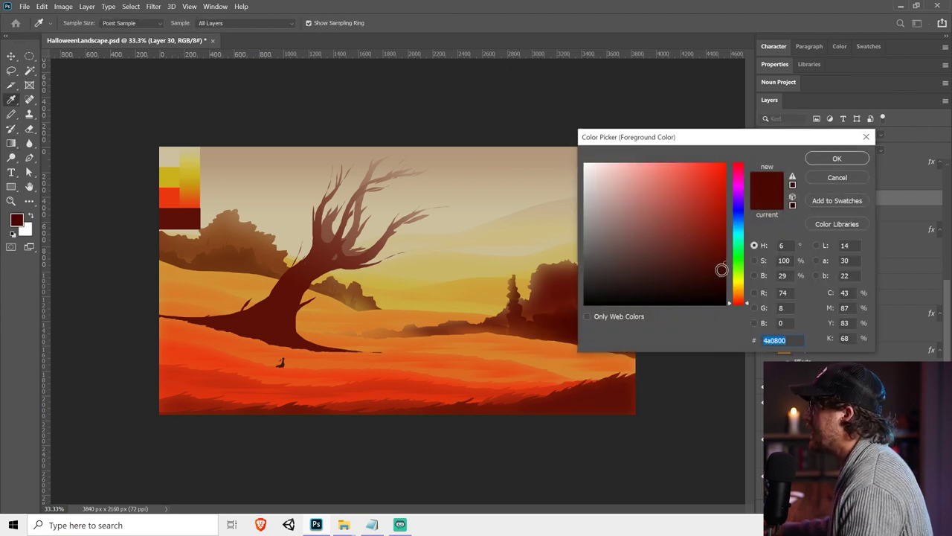
click(837, 159)
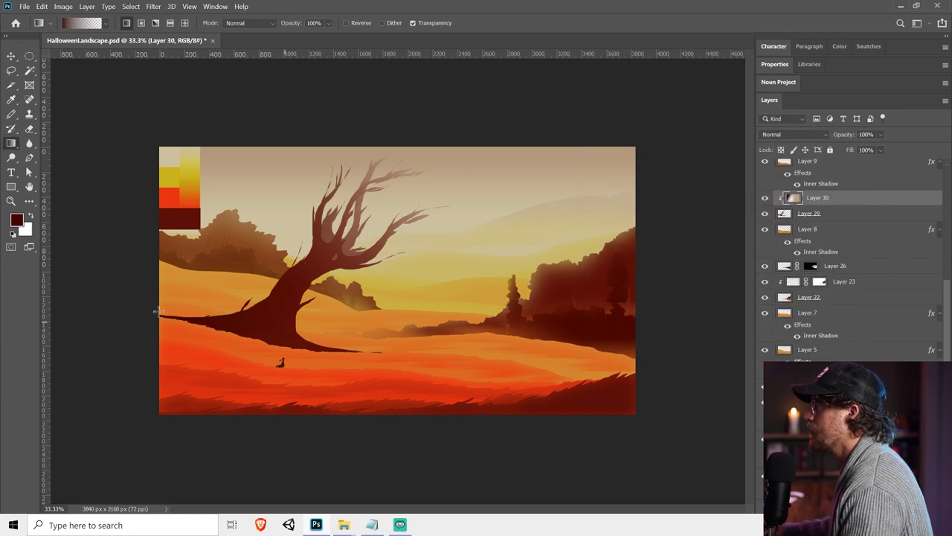
drag(157, 311, 291, 320)
drag(374, 296, 382, 299)
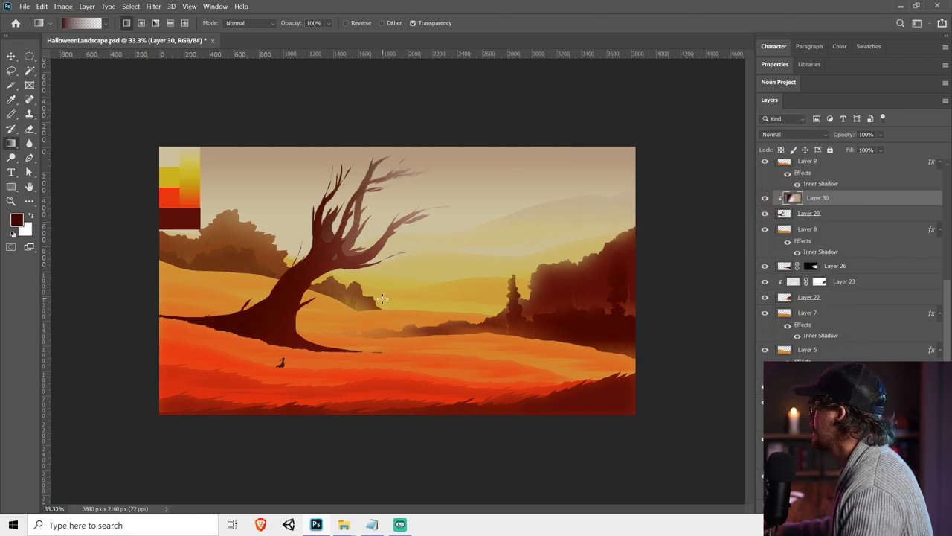
key(ctrl+z)
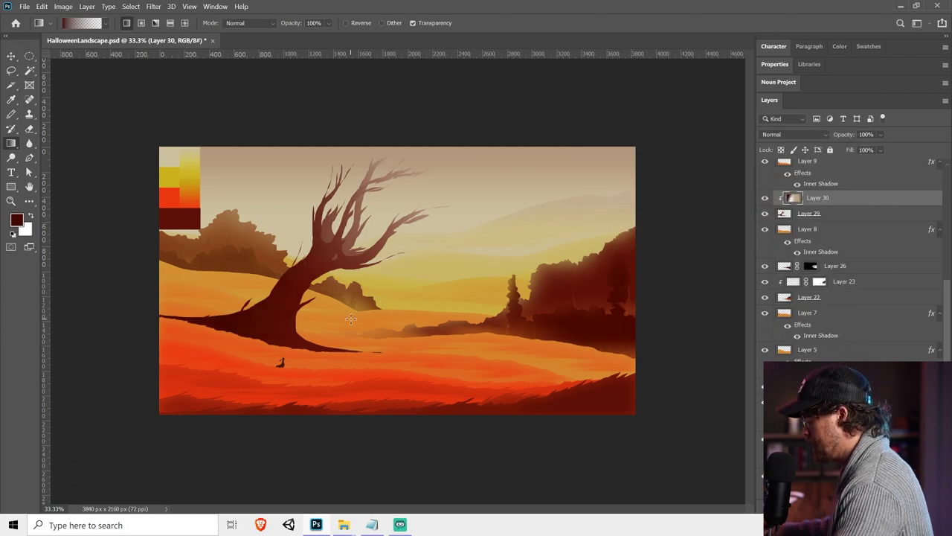
On another new layer clipped to the tree, lasso the underside of the trunk and lower right limb plus tapering strips at the trunk base
key(ctrl+shift+alt+n)
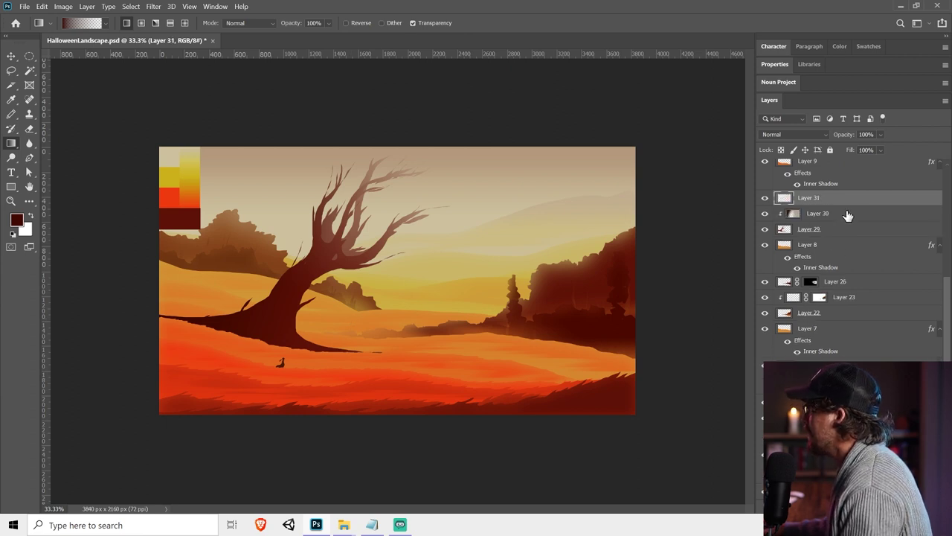
click(11, 70)
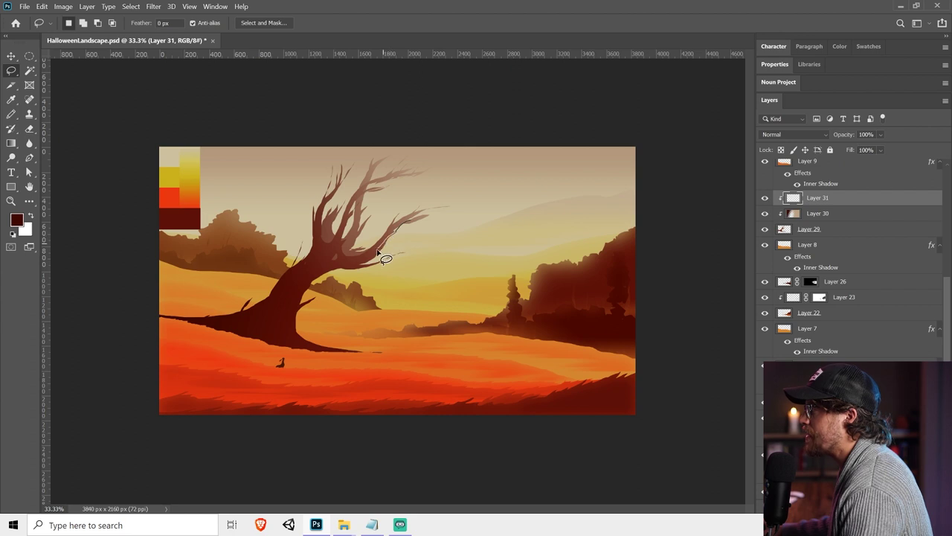
mouse_move(310, 274)
mouse_down()
mouse_move(296, 292)
mouse_move(292, 339)
mouse_move(405, 406)
mouse_move(409, 222)
mouse_up()
mouse_move(285, 352)
mouse_down()
mouse_move(287, 334)
mouse_move(282, 358)
mouse_move(255, 351)
mouse_move(286, 306)
mouse_move(257, 346)
mouse_move(280, 302)
mouse_move(237, 342)
mouse_up()
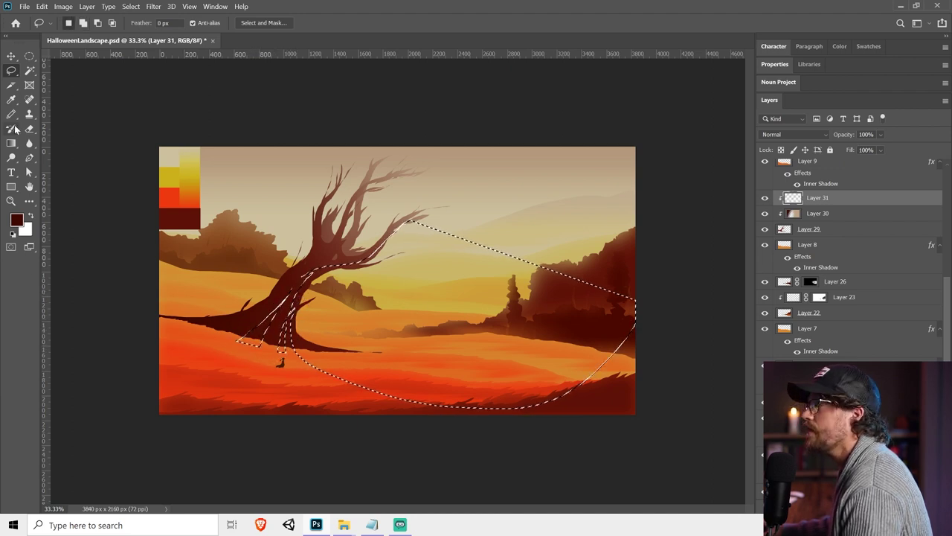
Light the selected areas with gradients of the sampled golden yellow and orange-red, rising from the ground, and clear the selection
key(g)
key(i)
click(452, 277)
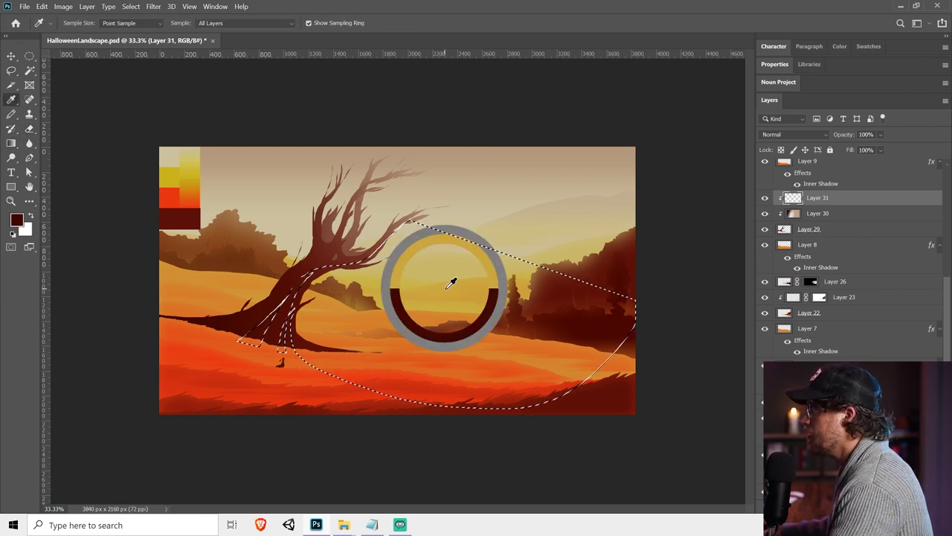
drag(251, 286, 257, 296)
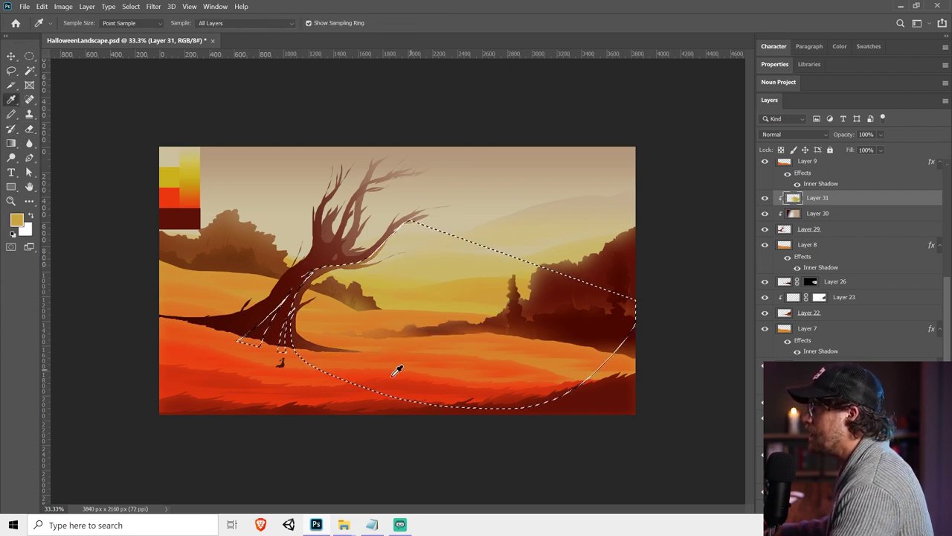
alt+click(356, 373)
drag(355, 371, 354, 237)
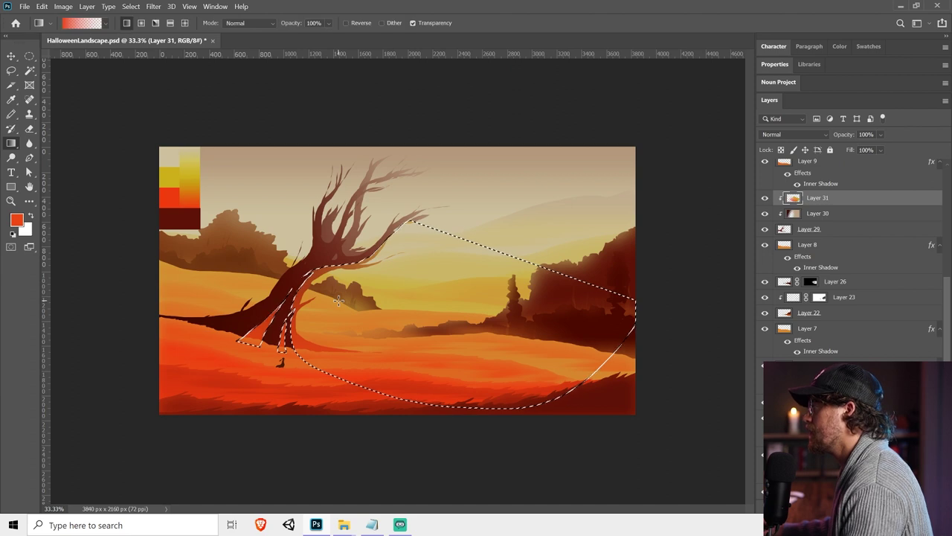
key(ctrl+z)
drag(326, 379, 317, 289)
key(ctrl+d)
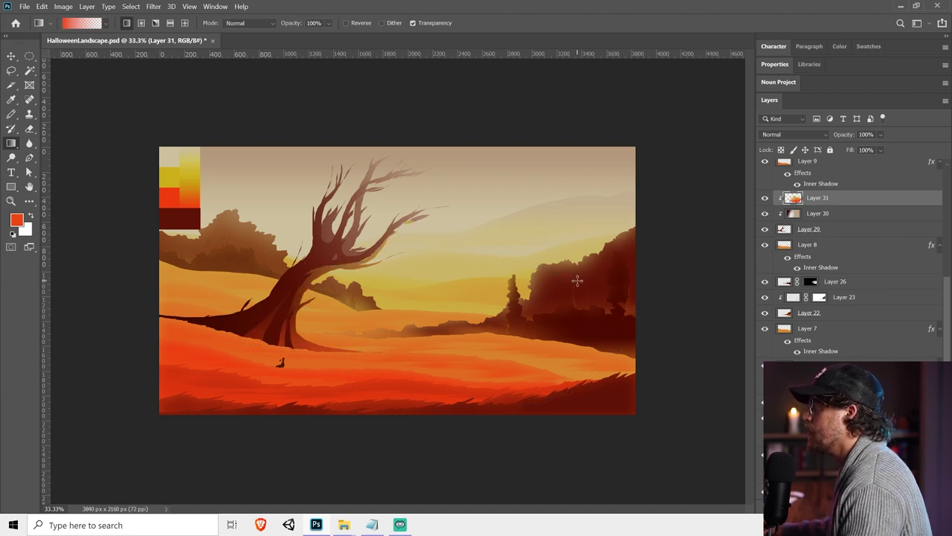
Set Layer 31's opacity to 45% and merge it with Layer 30 and Layer 29
click(880, 135)
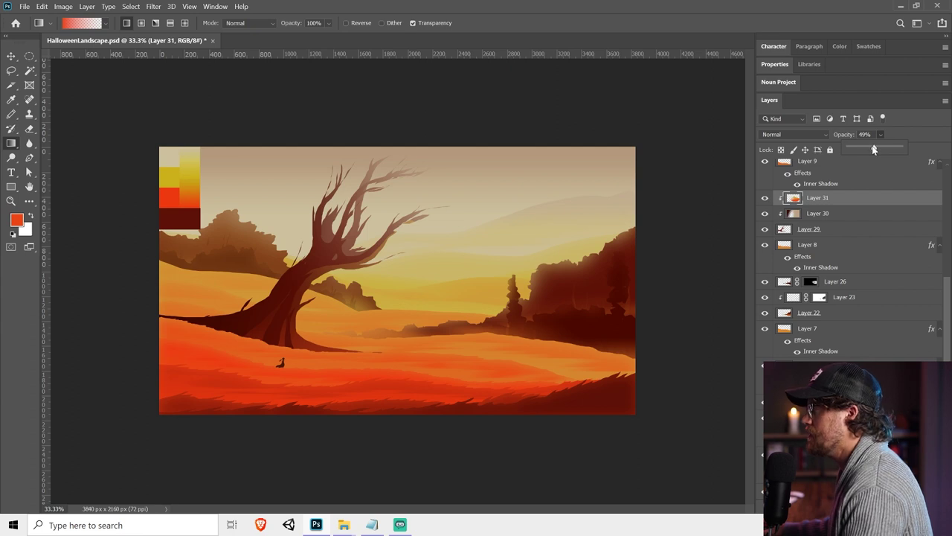
key(v)
shift+click(825, 228)
right_click(836, 229)
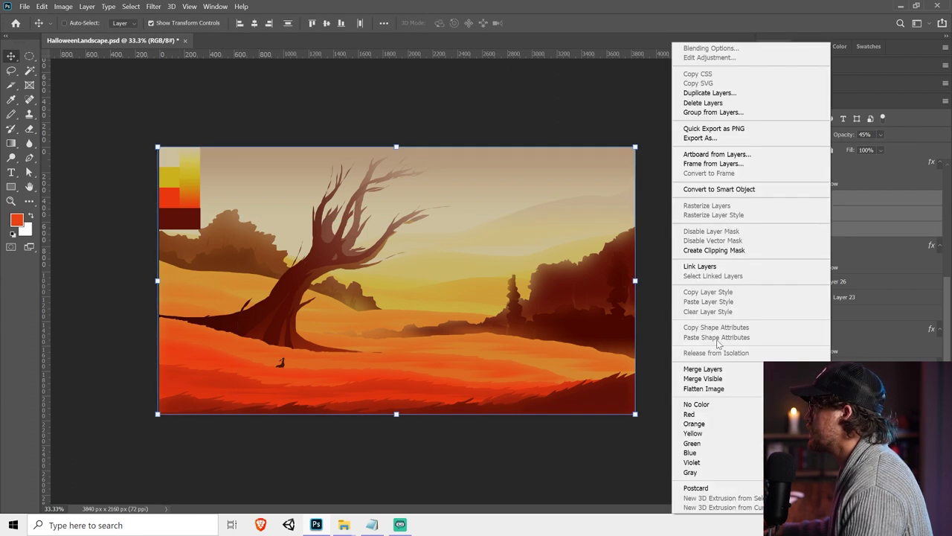
click(714, 369)
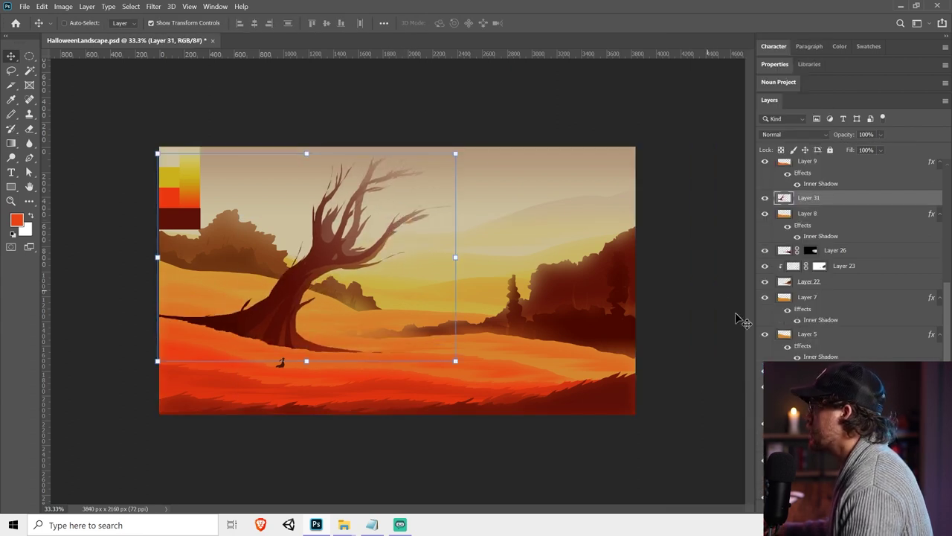
Lasso a thin sliver at the tip of the lower right branch and delete it from the tree
click(11, 71)
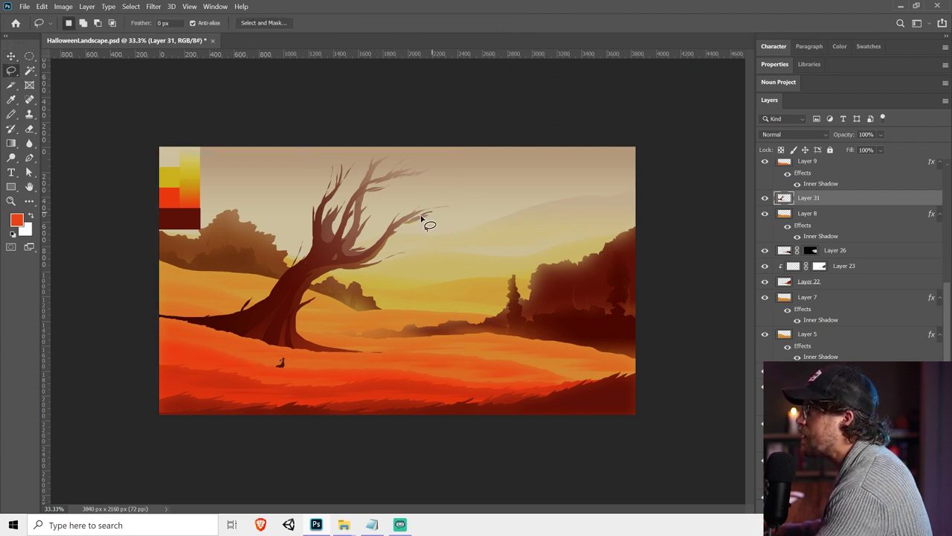
drag(407, 223, 435, 219)
key(Delete)
key(ctrl+d)
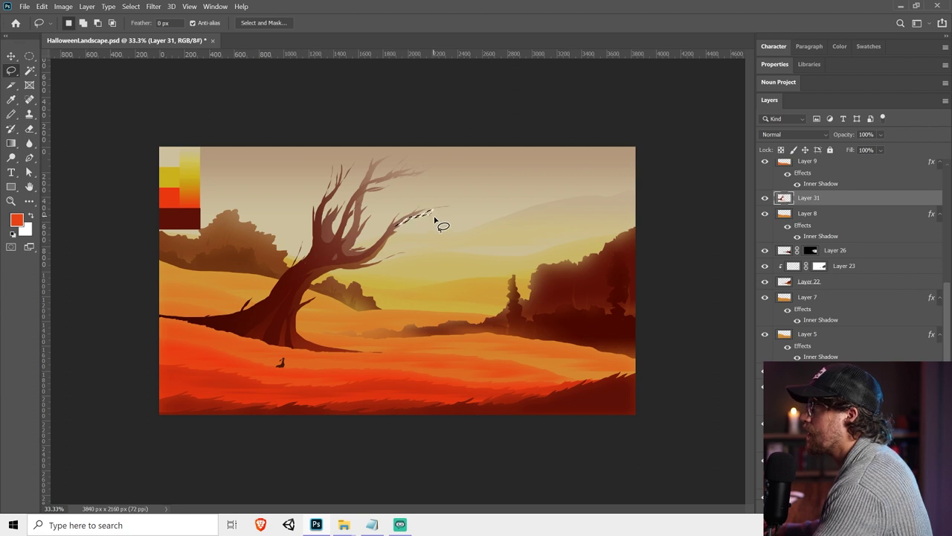
Clear the selection and add a new layer clipped to the tree layer
key(ctrl+d)
key(v)
drag(376, 229, 376, 228)
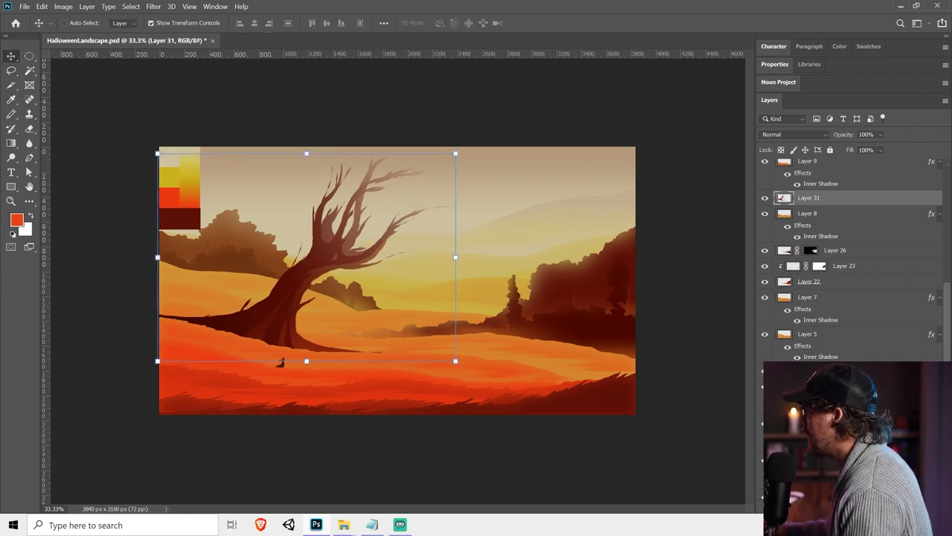
key(ctrl+shift+alt+n)
key(ctrl+0)
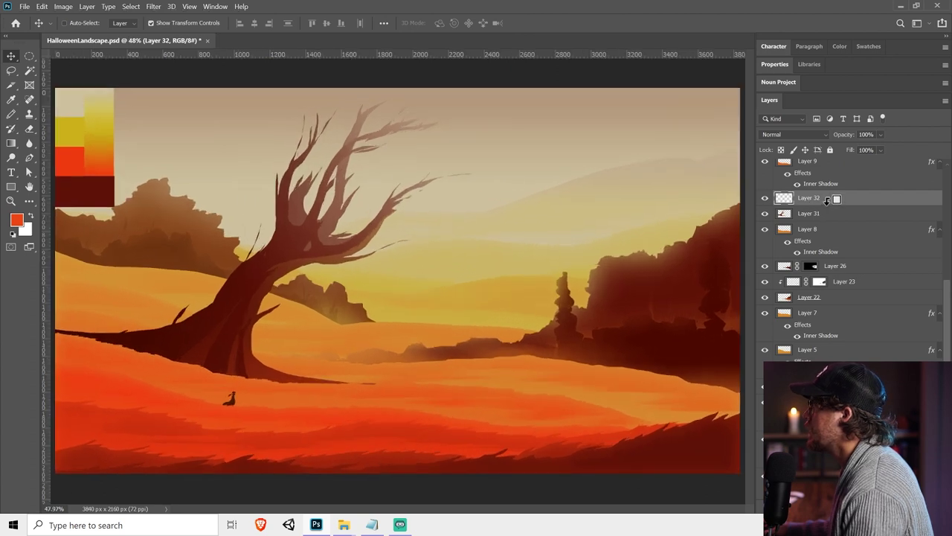
alt+click(828, 204)
Try to fade the tree into the sky with gradients of the sampled sky beige from the upper-left side
key(g)
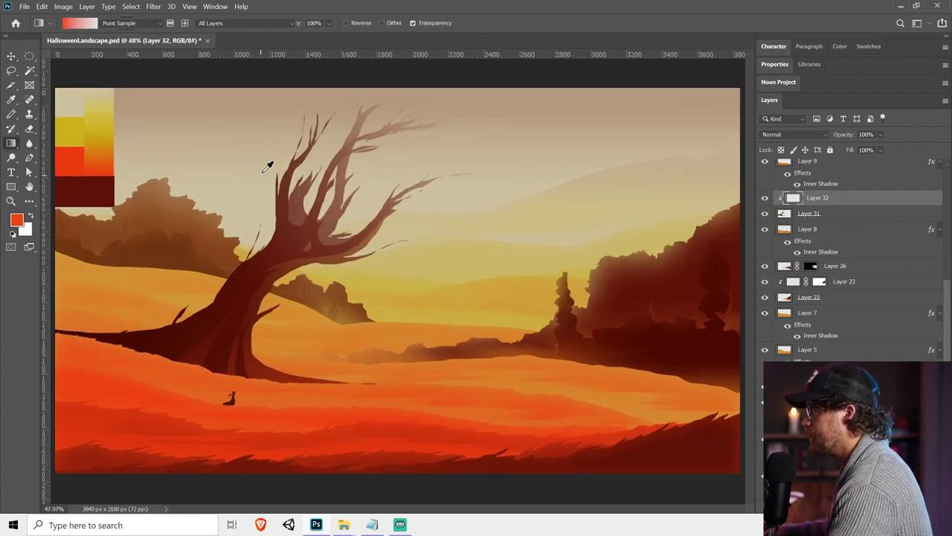
alt+click(231, 182)
mouse_move(231, 182)
mouse_down()
mouse_move(258, 182)
mouse_move(277, 258)
mouse_up()
key(ctrl+z)
key(ctrl+z)
drag(228, 135, 357, 265)
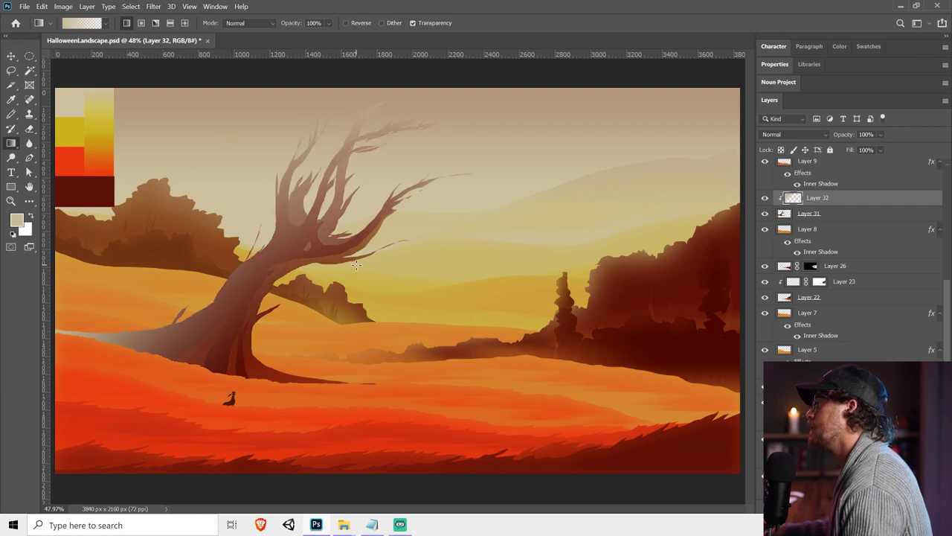
key(ctrl+z)
Paint haze over the tree's upper branches with a soft 600 px brush in the sampled sky beige and tan tones
right_click(11, 115)
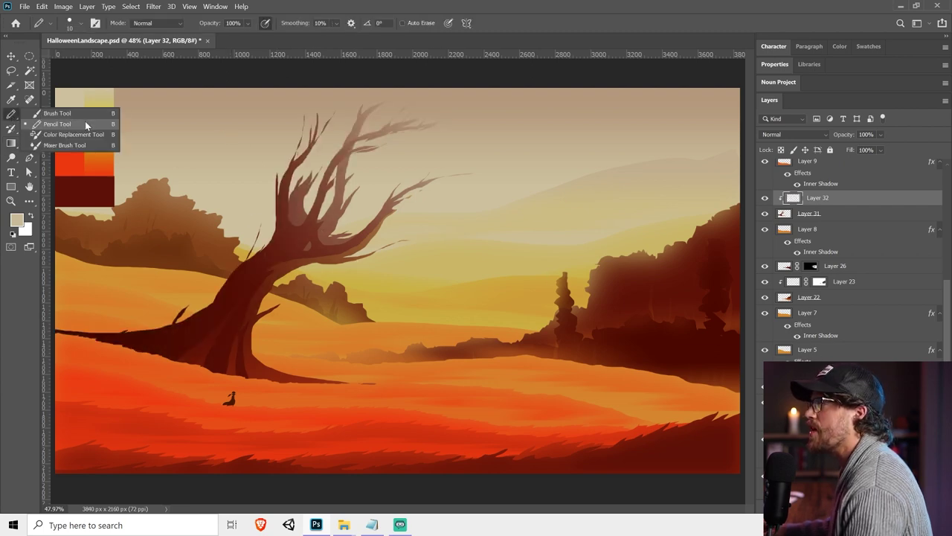
click(85, 121)
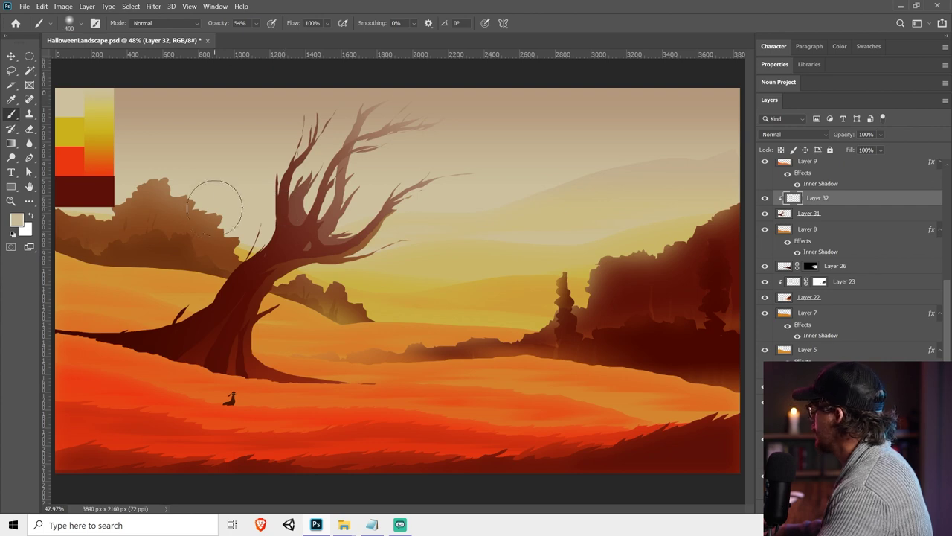
key(bracketright)
key(bracketright)
mouse_move(264, 214)
mouse_down()
mouse_move(291, 116)
mouse_move(365, 100)
mouse_move(511, 104)
mouse_up()
alt+click(426, 97)
mouse_move(362, 108)
mouse_down()
mouse_move(306, 107)
mouse_move(287, 119)
mouse_move(380, 100)
mouse_move(304, 122)
mouse_move(466, 112)
mouse_up()
alt+click(495, 136)
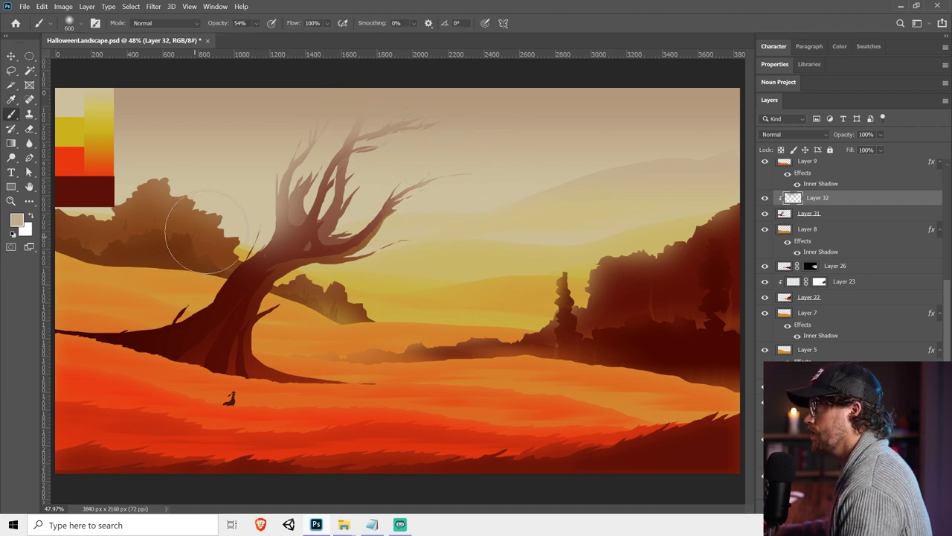
Brush soft haze onto the trunk's left side and root with sampled bush brown and hill orange, and save the document
drag(210, 236, 231, 260)
key(o)
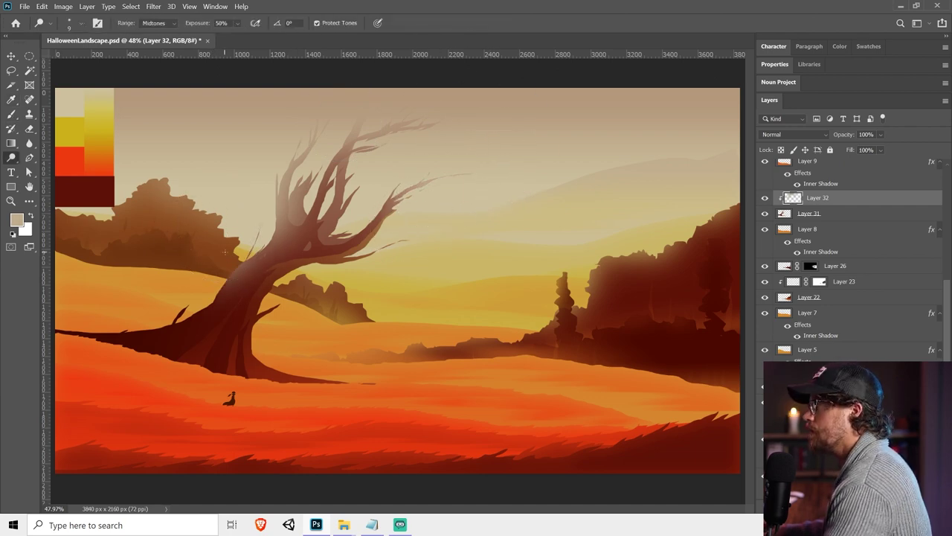
key(b)
alt+click(232, 249)
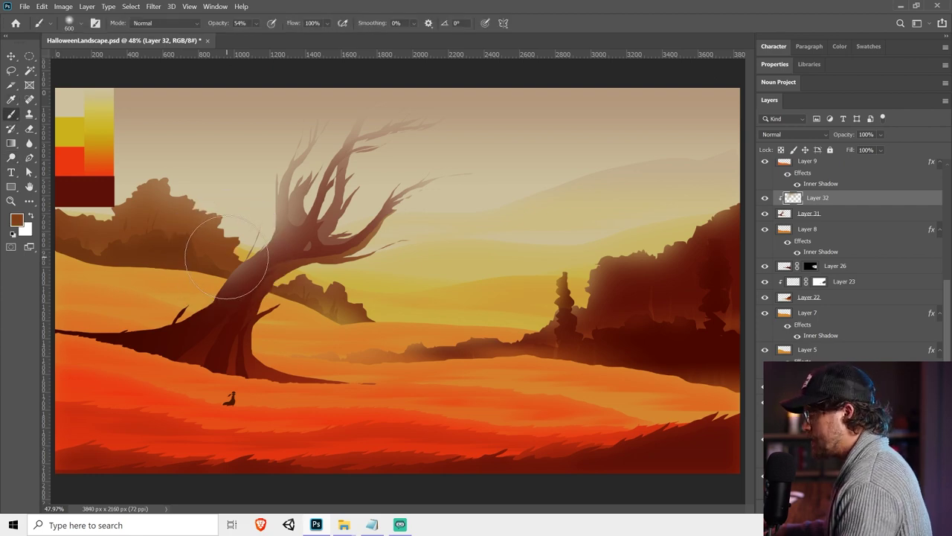
mouse_move(201, 257)
mouse_down()
mouse_move(234, 228)
mouse_move(235, 203)
mouse_up()
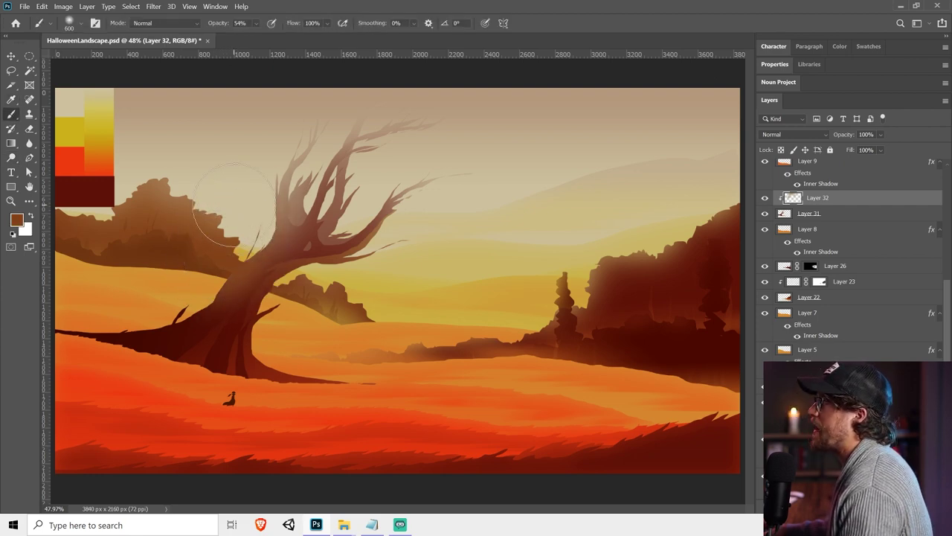
alt+click(196, 283)
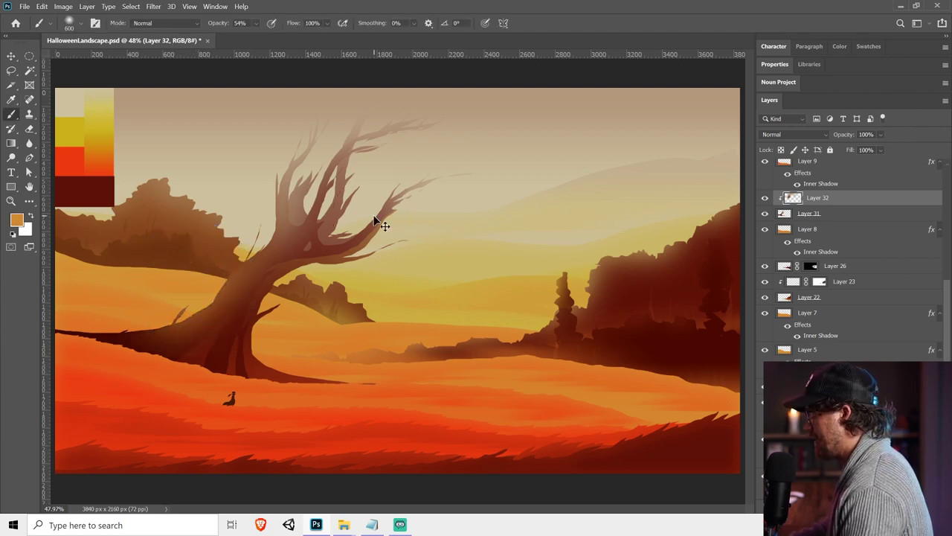
key(ctrl+minus)
key(ctrl+minus)
key(v)
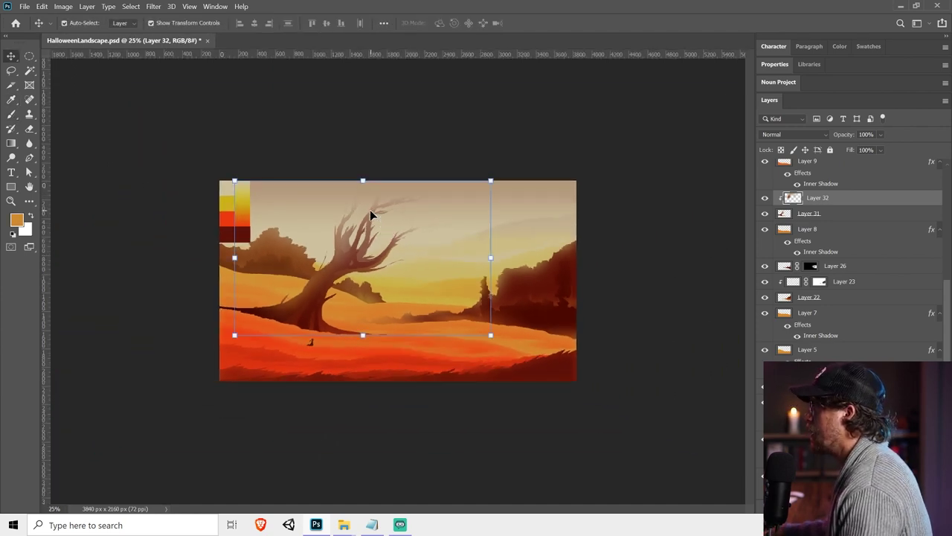
key(ctrl+s)
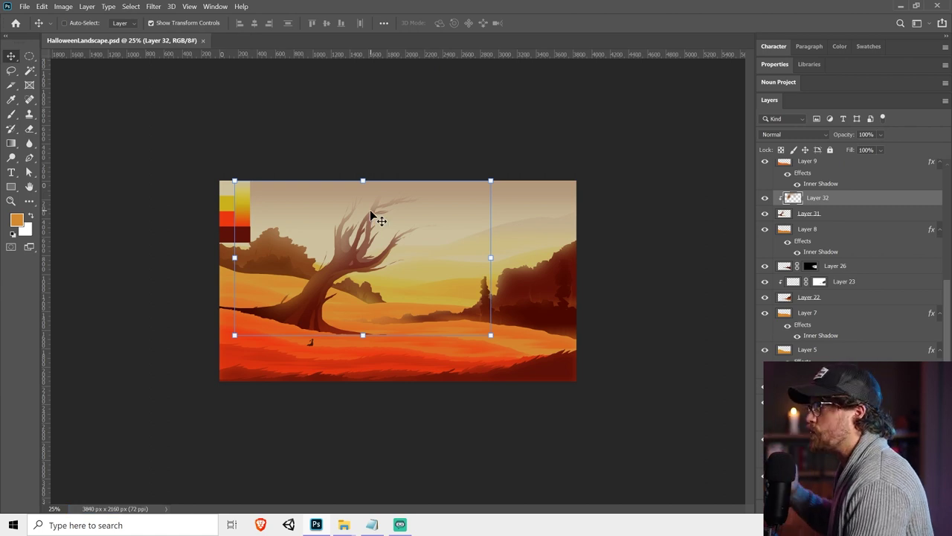
On a new layer clipped to the tree, draw sampled-orange gradients rising from the ground over the trunk base, and set its opacity to 54%
key(ctrl+shift+alt+n)
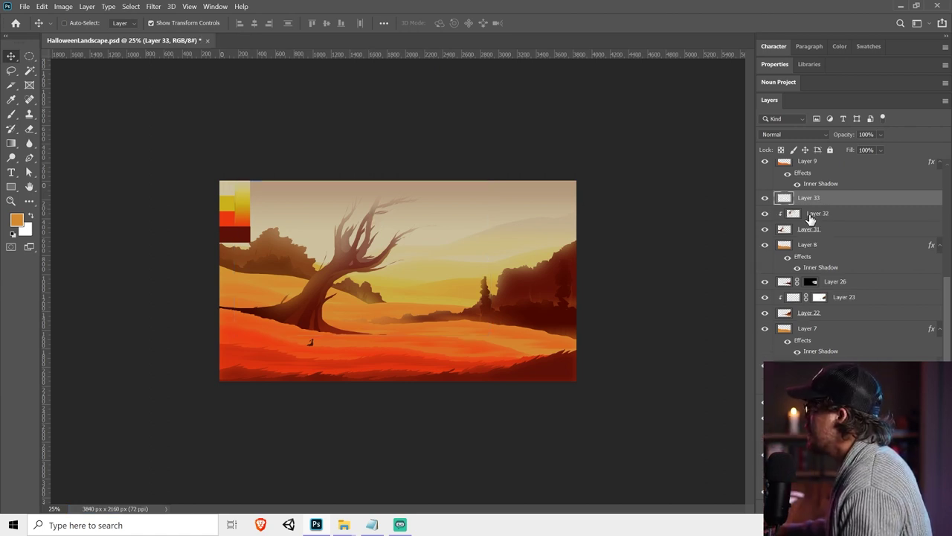
alt+click(810, 200)
click(11, 143)
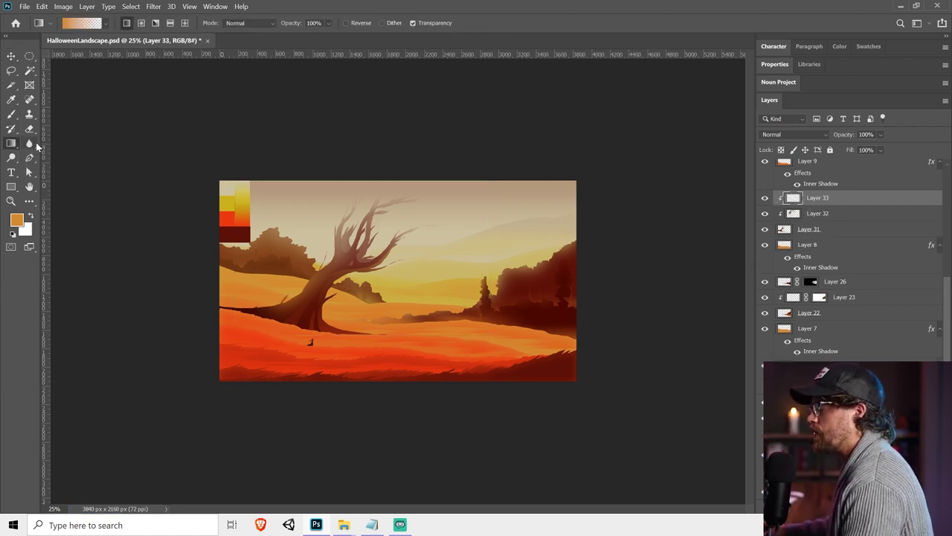
key(i)
key(g)
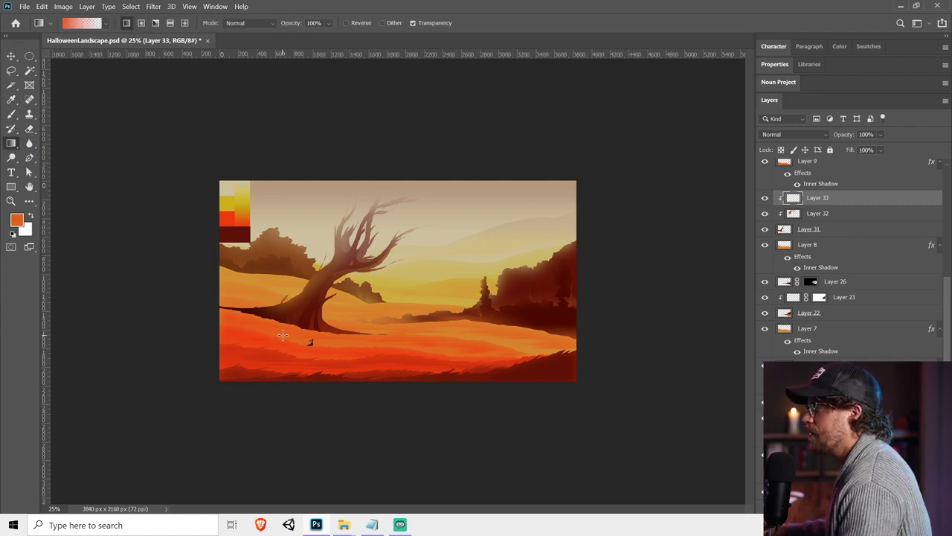
drag(283, 334, 304, 298)
drag(309, 341, 324, 311)
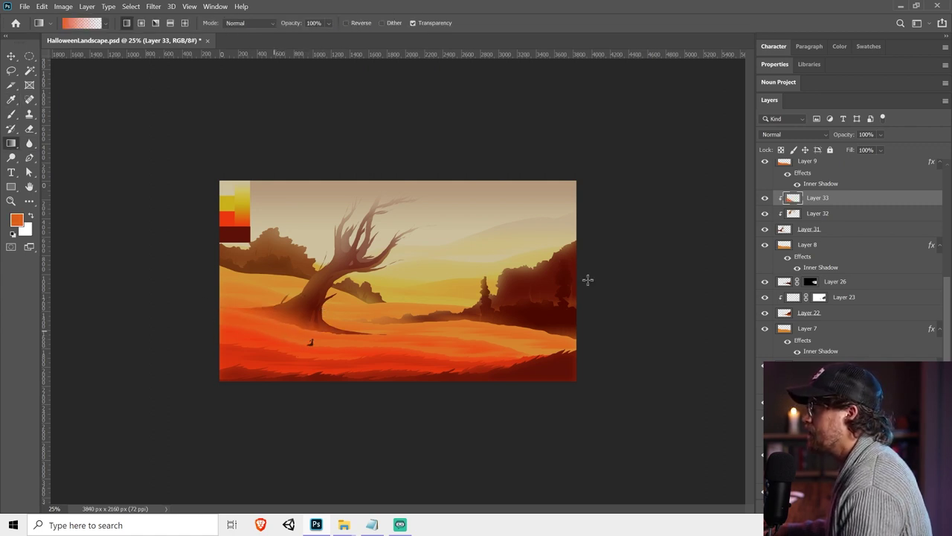
click(880, 133)
drag(902, 145, 877, 149)
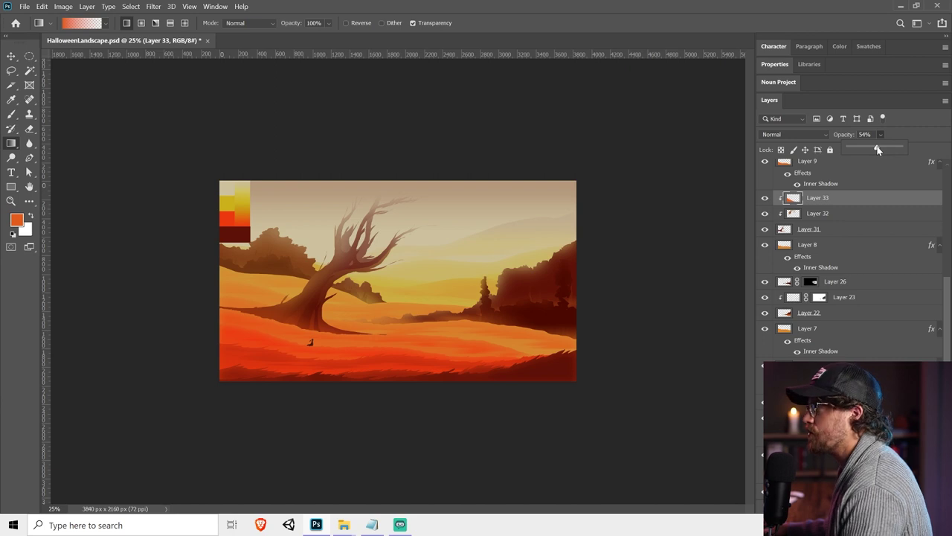
Delete the colour swatch palette from the corner of the artwork and save the document
key(v)
ctrl+click(235, 212)
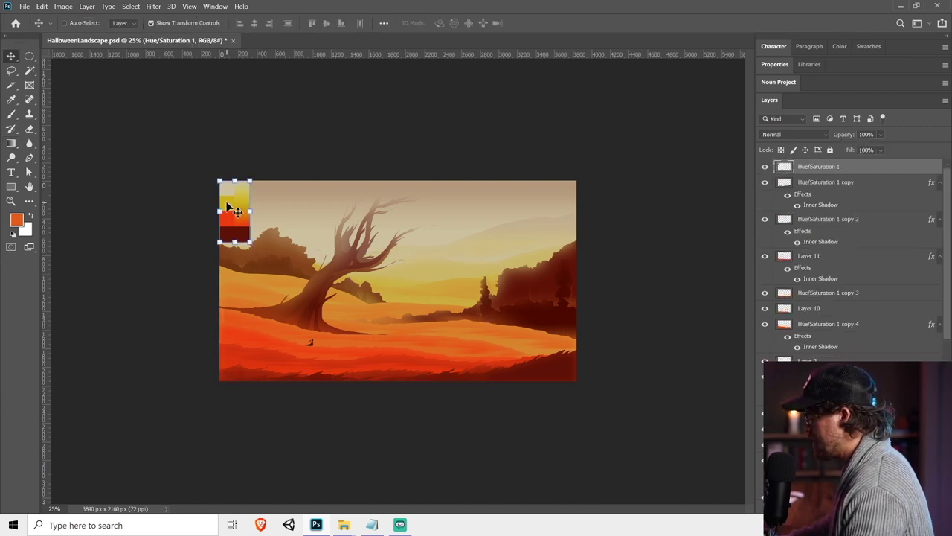
key(Delete)
key(ctrl+s)
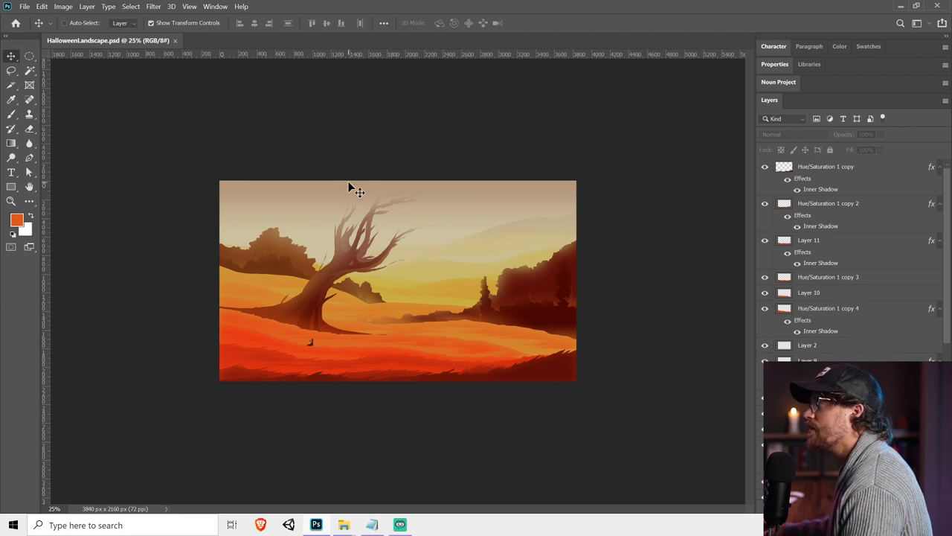
On a new layer above all others, lasso a thick leaning foreground trunk along the left edge of the canvas
click(793, 174)
key(ctrl+shift+alt+n)
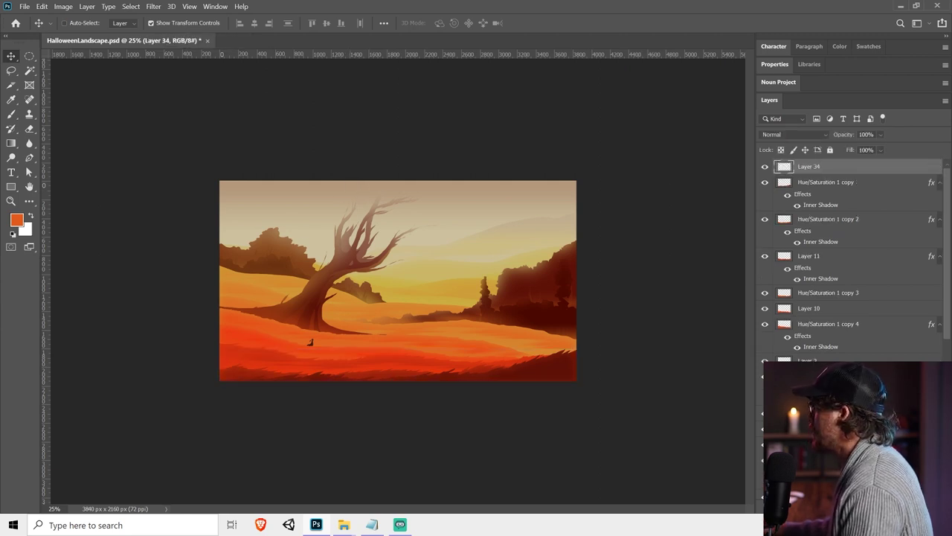
click(11, 71)
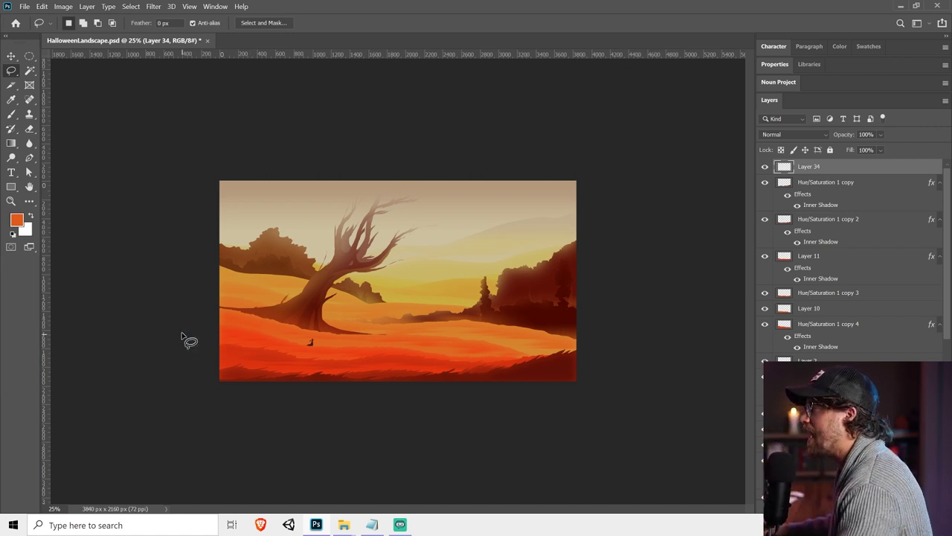
mouse_move(187, 334)
mouse_down()
mouse_move(301, 261)
mouse_move(293, 266)
mouse_up()
key(ctrl+d)
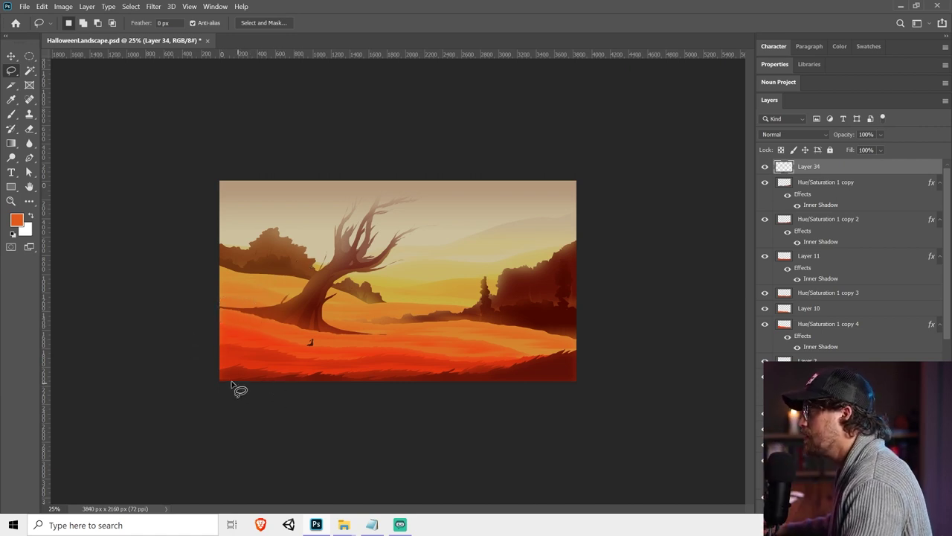
mouse_move(219, 386)
mouse_down()
mouse_move(240, 362)
mouse_move(260, 297)
mouse_move(315, 248)
mouse_move(229, 374)
mouse_move(220, 366)
mouse_move(315, 165)
mouse_move(273, 165)
mouse_up()
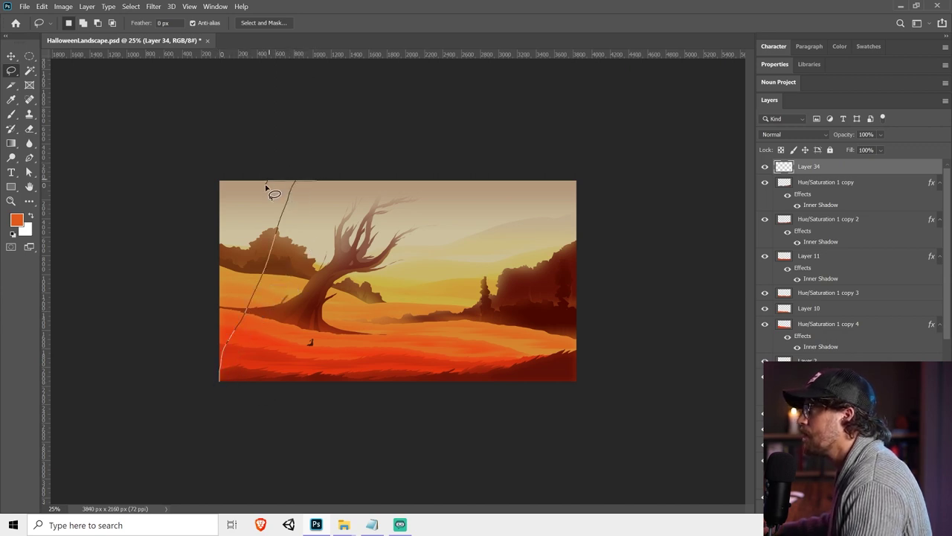
mouse_move(253, 208)
mouse_down()
mouse_move(184, 320)
mouse_move(177, 414)
mouse_up()
Add tapering side branches reaching toward the top of the canvas to the foreground trunk selection
mouse_move(285, 253)
mouse_down()
mouse_move(357, 152)
mouse_move(333, 156)
mouse_move(320, 200)
mouse_move(268, 242)
mouse_move(332, 189)
mouse_move(319, 201)
mouse_move(356, 127)
mouse_move(329, 187)
mouse_move(334, 180)
mouse_move(277, 215)
mouse_move(290, 224)
mouse_move(304, 214)
mouse_move(329, 171)
mouse_move(309, 216)
mouse_move(330, 181)
mouse_up()
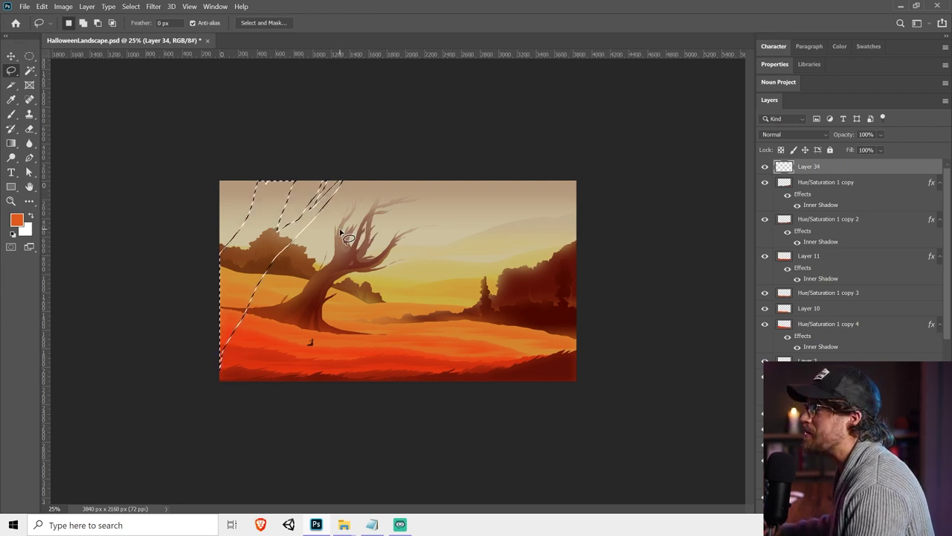
key(shift)
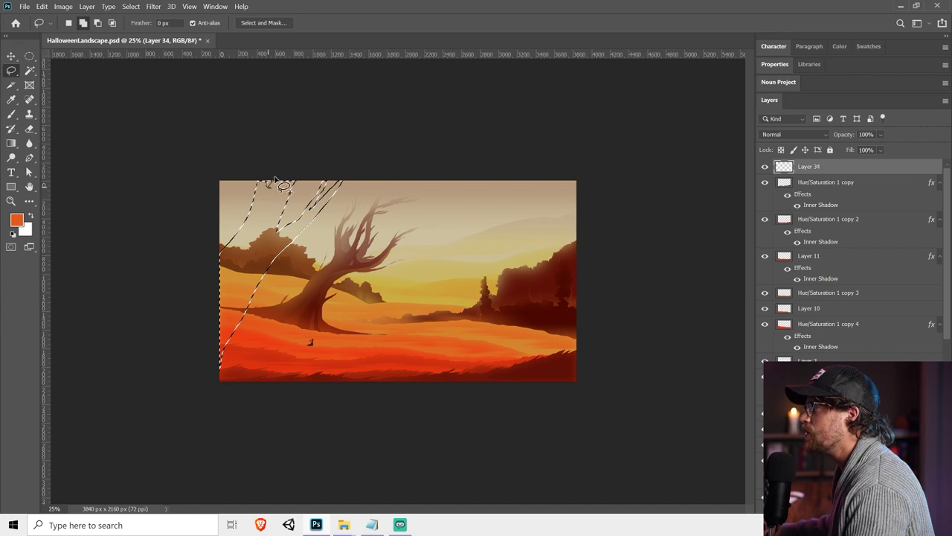
mouse_move(238, 238)
mouse_down()
mouse_move(261, 208)
mouse_move(247, 225)
mouse_move(254, 196)
mouse_move(236, 245)
mouse_up()
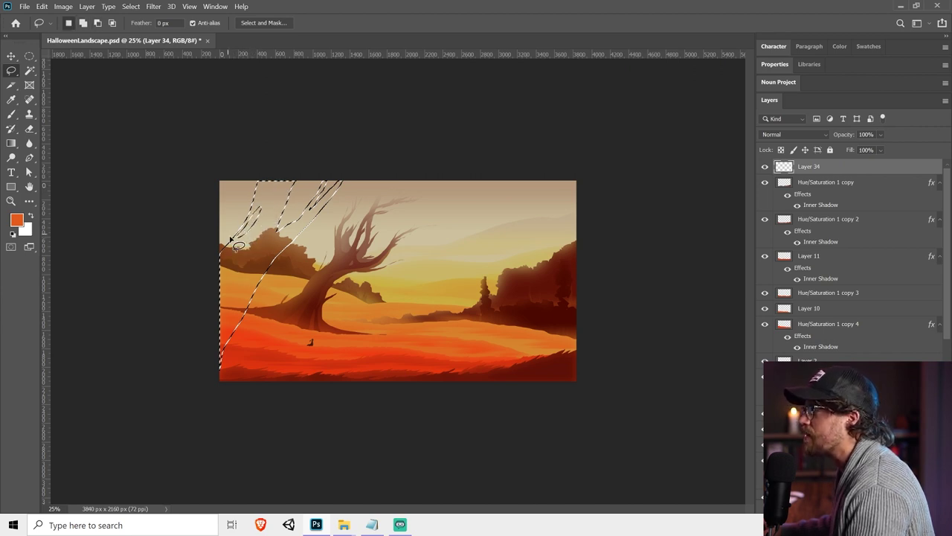
mouse_move(297, 235)
mouse_down()
mouse_move(390, 172)
mouse_move(320, 211)
mouse_move(361, 176)
mouse_move(332, 237)
mouse_up()
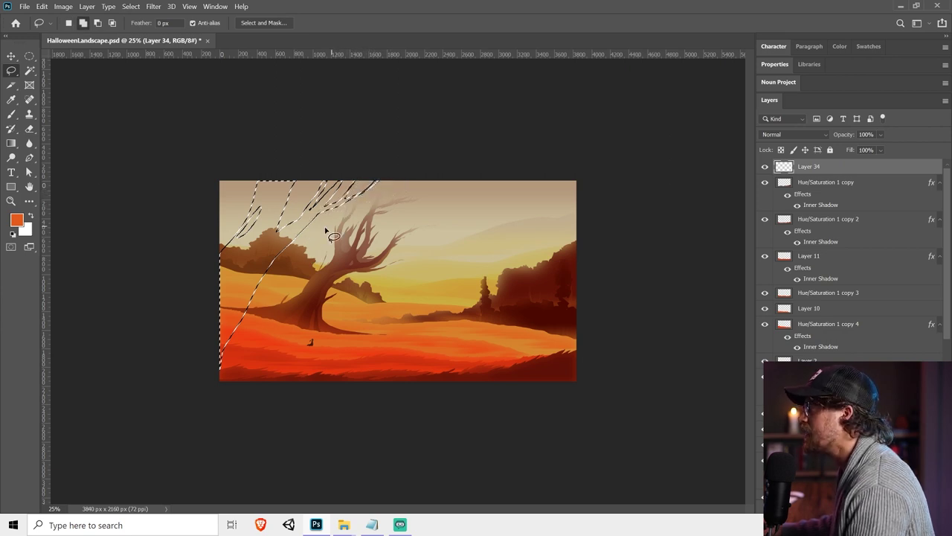
Fill the foreground tree selection with very dark brown #170300 using the Paint Bucket, and clear the selection
click(12, 143)
click(36, 154)
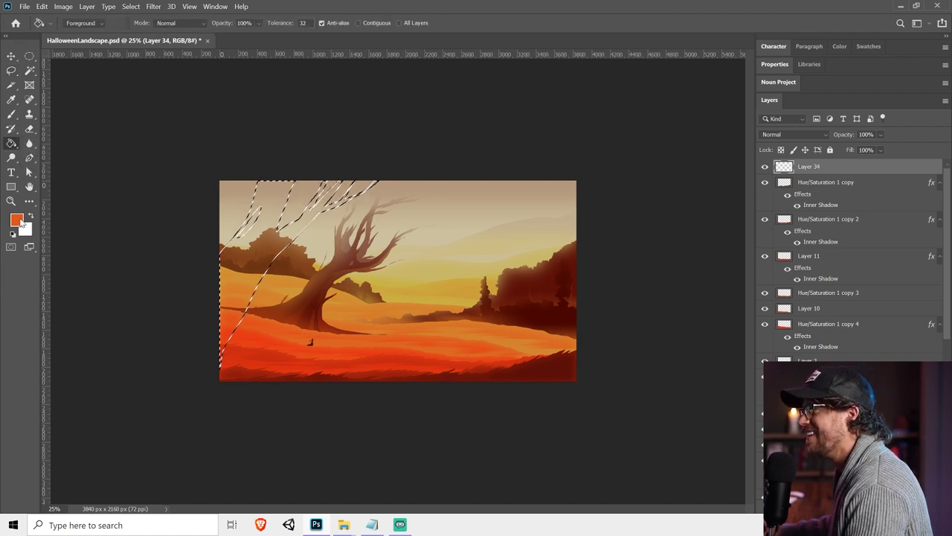
click(17, 220)
text(170300)
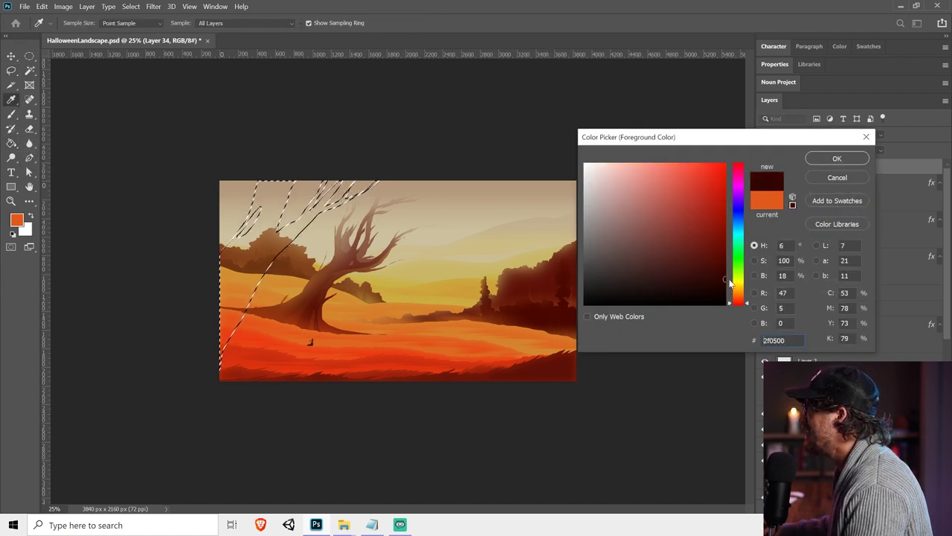
key(Return)
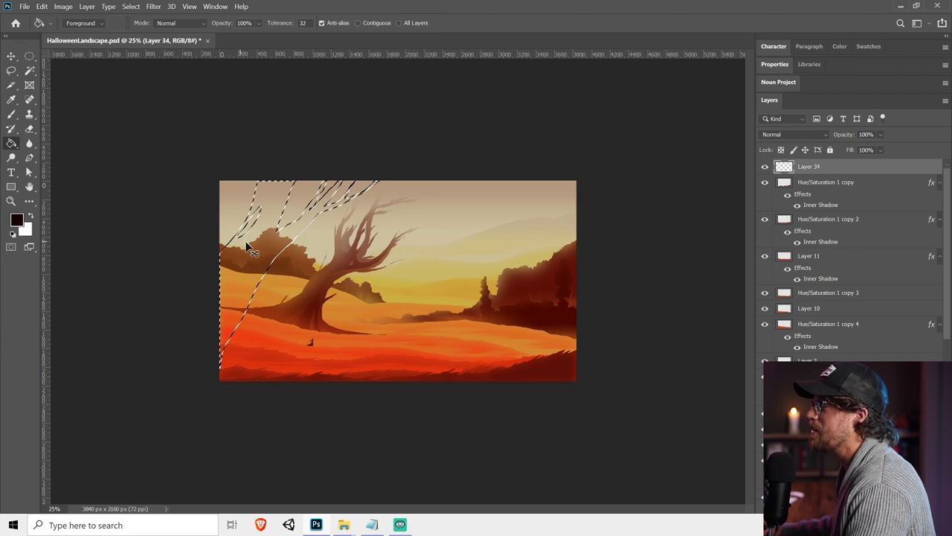
click(283, 254)
key(ctrl+d)
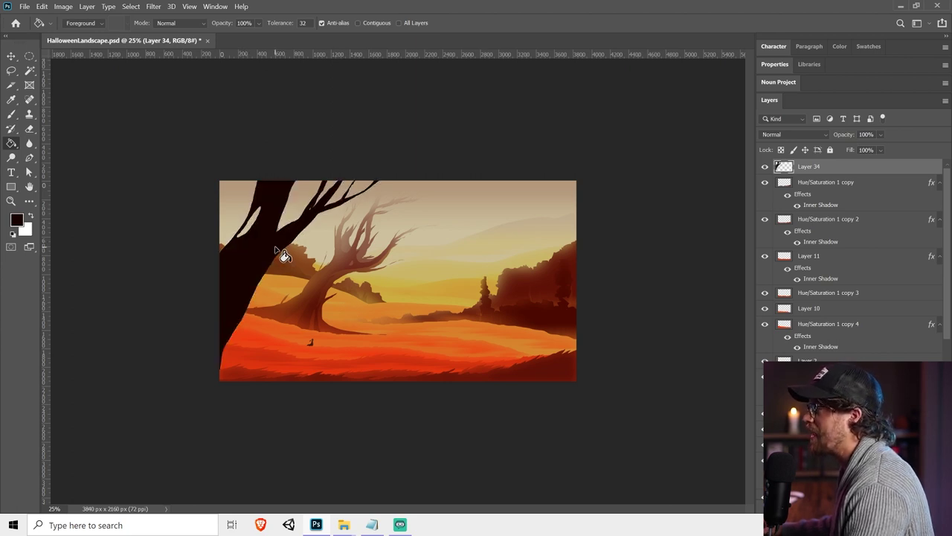
Shift the dark foreground tree slightly to the left and add a new layer above it
key(v)
drag(276, 244, 270, 242)
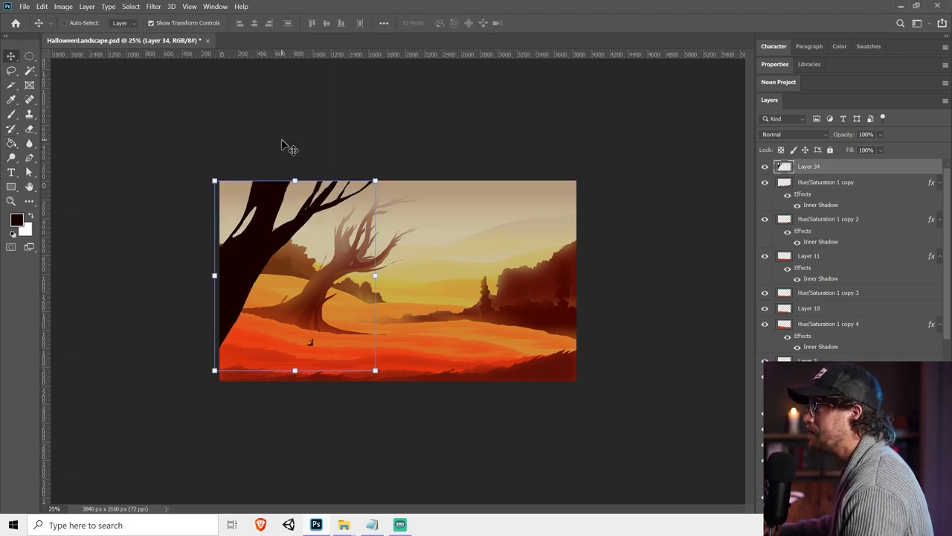
click(11, 71)
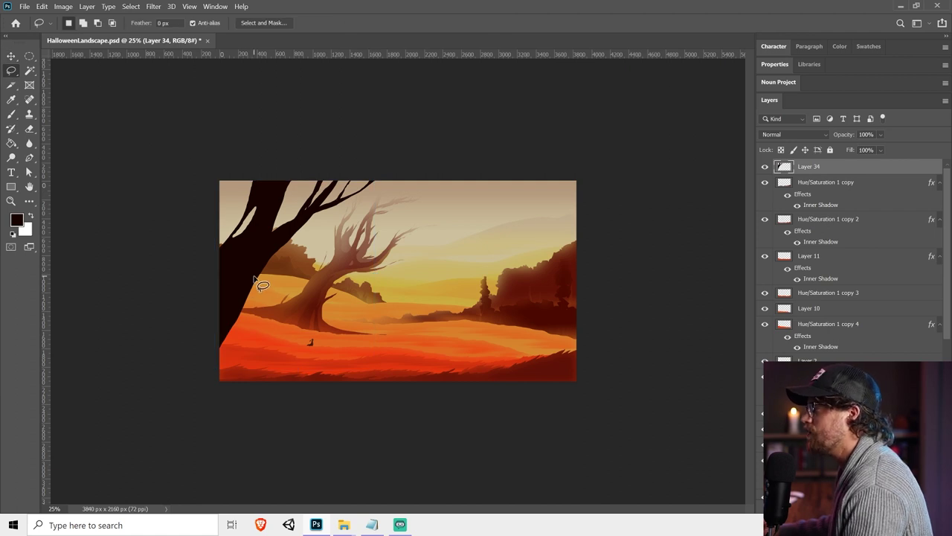
click(919, 508)
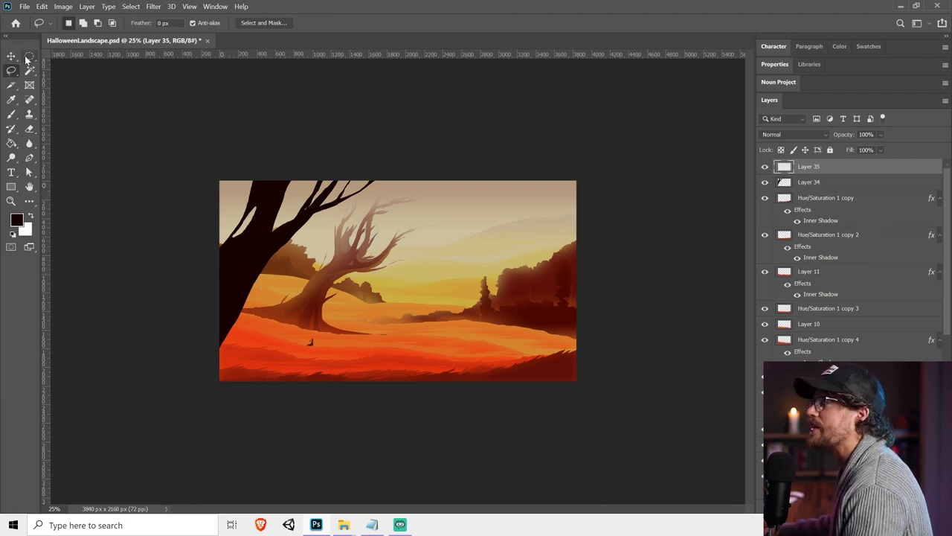
Draw a tall ellipse filled with dark brown below the foreground tree's main branch and narrow it to about 66% width
click(29, 56)
mouse_move(273, 217)
mouse_down()
mouse_move(287, 307)
mouse_move(294, 283)
mouse_move(297, 291)
mouse_move(338, 255)
mouse_move(295, 245)
mouse_up()
key(g)
click(292, 250)
key(ctrl+d)
key(v)
key(ctrl+z)
key(ctrl+z)
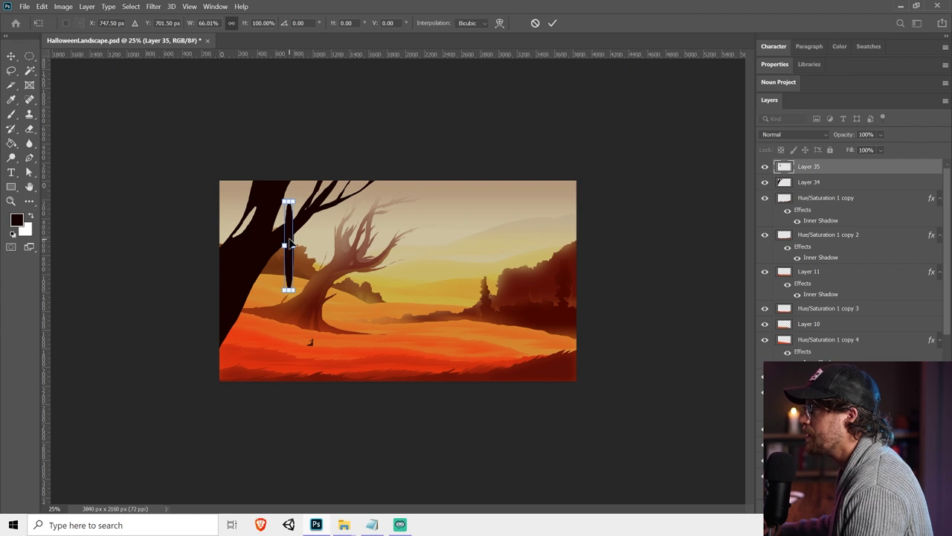
key(Return)
Cut off the rounded top of the dark ellipse with the Lasso tool and clear the selection
key(l)
mouse_move(302, 195)
mouse_down()
mouse_move(270, 238)
mouse_move(305, 220)
mouse_move(302, 195)
mouse_up()
key(ctrl+d)
key(v)
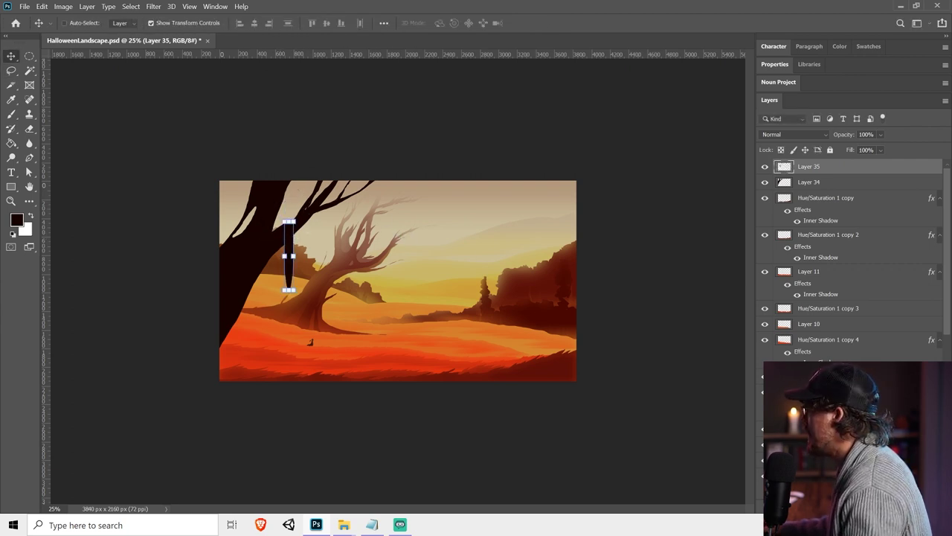
Fade the strip's lower end with a black-to-transparent gradient on a layer mask, and convert the layer to a smart object
click(840, 508)
key(g)
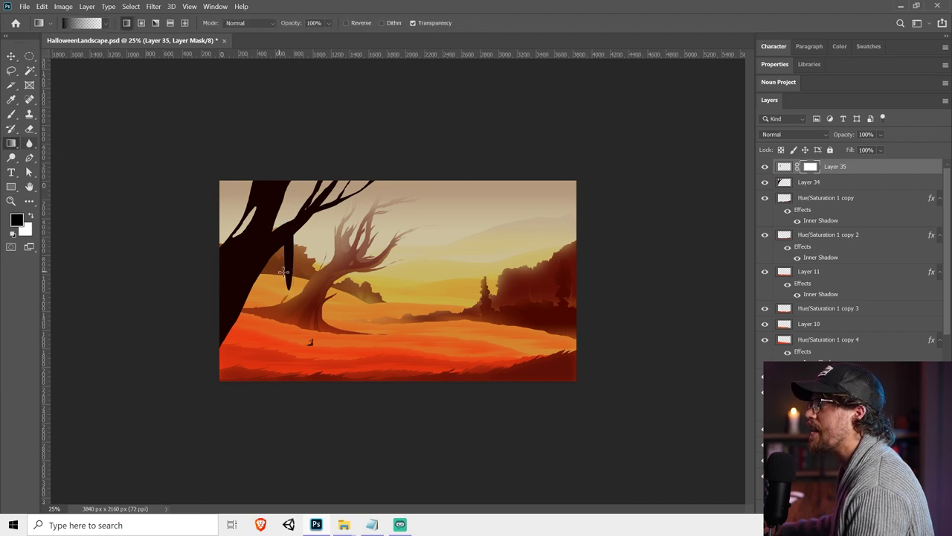
drag(297, 295, 304, 215)
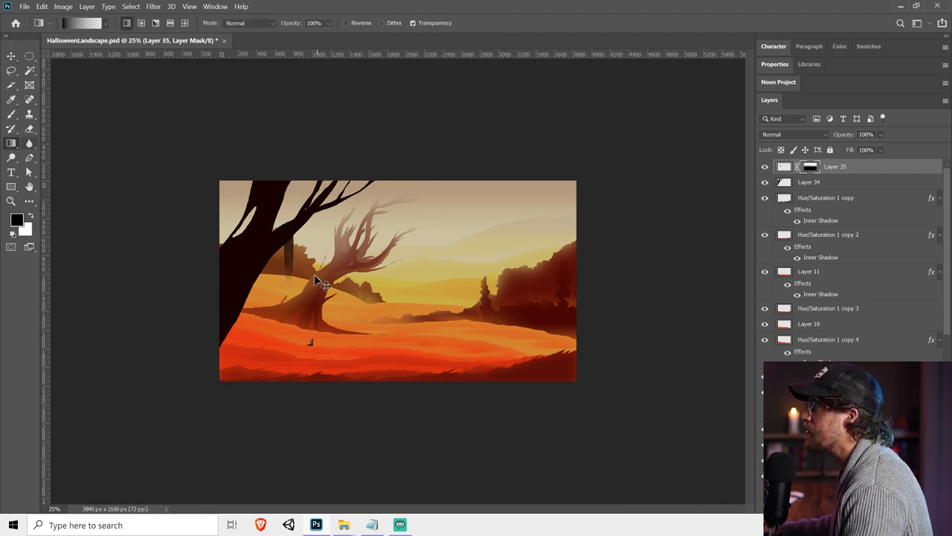
key(v)
right_click(831, 182)
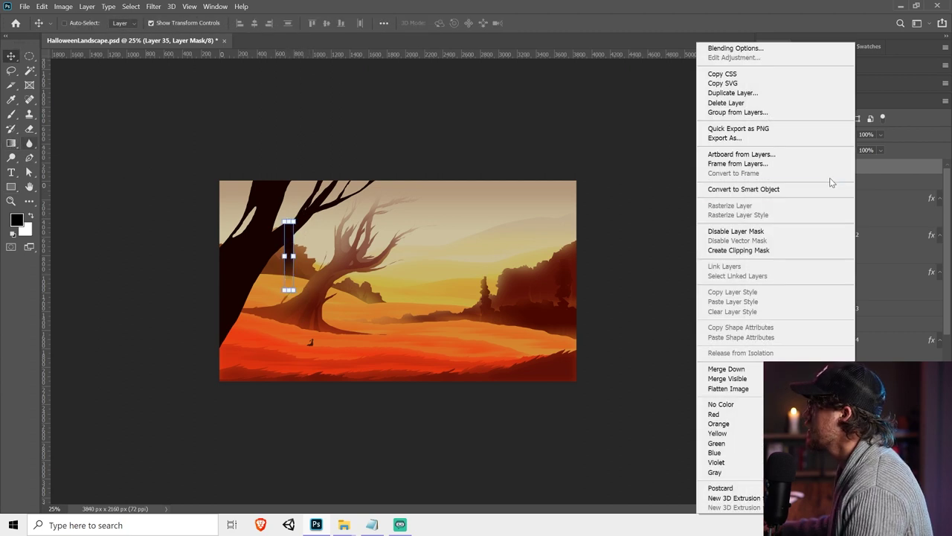
click(829, 189)
Place copies of the fading strip as hanging moss along the foreground tree's branches and trunk, and save the document
mouse_move(334, 274)
mouse_down()
mouse_move(314, 283)
mouse_move(372, 238)
mouse_move(363, 242)
mouse_up()
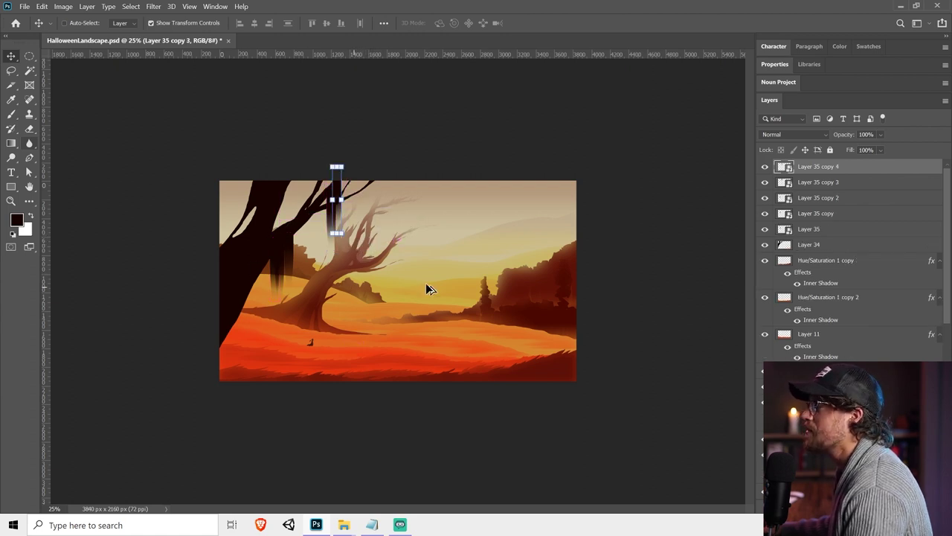
mouse_move(430, 289)
mouse_down()
mouse_move(361, 314)
mouse_move(368, 278)
mouse_move(359, 264)
mouse_move(340, 397)
mouse_move(366, 340)
mouse_up()
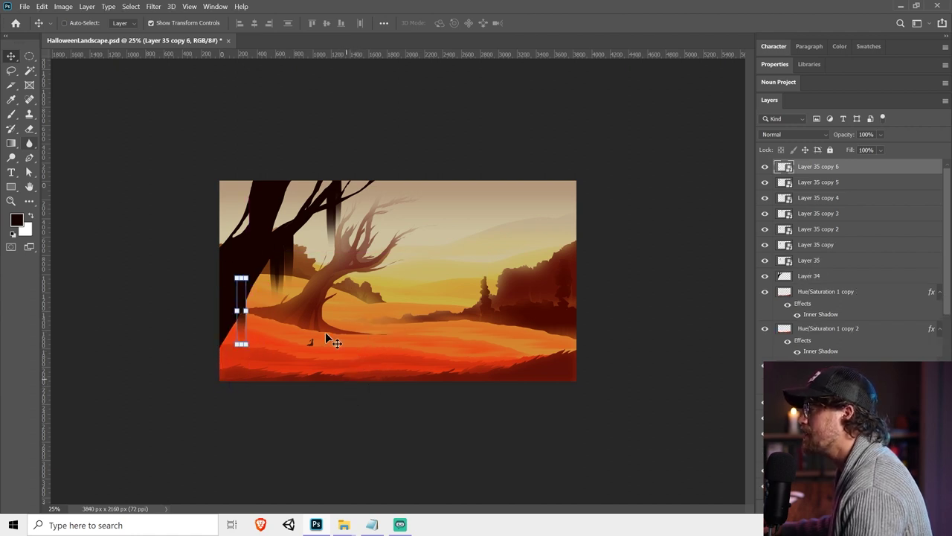
mouse_move(322, 290)
mouse_down()
mouse_move(298, 321)
mouse_move(308, 334)
mouse_move(325, 299)
mouse_move(321, 329)
mouse_move(314, 186)
mouse_up()
mouse_move(312, 205)
mouse_down()
mouse_move(330, 192)
mouse_move(319, 218)
mouse_up()
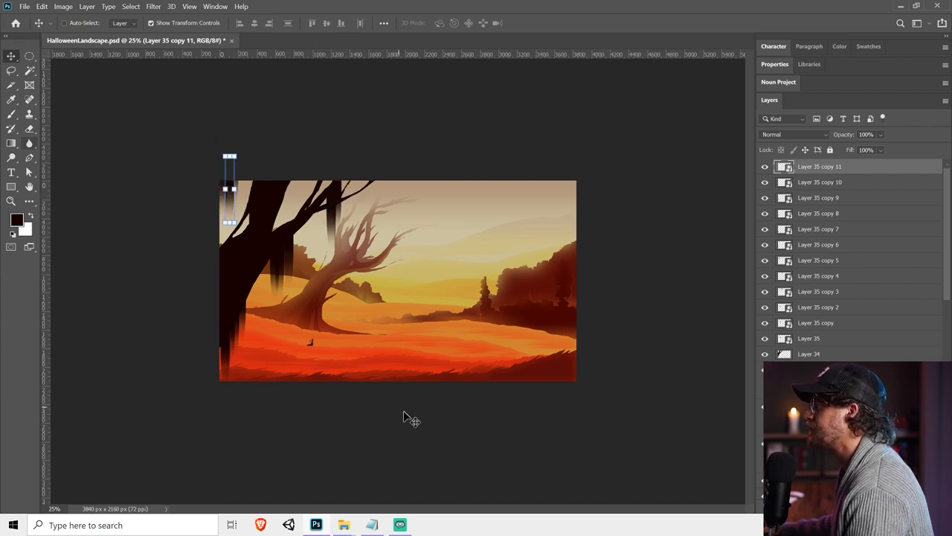
key(ctrl+s)
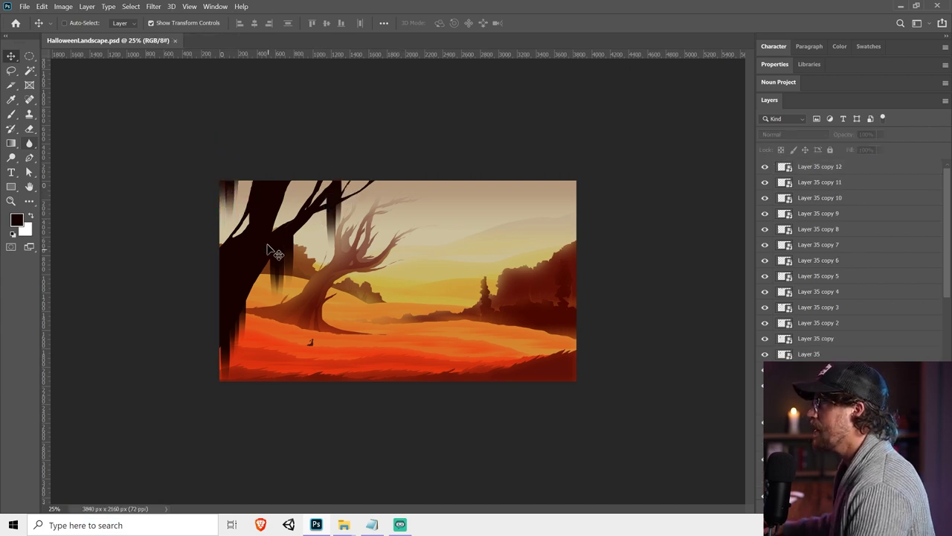
Select the foreground tree layer and carve small jagged notches into its upper trunk with the Lasso tool
ctrl+click(260, 237)
ctrl+click(296, 158)
ctrl+click(271, 189)
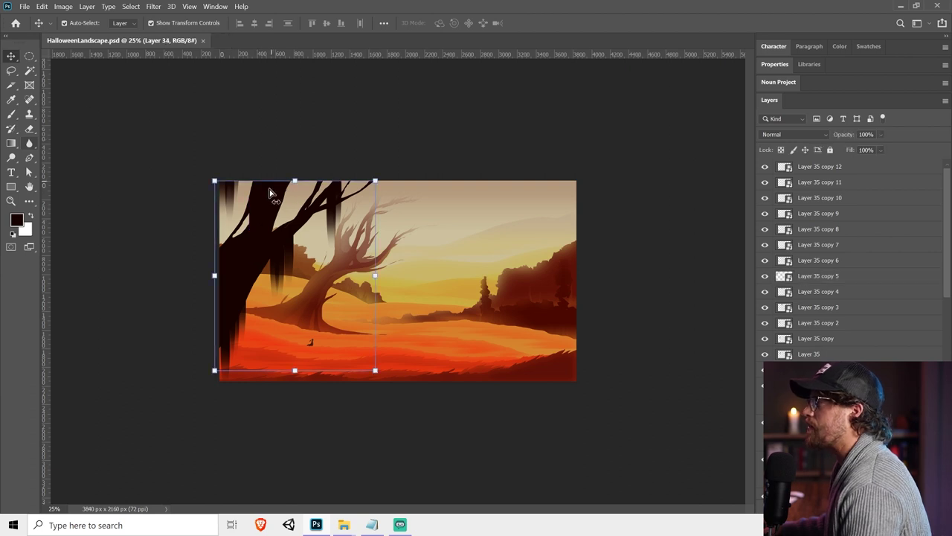
click(12, 70)
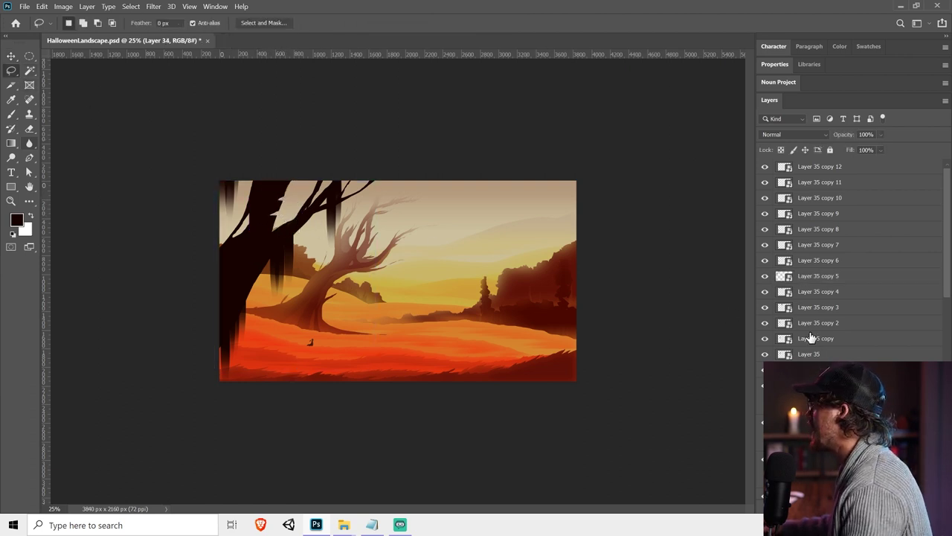
Merge all hanging moss copies with the foreground tree layer and add a new layer above it
shift+click(838, 173)
right_click(836, 172)
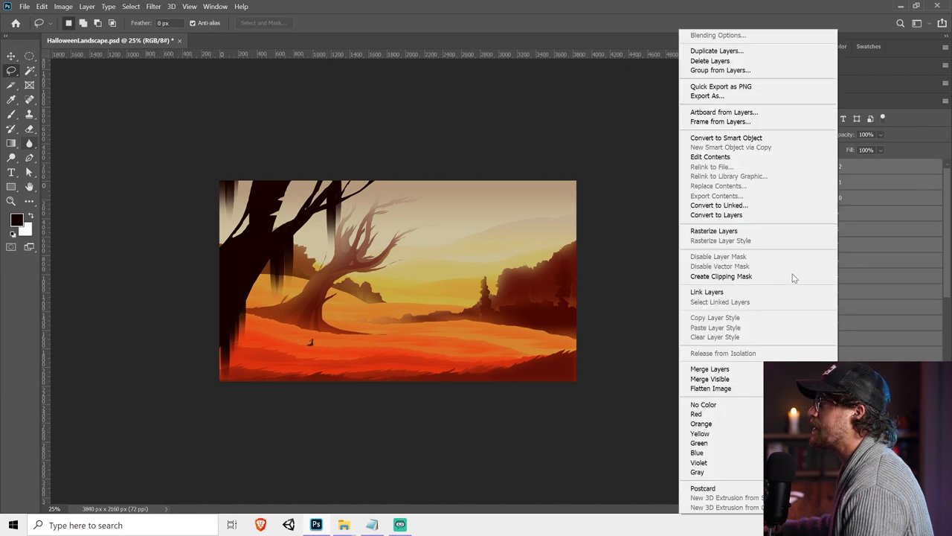
click(757, 369)
key(ctrl+shift+alt+n)
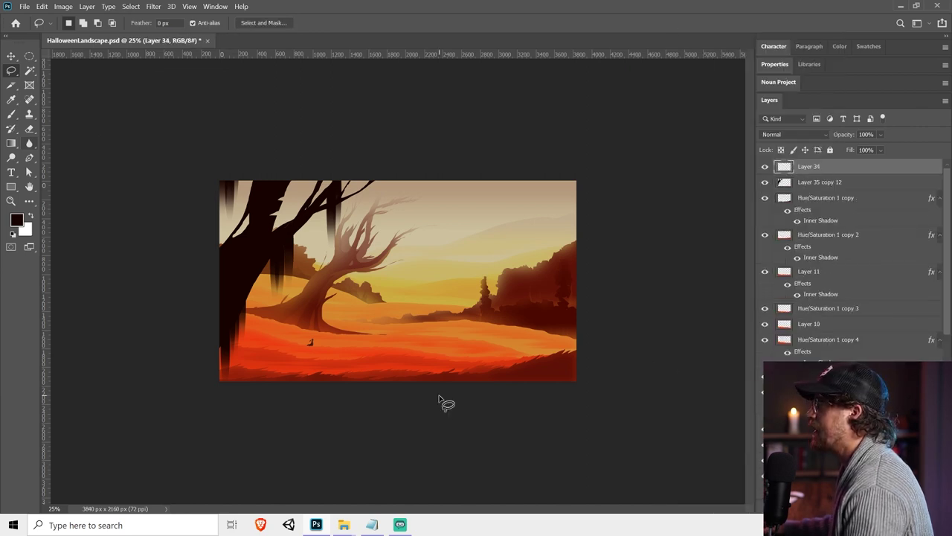
Lasso a thick curving trunk from the canvas's lower edge up to its right edge
drag(493, 400, 580, 180)
key(ctrl+d)
mouse_move(413, 389)
mouse_down()
mouse_move(481, 352)
mouse_move(537, 335)
mouse_up()
mouse_move(435, 383)
mouse_down()
mouse_move(505, 320)
mouse_move(595, 261)
mouse_move(620, 285)
mouse_move(543, 318)
mouse_move(480, 401)
mouse_move(504, 395)
mouse_up()
Fill the curving trunk selection with the very dark brown foreground color and clear the selection
key(g)
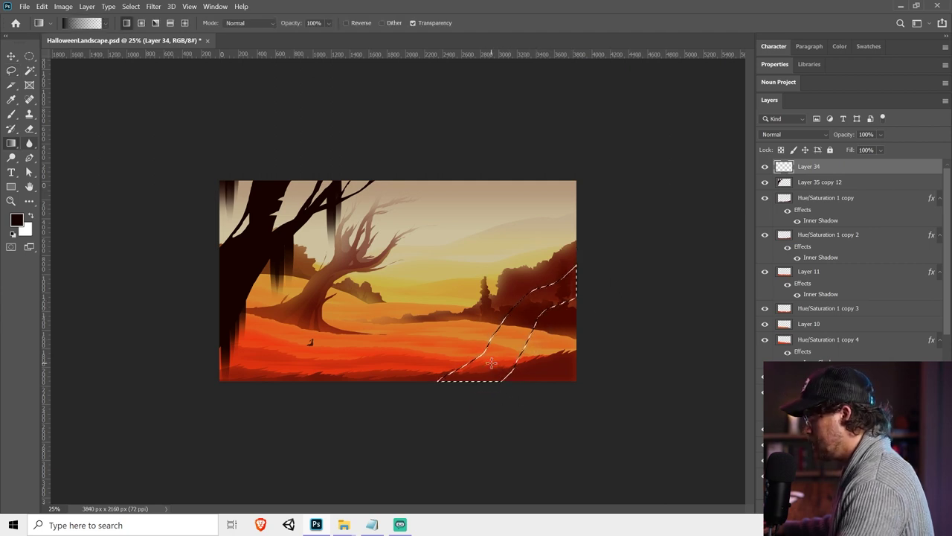
key(shift+g)
key(shift+g)
key(shift+g)
drag(484, 351, 637, 318)
key(ctrl+d)
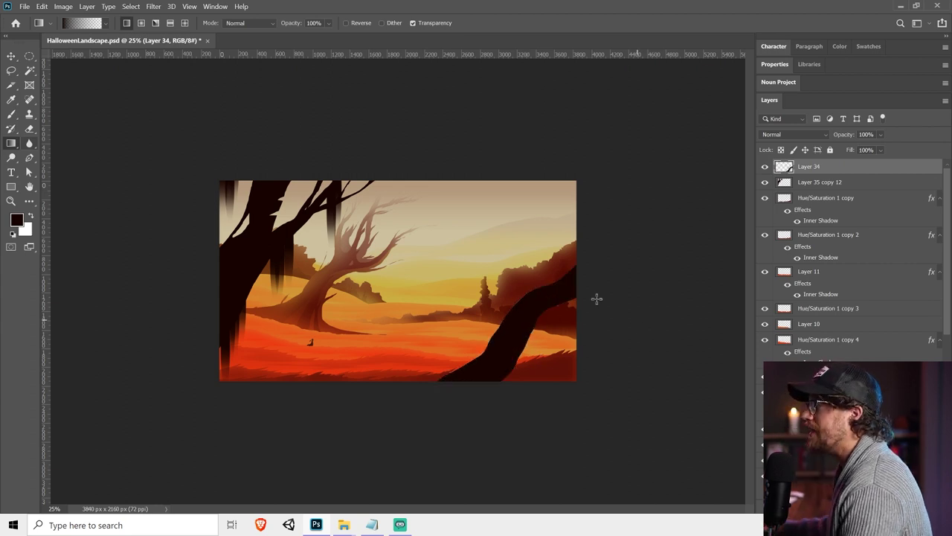
Add a thinner dark brown branch along the underside of the right foreground trunk, reaching the canvas's right edge
click(11, 69)
drag(512, 364, 578, 308)
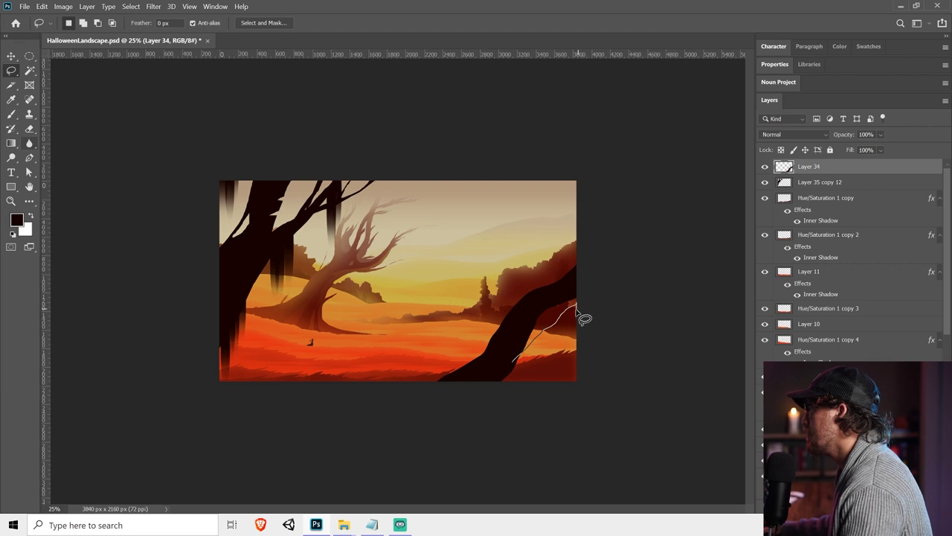
mouse_move(552, 343)
mouse_down()
mouse_move(525, 383)
mouse_move(506, 385)
mouse_move(600, 378)
mouse_up()
key(g)
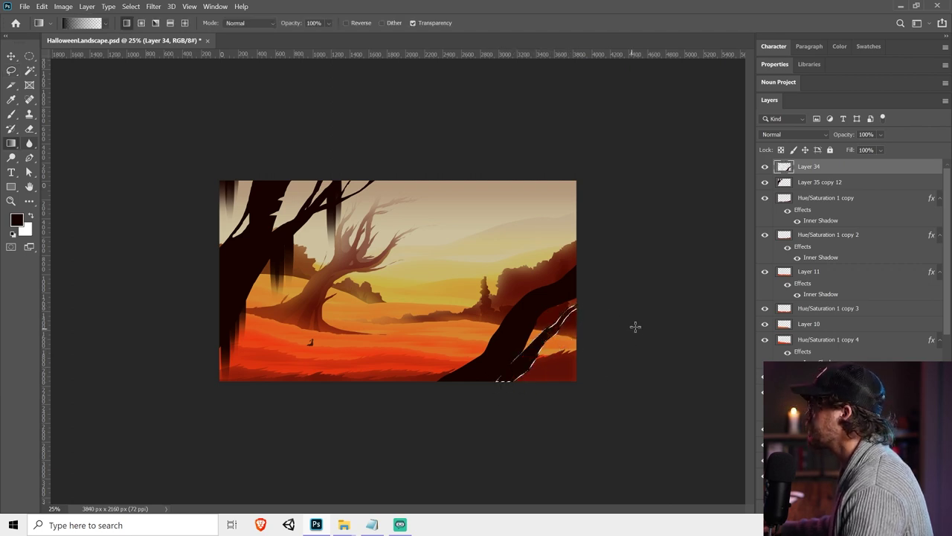
key(ctrl+d)
Lasso and fill pointed stubs and a wider base on the right foreground trunk in dark brown
click(11, 70)
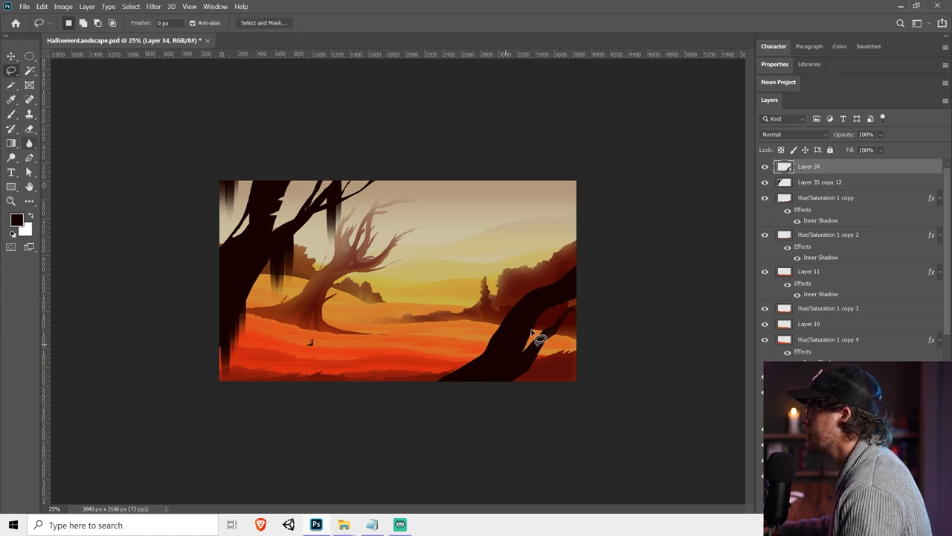
mouse_move(525, 298)
mouse_down()
mouse_move(557, 282)
mouse_move(555, 298)
mouse_move(476, 369)
mouse_move(489, 338)
mouse_move(488, 354)
mouse_move(426, 381)
mouse_move(484, 378)
mouse_move(483, 364)
mouse_move(521, 319)
mouse_move(748, 288)
mouse_up()
key(g)
key(ctrl+d)
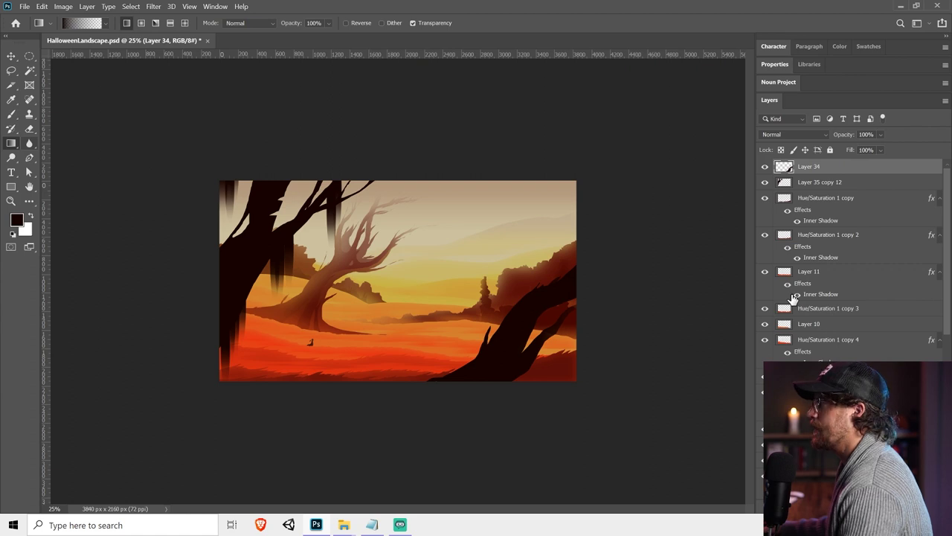
Merge the two foreground tree layers, then add a new layer above clipped to the merged trees
key(v)
shift+click(823, 187)
right_click(829, 186)
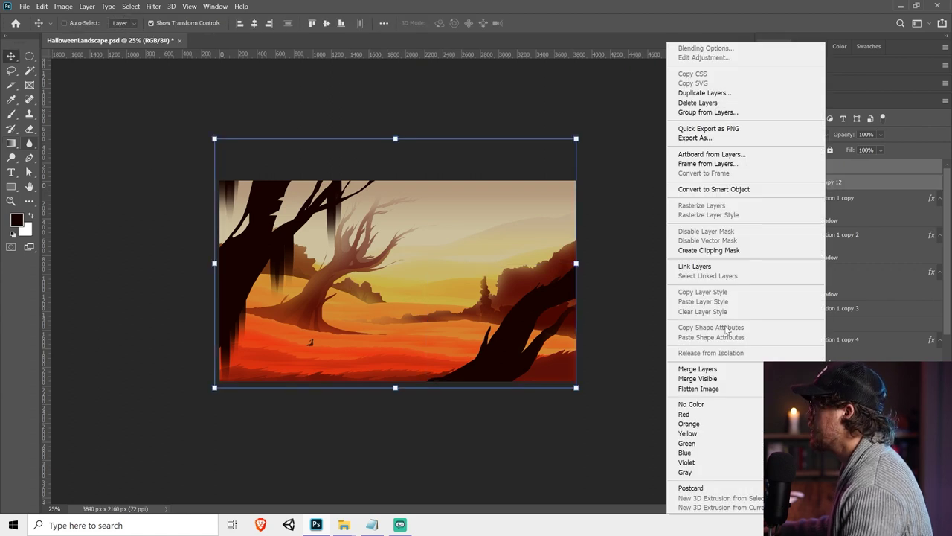
click(729, 369)
key(ctrl+shift+alt+n)
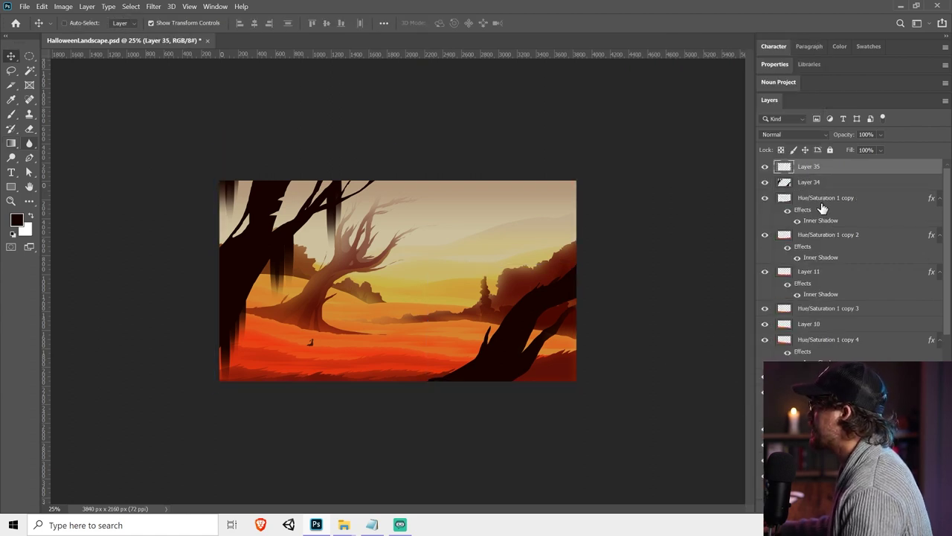
alt+click(832, 172)
With a soft brush at 54% opacity, paint sampled tan haze on the left tree's upper trunk and sampled dark red on the right trunk
click(11, 114)
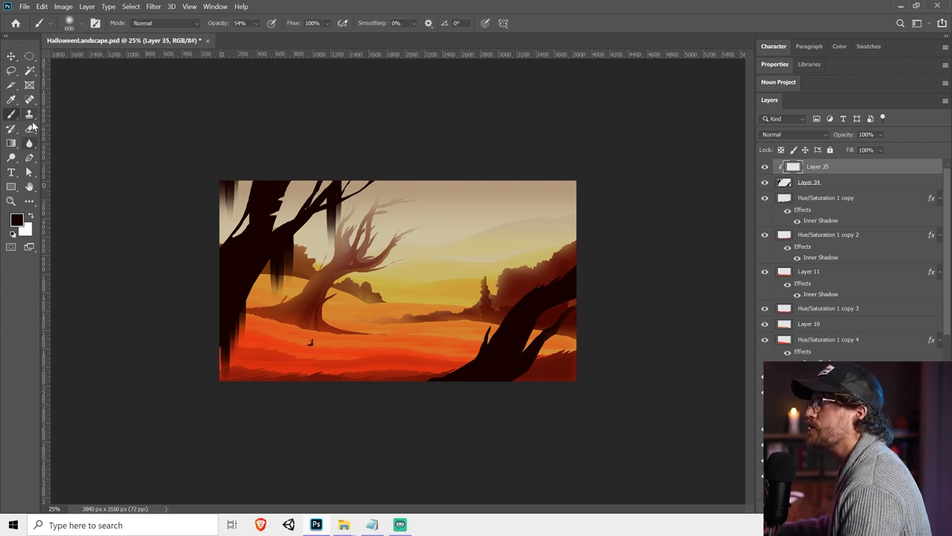
alt+click(294, 198)
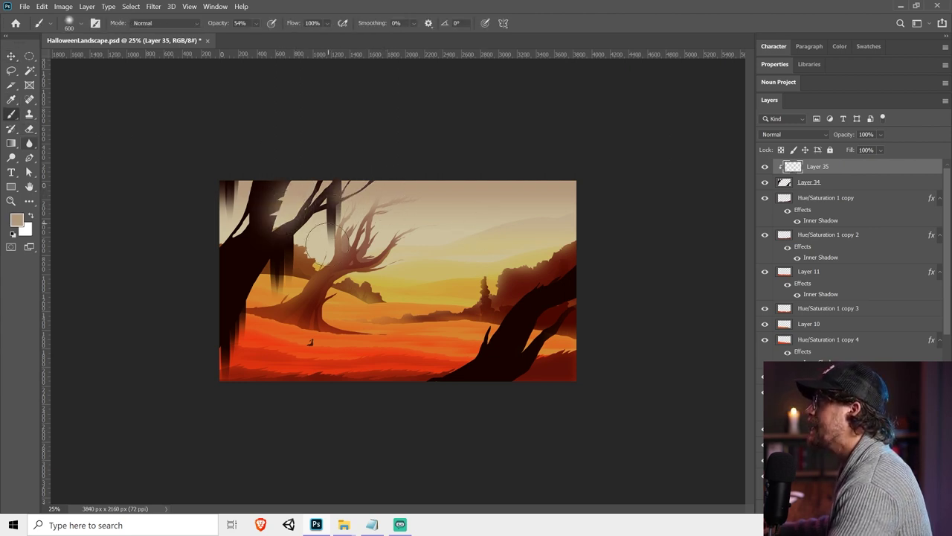
alt+click(510, 291)
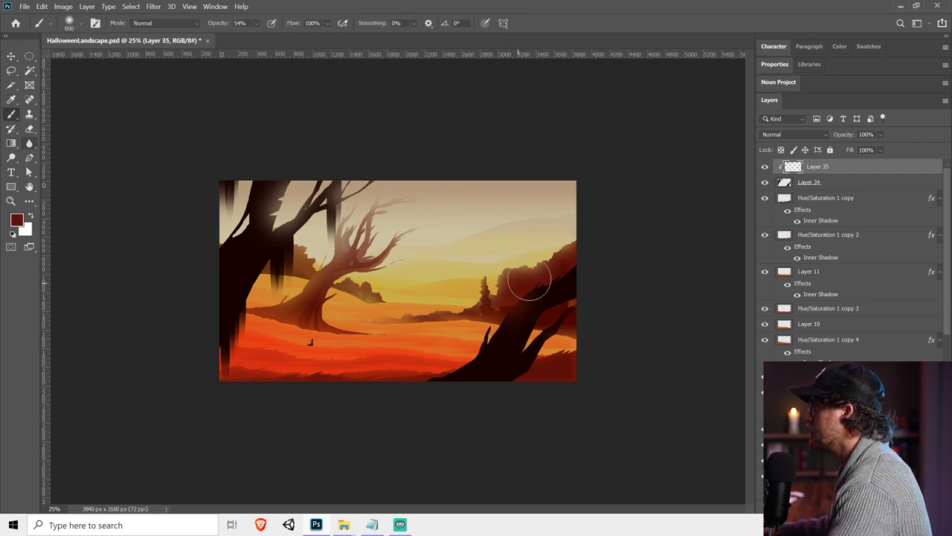
Try brushing sampled orange light onto the right and left foreground trunks, and undo those strokes
alt+click(468, 334)
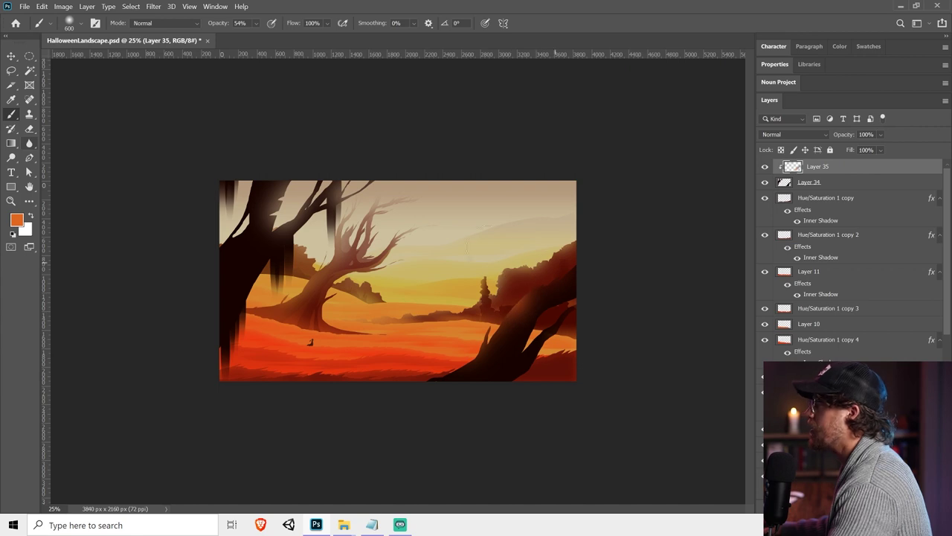
key(ctrl+z)
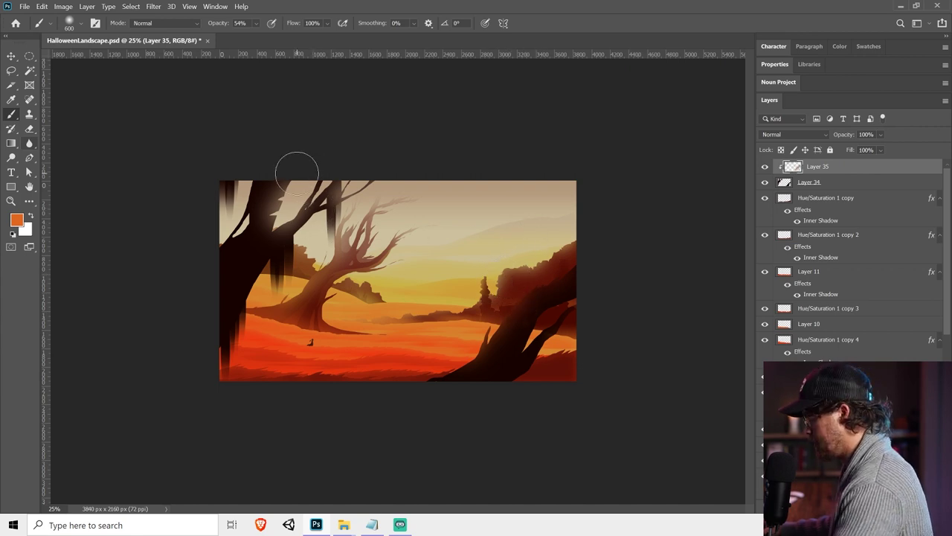
alt+click(266, 278)
click(259, 279)
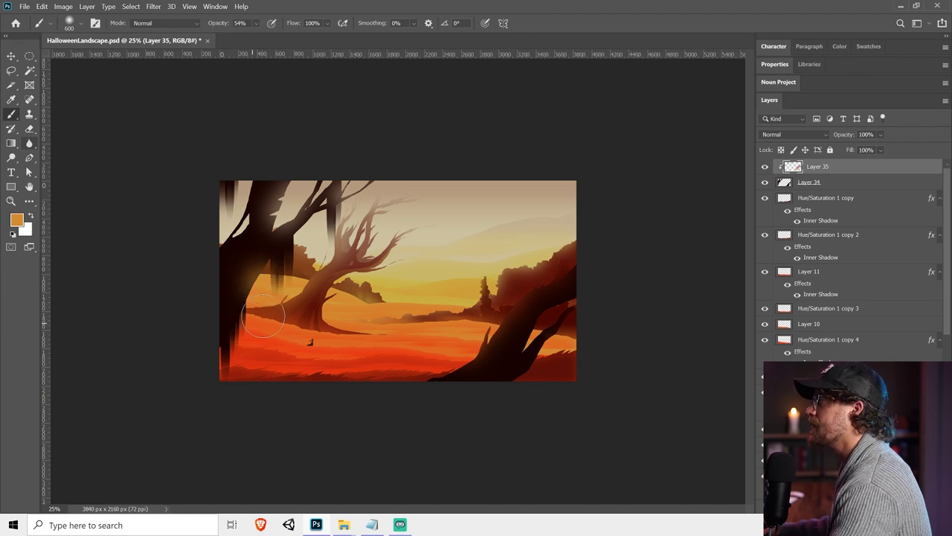
key(ctrl+z)
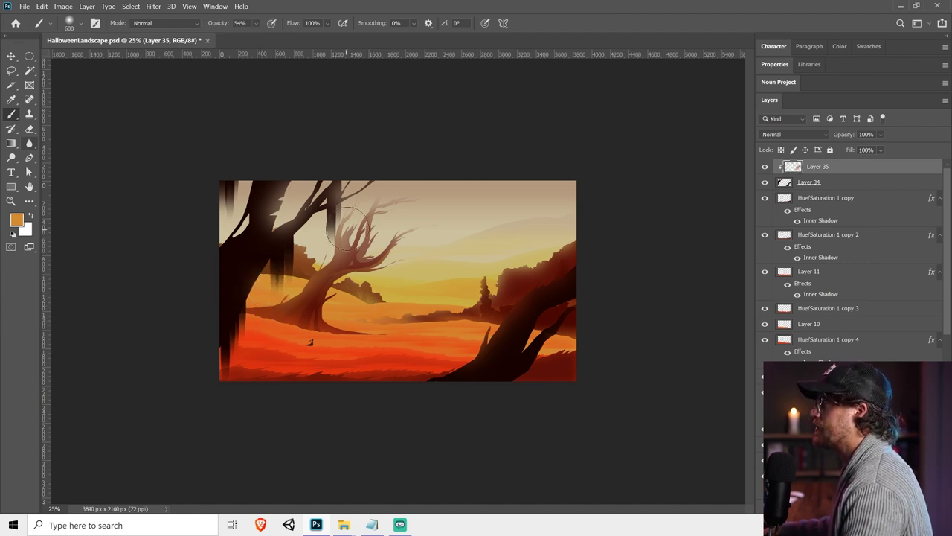
Merge the clipped haze layer with the foreground tree layer
key(v)
shift+click(817, 182)
right_click(816, 182)
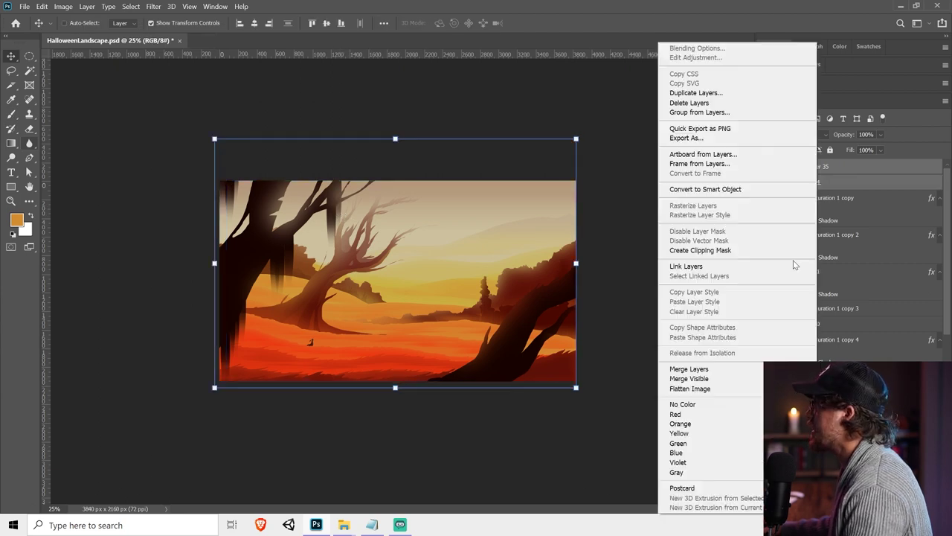
click(748, 369)
Lasso and delete the left tree's outermost branch and its hanging moss in front of the twisted tree, and save the document
key(l)
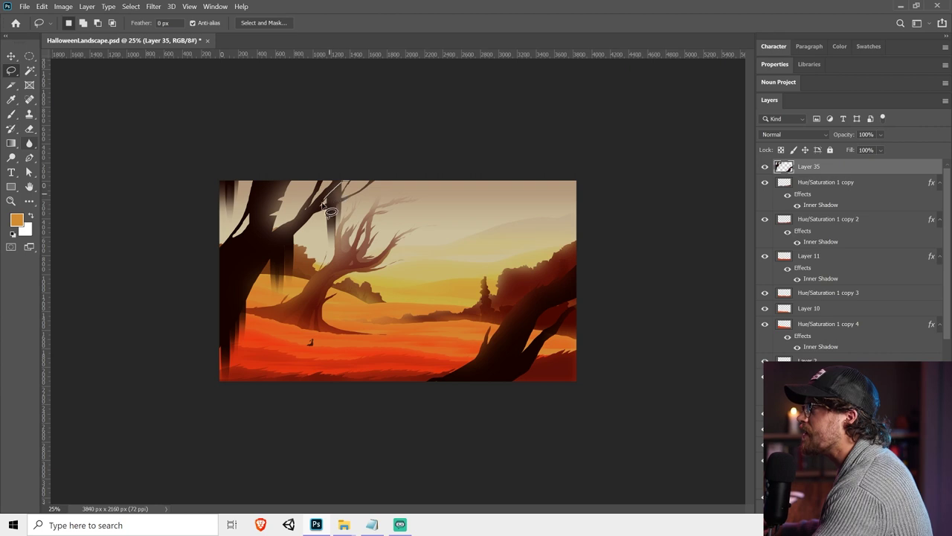
mouse_move(331, 212)
mouse_down()
mouse_move(311, 266)
mouse_move(357, 283)
mouse_move(446, 182)
mouse_up()
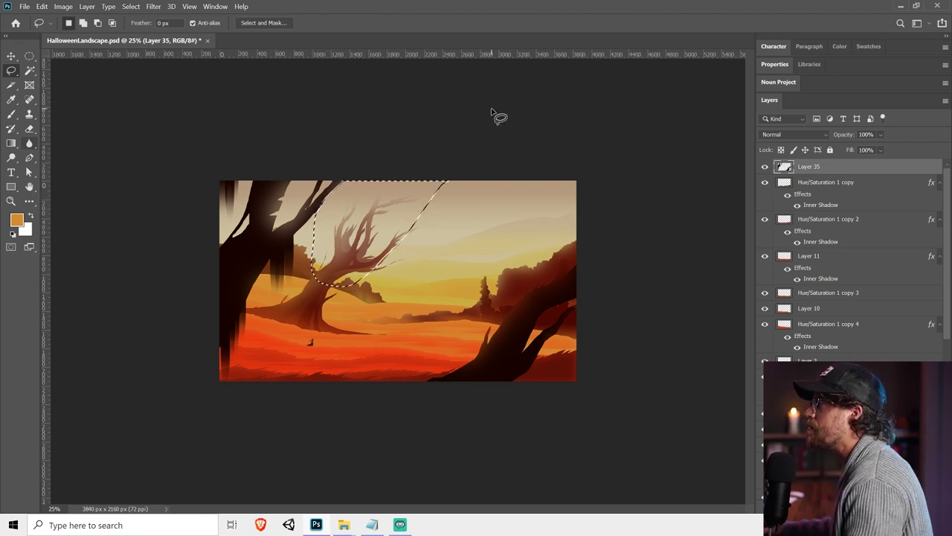
key(ctrl+d)
key(v)
key(ctrl+s)
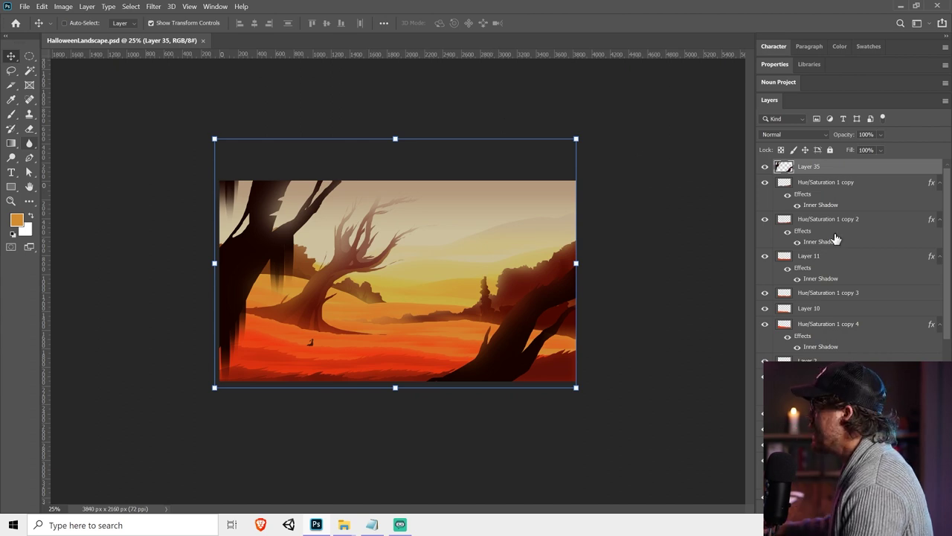
On a new layer, lasso a narrow pair of glaring eyes on the left foreground trunk and fill them with cream sampled from the sky
key(ctrl+shift+alt+n)
click(11, 115)
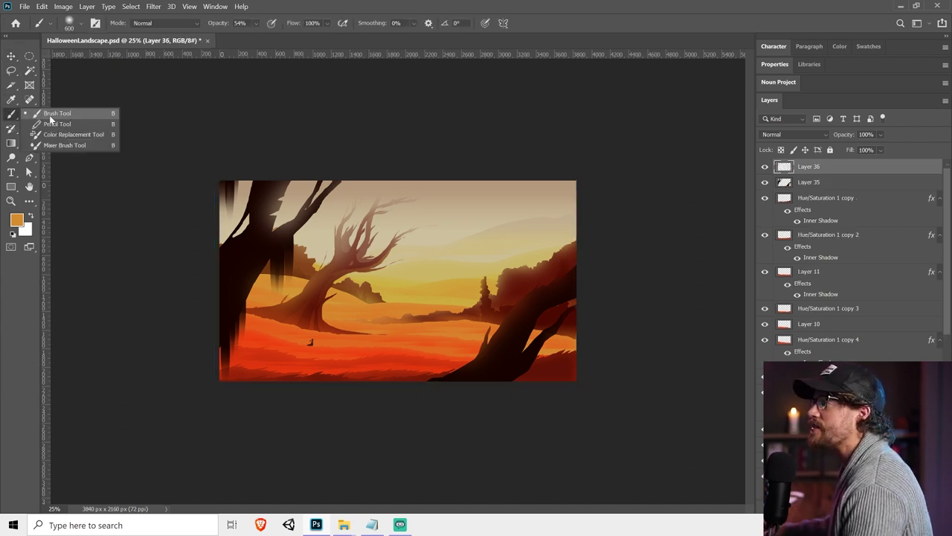
click(52, 123)
key(l)
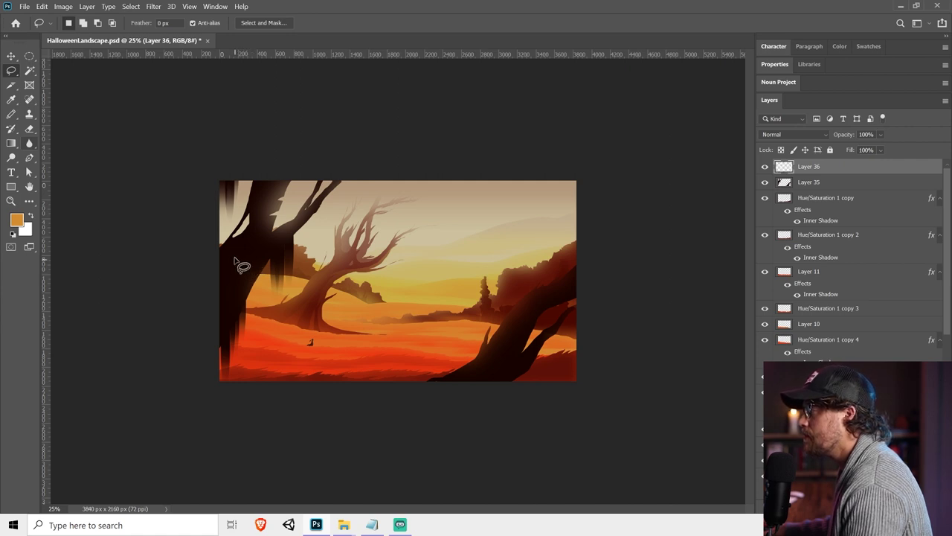
key(shift)
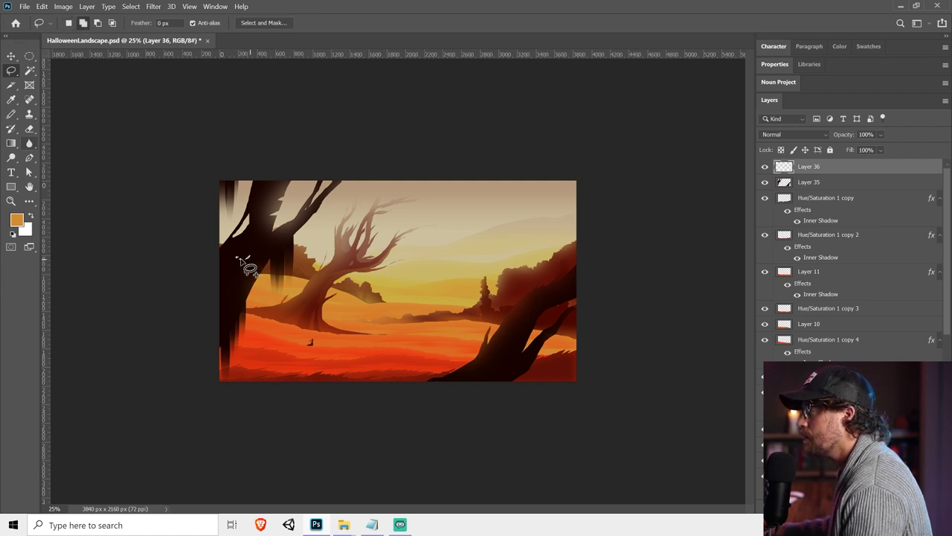
drag(9, 143, 41, 154)
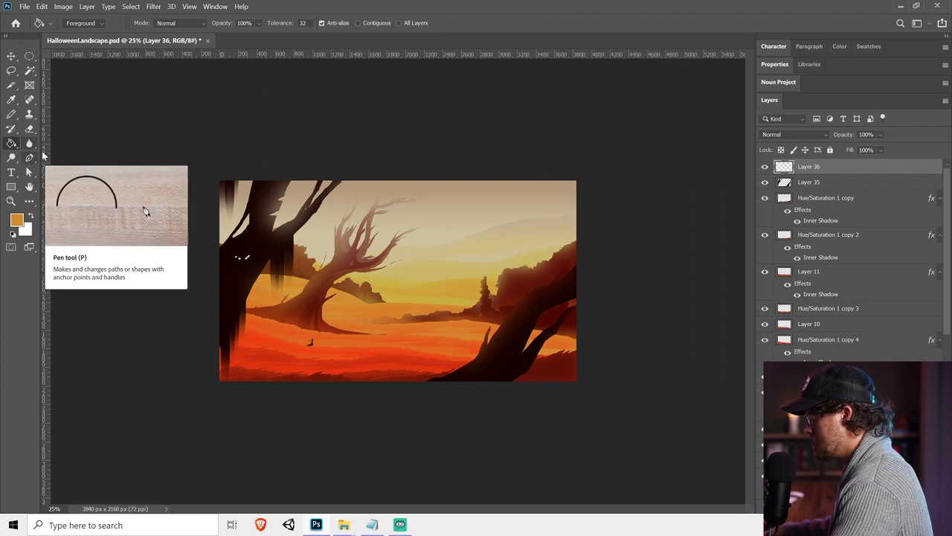
key(i)
click(446, 218)
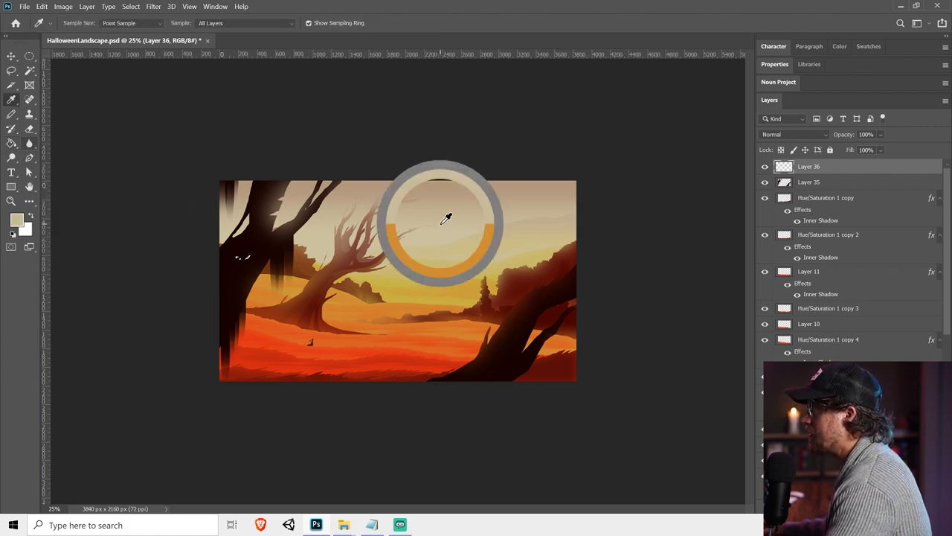
key(g)
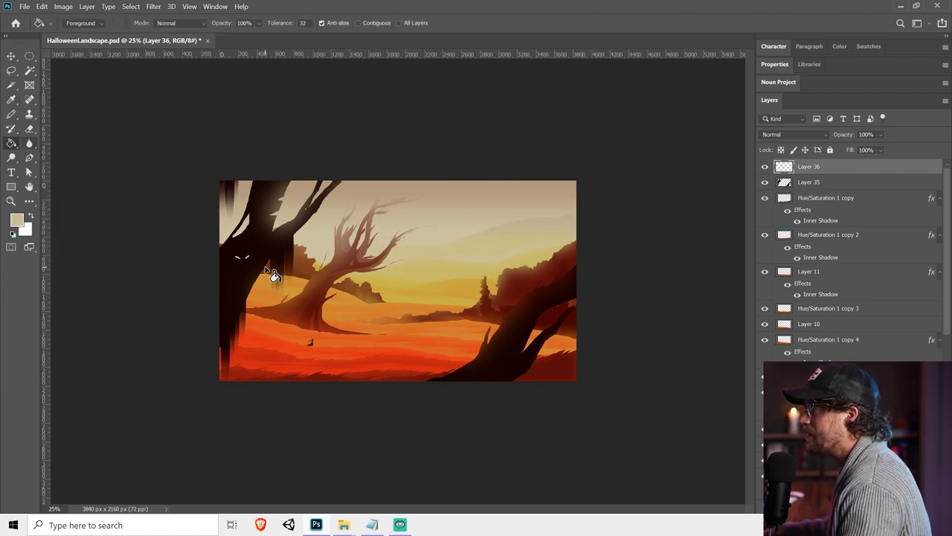
Duplicate the eyes into tilted pairs, spreading three pairs over the left trunk and two over the right trunk
key(v)
drag(270, 283, 520, 387)
key(ctrl+t)
key(Return)
key(Return)
mouse_move(526, 382)
mouse_down()
mouse_move(534, 373)
mouse_move(522, 365)
mouse_up()
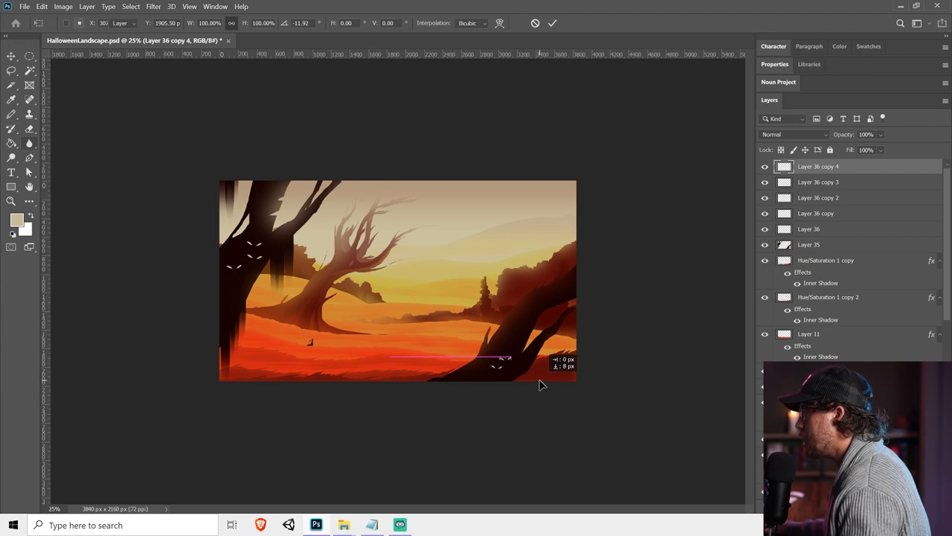
key(Return)
Delete the middle pair of eyes on the left trunk and merge the remaining eye layers into one
ctrl+click(260, 262)
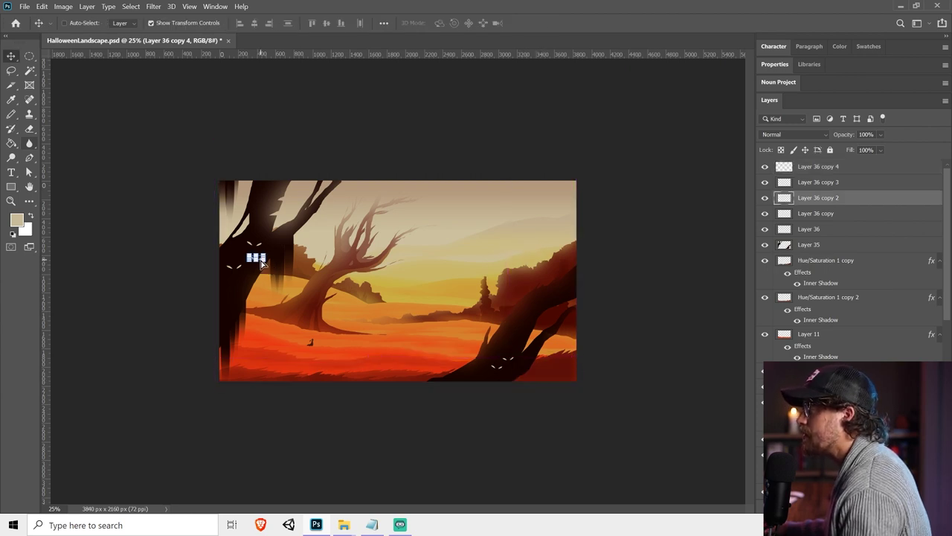
key(Delete)
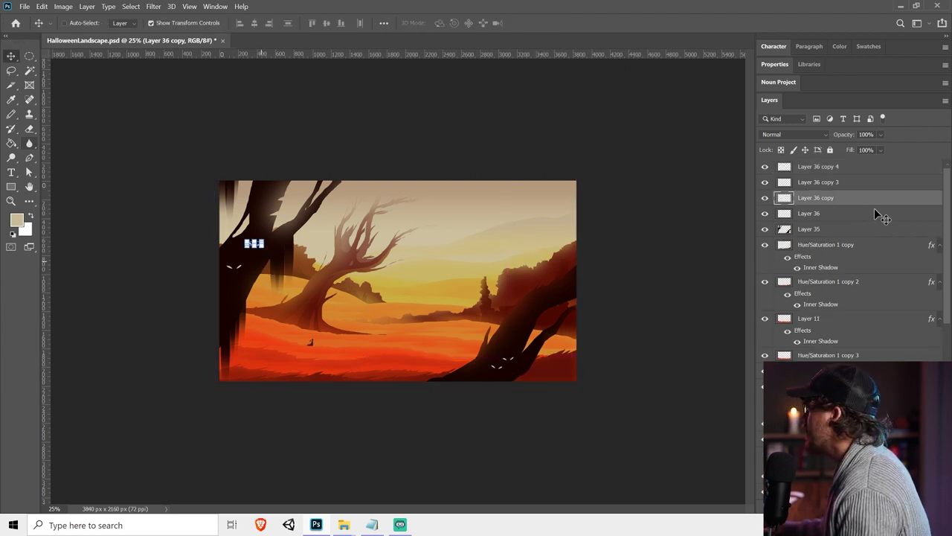
click(855, 215)
shift+click(843, 169)
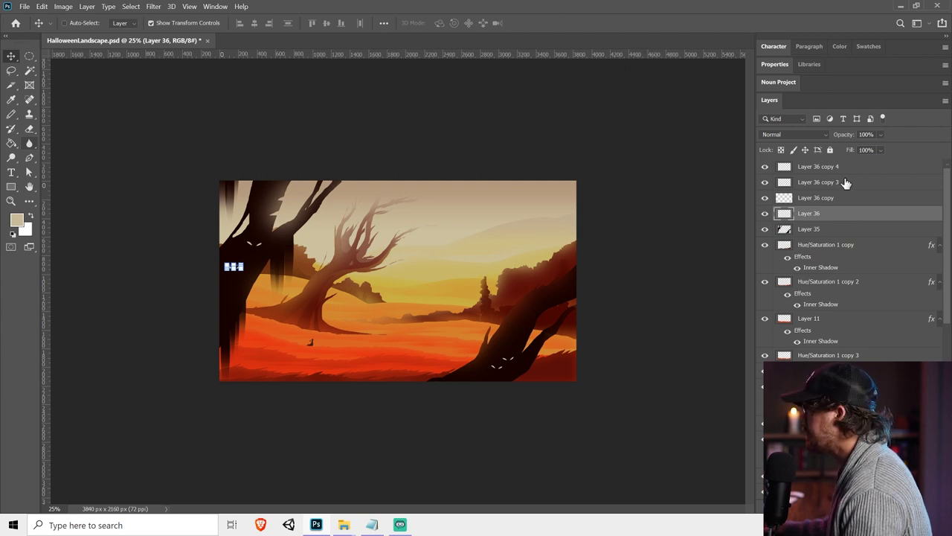
right_click(841, 180)
click(874, 368)
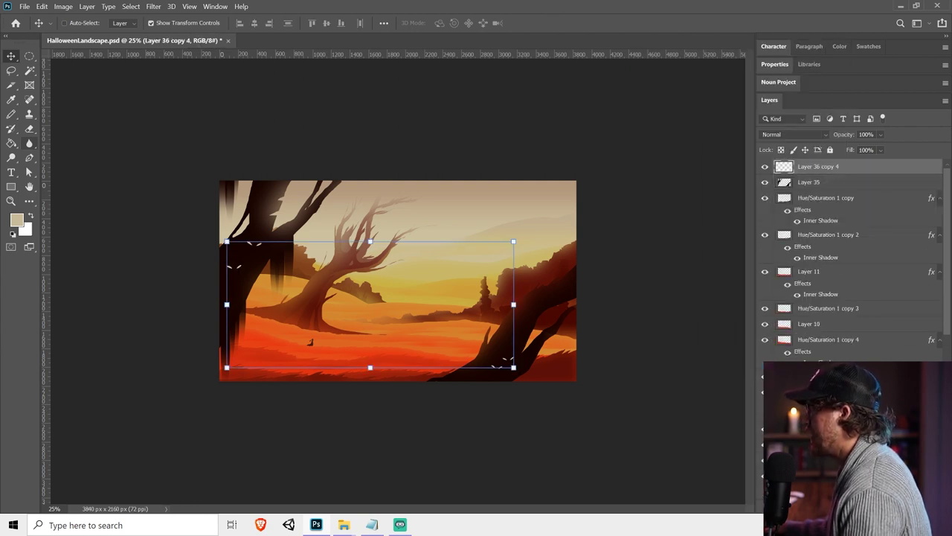
Give the merged eyes an Outer Glow at 80% opacity in red-orange sampled from the ground
double_click(893, 167)
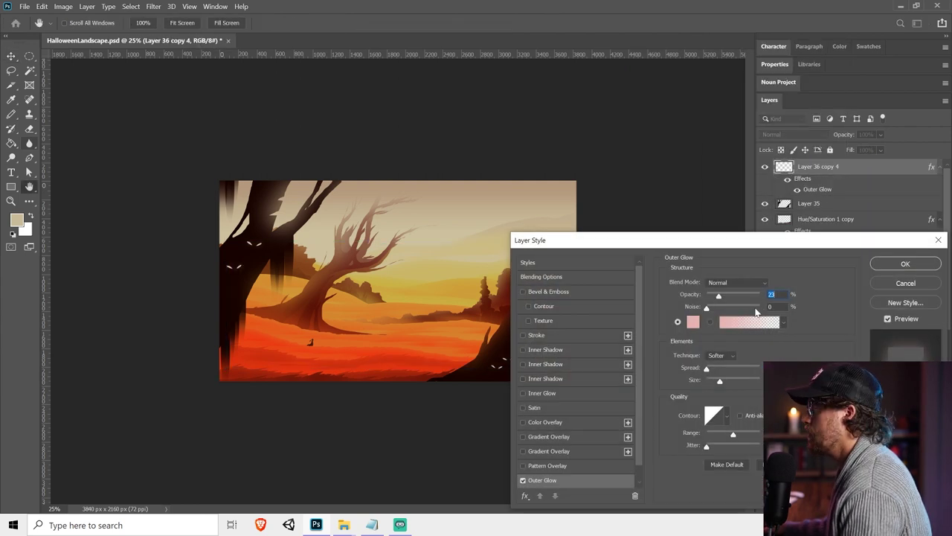
click(750, 296)
click(693, 322)
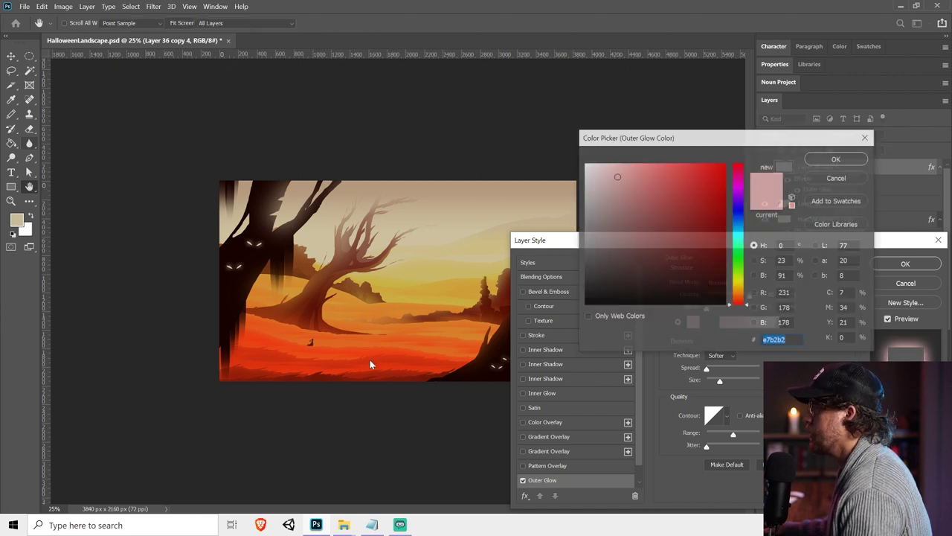
click(360, 344)
click(826, 156)
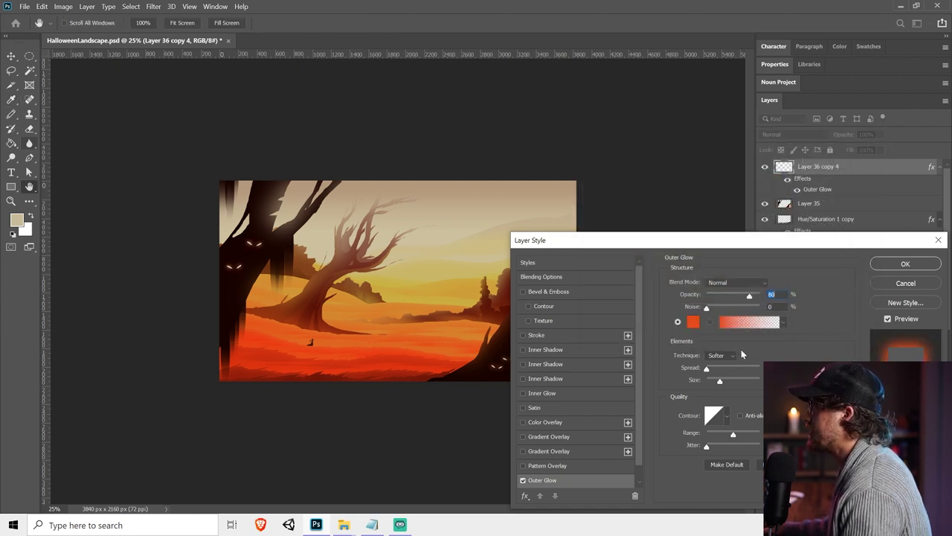
click(887, 265)
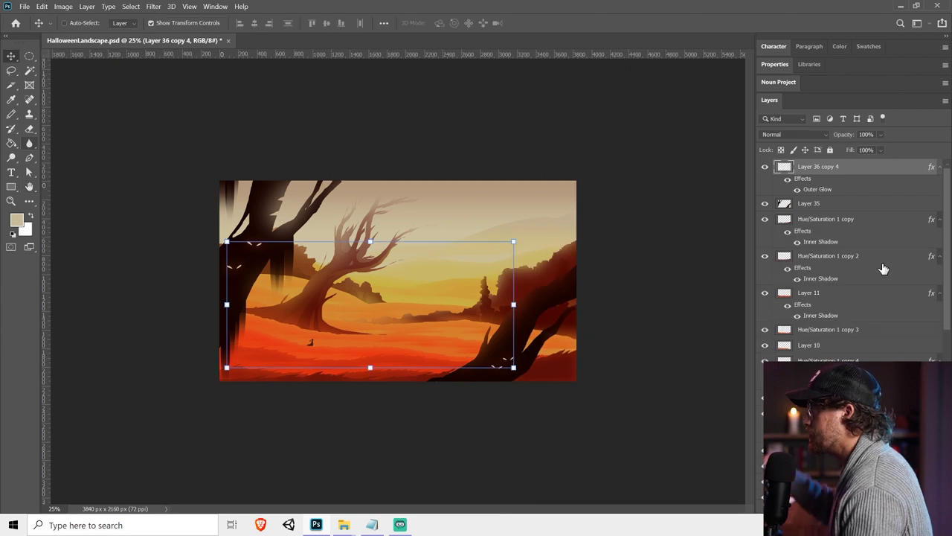
On a new layer above Hue/Saturation 1 copy 10, lasso a jagged castle silhouette with pointed towers above the distant yellow hills
click(804, 210)
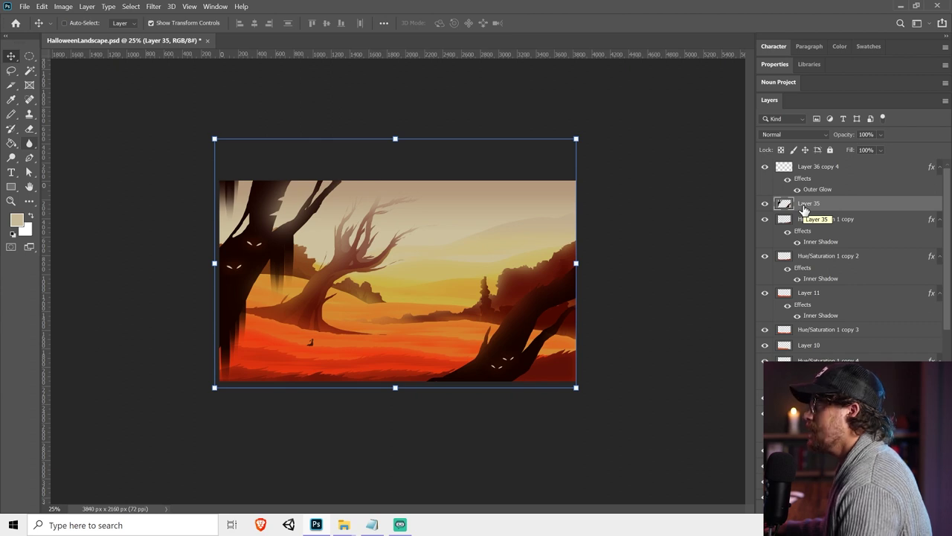
ctrl+click(563, 265)
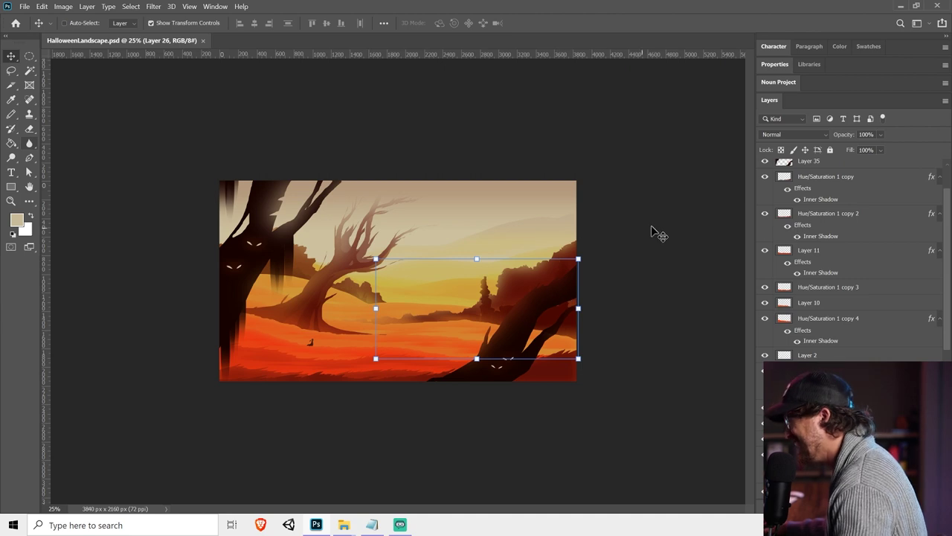
ctrl+click(450, 290)
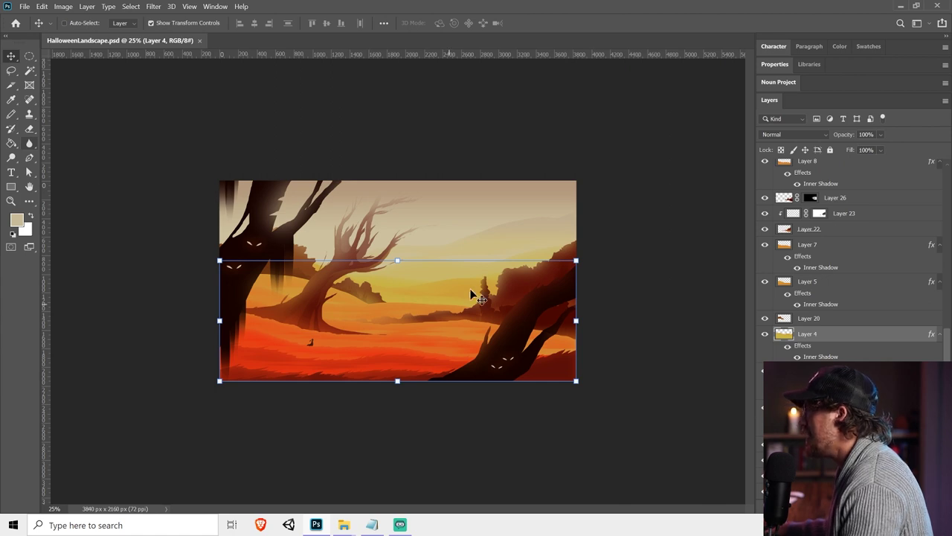
click(833, 371)
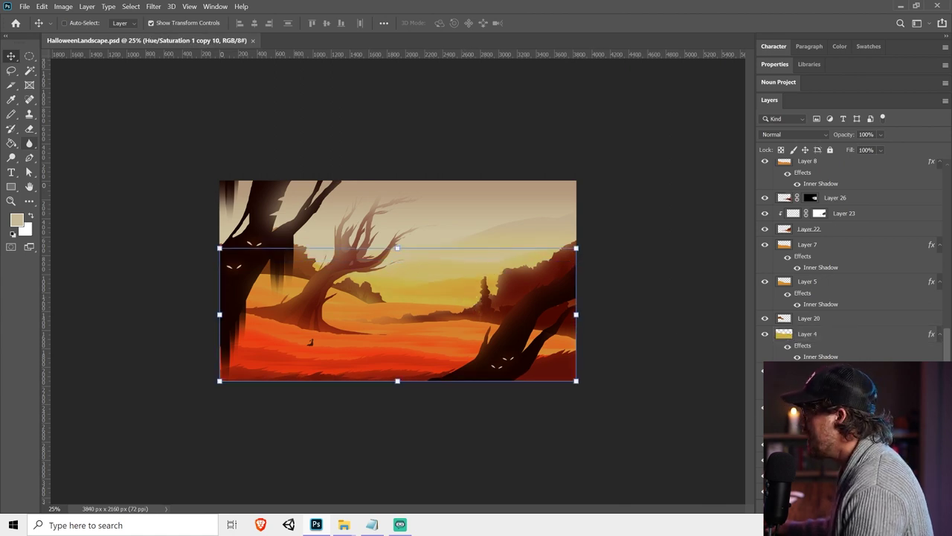
key(ctrl+shift+alt+n)
click(11, 71)
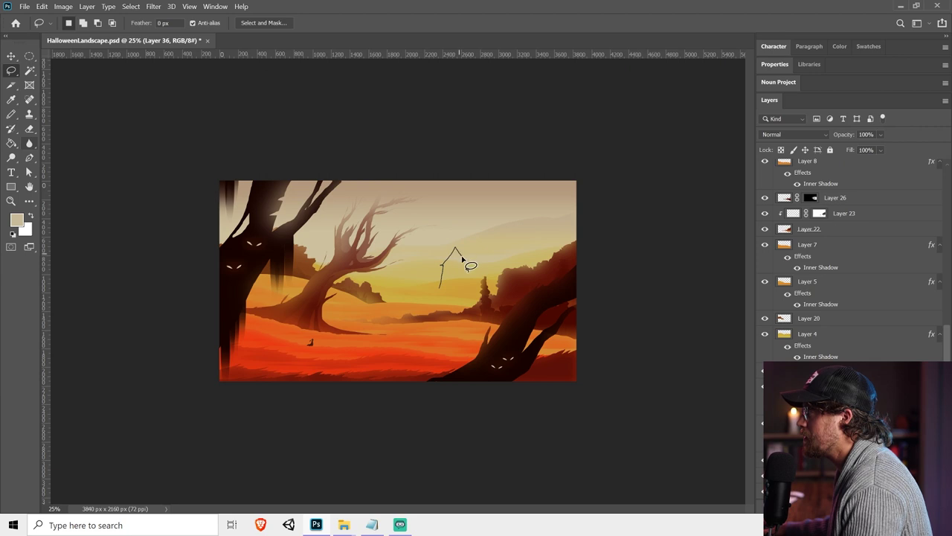
drag(466, 253, 477, 229)
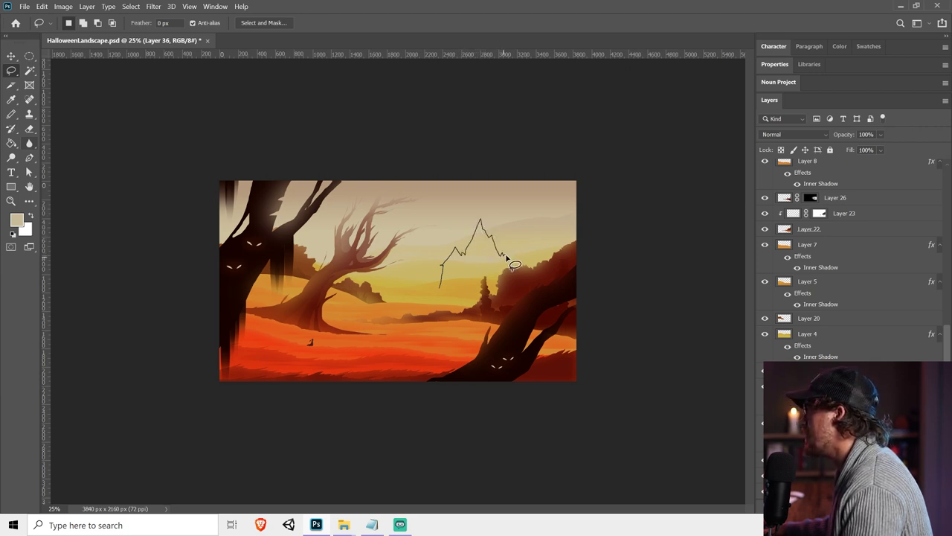
drag(514, 290, 512, 297)
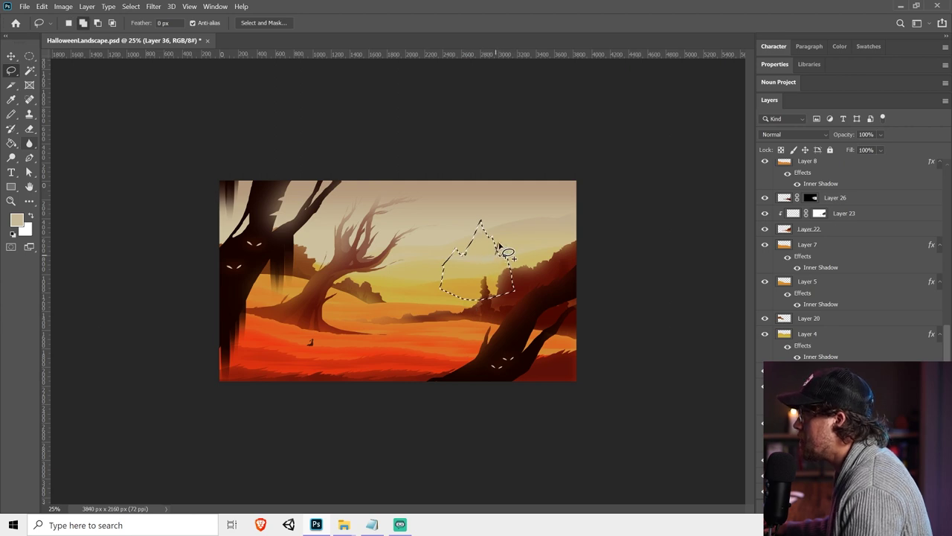
mouse_move(498, 242)
mouse_down()
mouse_move(500, 256)
mouse_move(467, 286)
mouse_move(450, 285)
mouse_up()
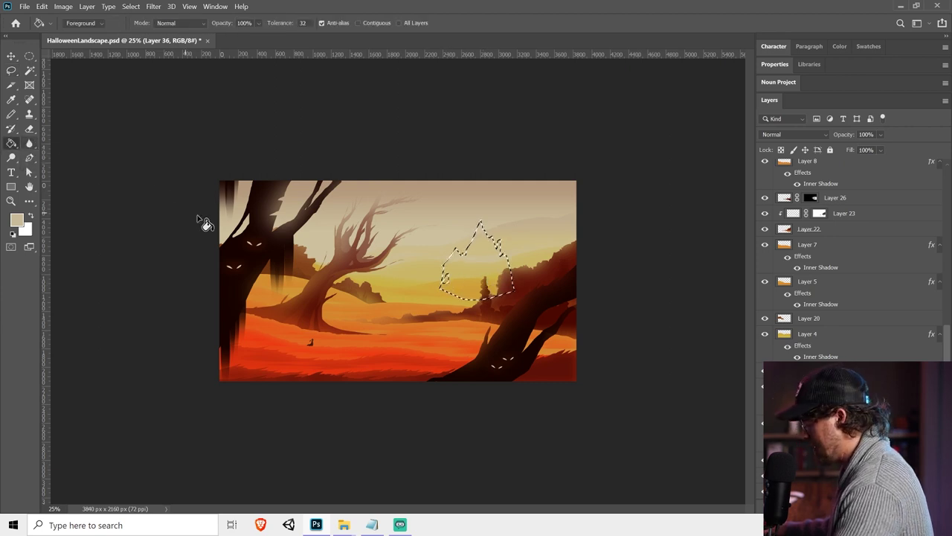
Fill the castle selection with golden orange sampled from the hills, and deselect it
key(i)
click(463, 289)
key(g)
click(492, 258)
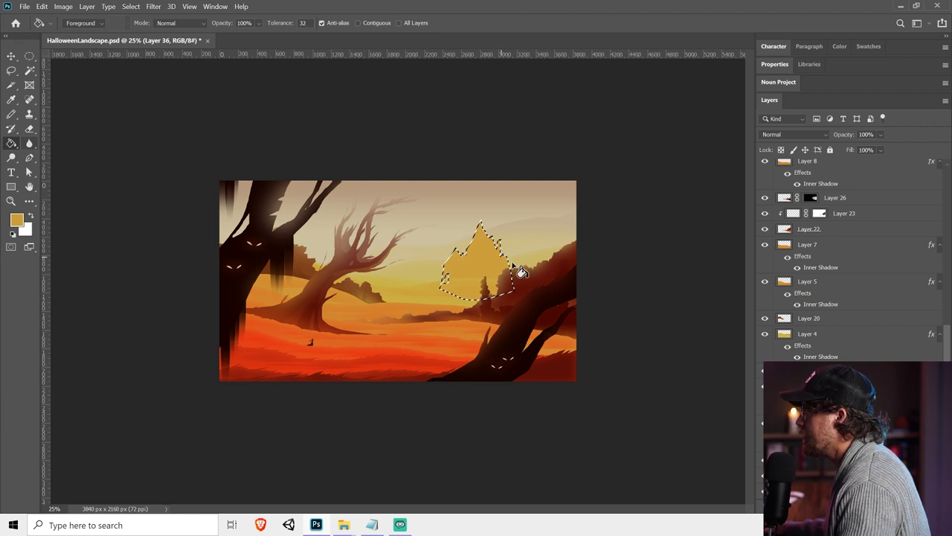
key(ctrl+d)
Scale the castle down and place it on the horizon between the twisted tree and the rock stack
key(v)
drag(515, 261, 458, 280)
key(Return)
On a new layer clipped to the castle, fade its base and spires with gradients of sampled yellow and tan haze
key(ctrl+shift+alt+n)
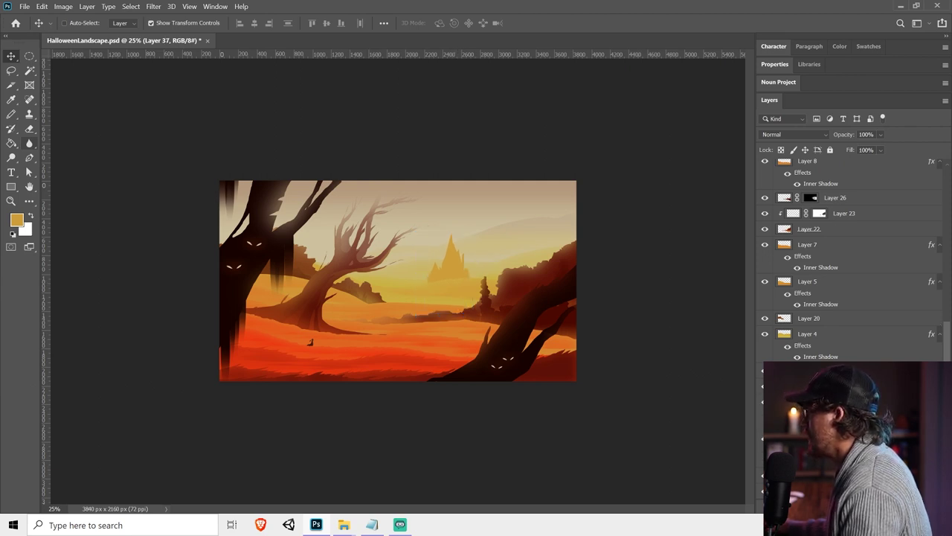
right_click(21, 146)
click(59, 142)
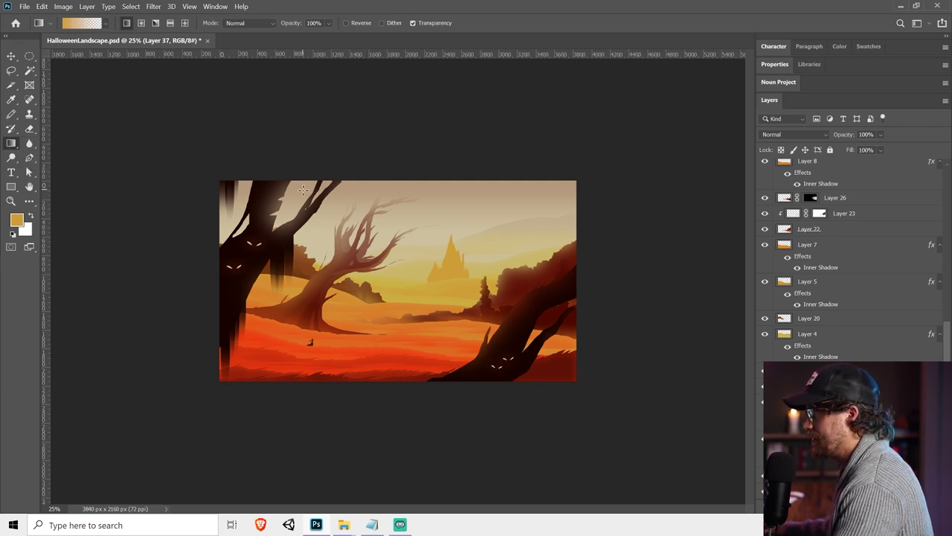
alt+click(489, 268)
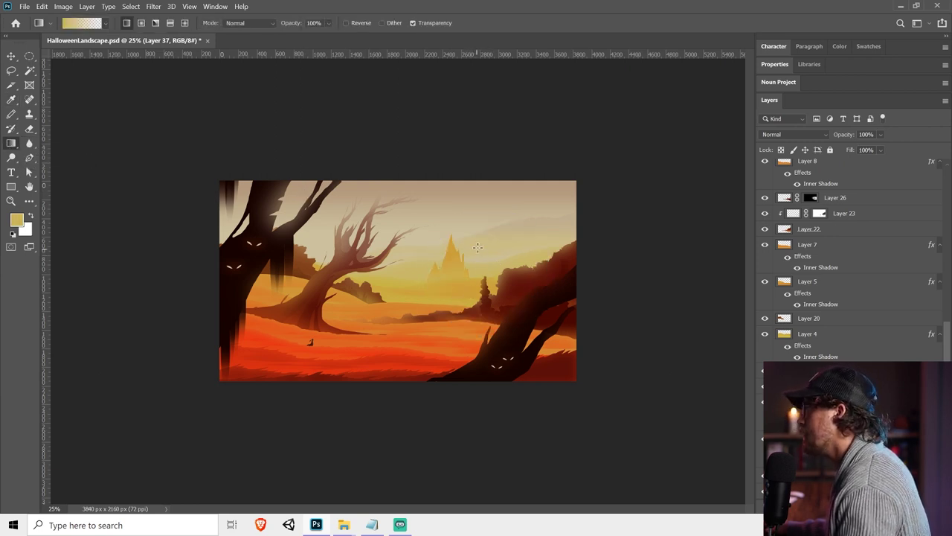
alt+click(482, 240)
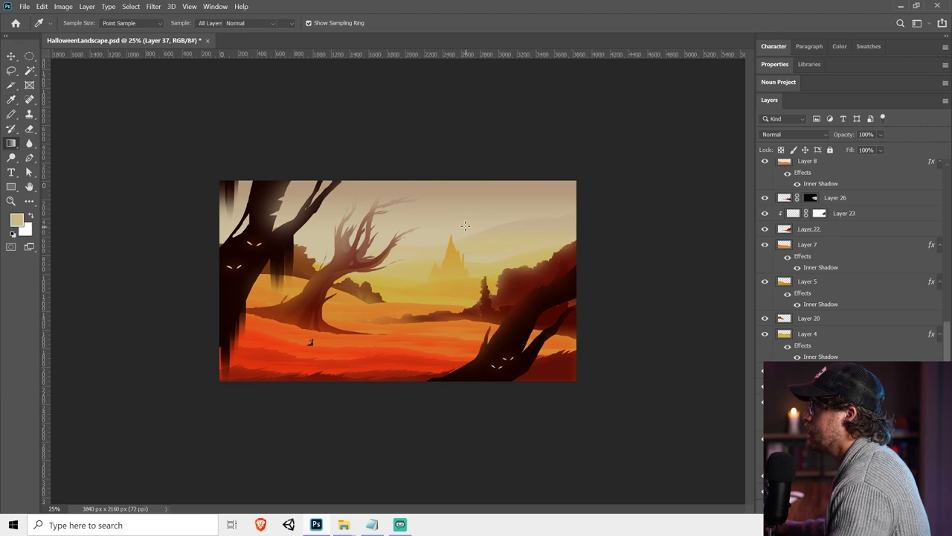
Merge the haze gradient layer with the castle layer
key(v)
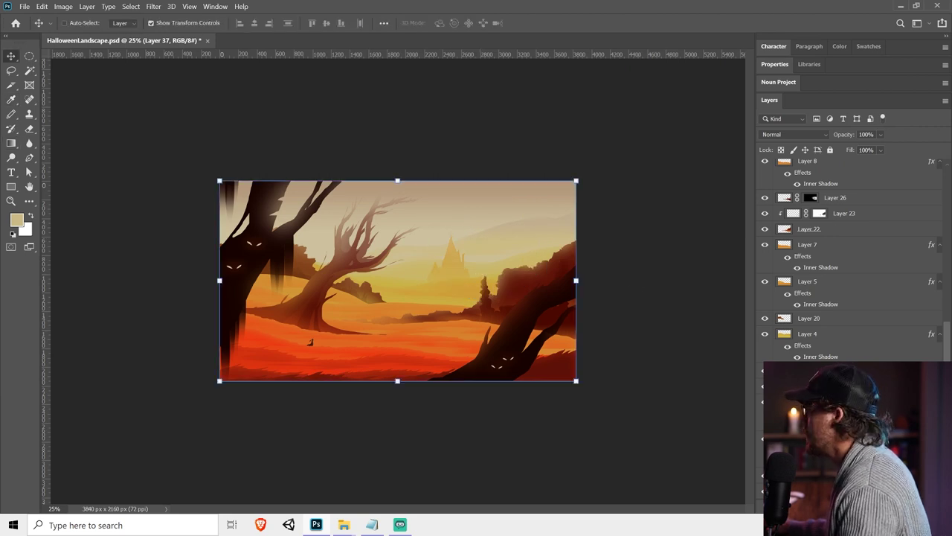
shift+click(830, 402)
right_click(830, 402)
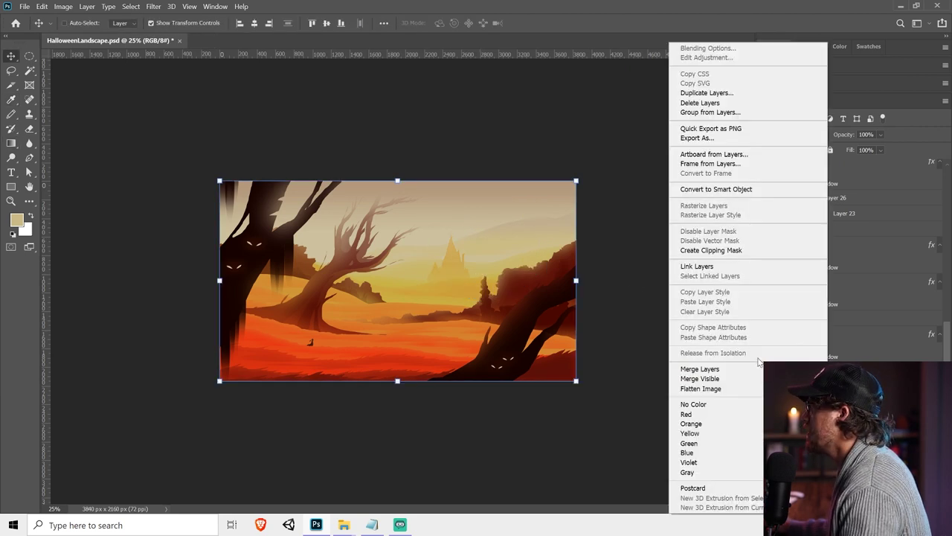
click(753, 367)
Distort the castle so its towers lean to the right, reposition it slightly on the horizon, and save the document
click(41, 6)
mouse_move(106, 246)
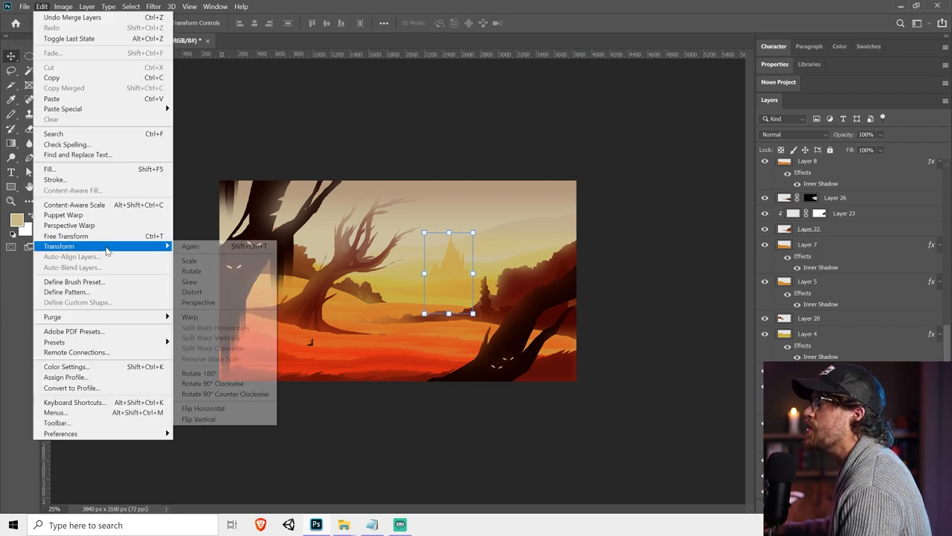
click(219, 292)
drag(449, 233, 461, 253)
key(Return)
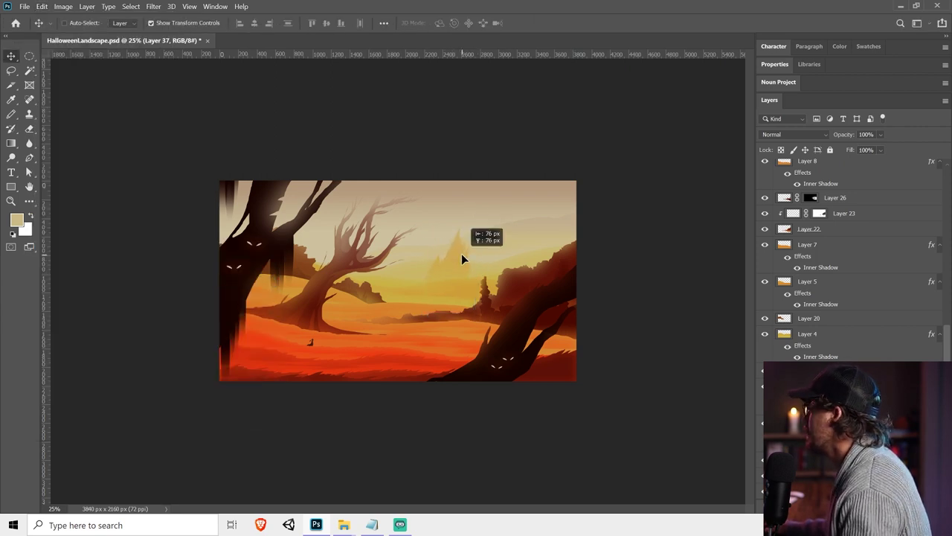
key(ctrl+s)
On a new layer, outline narrow window shapes across the castle with the Lasso and fill them with pale tan
key(z)
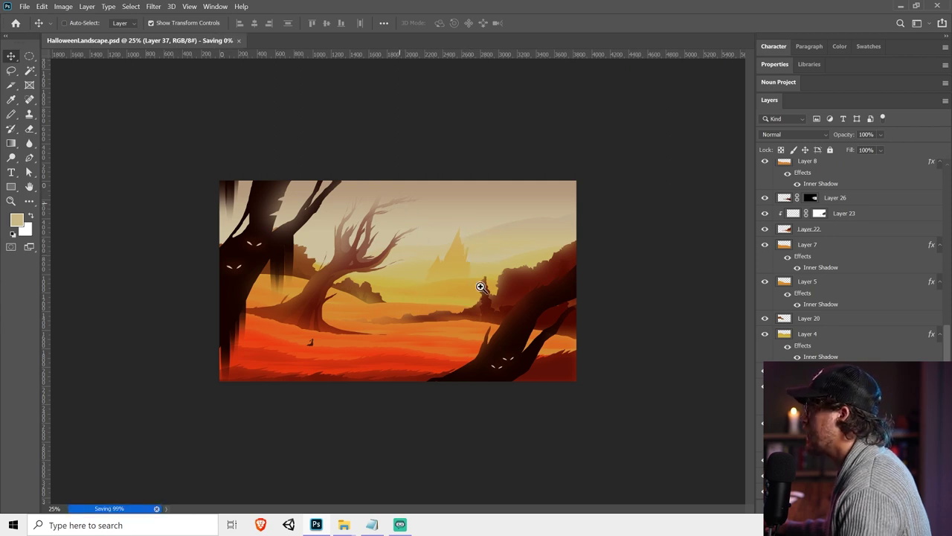
click(467, 285)
click(11, 70)
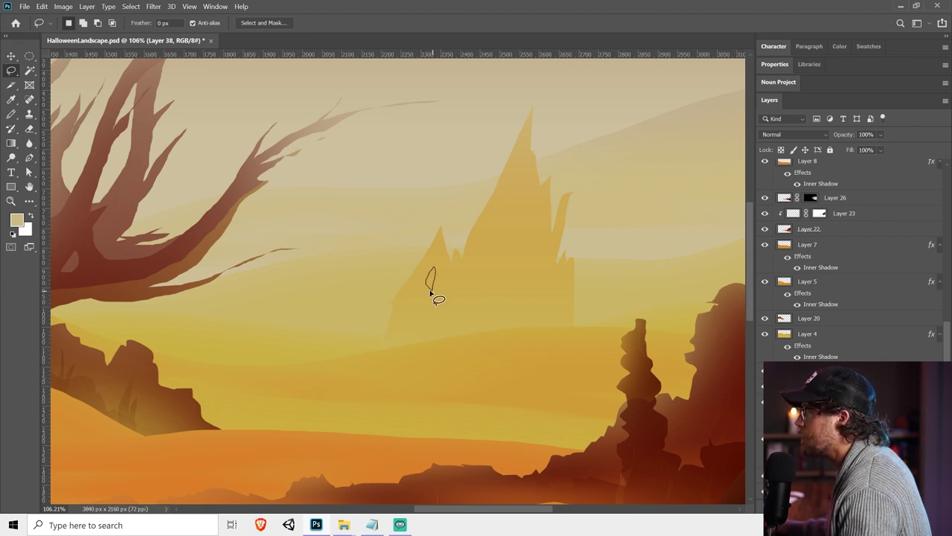
drag(430, 293, 431, 293)
mouse_move(503, 241)
mouse_down()
mouse_move(523, 199)
mouse_move(524, 244)
mouse_up()
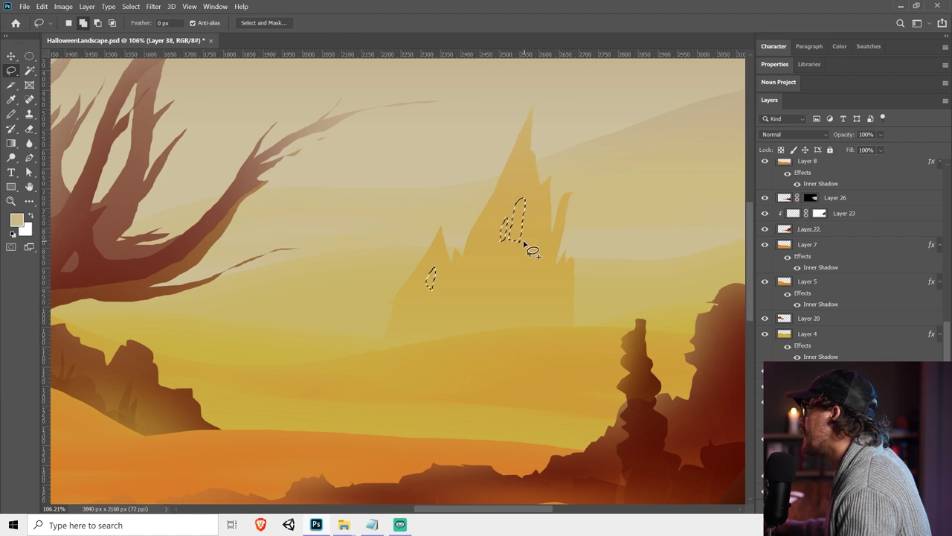
mouse_move(543, 313)
mouse_down()
mouse_move(550, 303)
mouse_move(545, 315)
mouse_up()
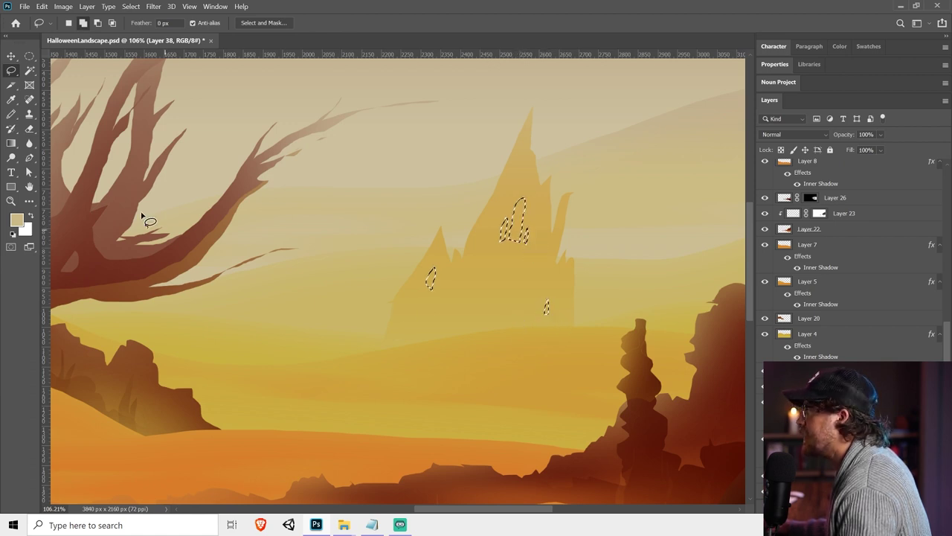
click(11, 143)
click(68, 154)
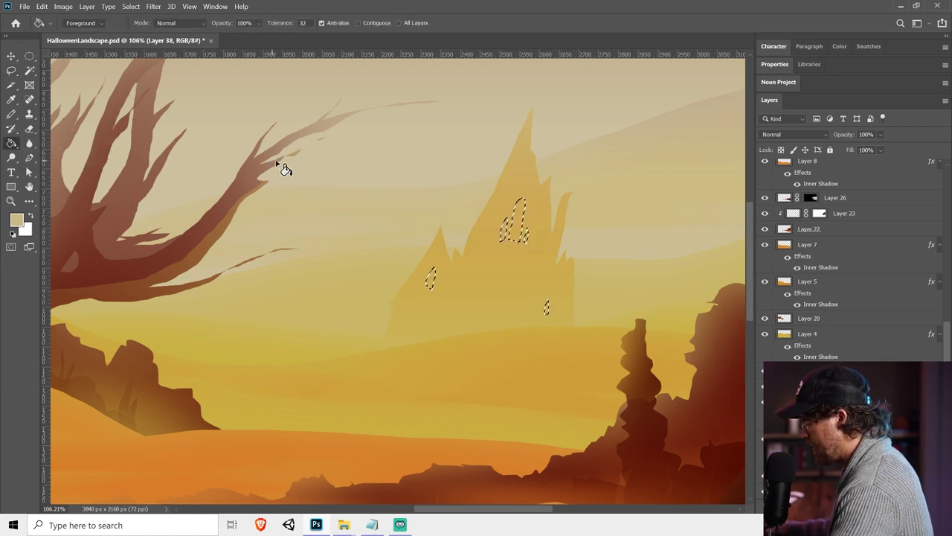
click(525, 240)
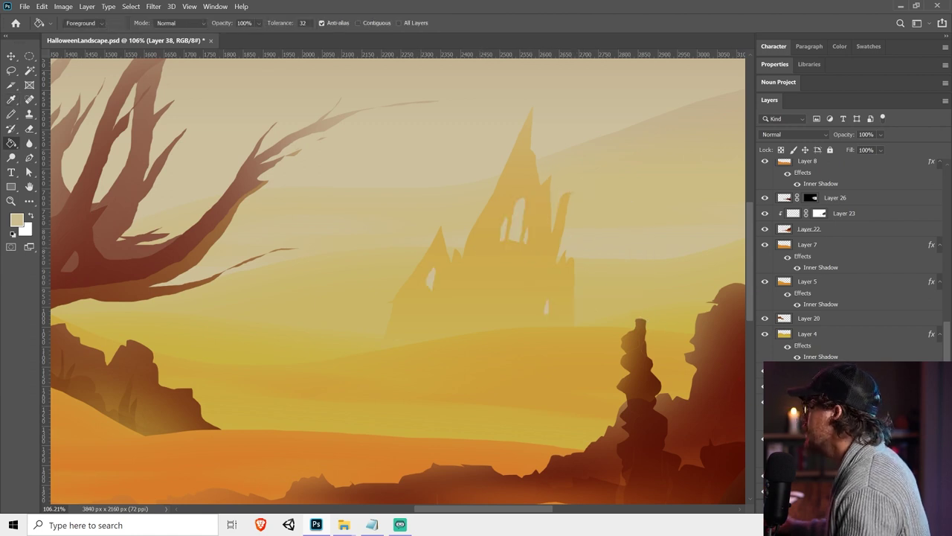
Mask the window layer and softly fade the lower parts of the windows with a black size 90 brush at 54% opacity
click(811, 371)
click(11, 114)
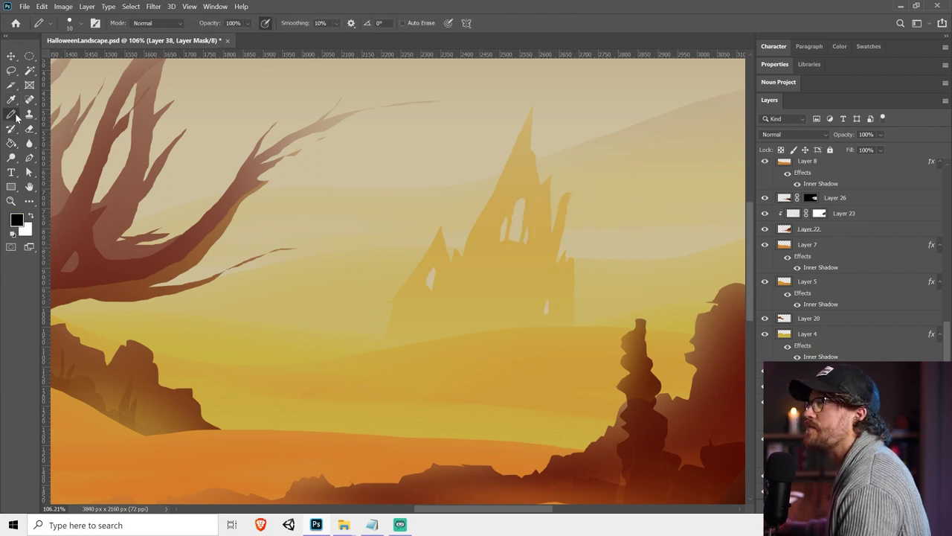
right_click(12, 114)
click(52, 113)
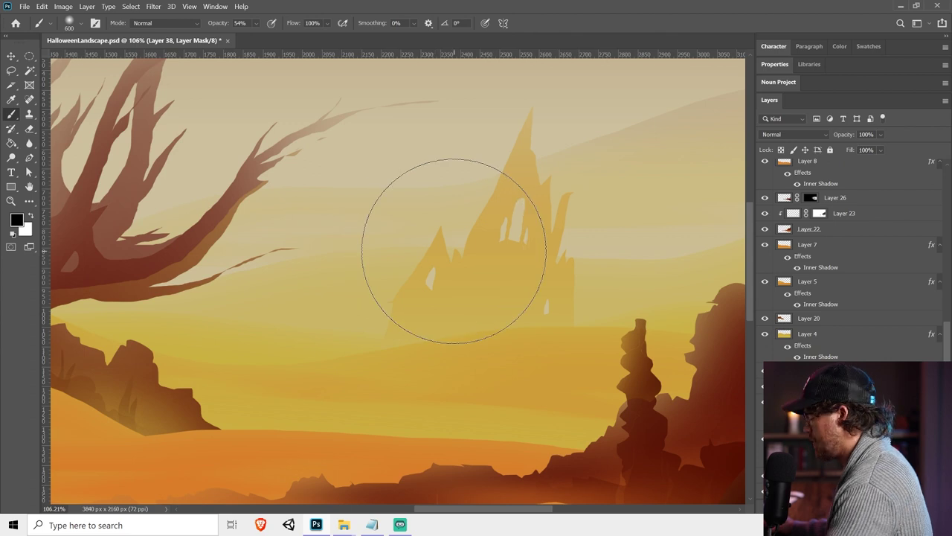
key(bracketleft)
key(bracketleft)
key(bracketleft)
key(bracketleft)
key(bracketleft)
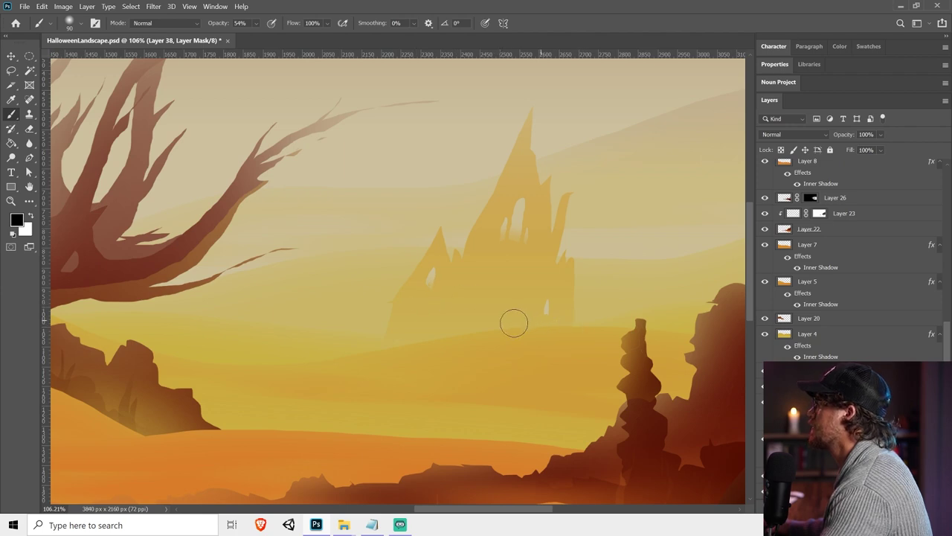
Merge the masked window layer with the castle layer
scroll(606, 319, down, 5)
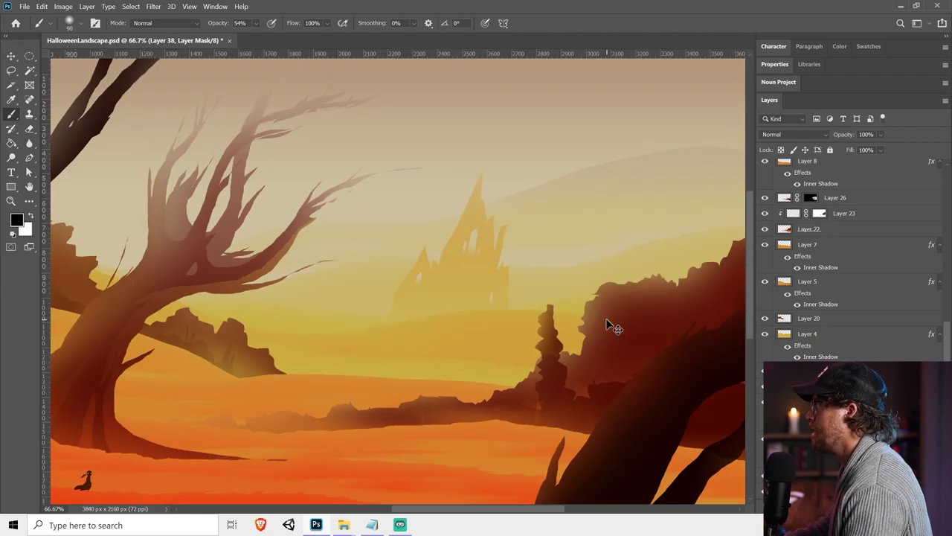
scroll(610, 325, down, 1)
scroll(610, 325, up, 3)
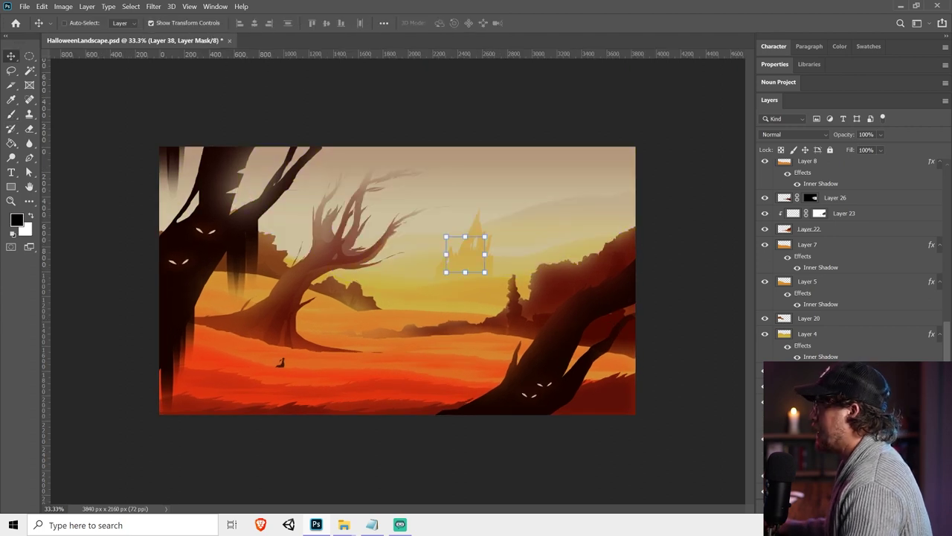
shift+click(845, 386)
right_click(845, 386)
click(776, 192)
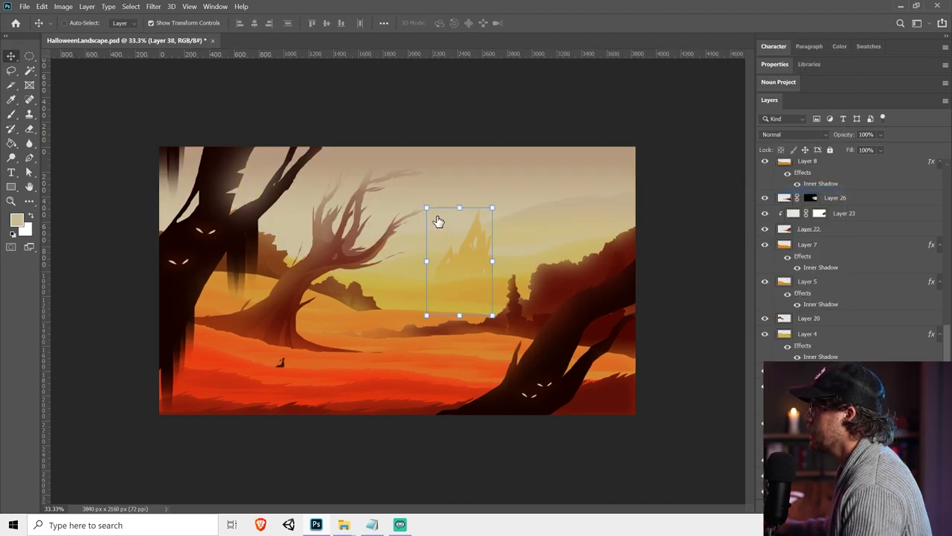
Scale the castle to about 81%, place it behind the rock stack on the horizon, and save the document
drag(426, 206, 439, 231)
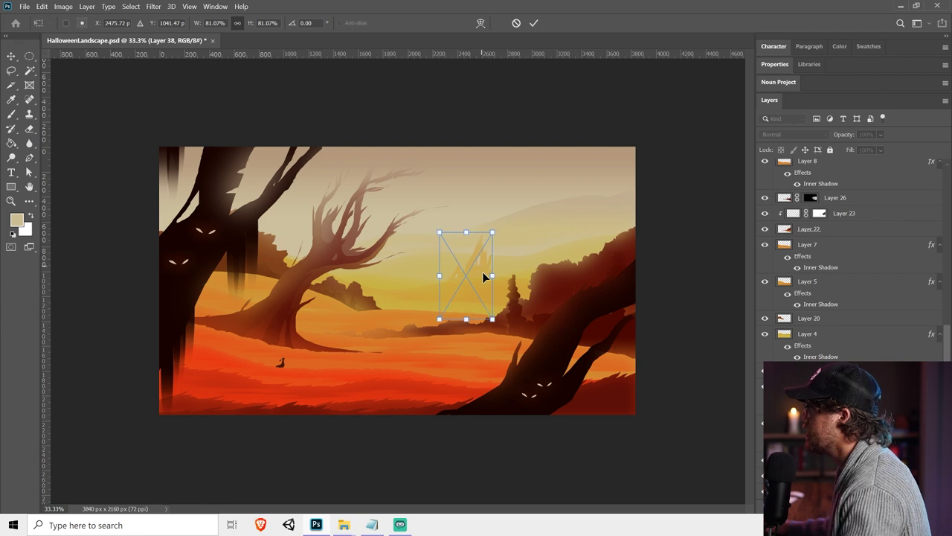
drag(469, 261, 523, 264)
key(Return)
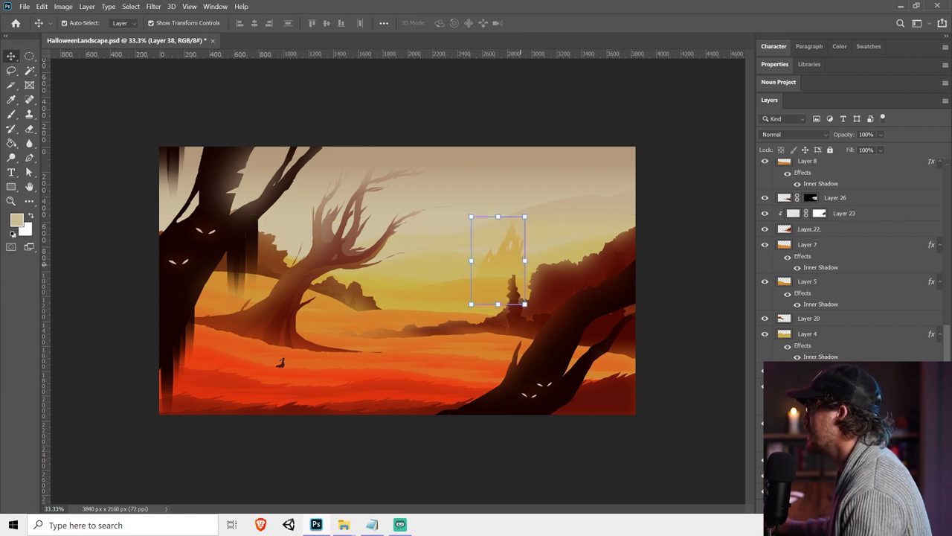
key(ctrl+s)
click(689, 399)
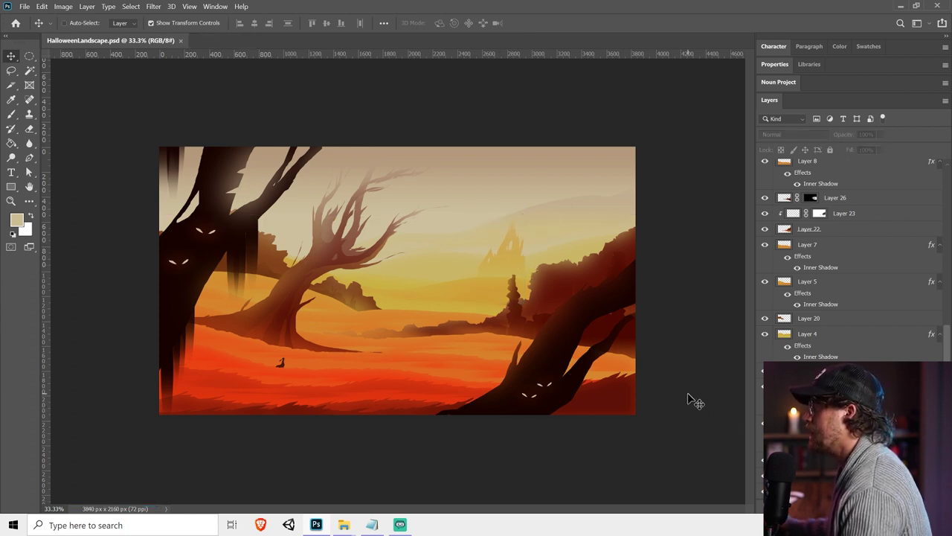
Add a new layer above all others and lasso scattered small leaf shapes in the sky above the castle
scroll(833, 238, up, 6)
click(839, 167)
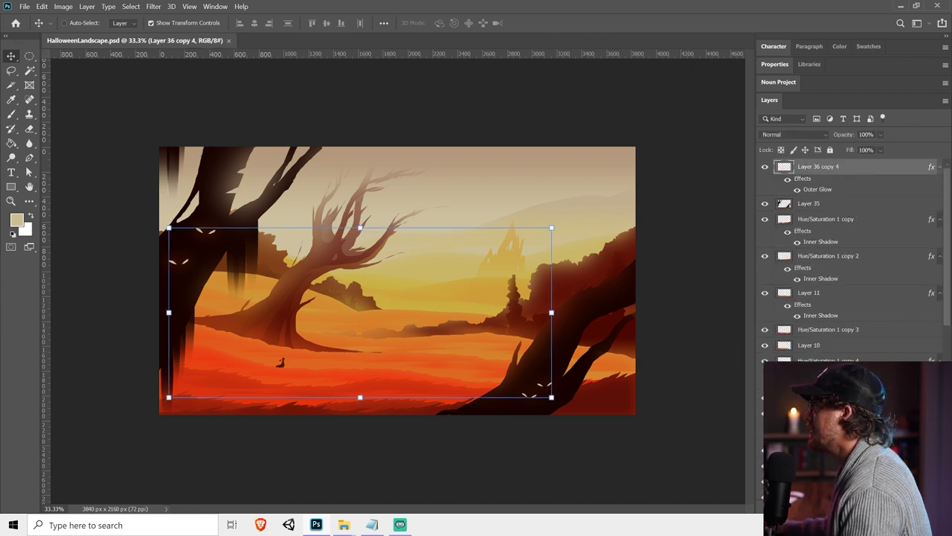
key(ctrl+shift+alt+n)
click(11, 70)
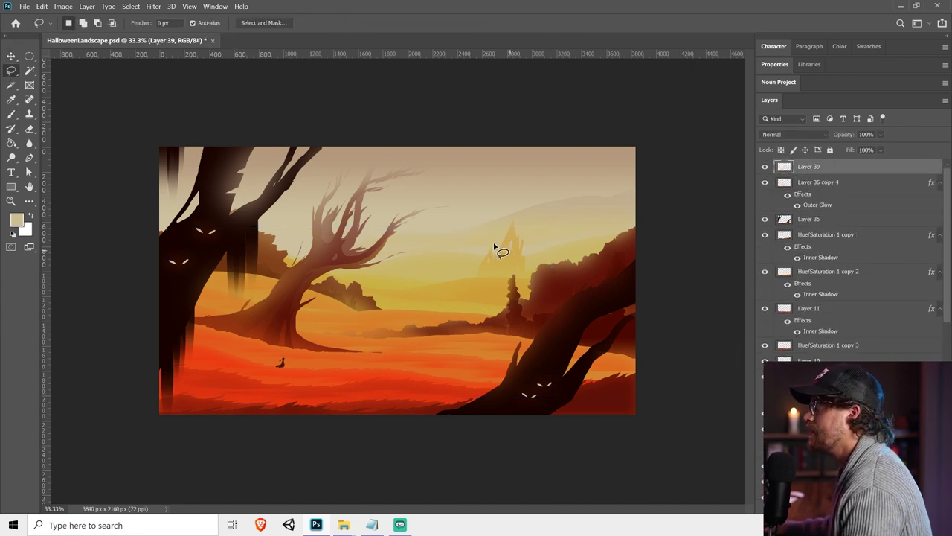
mouse_move(552, 210)
mouse_down()
mouse_move(543, 216)
mouse_move(559, 183)
mouse_move(536, 179)
mouse_move(508, 193)
mouse_up()
drag(518, 156, 511, 163)
drag(599, 162, 594, 170)
drag(601, 197, 592, 221)
drag(527, 200, 492, 197)
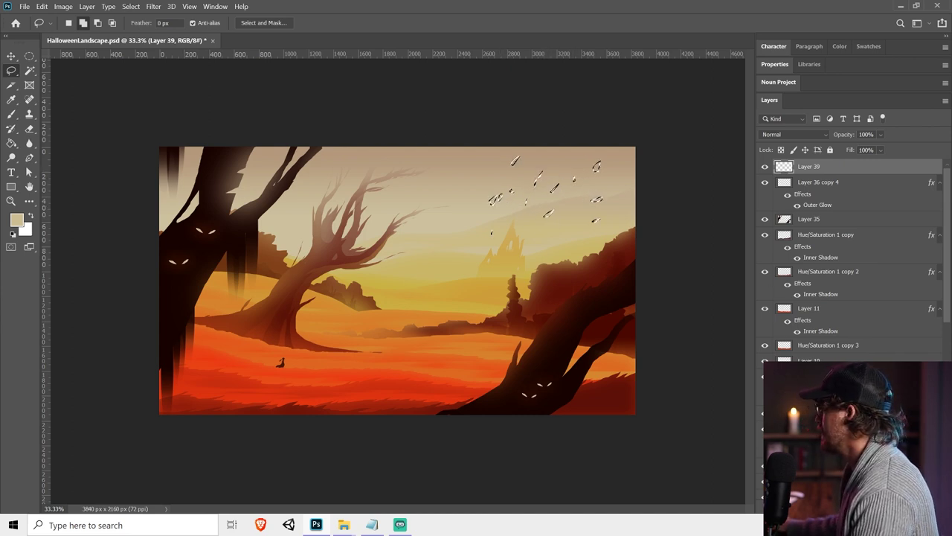
Restore the leaf selection, add leaf shapes in the sky's upper right corner, beside the tree branches and over the dunes, and trim unwanted ones
key(ctrl+d)
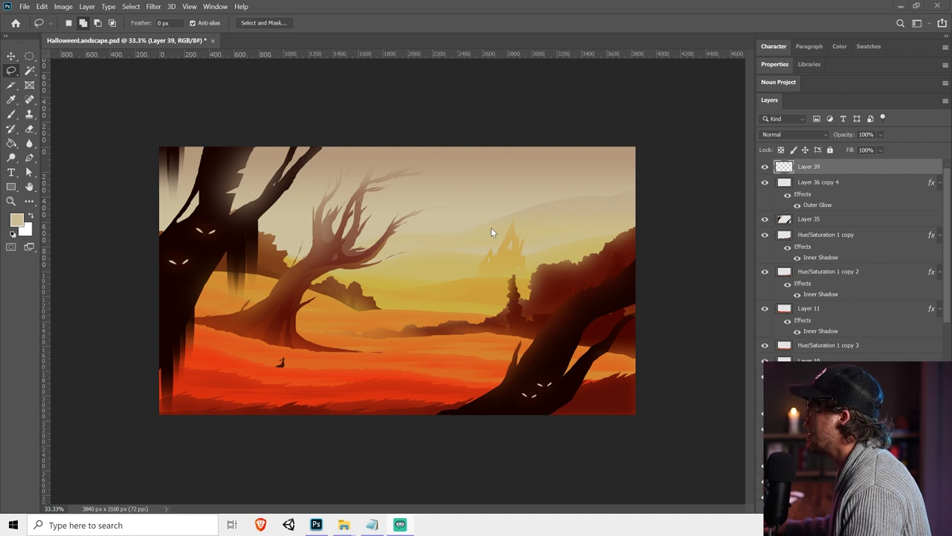
key(ctrl+shift+d)
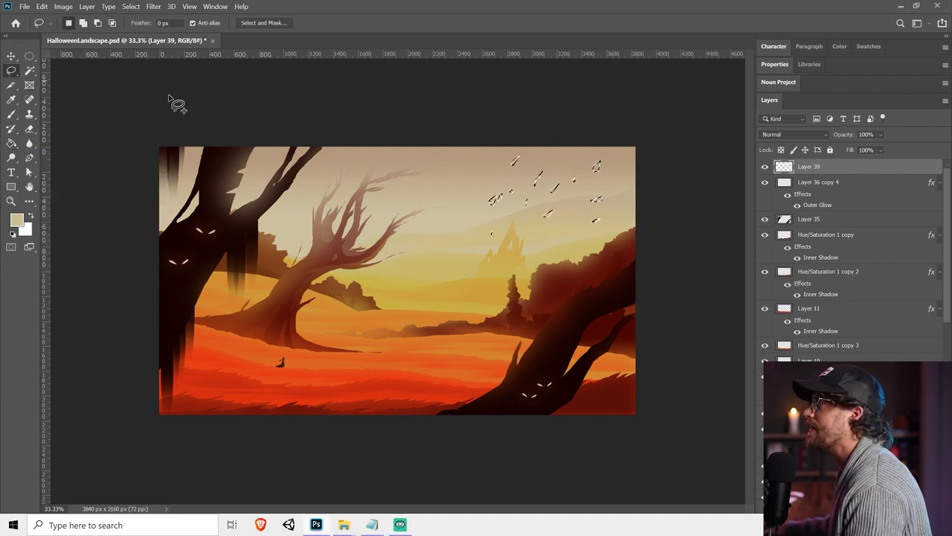
key(shift)
mouse_move(603, 146)
mouse_down()
mouse_move(598, 156)
mouse_move(639, 138)
mouse_move(659, 149)
mouse_up()
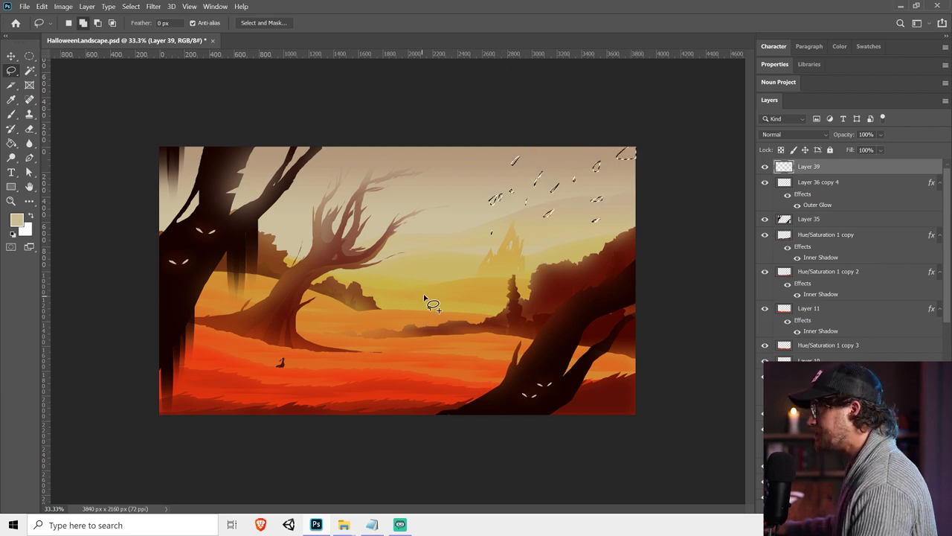
drag(462, 290, 460, 293)
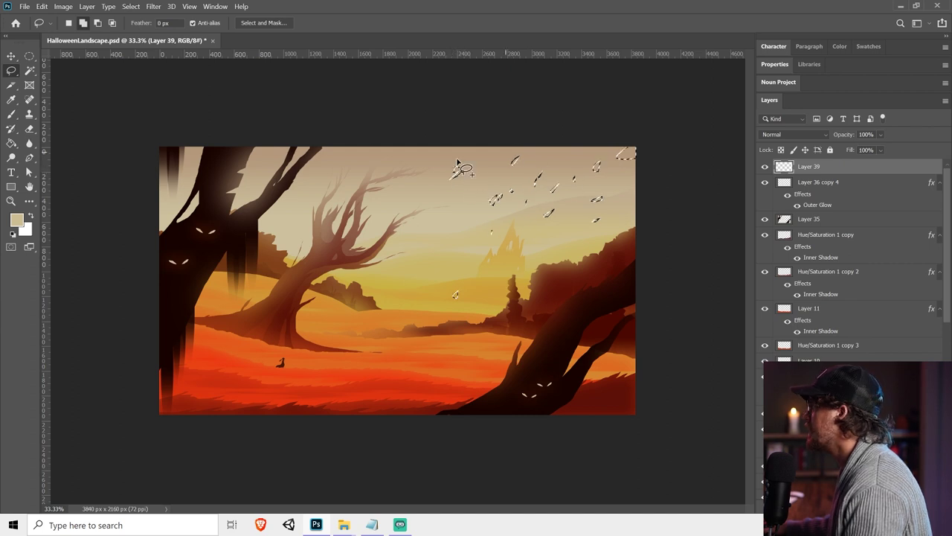
drag(456, 172, 458, 176)
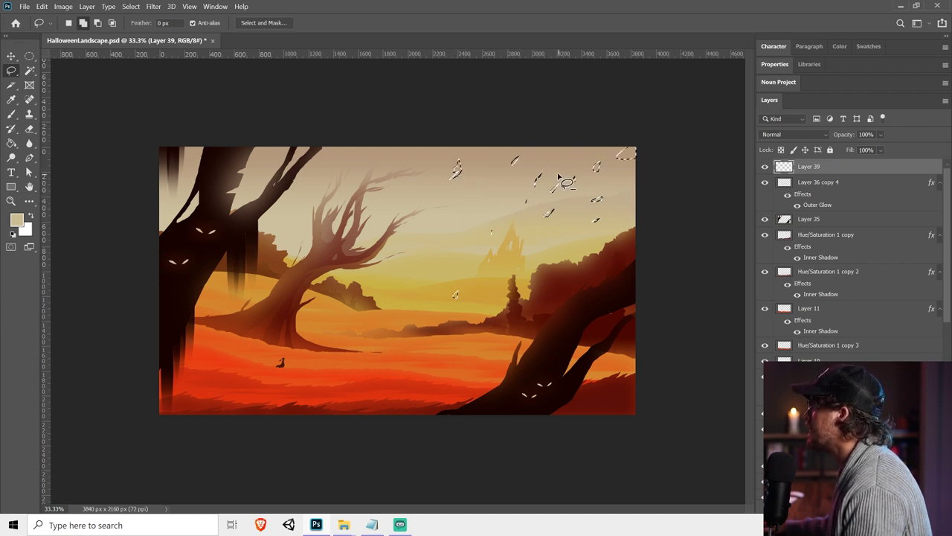
drag(557, 183, 558, 177)
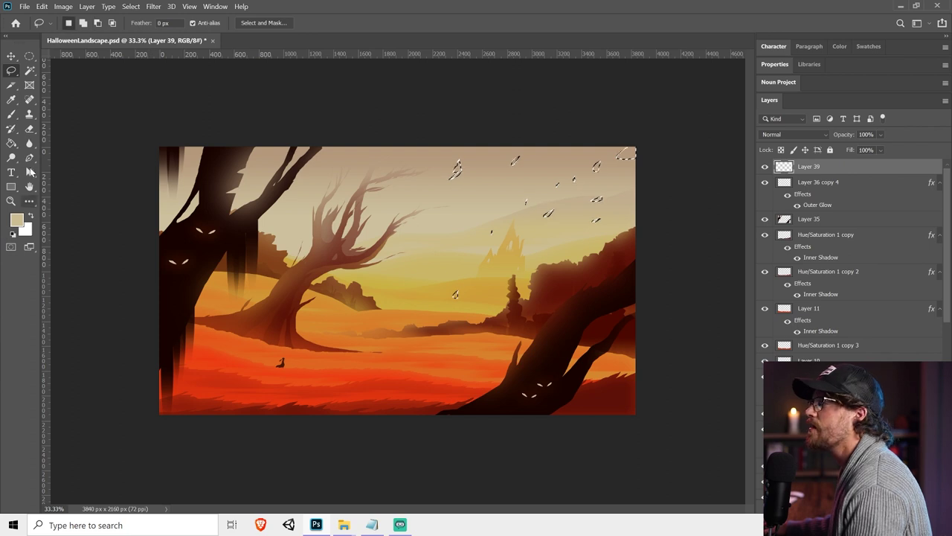
Fill the leaf shapes with a vertical gradient of the dark color sampled from the foreground trunk and clear the selection
drag(11, 145, 67, 143)
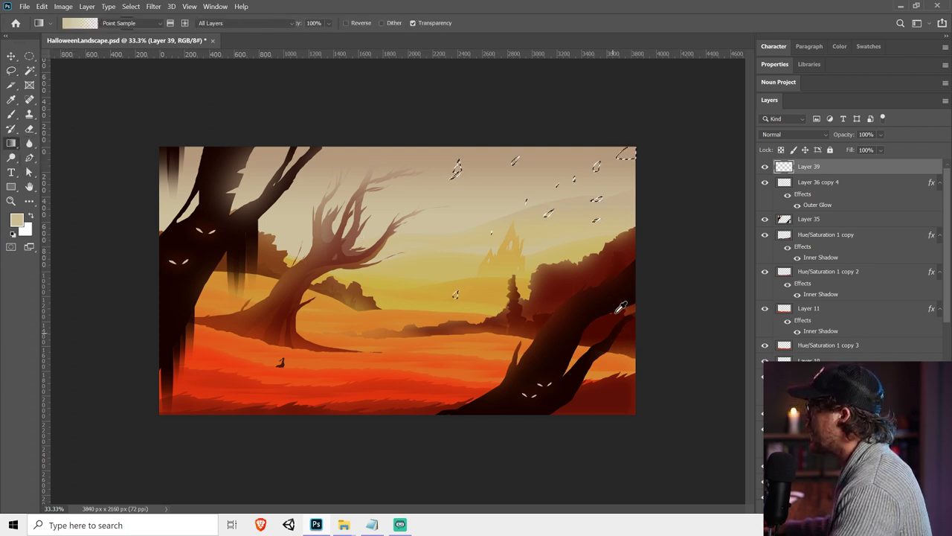
alt+click(633, 297)
drag(612, 124, 617, 364)
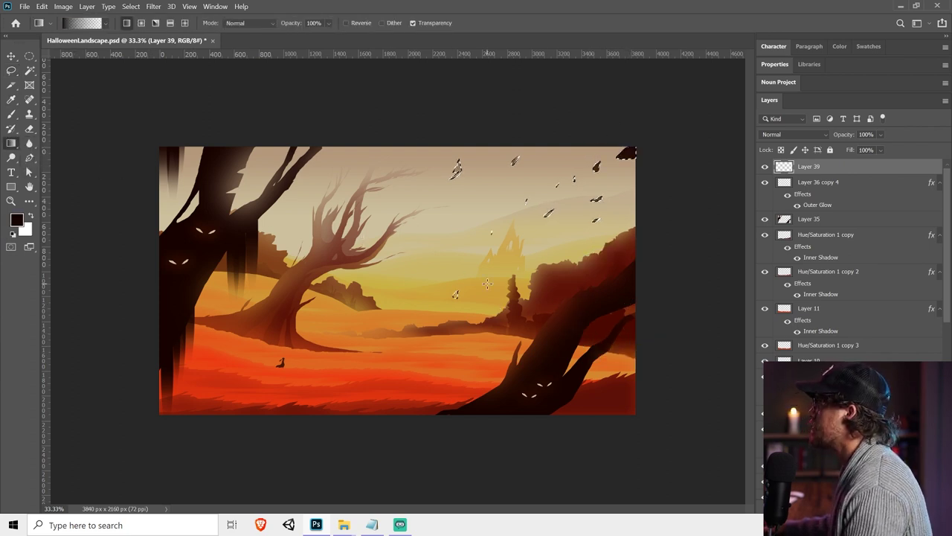
key(ctrl+d)
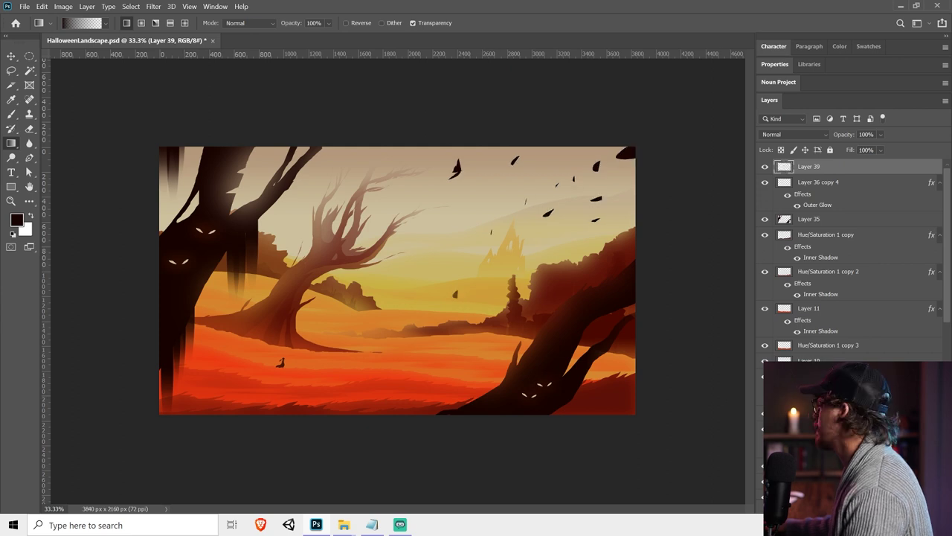
Apply a Motion Blur to the leaves with an angle of 47° and a distance of 71 pixels
key(v)
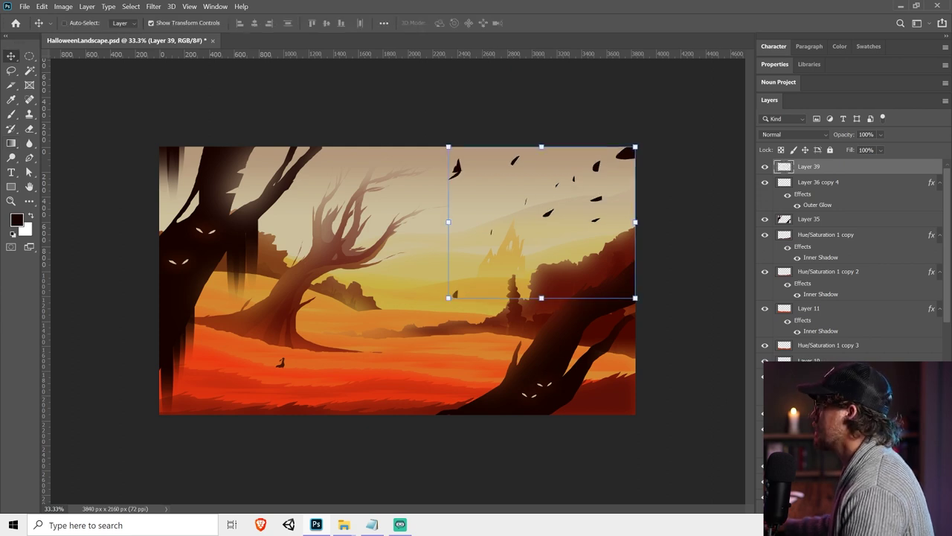
click(153, 6)
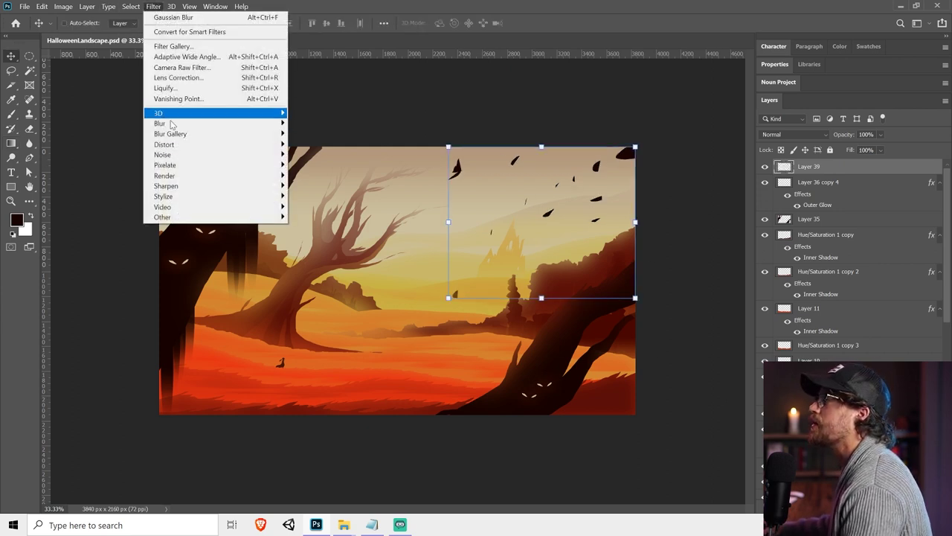
mouse_move(246, 122)
click(332, 186)
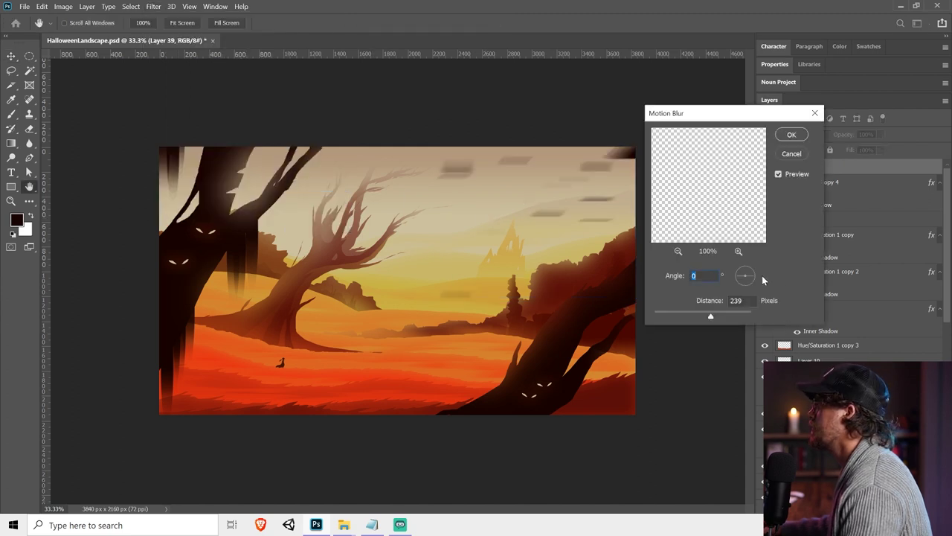
drag(753, 277, 752, 269)
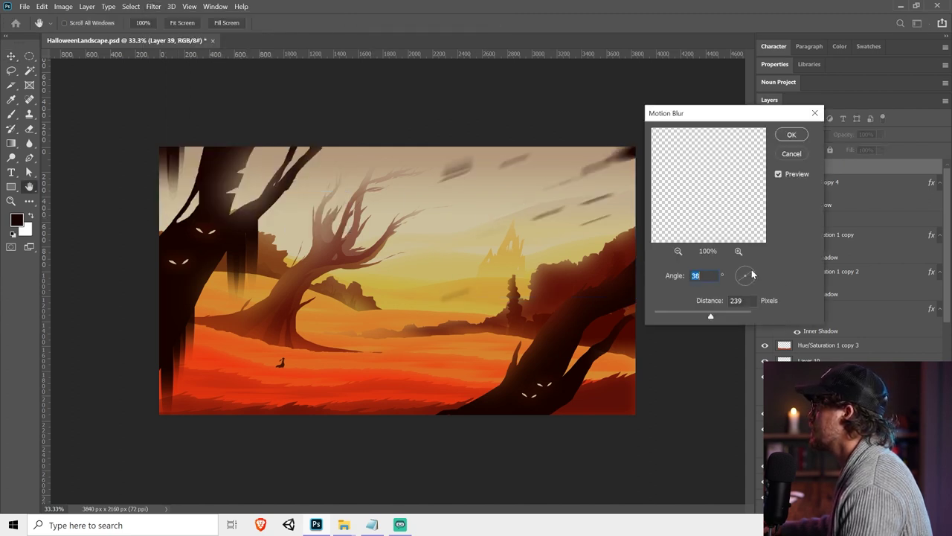
drag(707, 311, 684, 312)
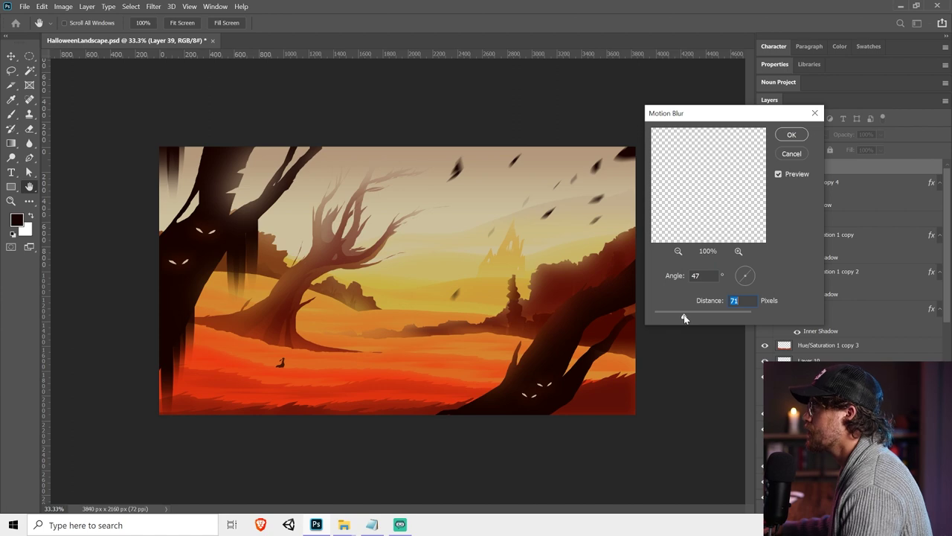
click(787, 137)
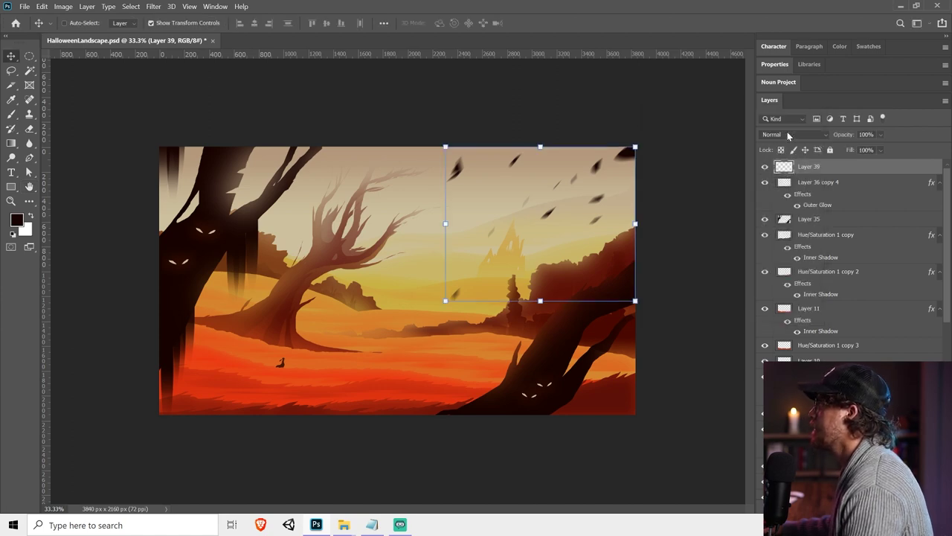
Lower the leaf layer's opacity to about 59% and deselect the layer
click(881, 135)
drag(900, 148, 883, 148)
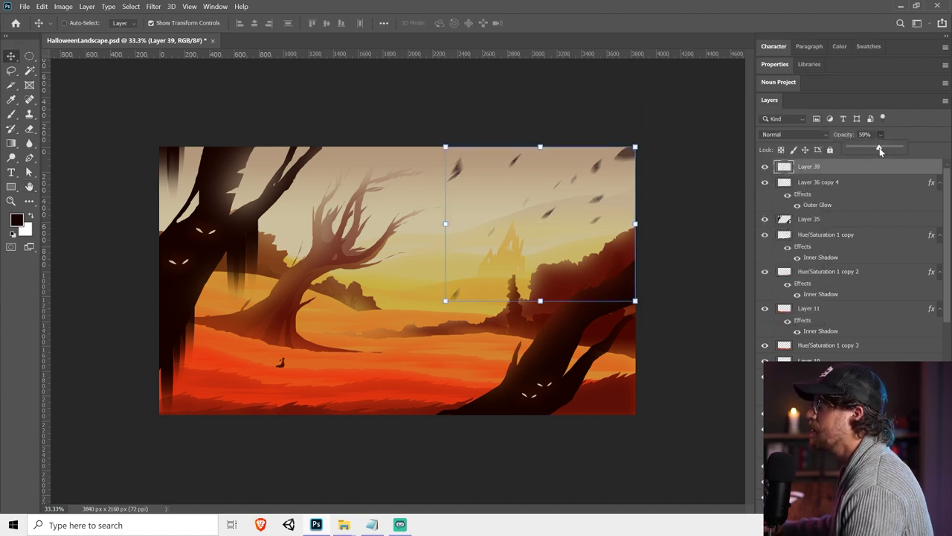
click(707, 206)
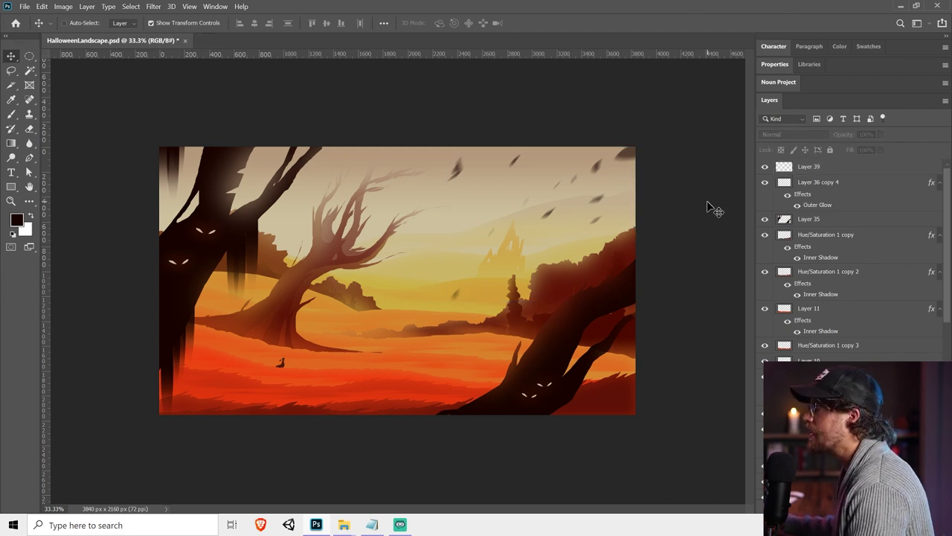
Merge all artwork layers, from the leaf layer down to the one above the white base layer, into a single layer
click(838, 171)
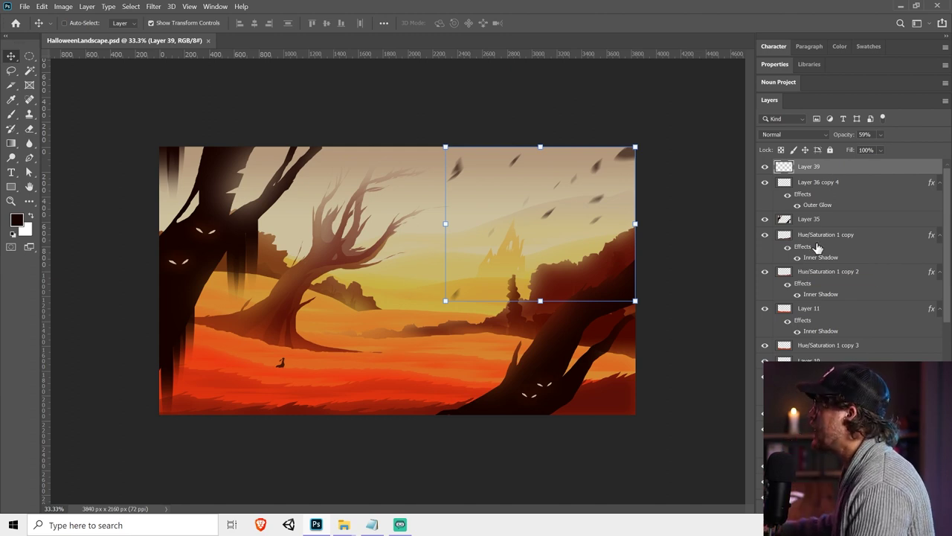
scroll(818, 245, down, 10)
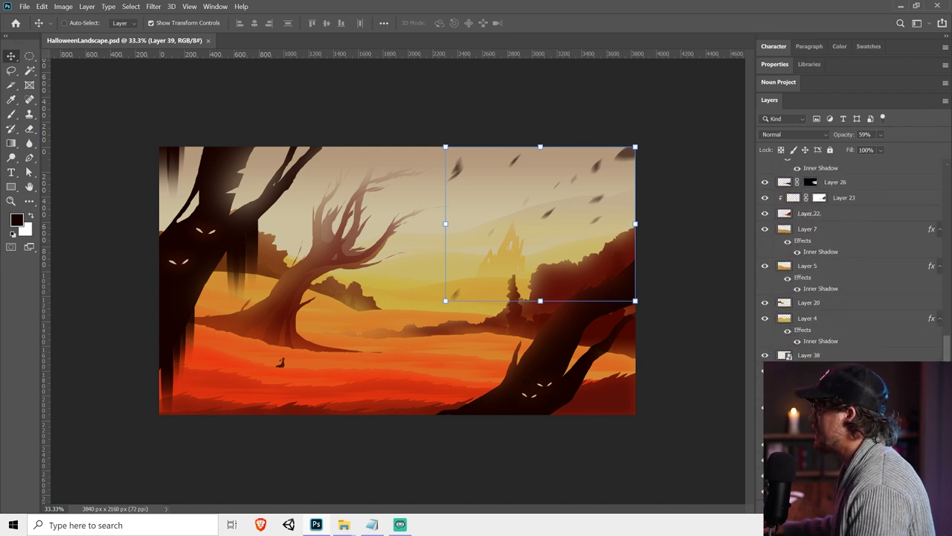
shift+click(841, 476)
right_click(841, 476)
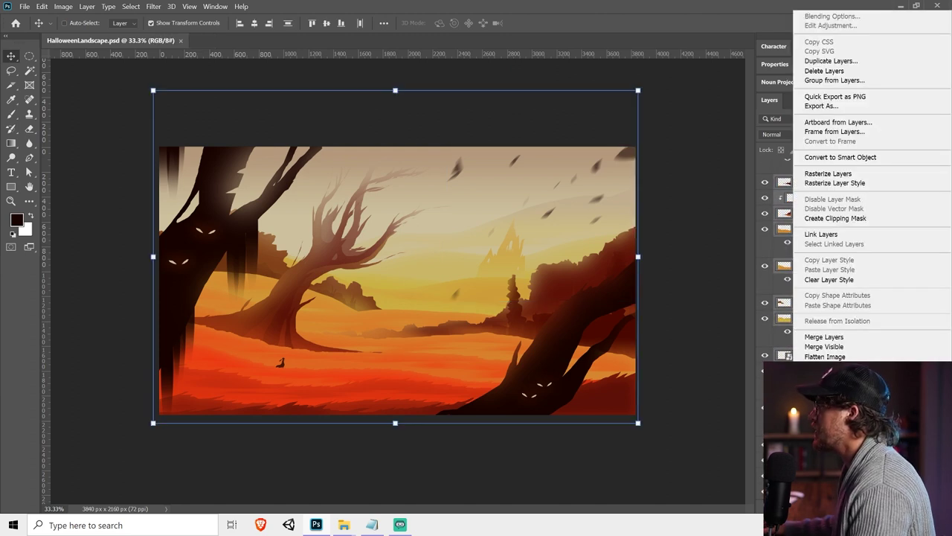
click(824, 339)
Crop the merged artwork to the canvas bounds and clear the selection
key(ctrl+a)
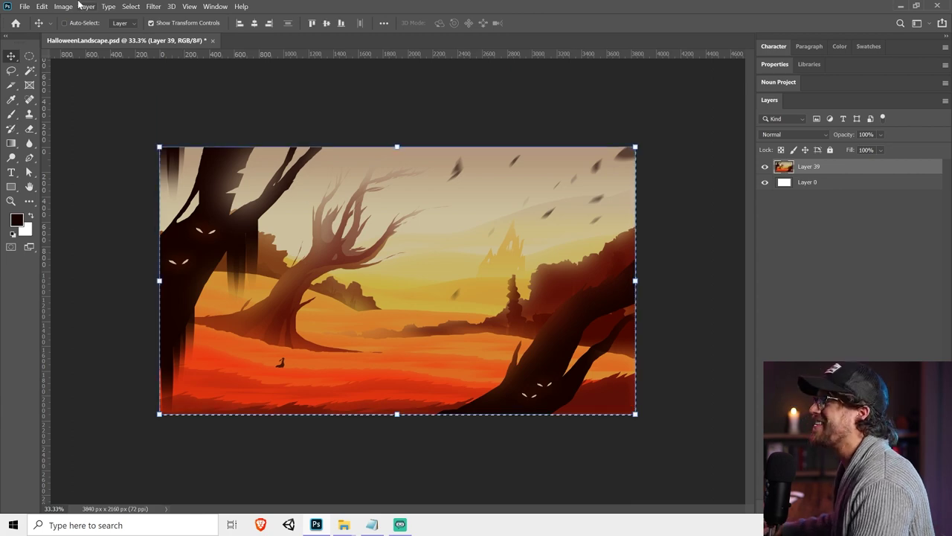
click(63, 6)
click(99, 113)
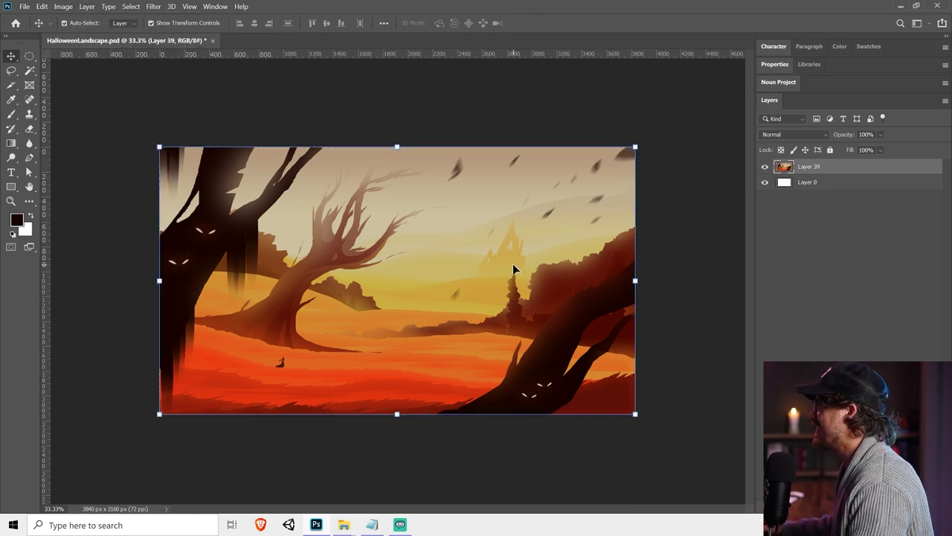
key(ctrl+d)
Add a new layer and lasso thin highlight shapes along the red bushes' upper edges, the rock pillar and the distant ridge
key(Delete)
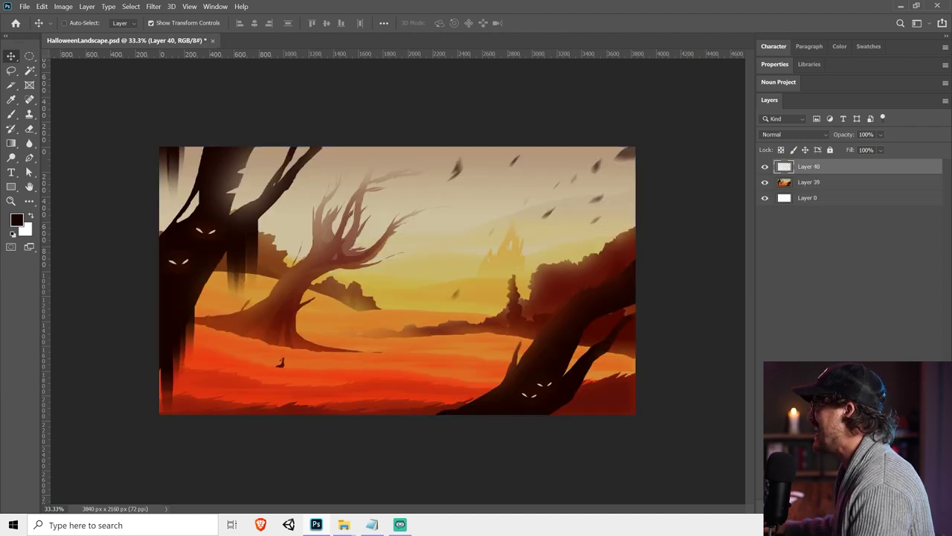
click(11, 71)
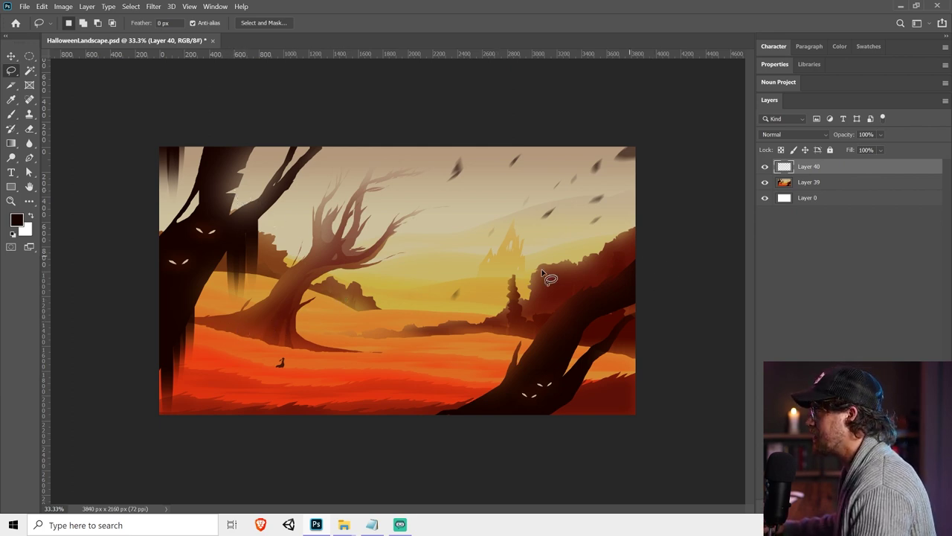
key(shift)
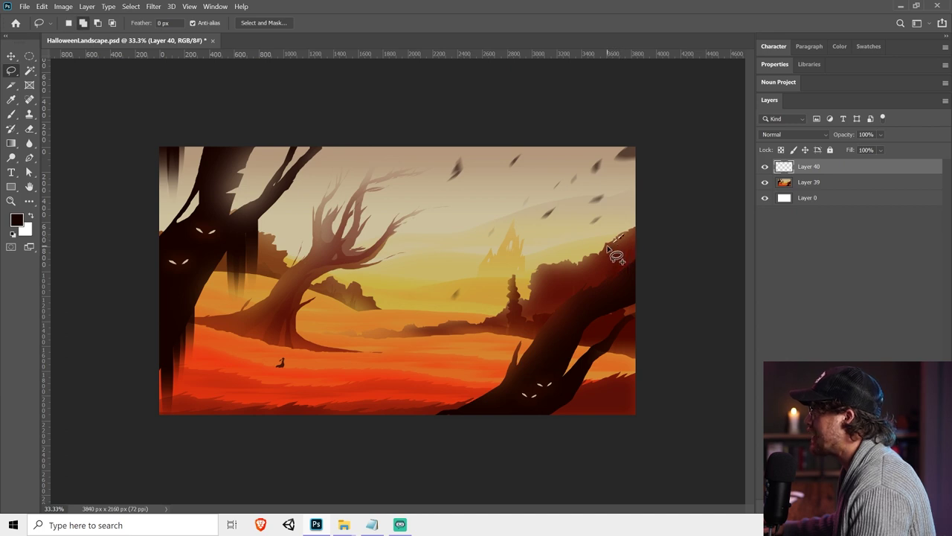
mouse_move(606, 245)
mouse_down()
mouse_move(589, 265)
mouse_move(620, 238)
mouse_move(467, 254)
mouse_move(494, 248)
mouse_up()
key(ctrl+plus)
mouse_move(629, 213)
mouse_down()
mouse_move(622, 218)
mouse_move(629, 215)
mouse_up()
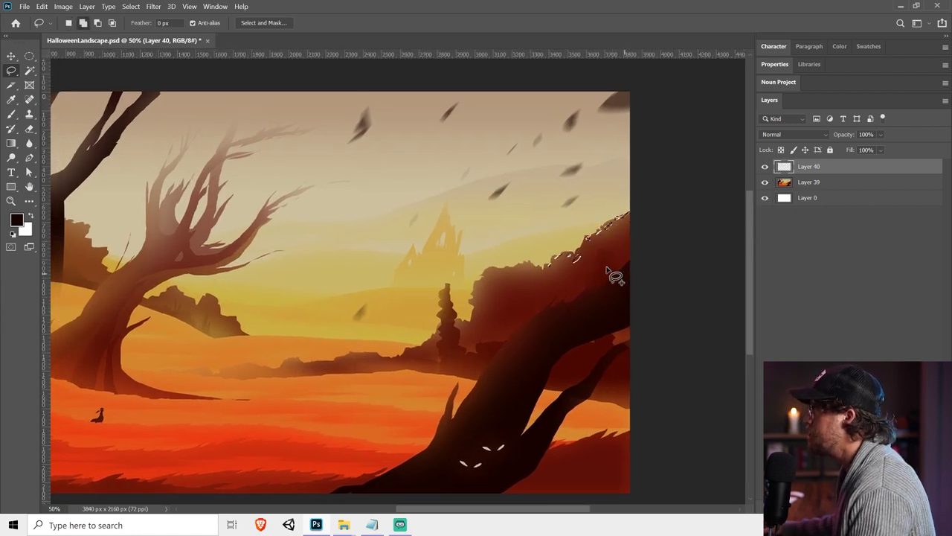
mouse_move(505, 266)
mouse_down()
mouse_move(528, 263)
mouse_move(488, 270)
mouse_move(471, 292)
mouse_move(441, 293)
mouse_move(443, 306)
mouse_move(357, 355)
mouse_move(256, 366)
mouse_move(279, 367)
mouse_move(309, 346)
mouse_move(423, 314)
mouse_up()
key(space)
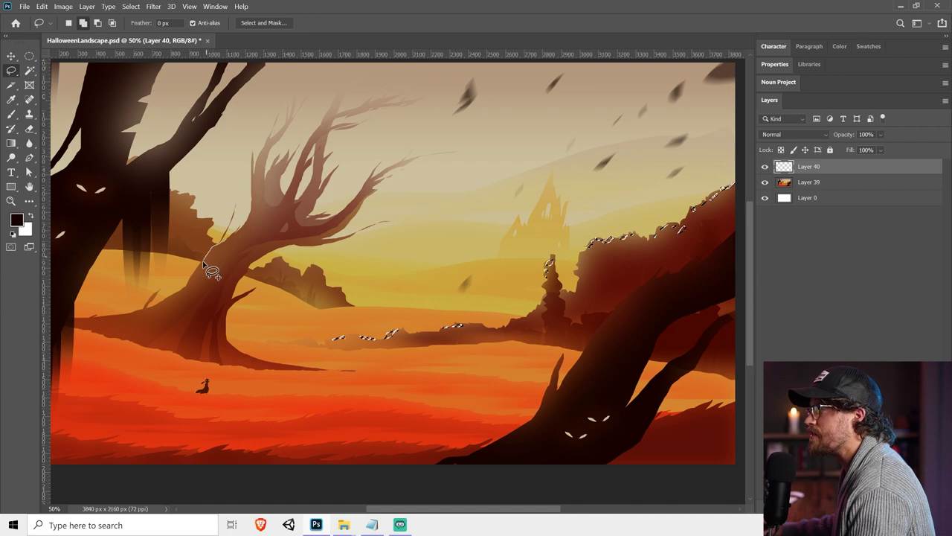
Add highlight shapes to the selection along the bent tree's trunk, roots and upper branches
drag(211, 253, 238, 229)
mouse_move(177, 289)
mouse_down()
mouse_move(367, 261)
mouse_move(358, 266)
mouse_move(377, 255)
mouse_up()
mouse_move(347, 287)
mouse_down()
mouse_move(380, 292)
mouse_move(361, 302)
mouse_move(388, 270)
mouse_move(283, 294)
mouse_move(362, 272)
mouse_move(316, 293)
mouse_move(349, 281)
mouse_move(438, 182)
mouse_move(490, 158)
mouse_move(495, 119)
mouse_up()
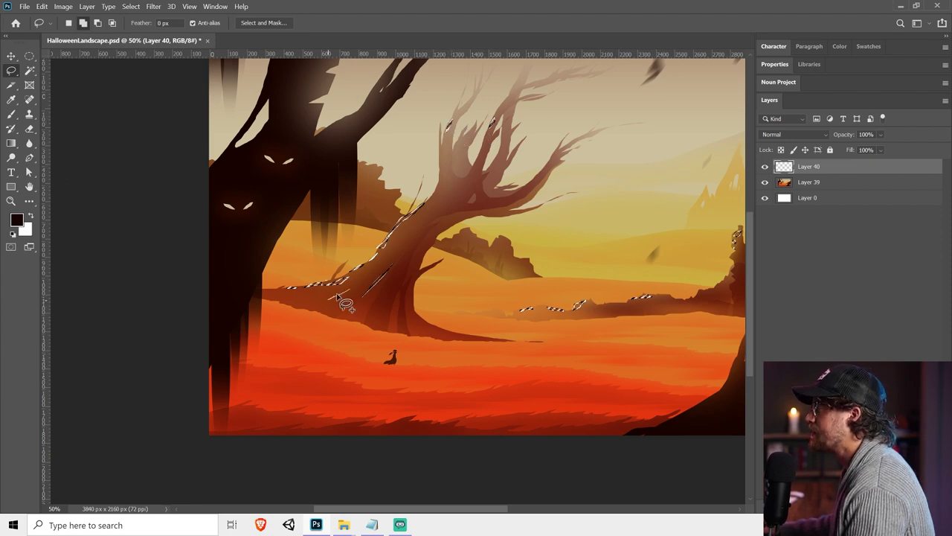
drag(493, 355, 365, 357)
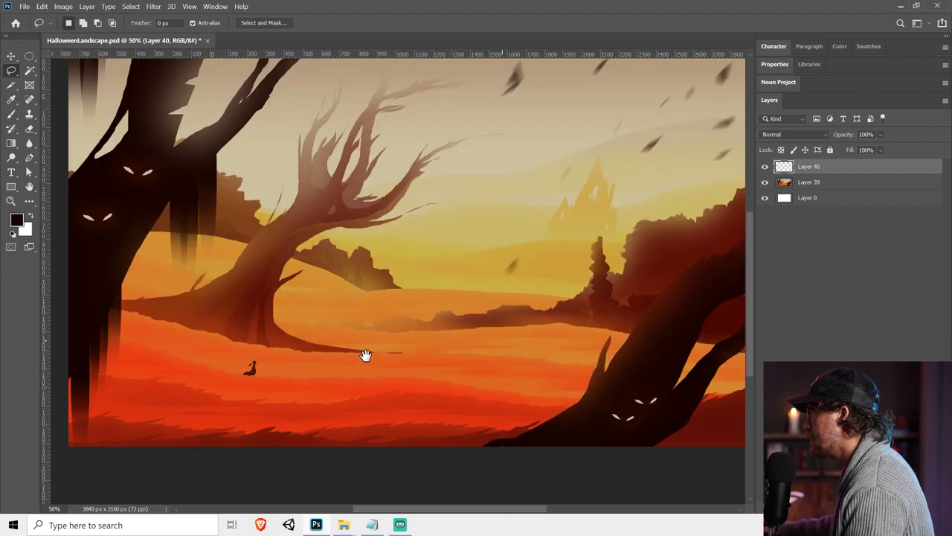
Extend the highlight selection along the upper edges of the dark foreground trunk with the eyes on the scene's right side
key(shift)
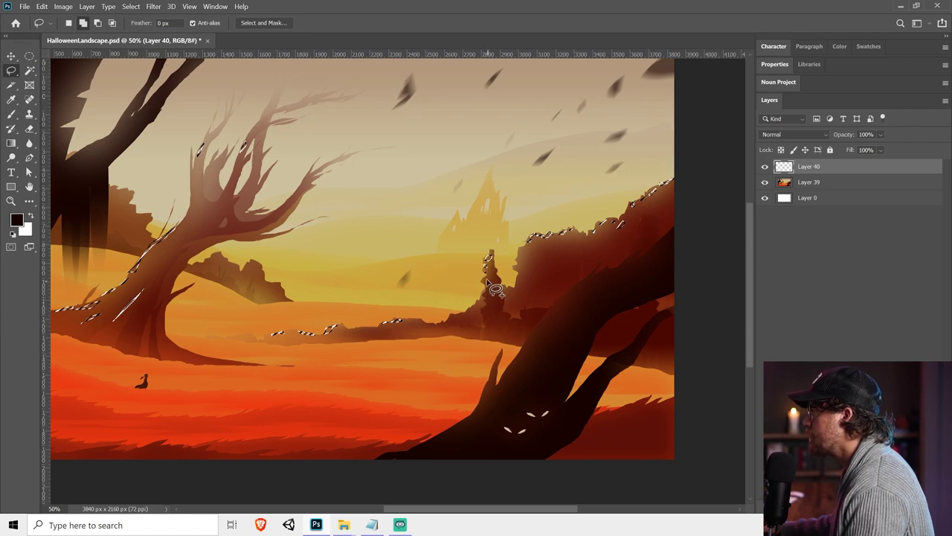
mouse_move(489, 283)
mouse_down()
mouse_move(491, 311)
mouse_move(565, 299)
mouse_move(516, 372)
mouse_move(587, 288)
mouse_move(575, 304)
mouse_move(595, 309)
mouse_move(619, 357)
mouse_move(642, 342)
mouse_move(616, 360)
mouse_up()
mouse_move(256, 231)
mouse_down()
mouse_move(518, 206)
mouse_move(511, 296)
mouse_up()
drag(478, 335, 496, 247)
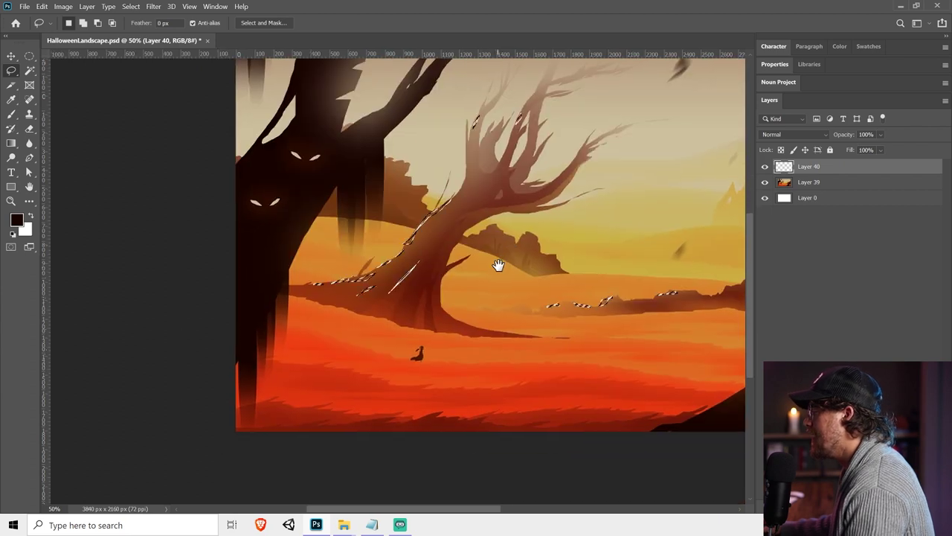
Add long highlight strips on the sand around the small figure, small ones on the lower dunes, and one on the left foreground trunk
mouse_move(415, 355)
mouse_down()
mouse_move(418, 365)
mouse_move(388, 362)
mouse_move(327, 342)
mouse_move(535, 372)
mouse_move(524, 365)
mouse_up()
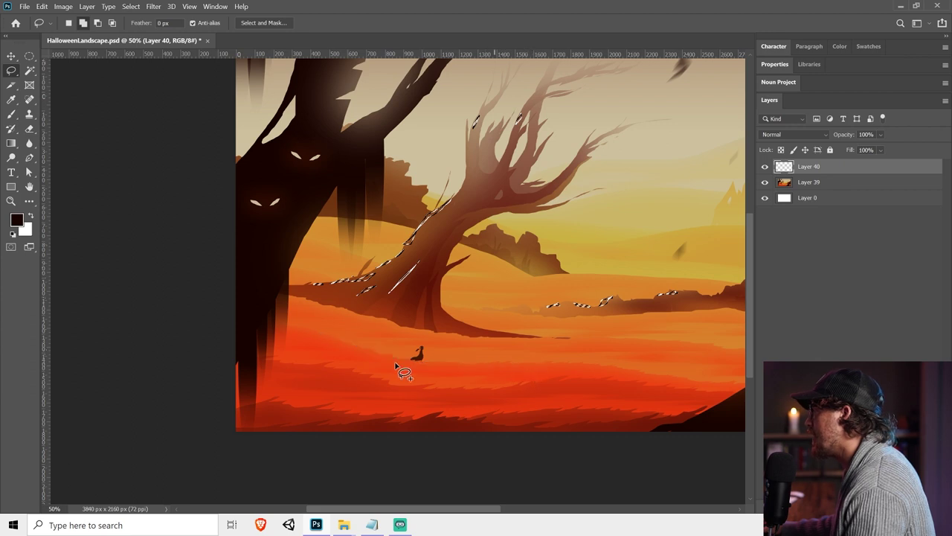
mouse_move(295, 364)
mouse_down()
mouse_move(355, 381)
mouse_move(290, 364)
mouse_up()
drag(543, 386, 521, 393)
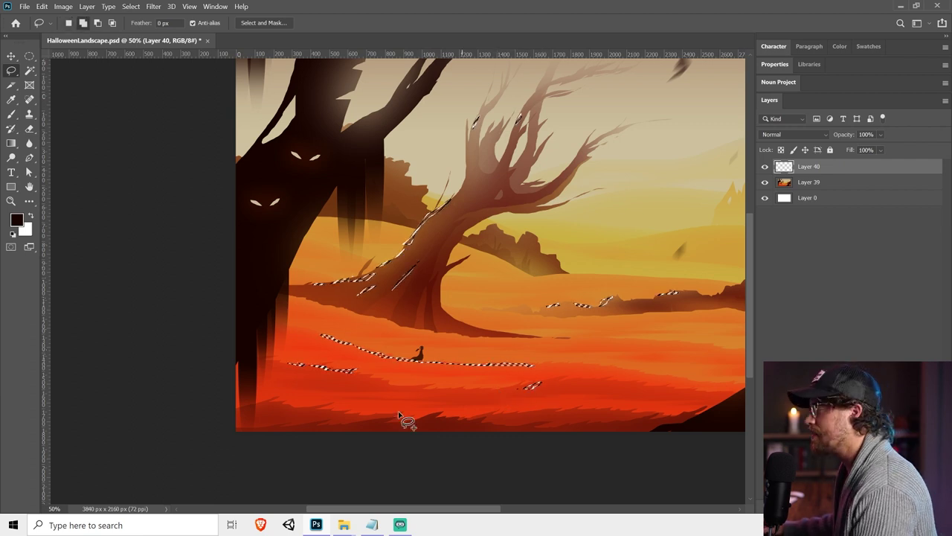
drag(399, 414, 423, 418)
drag(473, 274, 476, 367)
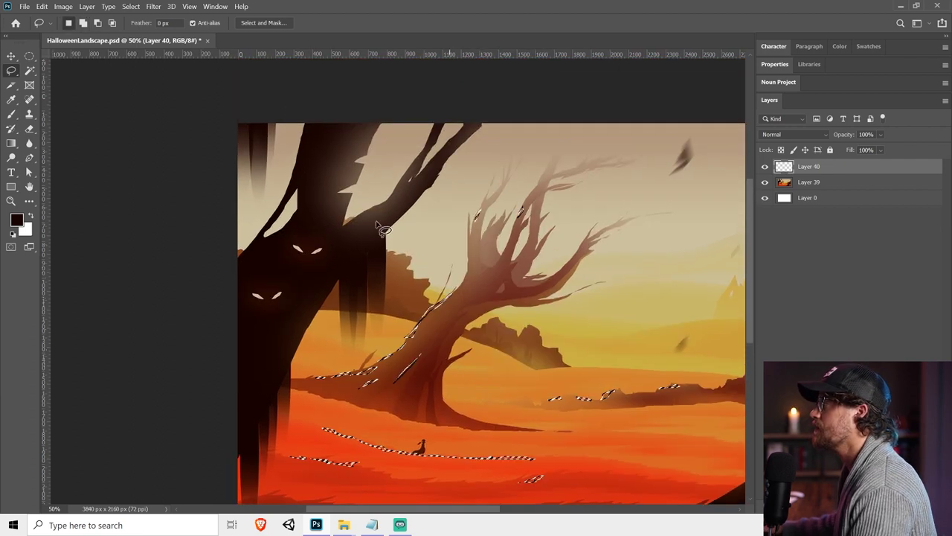
mouse_move(319, 124)
mouse_down()
mouse_move(300, 142)
mouse_move(316, 125)
mouse_up()
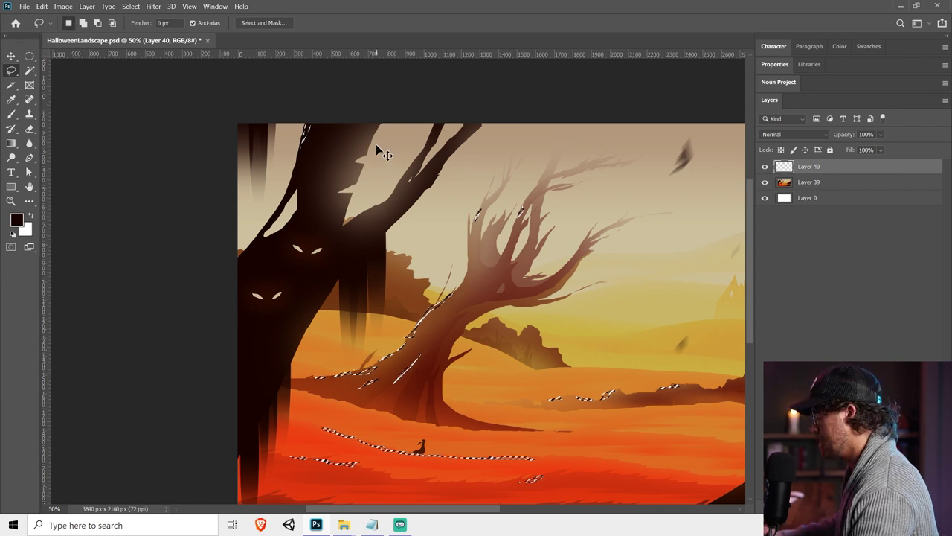
Fill the selected highlight shapes with white using the Paint Bucket and clear the selection
key(ctrl+minus)
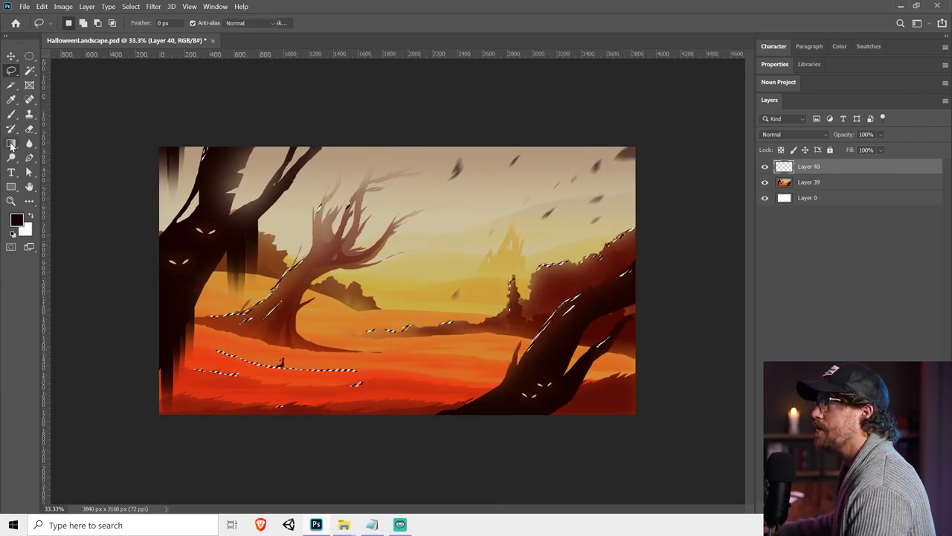
right_click(11, 142)
click(67, 151)
key(x)
click(511, 322)
key(ctrl+d)
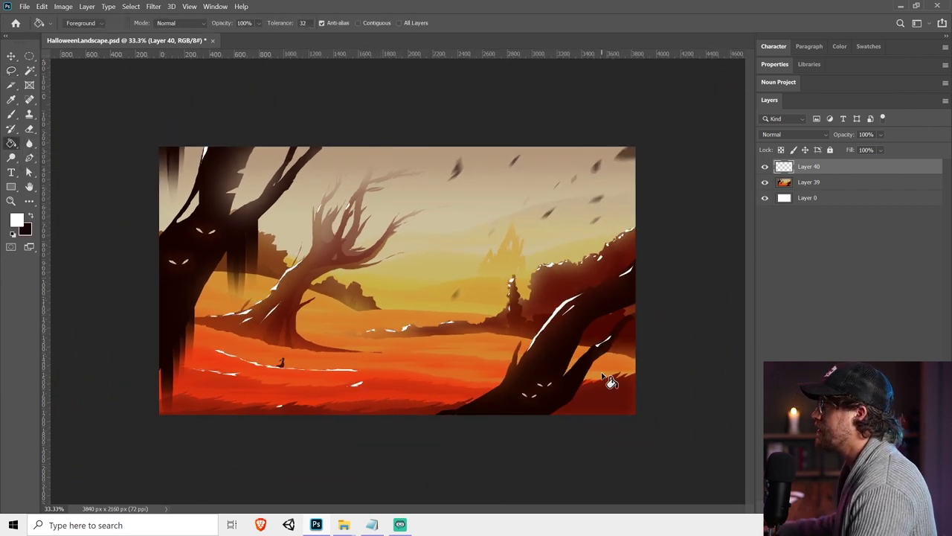
Set the highlight layer to Overlay, add a layer mask, and fade the highlights with a soft black 200 px brush at 54% opacity
click(793, 134)
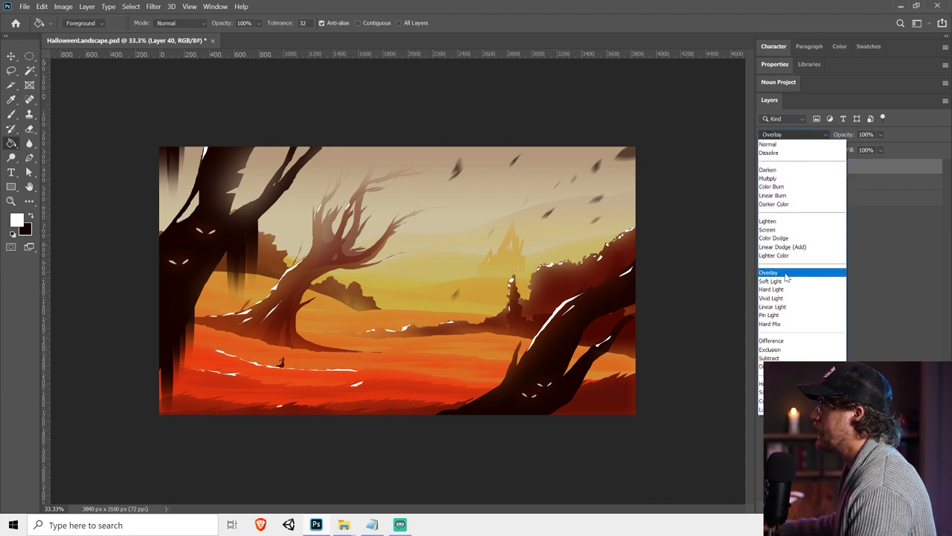
click(785, 275)
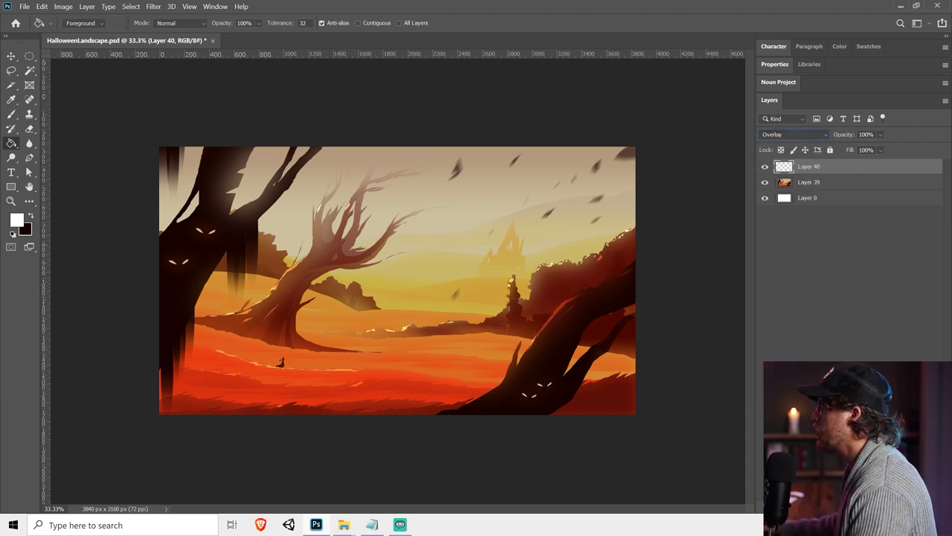
click(838, 505)
click(11, 115)
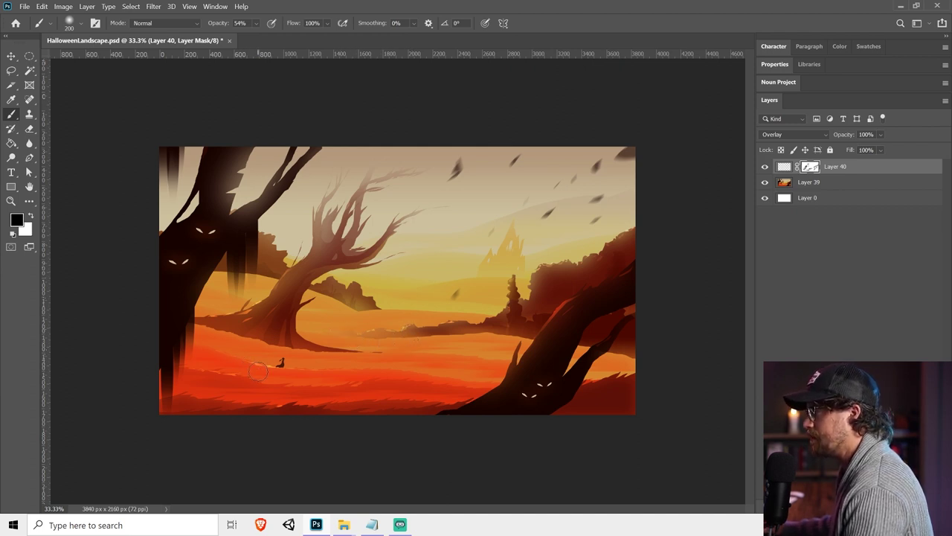
key(v)
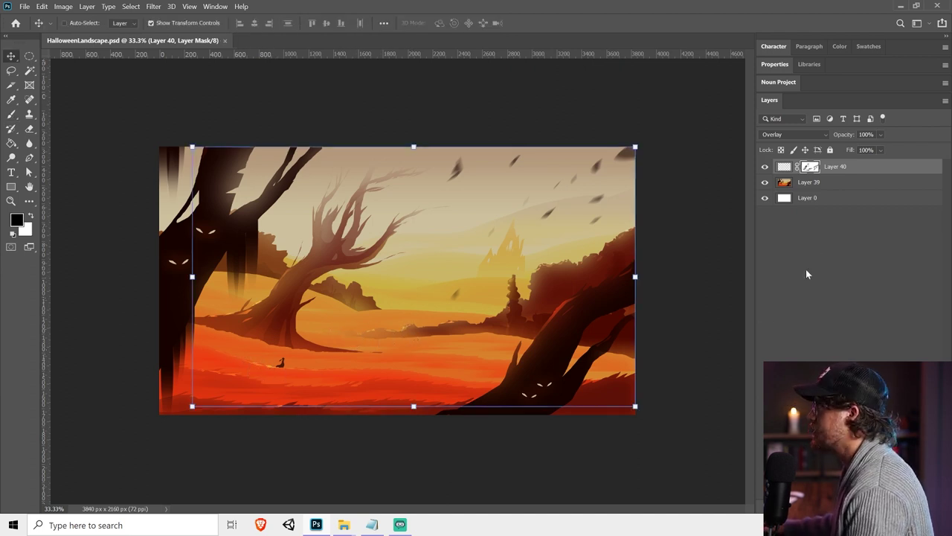
Add a new layer and lasso jagged shadow bands across the middle dunes and below the distant ridge, excluding the right foreground trunk
key(ctrl+shift+alt+n)
key(x)
key(l)
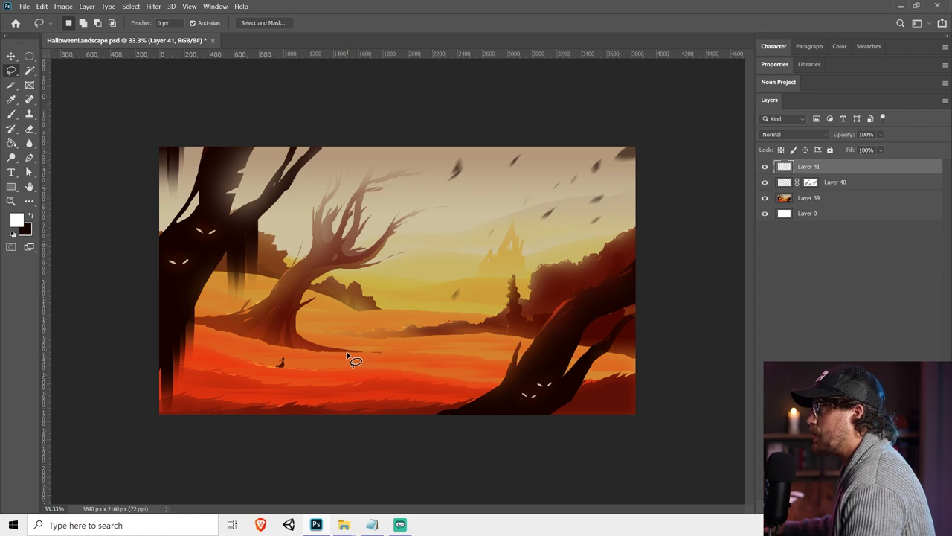
mouse_move(346, 355)
mouse_down()
mouse_move(500, 366)
mouse_move(471, 369)
mouse_move(525, 382)
mouse_move(265, 357)
mouse_move(221, 341)
mouse_move(242, 337)
mouse_move(298, 356)
mouse_move(347, 389)
mouse_move(288, 379)
mouse_move(281, 369)
mouse_up()
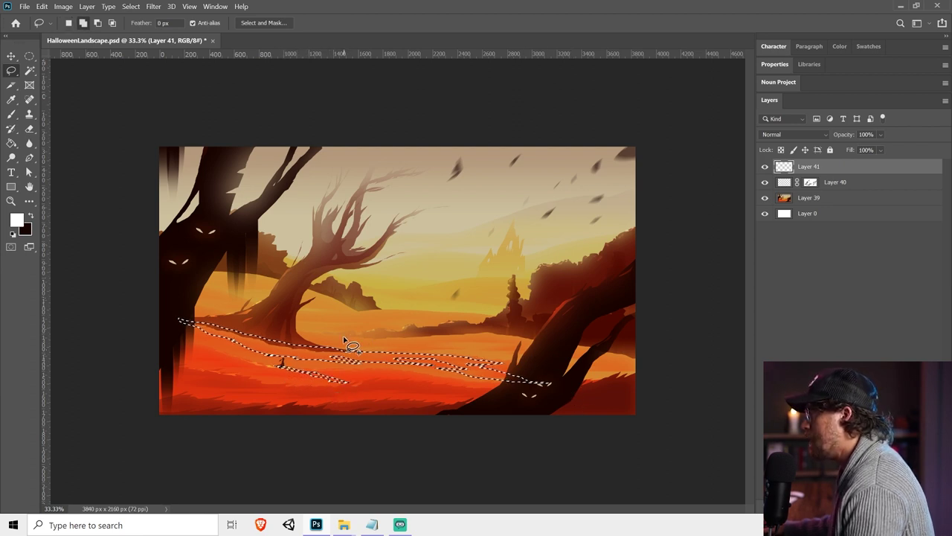
mouse_move(344, 338)
mouse_down()
mouse_move(537, 352)
mouse_move(529, 351)
mouse_move(635, 372)
mouse_move(581, 346)
mouse_move(345, 338)
mouse_up()
mouse_move(525, 341)
mouse_down()
mouse_move(551, 371)
mouse_move(611, 347)
mouse_up()
mouse_move(538, 352)
mouse_down()
mouse_move(540, 344)
mouse_move(516, 382)
mouse_move(548, 419)
mouse_up()
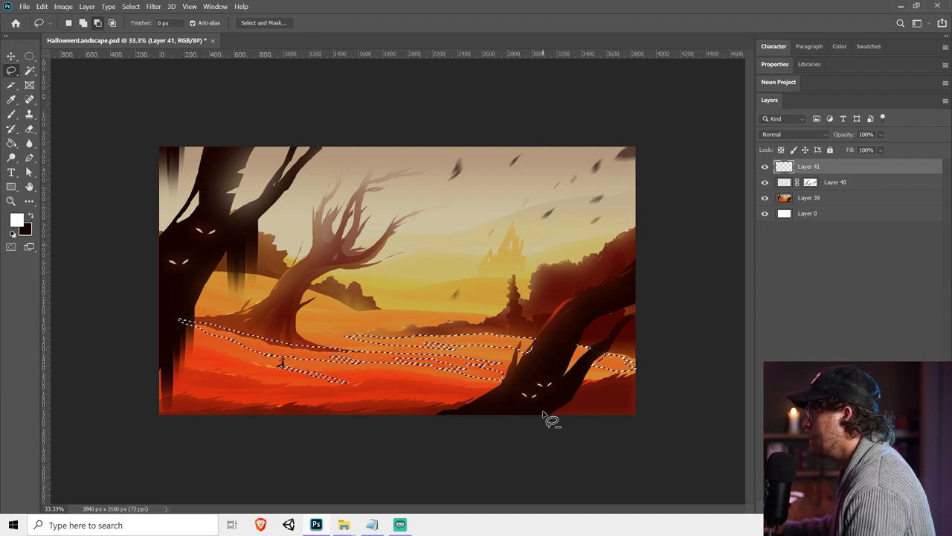
Add shadow bands to the selection on the back hill, on both sides of the bent tree's trunk
key(shift)
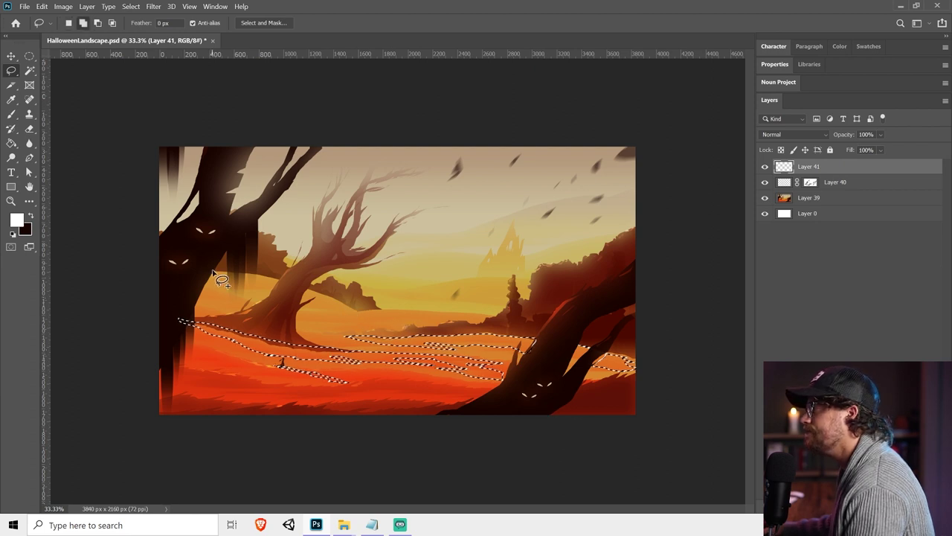
mouse_move(212, 270)
mouse_down()
mouse_move(277, 282)
mouse_move(263, 295)
mouse_move(215, 276)
mouse_up()
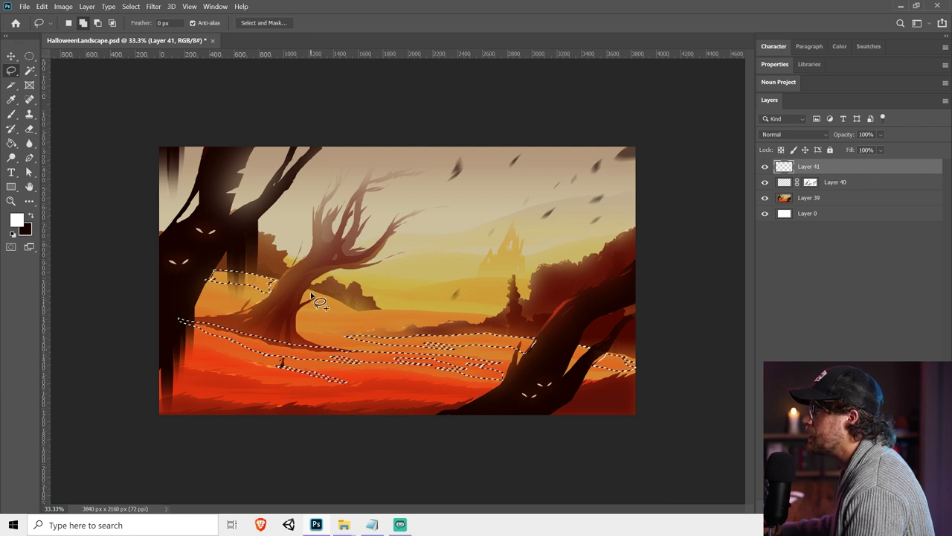
mouse_move(306, 287)
mouse_down()
mouse_move(360, 320)
mouse_move(301, 305)
mouse_move(306, 288)
mouse_up()
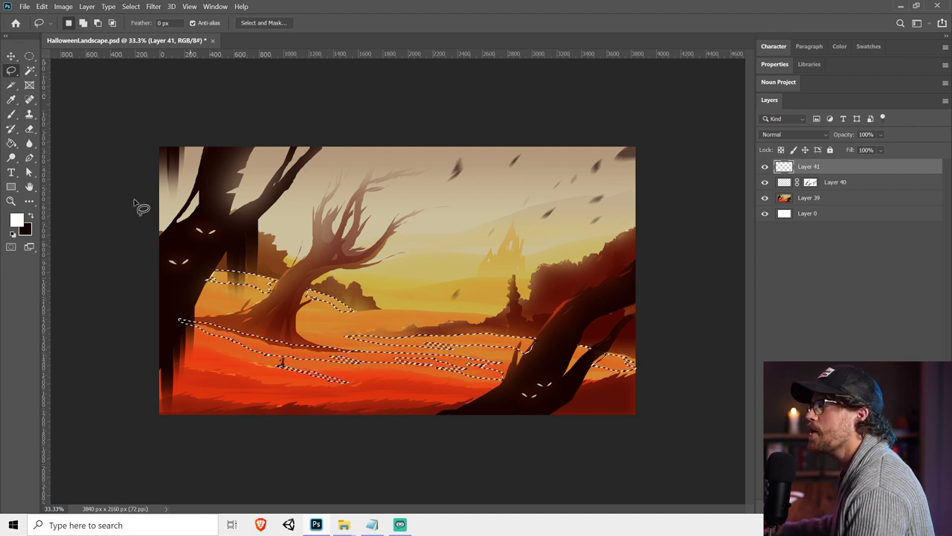
Fill the selected shadow bands with the dark foreground color and clear the selection
key(g)
key(x)
click(401, 352)
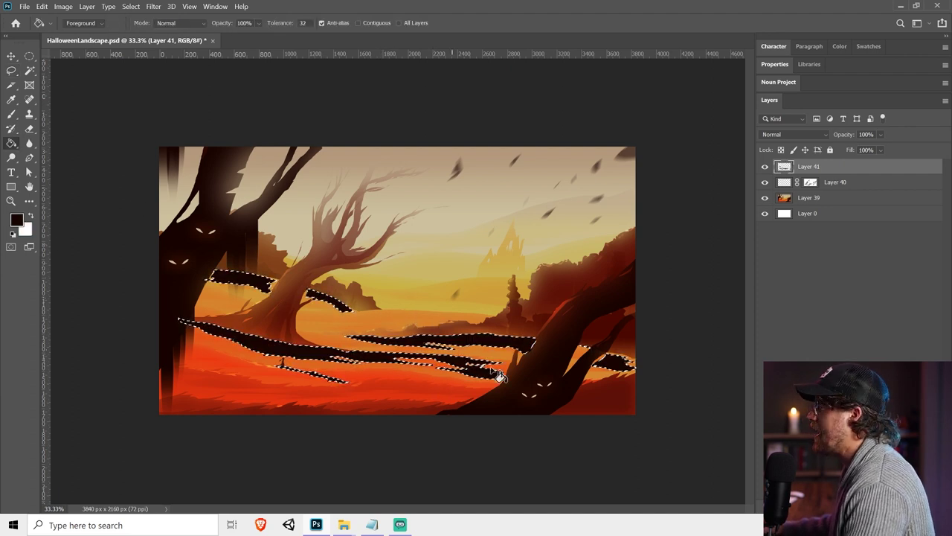
key(ctrl+d)
Set the shadow layer's blend mode to Overlay and lower its opacity to 29%
click(822, 133)
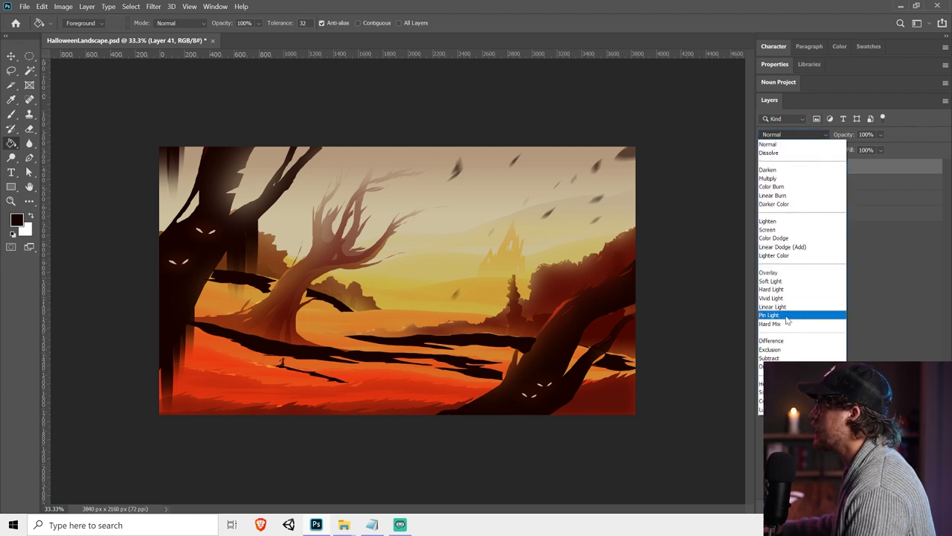
click(781, 274)
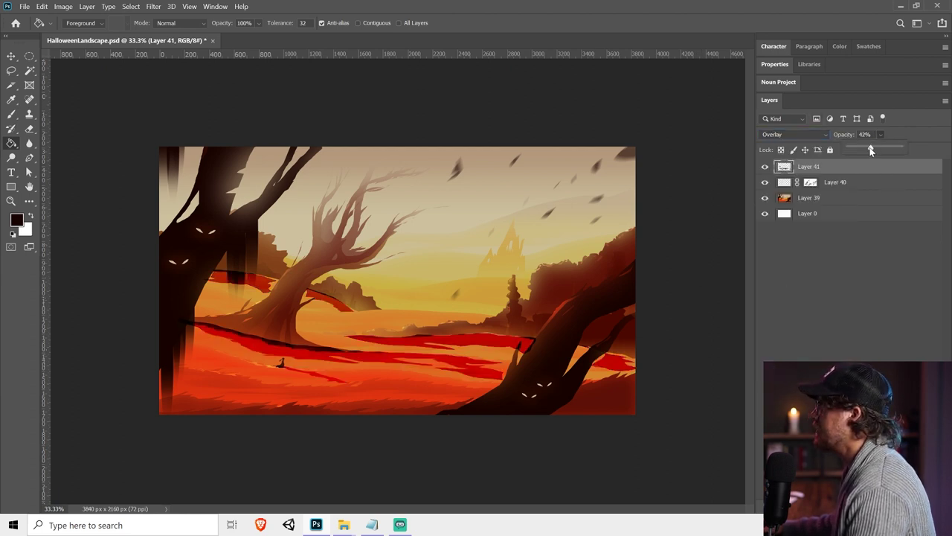
drag(871, 150, 867, 149)
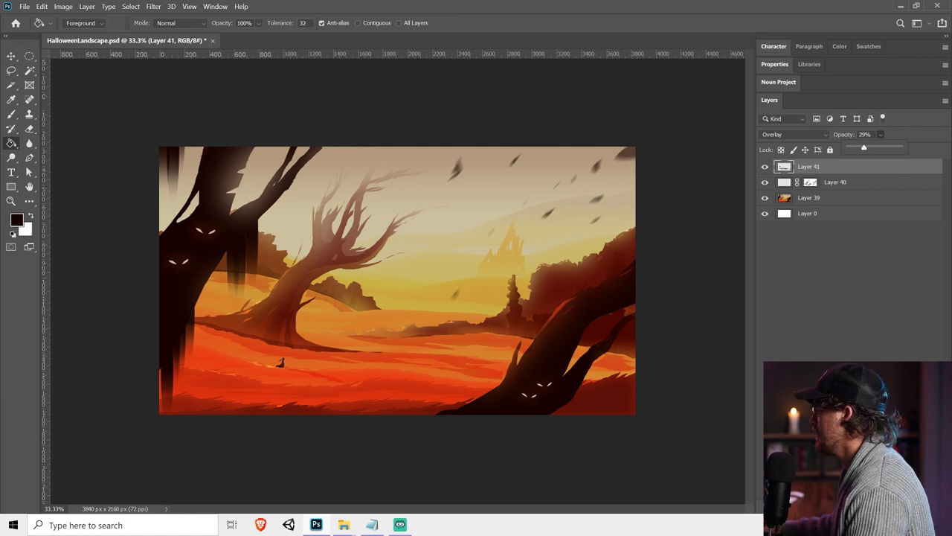
Reapply the last-used Motion Blur filter to the shadow layer to soften the bands
click(157, 8)
click(154, 7)
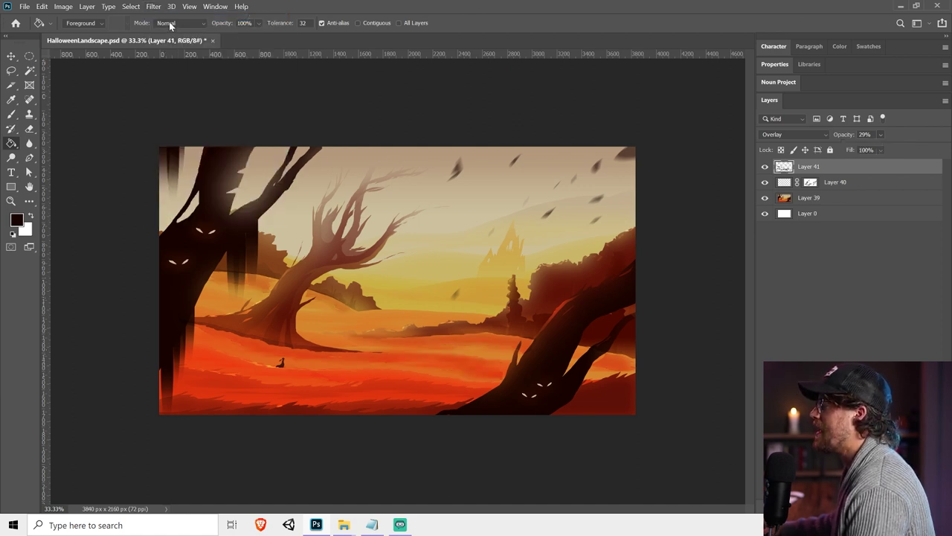
Apply a Motion Blur to the shadow layer with an angle of -6° and a distance of 162 pixels
click(154, 6)
mouse_move(199, 133)
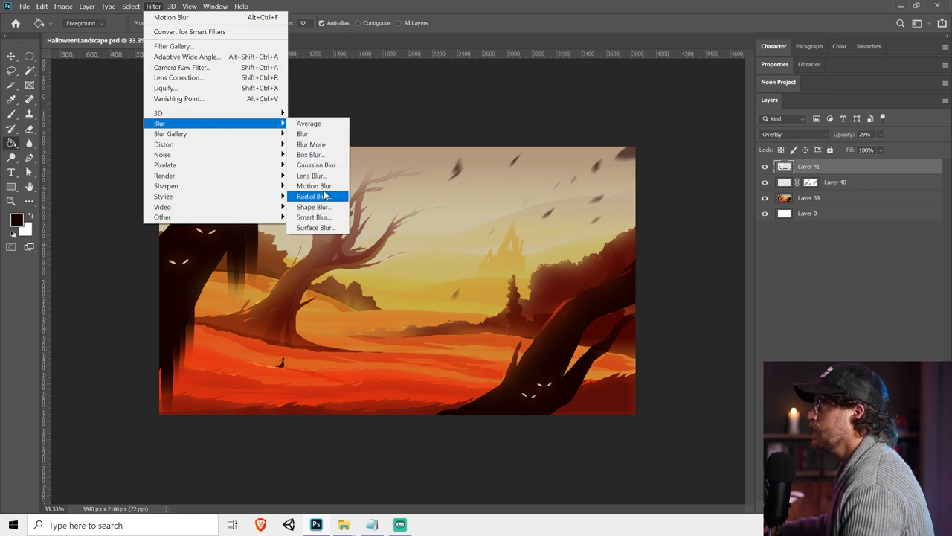
click(313, 185)
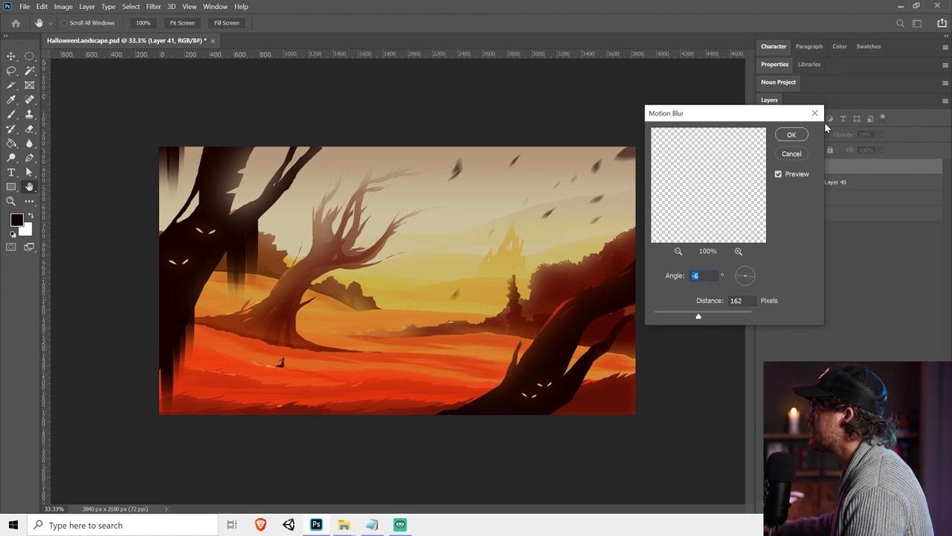
click(791, 134)
Add a layer mask to the shadow layer and softly brush out parts of the shadow bands with black
click(837, 508)
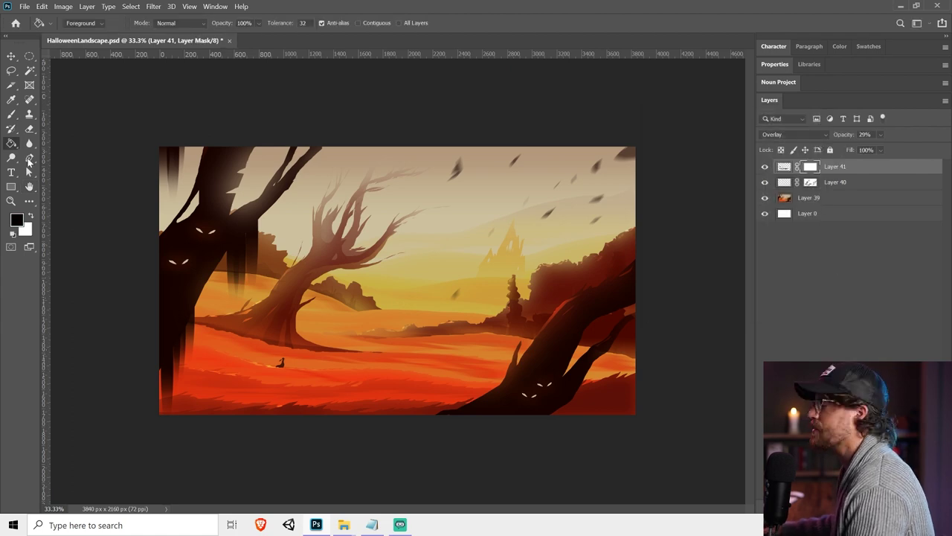
click(11, 114)
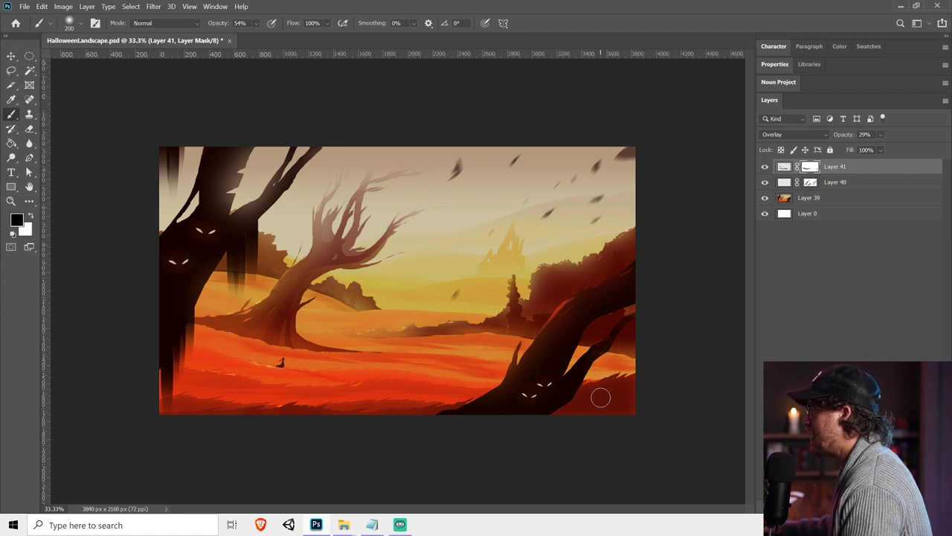
key(v)
Merge the shadow, highlight and artwork layers into one and add a new empty layer above it
right_click(857, 204)
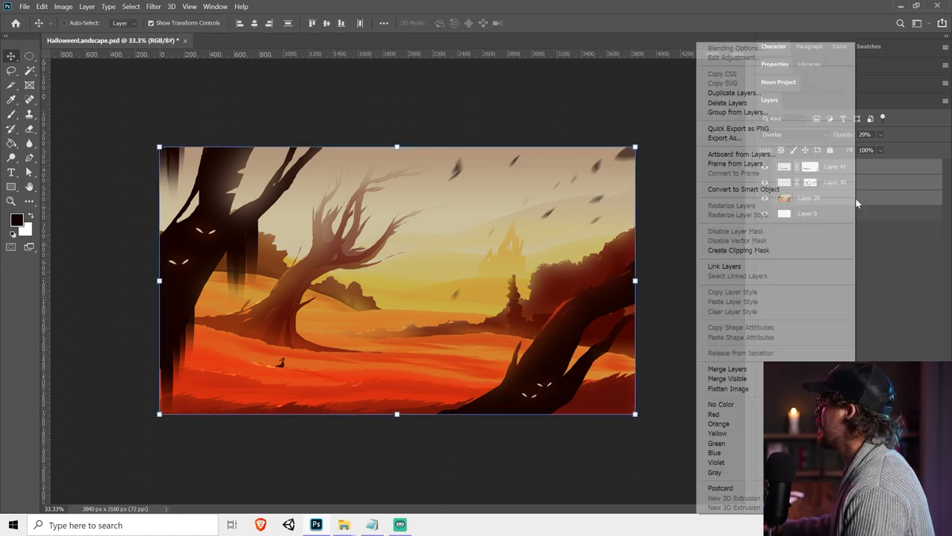
click(773, 378)
key(ctrl+shift+alt+n)
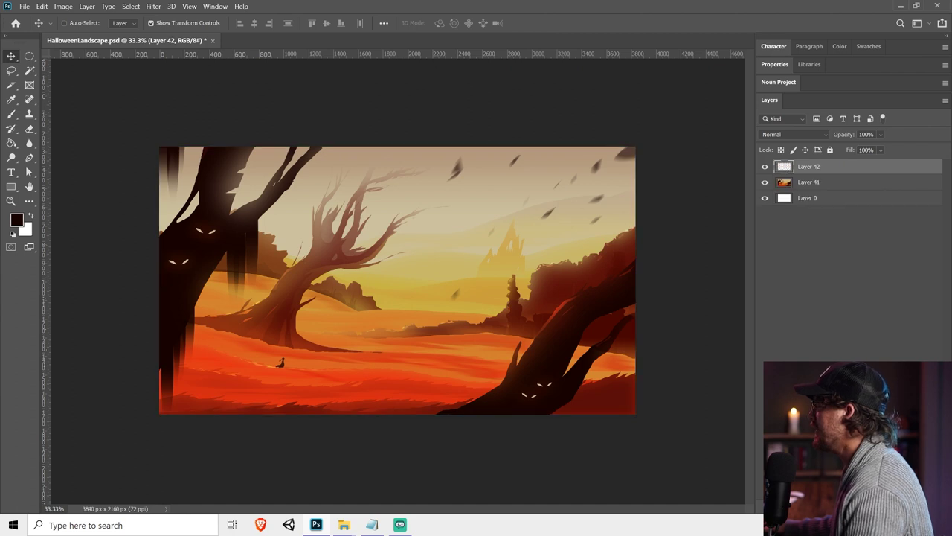
Darken the corners and edges of the canvas with dark-to-transparent linear gradients on the new layer to form a vignette
click(11, 143)
click(50, 145)
key(shift+g)
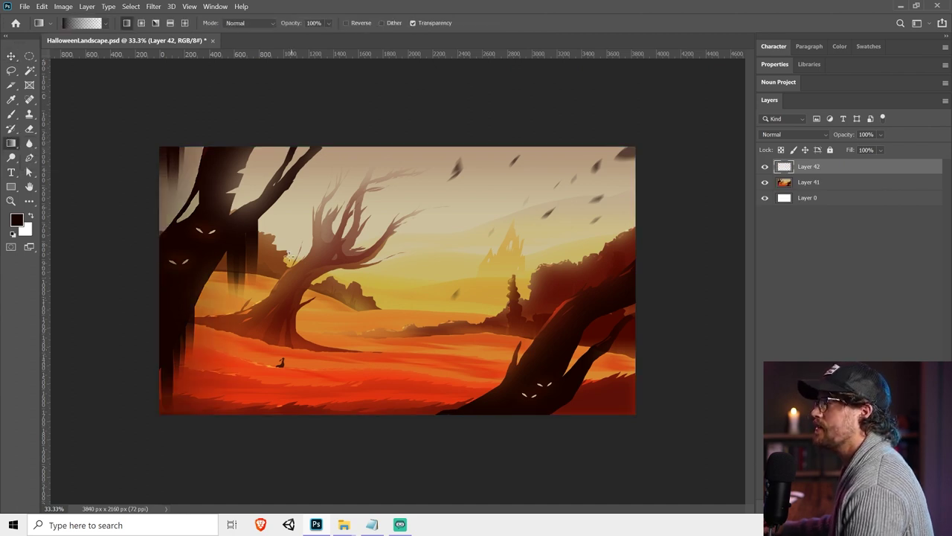
drag(299, 151, 397, 203)
drag(694, 143, 599, 197)
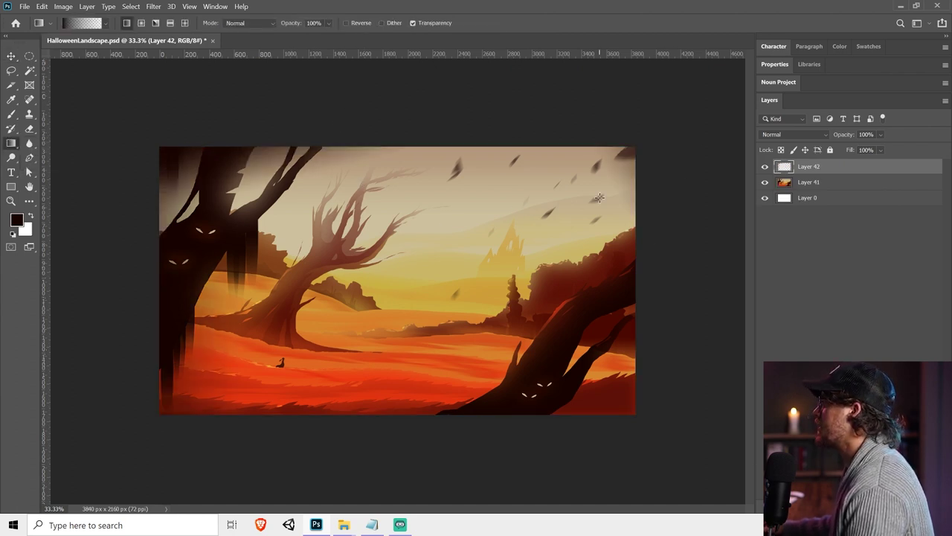
key(ctrl+z)
drag(688, 246, 561, 355)
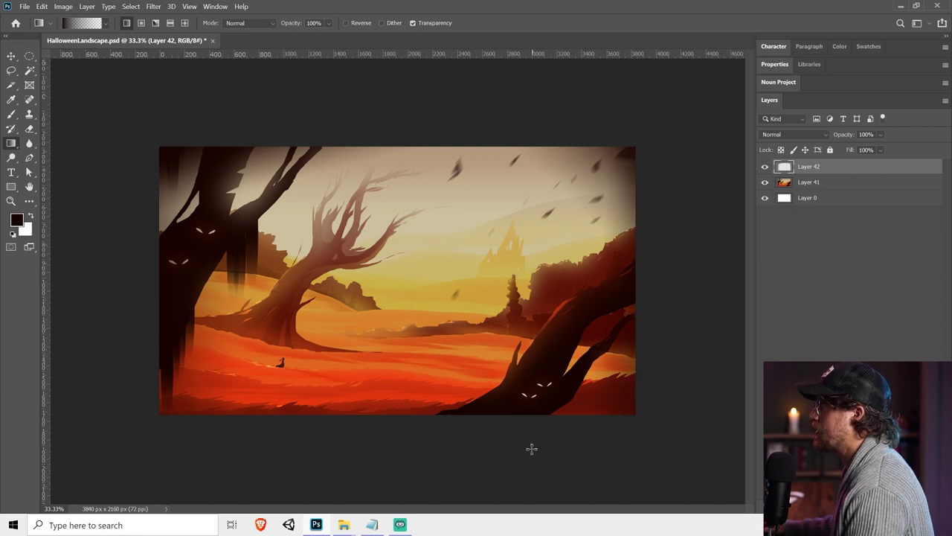
drag(531, 447, 522, 337)
drag(151, 461, 304, 217)
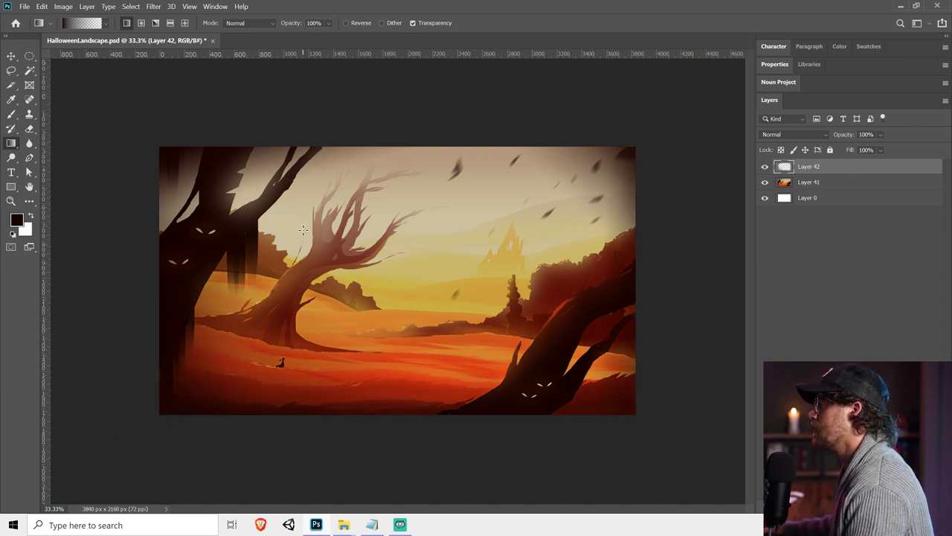
Lower the vignette layer's opacity to 74%
key(ctrl+minus)
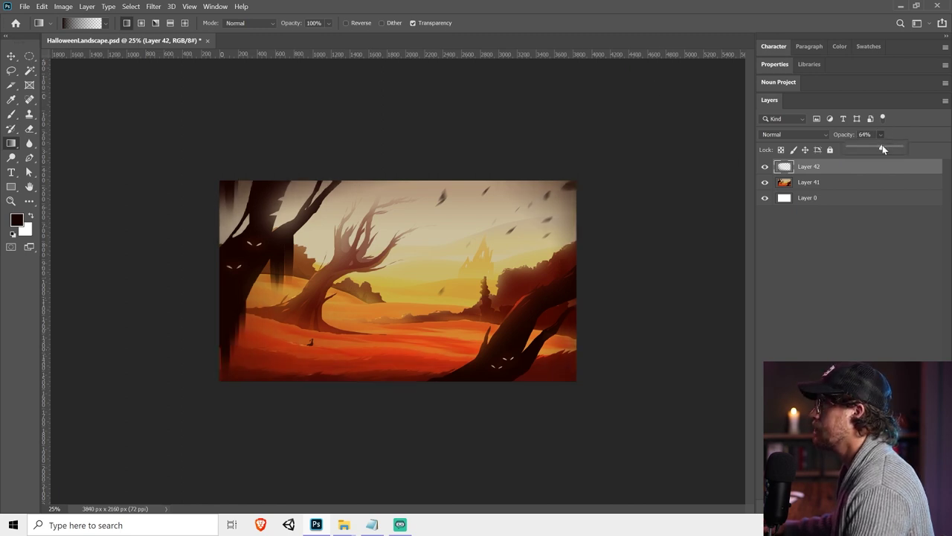
drag(882, 149, 889, 149)
key(v)
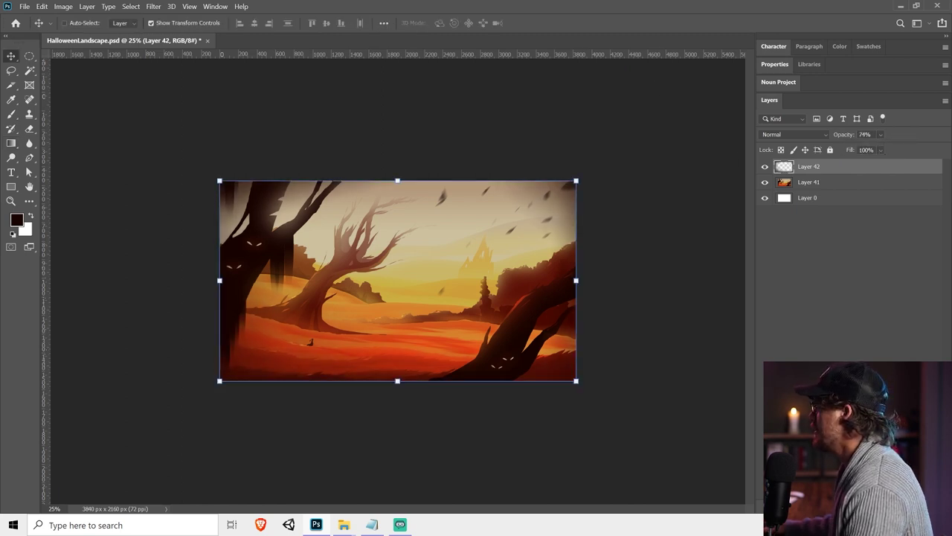
Paint a soft white glow in the sky beside the bent tree on a new layer, using a 700 px brush
key(ctrl+alt+shift+n)
key(b)
key(x)
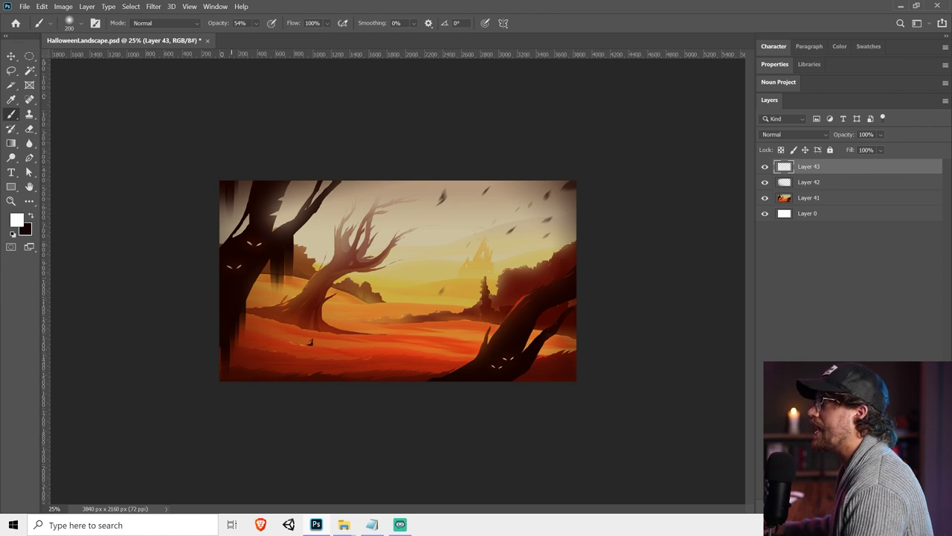
click(438, 235)
key(])
key(])
click(438, 234)
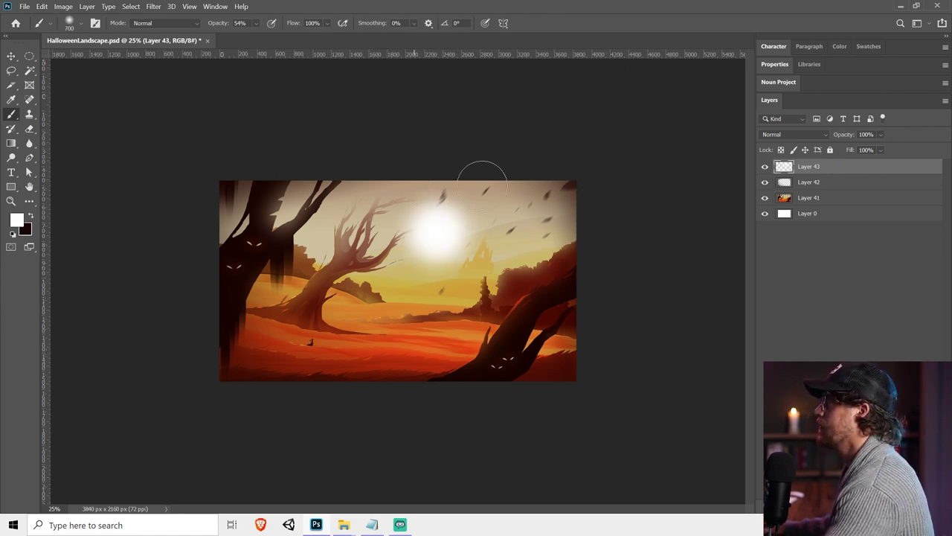
Add another empty layer set to Overlay with reduced opacity and hide it
key(ctrl+alt+shift+n)
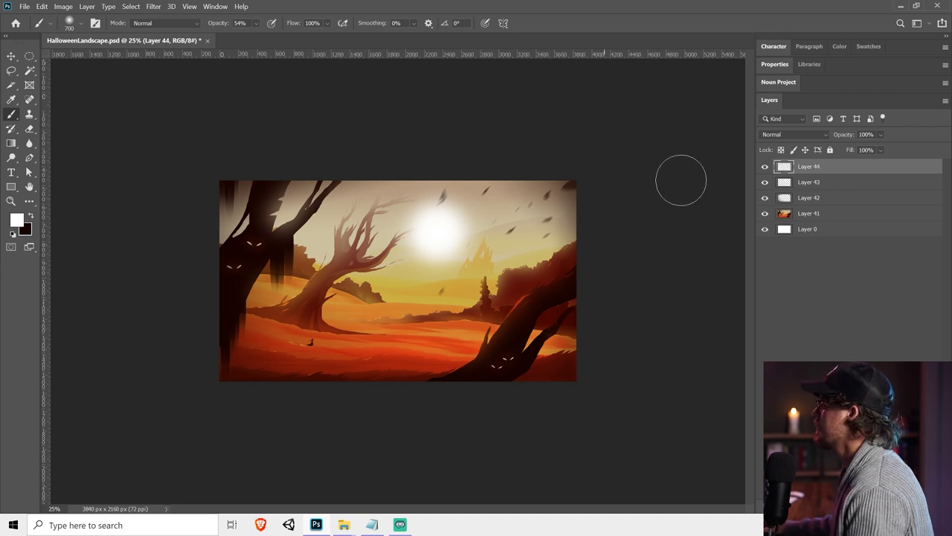
click(786, 134)
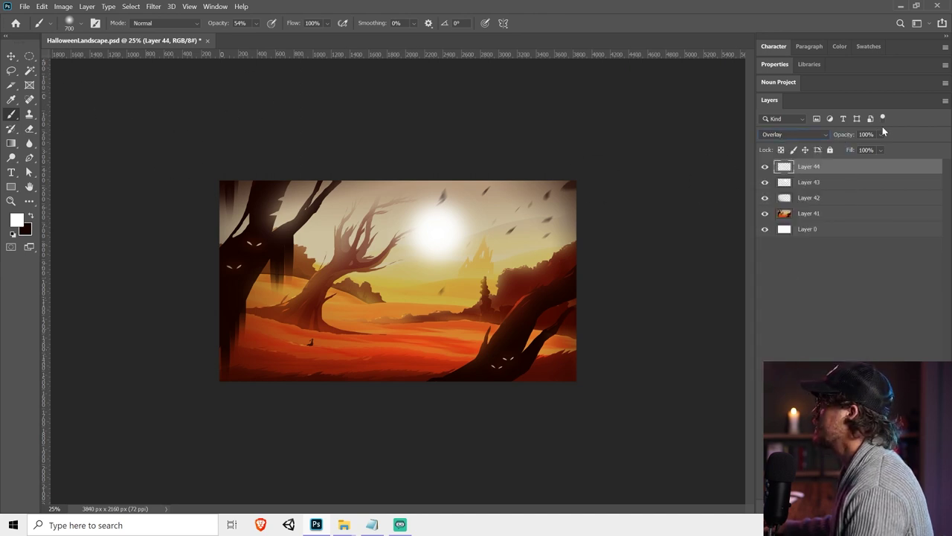
drag(883, 134, 871, 149)
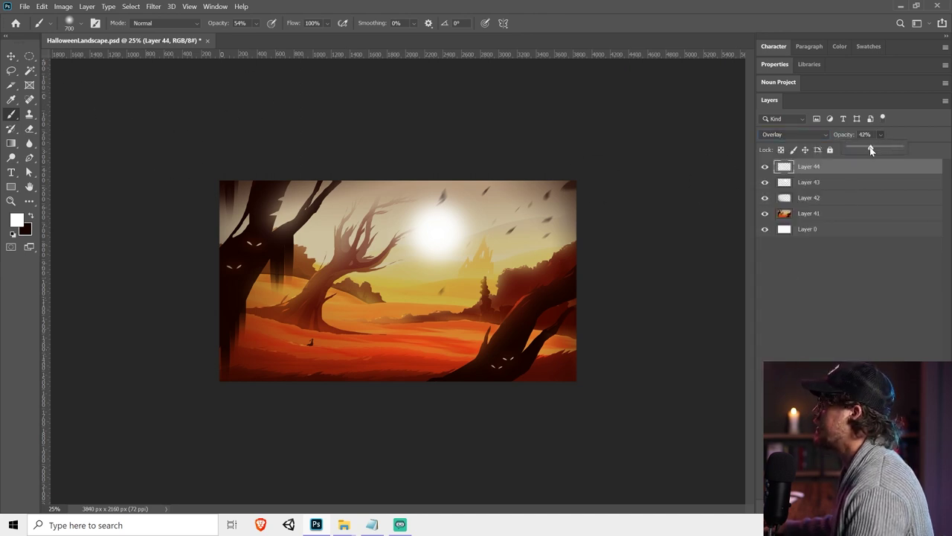
click(765, 167)
Compare the sky with and without the white glow and set the glow layer's blend mode to Soft Light
click(765, 182)
click(765, 182)
click(789, 183)
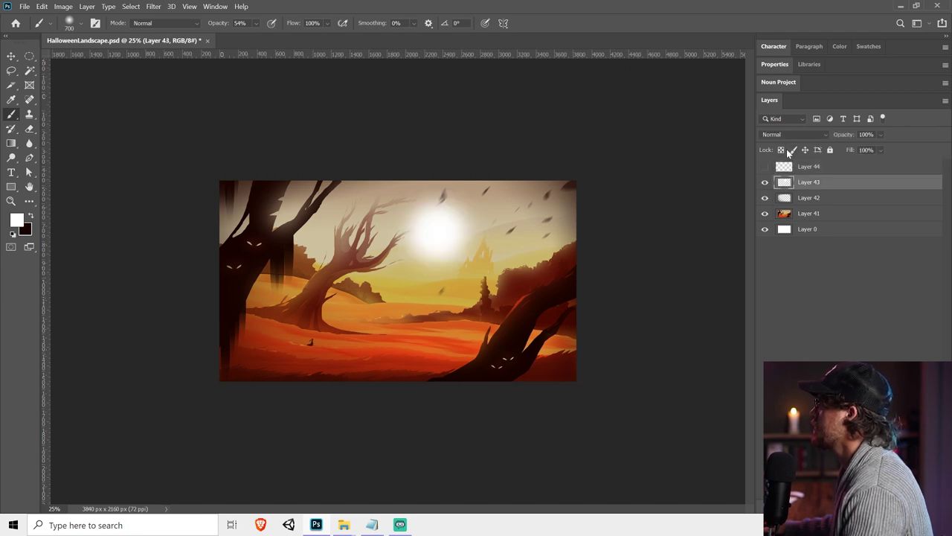
click(787, 134)
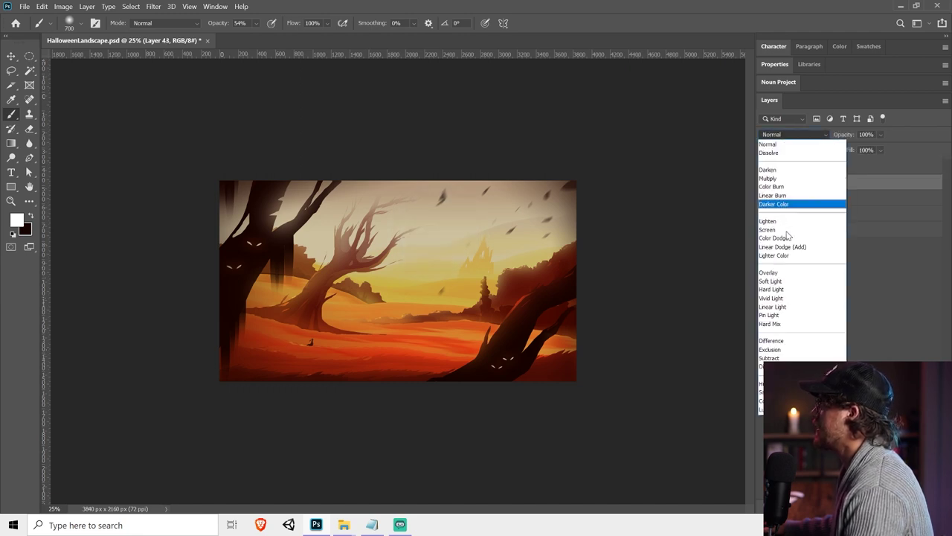
click(778, 281)
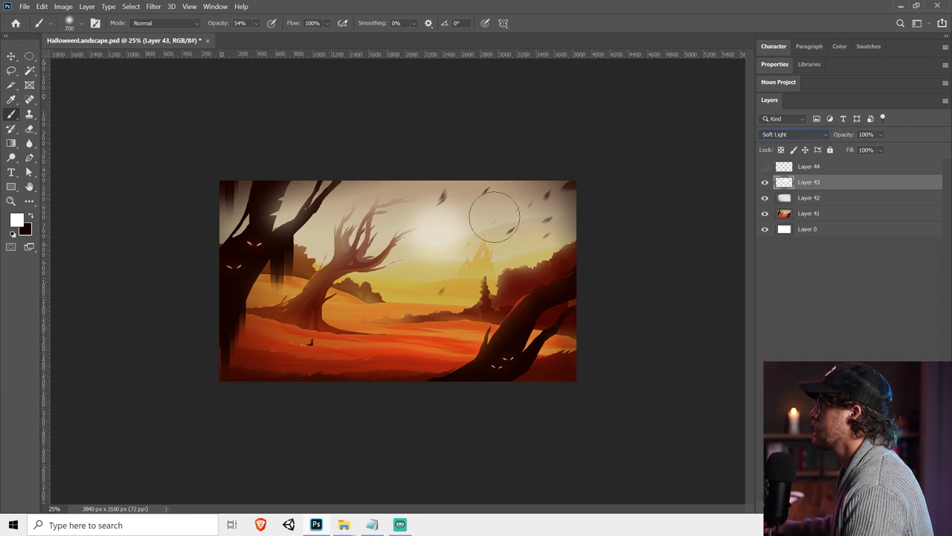
Try transforming the white glow in the sky and delete the glow layer
key(v)
mouse_move(493, 244)
mouse_down()
mouse_move(505, 245)
mouse_move(481, 253)
mouse_up()
key(ctrl+z)
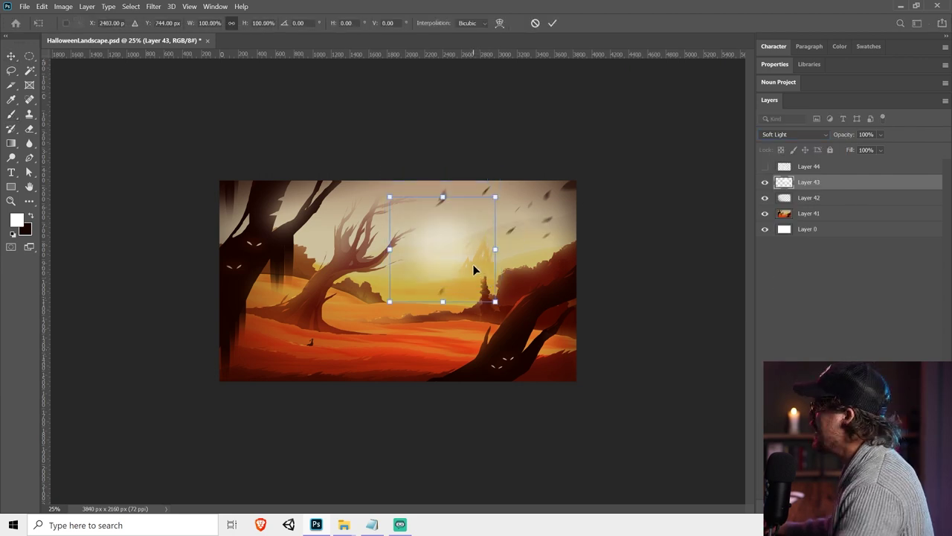
key(Return)
key(Delete)
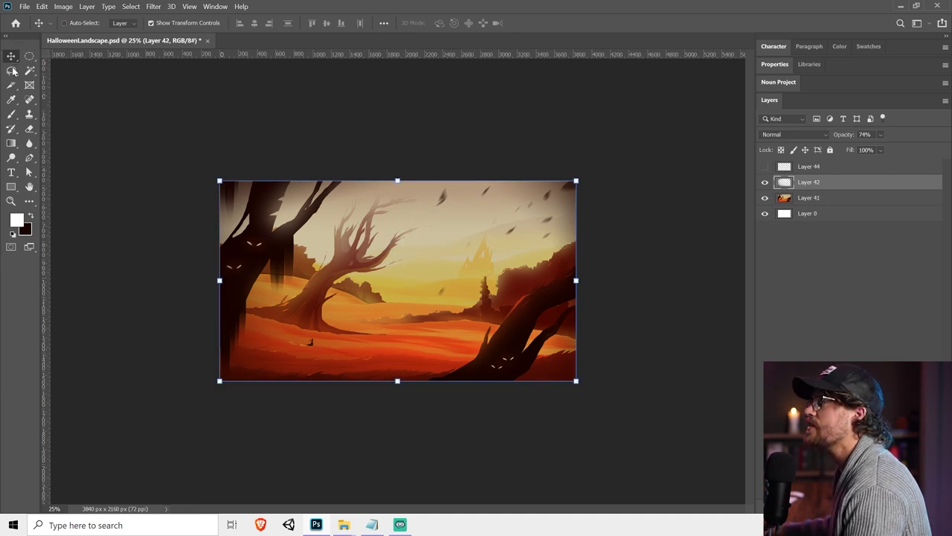
Create a moon in the sky by filling a circular selection with a white-to-transparent gradient fading downward, then deselect
key(m)
drag(411, 199, 479, 270)
drag(434, 232, 448, 279)
click(11, 143)
key(ctrl+z)
drag(439, 188, 457, 245)
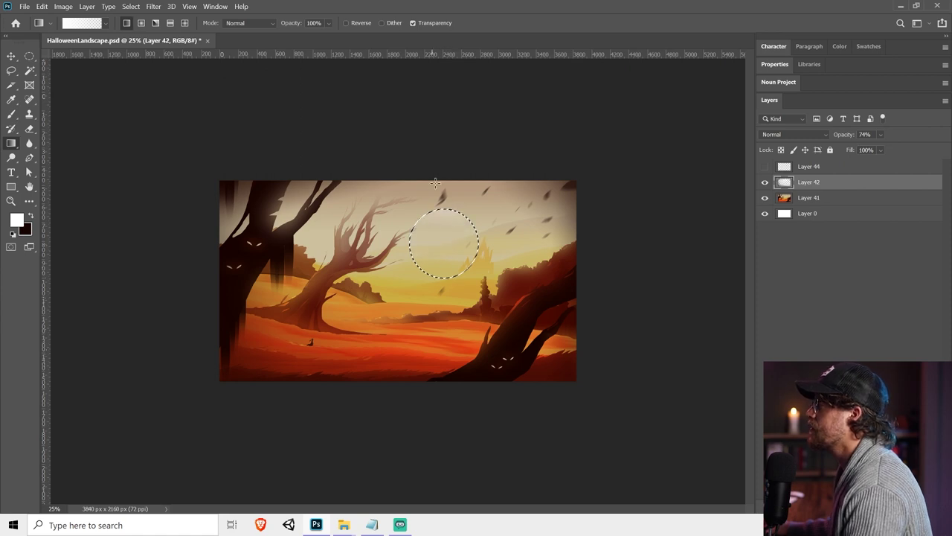
key(ctrl+d)
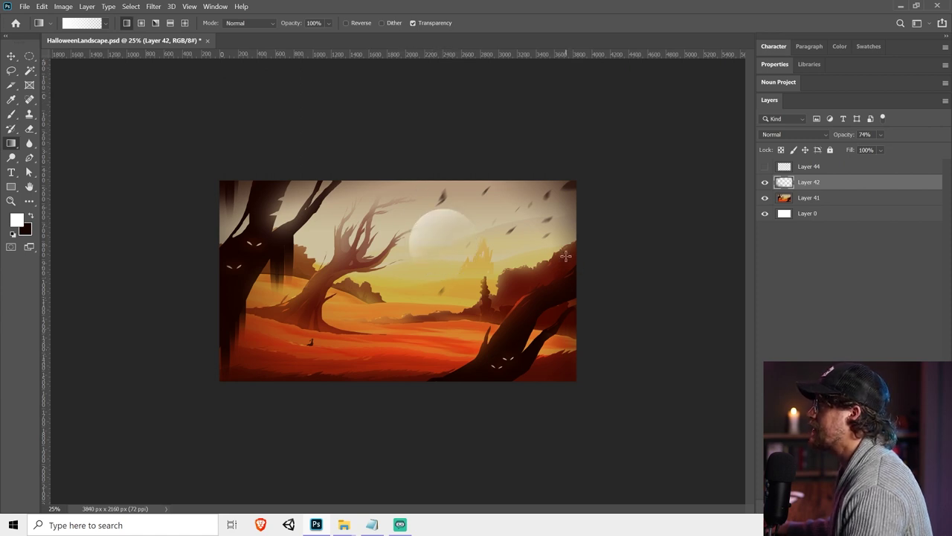
Cut the moon into a crescent by deleting an offset circular selection from it, then deselect
key(ctrl+plus)
key(ctrl+plus)
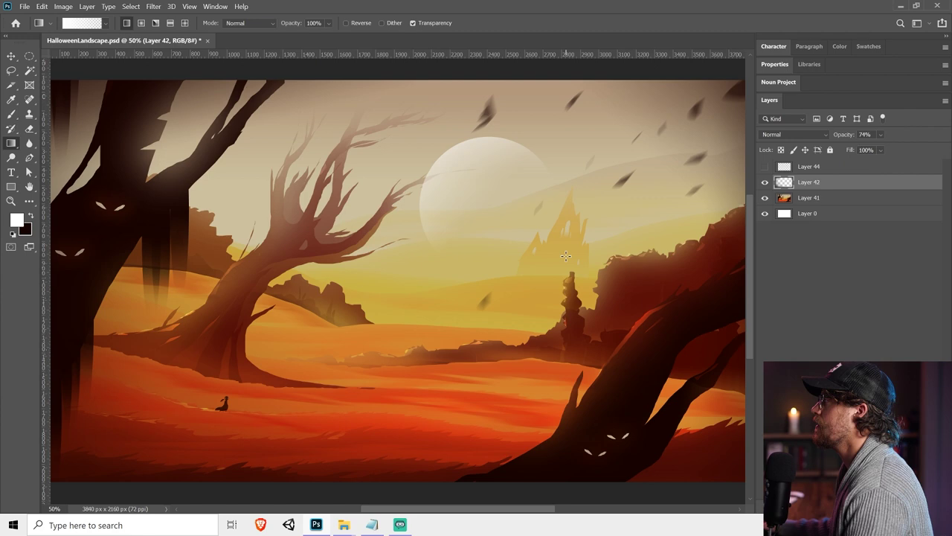
click(29, 57)
drag(605, 234, 409, 117)
mouse_move(543, 168)
mouse_down()
mouse_move(467, 199)
mouse_move(503, 195)
mouse_move(475, 197)
mouse_up()
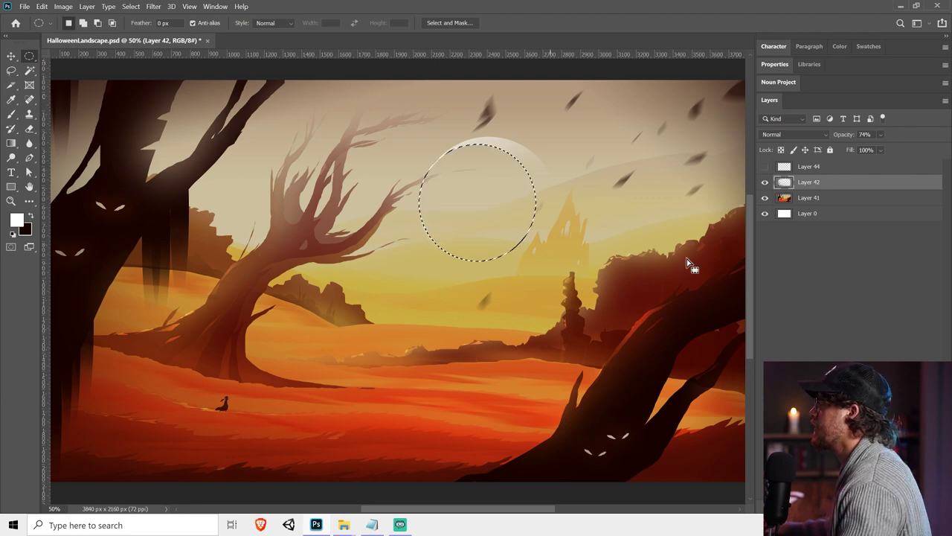
key(Delete)
key(ctrl+d)
Add a layer mask to the moon's layer and brush out the leftover sliver below the crescent with black
key(v)
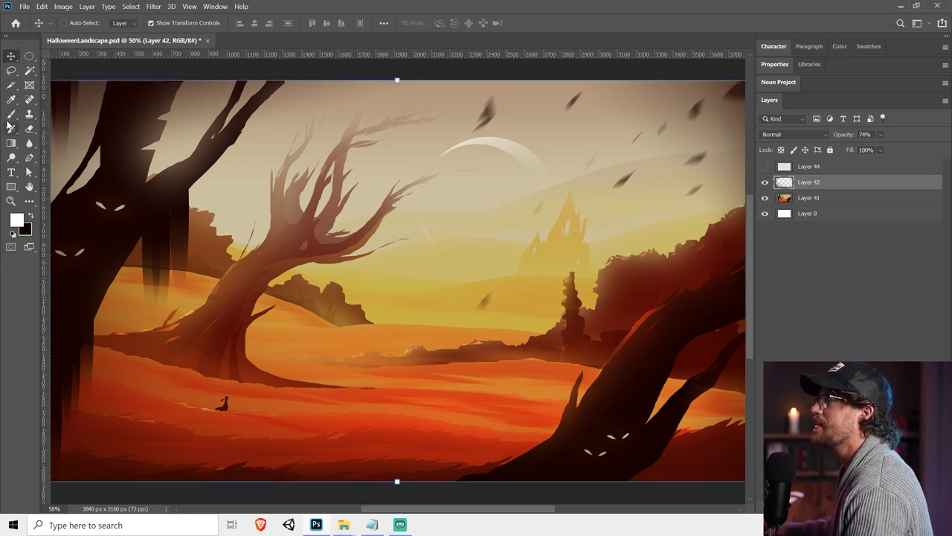
key(b)
click(31, 216)
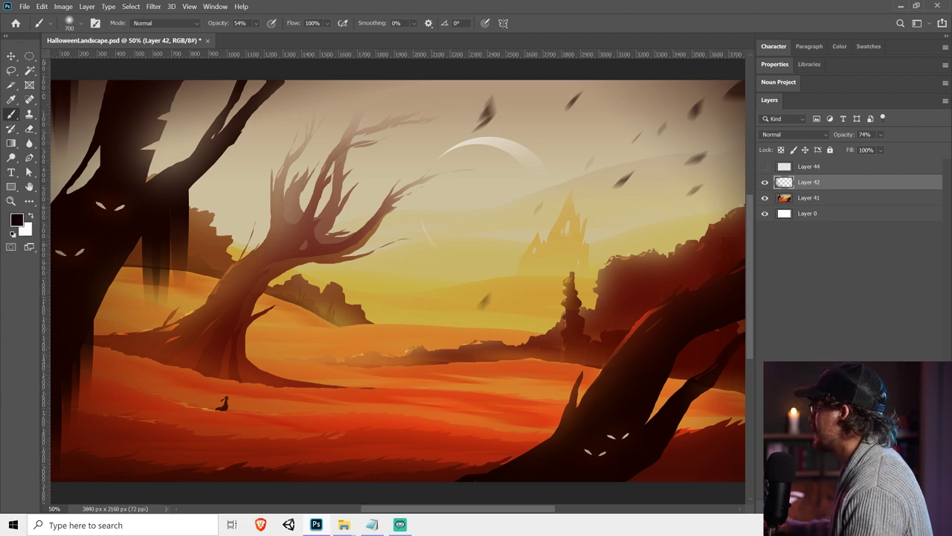
click(837, 507)
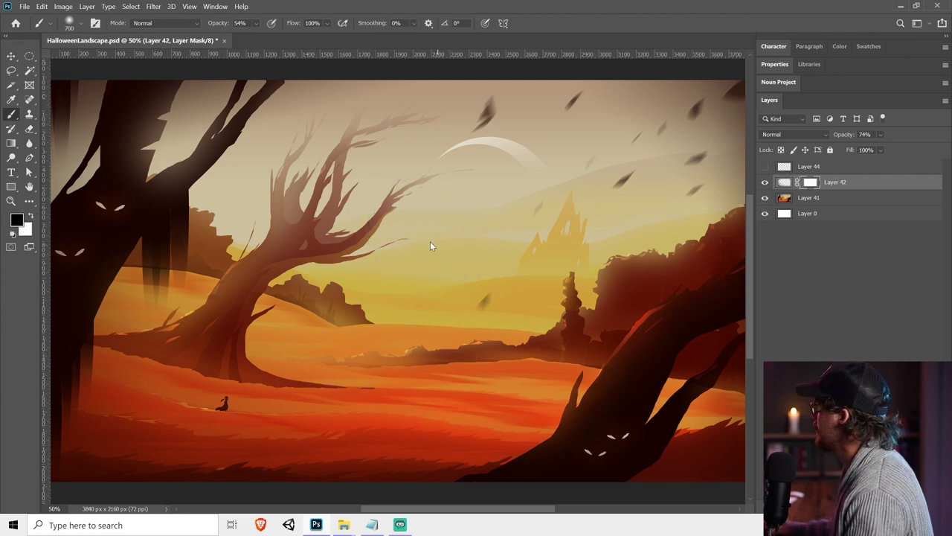
key(v)
key(ctrl+minus)
key(ctrl+minus)
key(ctrl+minus)
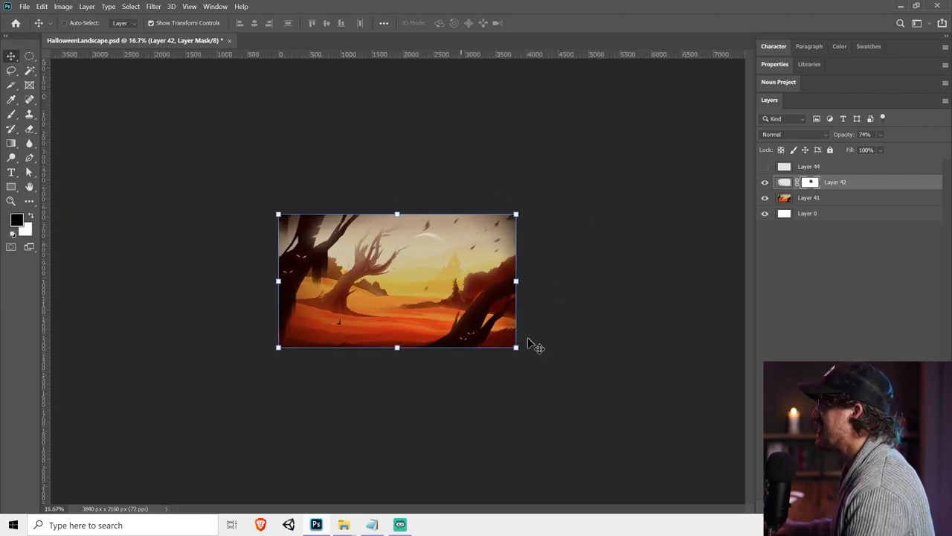
click(531, 344)
key(ctrl+plus)
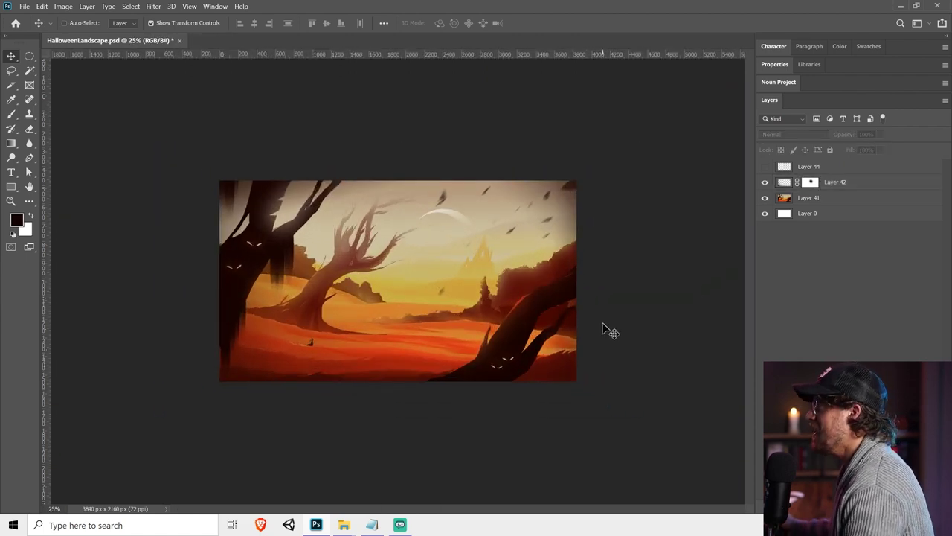
Switch to the Brave browser for a parchment texture, paste it above the top layer and scale it to cover the whole canvas
click(260, 525)
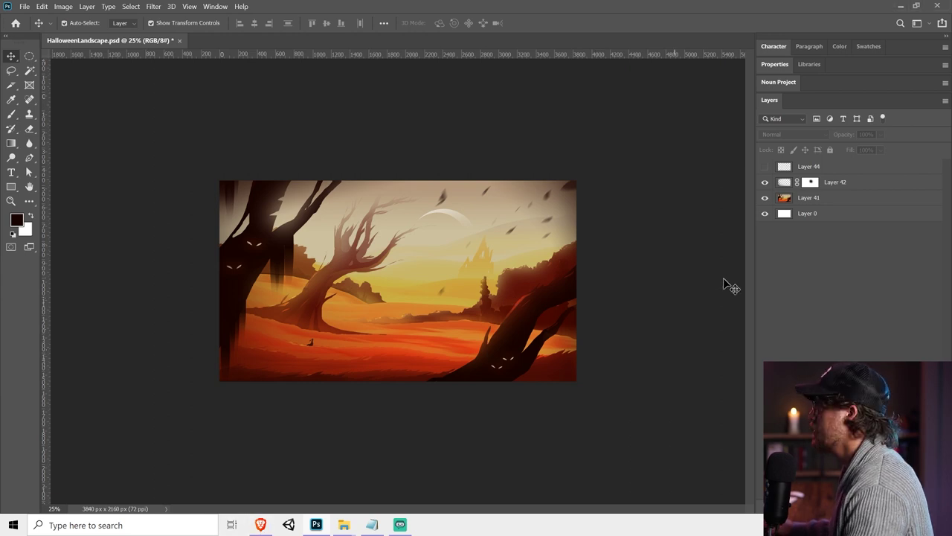
click(838, 170)
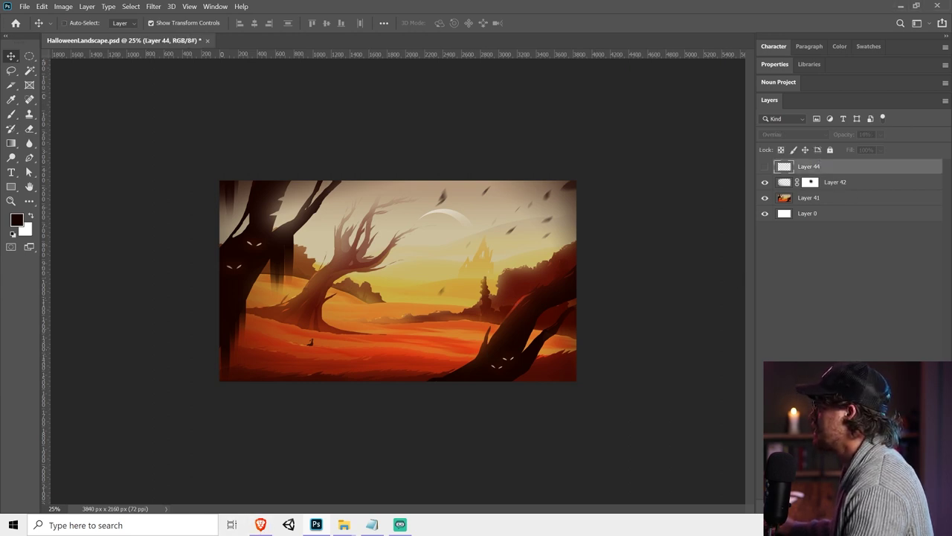
key(ctrl+v)
drag(372, 240, 317, 220)
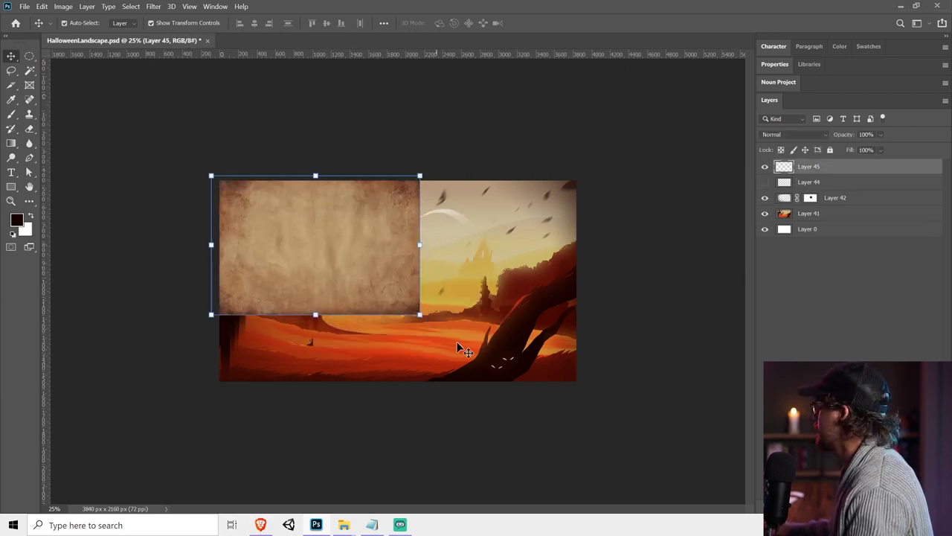
drag(427, 320, 633, 383)
key(Return)
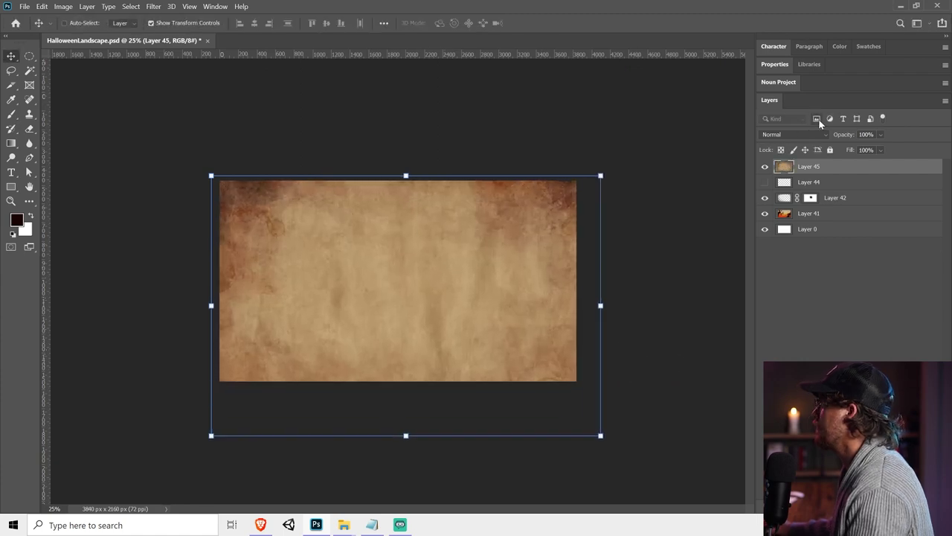
Blend the parchment texture layer into the artwork with Overlay mode at about 47% opacity
click(792, 134)
click(785, 273)
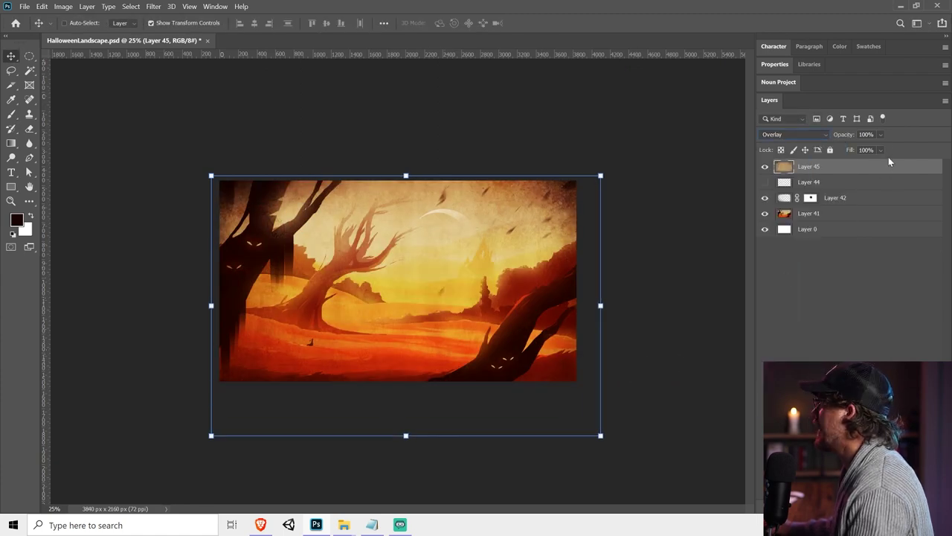
drag(879, 149, 874, 149)
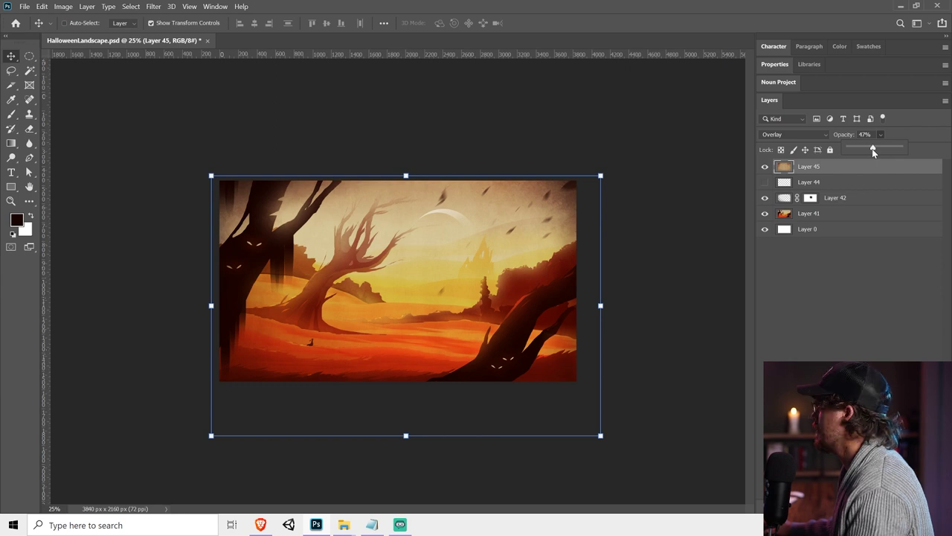
ctrl+click(676, 283)
key(ctrl+plus)
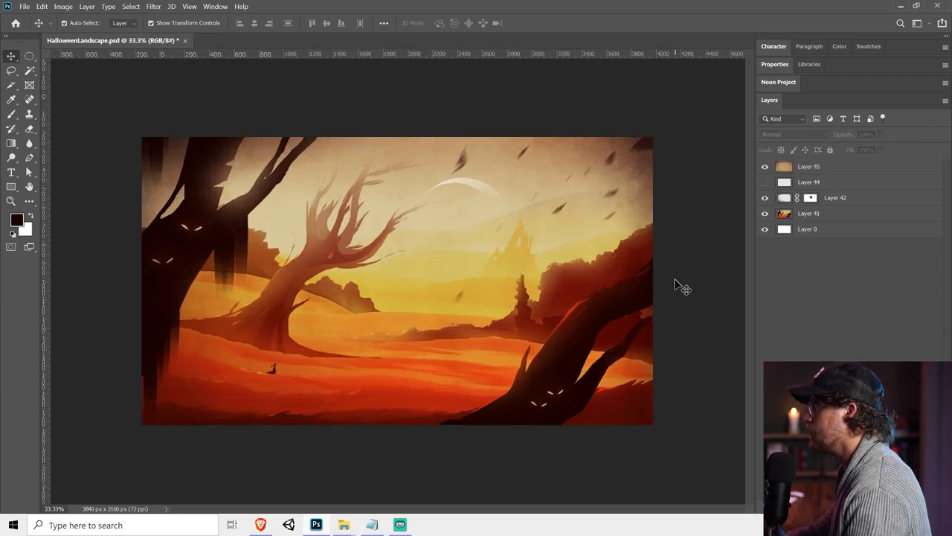
key(ctrl+shift+alt+n)
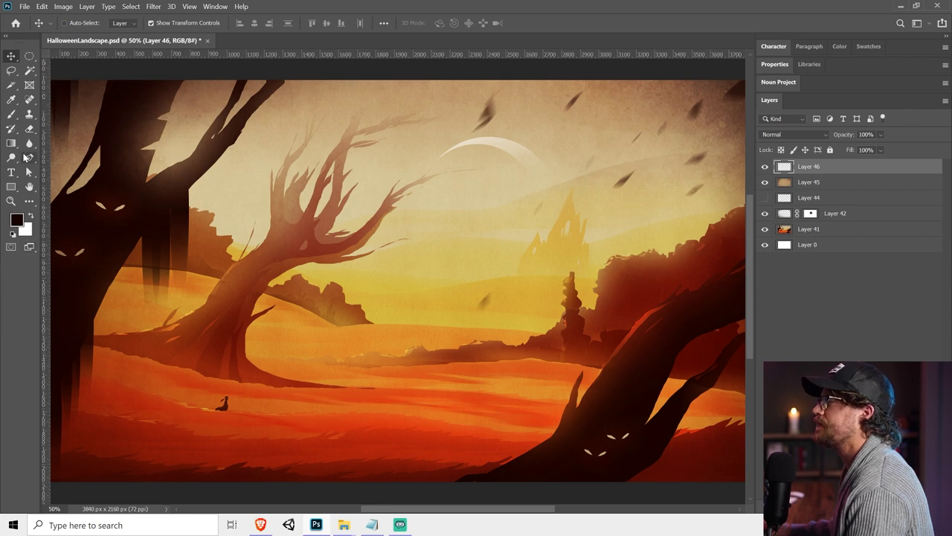
key(ctrl+minus)
key(ctrl+z)
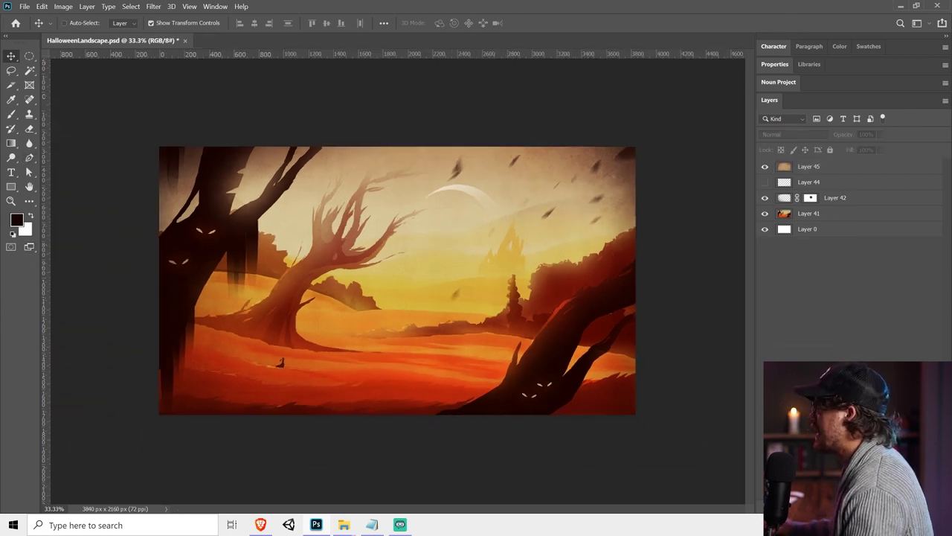
Add a Hue/Saturation adjustment layer above the parchment texture
click(853, 508)
click(885, 395)
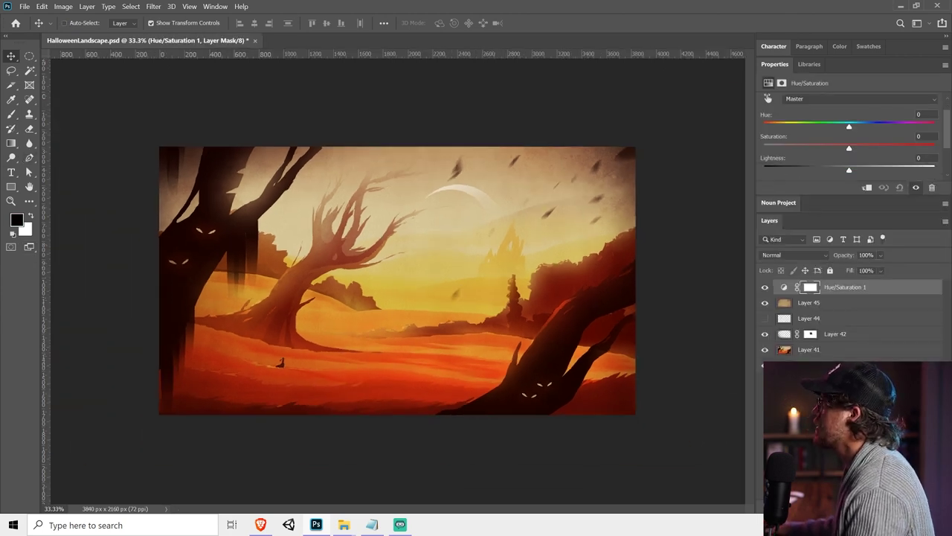
click(821, 166)
drag(807, 131, 876, 131)
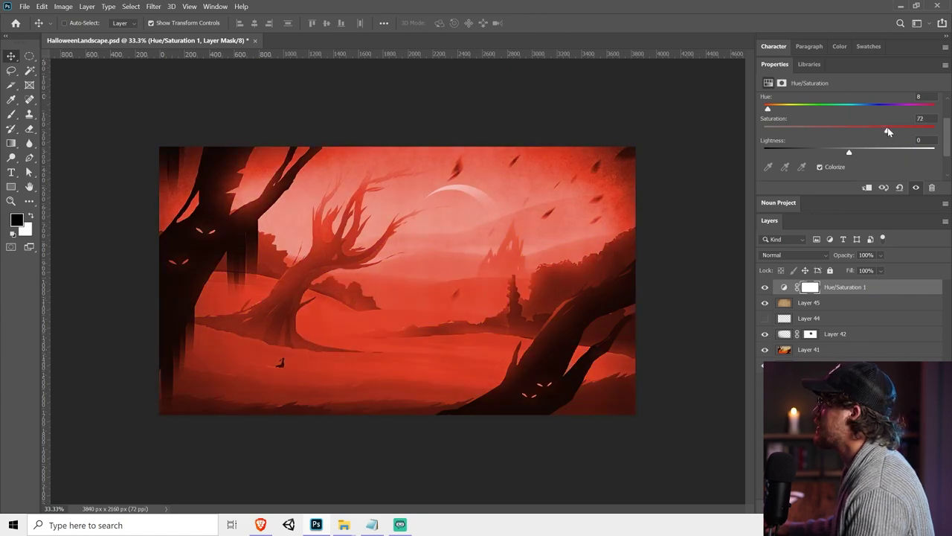
click(821, 169)
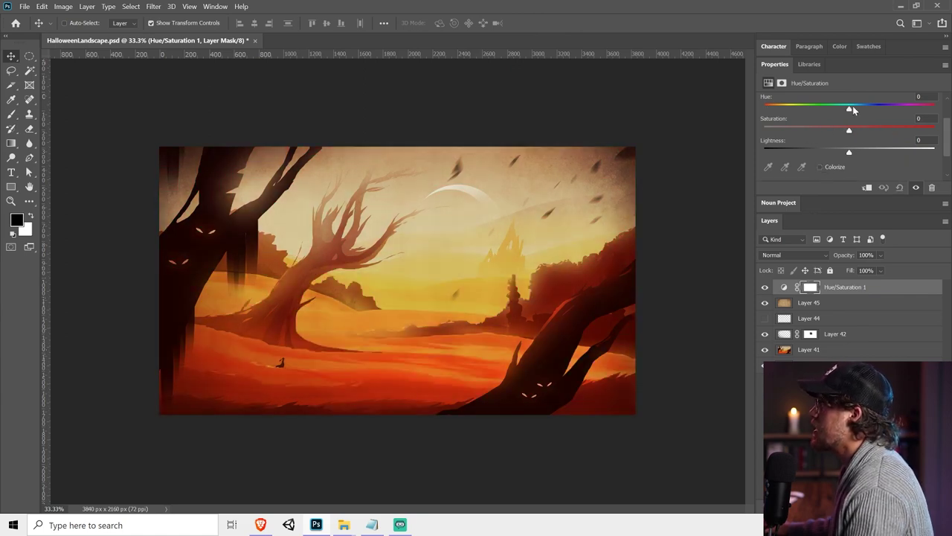
Set the adjustment's hue to -23 and fade it out toward the image's left side with a black-to-transparent gradient on its mask
drag(854, 110, 829, 108)
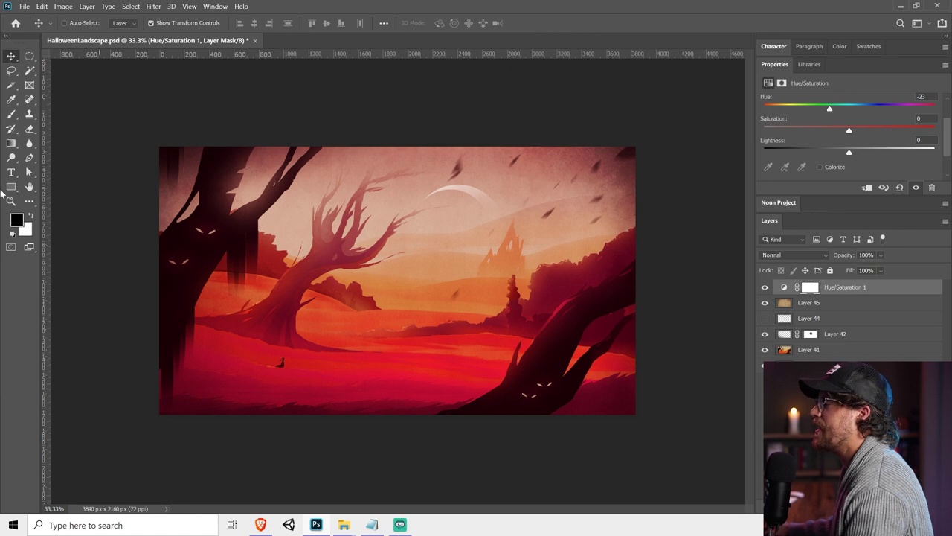
click(11, 143)
click(809, 289)
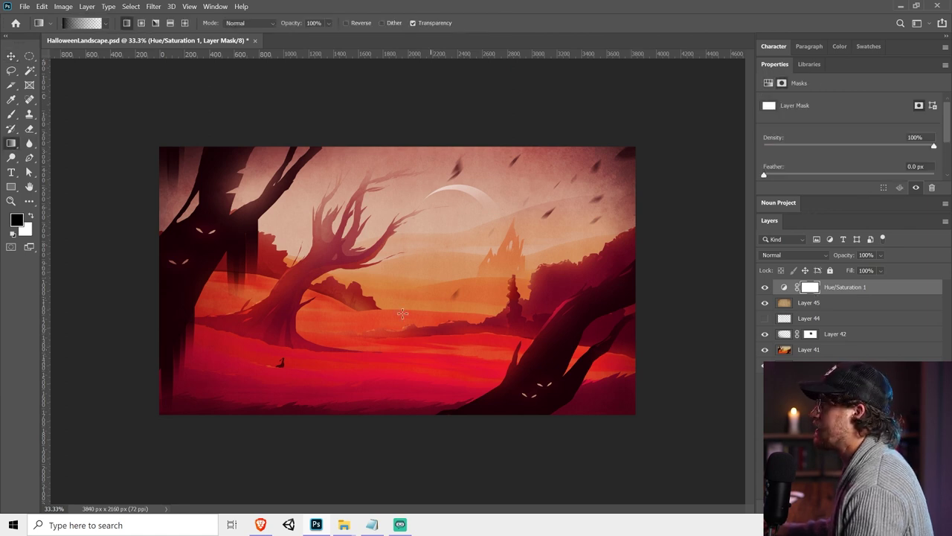
drag(761, 468, 755, 463)
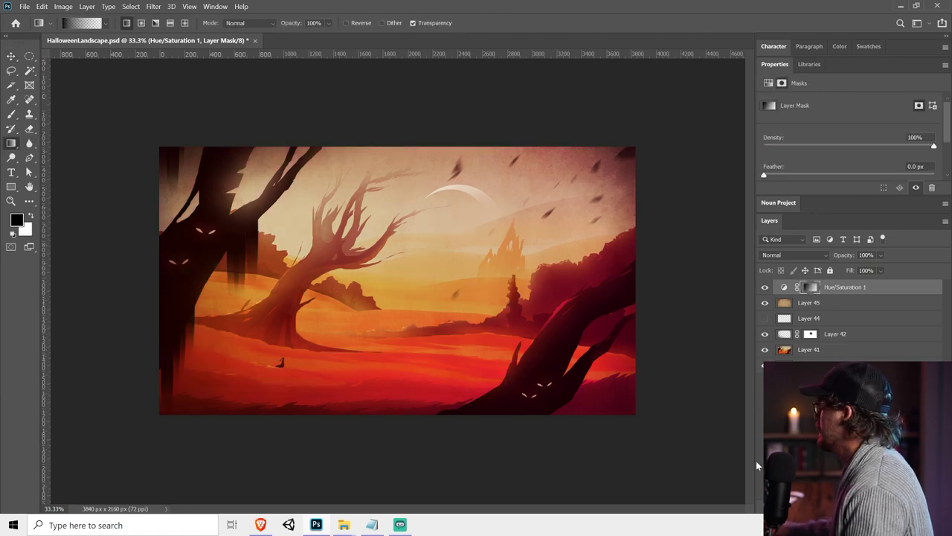
key(ctrl+minus)
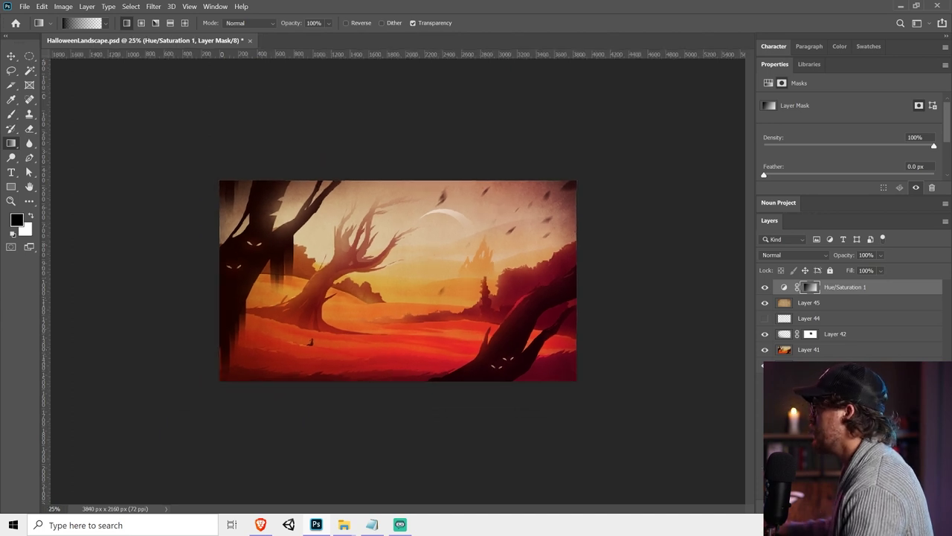
Add a new layer and fill it with a dark red sampled from the shadowed area at the artwork's right side
key(ctrl+shift+alt+n)
drag(12, 143, 49, 155)
key(i)
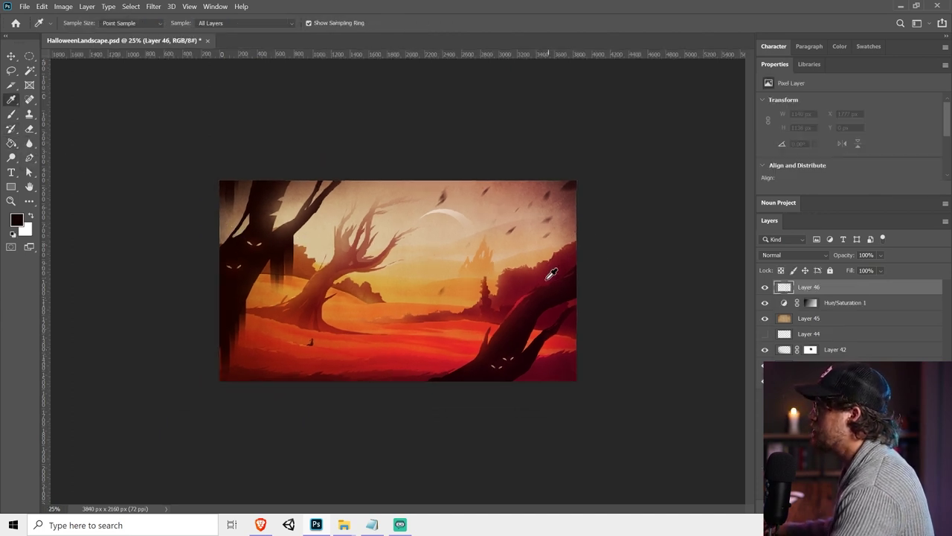
click(547, 274)
key(g)
click(502, 246)
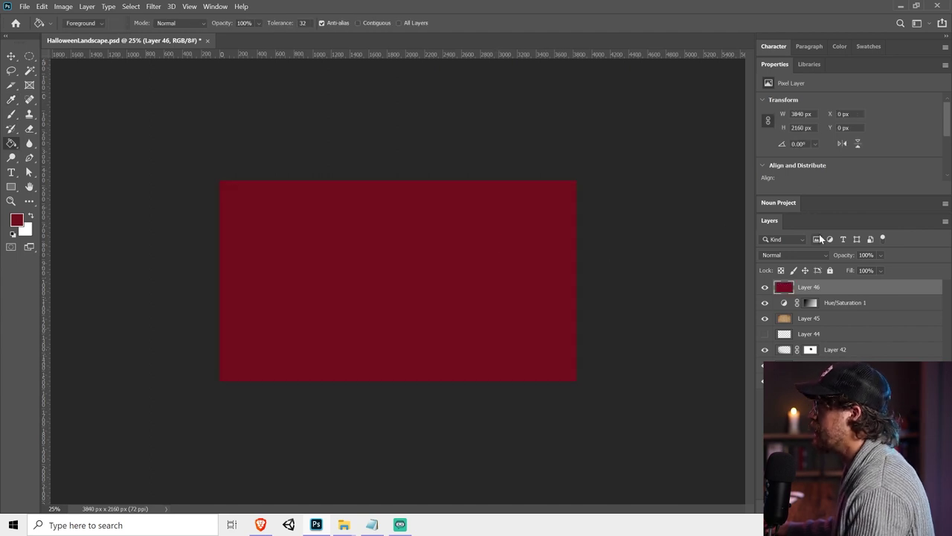
Blend the dark red fill layer in Lighten mode at 12% opacity
click(803, 255)
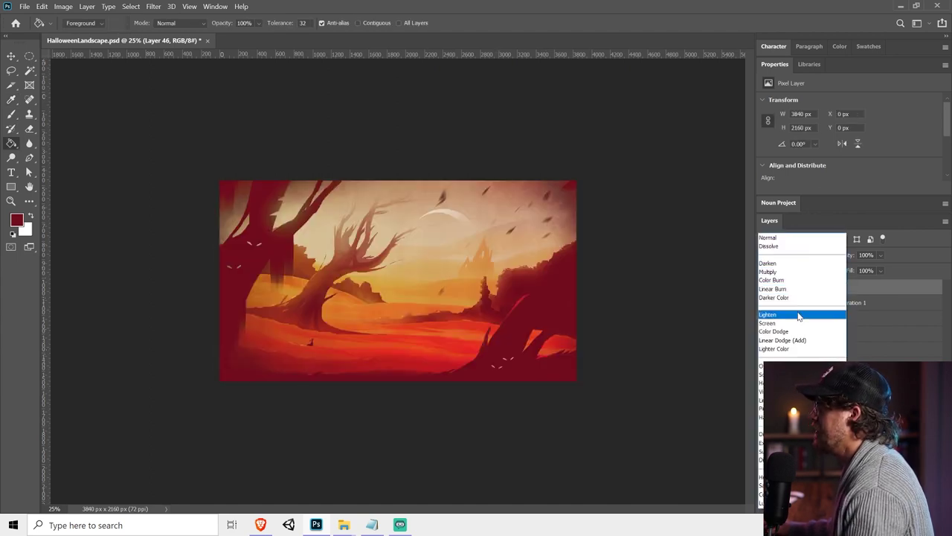
click(798, 315)
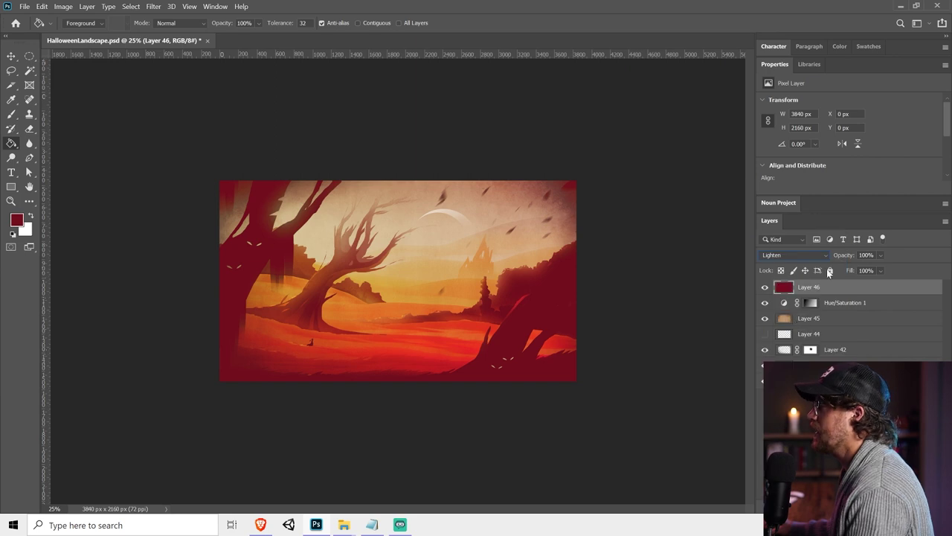
click(880, 255)
click(861, 269)
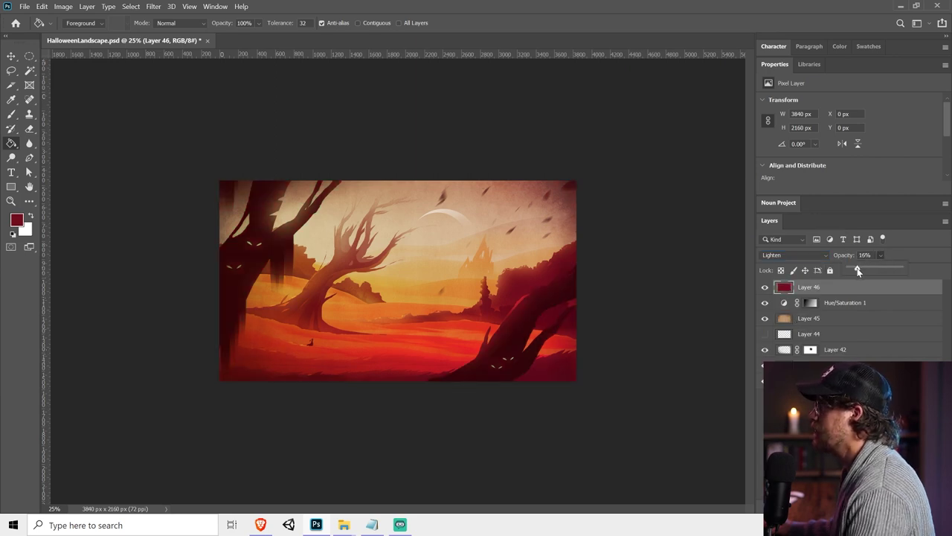
key(v)
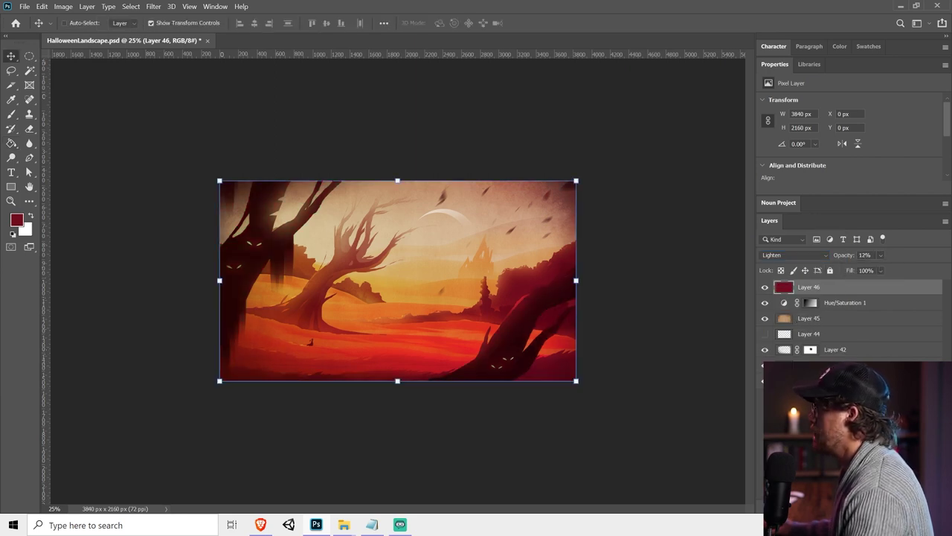
Add another Hue/Saturation adjustment layer on top and set its saturation to -18
click(881, 506)
click(881, 398)
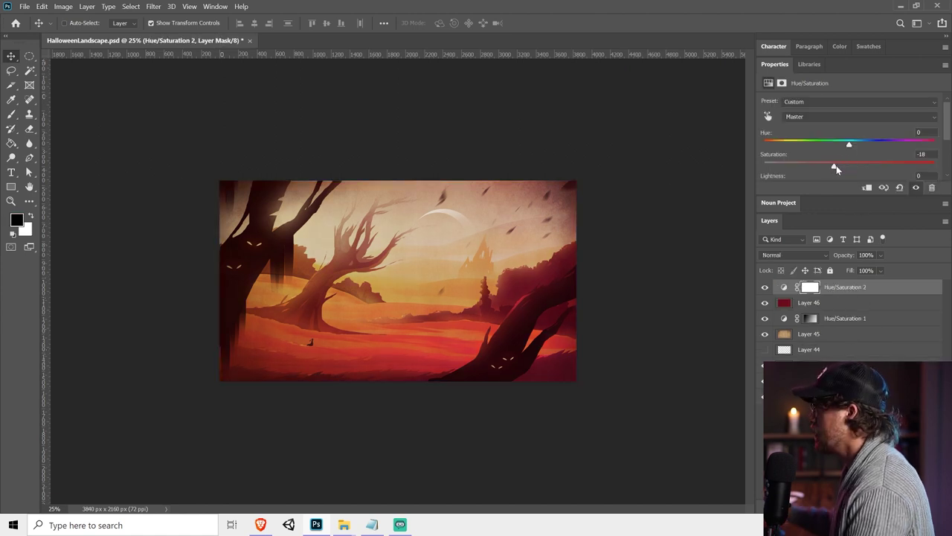
key(ctrl+plus)
key(ctrl+plus)
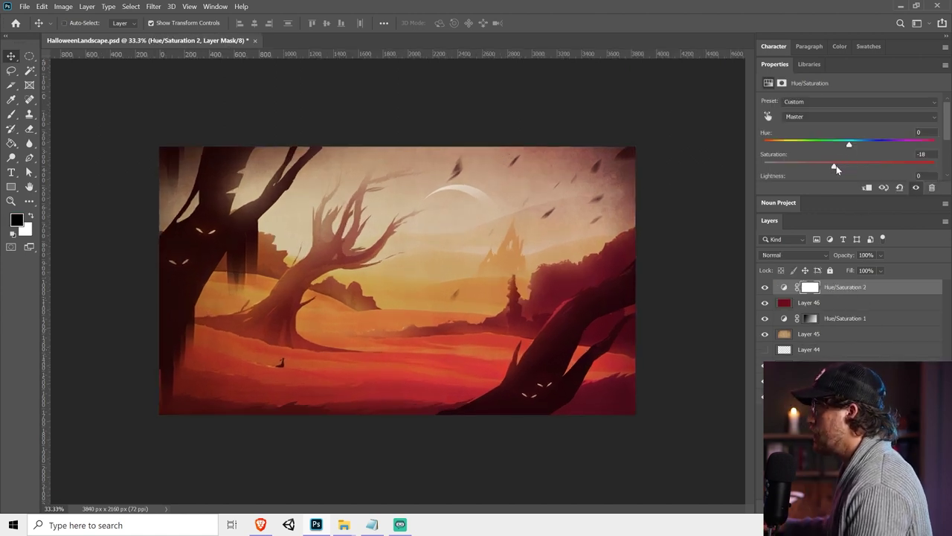
Merge all layers above the white background layer into one and duplicate the merged layer
shift+click(835, 380)
right_click(835, 378)
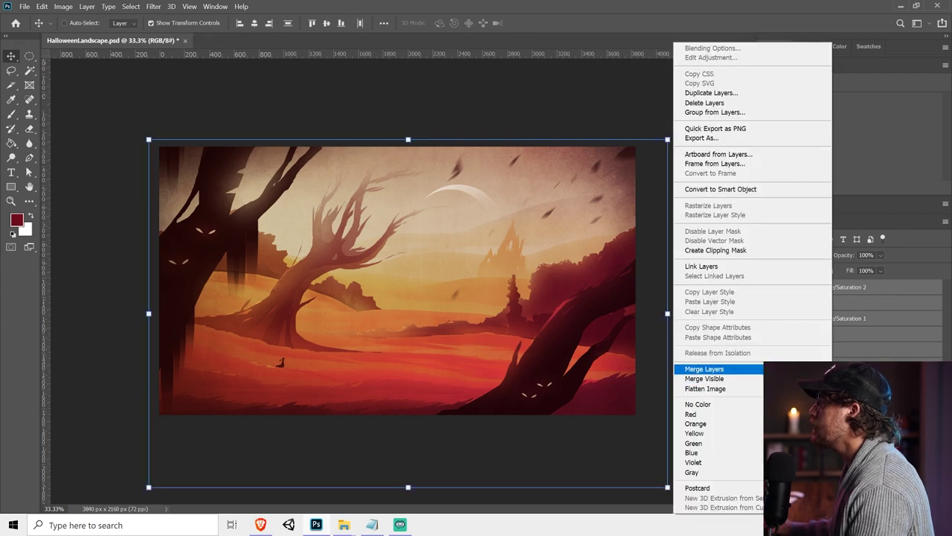
click(733, 369)
key(ctrl+j)
Apply a Gaussian Blur with a radius of about 89.9 pixels to the duplicated artwork layer
click(154, 6)
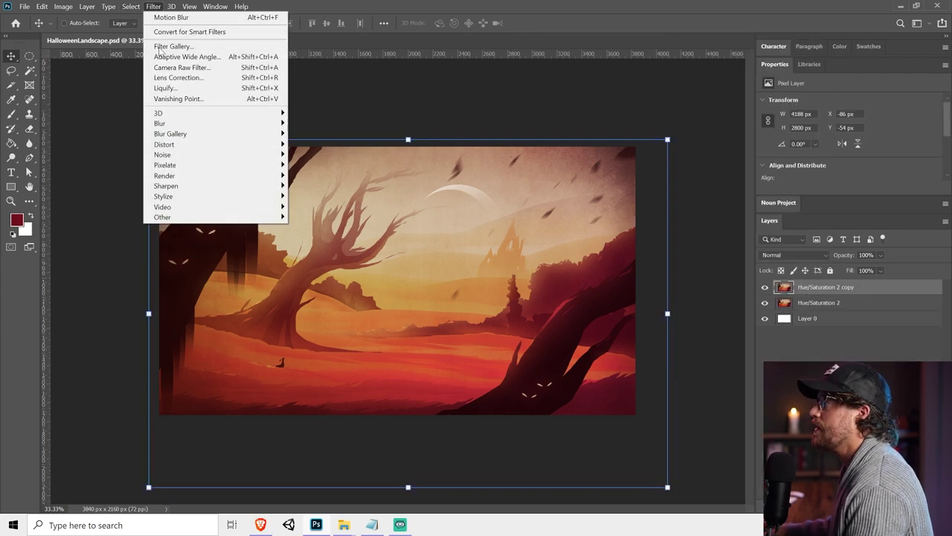
mouse_move(171, 121)
click(312, 176)
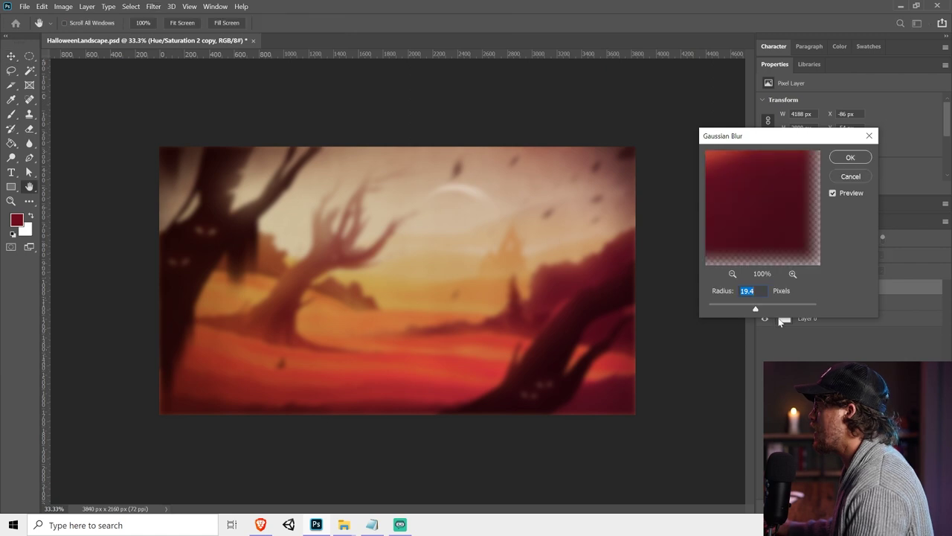
drag(754, 308, 776, 308)
click(839, 159)
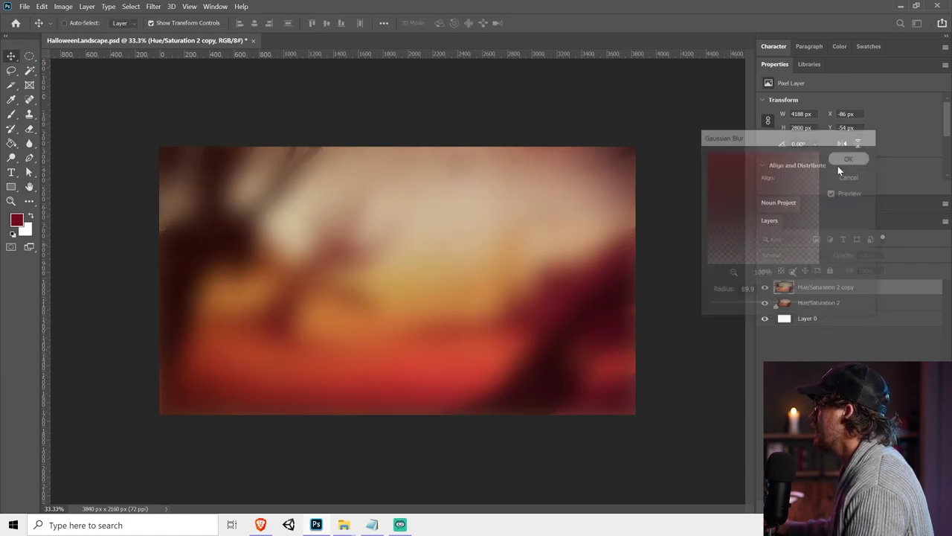
Add a layer mask to the blurred copy and invert it to black
click(837, 508)
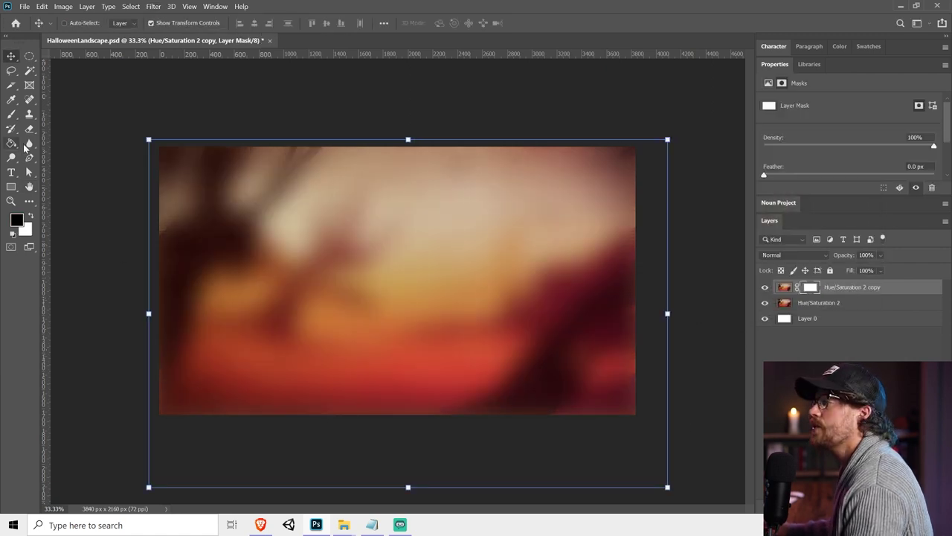
click(25, 147)
key(ctrl+i)
Paint white on the mask with a size 500 brush at 54% opacity to reveal blur over the dark foreground trees
click(10, 113)
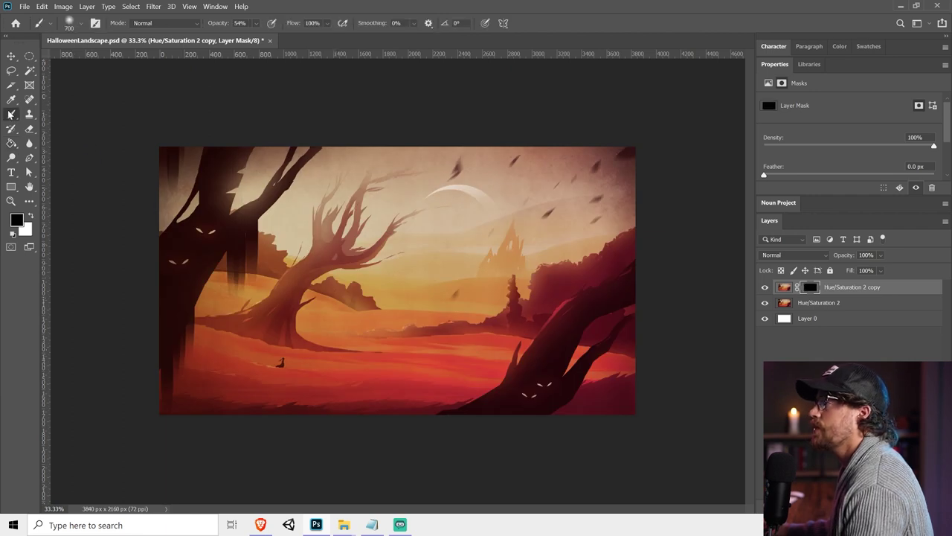
click(30, 215)
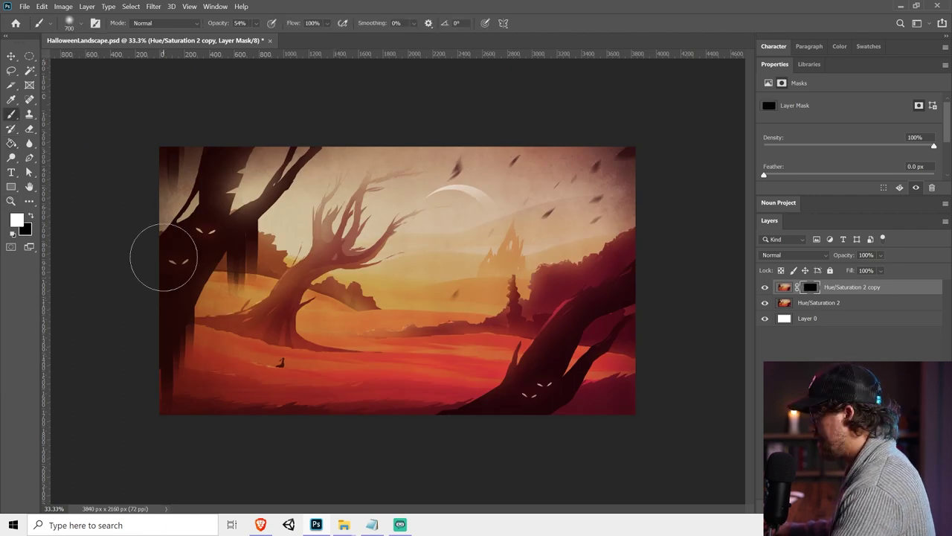
key(bracketleft)
key(bracketleft)
key(bracketleft)
key(bracketleft)
key(bracketright)
key(bracketright)
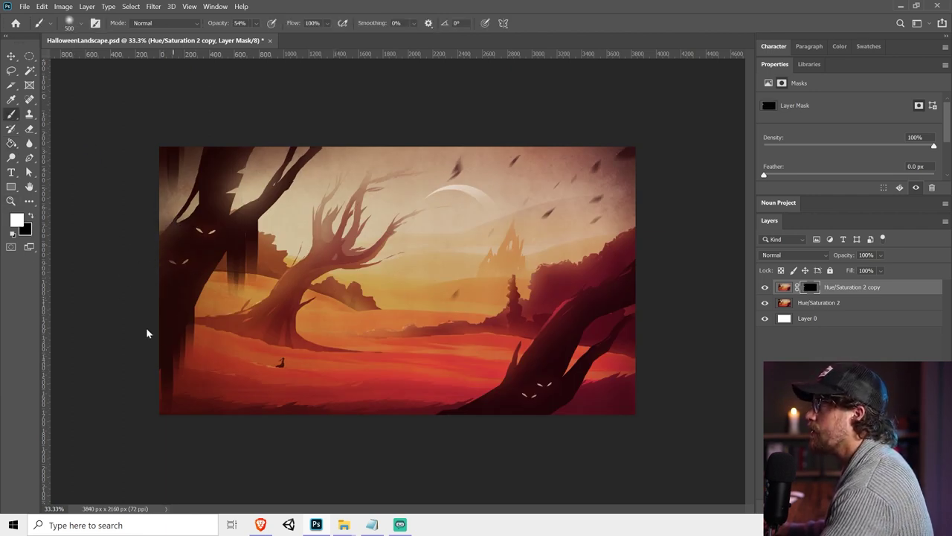
mouse_move(130, 392)
mouse_down()
mouse_move(209, 202)
mouse_move(216, 150)
mouse_move(183, 234)
mouse_move(238, 230)
mouse_up()
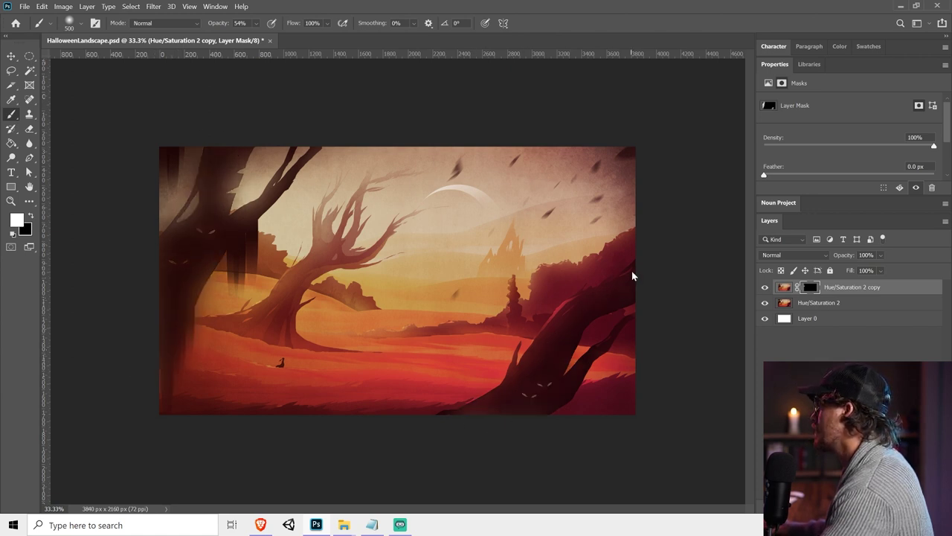
Enlarge the brush to 700 and paint white on the mask over the castle and crescent moon
key(bracketright)
key(bracketright)
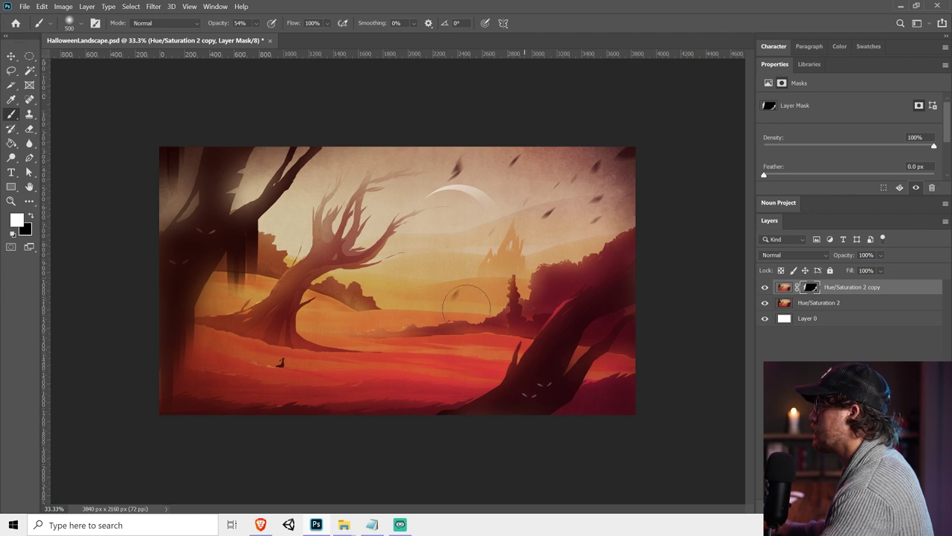
mouse_move(509, 251)
mouse_down()
mouse_move(482, 250)
mouse_move(442, 189)
mouse_move(449, 203)
mouse_move(505, 208)
mouse_move(482, 199)
mouse_up()
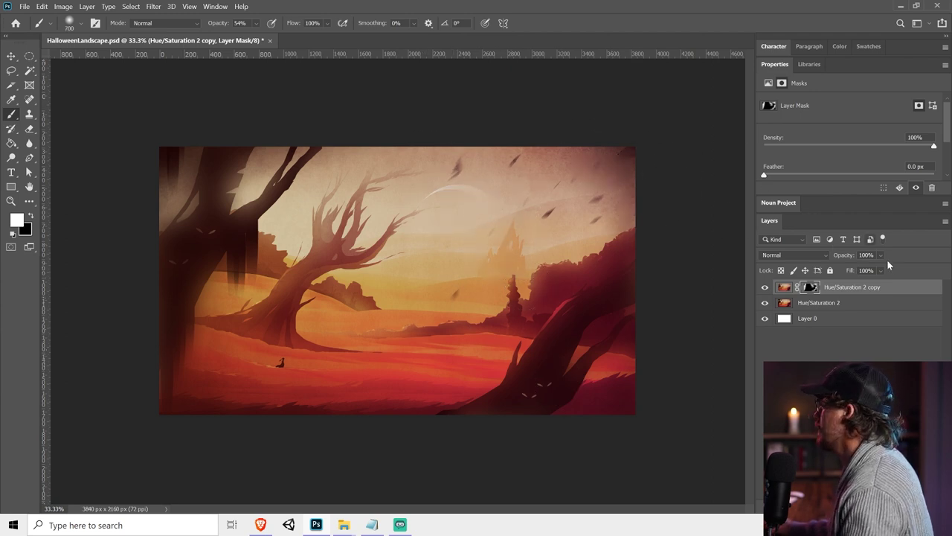
Lower the blurred copy's layer opacity to 38%
click(787, 288)
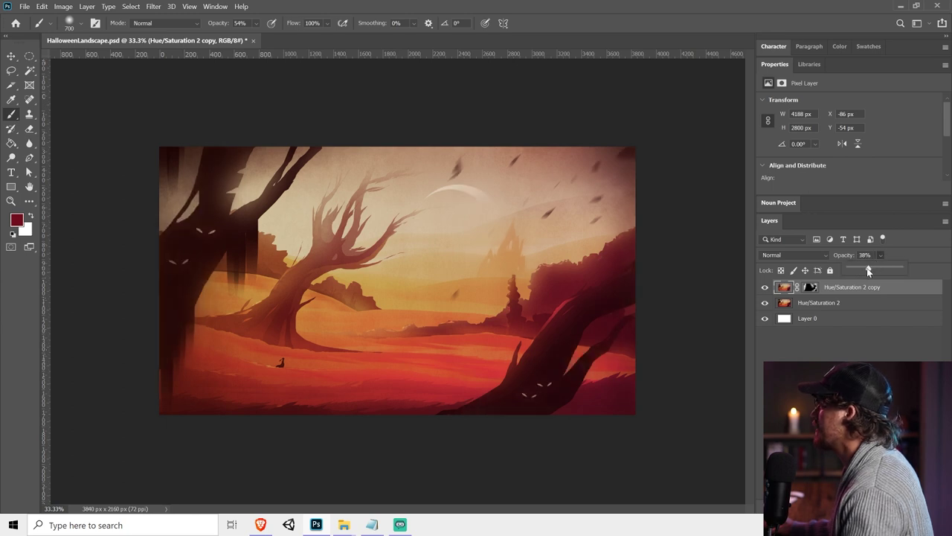
key(ctrl+t)
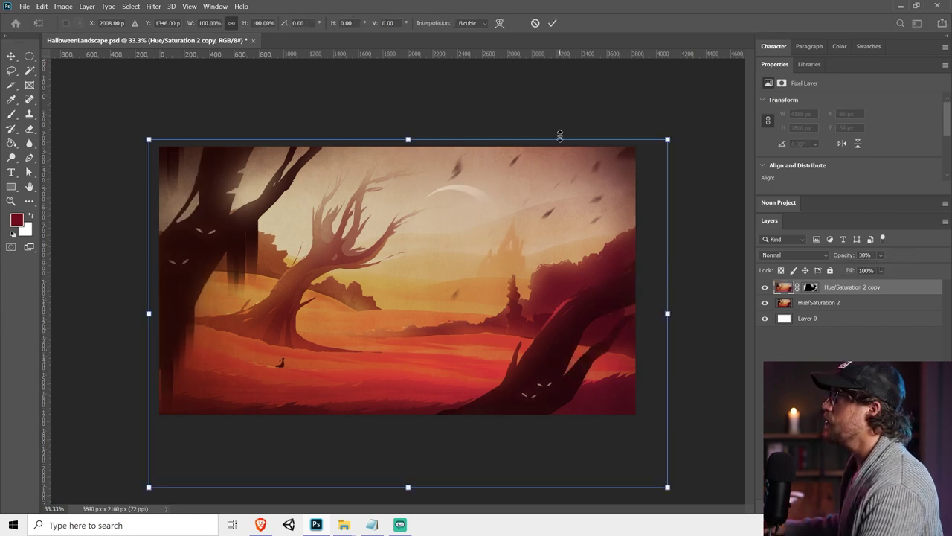
key(Return)
click(570, 108)
click(860, 289)
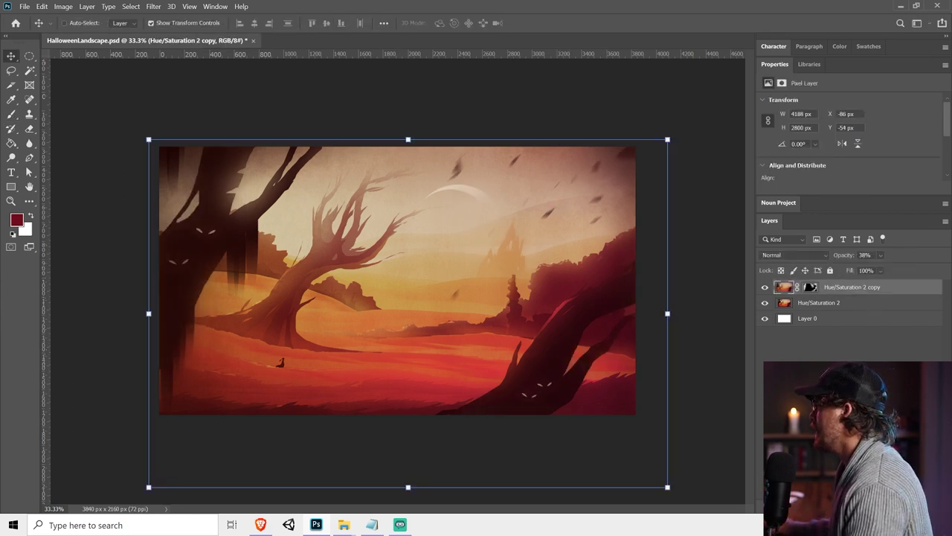
Add a new layer on top and set up the Pencil tool at size 10 with white as the drawing colour
key(ctrl+shift+alt+n)
click(12, 115)
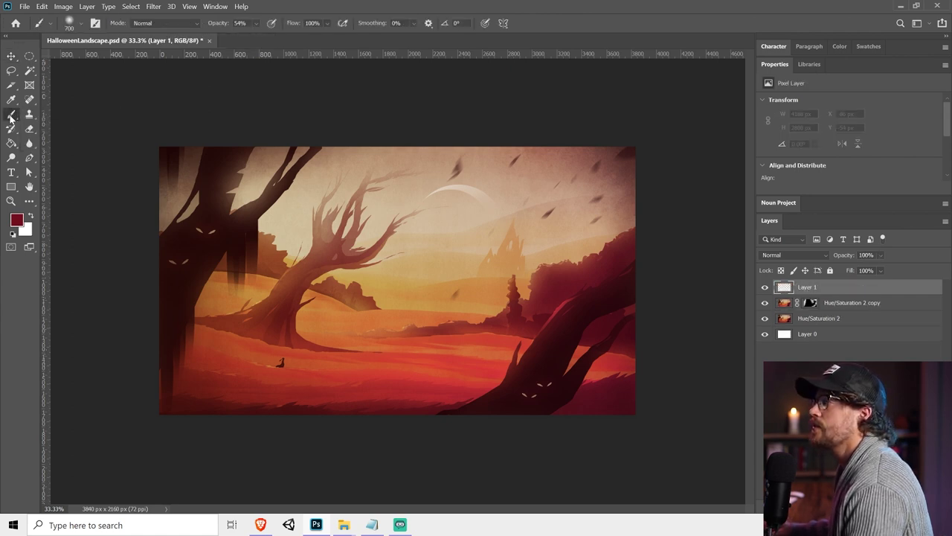
right_click(11, 117)
click(56, 123)
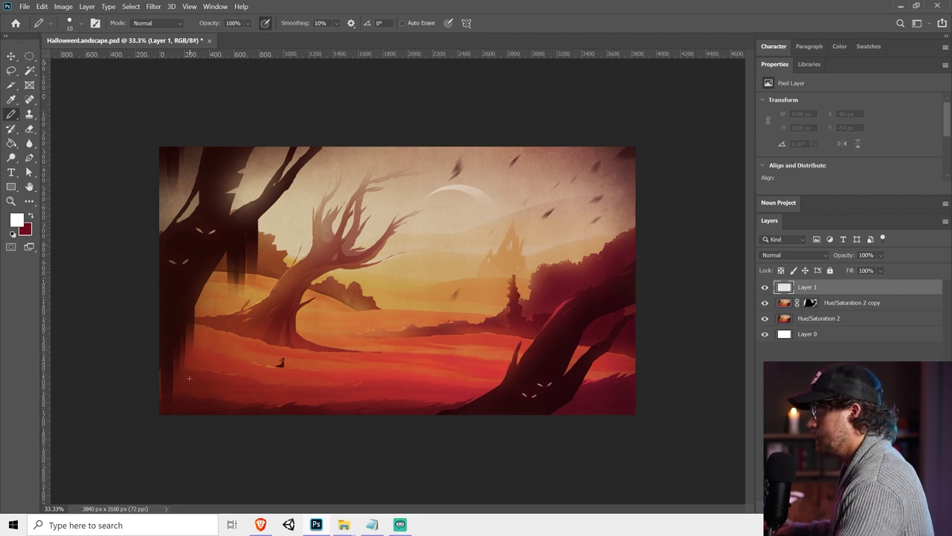
drag(219, 391, 221, 394)
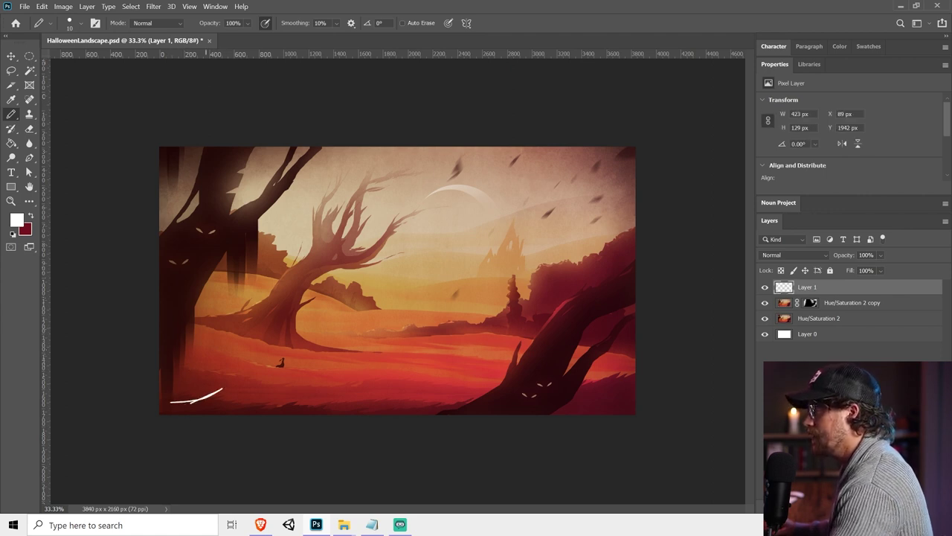
key(ctrl+z)
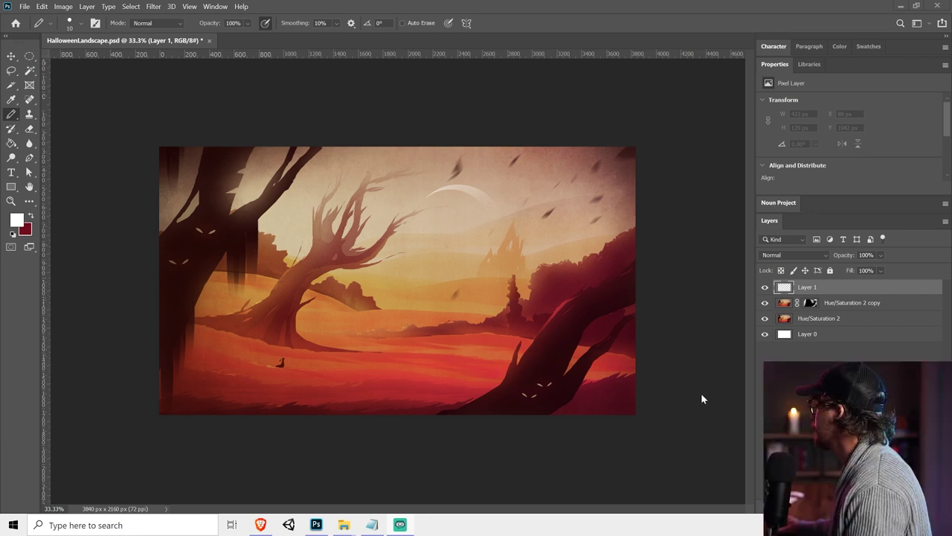
drag(178, 378, 311, 336)
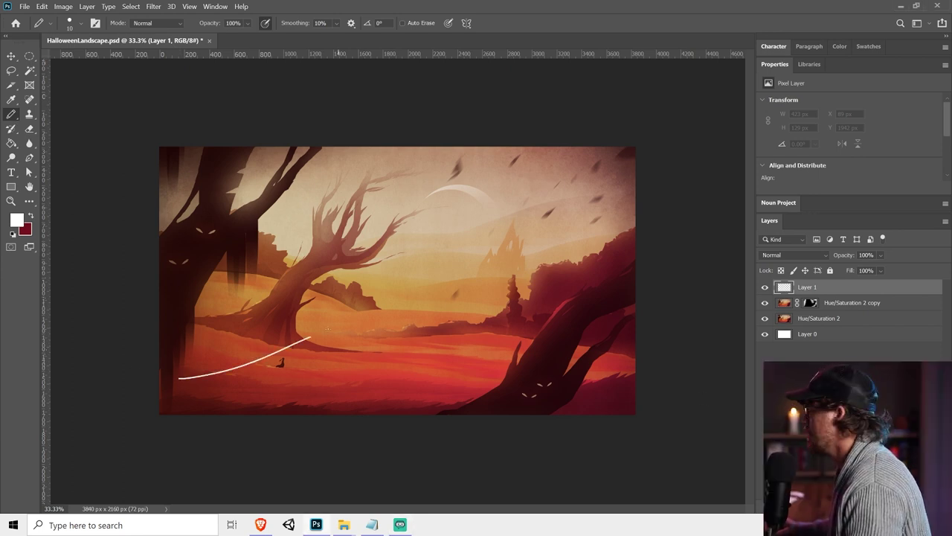
drag(240, 366, 330, 328)
key(ctrl+z)
Write the artist's signature in white near the artwork's lower-left corner and scale it down to about 625 by 163 px
mouse_move(179, 392)
mouse_down()
mouse_move(265, 368)
mouse_move(200, 401)
mouse_move(239, 392)
mouse_up()
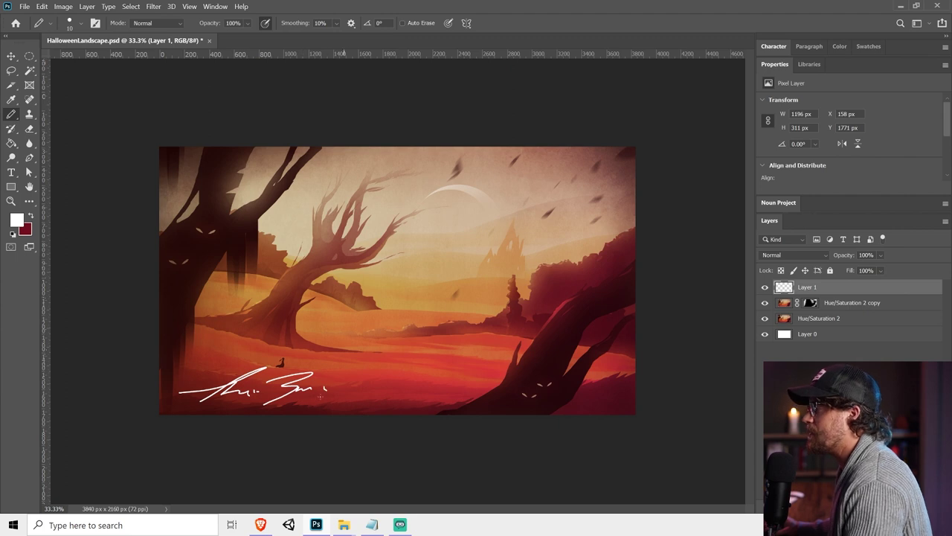
key(v)
mouse_move(328, 404)
mouse_down()
mouse_move(275, 390)
mouse_move(235, 395)
mouse_up()
key(Return)
key(Return)
Add a text box about 3037 by 605 px across the middle of the artwork reading "AUTUMN'S EVE"
key(ctrl+shift+alt+n)
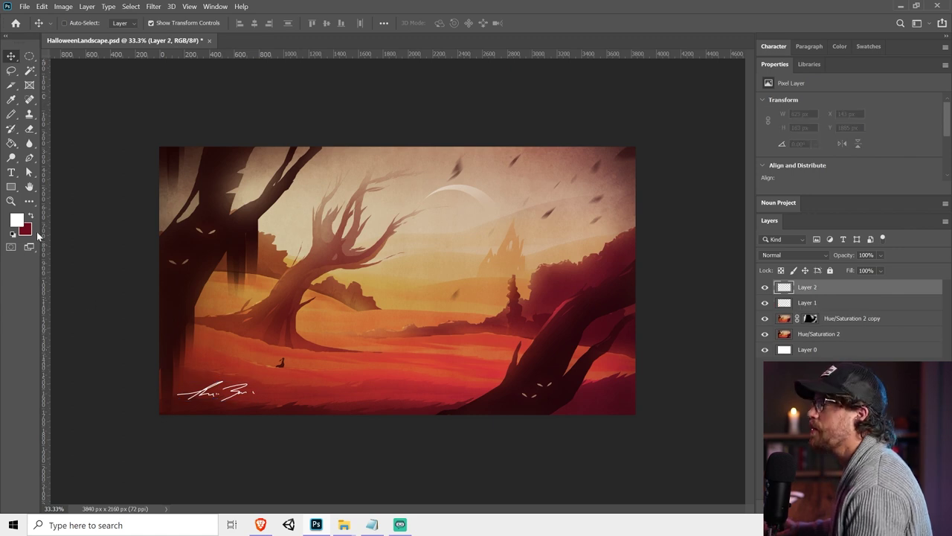
click(11, 173)
drag(209, 225, 587, 299)
text(AUTUMN)
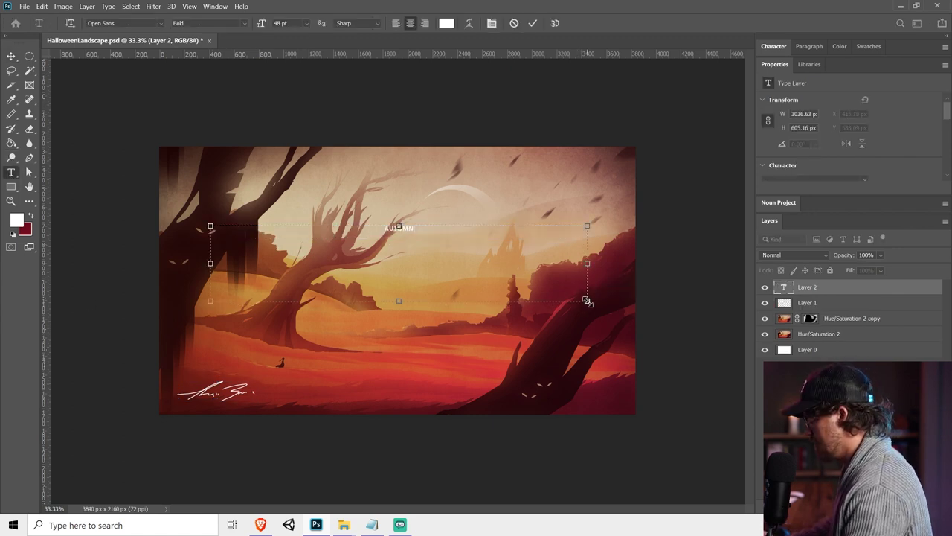
text('S EVE)
Set the whole title to 258 pt and change its font to Streamster
key(ctrl+a)
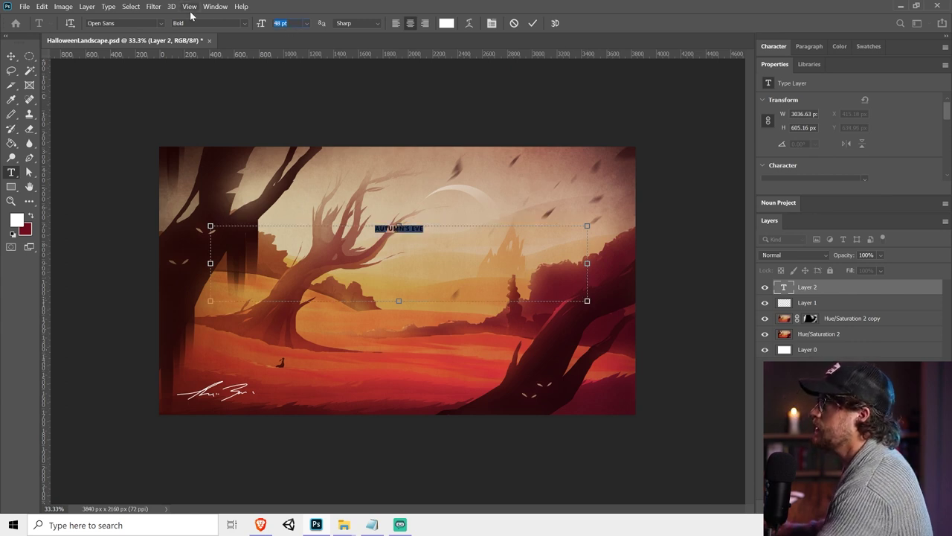
key(shift+Up)
key(shift+Up)
key(shift+Up)
key(shift+Up)
key(shift+Up)
key(shift+Up)
key(shift+Up)
key(shift+Up)
key(shift+Up)
key(shift+Up)
key(shift+Up)
key(shift+Up)
key(shift+Up)
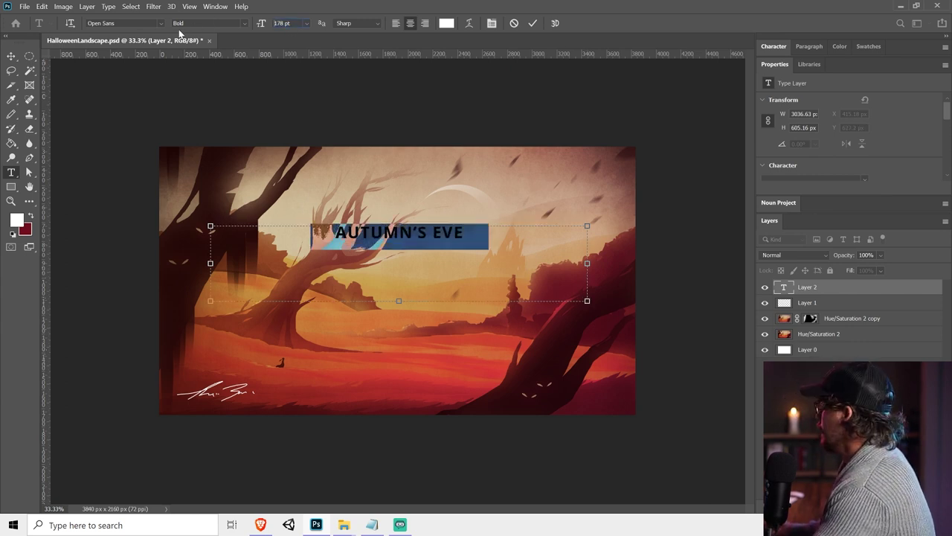
key(shift+Up)
key(shift+Up)
key(shift+Up)
key(shift+Up)
key(shift+Up)
key(shift+Up)
key(shift+Up)
key(shift+Up)
click(158, 24)
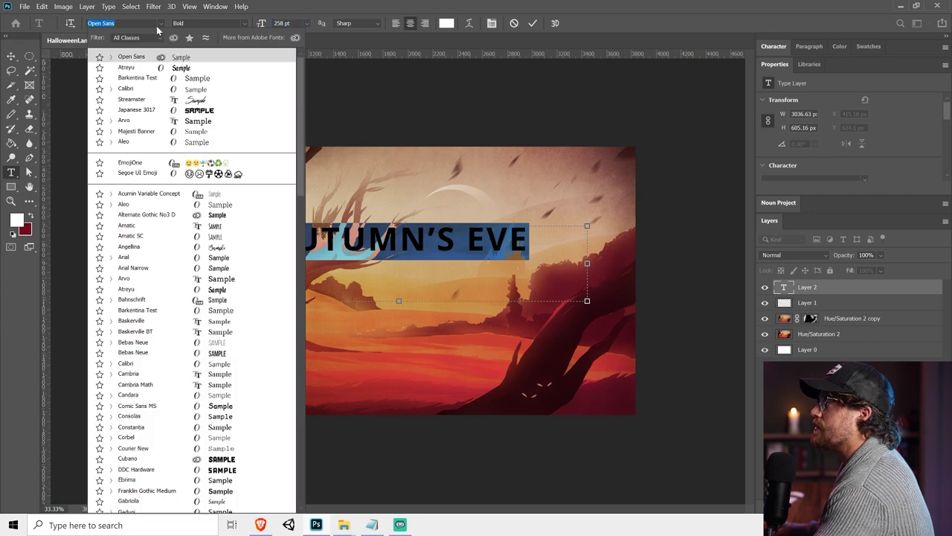
click(201, 100)
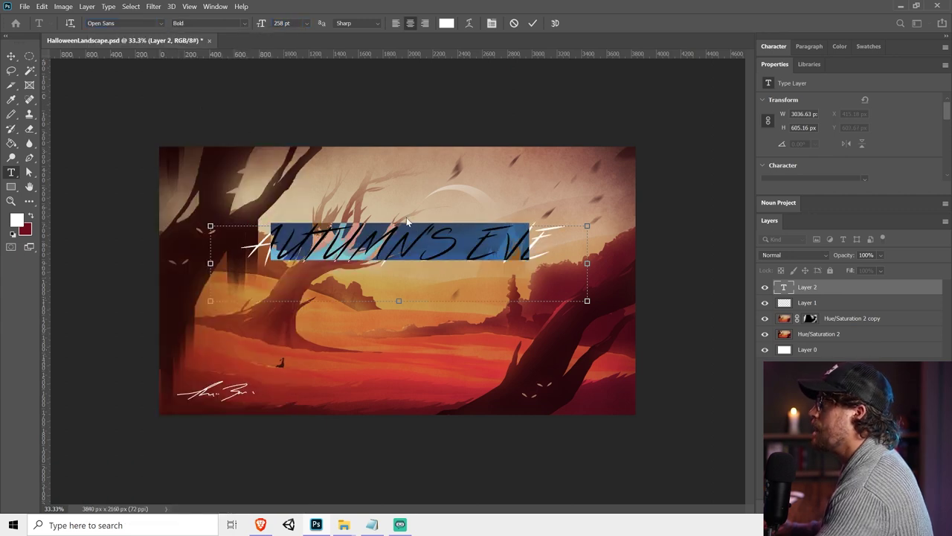
Replace the all-caps title text with "Autumn's Eve"
triple_click(396, 239)
text(Autumn)
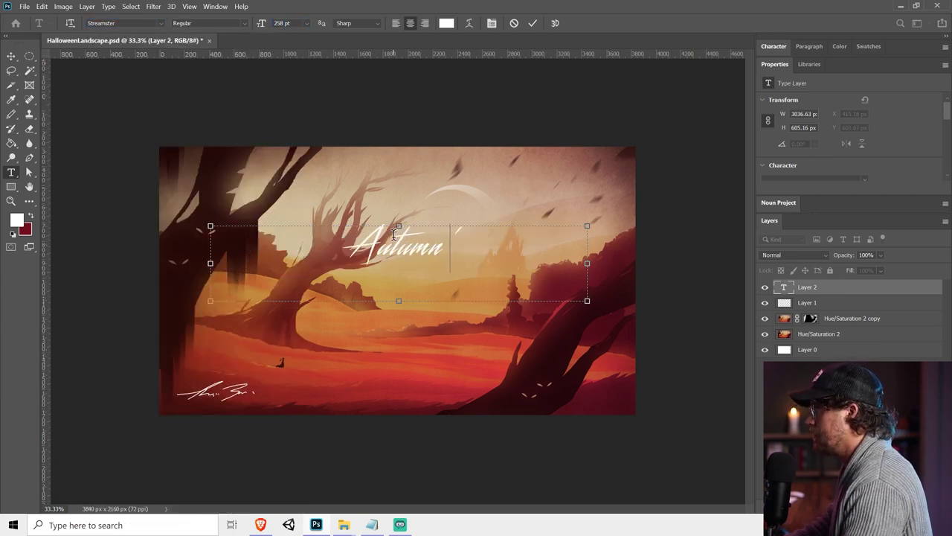
text('s Eve)
Set the title to 398 pt with 0 tracking and move it down over the red ground
triple_click(393, 235)
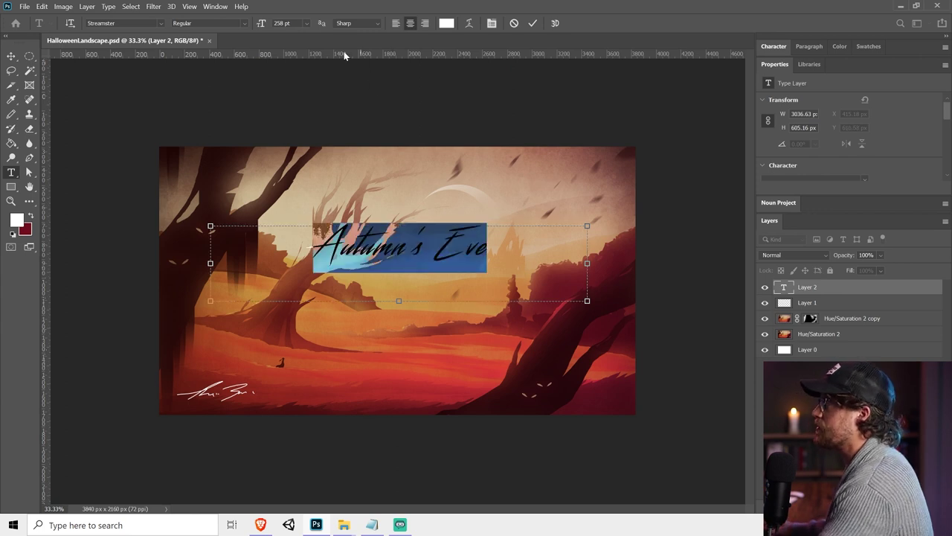
drag(261, 23, 491, 39)
click(493, 23)
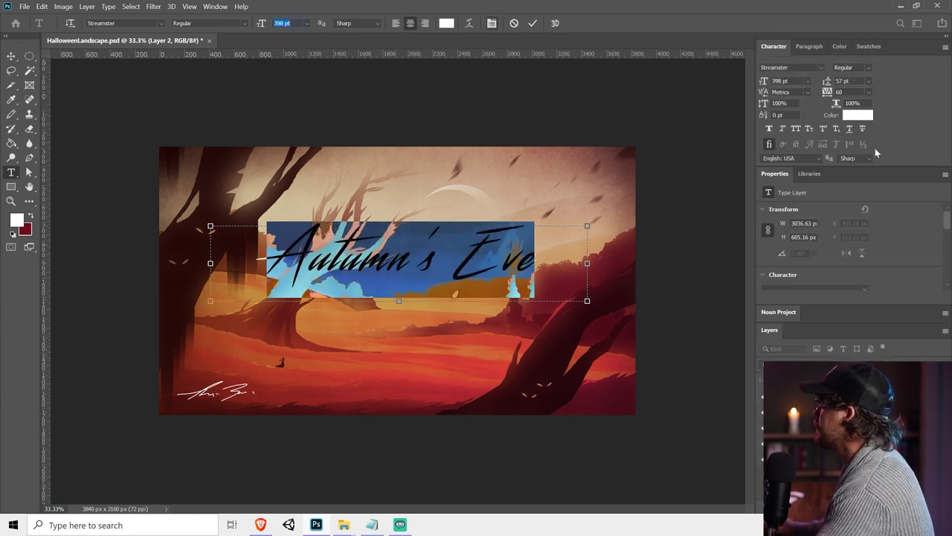
key(Return)
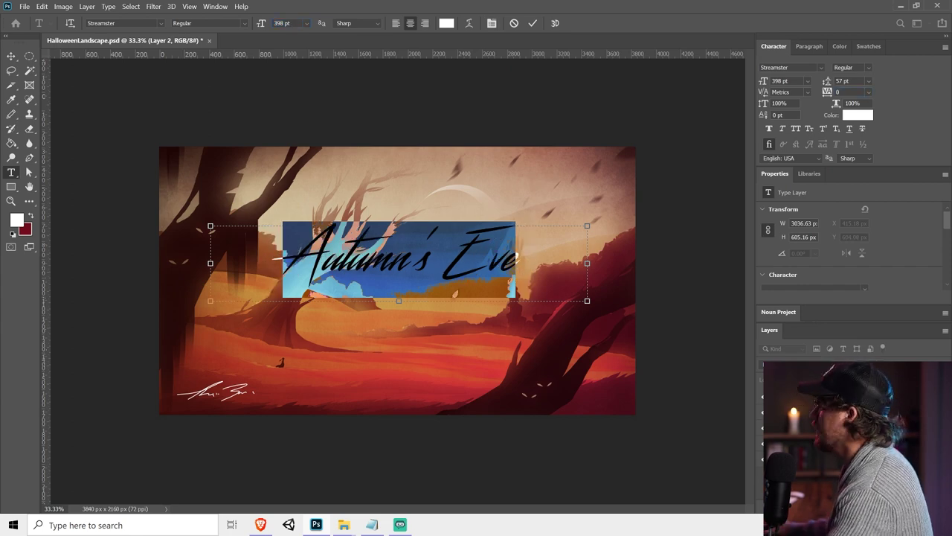
click(11, 56)
drag(578, 272, 530, 338)
Move the signature to the artwork's lower-right corner and change its layer blend mode so it melts into the background
click(818, 413)
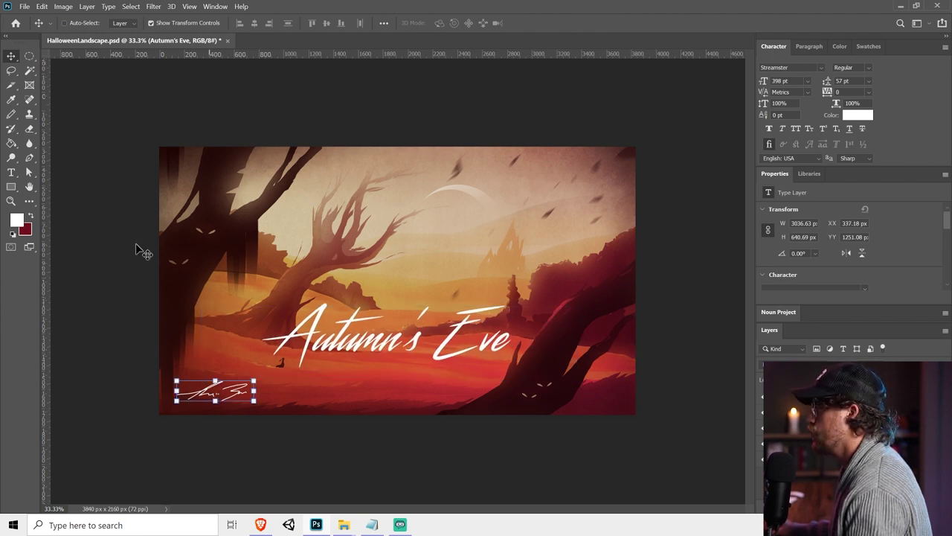
mouse_move(138, 245)
mouse_down()
mouse_move(514, 226)
mouse_move(516, 252)
mouse_up()
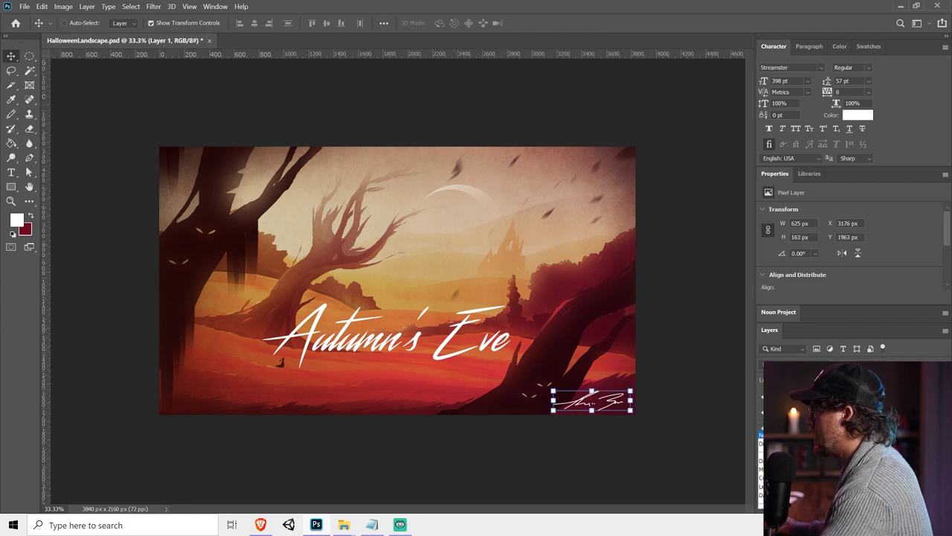
click(774, 365)
click(774, 365)
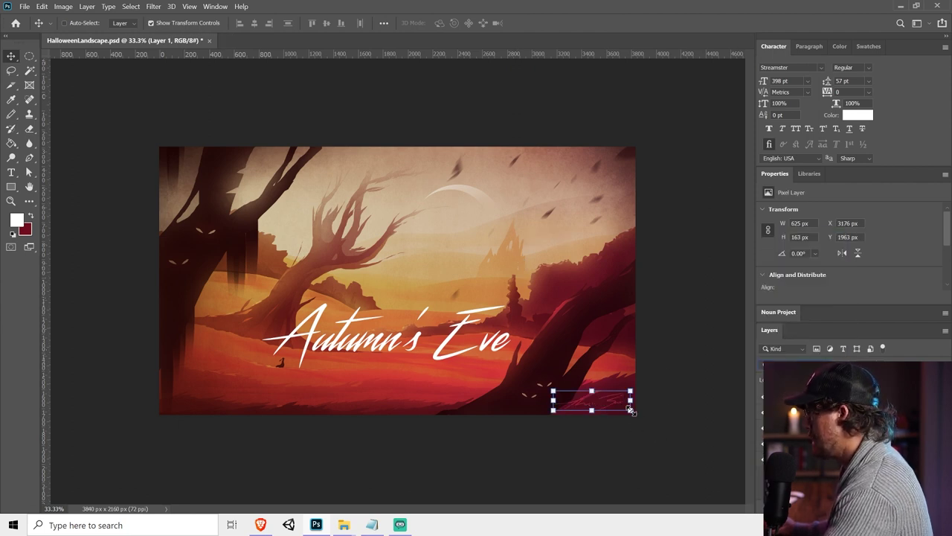
Scale the signature to about 504 by 131 px and shift it about 72 px right and 21 px down
drag(630, 410, 616, 399)
key(Return)
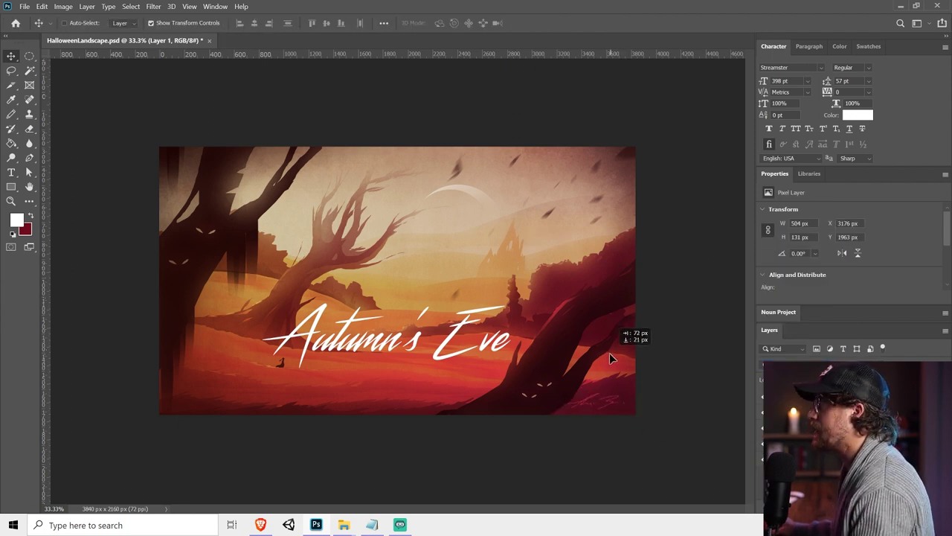
drag(610, 358, 610, 357)
ctrl+click(646, 348)
Examine the finished illustration, inspecting the texture and title detail at 200% and the whole composition at 33.3% and 50%
key(ctrl+plus)
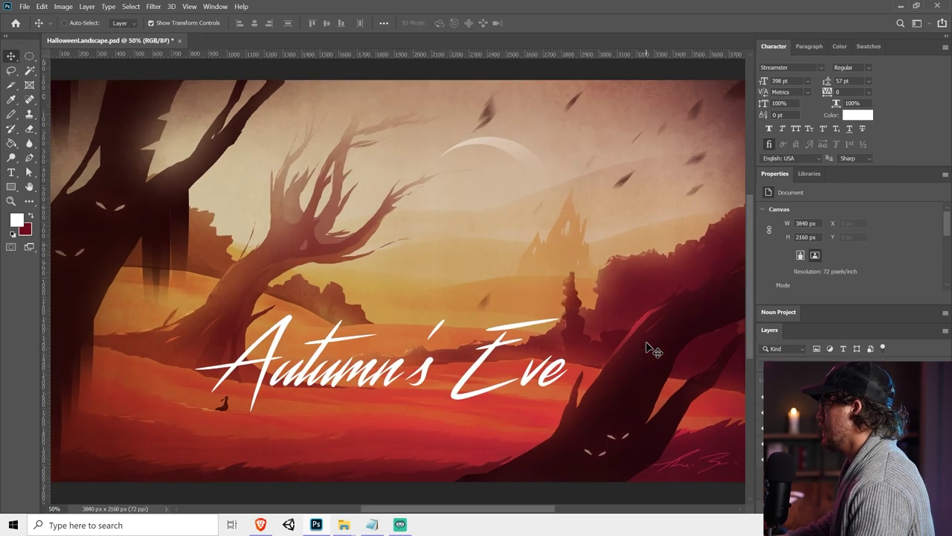
click(189, 6)
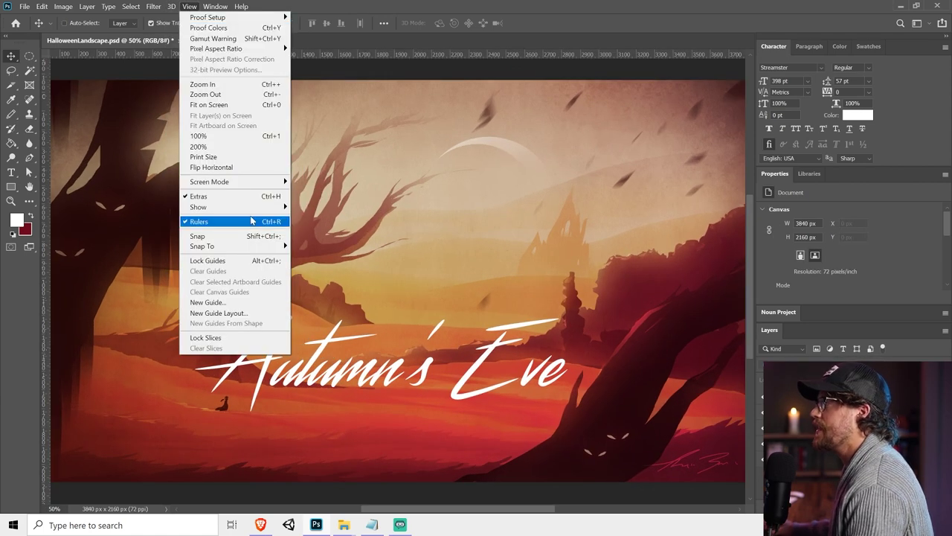
mouse_move(251, 211)
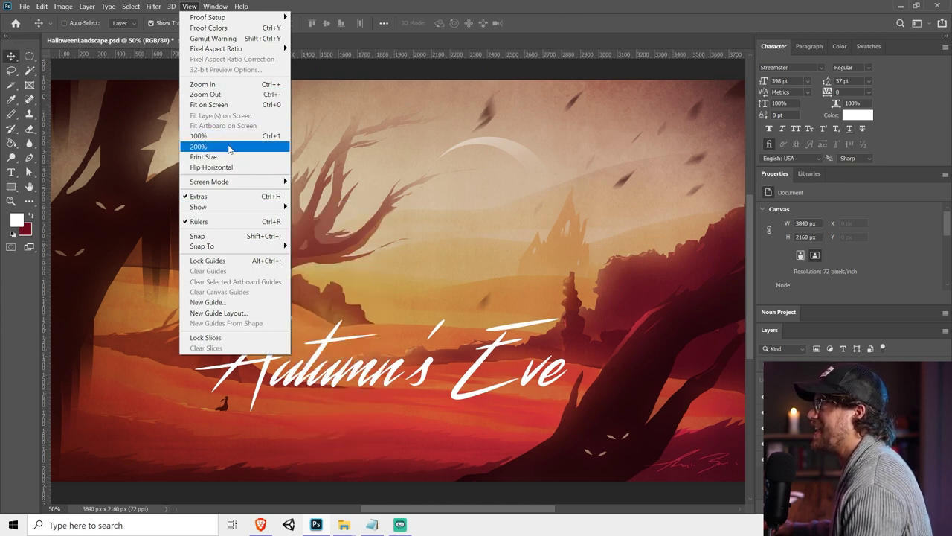
click(229, 149)
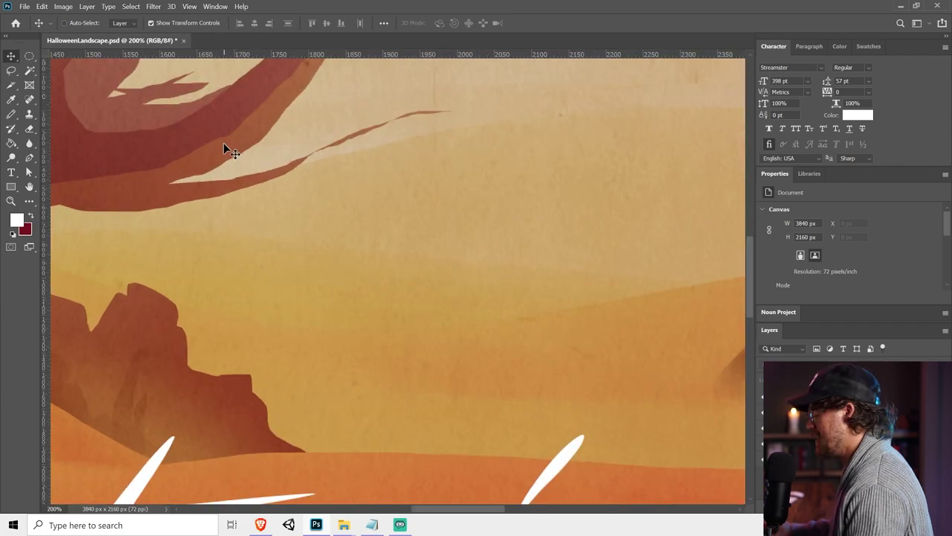
key(ctrl+minus)
key(ctrl+minus)
key(ctrl+minus)
key(ctrl+minus)
key(ctrl+minus)
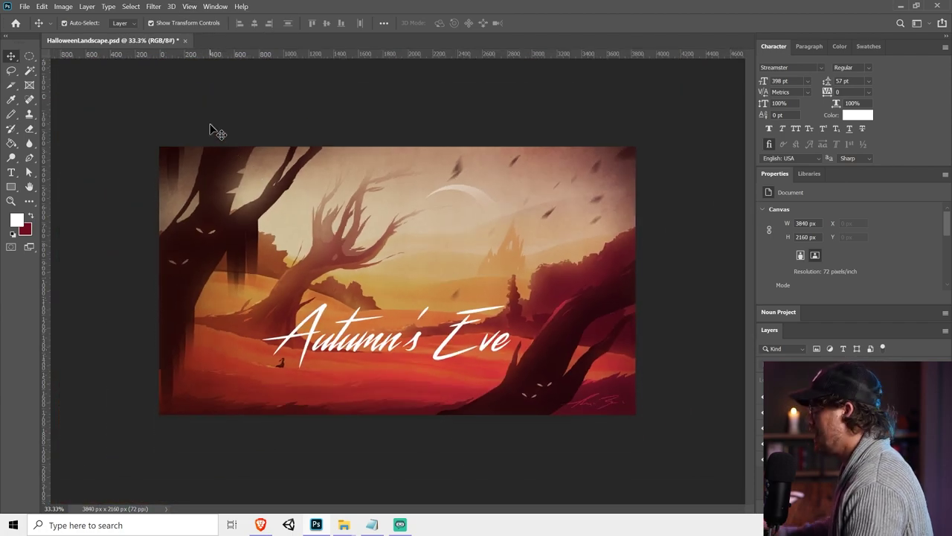
key(ctrl+plus)
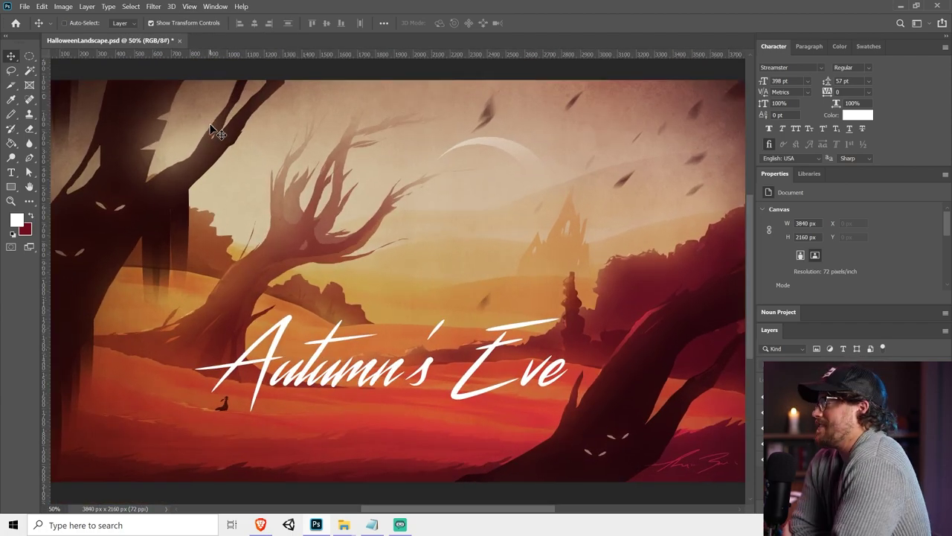